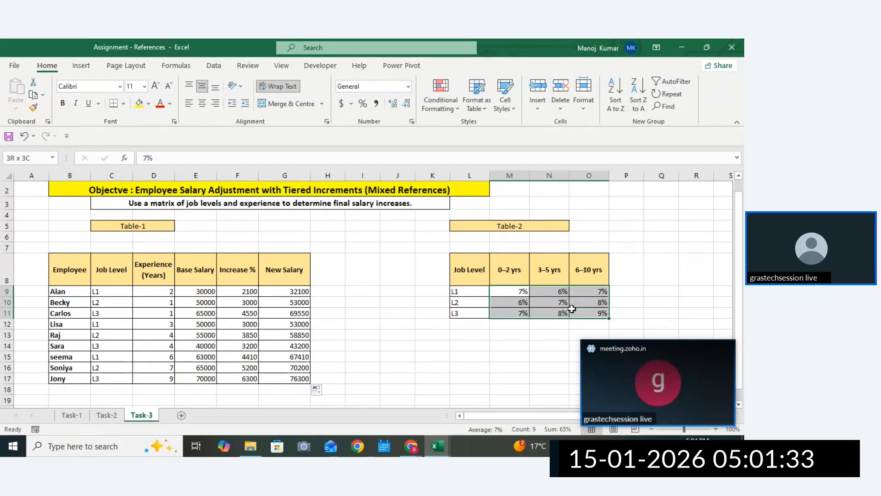
Examine the job level and experience data in Table-1 against the increment percentages per experience band in Table-2
left_click_drag(572, 308, 572, 308)
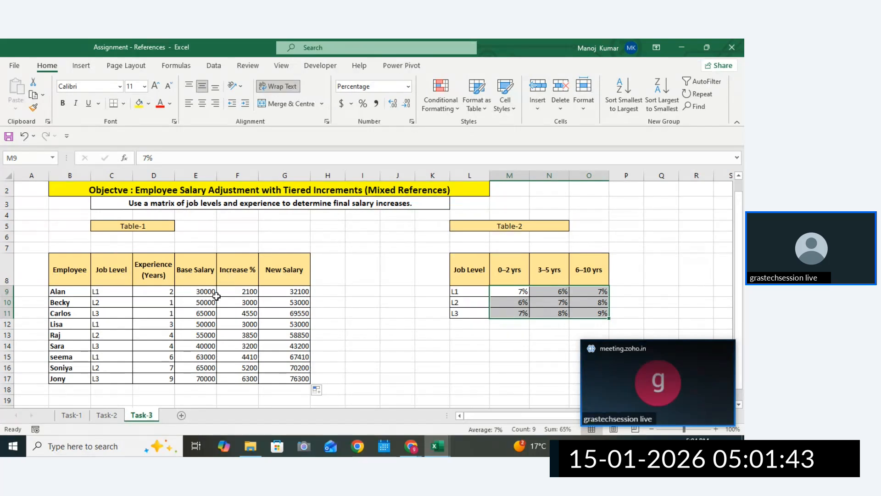
left_click_drag(509, 271, 510, 313)
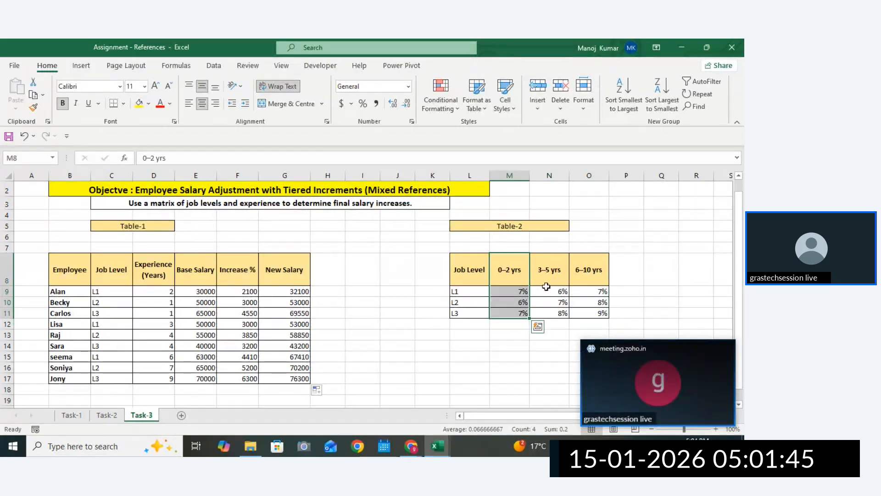
left_click_drag(547, 277, 560, 313)
left_click(598, 294)
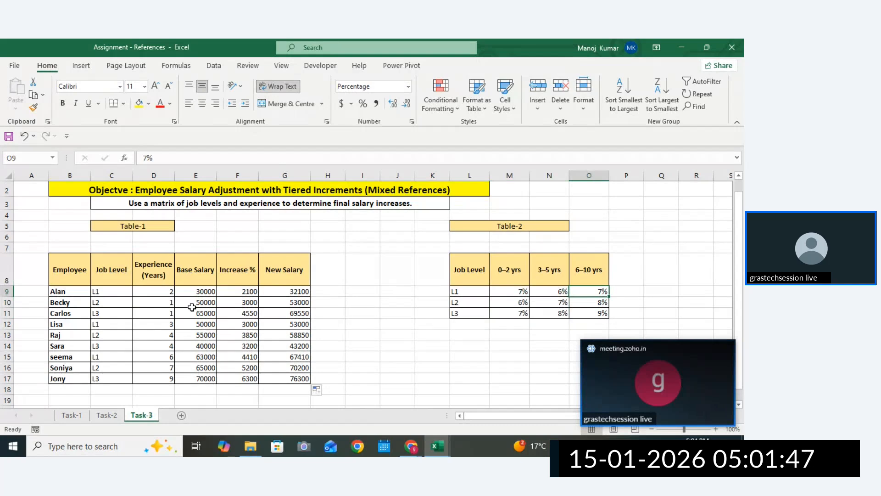
left_click_drag(110, 292, 154, 378)
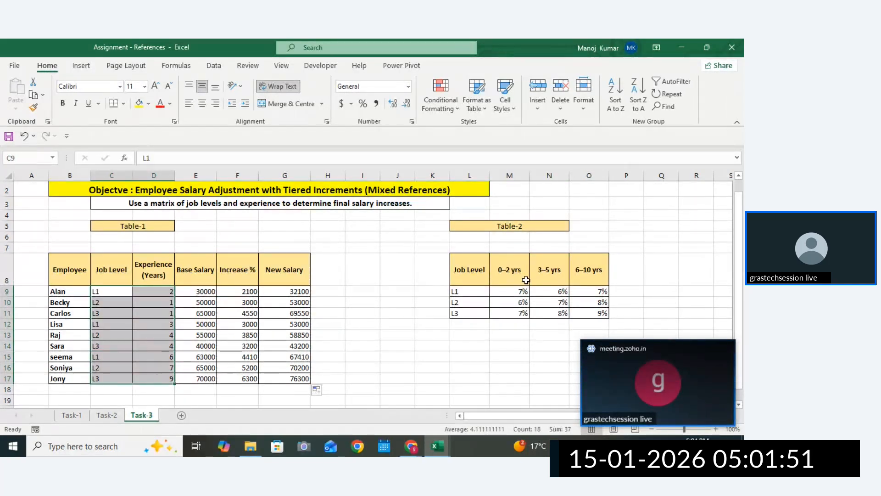
left_click_drag(526, 291, 562, 322)
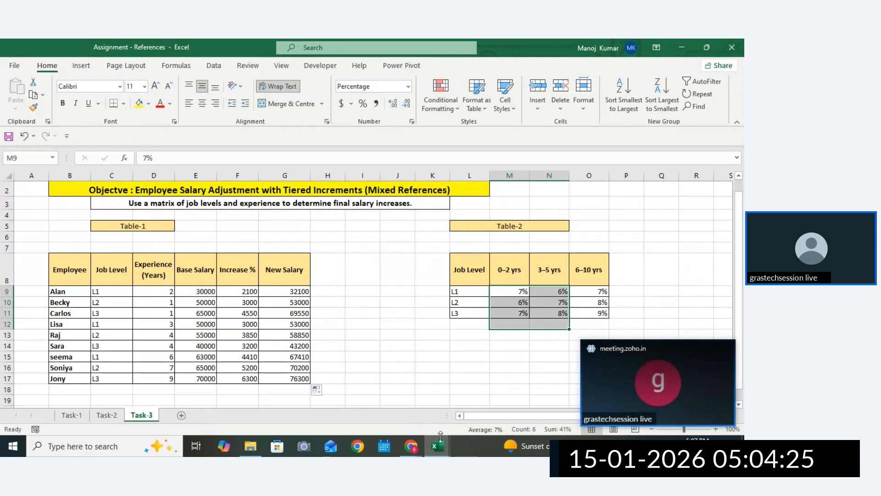
Switch to the Book1 workbook containing the MATH FUNCTIONS sheet
mouse_move(438, 445)
left_click(374, 403)
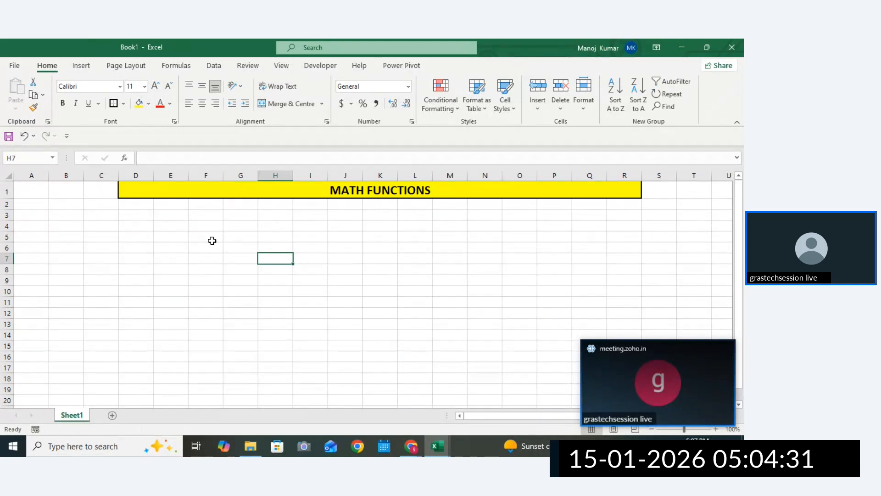
left_click(177, 224)
left_click(177, 216)
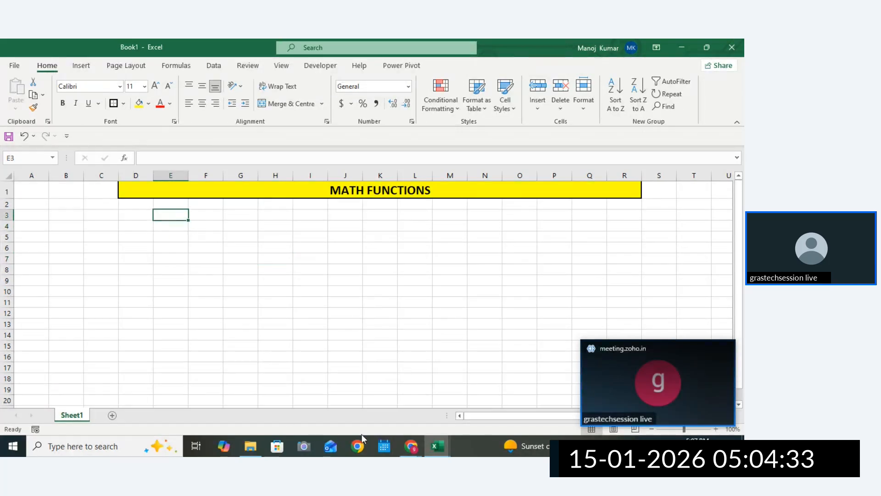
Check the Zoho Meeting window in the browser and return to the Book1 workbook in Excel
left_click(414, 447)
left_click(305, 396)
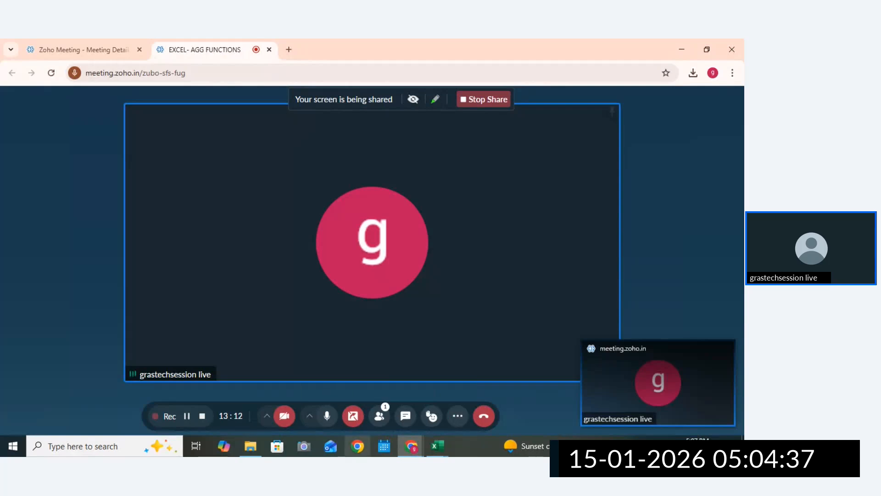
left_click(438, 446)
left_click(394, 404)
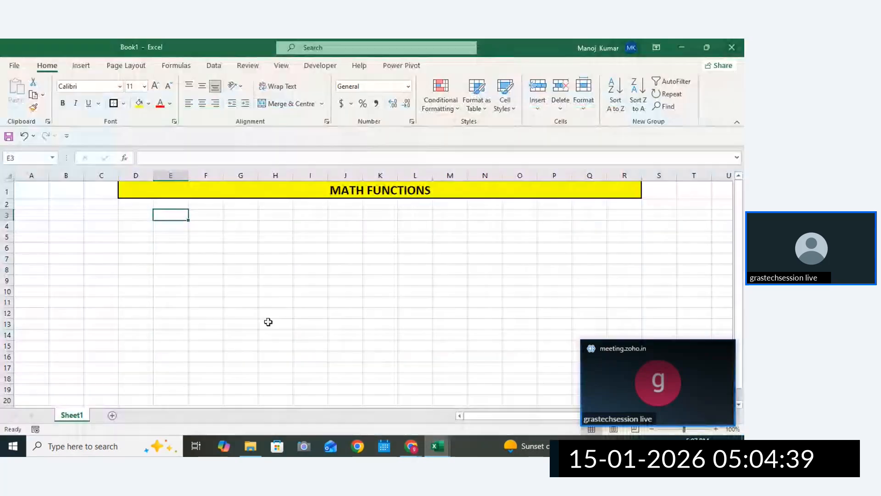
left_click(202, 214)
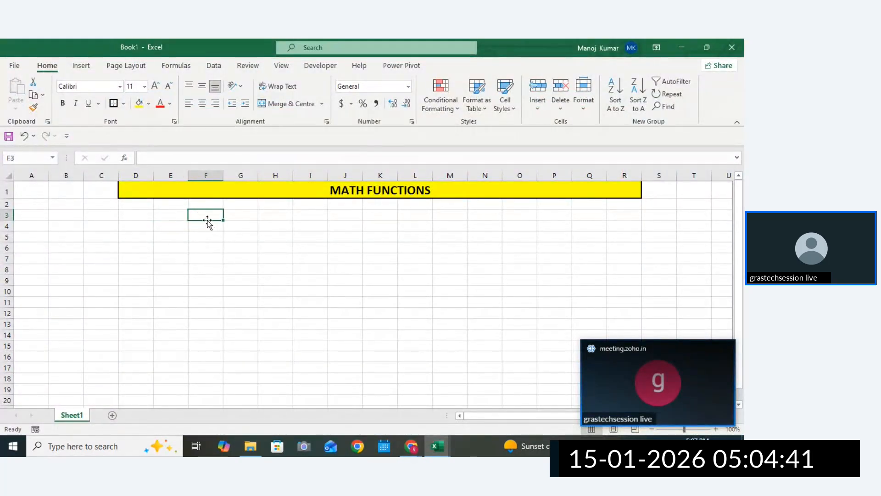
Widen columns E and F and enter "Agg Functions" in cell F3
left_click(176, 218)
left_click_drag(188, 176, 262, 176)
left_click(227, 214)
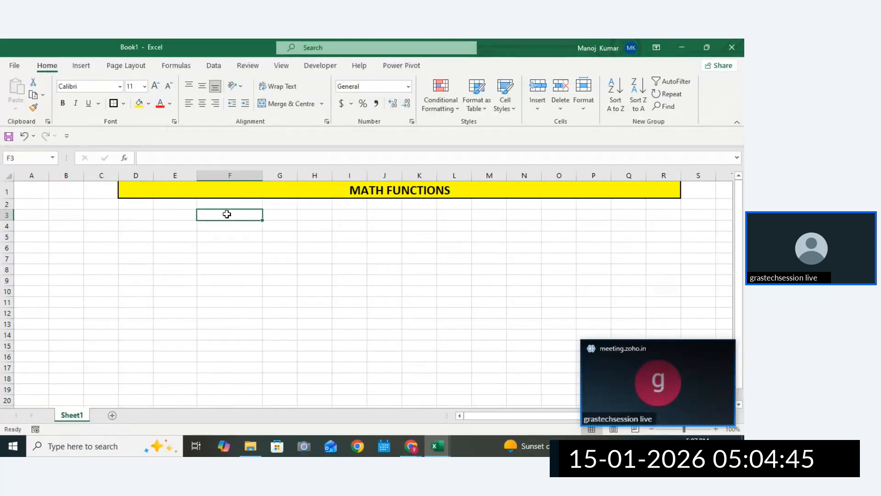
type("aGG")
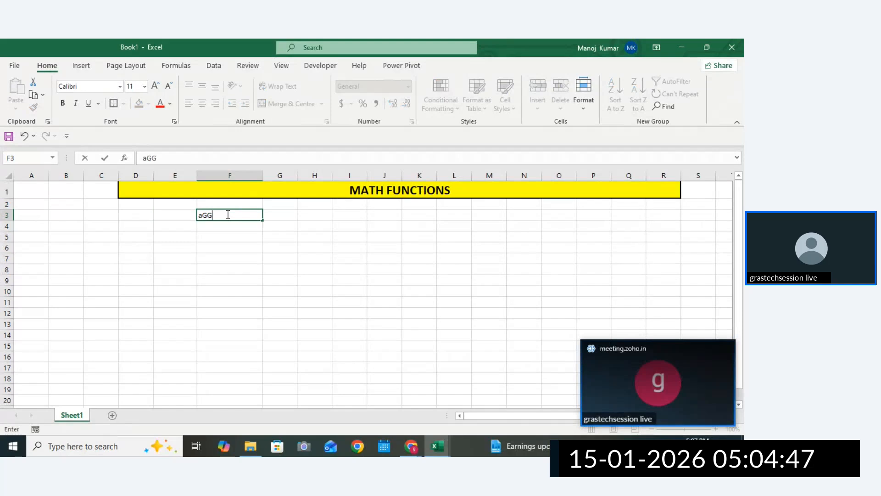
type("Func")
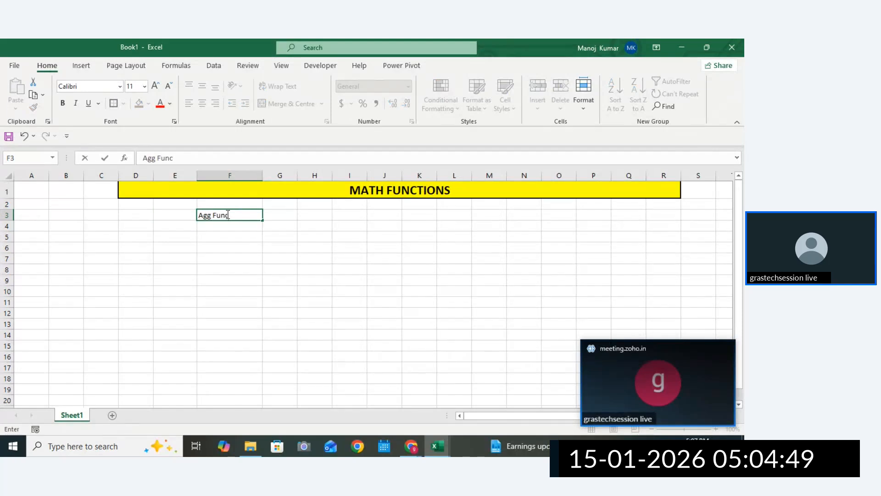
type("tions")
key("Return")
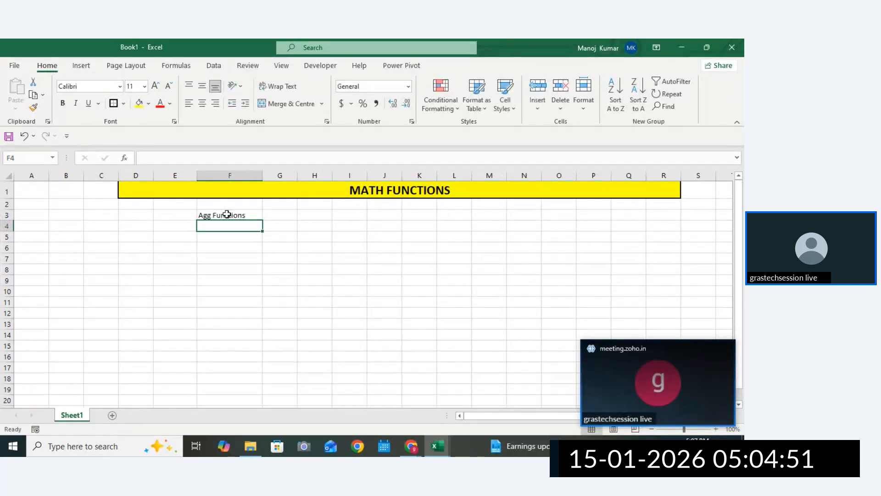
Enter "Conditional Function" in cell F4
type("Condi")
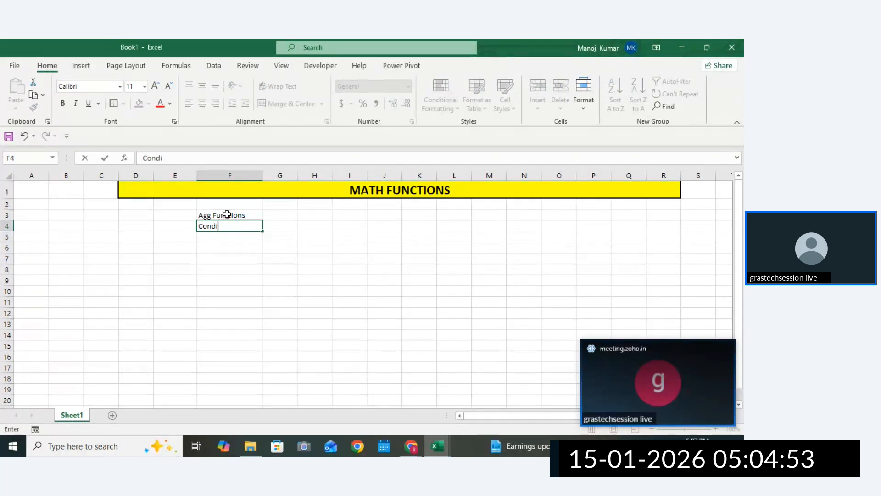
type("ti")
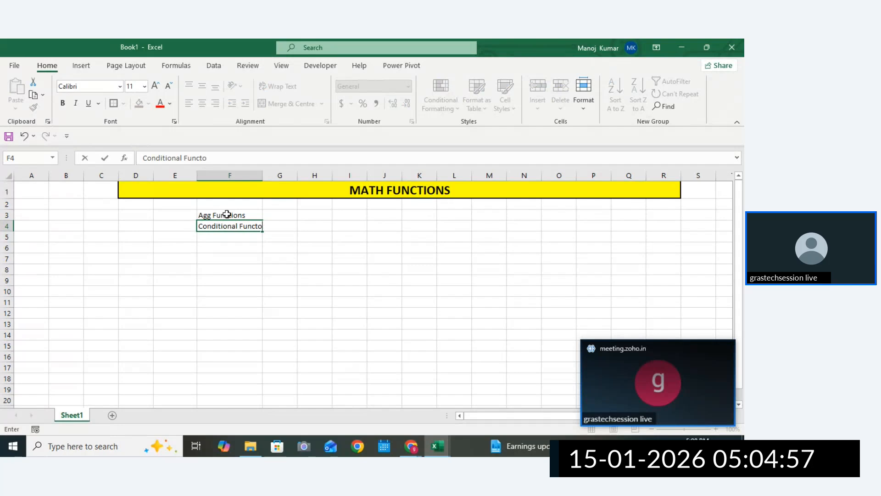
type("on")
Enter "Other Function" in cell F5, correcting the typing mistakes
left_click(220, 240)
type("oTHER")
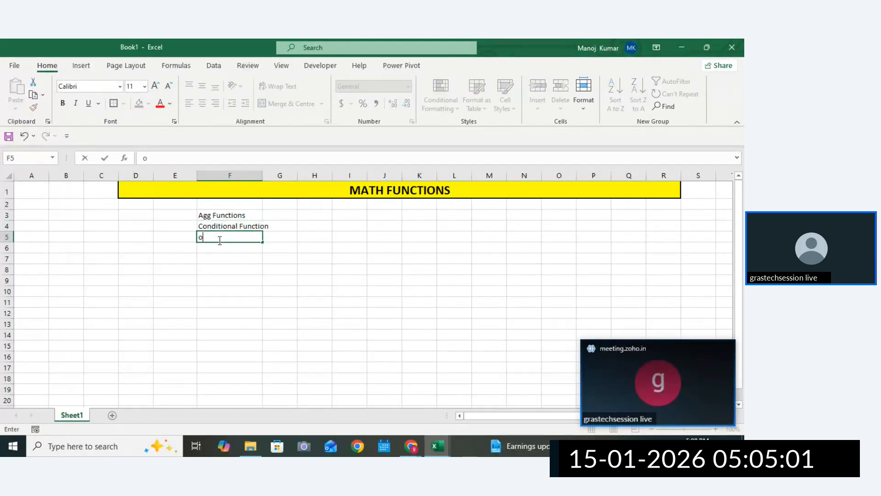
key("BackSpace")
key("BackSpace")
key("BackSpace")
key("BackSpace")
key("BackSpace")
key("BackSpace")
type("ther Functii")
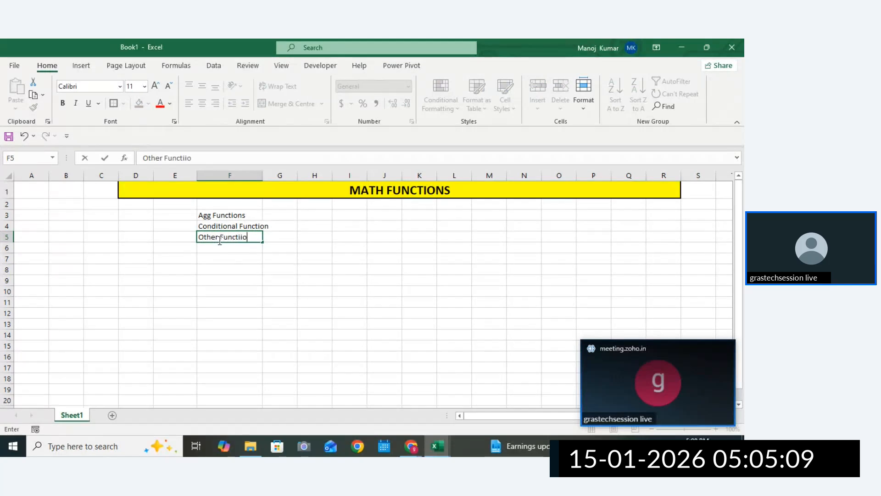
key("BackSpace")
key("BackSpace")
key("BackSpace")
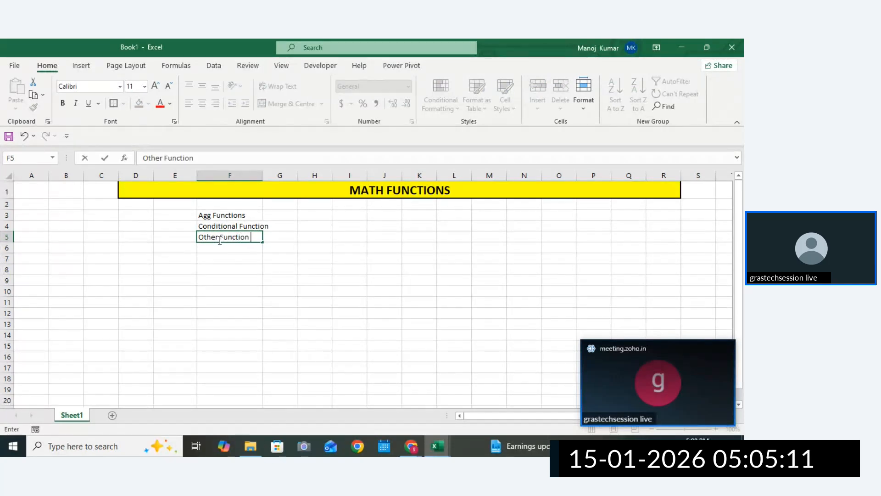
type("on")
key("Return")
Apply all borders to cells F3:F5 and widen column F to fit its labels
left_click_drag(220, 215, 220, 236)
left_click(124, 104)
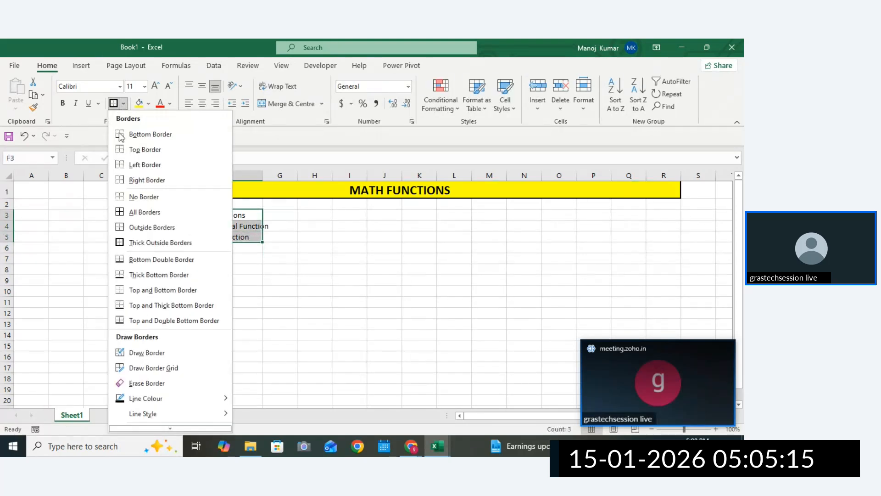
left_click(122, 215)
left_click_drag(263, 177, 281, 178)
left_click(239, 214)
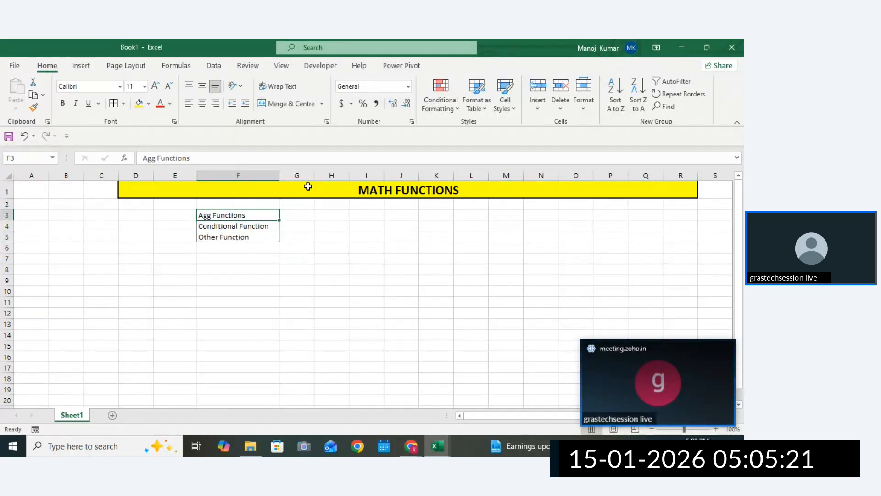
Widen column G and merge and centre cells G3:N3 beside the Agg Functions label
left_click_drag(313, 178, 331, 178)
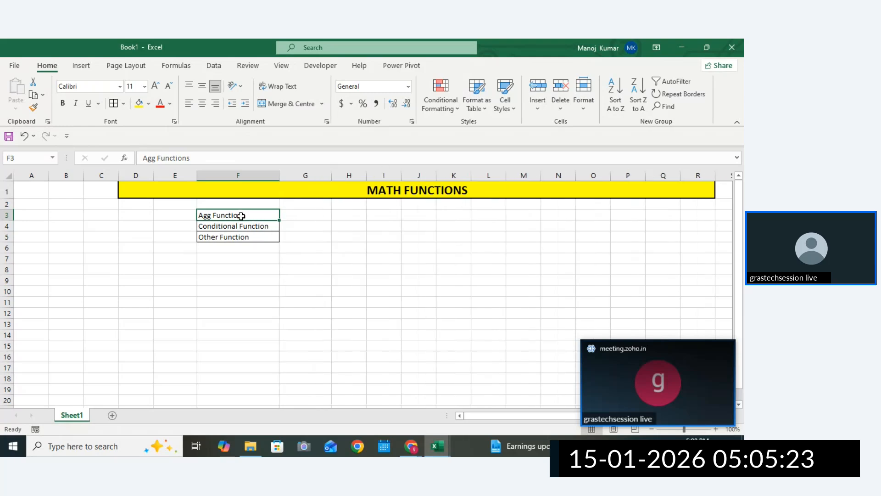
left_click_drag(319, 215, 542, 217)
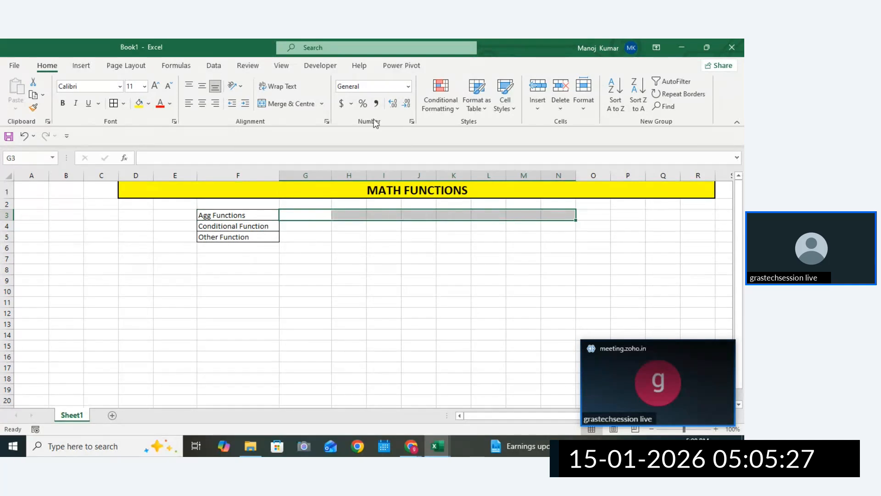
left_click(296, 105)
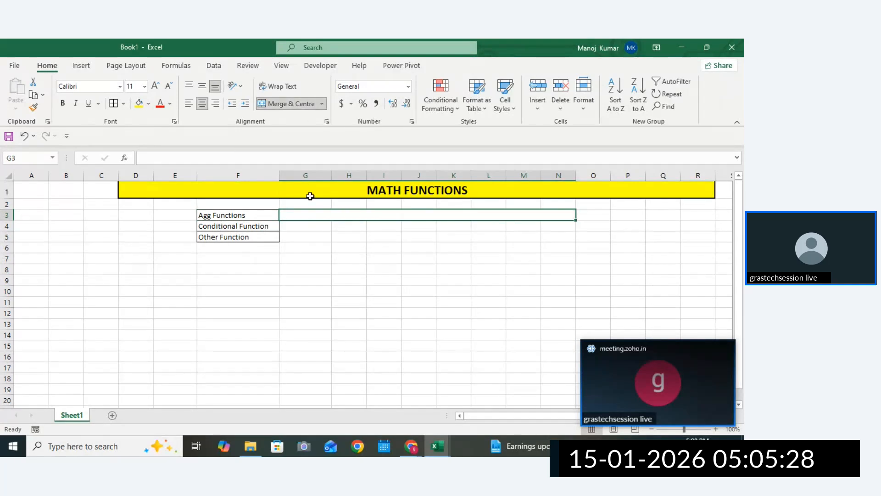
Merge the cells across each row of G3:N5 beside the three function labels
left_click(307, 223)
left_click(333, 214)
left_click_drag(303, 227, 557, 235)
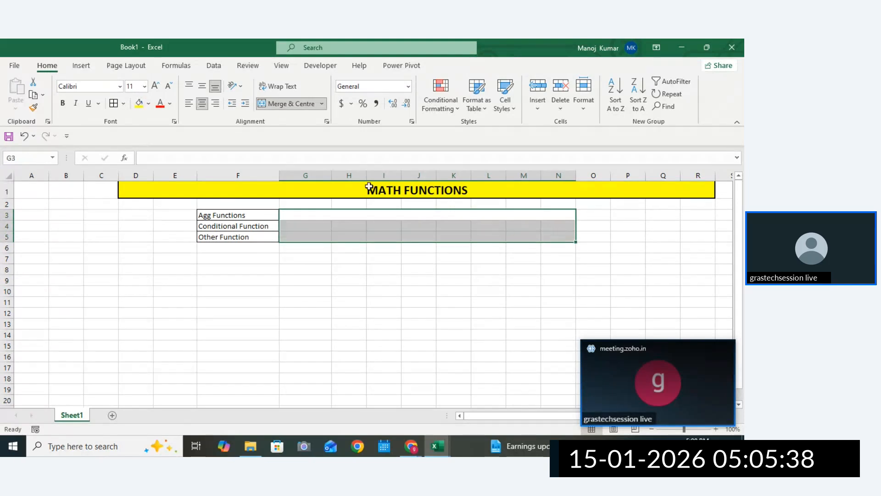
left_click(322, 103)
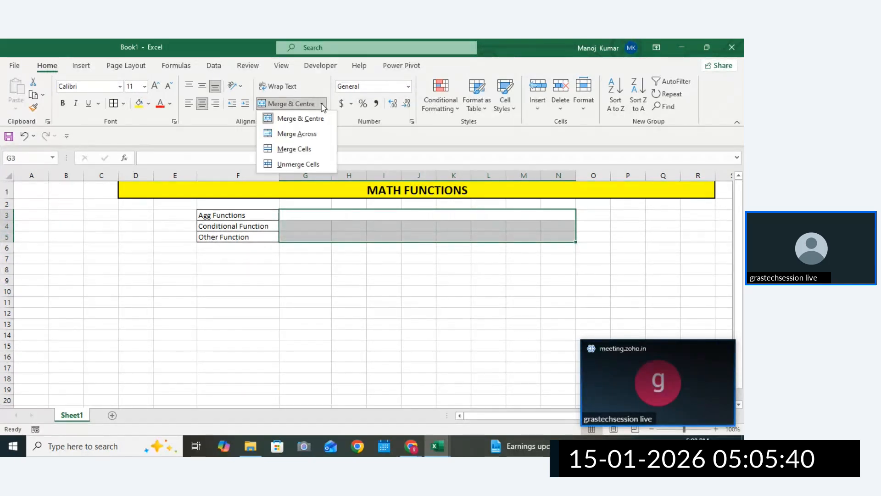
left_click(299, 133)
Enter "single o/p without condition" in merged cell G3 as the description of Agg Functions
double_click(353, 220)
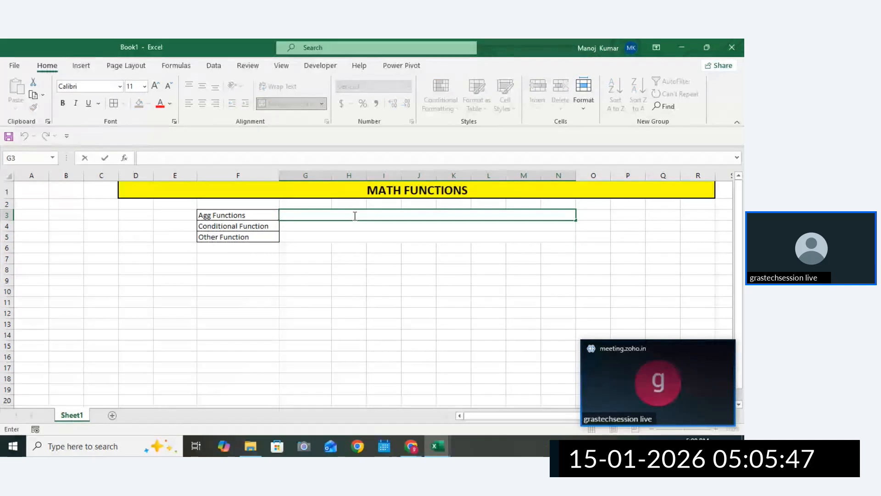
type("s")
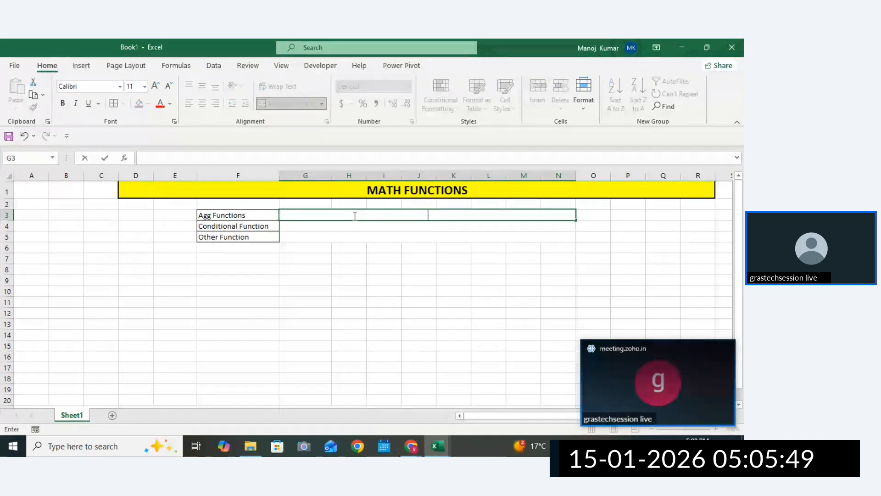
type("ingle ")
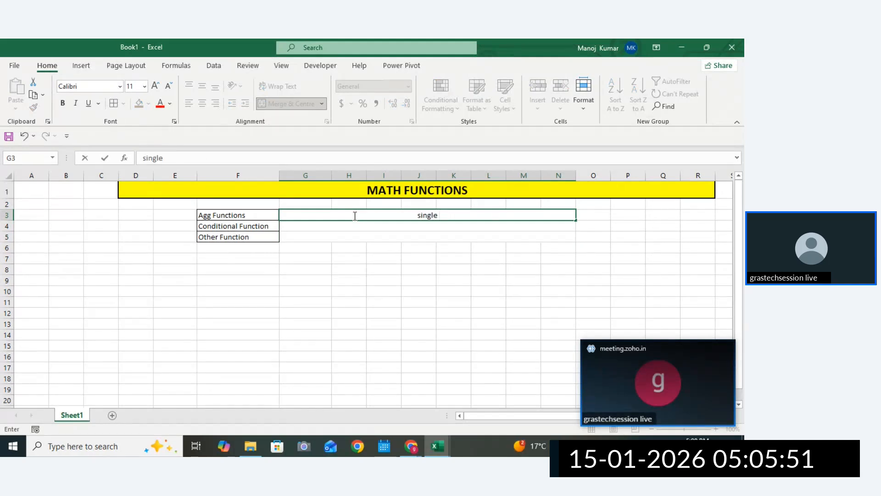
type("o/p ")
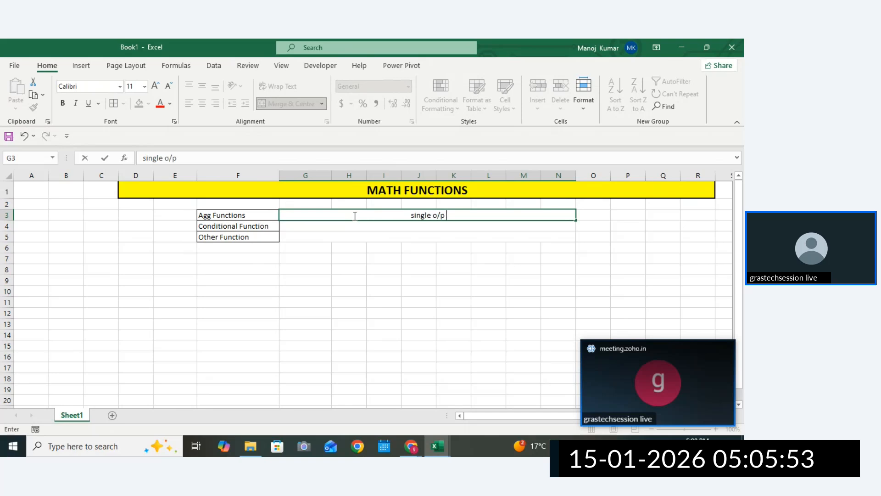
type("without ")
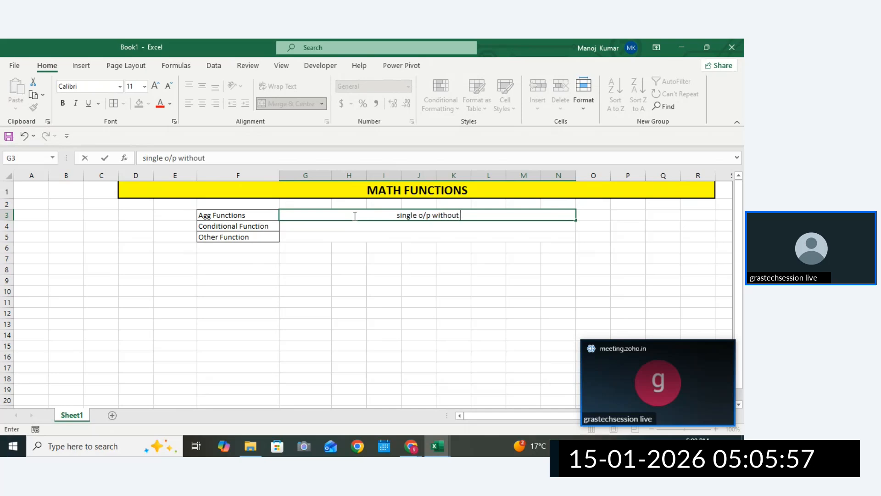
type("condtion")
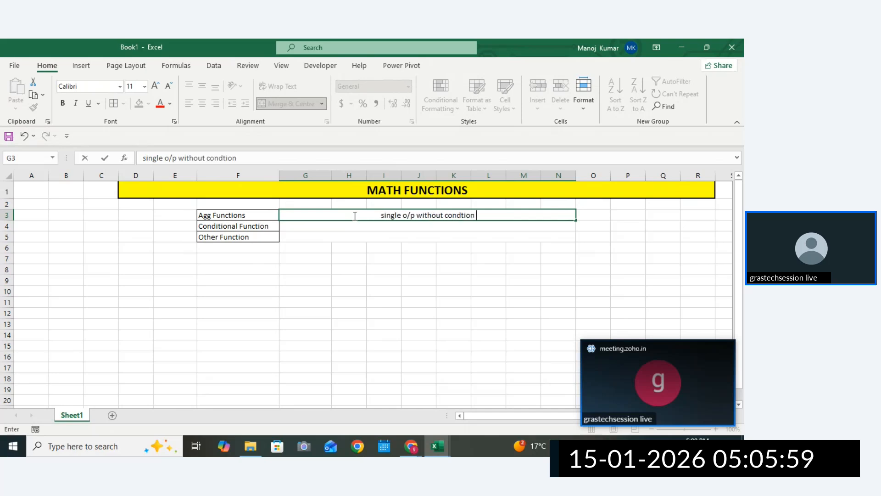
left_click(462, 215)
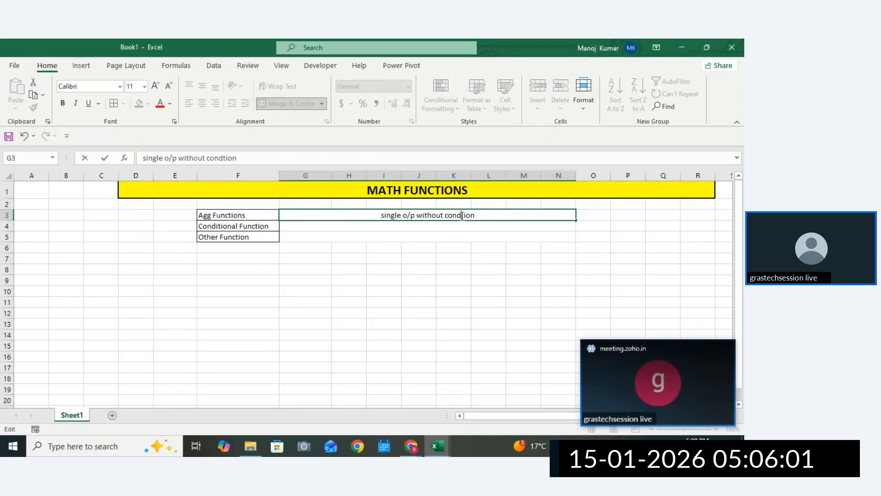
type("i")
left_click(473, 268)
Copy the Agg Functions description into merged cell G4 and edit it to read "single o/p with condition"
left_click(437, 213)
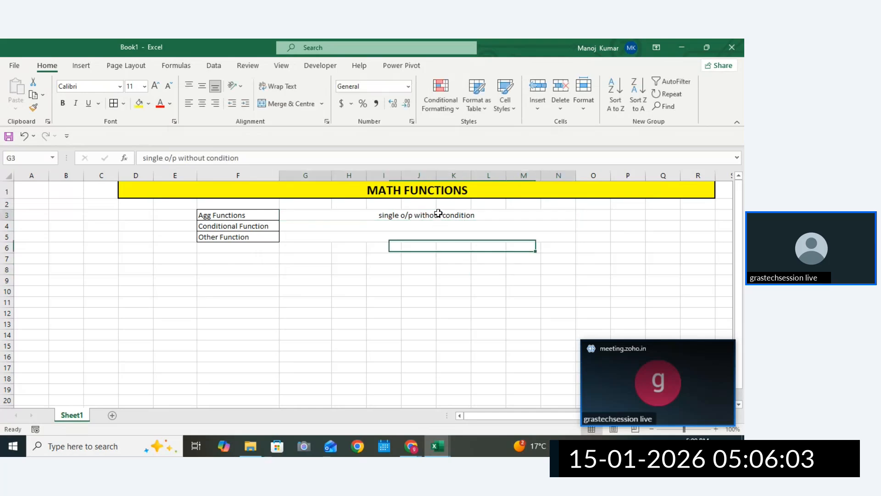
key("ctrl+c")
left_click(376, 228)
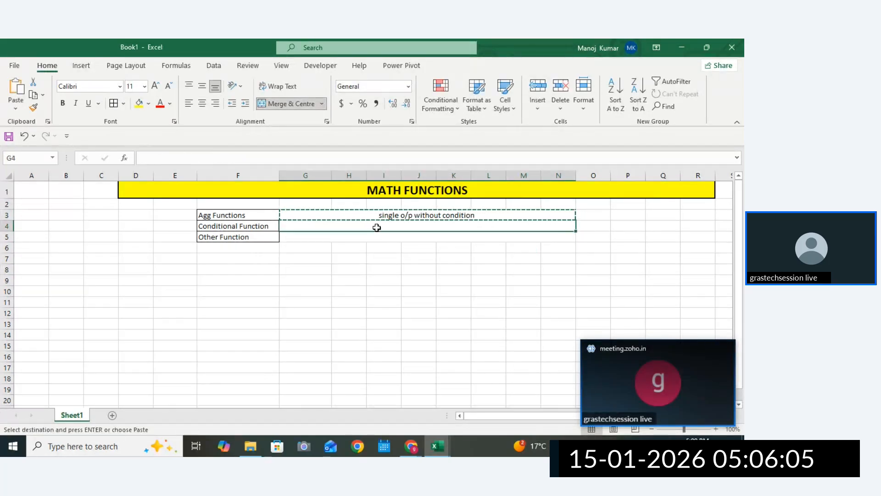
key("ctrl+v")
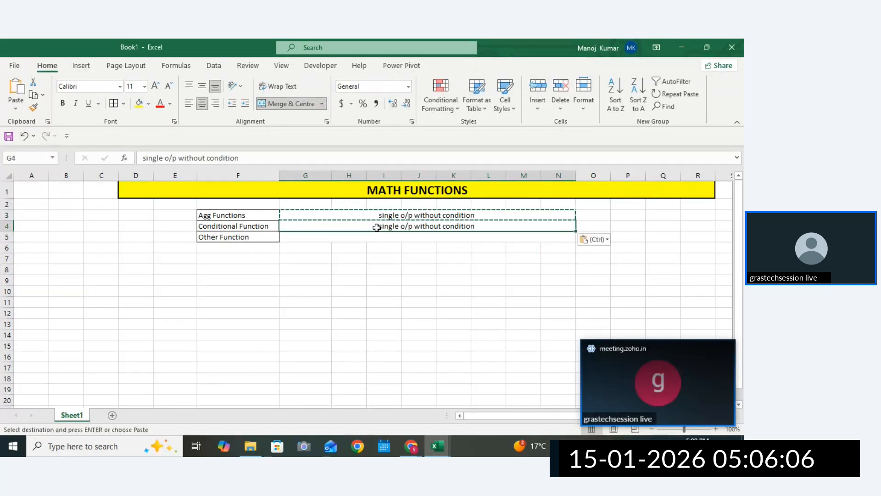
double_click(433, 227)
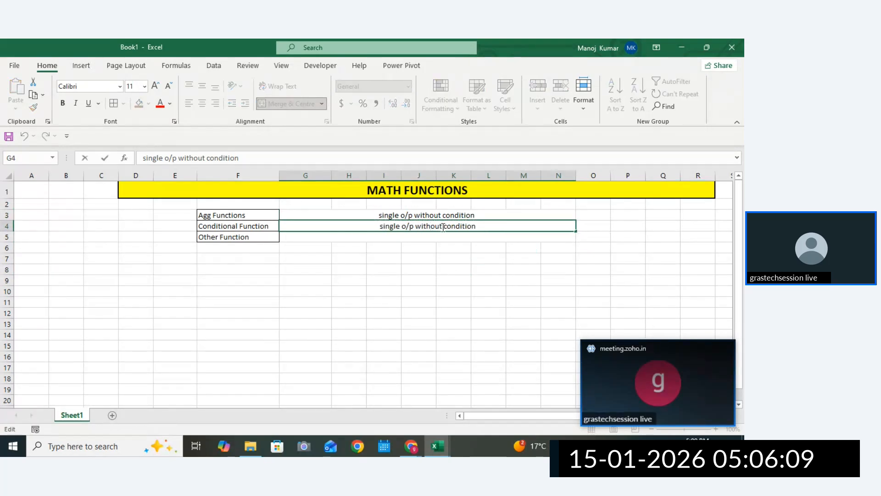
key("BackSpace")
key("BackSpace")
key("BackSpace")
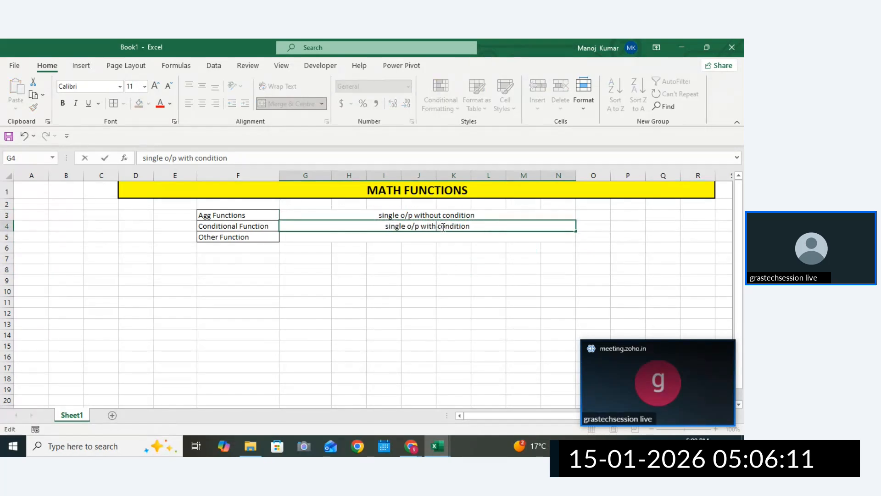
left_click(405, 235)
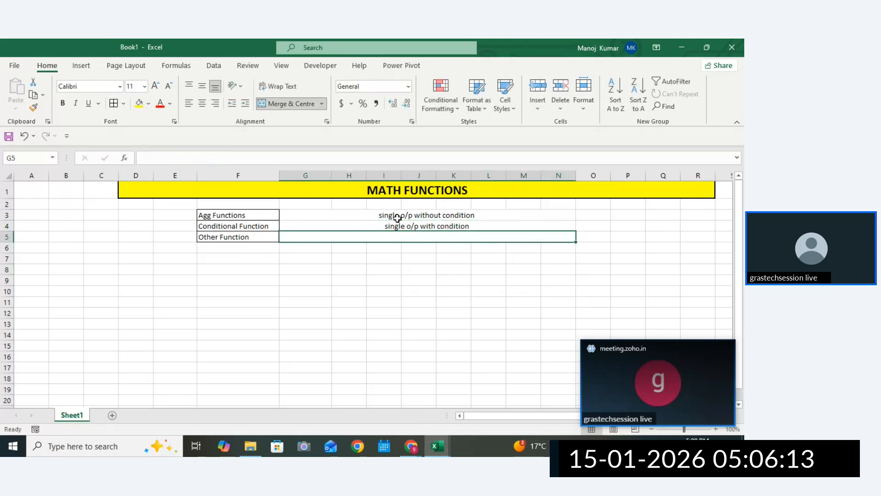
Enter "Multiple O/P" in merged cell G5 as the description of Other Function
left_click_drag(398, 218, 398, 234)
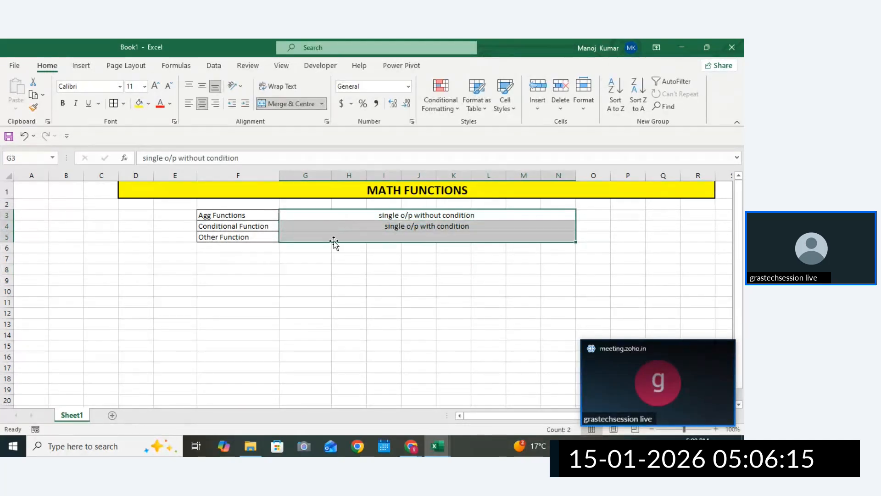
double_click(396, 236)
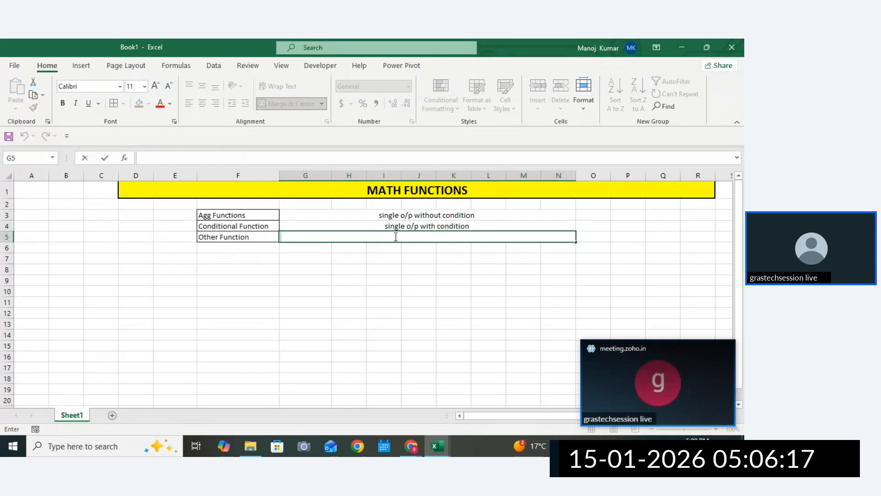
type("Mu")
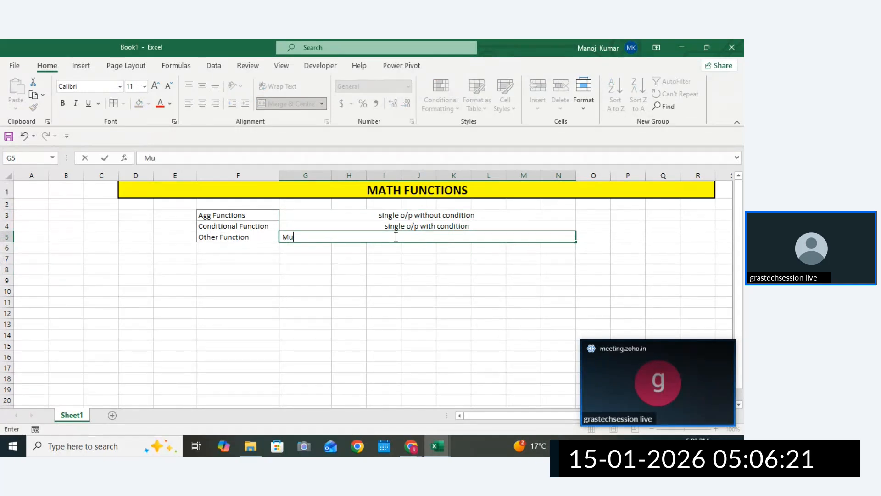
type("ltiple /op")
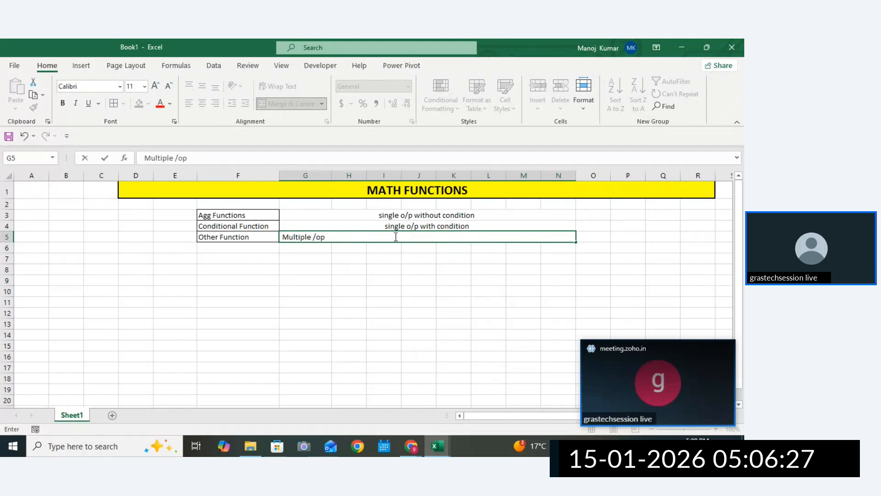
key("BackSpace")
key("BackSpace")
key("BackSpace")
type("O/P")
left_click(470, 276)
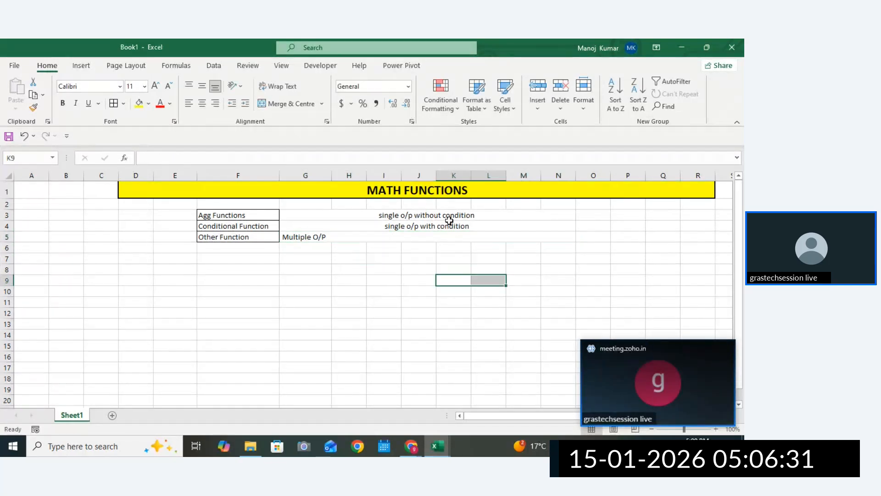
Apply all borders to the merged description cells G3:N5 and left-align their text
left_click(448, 217)
left_click_drag(446, 228, 444, 235)
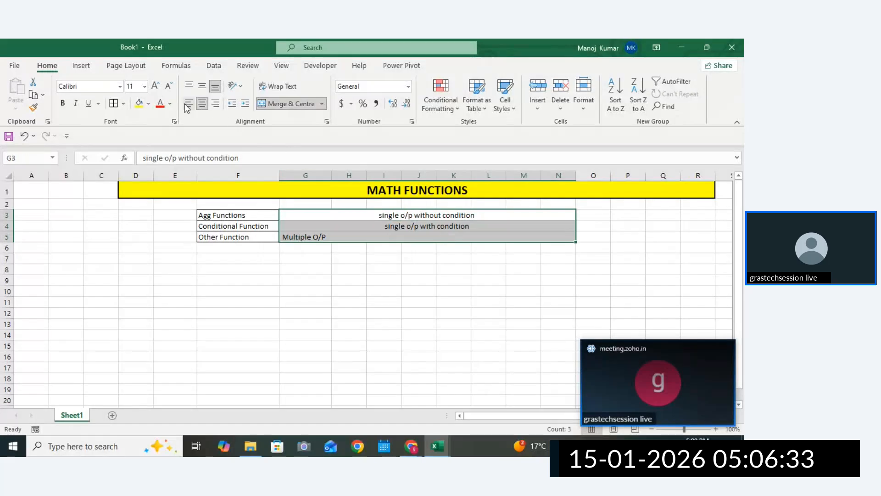
left_click(114, 103)
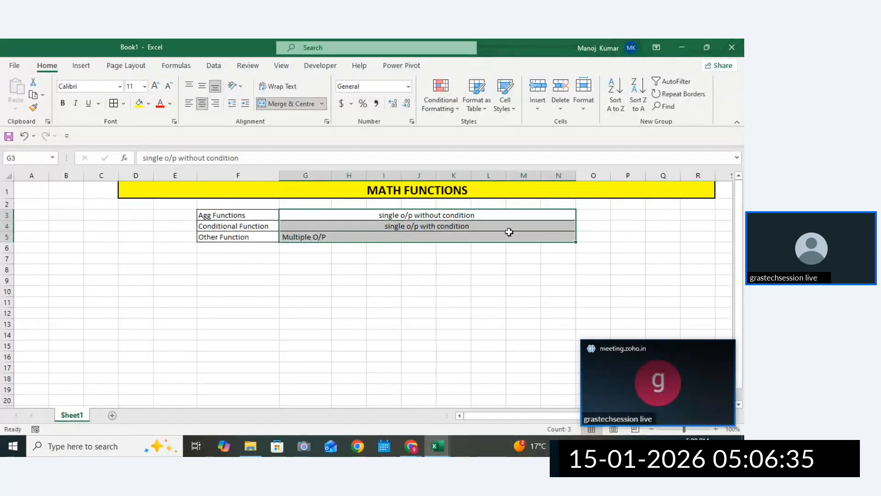
left_click(189, 103)
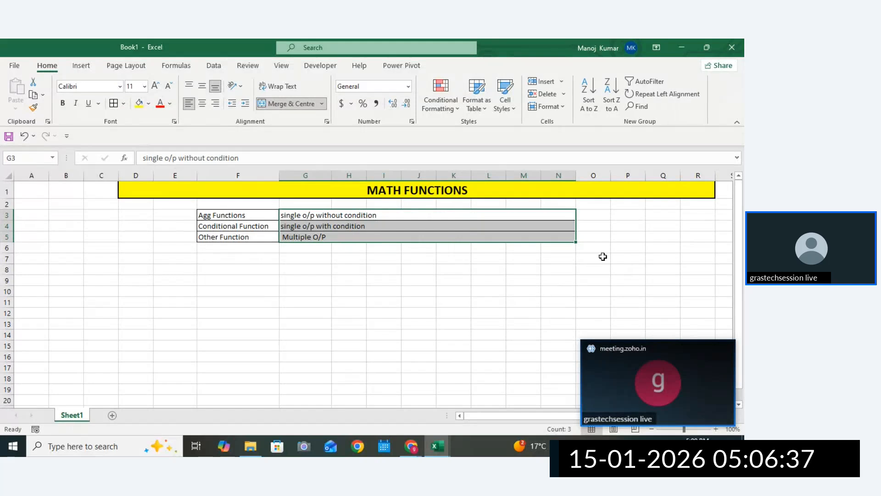
Enter "Column wise" in cells O3 and O4 and "Row wise" in cell O5
left_click(591, 215)
type("c")
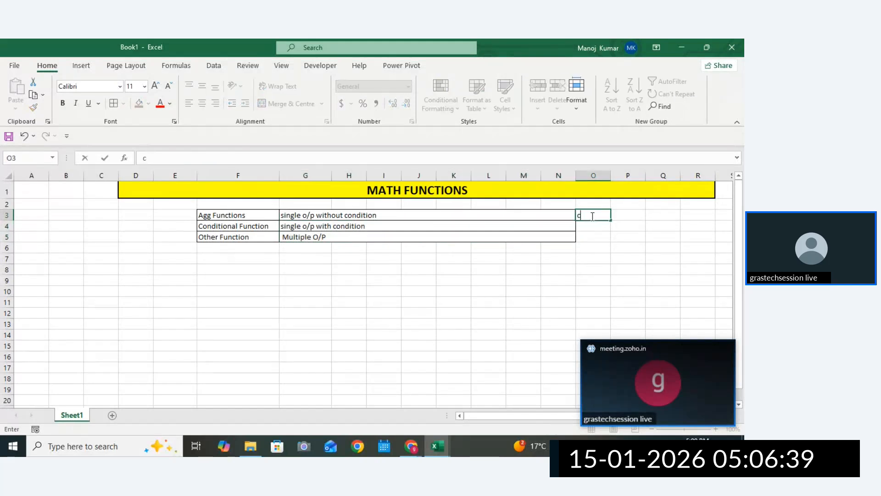
type("OLUMN ")
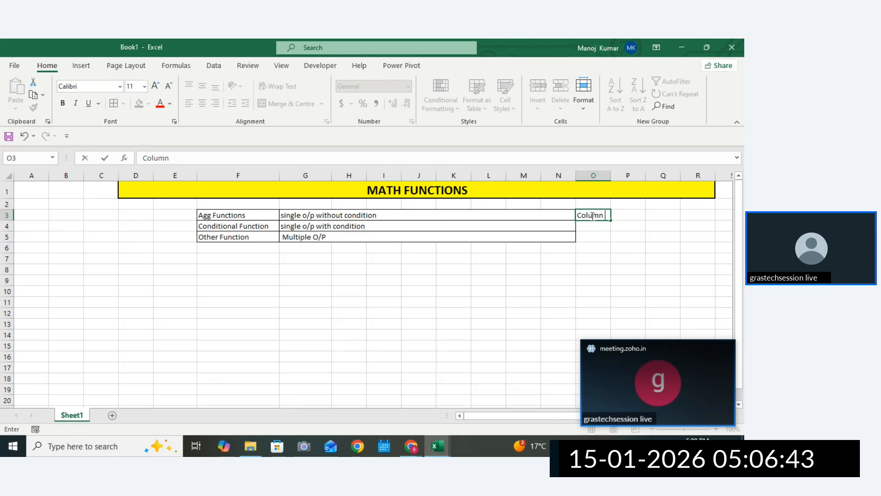
type("wise")
key("Return")
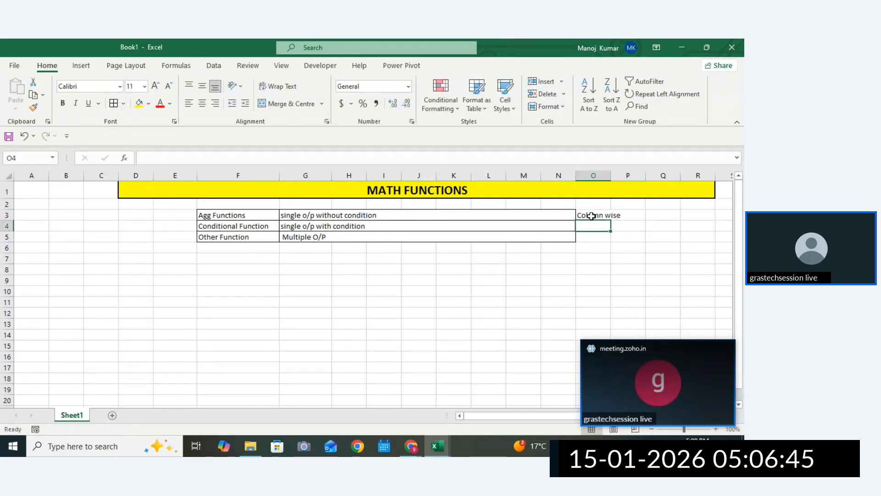
type("Col")
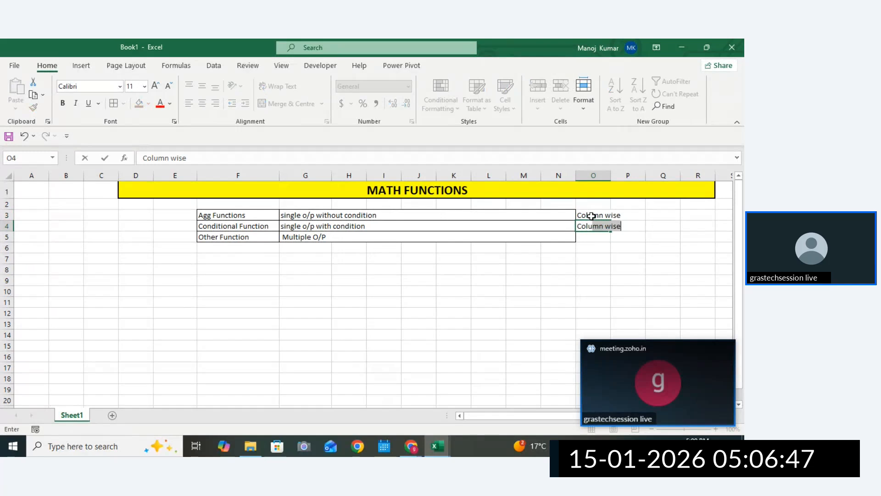
type("umn wise")
key("Return")
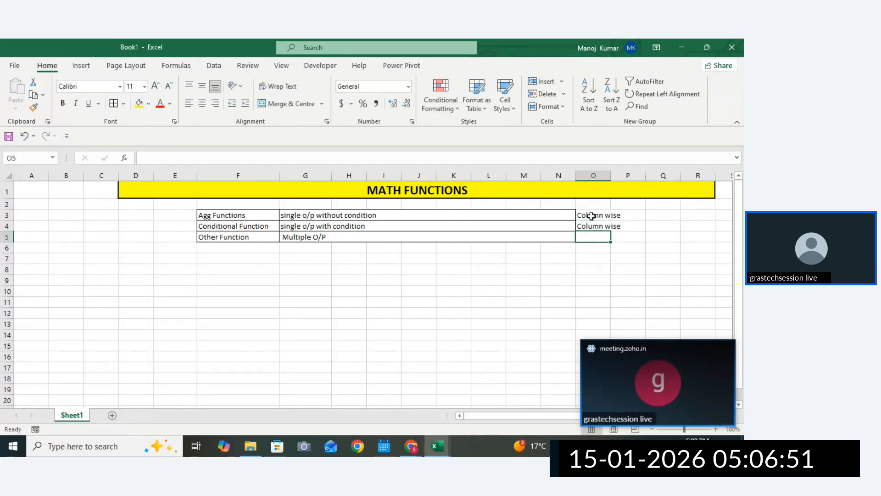
type("Ro")
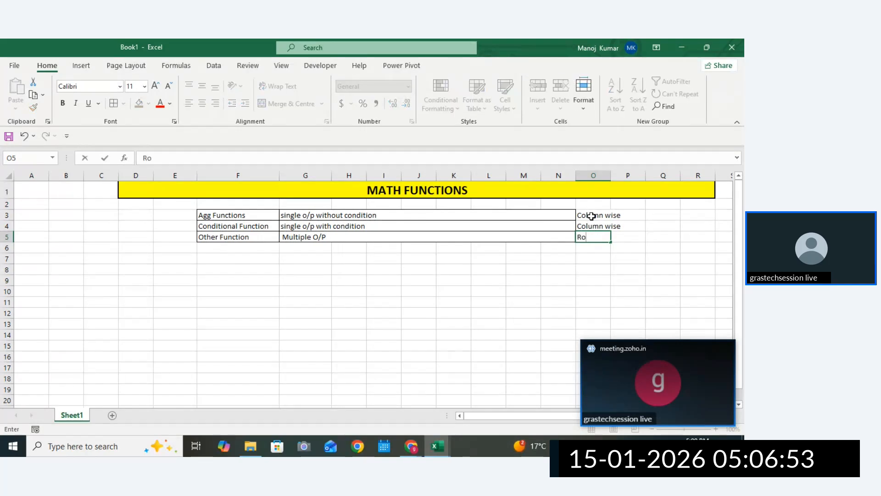
type("w wise")
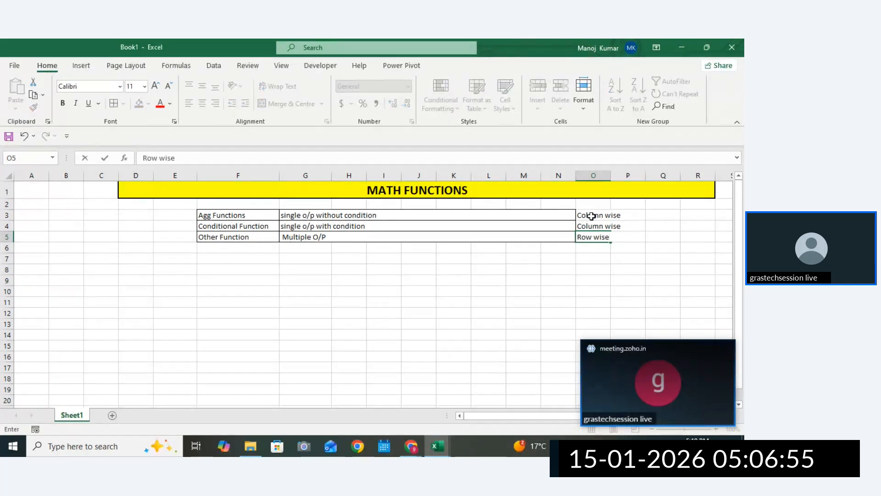
left_click(642, 244)
Widen column O to fit its text and apply all borders to cells O3:O5
left_click_drag(611, 175, 634, 175)
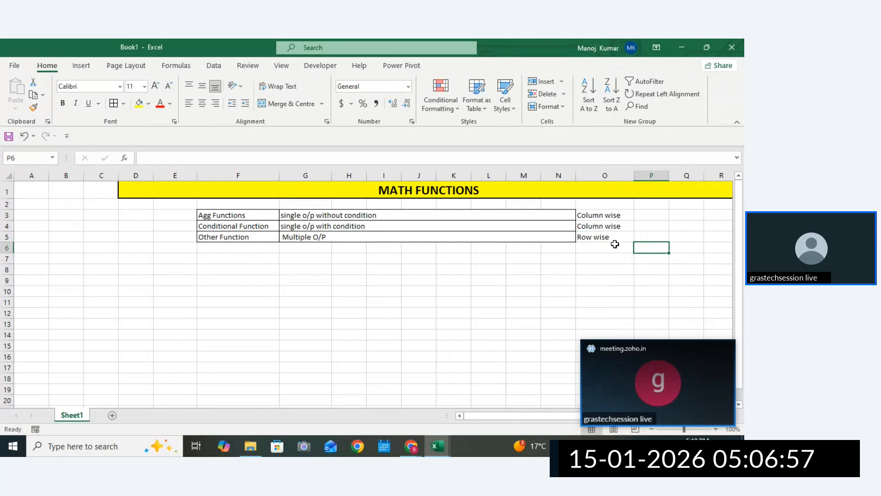
left_click_drag(610, 214, 607, 237)
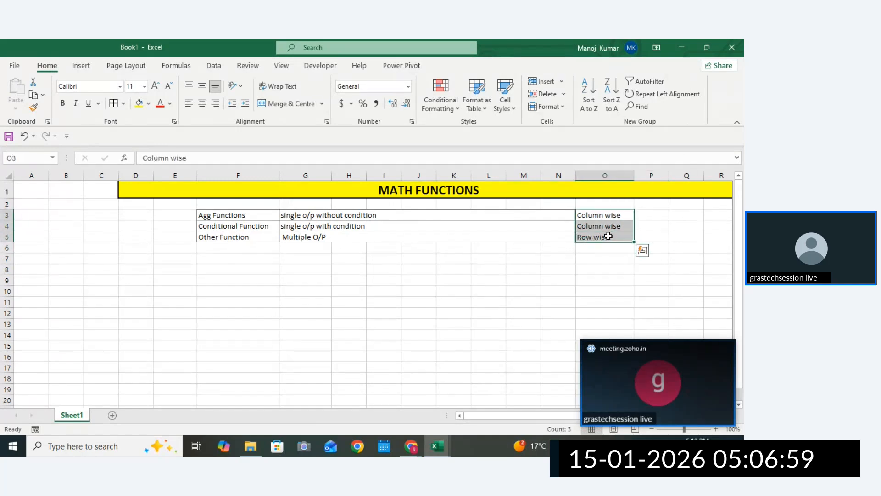
left_click(113, 102)
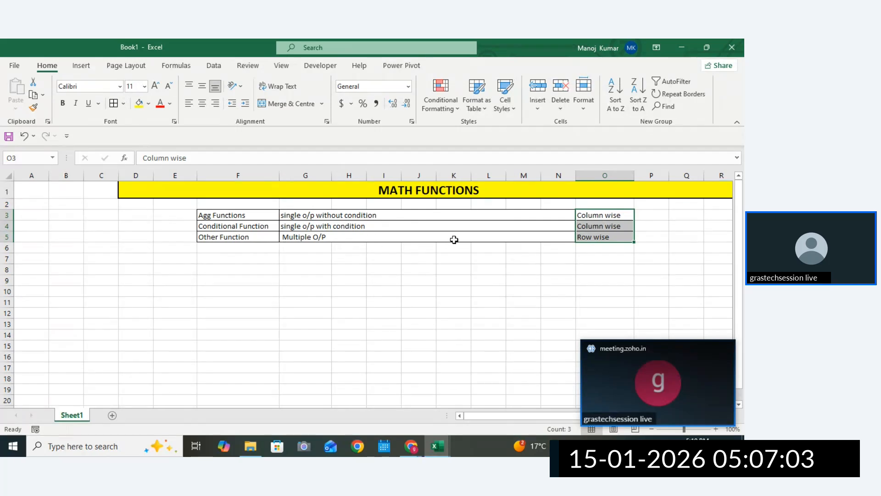
left_click_drag(275, 238, 624, 244)
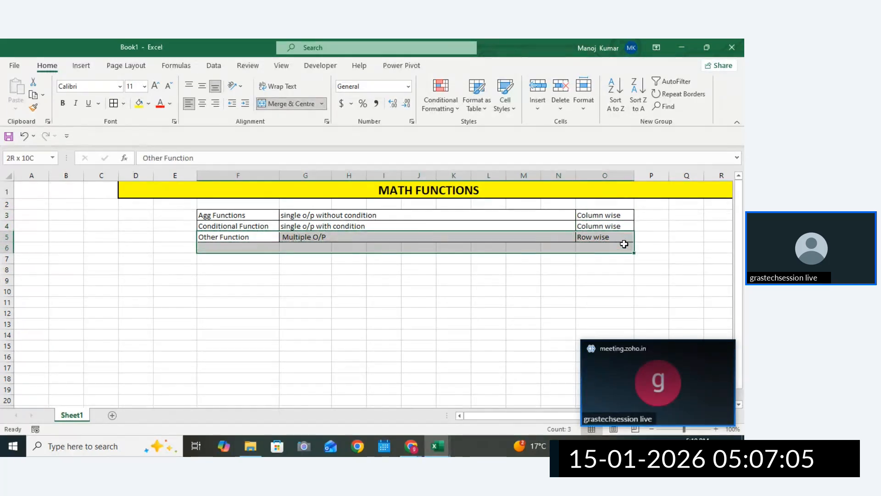
left_click(623, 244)
left_click(500, 270)
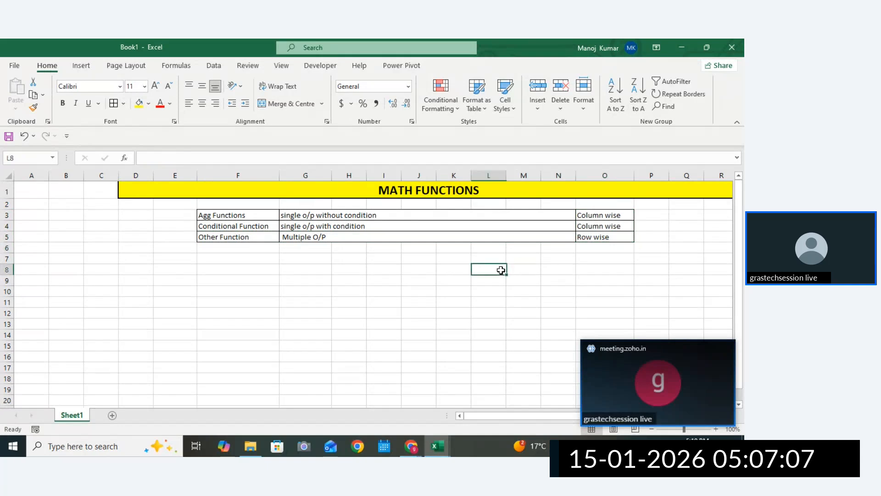
mouse_move(605, 236)
left_mouse_down()
mouse_move(238, 239)
mouse_move(590, 245)
left_mouse_up()
left_click(558, 270)
left_click(287, 270)
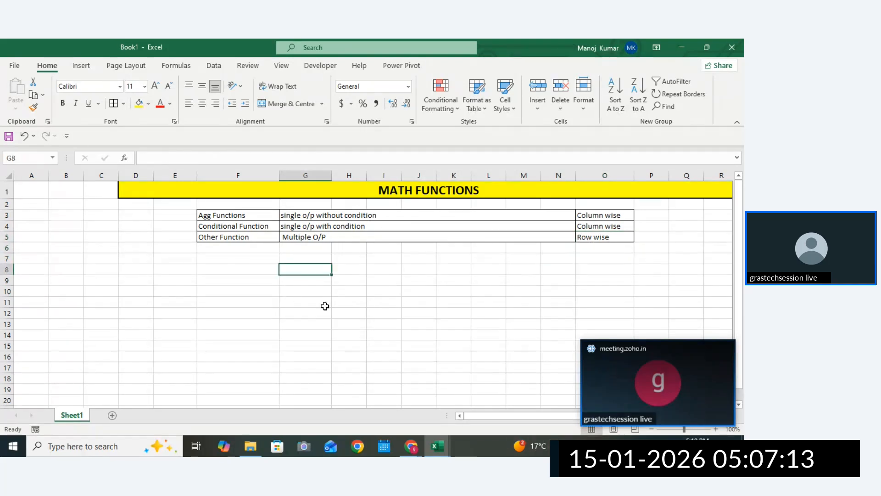
left_click(282, 292)
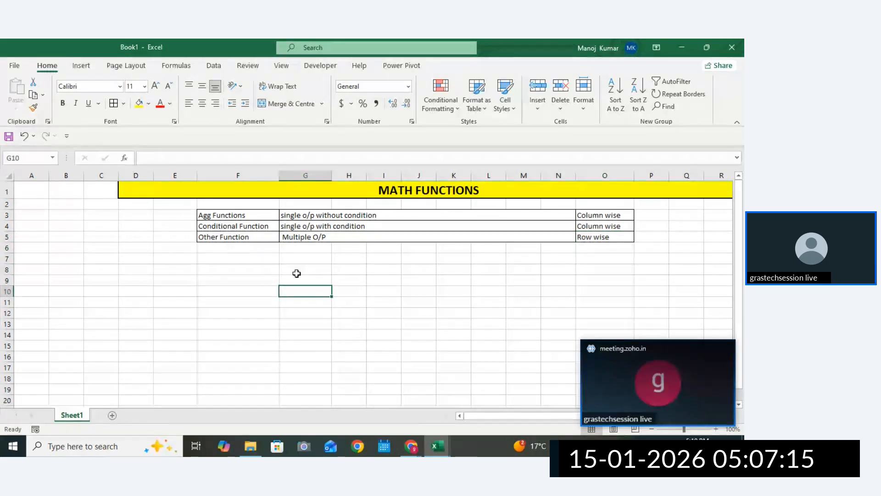
left_click(219, 269)
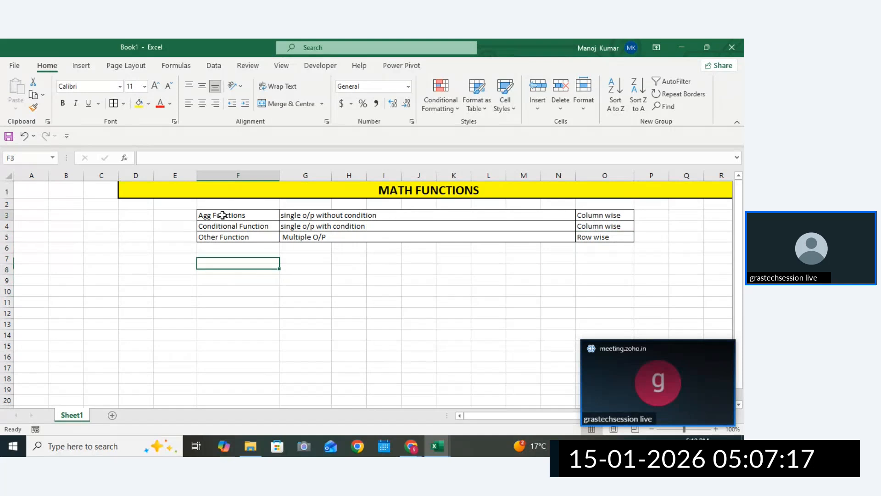
left_click_drag(235, 218, 315, 218)
left_click(258, 225)
Copy the Agg Functions label from F3 to D9, then merge and centre it across D9:F9
left_click(256, 215)
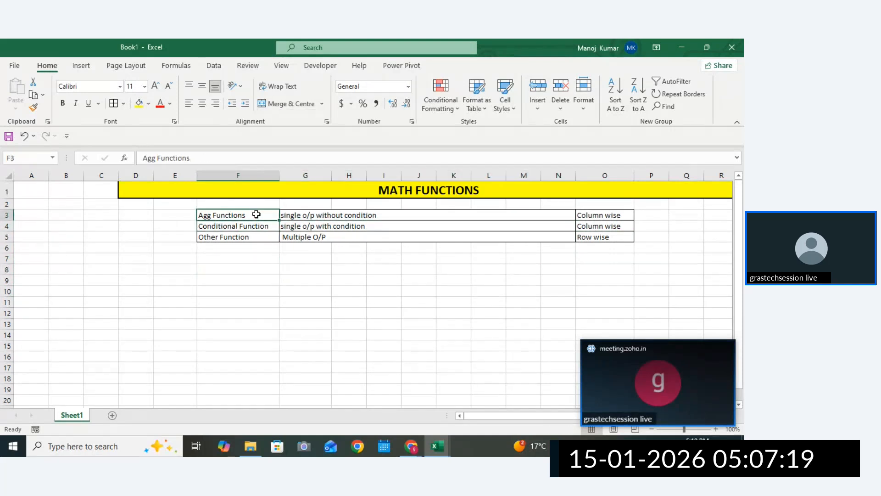
key("ctrl+c")
left_click(146, 279)
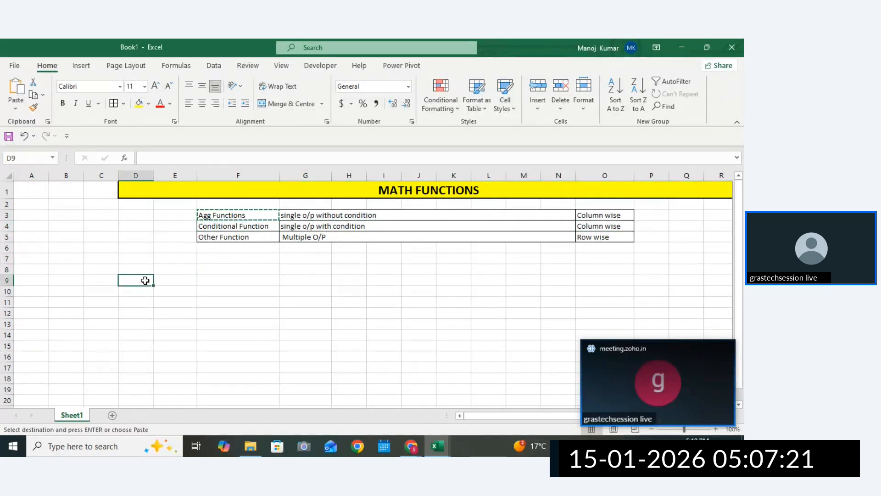
key("ctrl+v")
left_click_drag(145, 280, 227, 278)
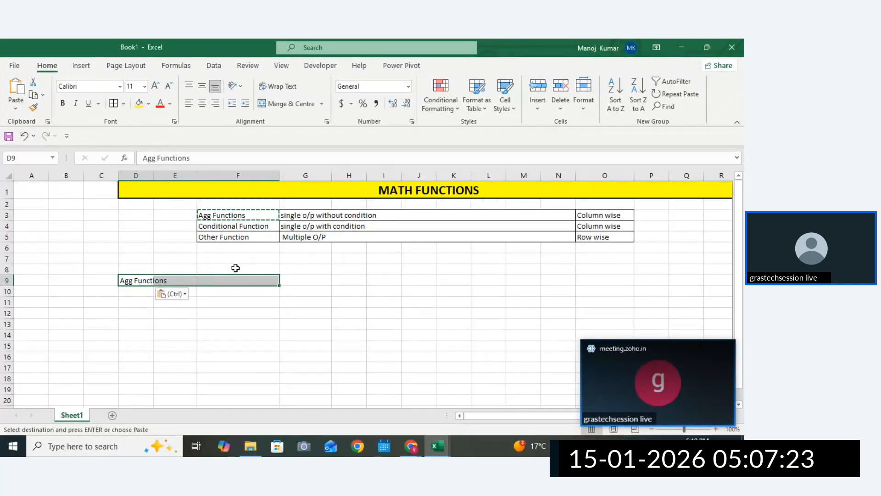
left_click(289, 104)
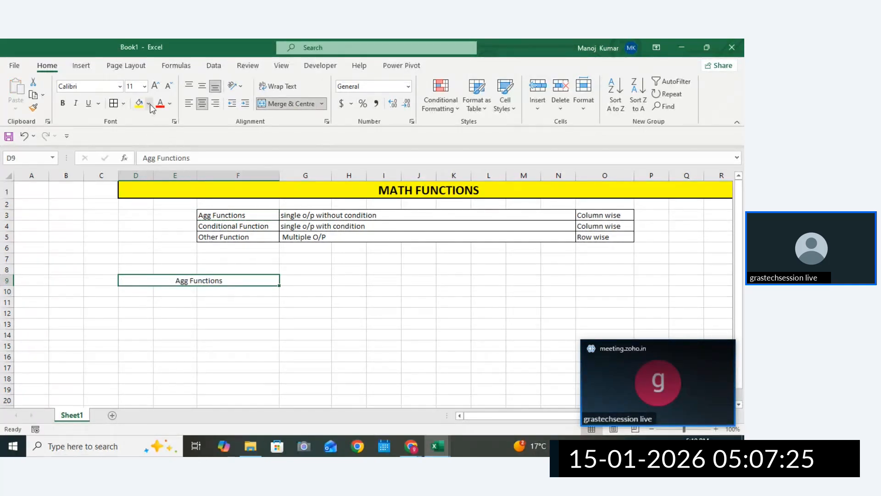
Fill the merged Agg Functions heading in D9 with orange and increase its font size to 14
left_click(150, 104)
left_click(156, 203)
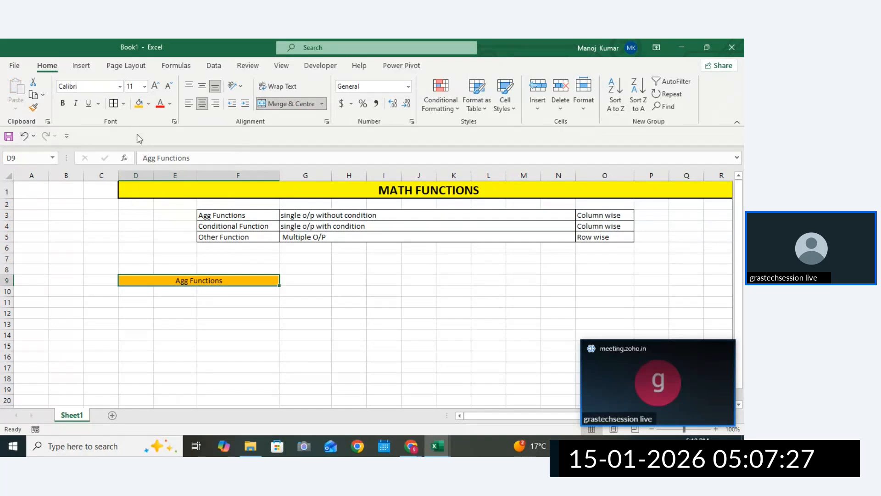
left_click(156, 86)
left_click(157, 87)
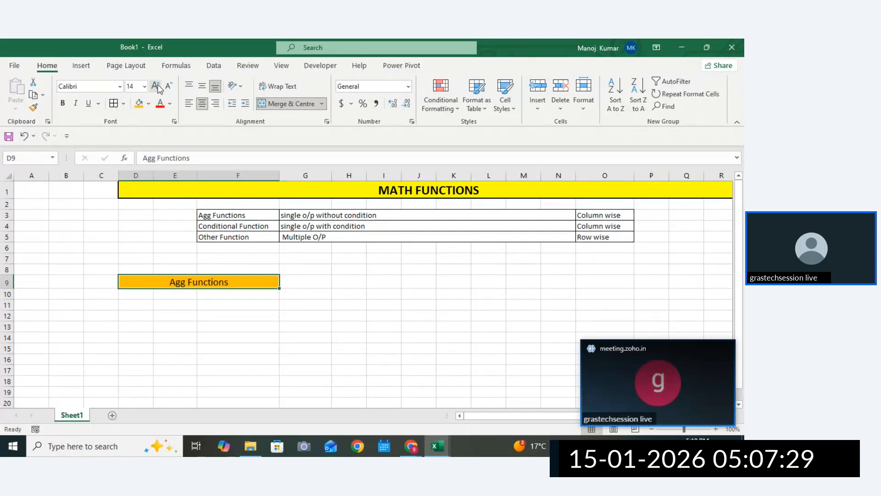
Enter the function names SUM, MIN and MAX in cells G10 to G12, under the Agg Functions heading
left_click(286, 295)
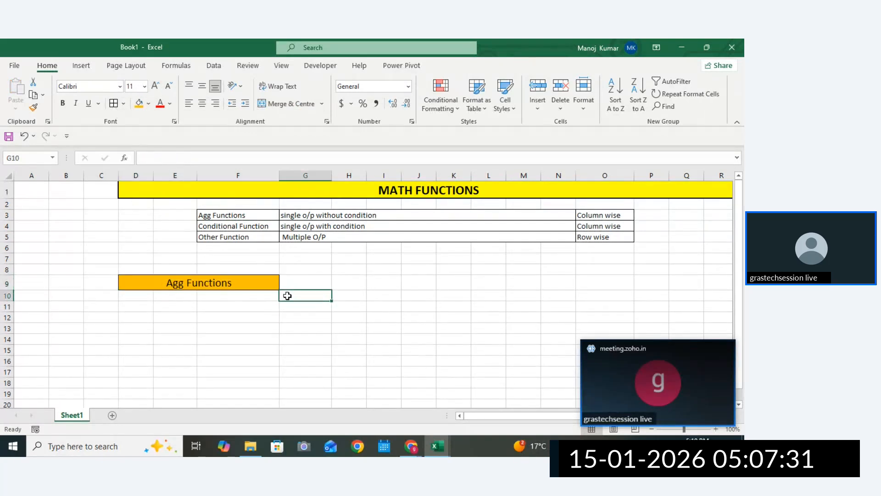
type("s")
key("BackSpace")
key("BackSpace")
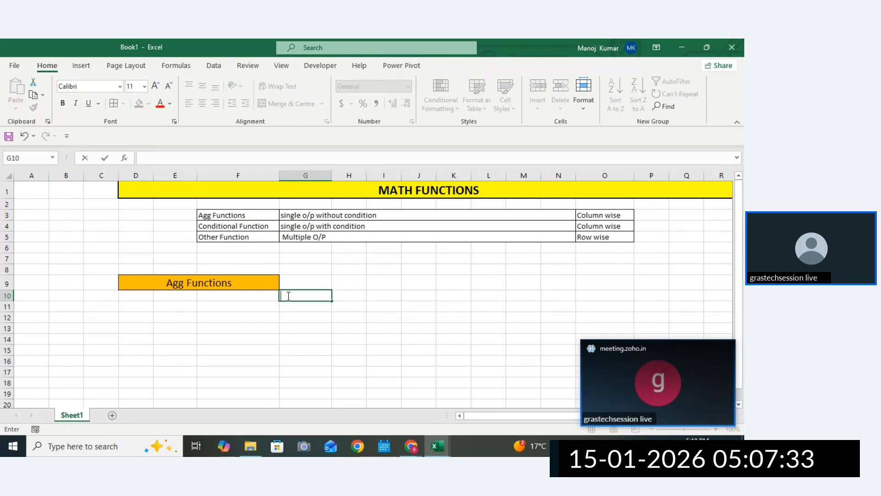
type("SUM")
key("Return")
type("MIN")
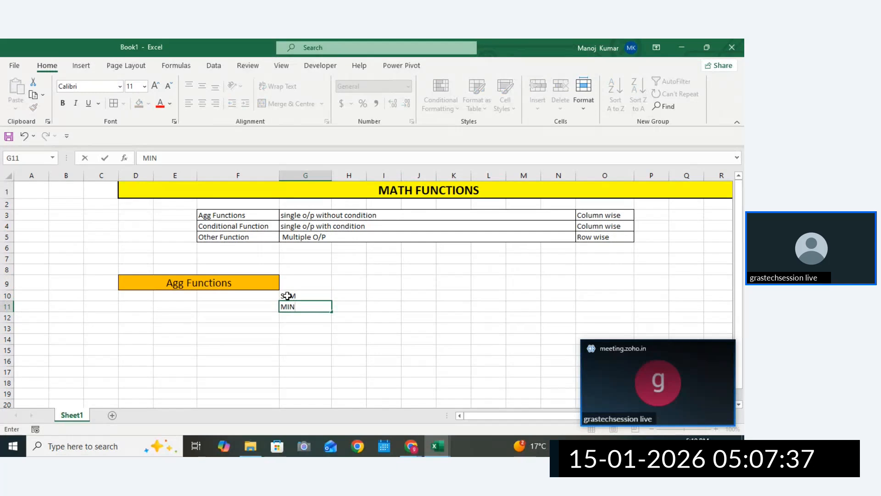
key("Return")
type("MAX")
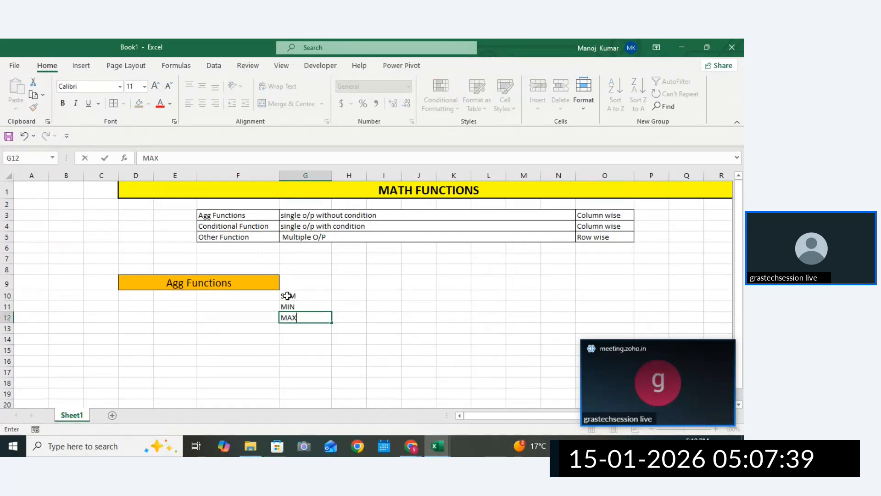
key("Return")
Add COUNT in cell G13 and AVG in cell G14 to complete the function list
type("XOUNT")
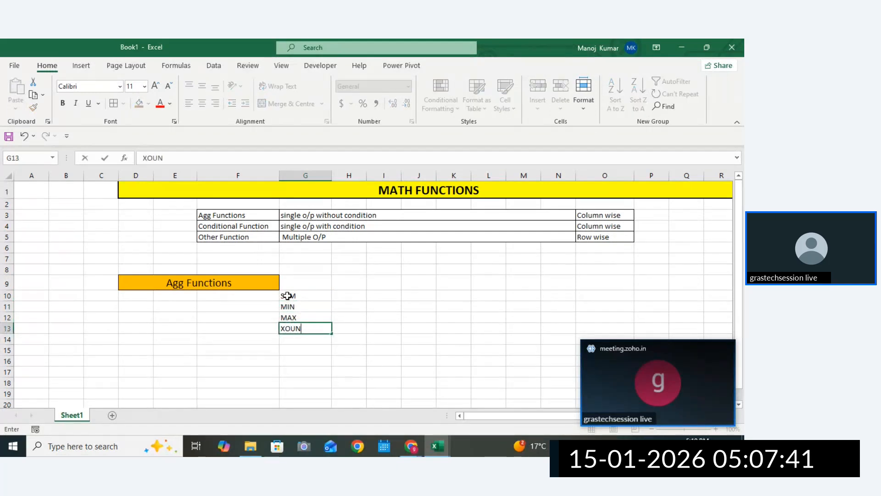
key("Return")
double_click(286, 328)
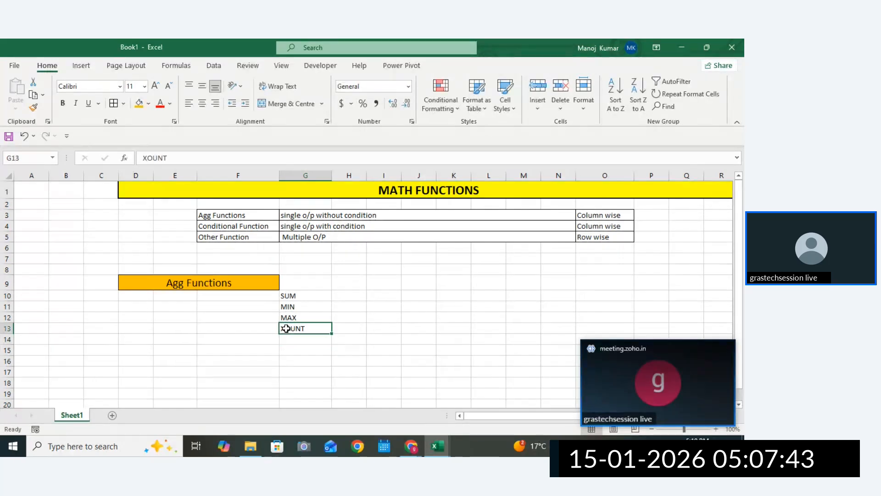
key("BackSpace")
type("C")
key("Return")
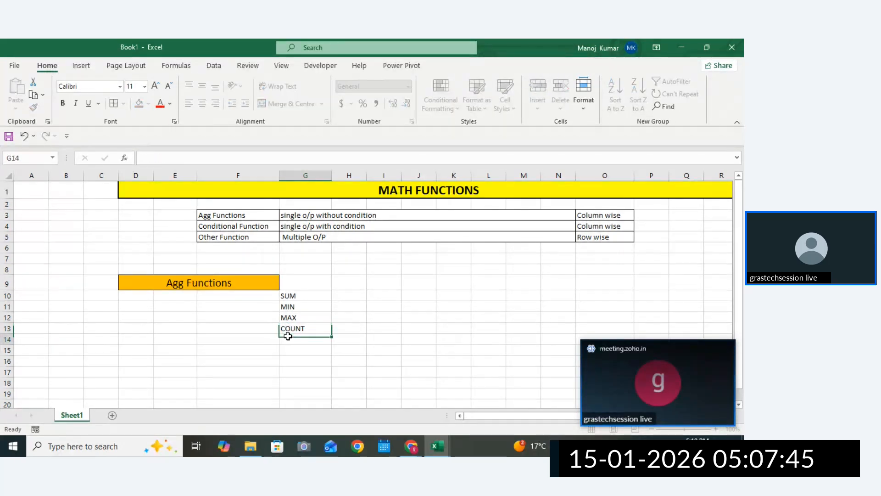
type("AVG")
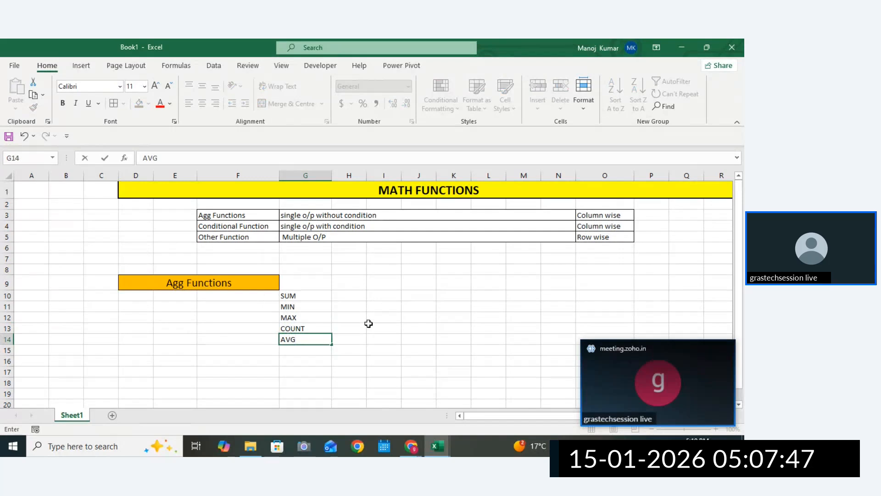
left_click(367, 325)
Apply all borders to the function list in G10:G14 and copy the SUM cell
left_click_drag(304, 294, 304, 340)
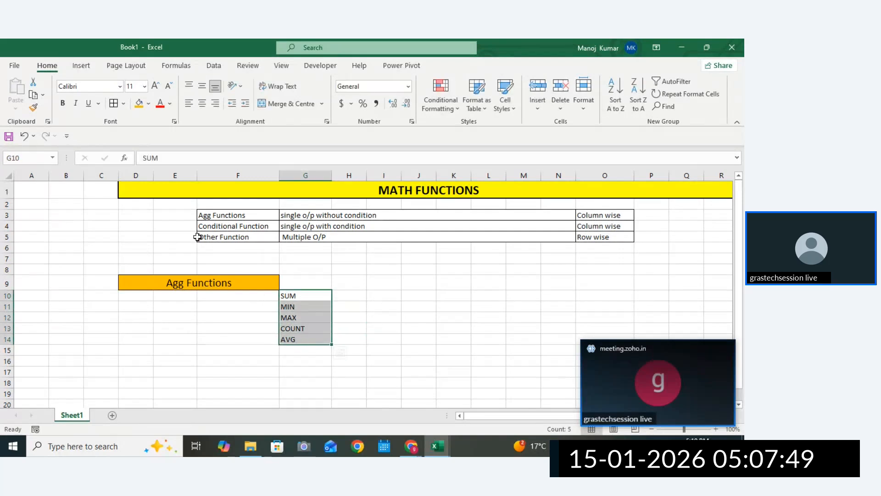
left_click(118, 105)
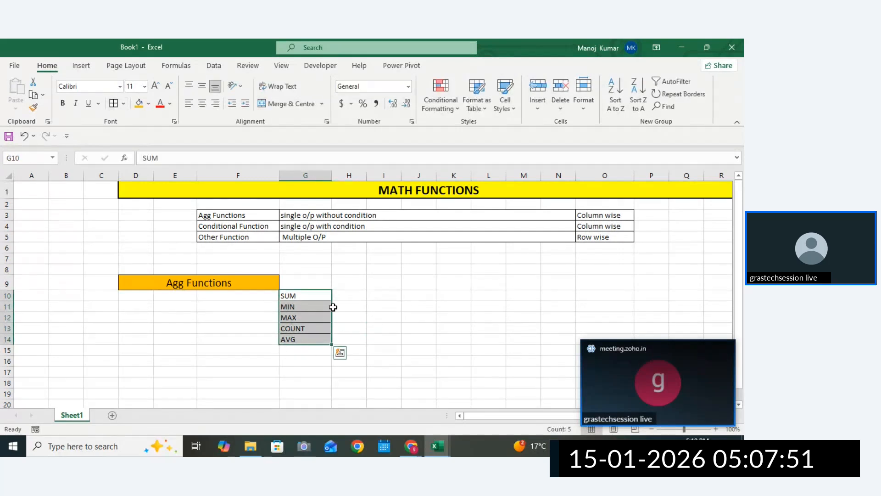
left_click(317, 298)
key("ctrl+c")
Add a new worksheet, merge and centre C1:Q1, and enter the heading "Sum functions" there
left_click(112, 415)
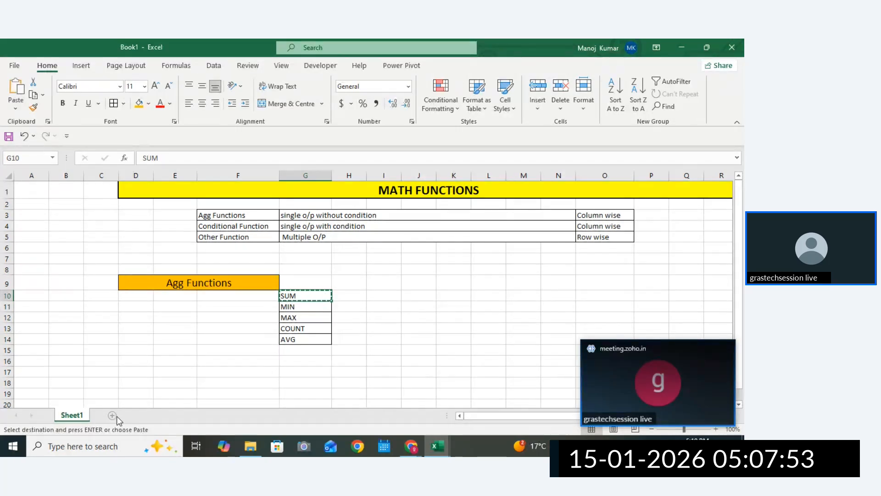
left_click_drag(113, 186, 597, 186)
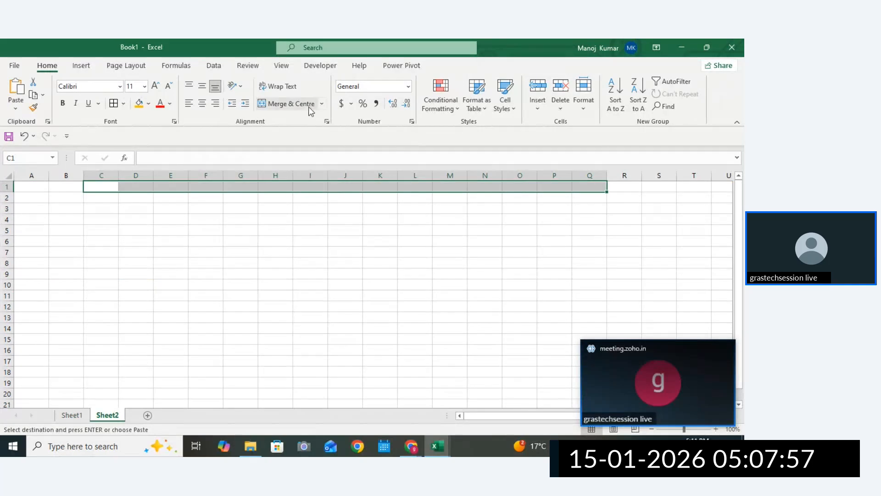
left_click(298, 104)
type("Sum ")
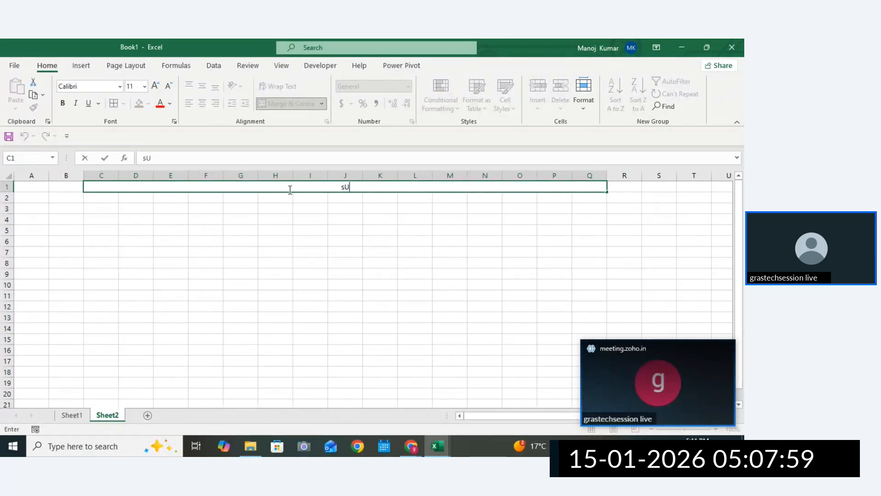
type("functions")
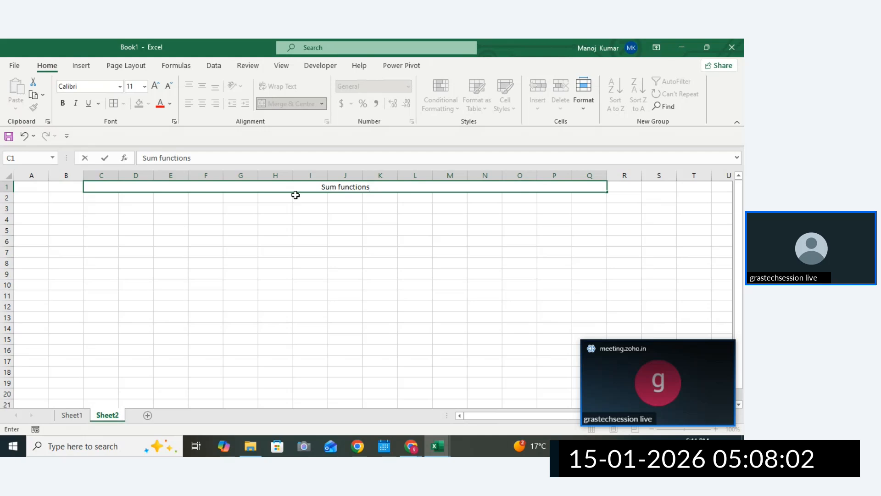
left_click(345, 229)
Fill the Sum functions heading with orange, increase its font size to 18 and make it bold
left_click(340, 183)
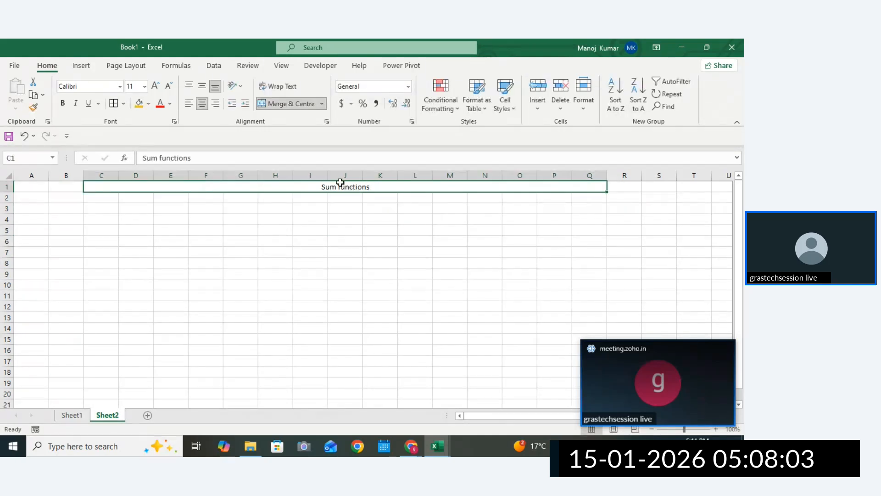
left_click(139, 104)
left_click(153, 88)
left_click(153, 88)
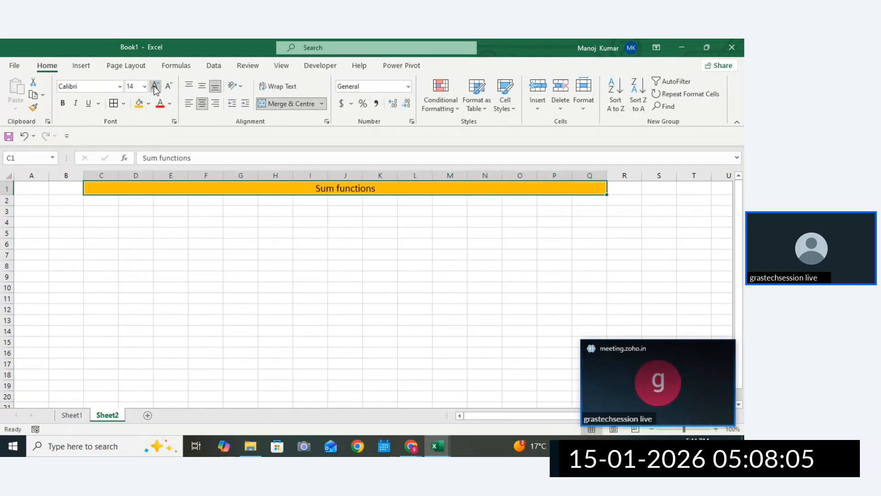
left_click(153, 87)
left_click(153, 88)
left_click(63, 103)
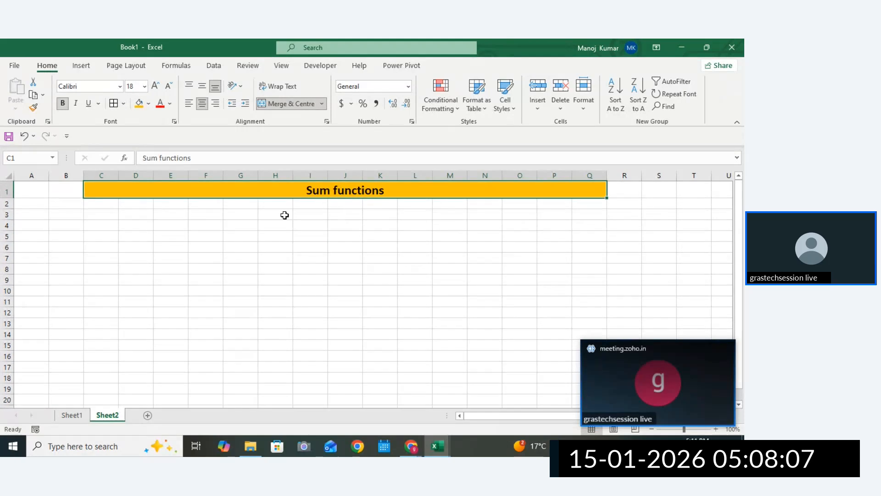
Merge and centre E3:O3 and apply all borders to it, leaving the cell without a fill
left_click_drag(165, 216, 528, 217)
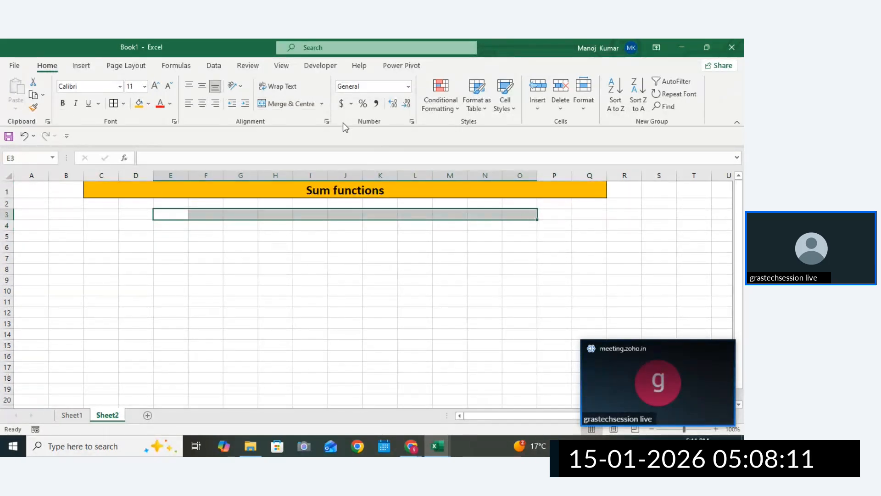
left_click(286, 103)
left_click(139, 103)
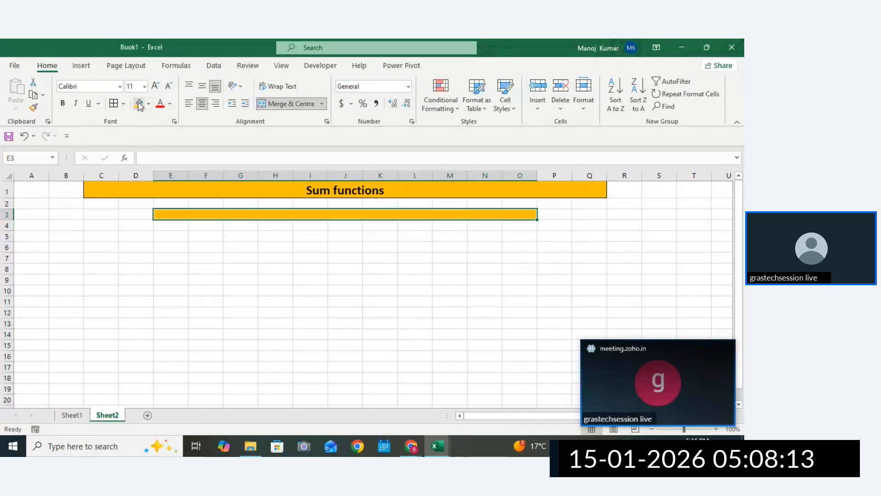
left_click(24, 136)
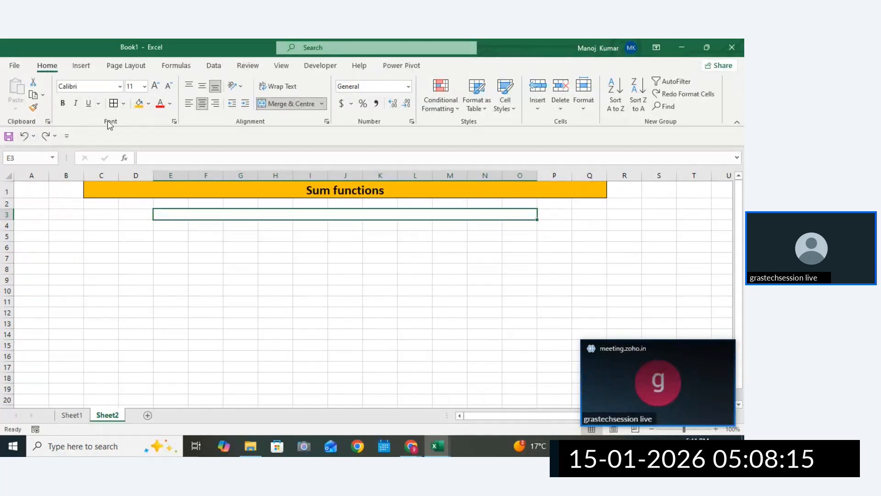
left_click(114, 103)
Begin the syntax example in merged cell E3 with "=SUM(NUMBER1, " in capitals
double_click(271, 215)
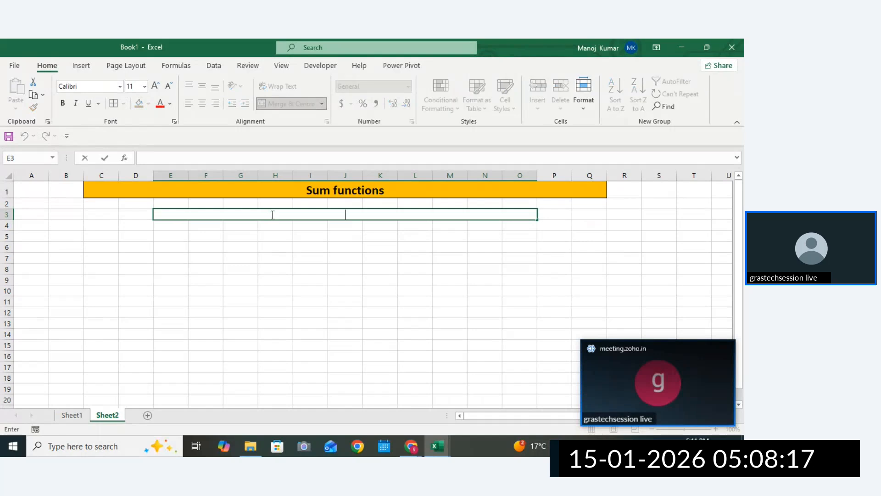
type("=sum")
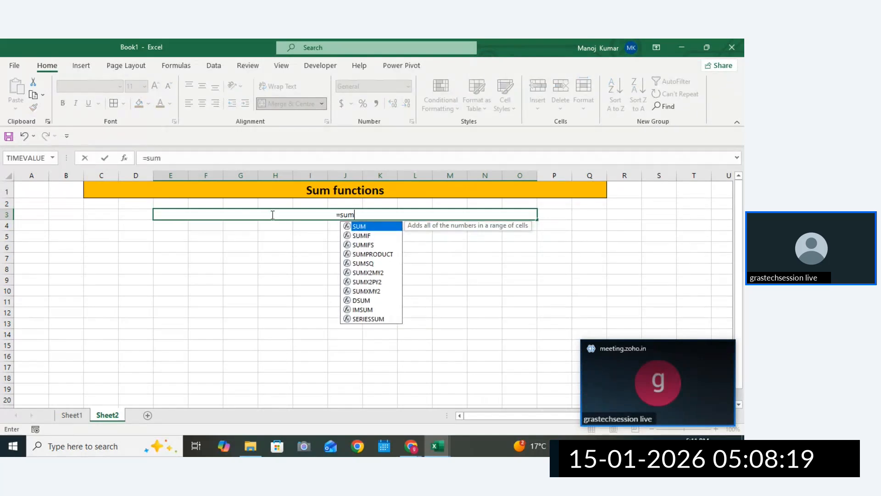
type("(")
key("BackSpace")
key("BackSpace")
key("BackSpace")
key("BackSpace")
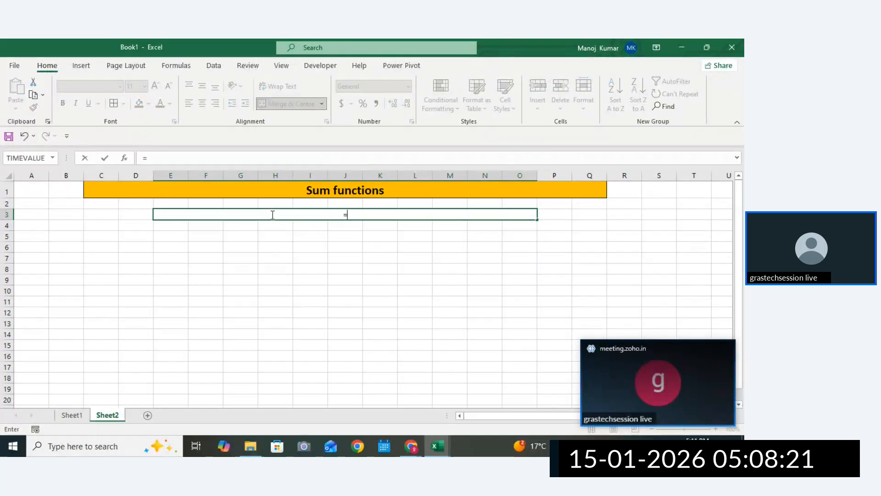
type("SUM(")
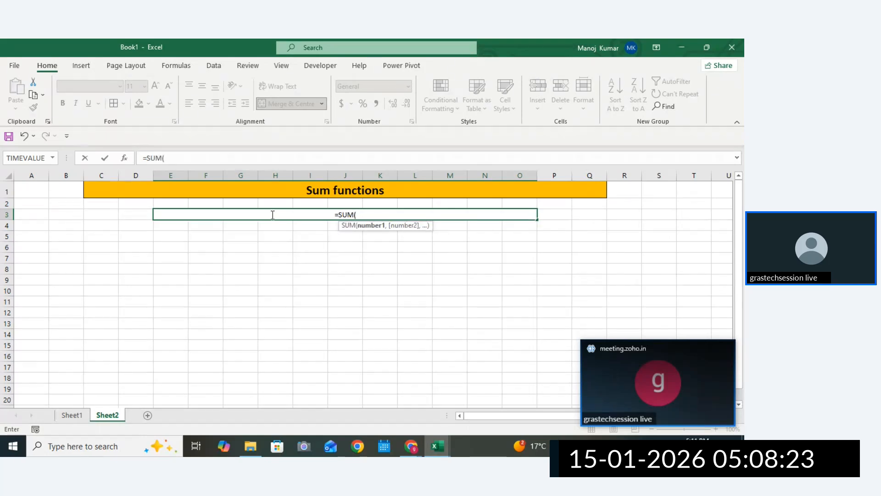
type("NUMBER,")
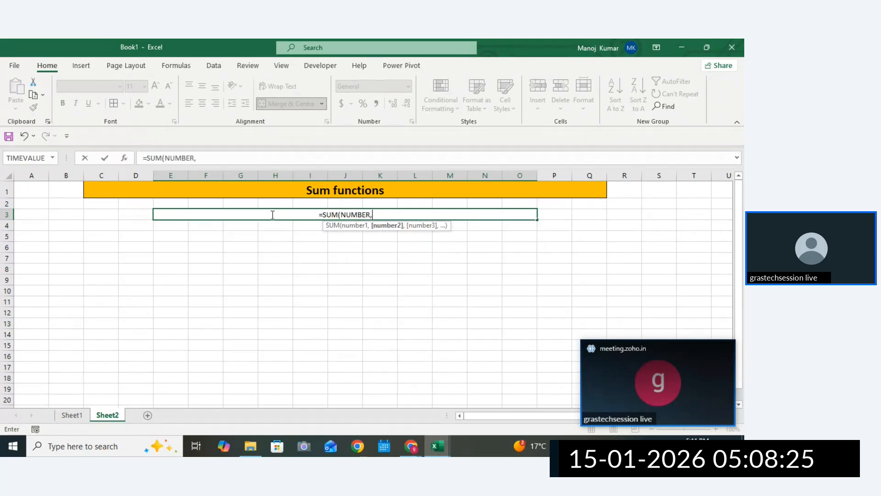
key("BackSpace")
type("1, ")
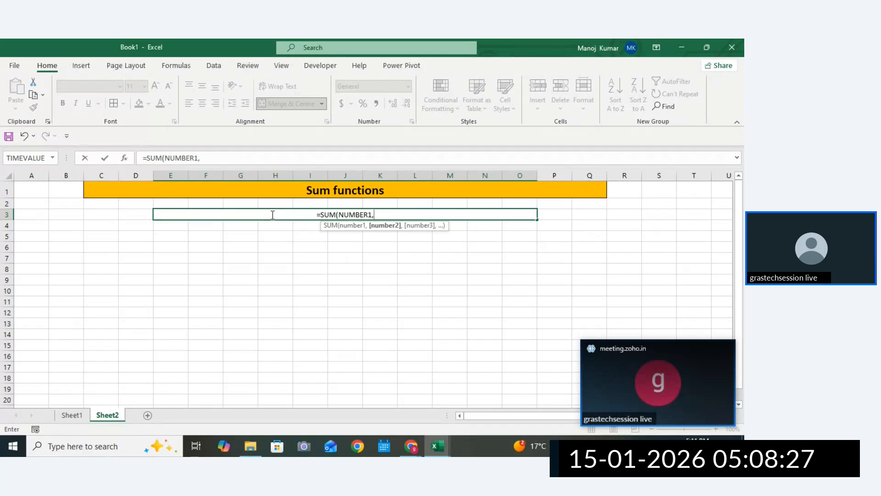
Complete the E3 syntax with NUMBER2, NUMBER3 and NUMBER4 followed by a row of dots and a closing bracket, and commit it
type("NUMBER")
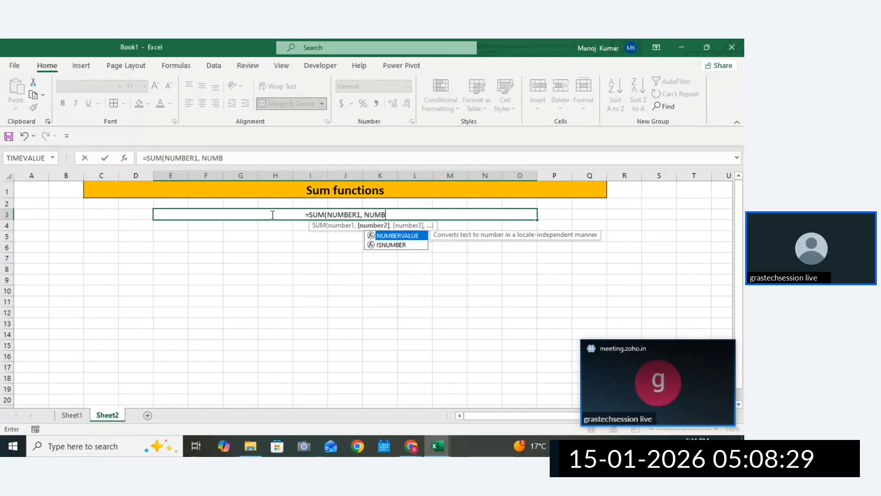
type("2 ,NUMB")
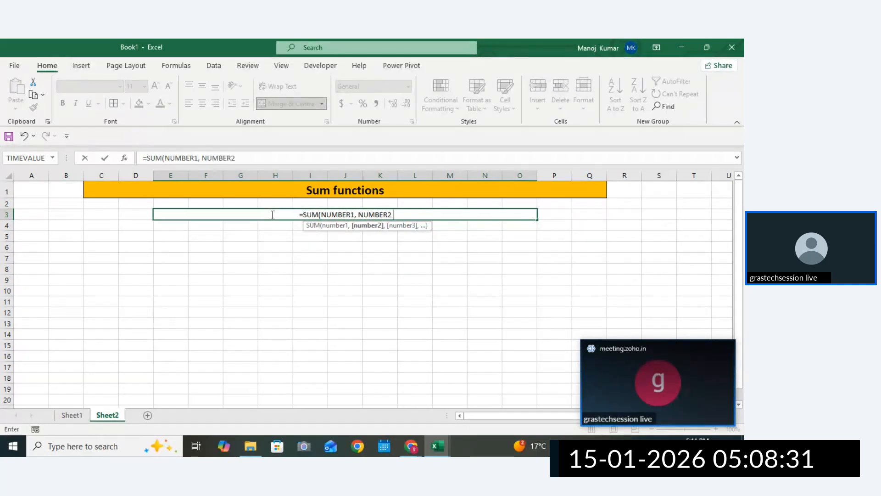
type("3")
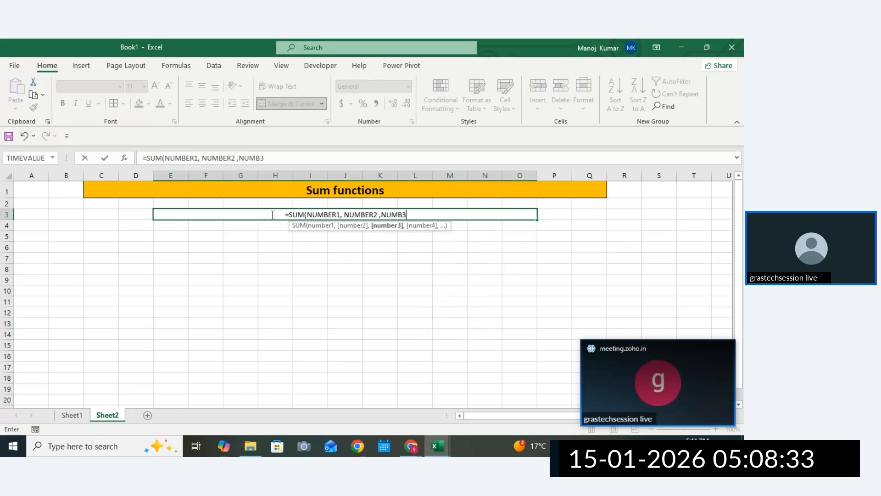
key("BackSpace")
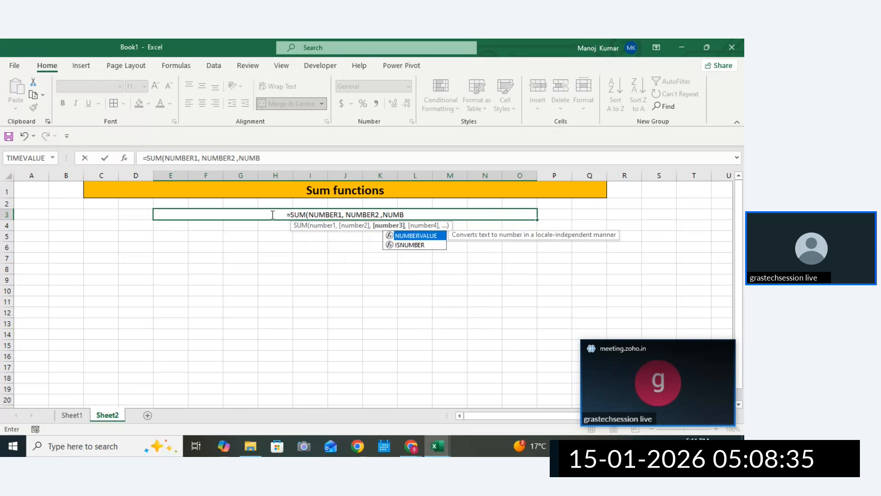
type("ER3, NUMB")
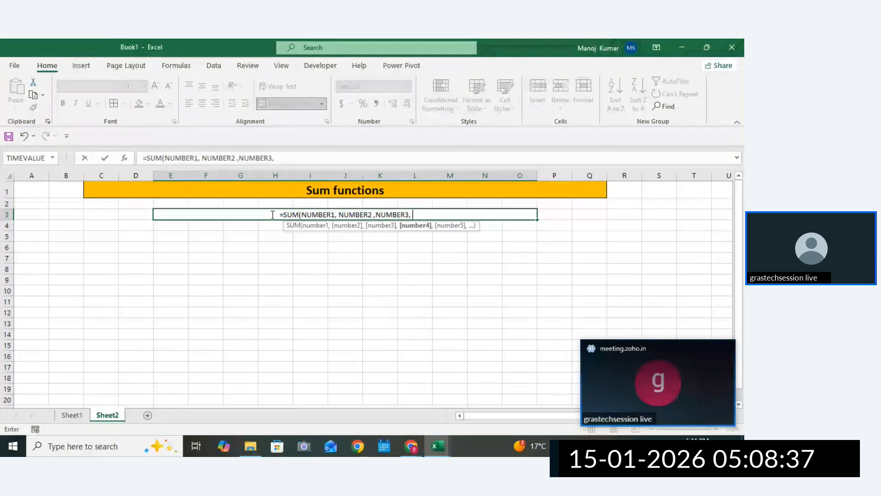
type("ER4....................")
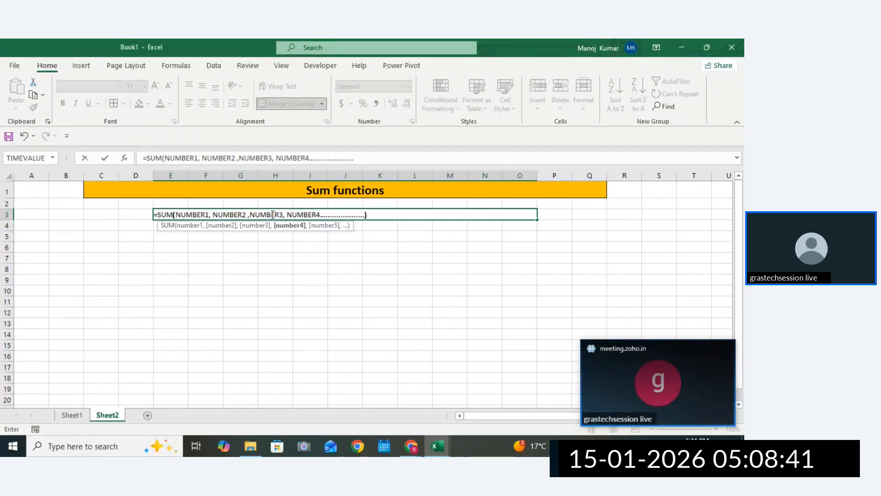
left_click(162, 215)
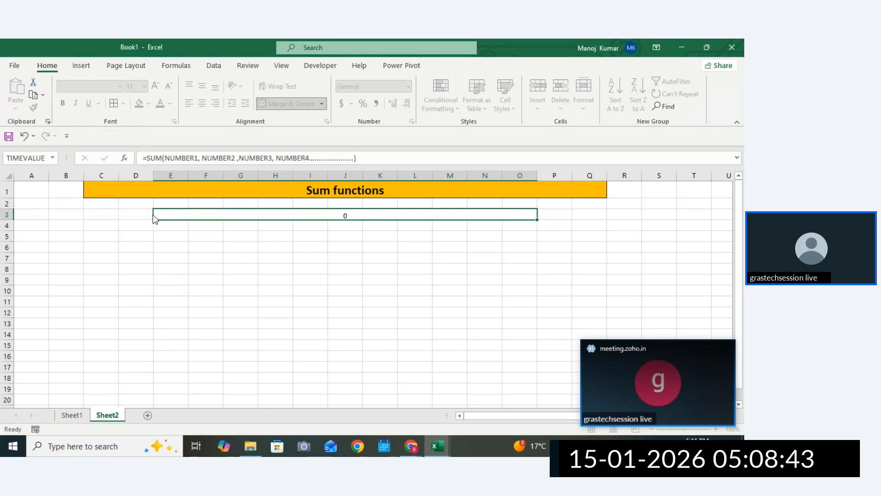
Put a comma in front of the SUM formula in E3 so its syntax displays as text
double_click(159, 214)
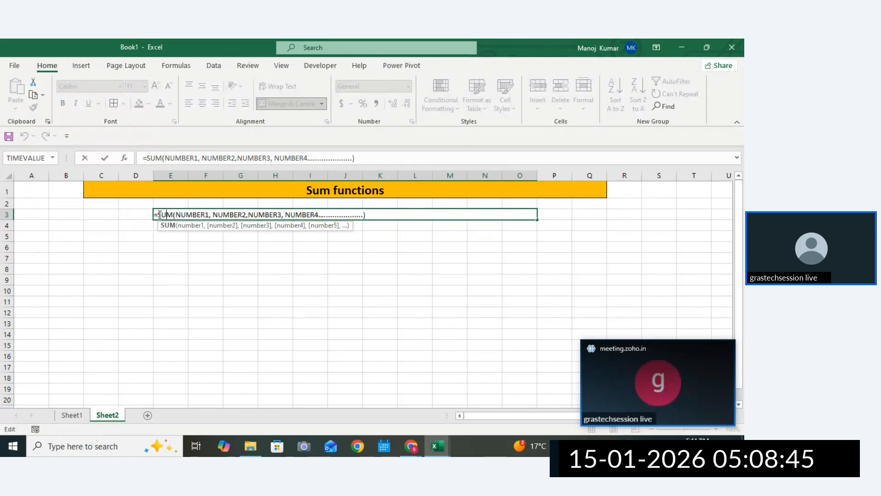
left_click(157, 215)
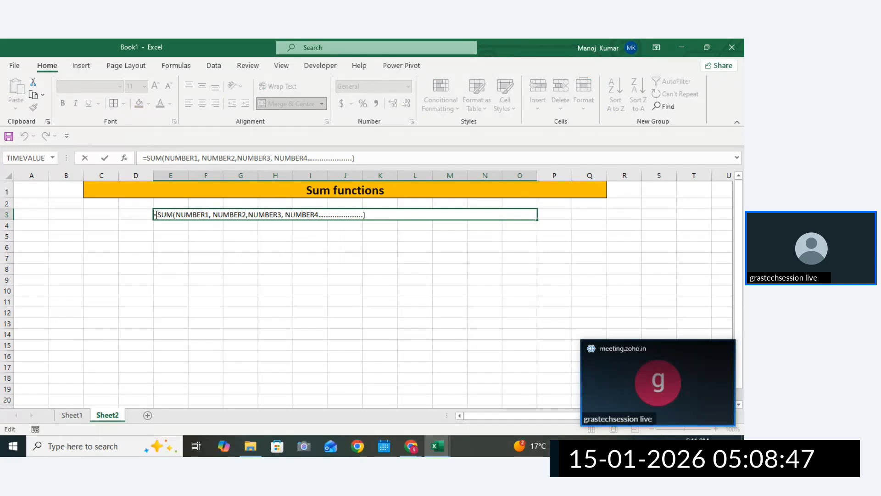
type("'")
left_click_drag(323, 312, 334, 311)
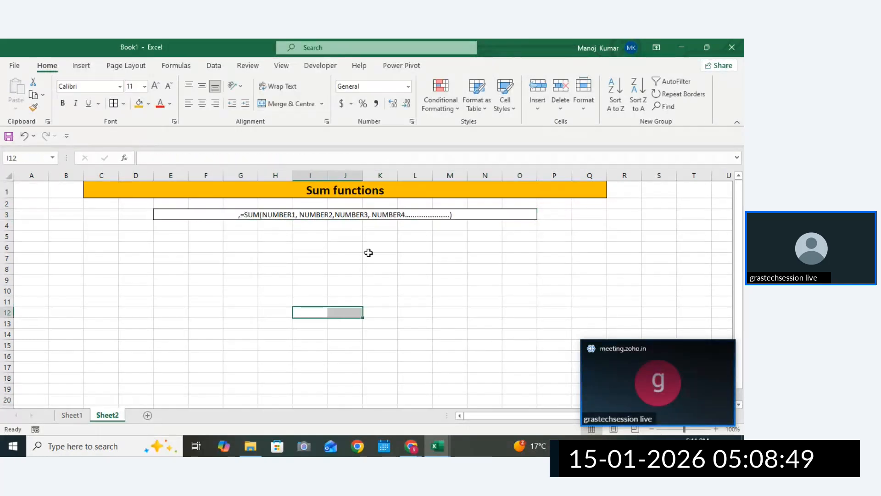
left_click(348, 207)
Widen columns C and D, label cell D6 TOTAL and apply borders to it
left_click_drag(127, 277, 124, 266)
left_click(114, 247)
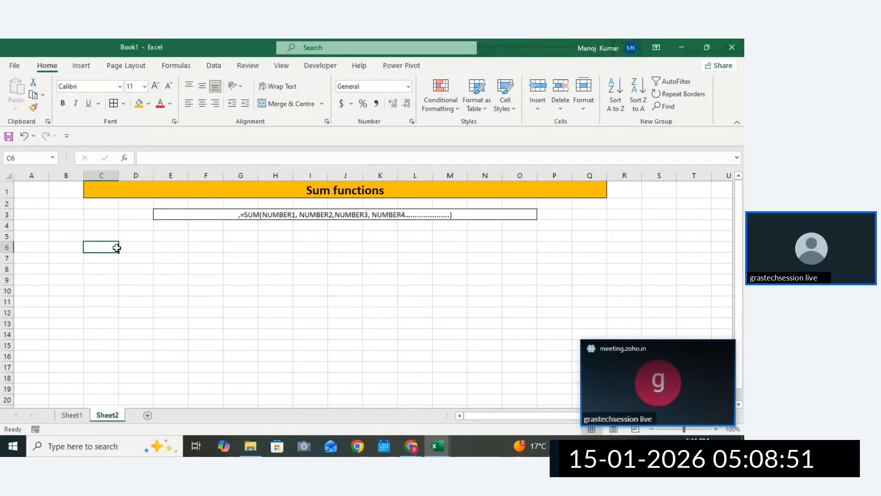
left_click_drag(118, 176, 180, 175)
left_click(160, 248)
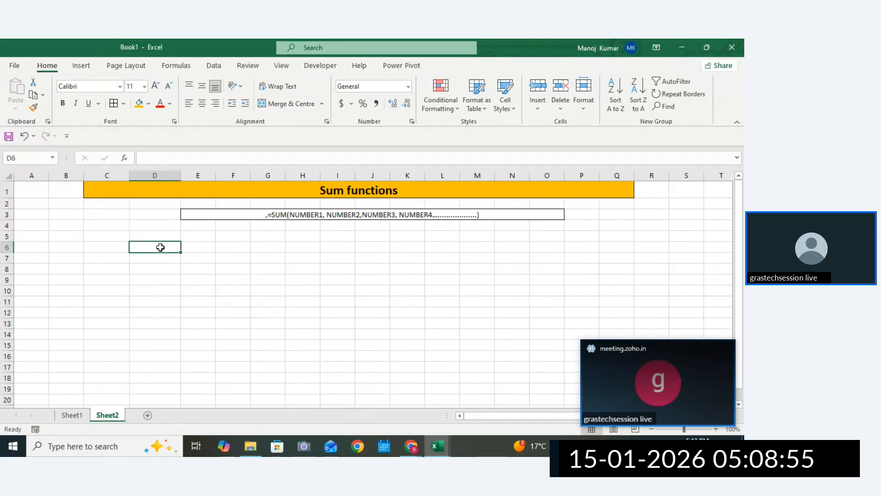
type("nUM")
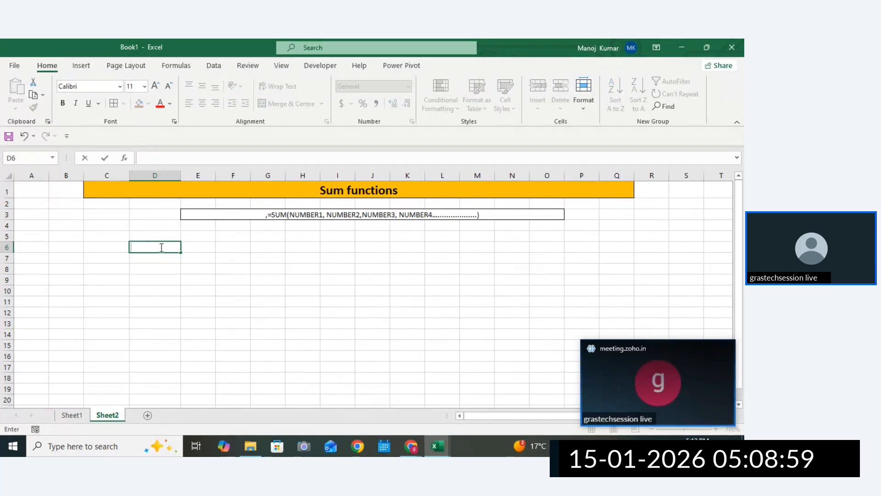
type("TOTAL")
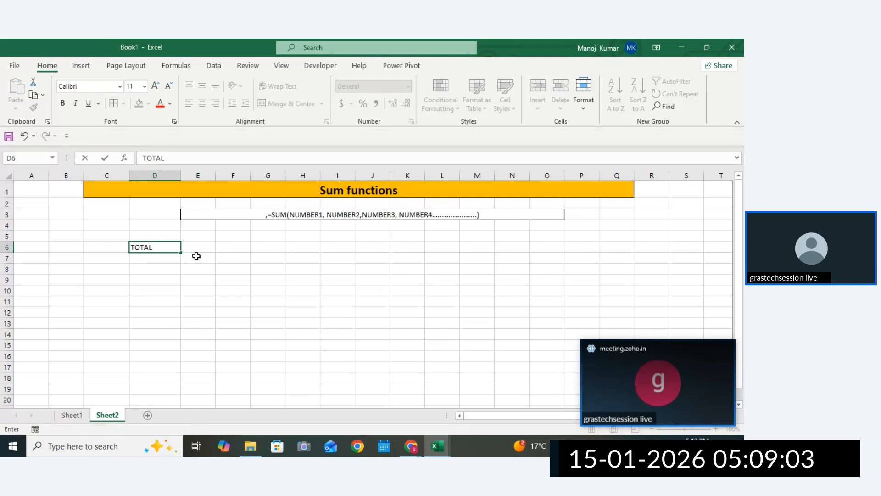
left_click(198, 260)
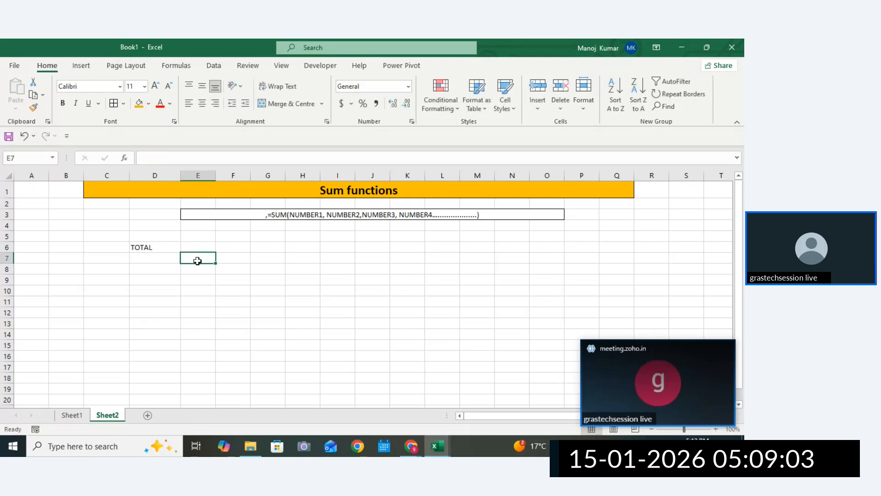
left_click(168, 247)
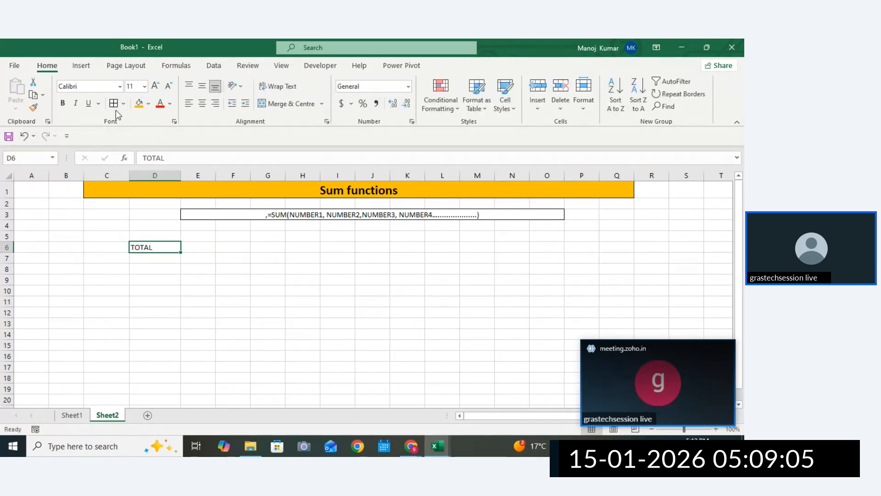
Enter the formula =SUM(10,20,30,40,50,60,70,88,900) in E7
double_click(190, 258)
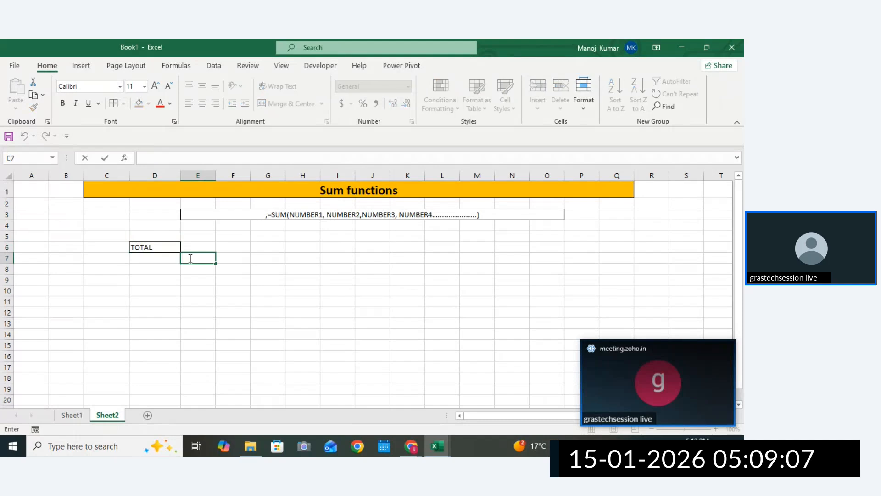
type("=SUM")
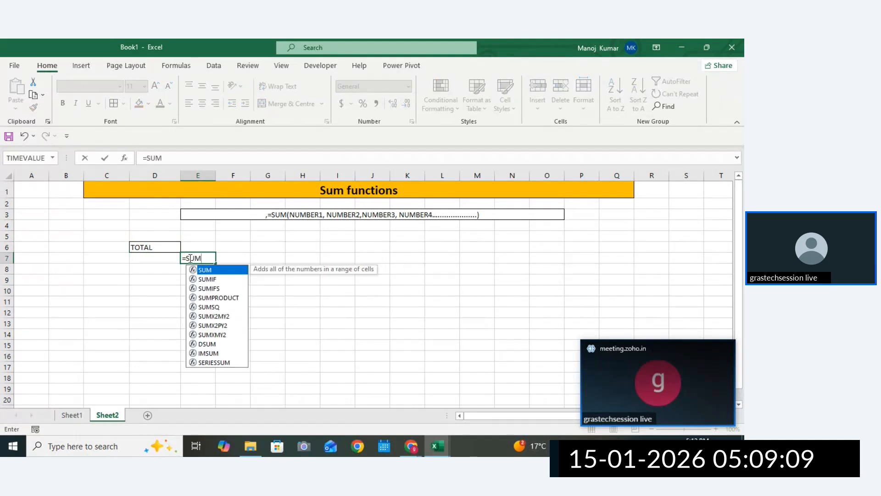
type("(10,2")
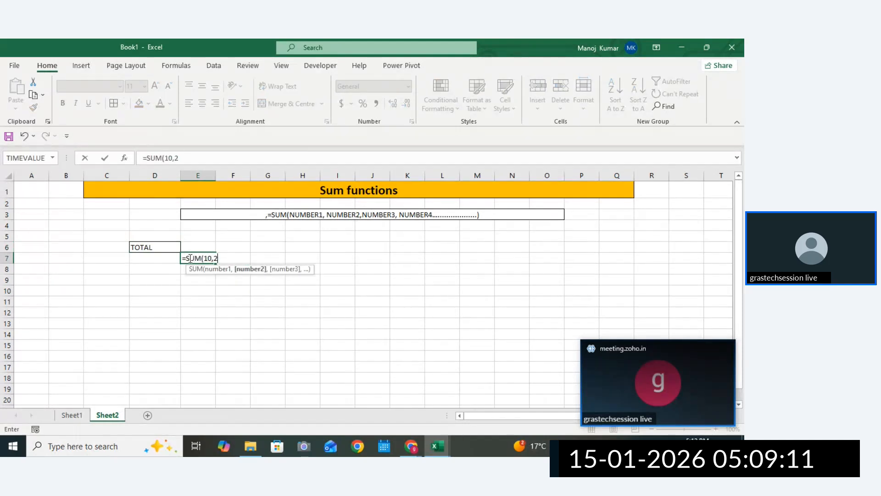
type("0,30,40,50,")
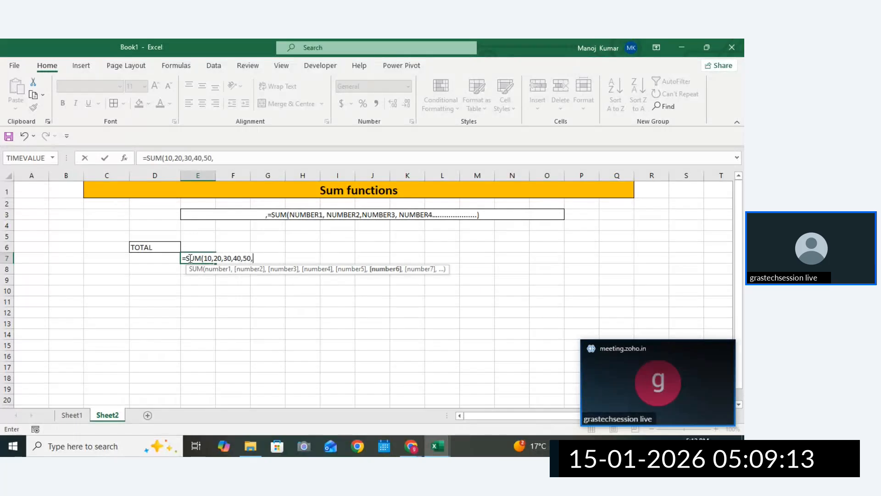
type("60,70,8,8,")
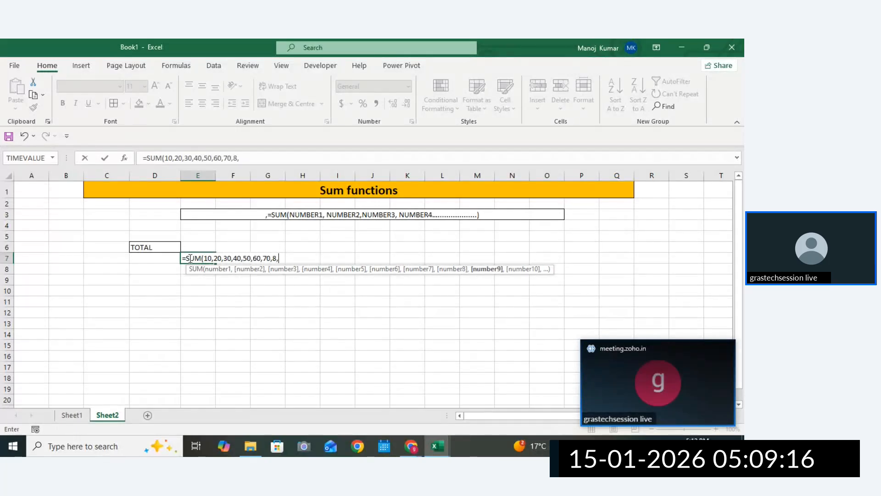
key("BackSpace")
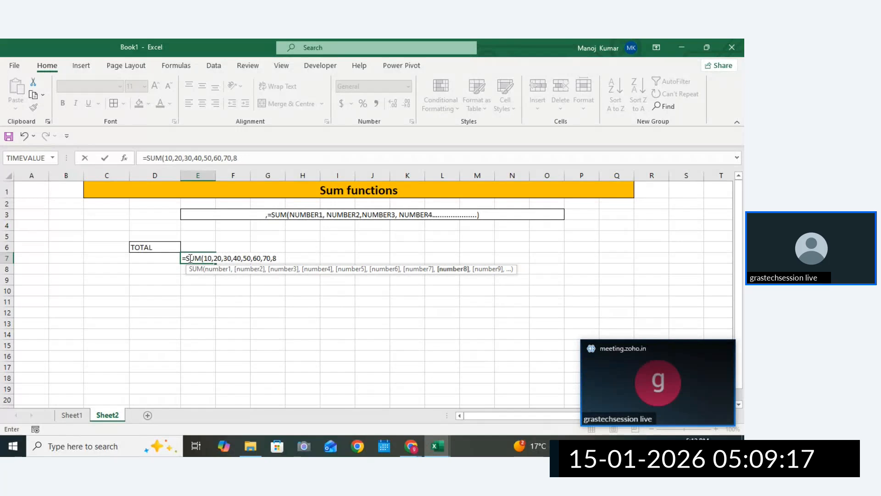
type(",900")
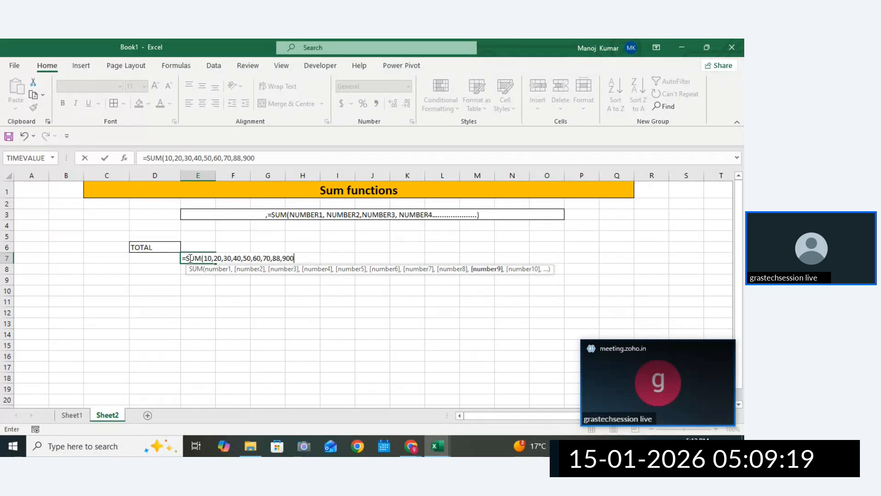
type(")")
key("Return")
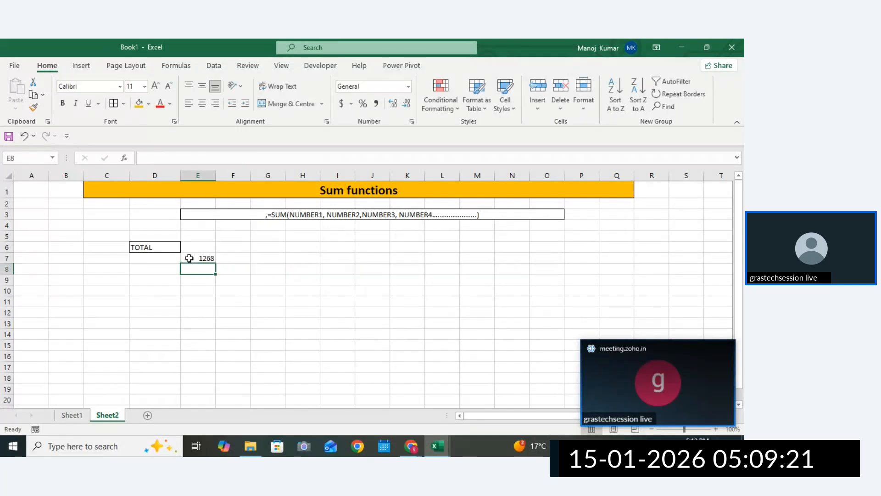
Copy the formula text from E7 into H7 with a comma in front so it displays as text
left_click(190, 258)
double_click(191, 258)
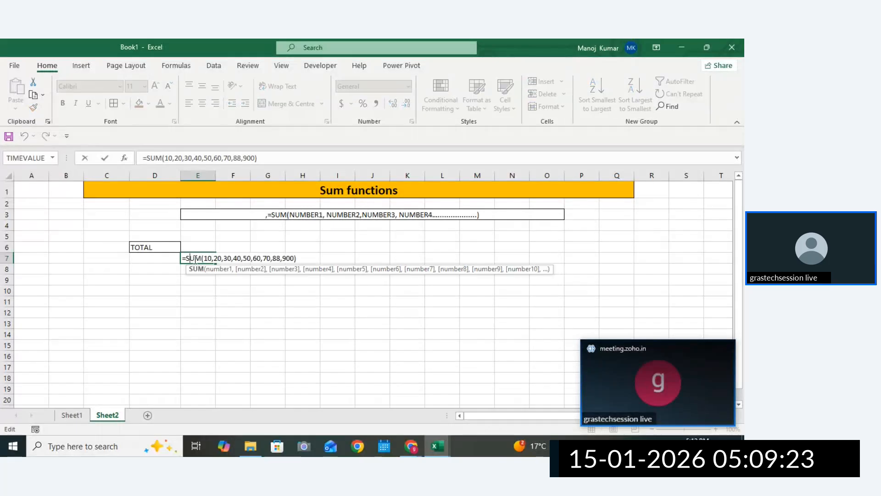
left_click_drag(184, 258, 303, 262)
key("ctrl+c")
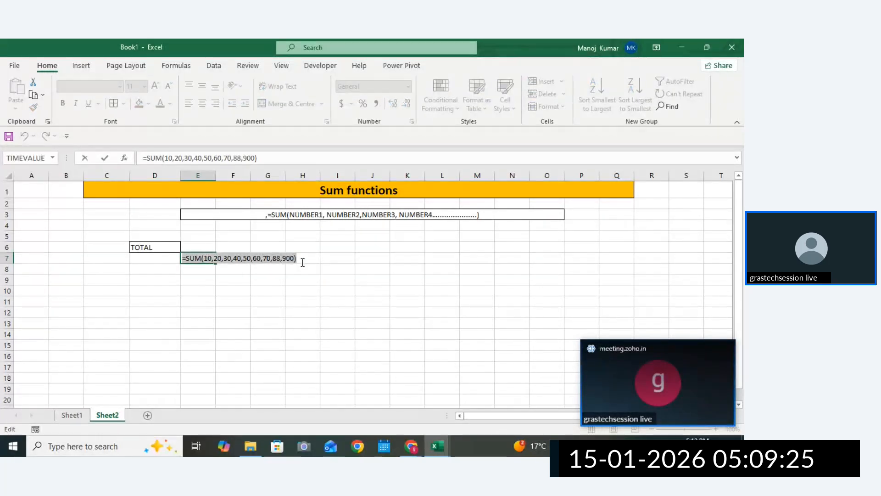
key("Return")
left_click(301, 261)
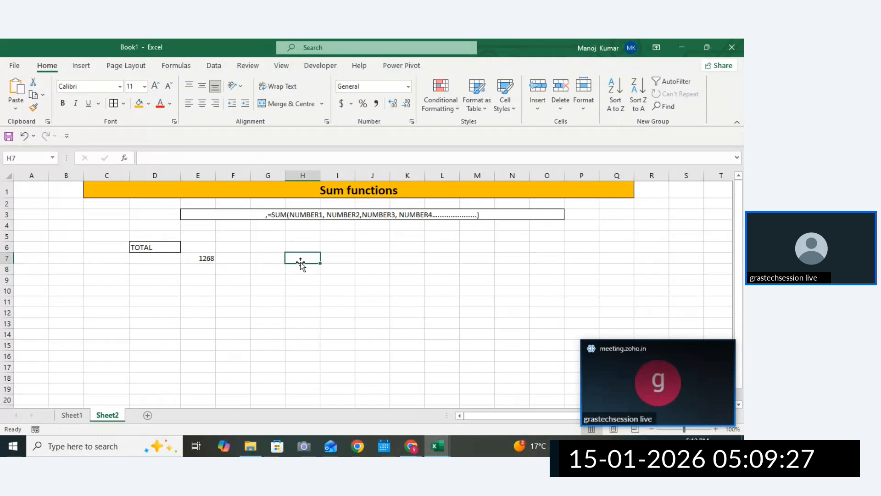
type(",")
key("ctrl+v")
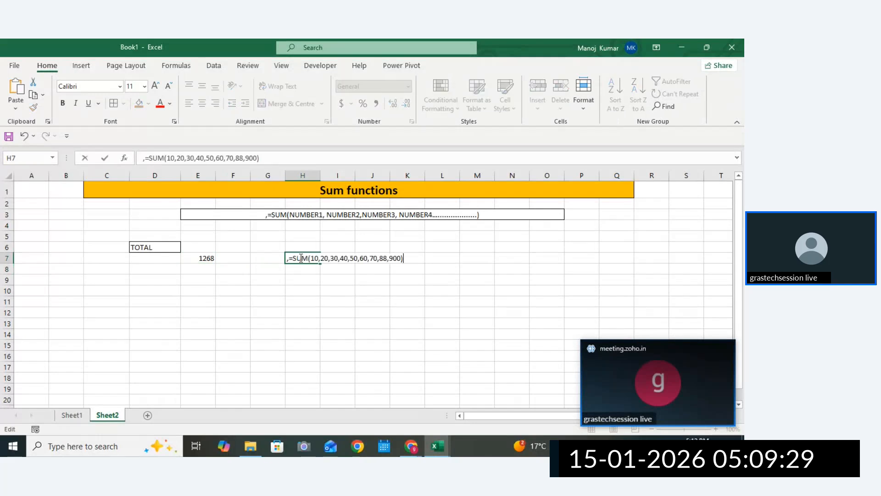
left_click(373, 323)
Enter day1 in F10 and fill the series across to day5 in J10
left_click(156, 289)
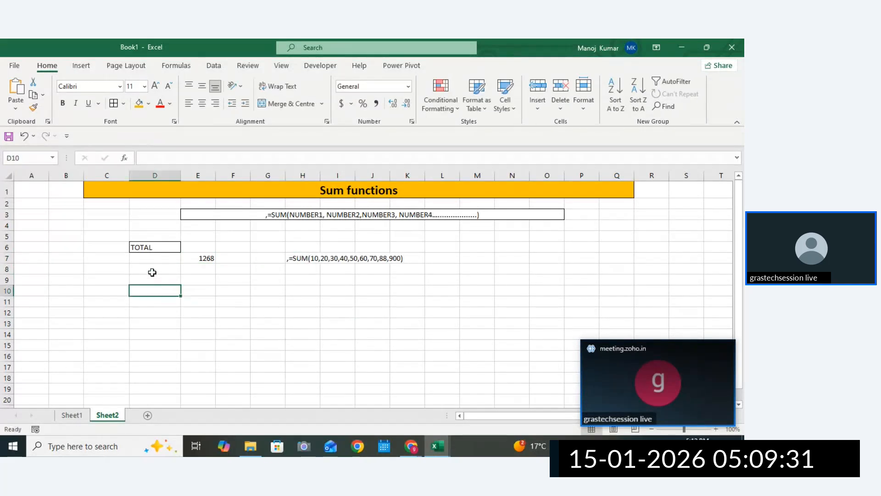
left_click(203, 289)
left_click_drag(195, 294, 420, 290)
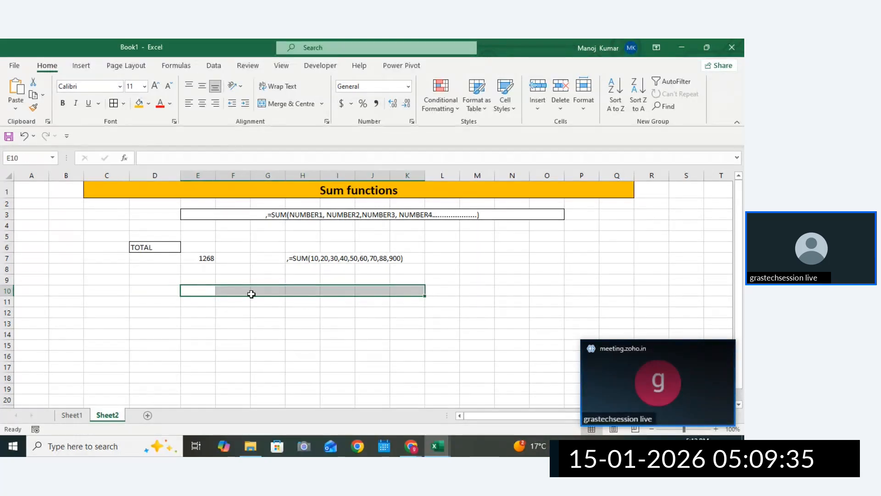
left_click(224, 290)
type("D")
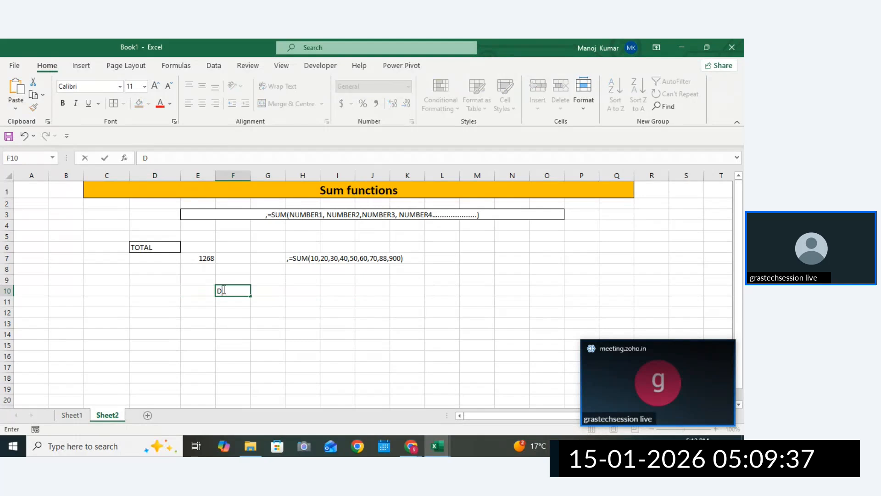
type("AY1")
type("d")
type("ay1")
left_click(258, 302)
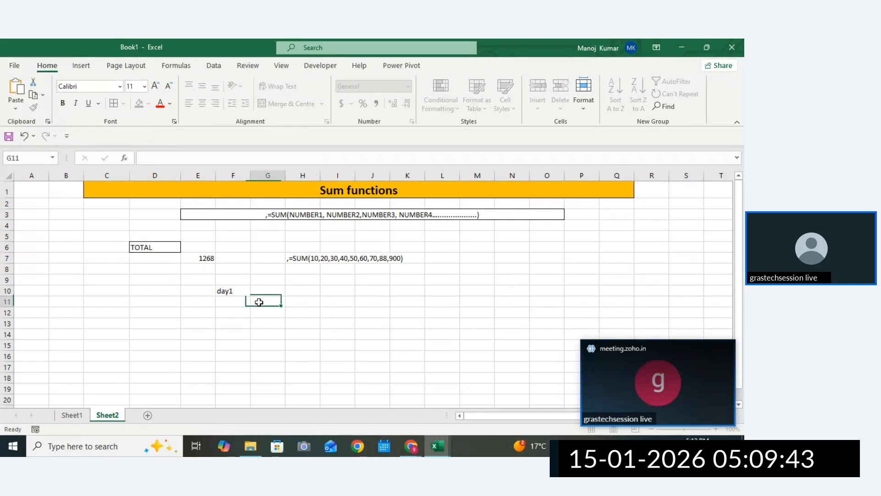
left_click(235, 291)
left_click_drag(251, 295, 386, 303)
Enter 2000 in F11 and 3000 in G11, and fill the series across to J11
left_click(236, 302)
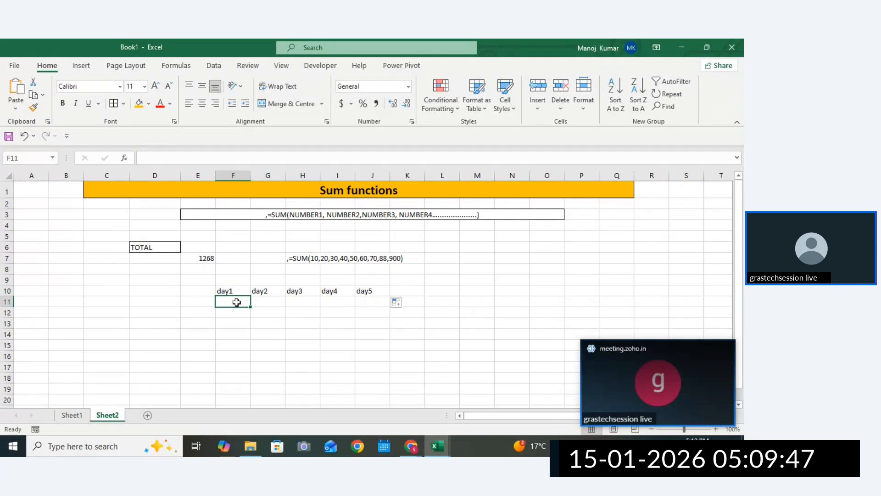
type("2000")
key("Tab")
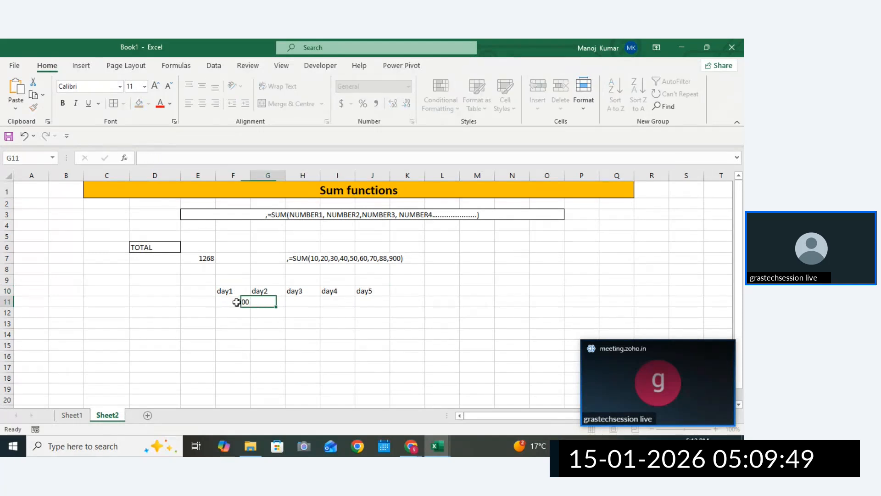
left_click(237, 302)
left_click(257, 303)
type("3")
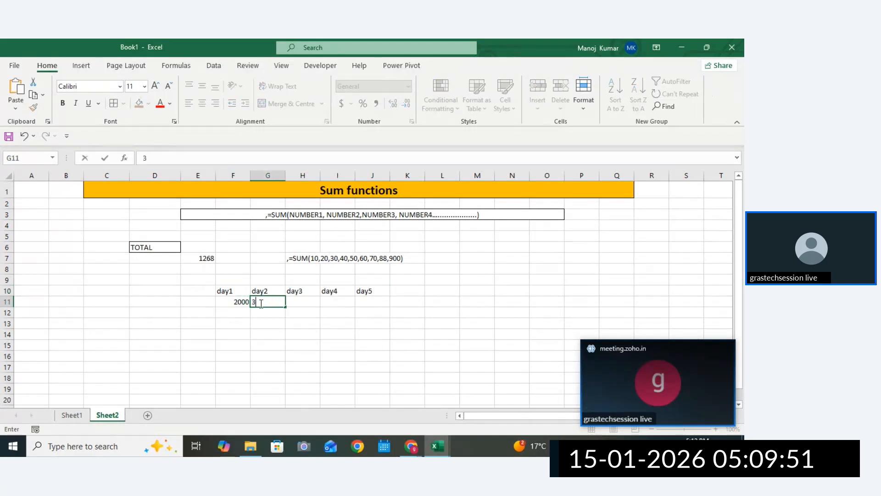
type("000")
left_click_drag(241, 303, 390, 307)
left_click(199, 303)
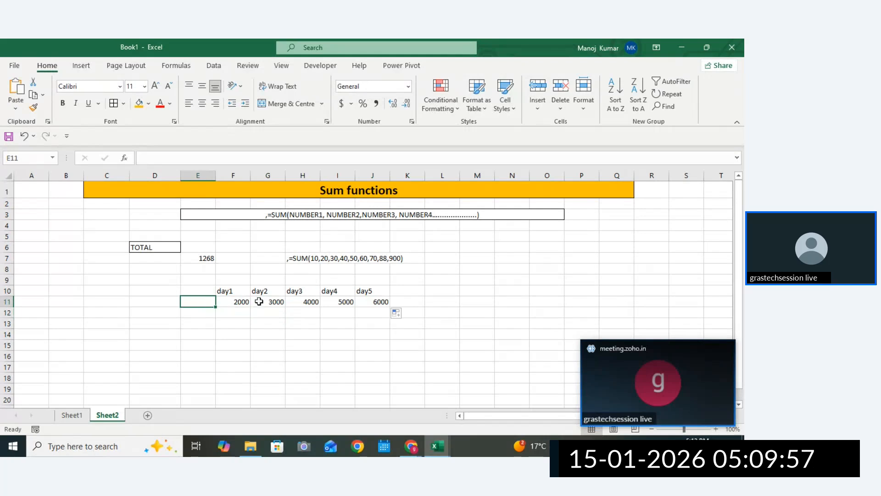
Move the day2 to day5 columns to H, J, L and N with blank columns between, and apply all borders to F10:N11
left_click_drag(256, 291, 423, 296)
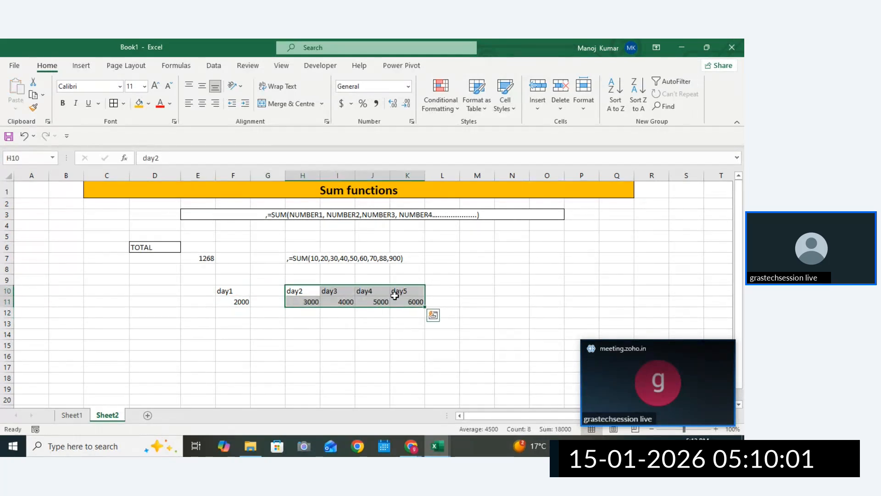
left_click_drag(341, 291, 506, 294)
left_click_drag(233, 291, 523, 303)
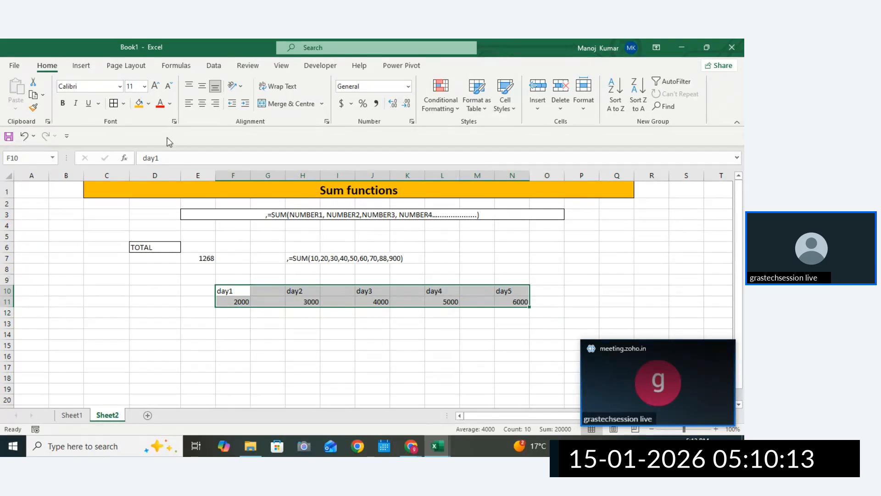
left_click(116, 106)
left_click(147, 282)
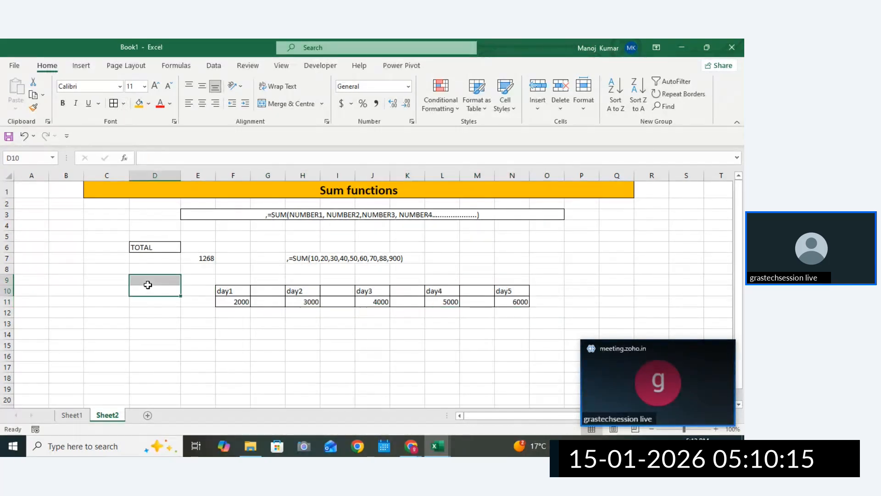
Copy the TOTAL label from D6 to D11 beside the daily values
left_click(150, 247)
key("ctrl+c")
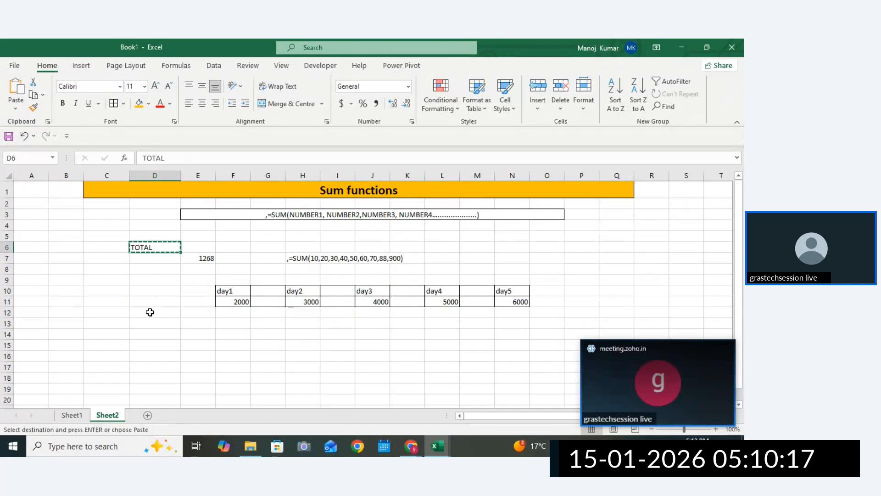
left_click(159, 304)
key("ctrl+v")
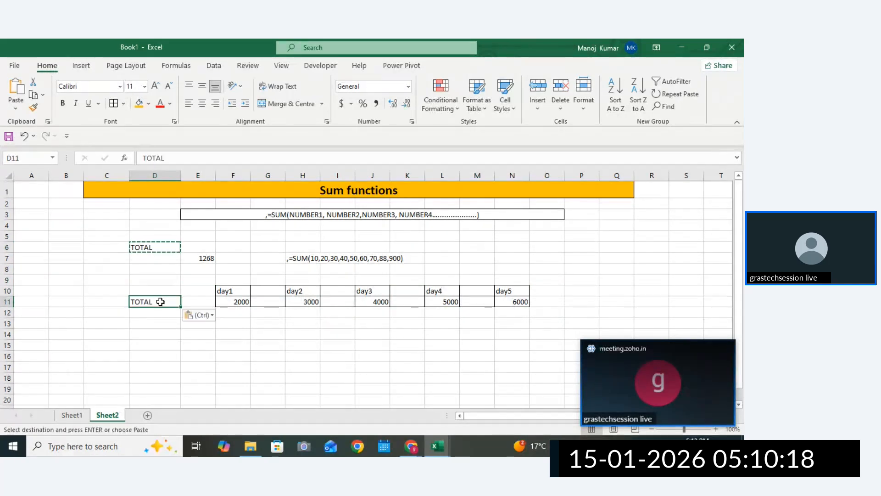
double_click(197, 303)
left_click(179, 302)
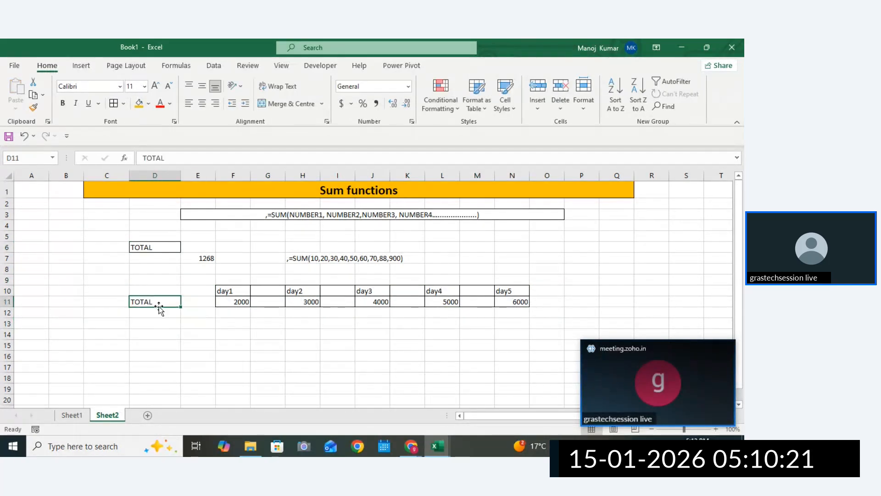
Move the TOTAL label from D11 to D13, and fill result cells E7 and E13 with orange
left_click_drag(159, 307, 174, 324)
left_click(194, 323)
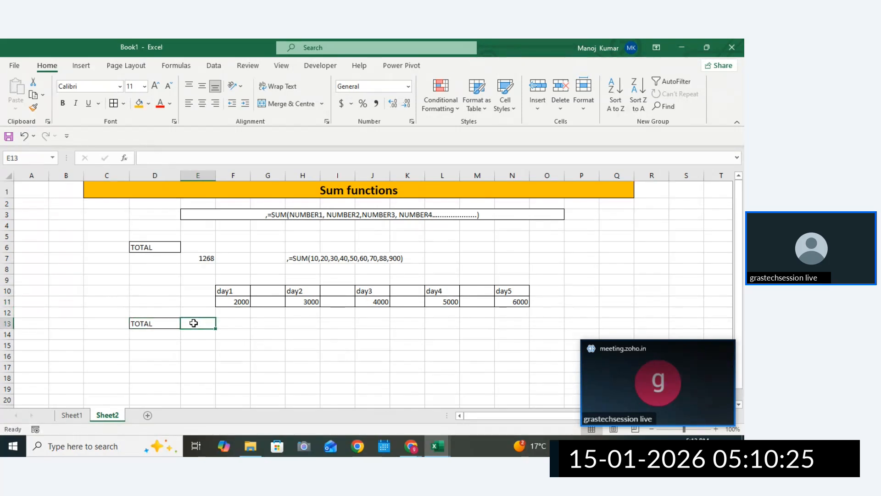
left_click(199, 258)
left_click(139, 103)
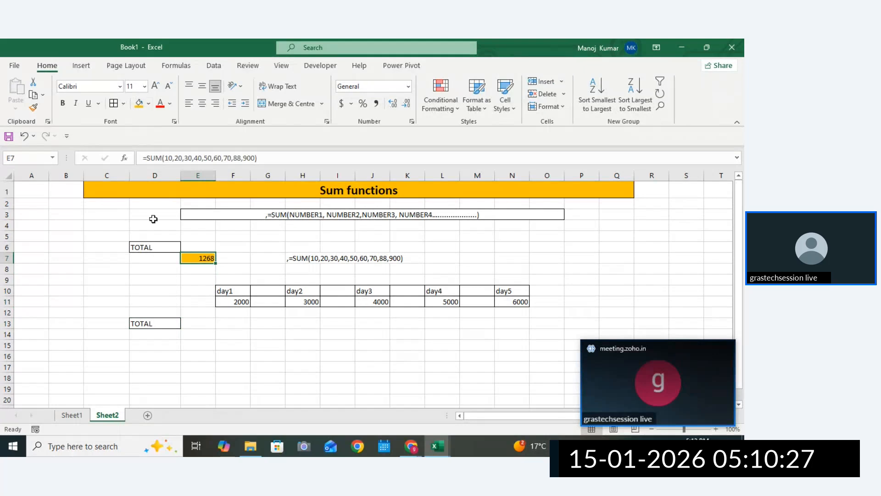
left_click_drag(189, 323, 189, 333)
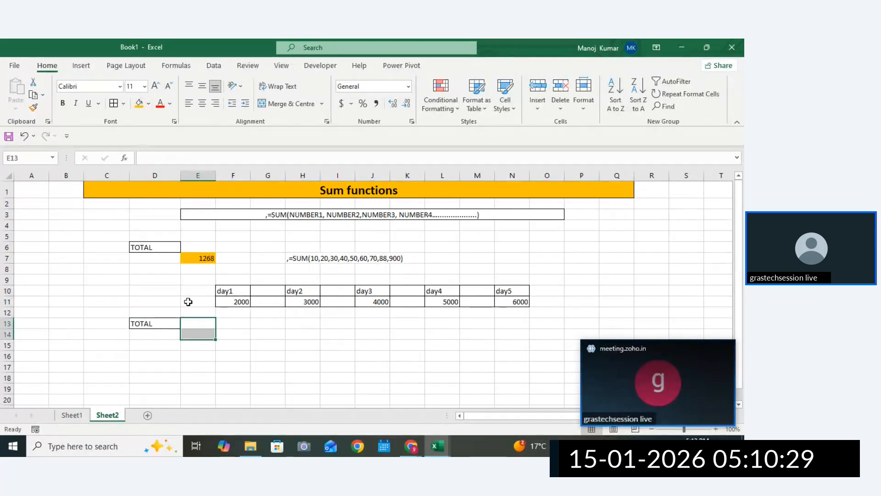
left_click(197, 323)
left_click(139, 103)
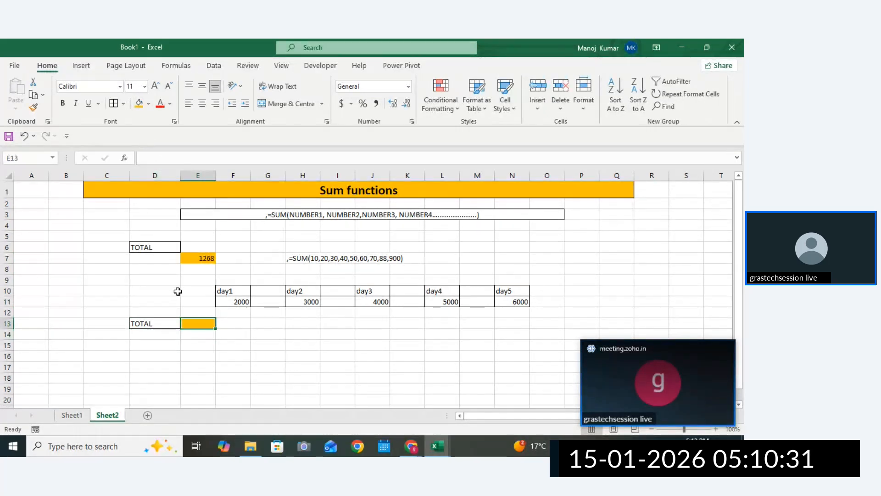
Enter =SUM(F11,H11,J11,L11,N11) in E13 to total the separated day1 to day5 values
double_click(191, 322)
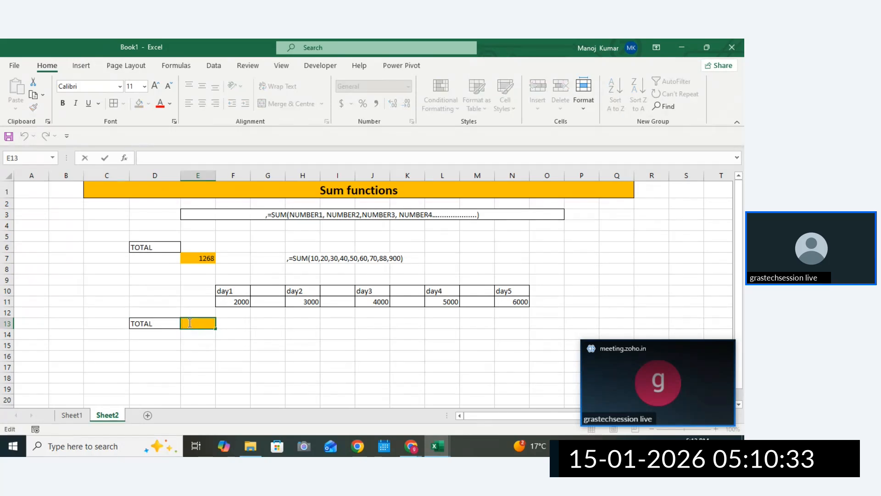
type("=sum(")
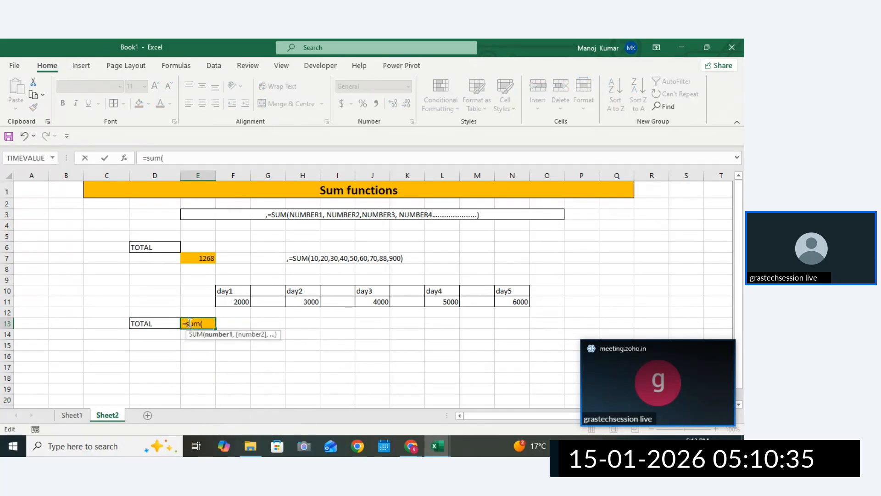
left_click(243, 302)
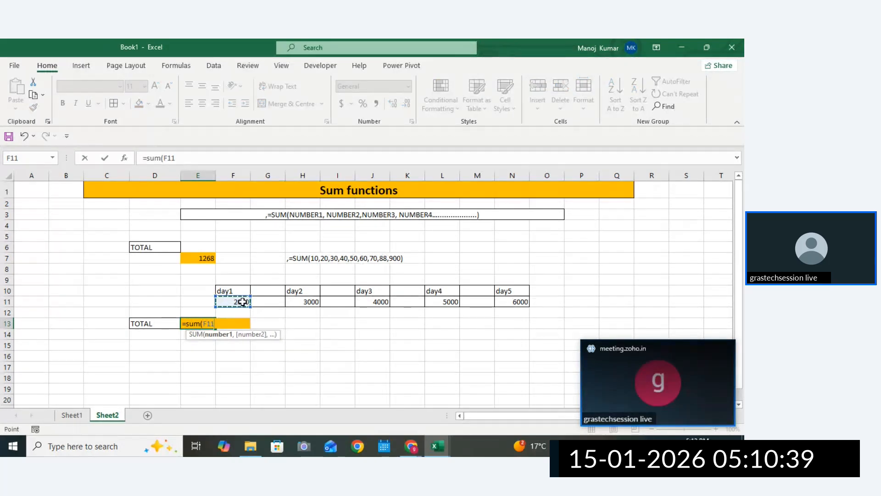
type(",")
left_click(297, 301)
type(",")
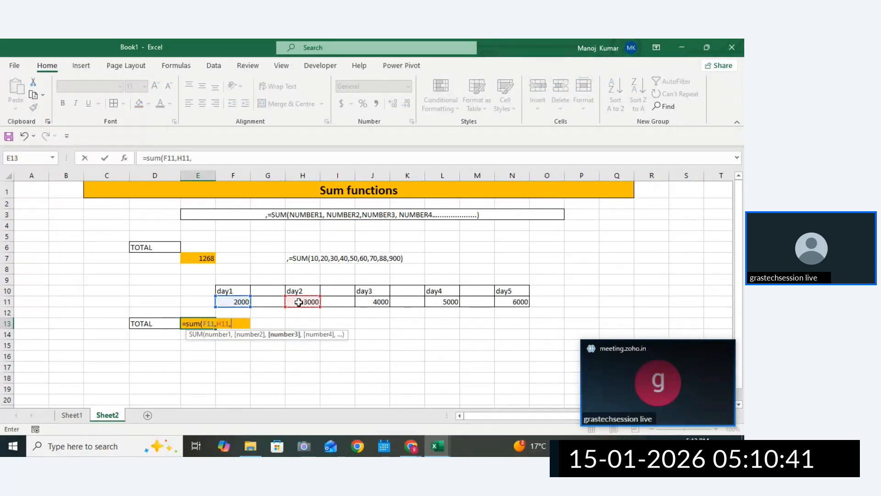
left_click(369, 302)
type(",")
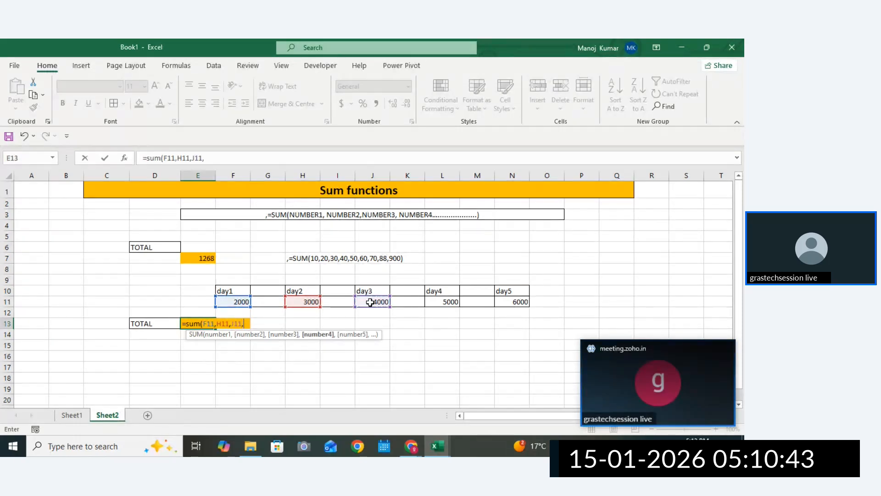
left_click(442, 300)
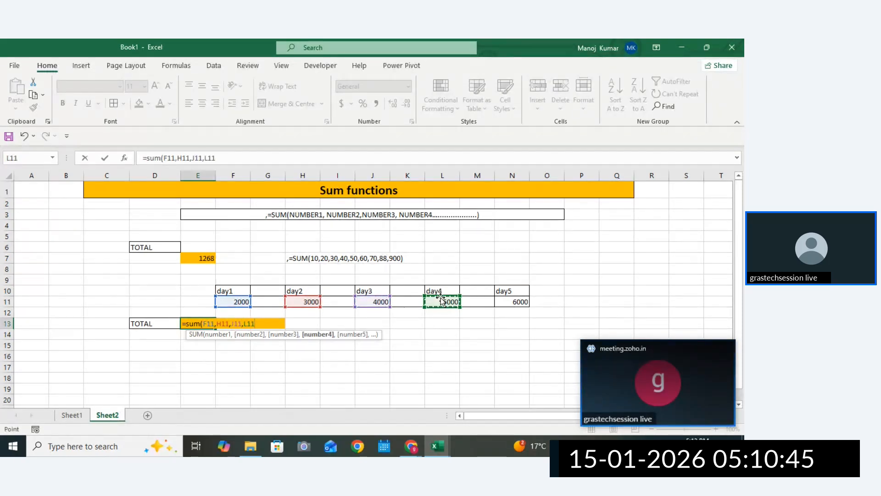
type(",")
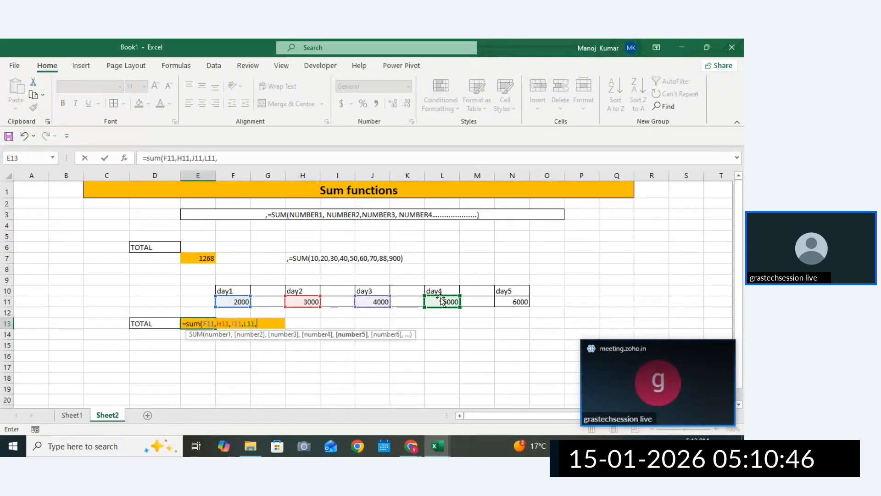
left_click(510, 302)
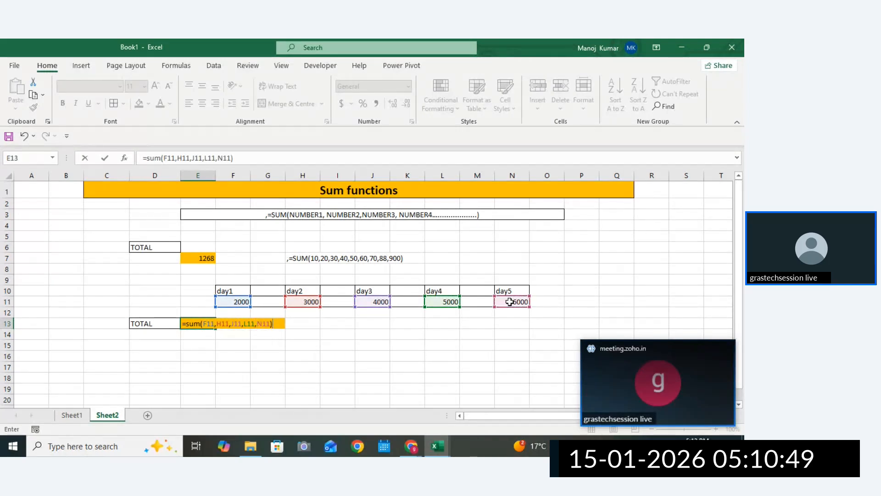
key("Return")
Copy the formula text from E13 into G14 as the visible note ,=SUM(F11,H11,J11,L11,N11)
double_click(205, 322)
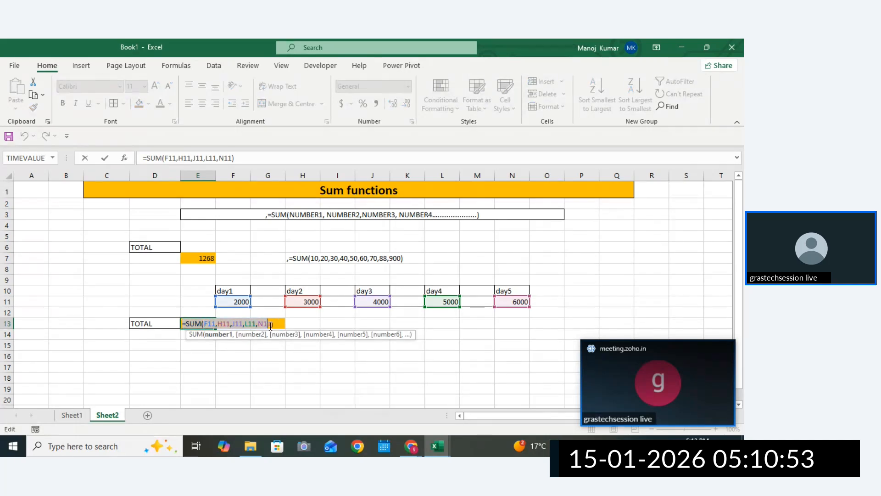
left_click_drag(270, 325, 279, 326)
key("Return")
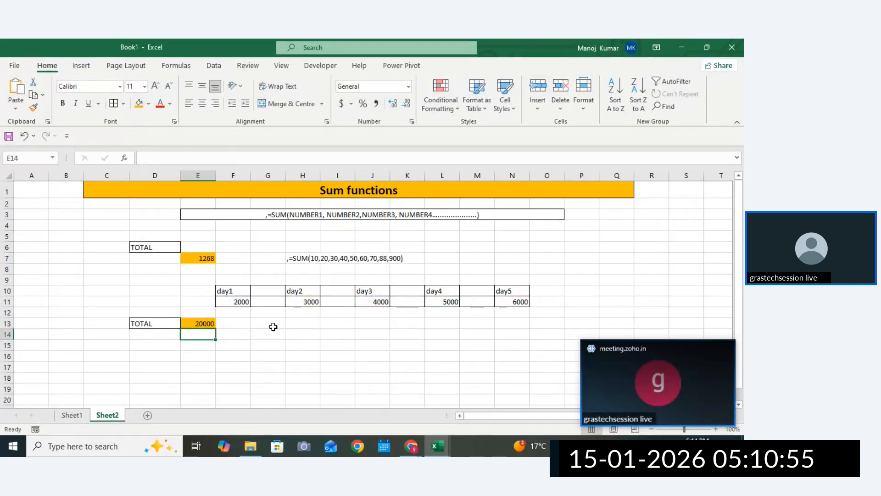
left_click(258, 334)
type(",")
key("ctrl+v")
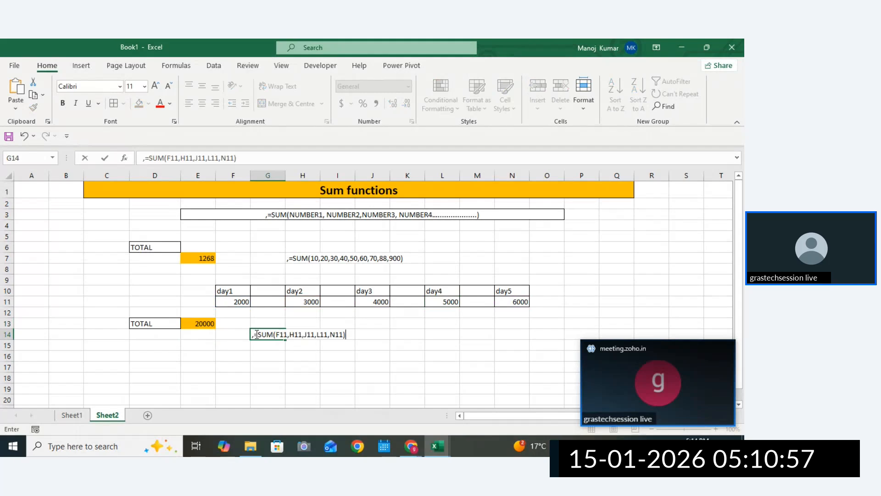
left_click_drag(237, 301, 497, 308)
left_click(273, 334)
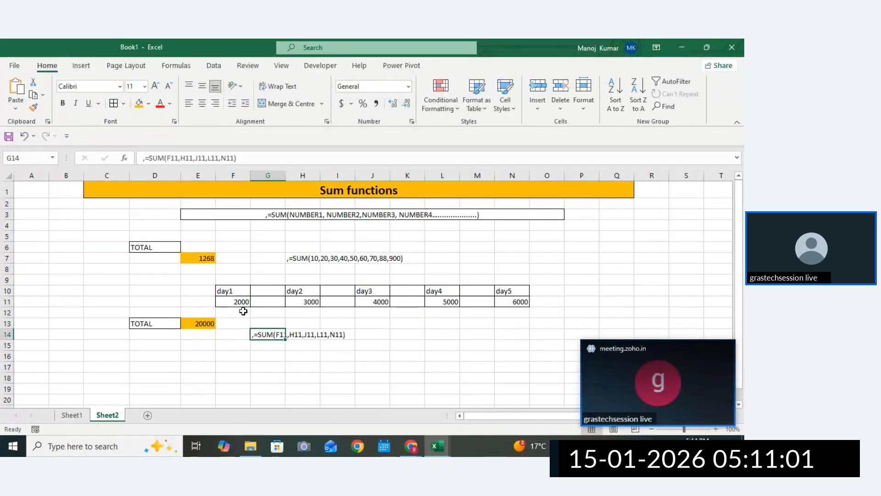
Copy the day1 to day5 table in F10:N11 to the range starting at F17
left_click_drag(234, 290, 519, 303)
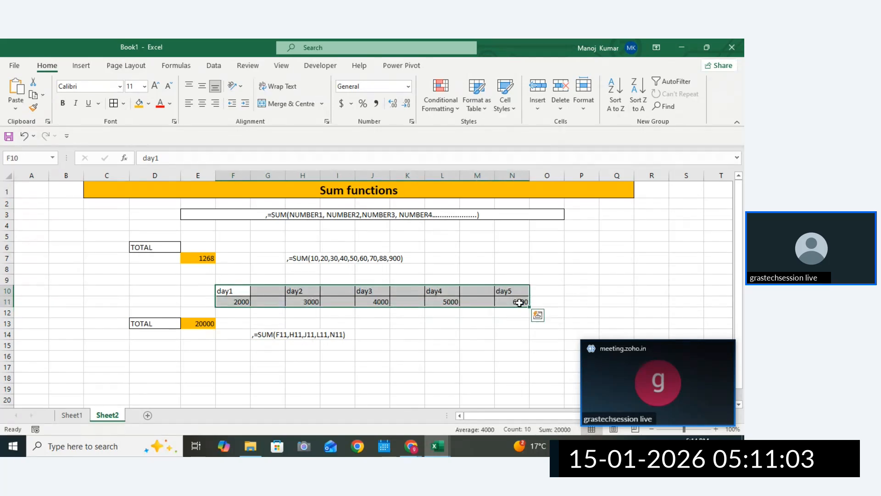
key("ctrl+c")
left_click(243, 365)
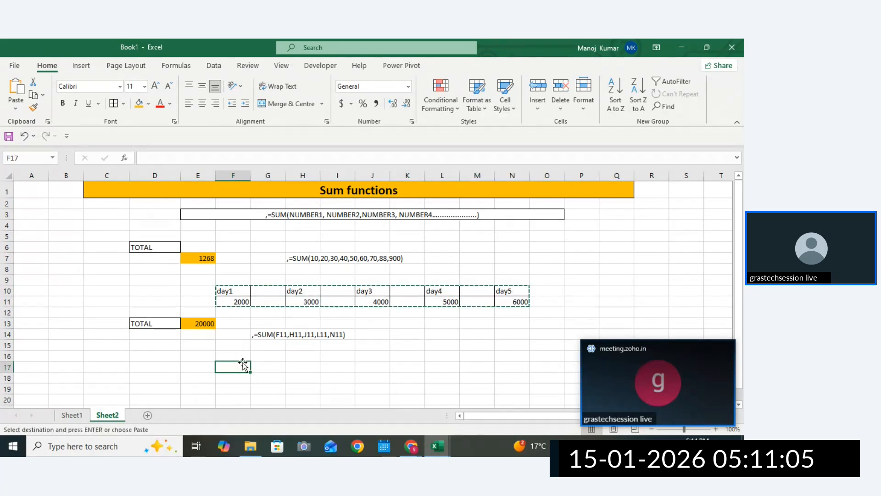
key("ctrl+v")
Close the gaps in the copied table by moving day2 to day5 with their values into adjacent columns G to J
left_click(287, 366)
left_click_drag(287, 367, 521, 380)
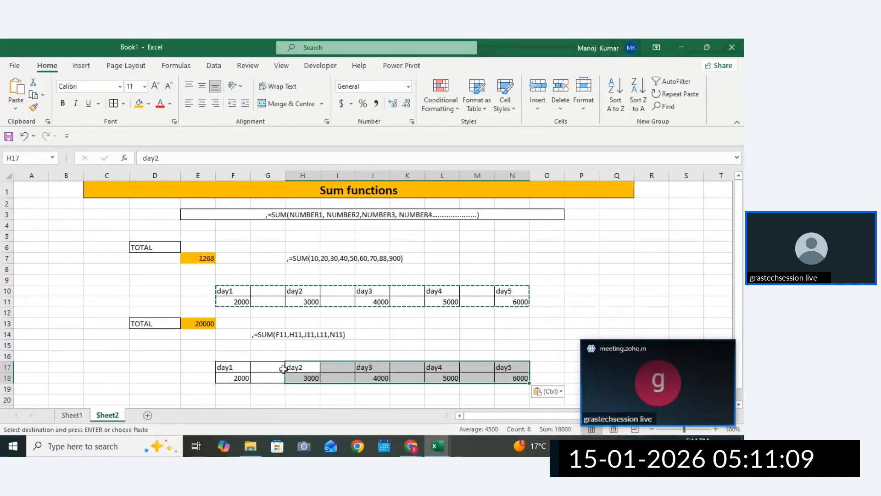
mouse_move(285, 367)
left_mouse_down()
mouse_move(278, 376)
mouse_move(323, 367)
mouse_move(346, 380)
mouse_move(291, 370)
left_mouse_up()
left_click_drag(400, 368, 350, 370)
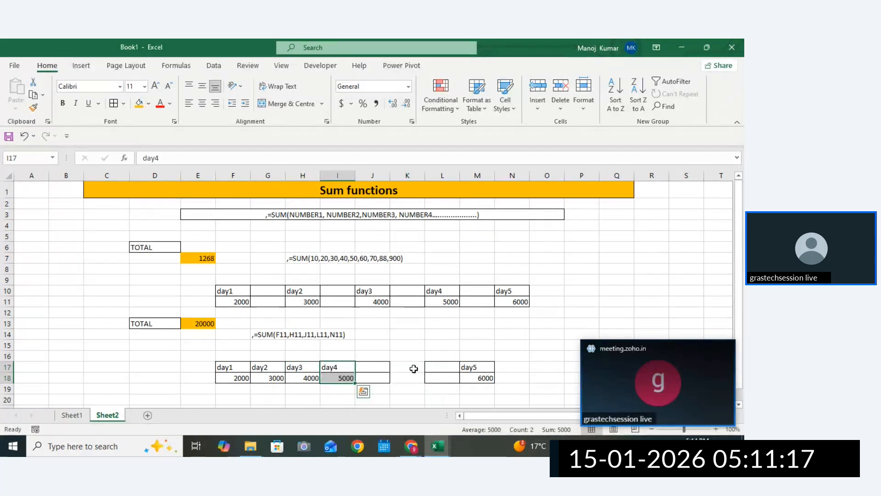
left_click_drag(458, 367, 376, 370)
left_click(222, 365)
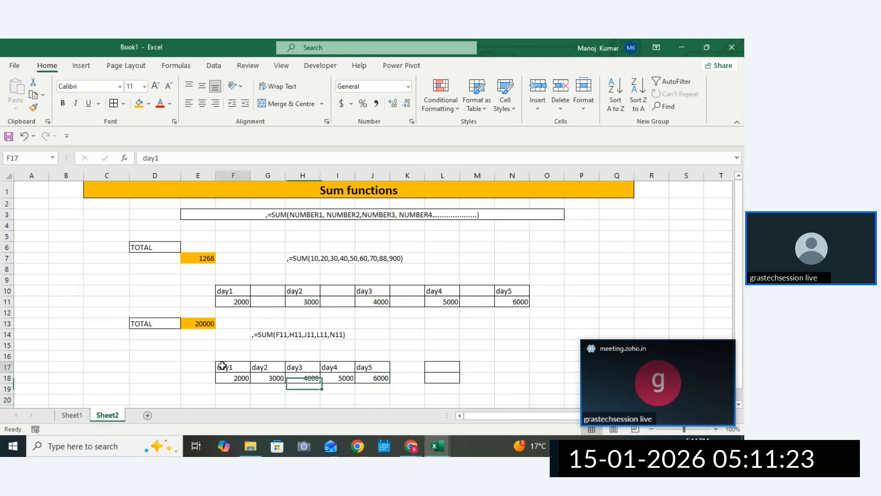
Copy the TOTAL label and its result cell from D13:E13 to D20:E20
left_click(175, 366)
left_click_drag(161, 323, 193, 323)
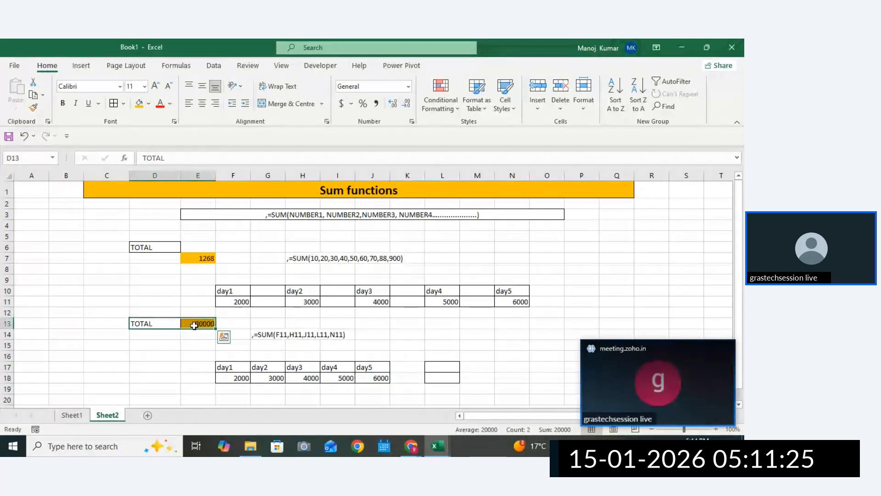
key("ctrl+c")
key("ctrl+v")
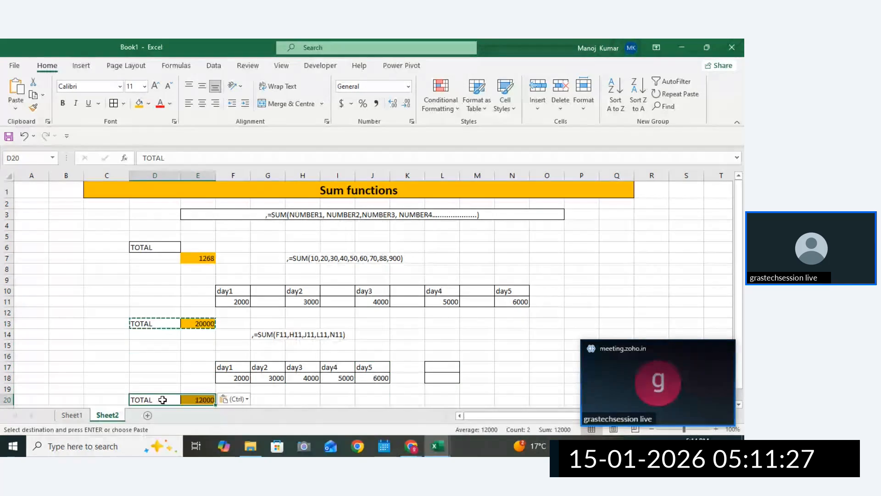
Replace the formula in E20 with the range sum =SUM(F18:J18)
left_click(198, 399)
double_click(198, 401)
left_click_drag(275, 400, 171, 401)
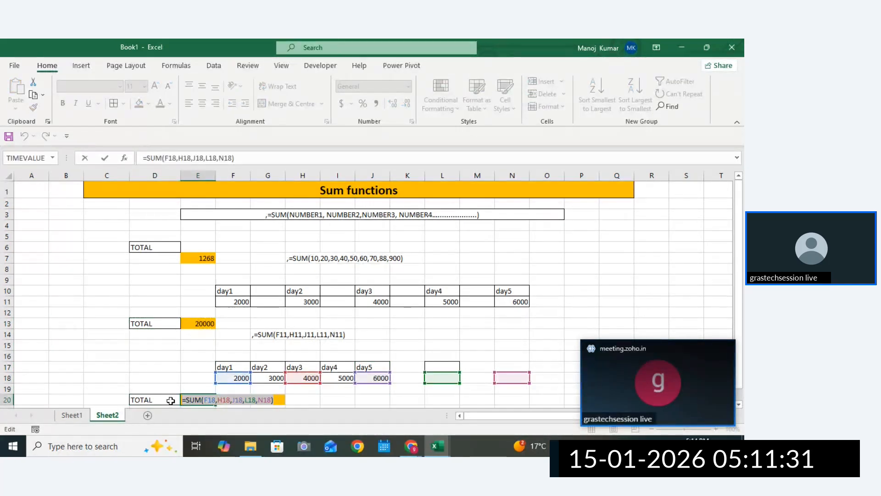
key("BackSpace")
type("=")
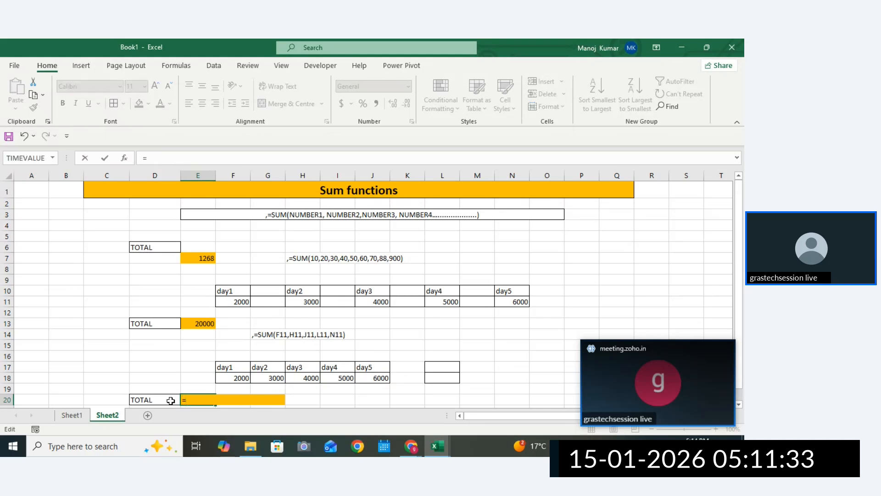
type("sum(")
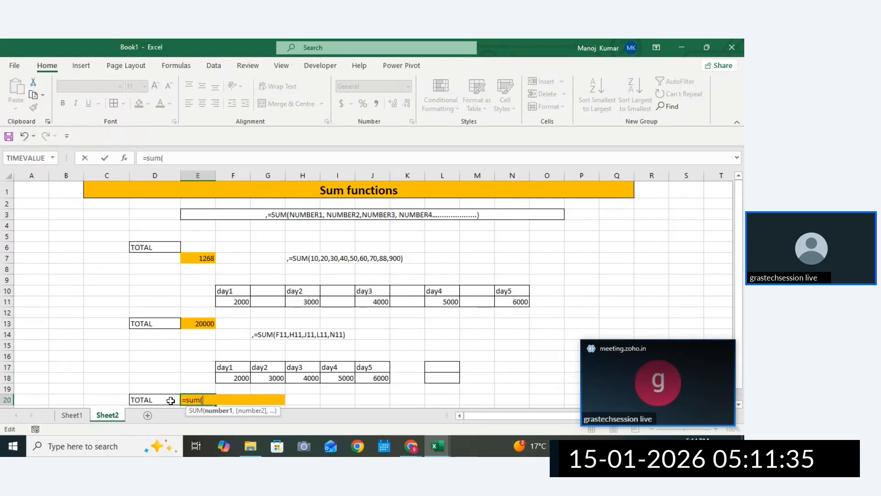
left_click_drag(242, 379, 378, 380)
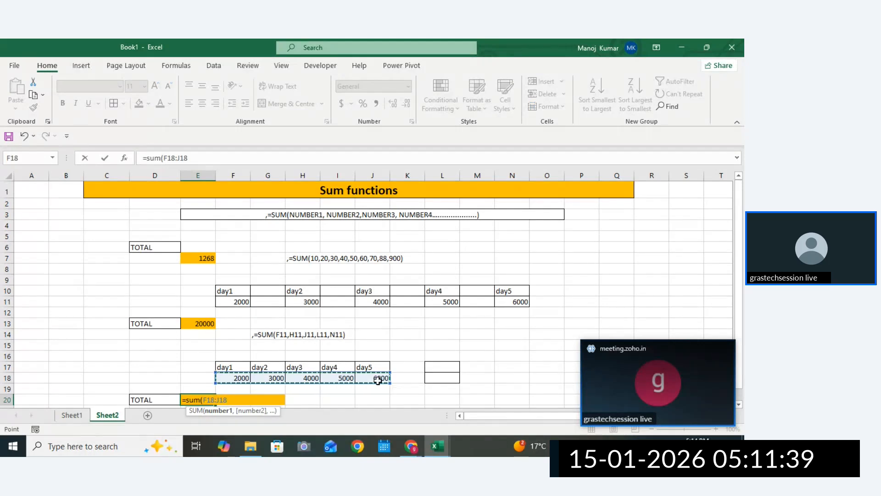
type(")")
key("Return")
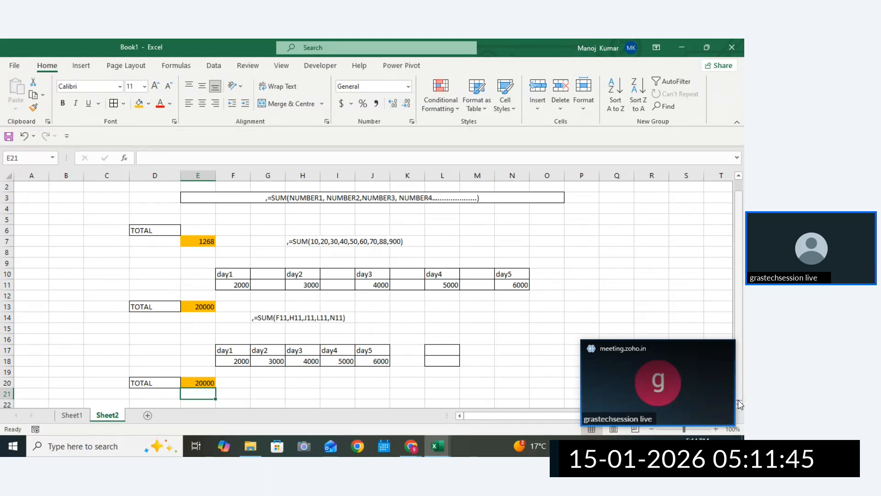
Copy the adjacent day1 to day5 table in F17:J18 to F24 and label it week1 in F23
scroll(741, 405, "down", 2)
scroll(740, 405, "down", 2)
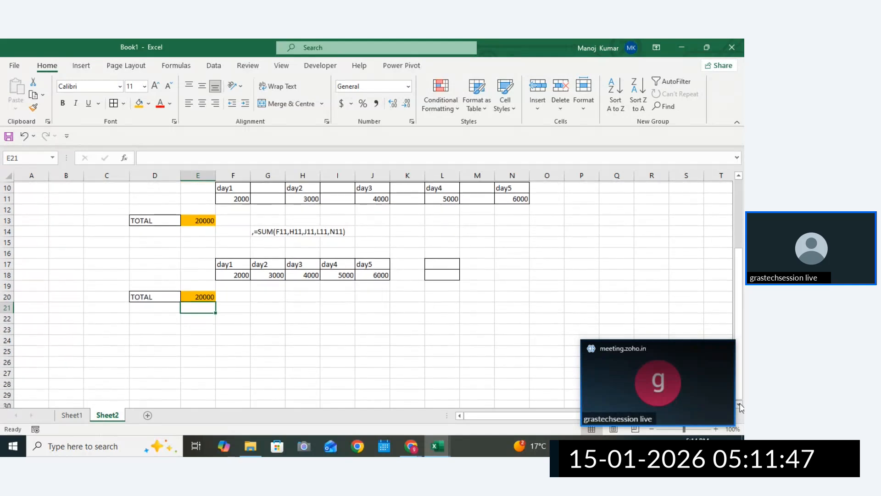
left_click(466, 273)
left_click_drag(221, 242, 373, 252)
key("ctrl+c")
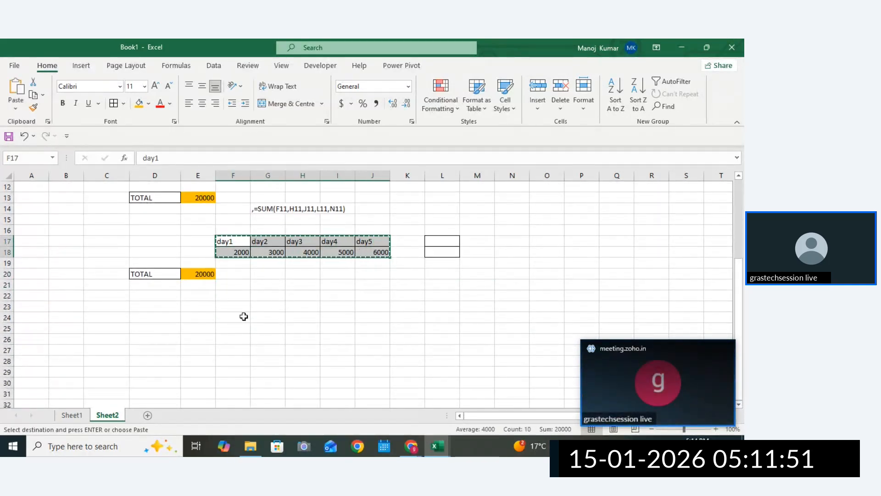
left_click(236, 317)
key("ctrl+v")
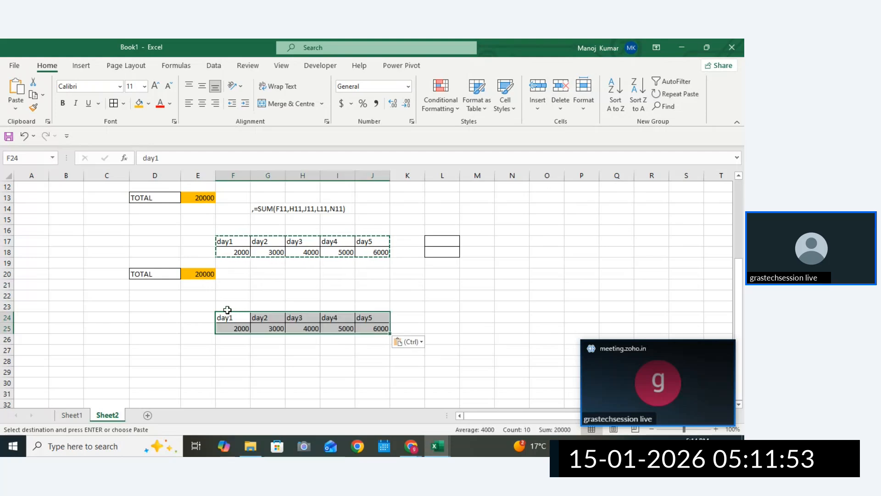
left_click(228, 307)
type("weeke")
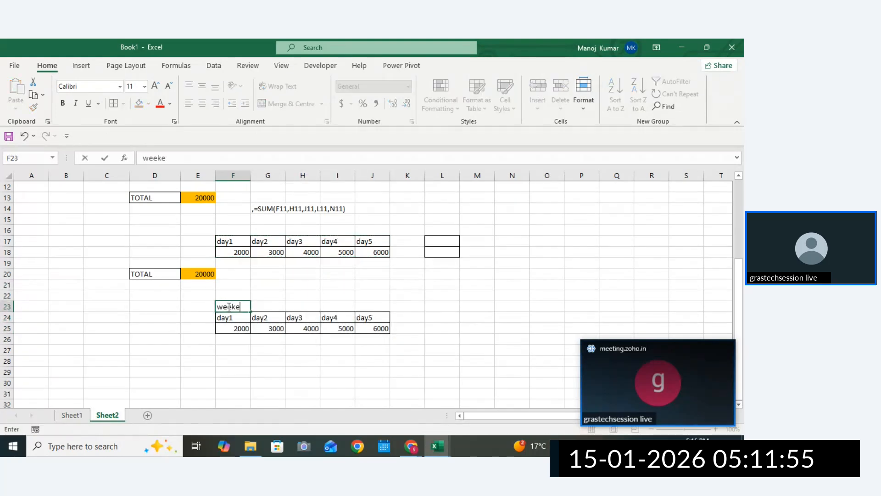
Copy the week1 block F23:J25 to F27 and change the copy's label to week2
left_click_drag(229, 306, 387, 332)
key("ctrl+c")
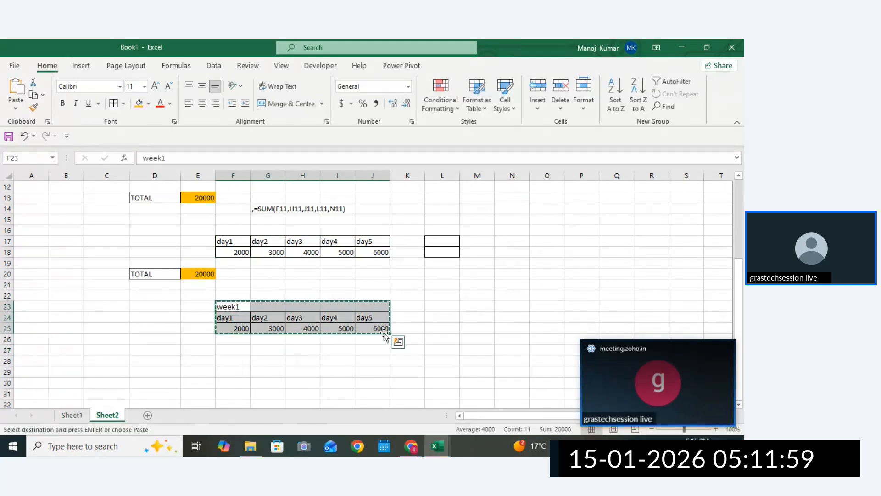
left_click(242, 349)
key("ctrl+v")
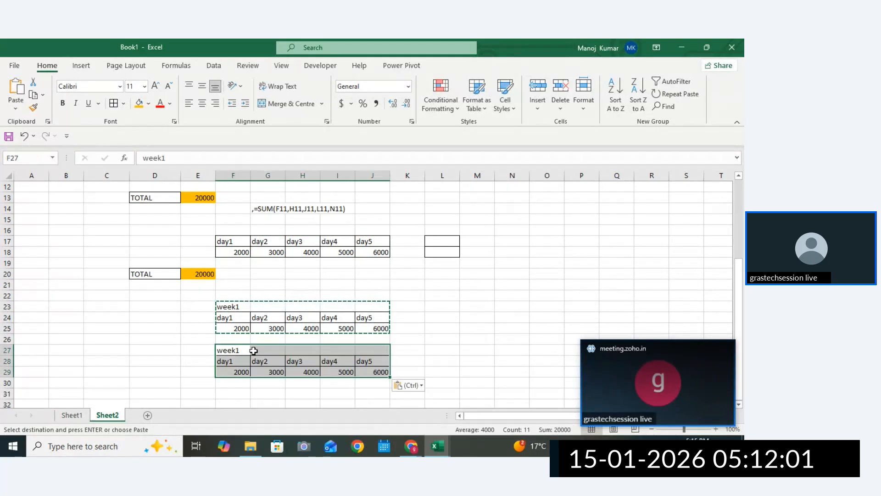
double_click(243, 349)
key("BackSpace")
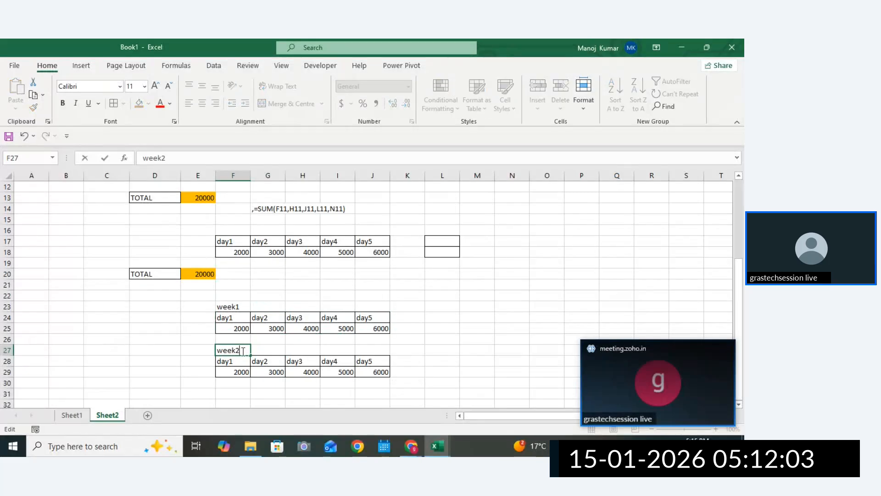
Copy the TOTAL label from D20 to D26
left_click(350, 348)
left_click(159, 278)
key("ctrl+c")
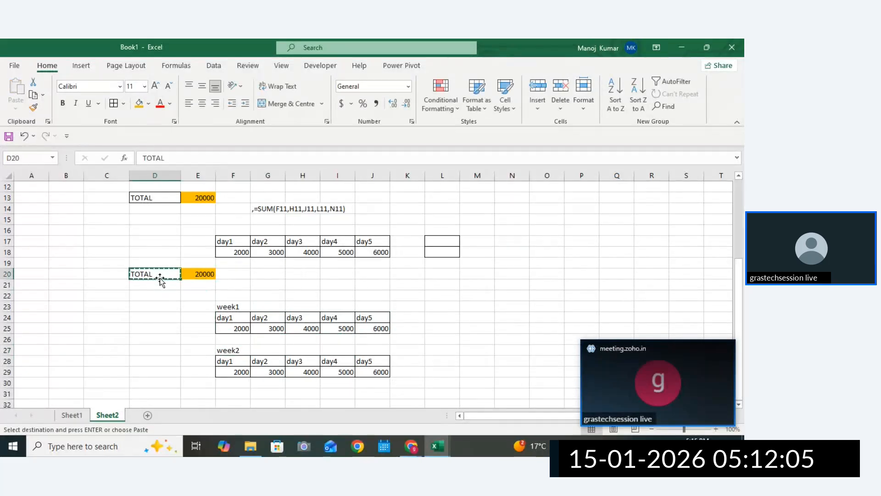
left_click(146, 339)
key("ctrl+v")
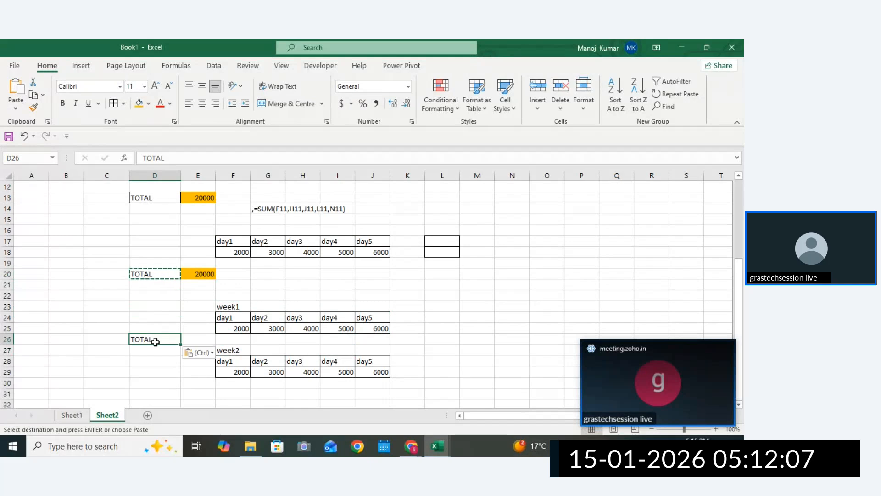
Change the label in D26 to TOTAL w1+w2 and widen column D to fit it
double_click(158, 340)
type("w")
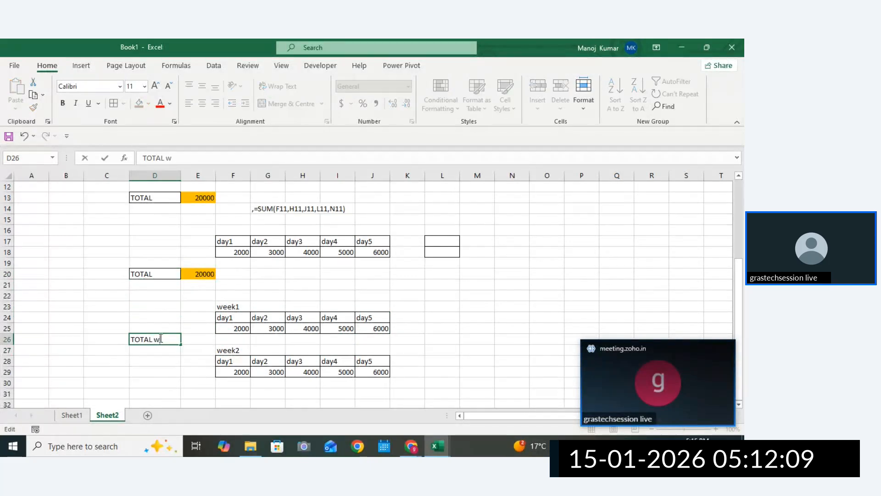
type("1+w2")
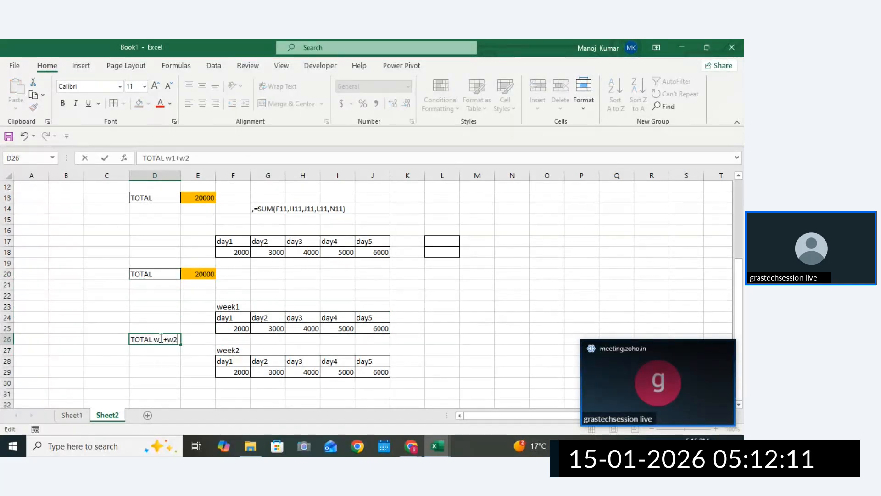
left_click(194, 348)
left_click_drag(181, 175, 192, 176)
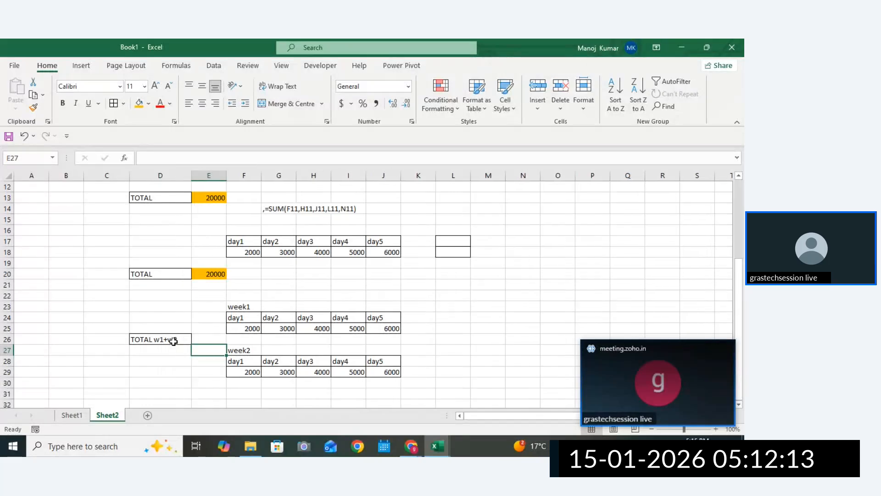
Fill D27 orange and total both weeks' values in it with =SUM(F25:J25,F29:J29)
left_click(167, 353)
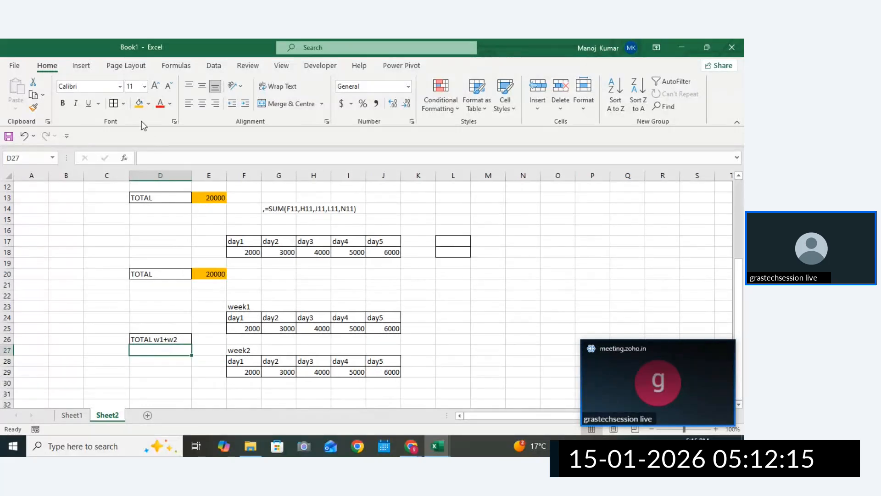
left_click(138, 103)
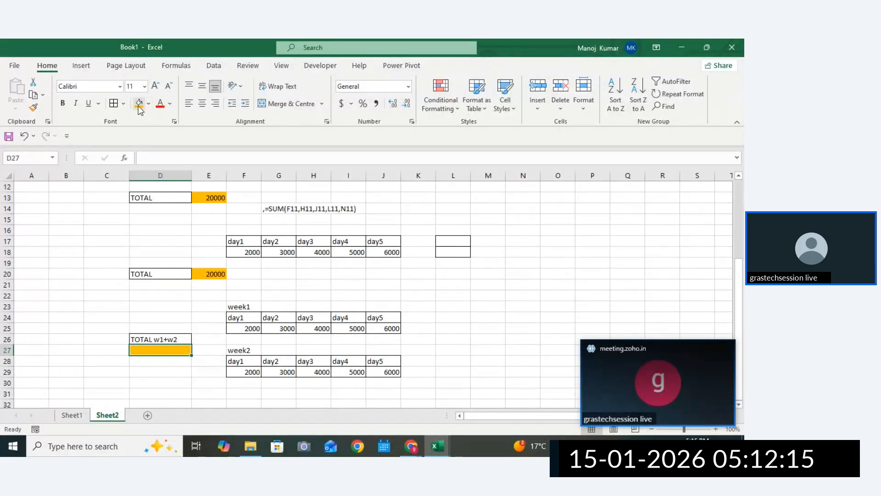
double_click(146, 349)
type("=s")
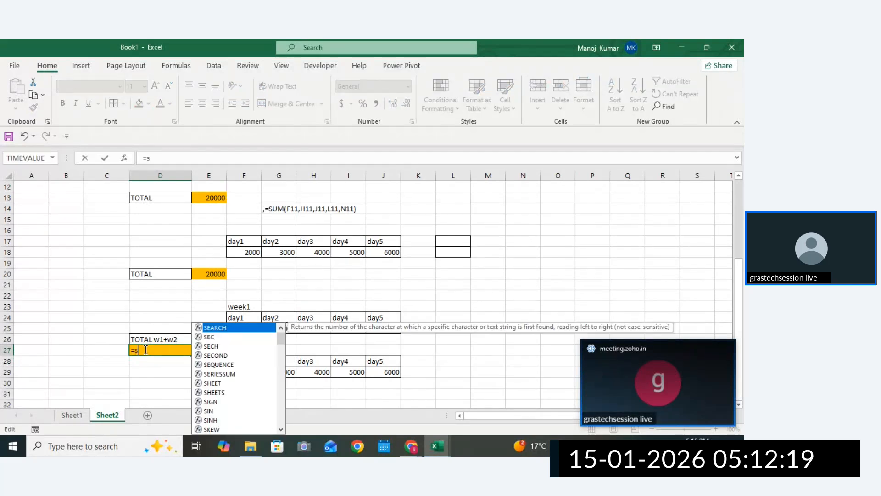
type("ujm")
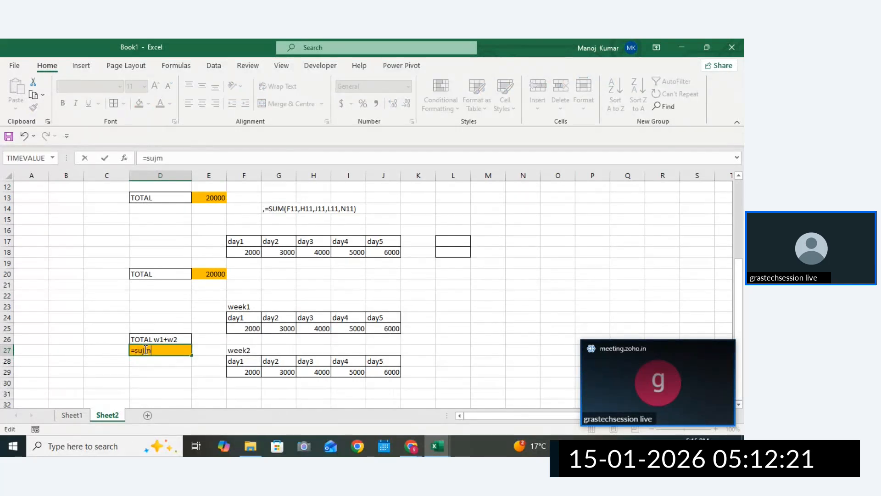
key("BackSpace")
key("BackSpace")
type("m")
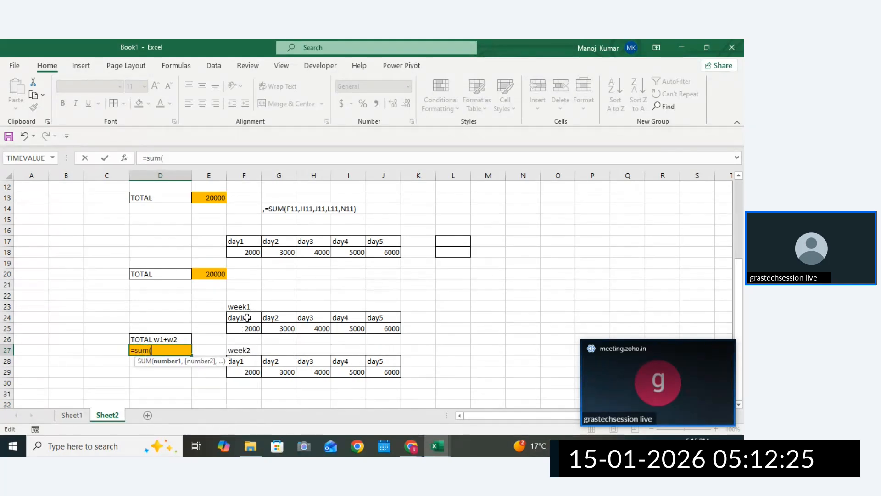
left_click_drag(244, 328, 386, 331)
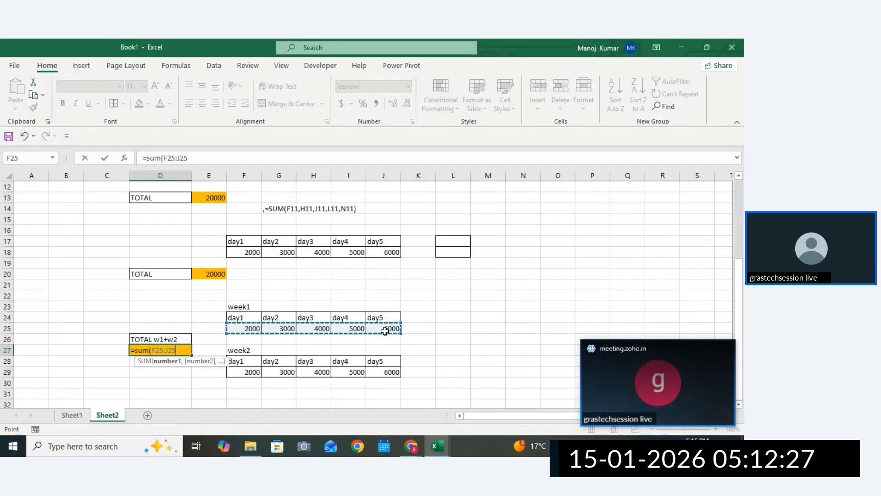
type(",")
left_click_drag(254, 378, 398, 371)
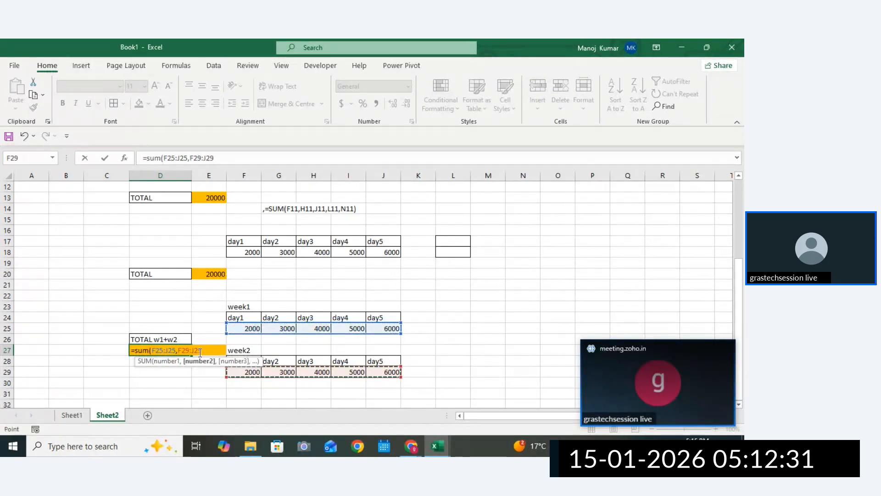
mouse_move(177, 351)
left_mouse_down()
mouse_move(164, 352)
mouse_move(181, 352)
left_mouse_up()
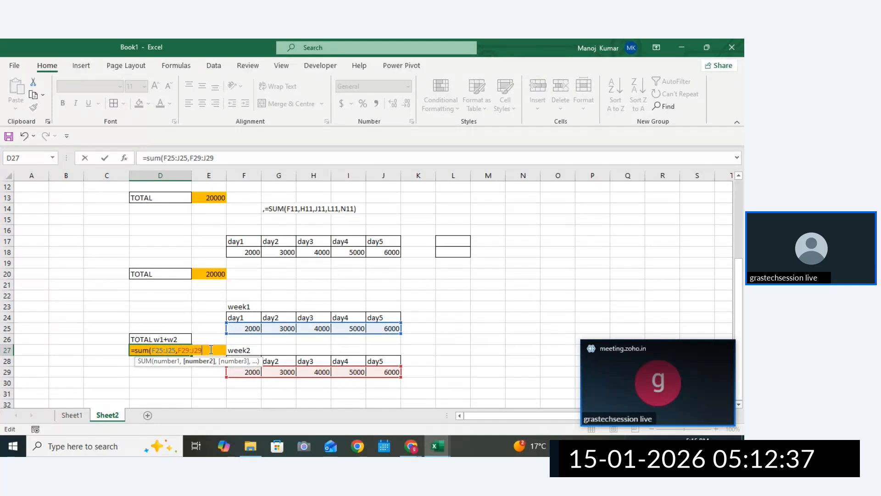
key("Return")
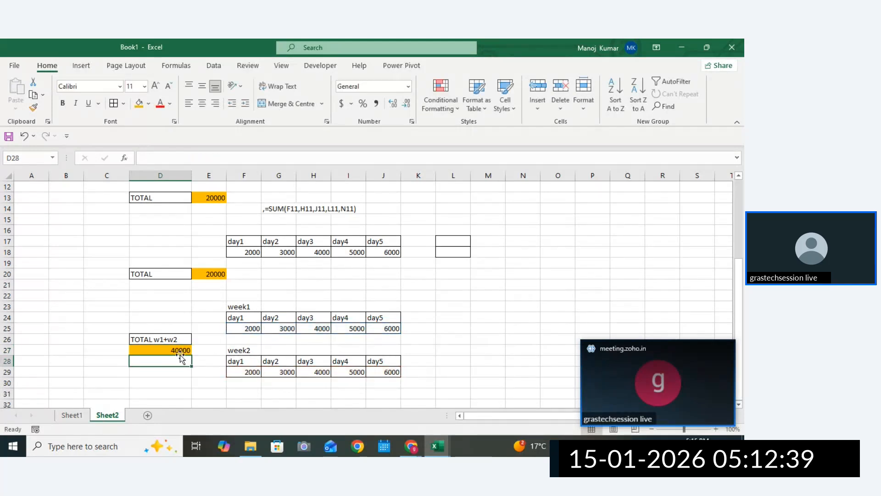
Copy the formula text from D27 into F31 as a note with a leading comma: ,=SUM(F25:J25,F29:J29)
double_click(179, 352)
left_click_drag(213, 351, 128, 350)
key("ctrl+c")
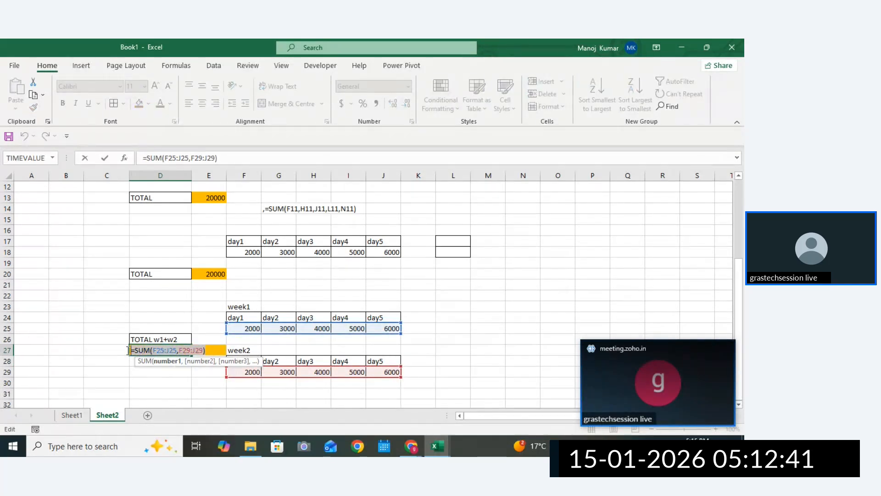
key("Return")
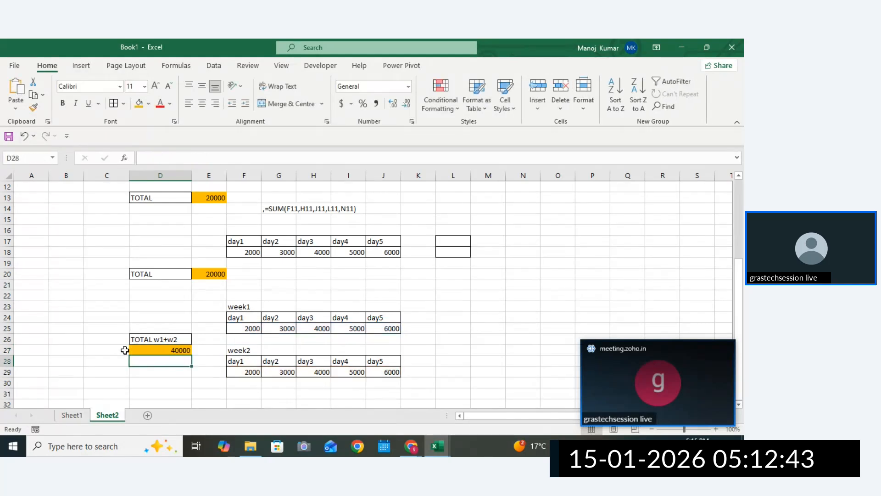
double_click(245, 395)
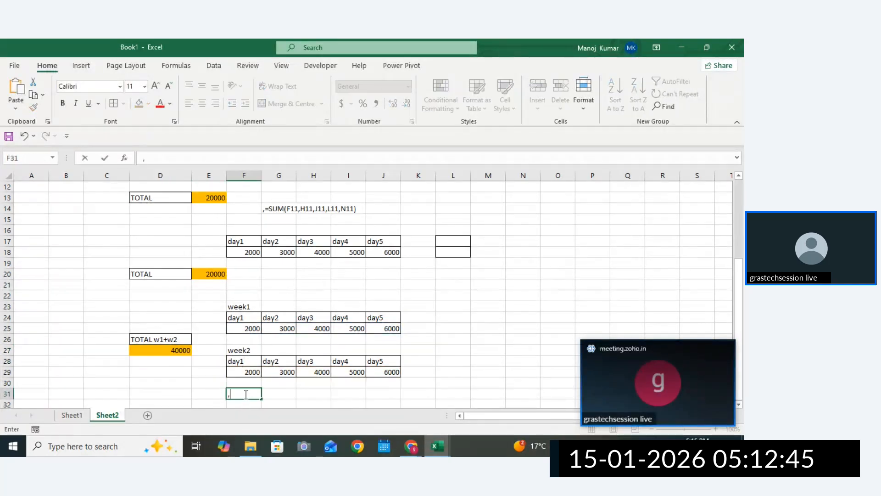
type(",")
key("ctrl+v")
key("Return")
Note the formula from E20 as text in F21 with a leading comma: ,=SUM(F18:J18)
double_click(219, 274)
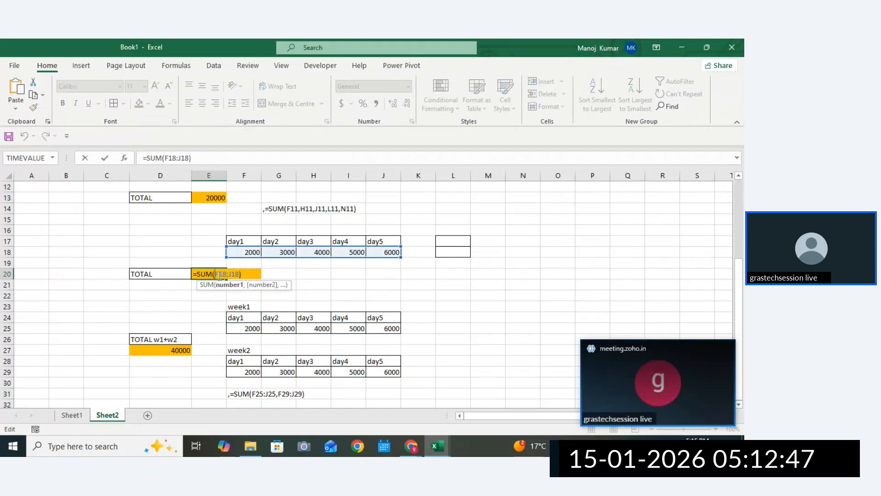
key("Return")
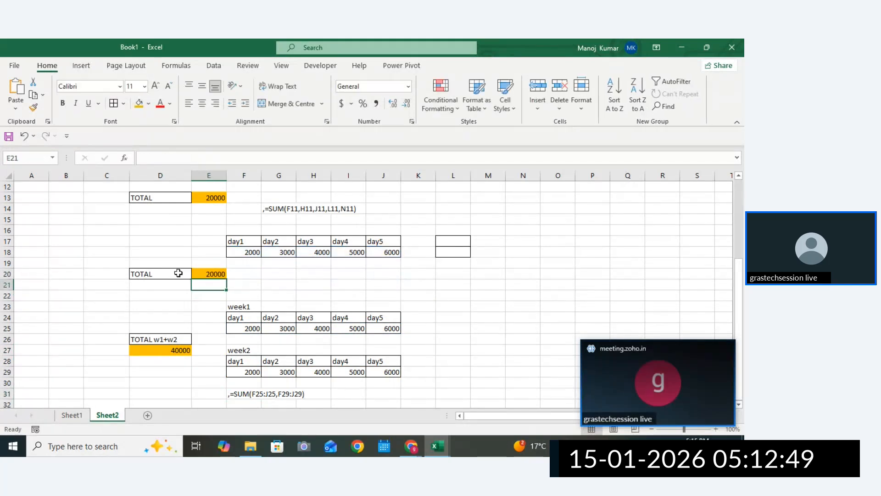
left_click(233, 284)
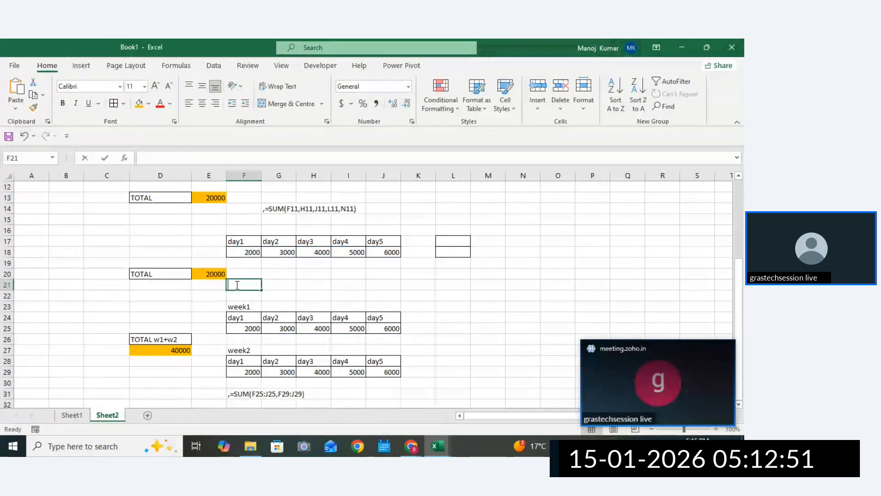
type(",")
type("=SUM(F18:J18)")
left_click_drag(415, 295, 452, 295)
Copy the week1 and week2 blocks in F23:J29 to a new area starting at F35
left_click_drag(739, 290, 744, 335)
scroll(742, 411, "down", 2)
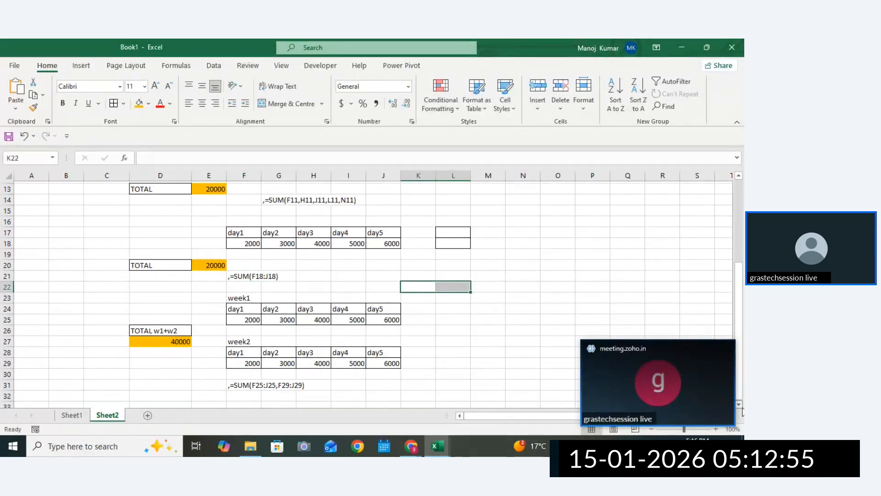
mouse_move(696, 392)
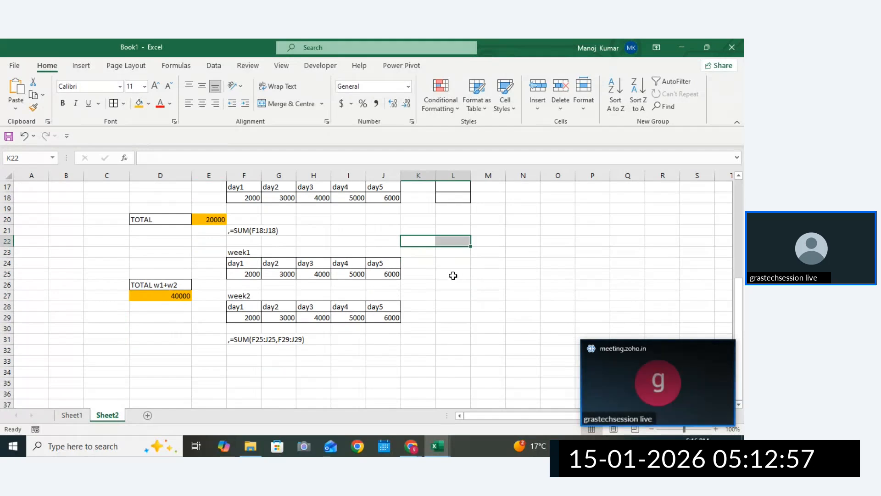
left_click_drag(238, 247, 389, 317)
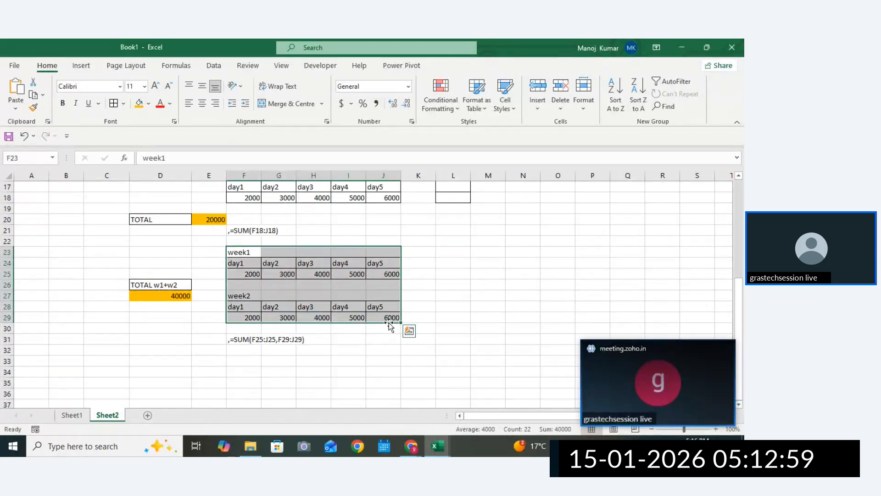
key("ctrl+c")
left_click(249, 382)
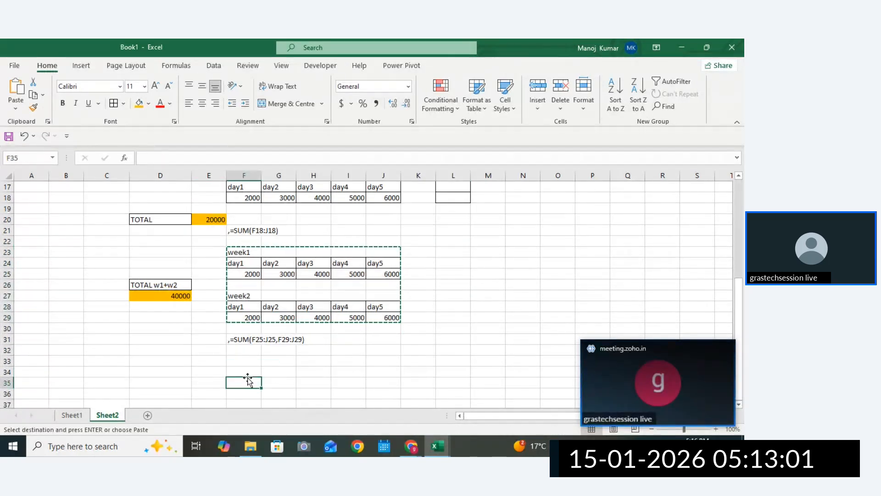
key("ctrl+v")
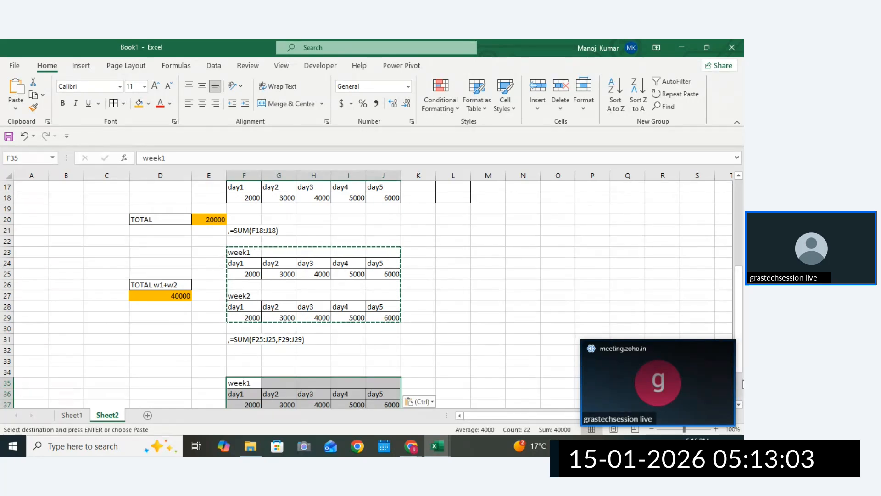
scroll(742, 405, "down", 3)
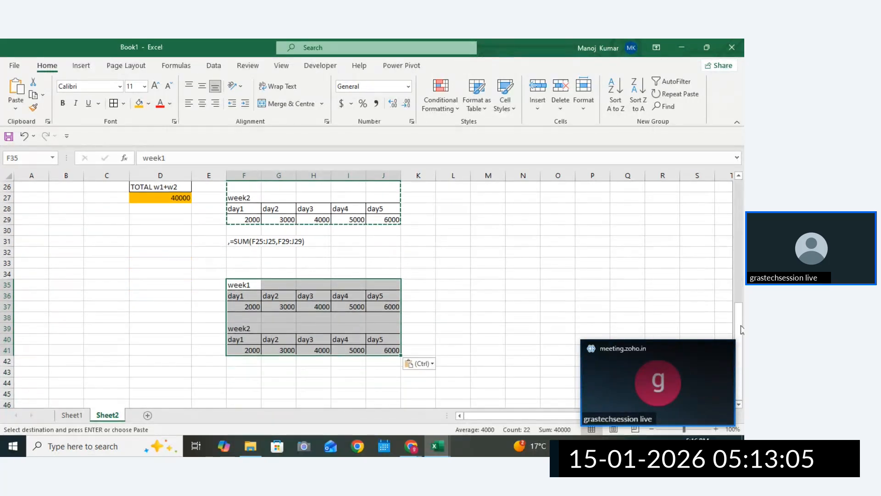
Add a week3 label with the value 4000 in L36:L37 and a week4 label in L40
left_click(448, 286)
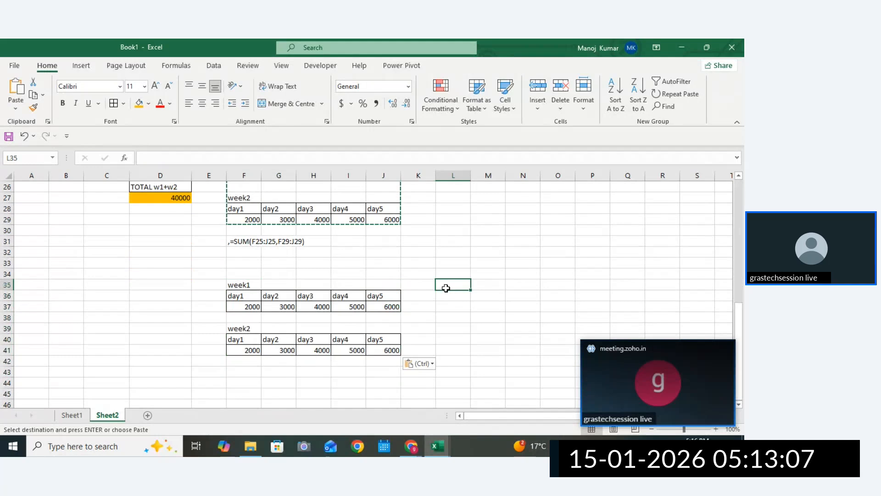
type("week")
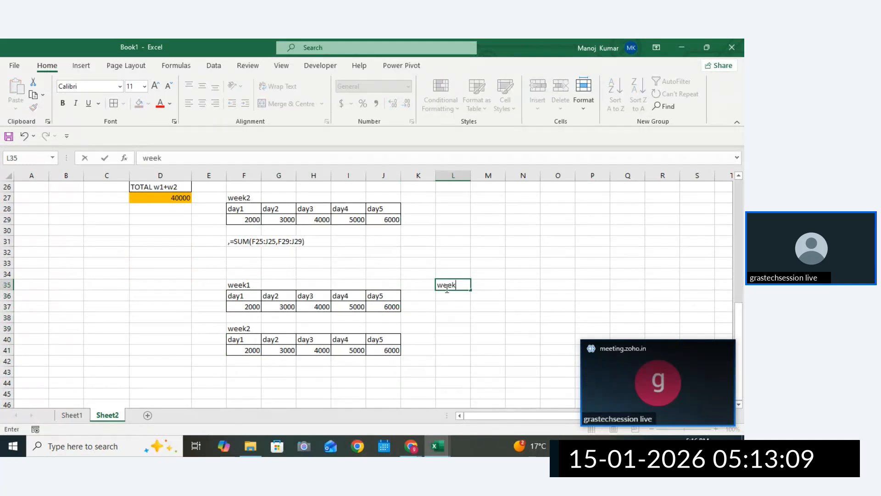
type("3")
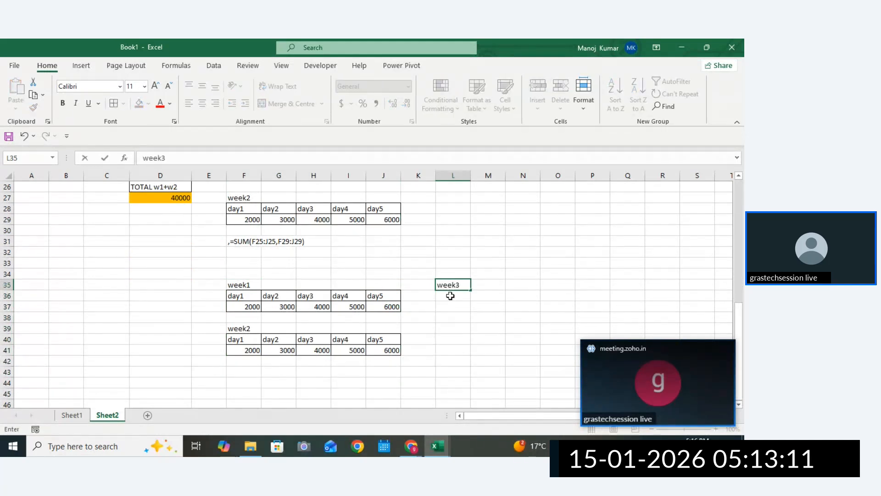
key("Return")
type("4000")
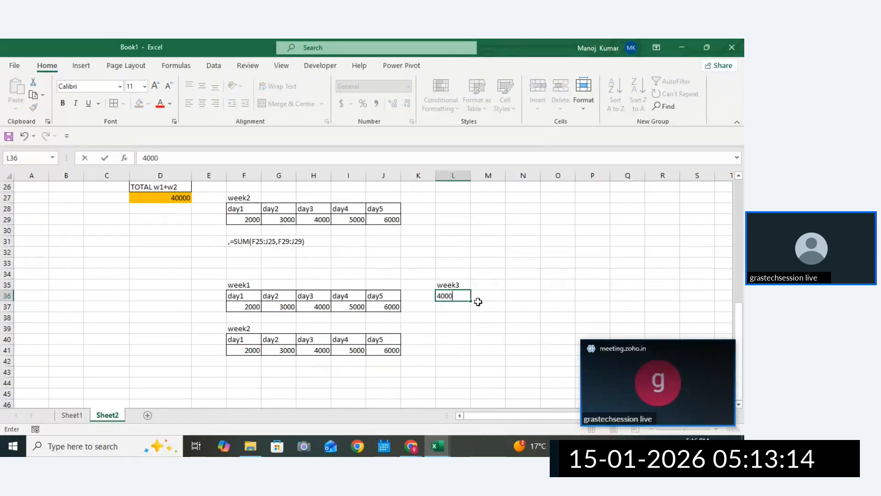
key("Return")
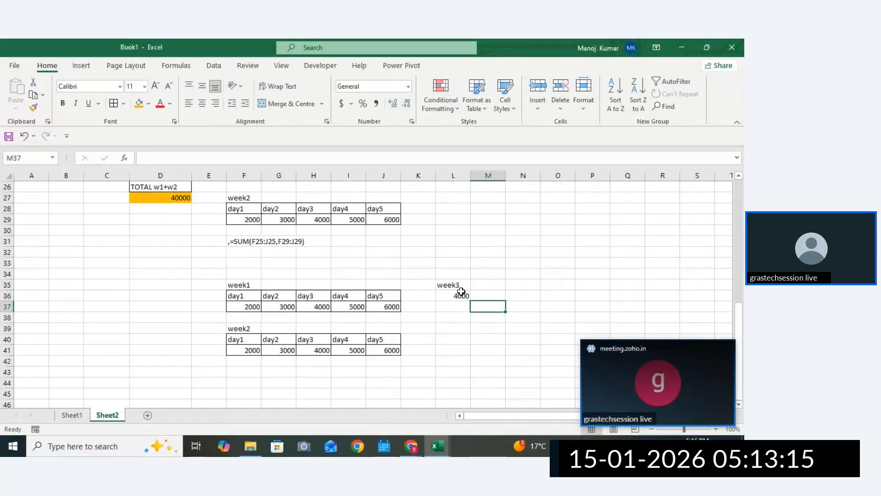
left_click_drag(456, 286, 458, 313)
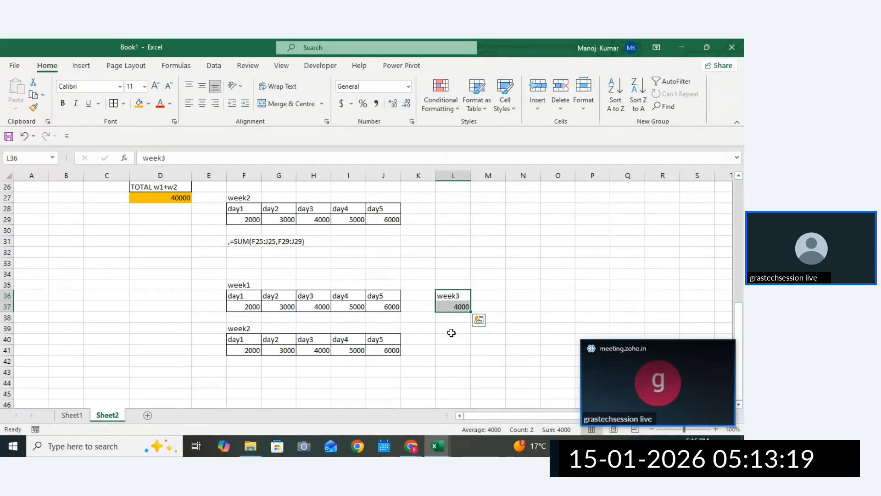
left_click(449, 337)
type("week4")
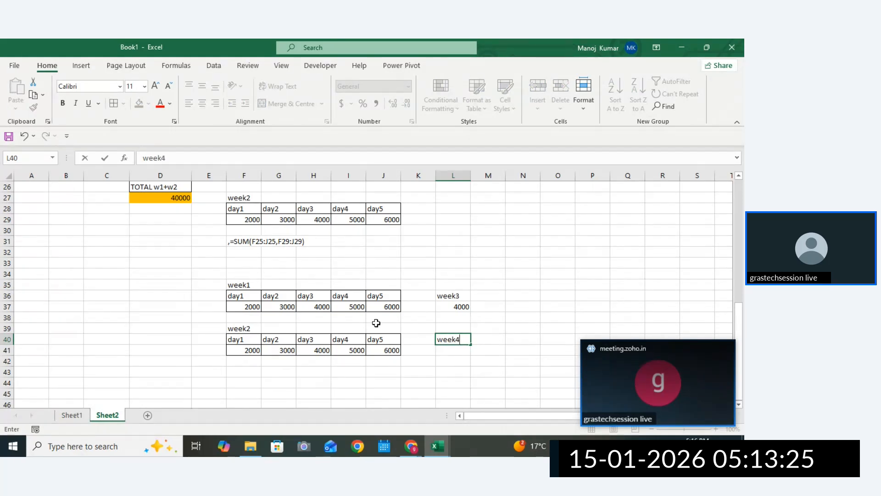
Copy the total block D26:D27 to D43:D44 and change its label to TOTAL w1+w2+w3+w4
left_click_drag(150, 186, 168, 196)
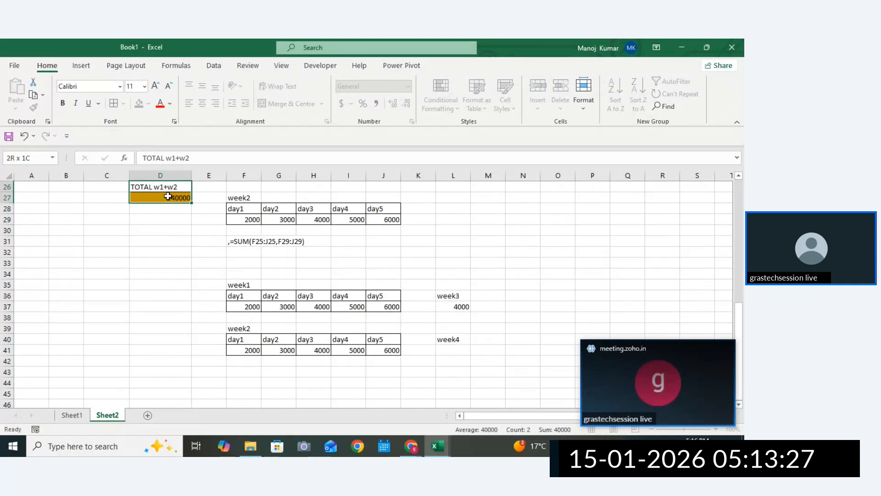
key("ctrl+c")
left_click(154, 375)
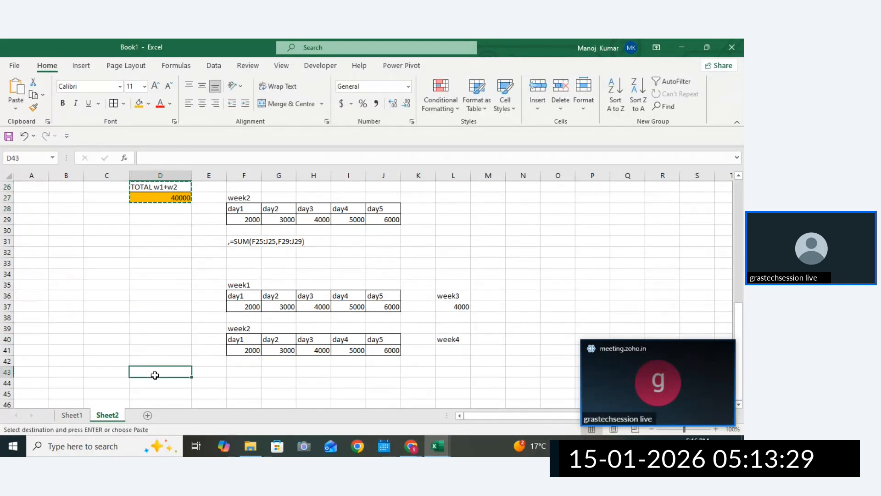
key("ctrl+v")
double_click(186, 372)
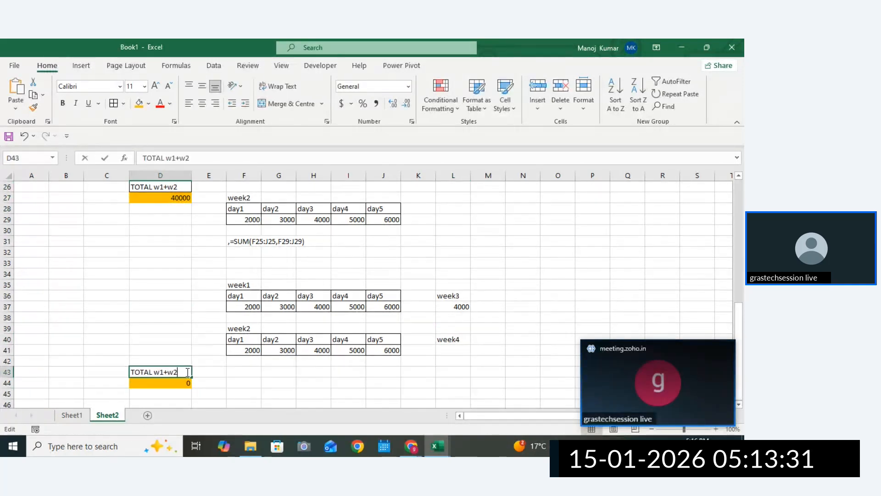
type("+3")
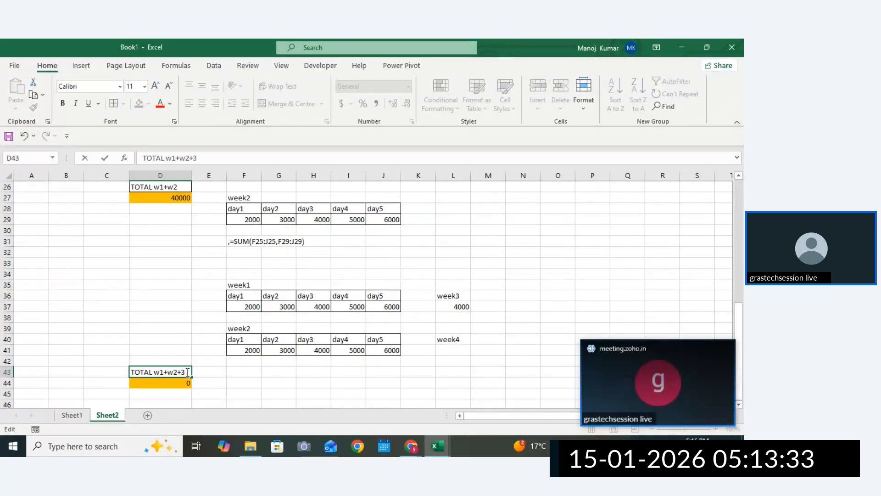
key("BackSpace")
type("w3+w4")
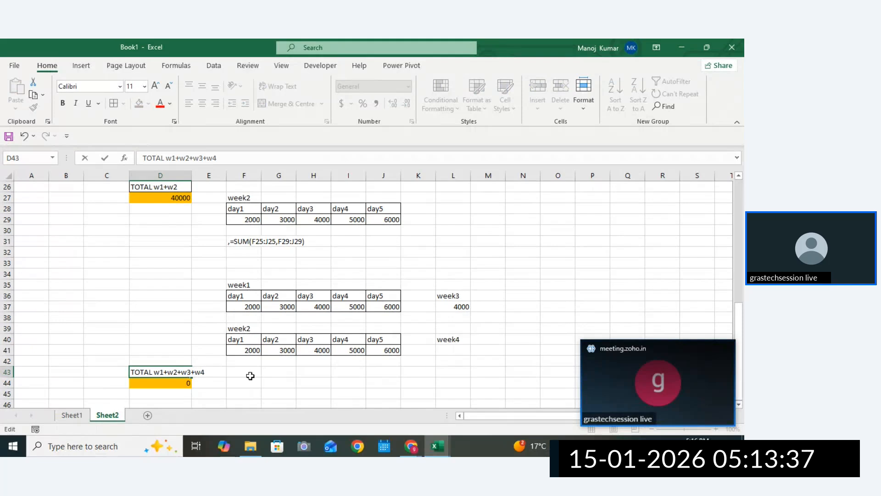
left_click(250, 375)
Replace the copied formula in D44 with =SUM(F37:J37,F41:J41,L37,5000)
left_click(174, 384)
key("Delete")
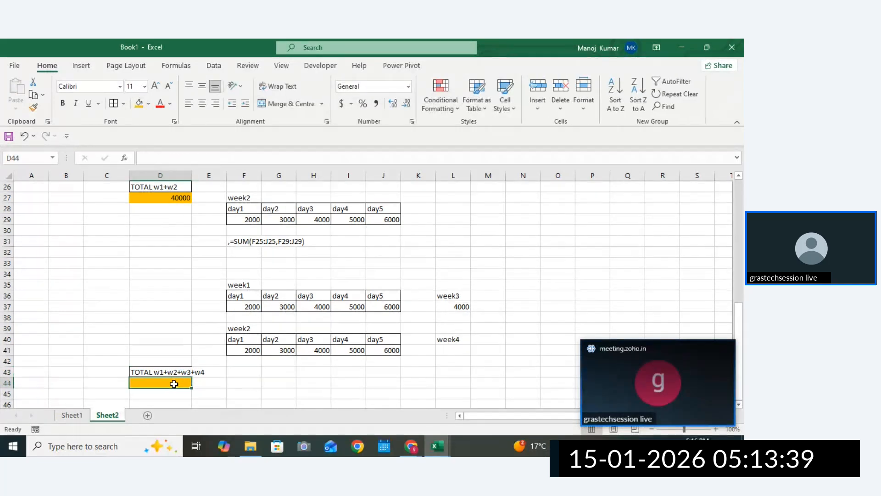
type("=sum")
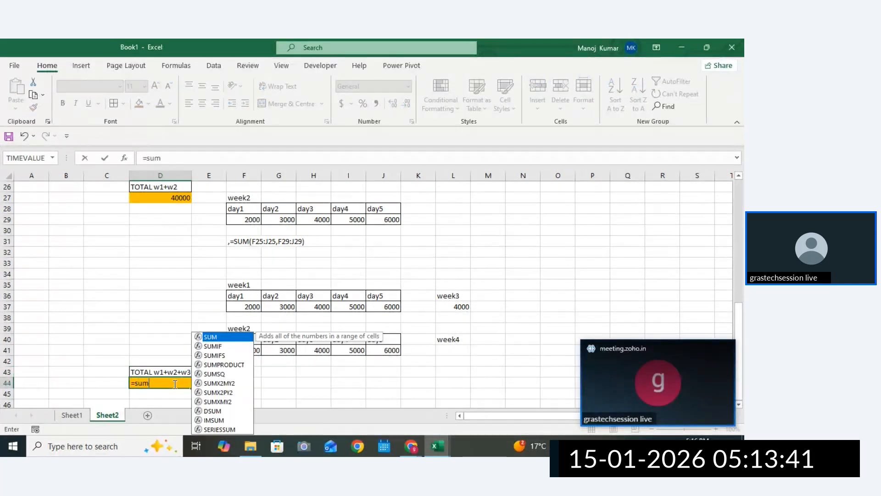
type("(")
left_click_drag(252, 307, 376, 308)
type(",")
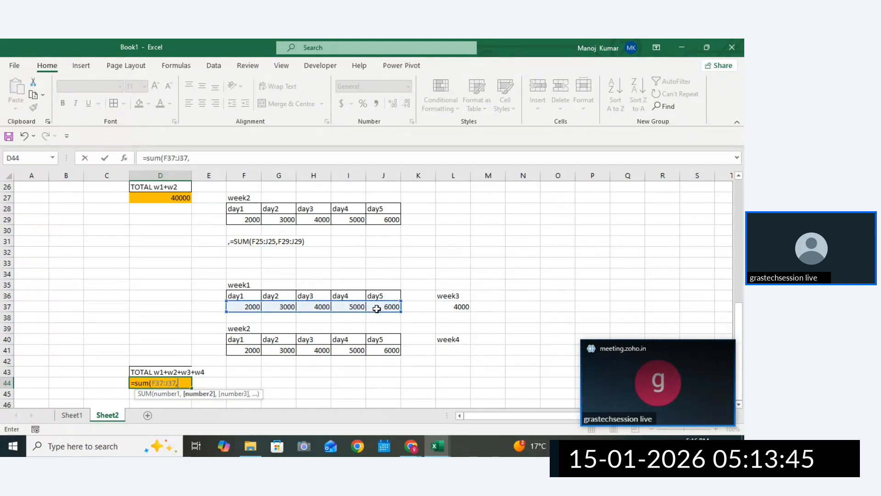
left_click_drag(257, 355, 391, 355)
type(",")
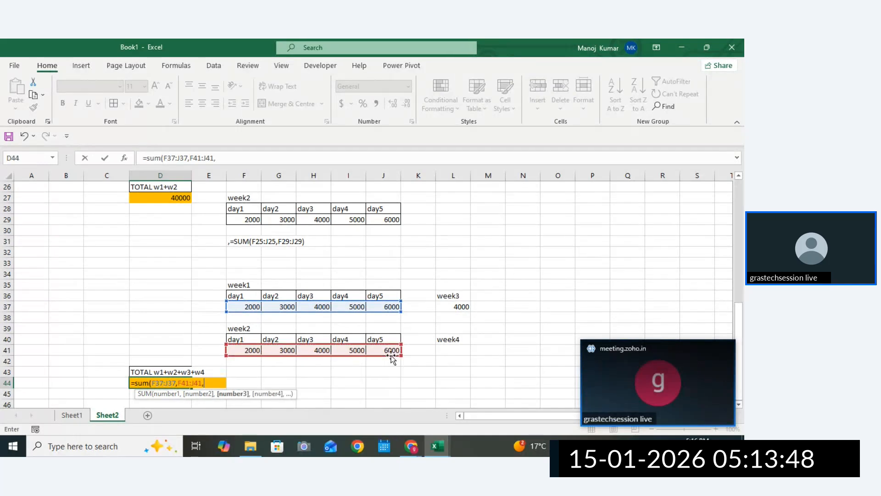
left_click(462, 307)
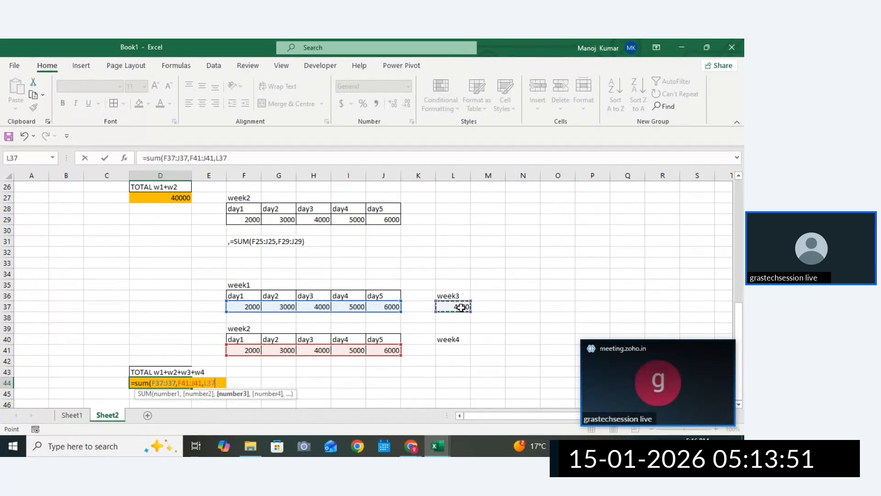
type(",")
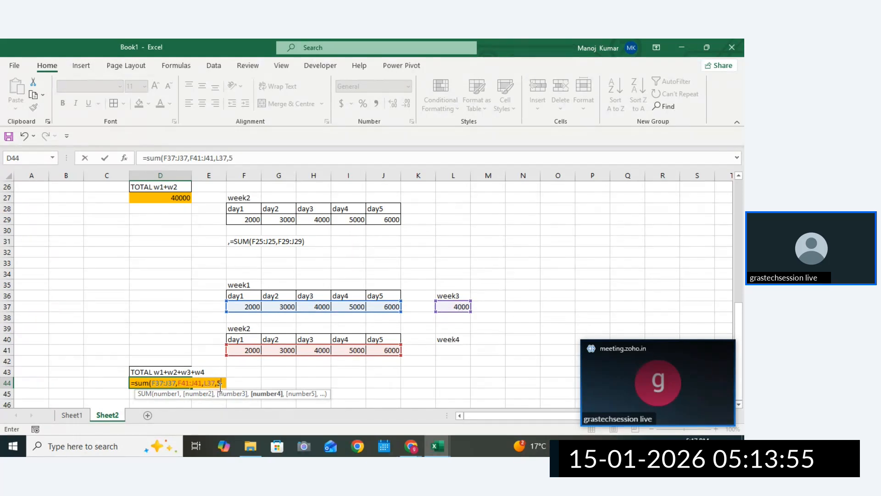
type("5000)")
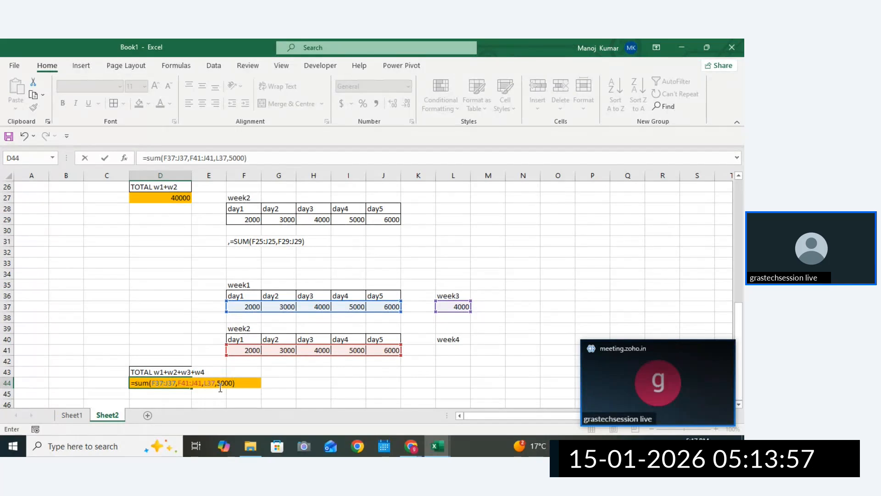
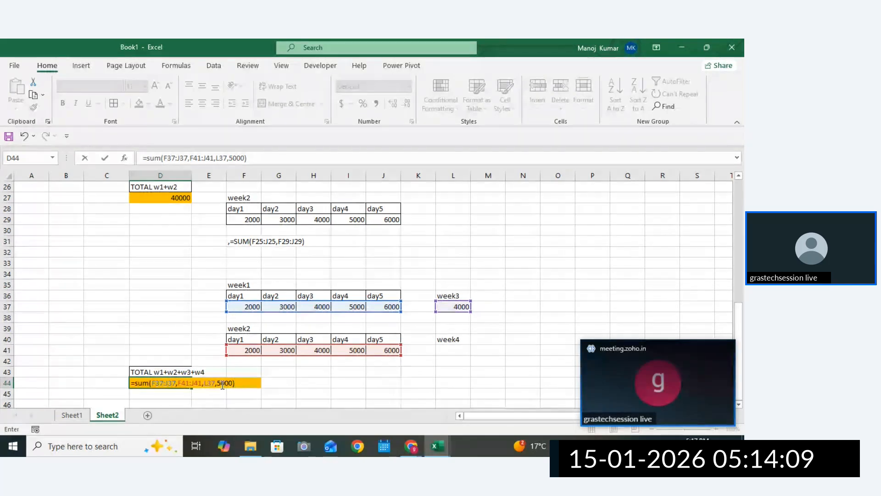
key("Return")
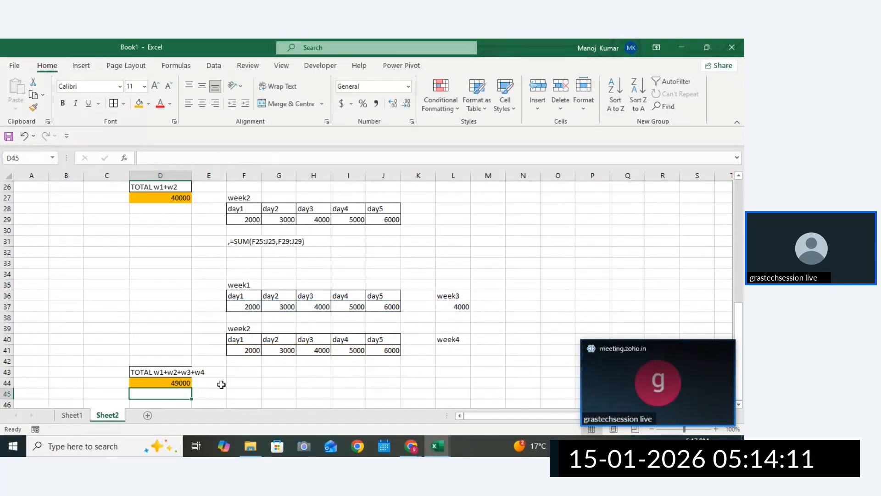
Copy the formula text from D44 into F44 as a note with a leading comma: ,=SUM(F37:J37,F41:J41,L37,5000)
double_click(173, 382)
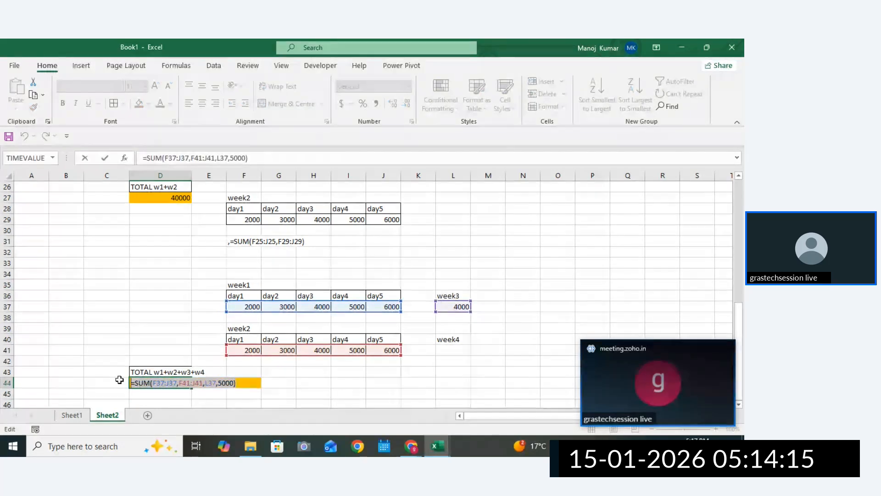
key("Return")
double_click(247, 385)
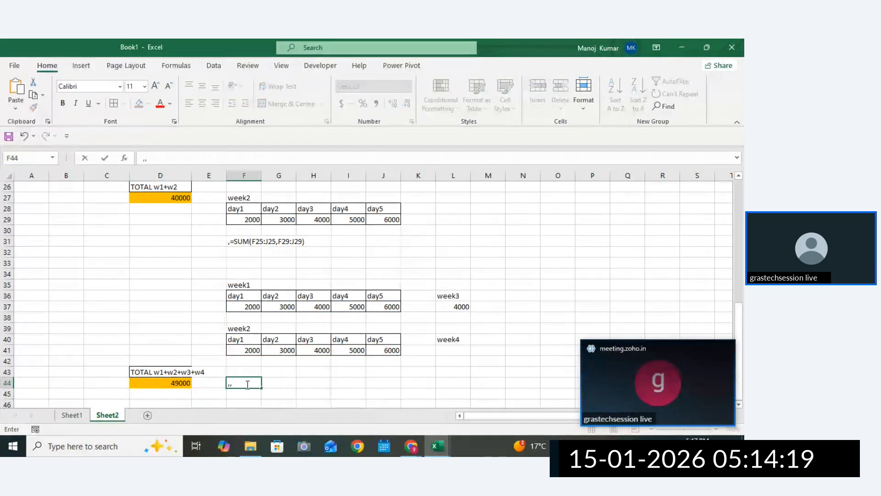
type("=SUM(F37:J37,F41:J41,L37,5000)")
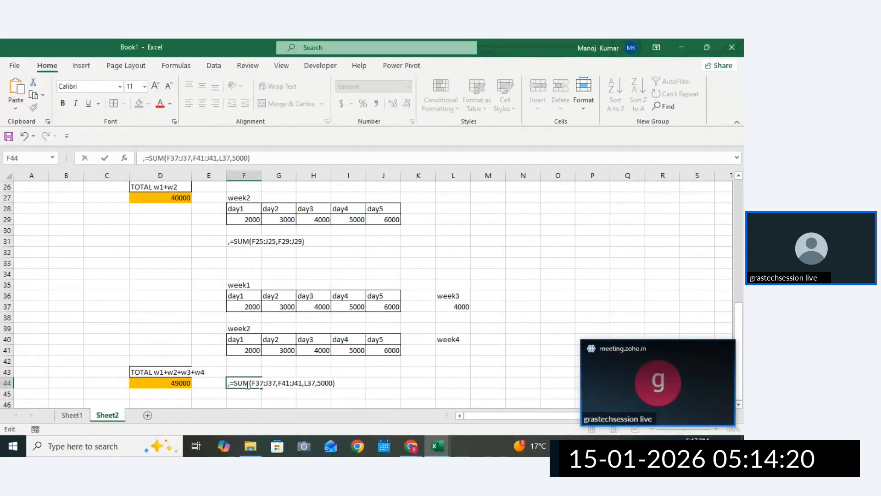
left_click(405, 382)
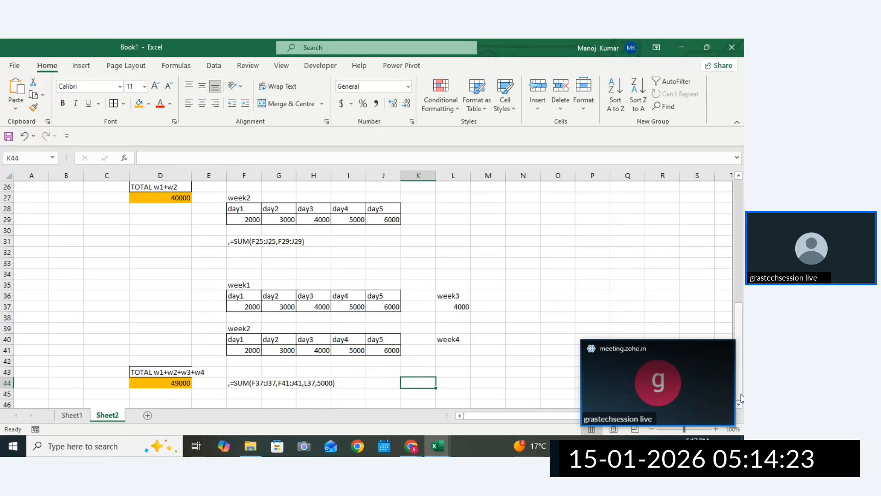
Add cell borders around the four-week total in D44
scroll(741, 399, "down", 4)
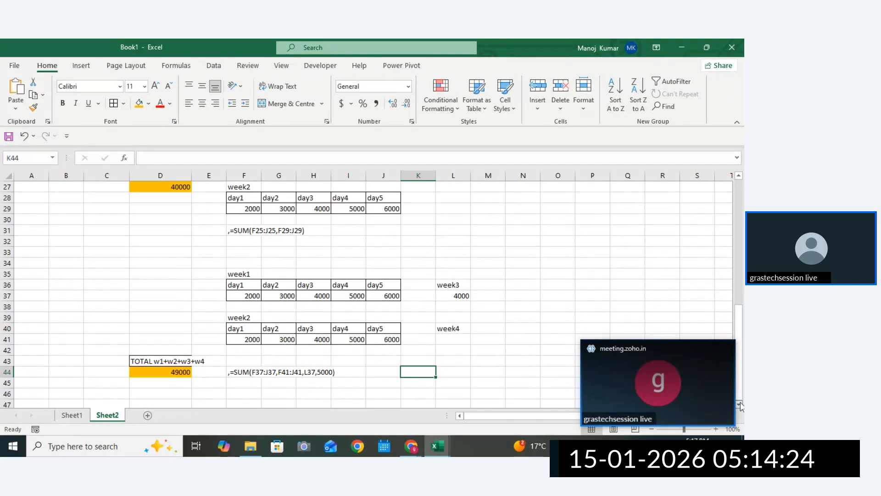
left_click(579, 273)
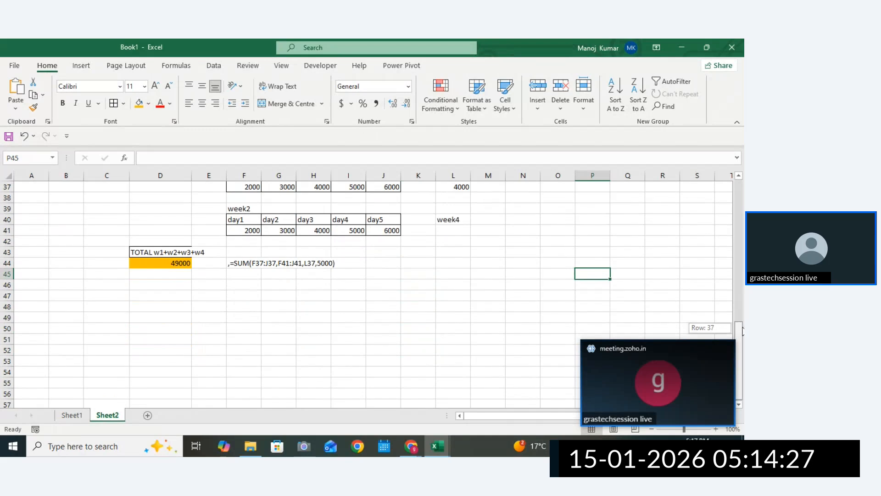
scroll(647, 277, "up", 1)
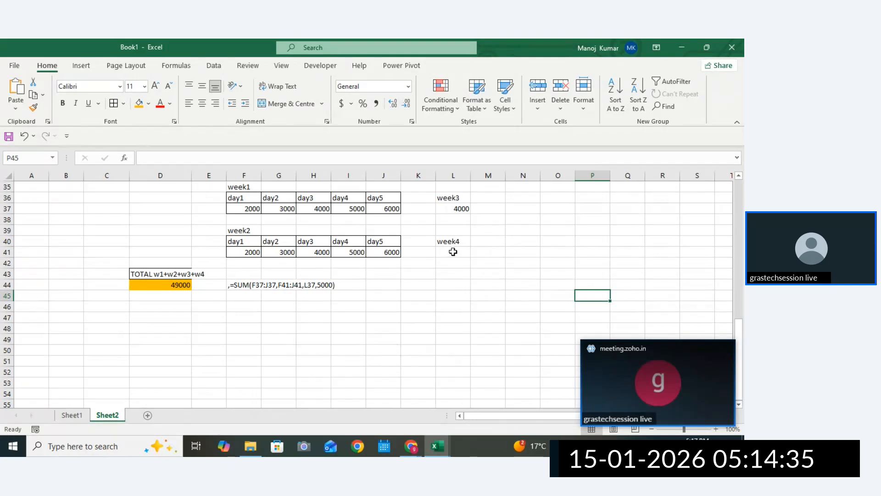
left_click(333, 260)
left_click(177, 284)
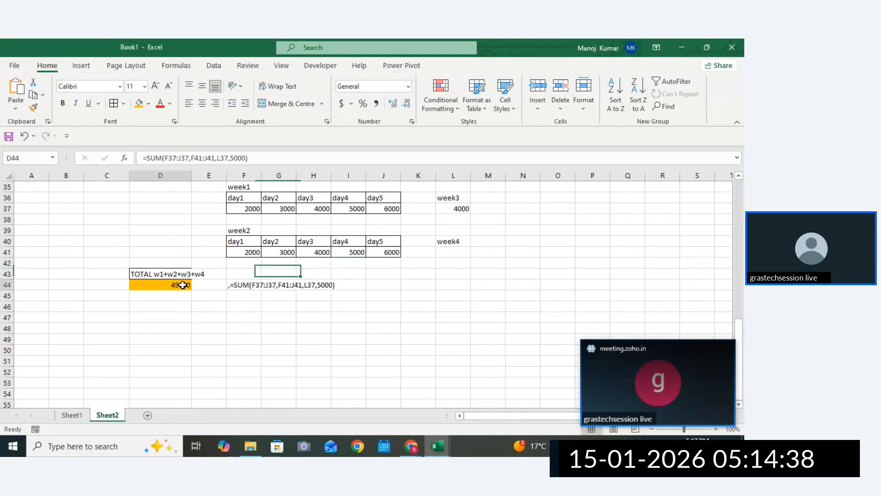
left_click(113, 105)
left_click(320, 327)
Enter the values 100, 200, 300 and 400 across H47:K47
left_click(311, 319)
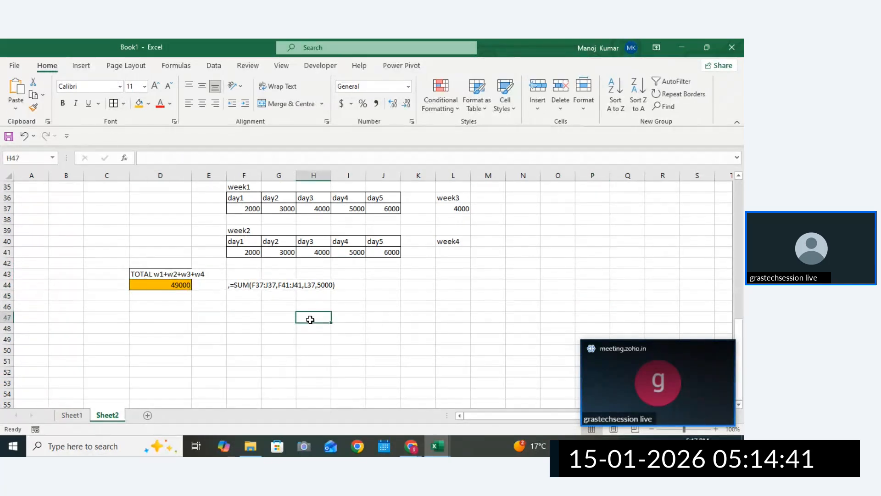
type("100")
key("Tab")
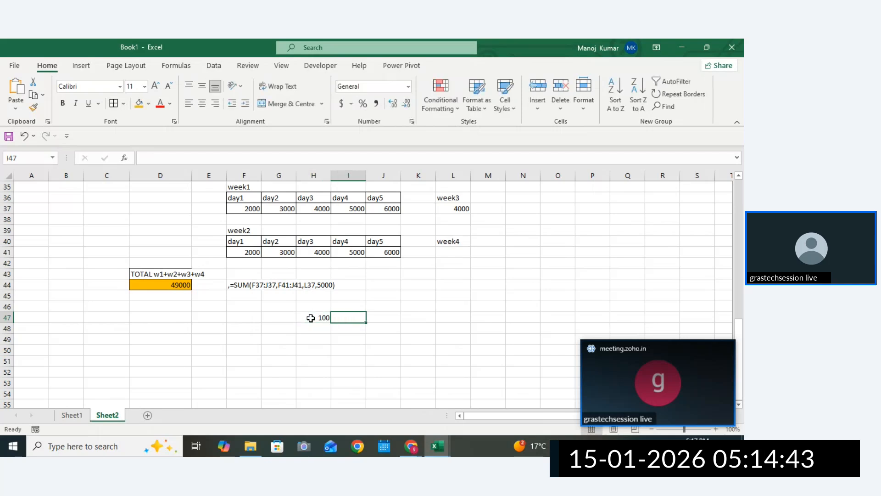
type("200")
key("Tab")
type("30")
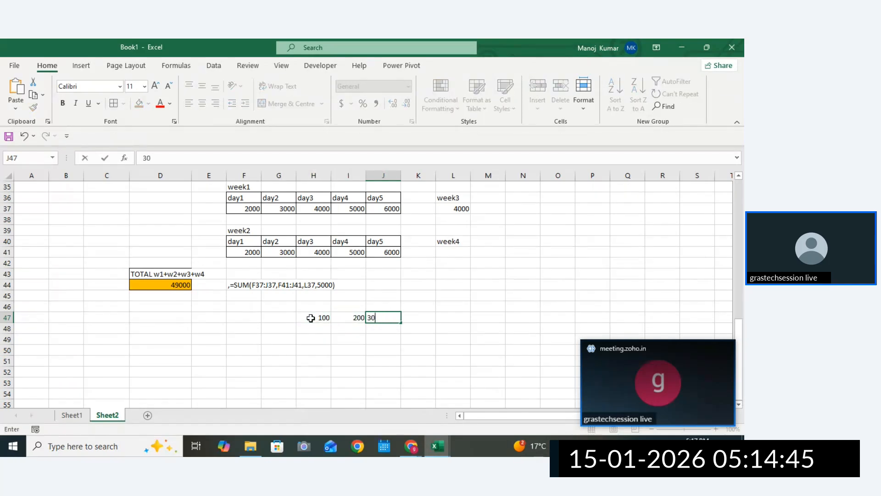
type("0")
key("Tab")
type("4")
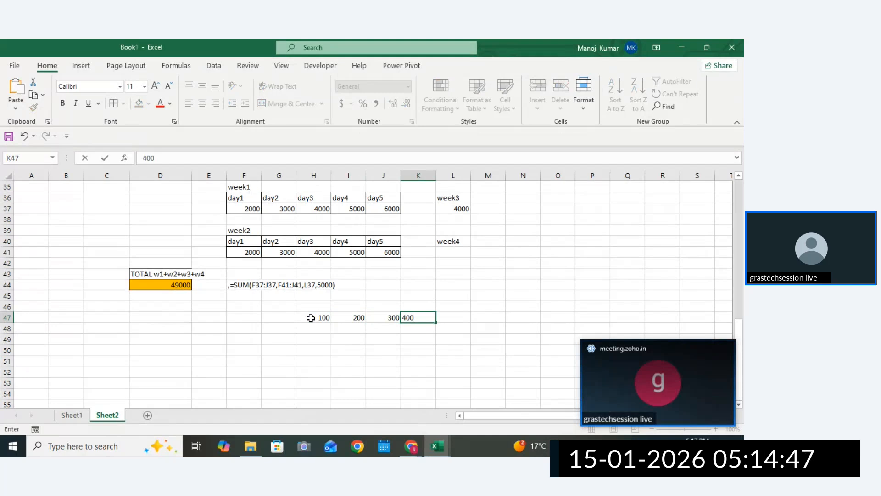
key("Page_Down")
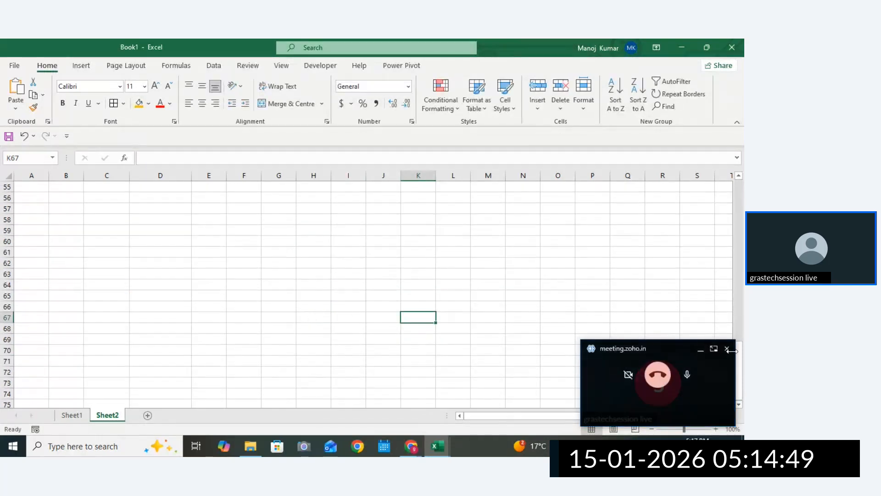
Fill the values of H47:K47 down to row 56 and add borders to the whole block
scroll(739, 294, "up", 7)
scroll(399, 275, "down", 2)
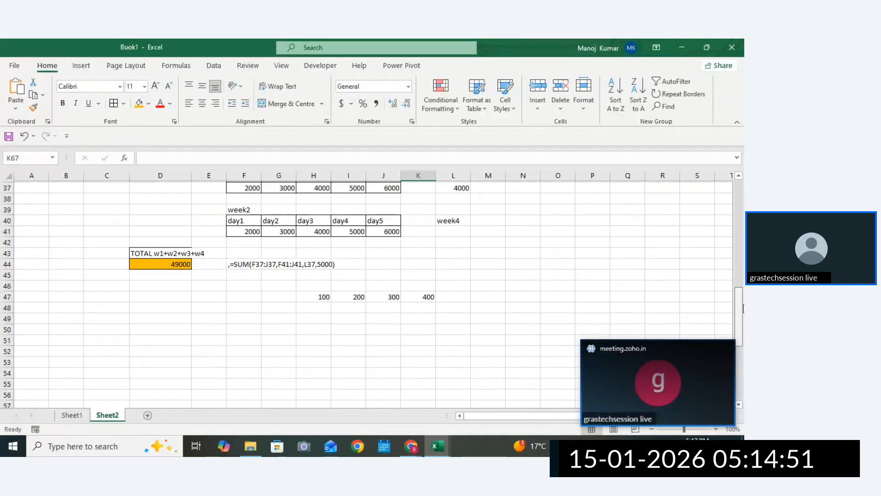
left_click_drag(323, 276, 420, 373)
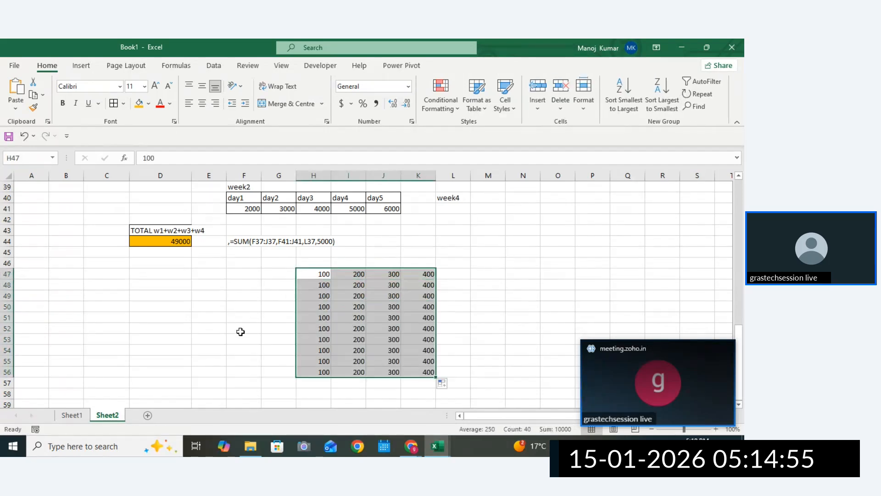
left_click(113, 103)
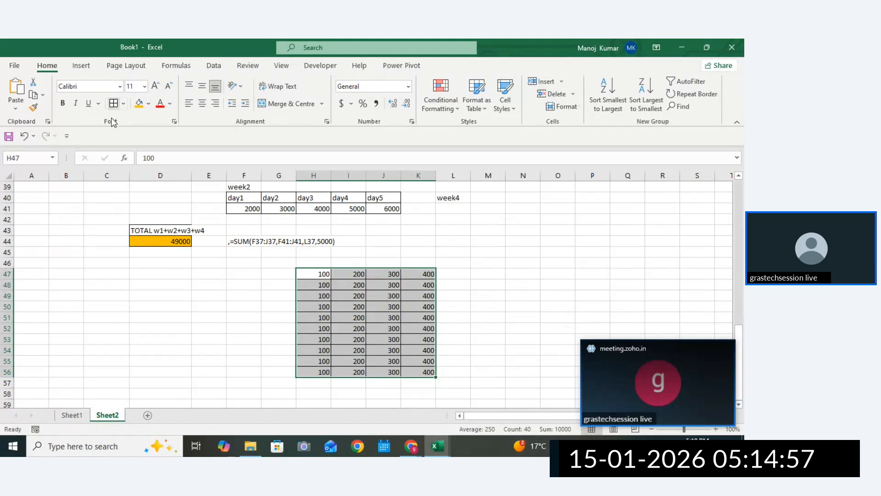
Enter the label TOTAL in D48
left_click(166, 300)
left_click(163, 230)
left_click(169, 283)
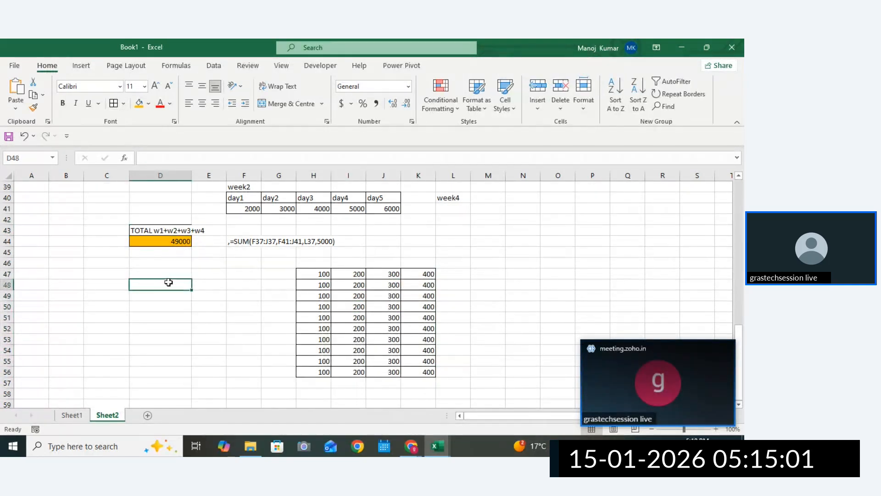
type("t")
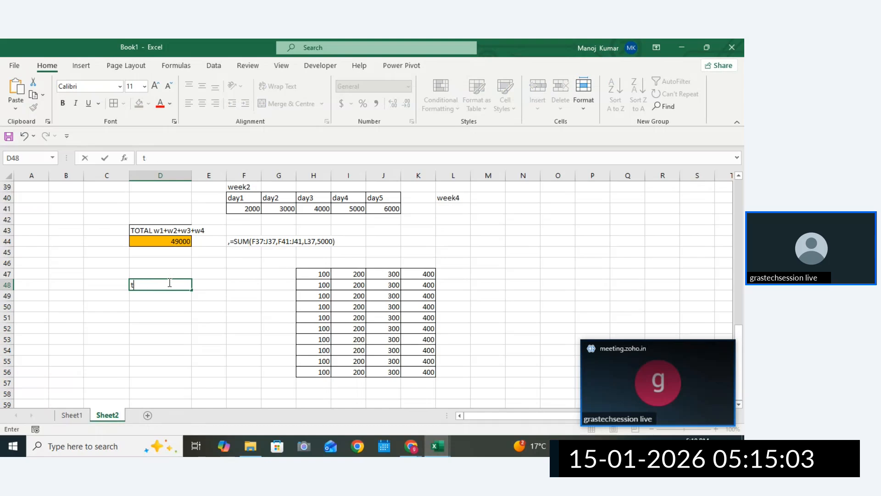
type("otaTOTAL")
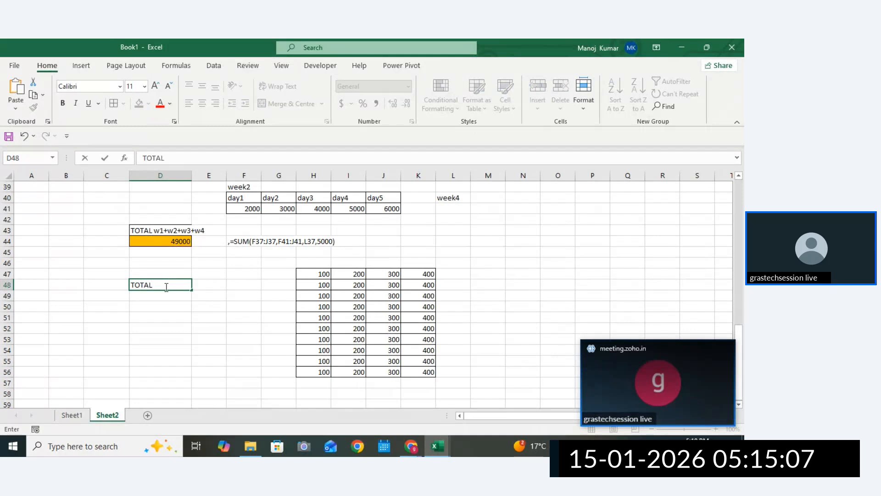
Total the block H47:K56 in D49 with the formula =SUM(H47:K56)
left_click(163, 298)
type("=")
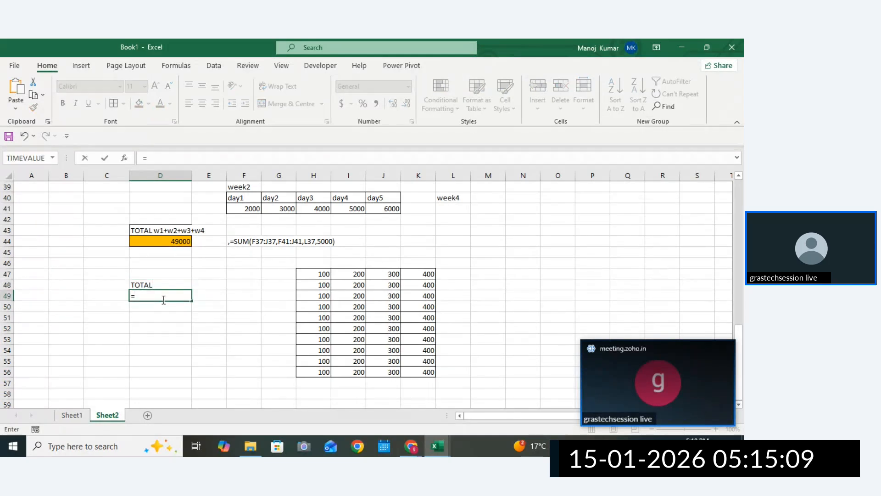
type("SUM(")
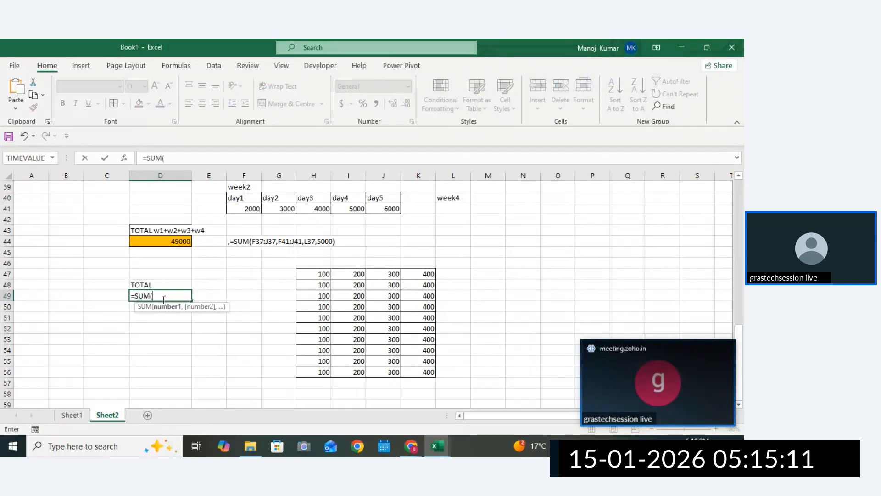
left_click_drag(320, 274, 418, 373)
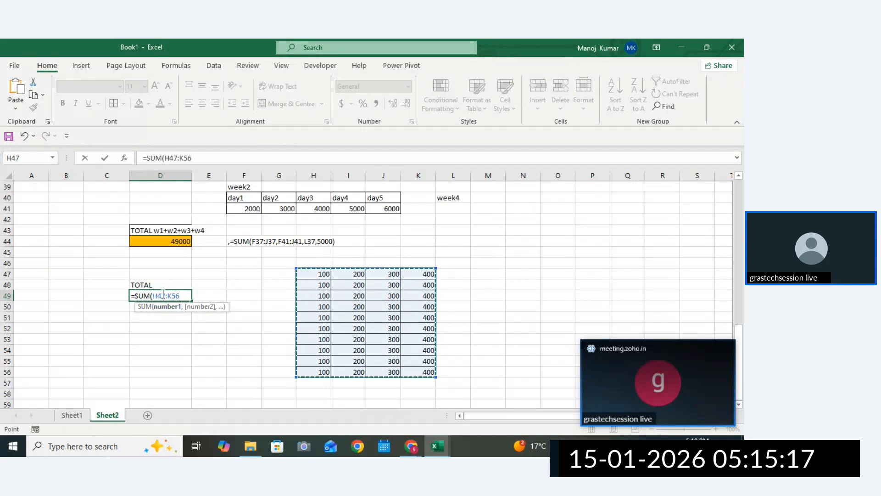
left_click_drag(157, 295, 165, 295)
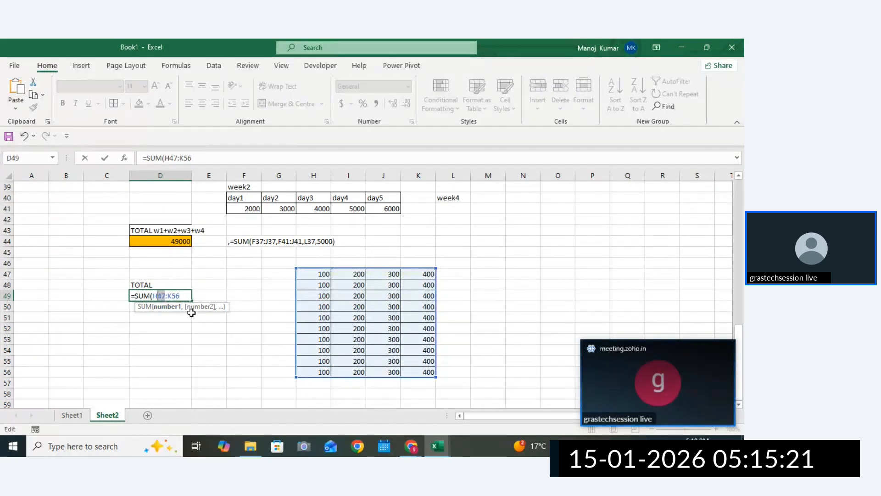
left_click(186, 294)
type(")")
key("Return")
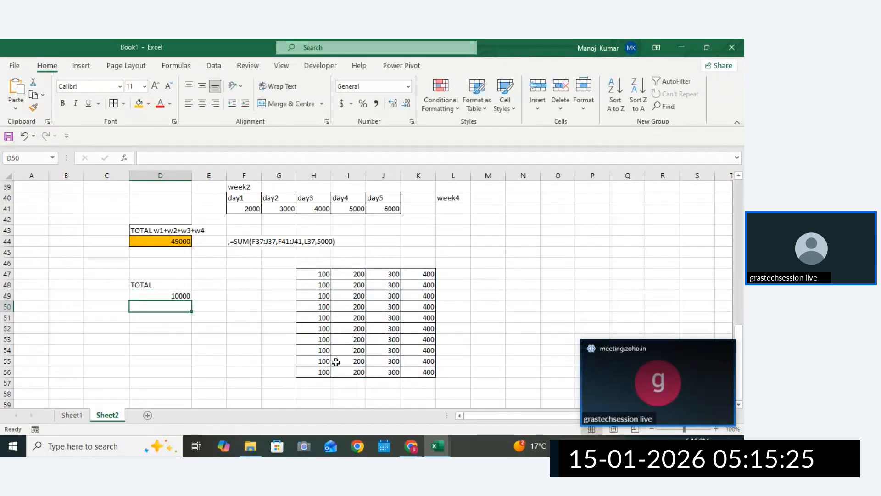
Add the week2 values F41:J41 as a second range to the SUM formula in D49
double_click(181, 295)
left_click_drag(181, 296, 121, 301)
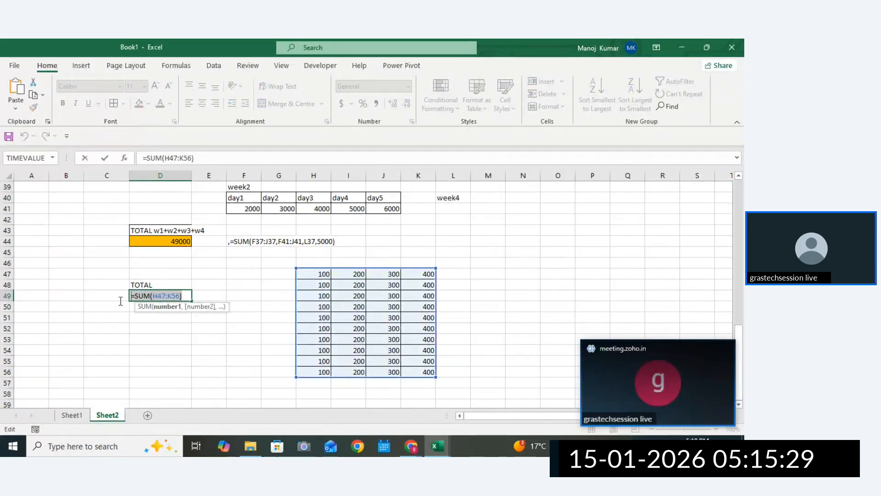
left_click(178, 295)
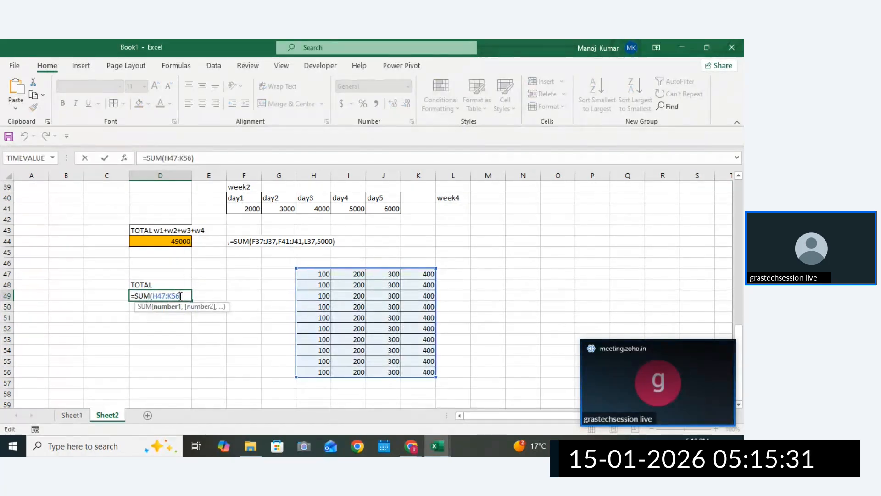
type(",")
left_click_drag(234, 209, 384, 214)
key("Return")
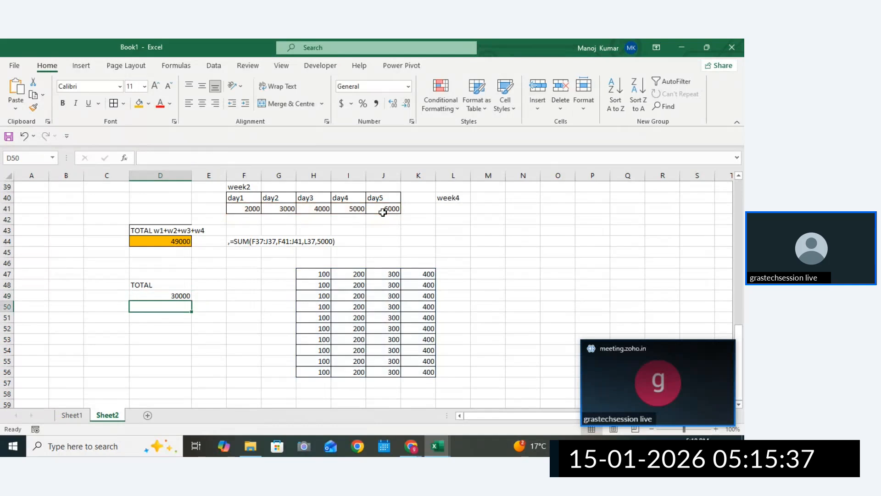
Copy the D49 formula into D51 as visible text with a leading comma: ,=SUM(H47:K56,F41:J41)
double_click(155, 296)
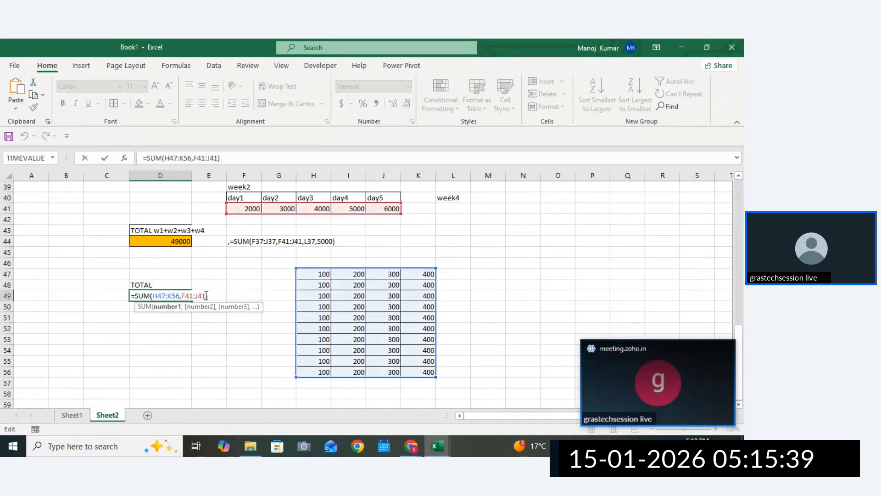
left_click_drag(206, 295, 141, 294)
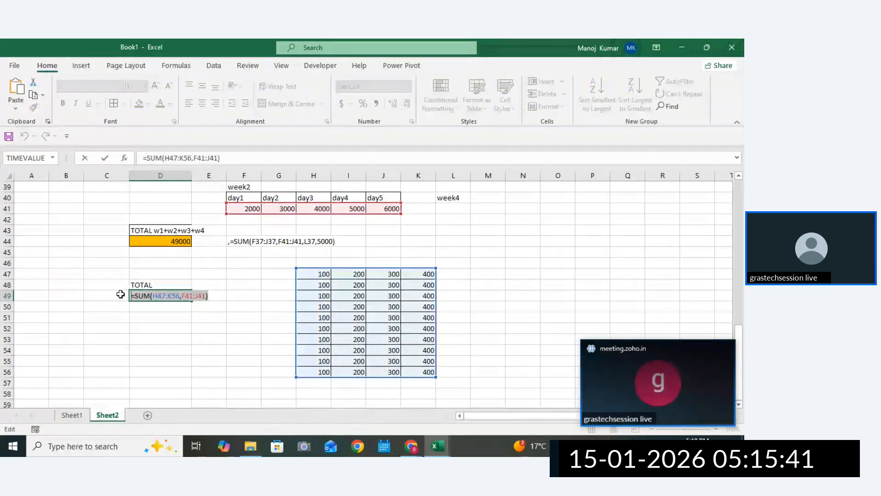
key("Return")
double_click(150, 319)
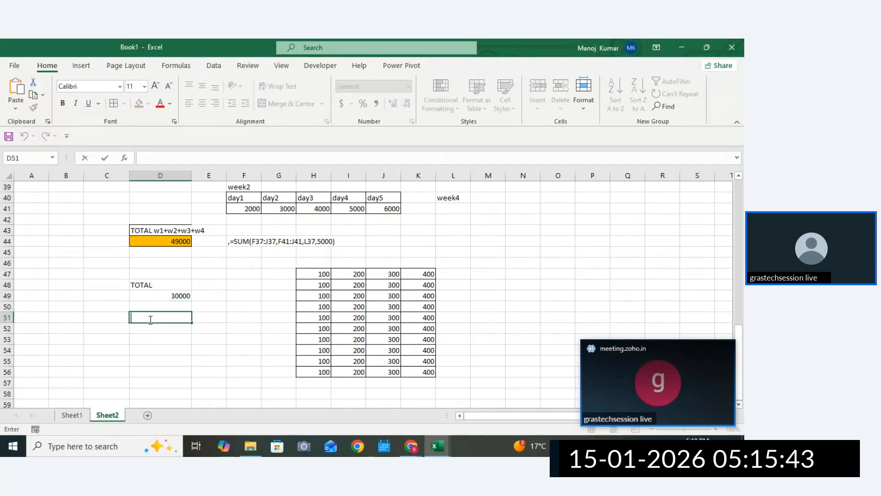
type("=SUM(H47:K56,F41:J41)")
key("Return")
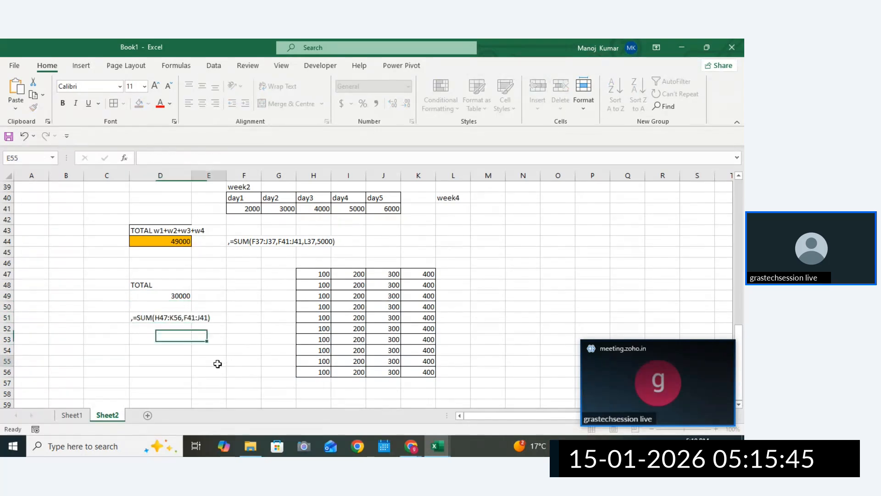
left_click(216, 361)
Rename Sheet2 as SUM and add a new worksheet to the workbook
double_click(117, 416)
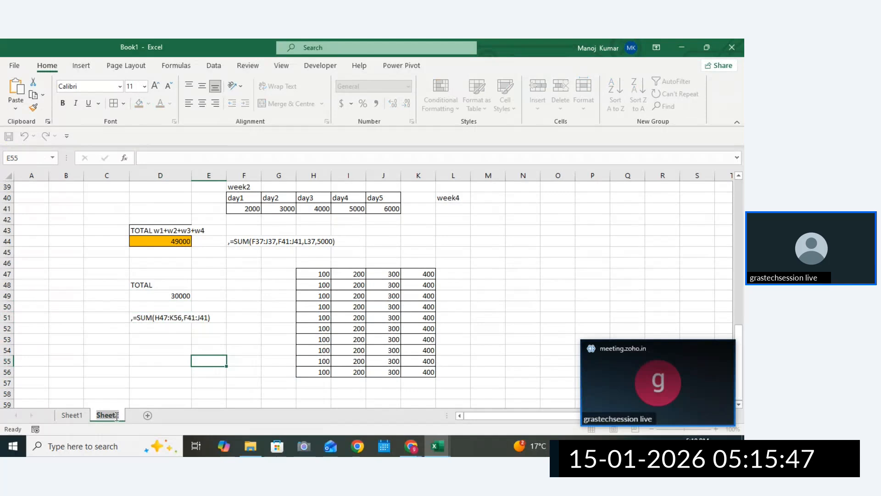
left_click(243, 365)
key("shift+F11")
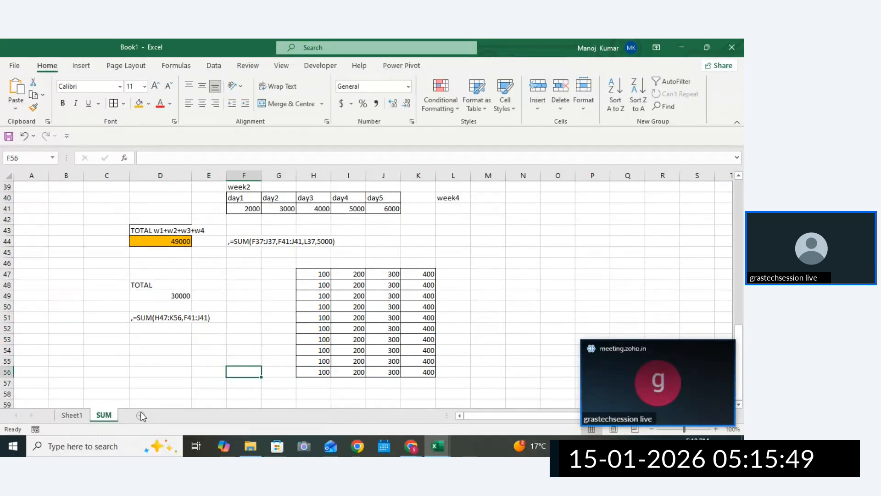
Copy the number block H47:K56 from the SUM sheet and paste it at C5 on Sheet3
left_click(104, 415)
left_click_drag(321, 274, 417, 367)
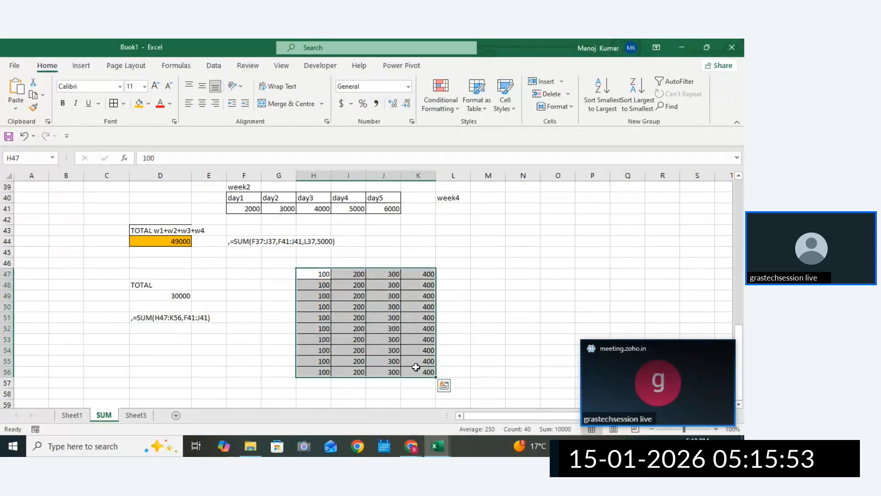
key("ctrl+c")
left_click(150, 416)
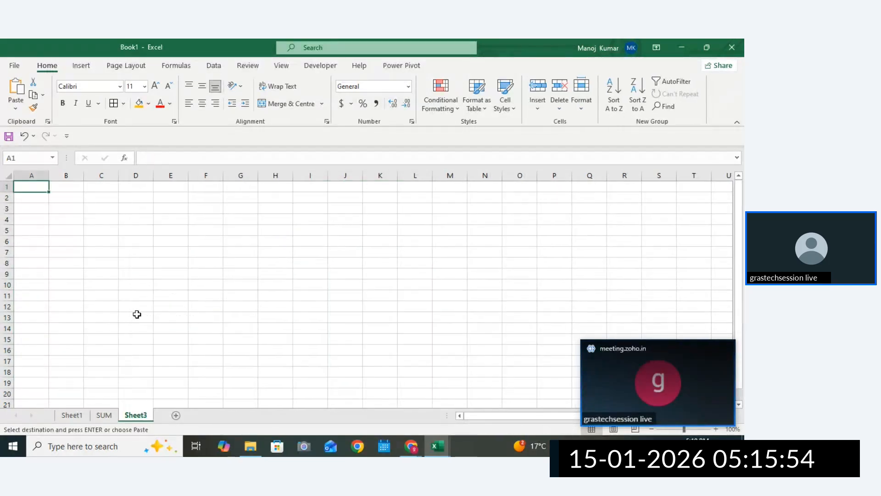
left_click(101, 230)
key("ctrl+v")
Examine the week2 row and number block on the SUM sheet and the copied block C5:F14 on Sheet3
left_click_drag(266, 231, 264, 263)
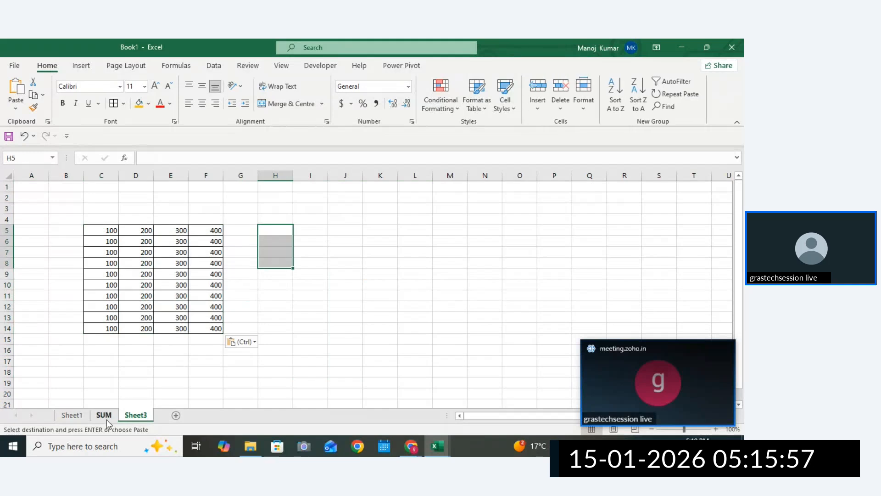
left_click(104, 416)
left_click_drag(244, 219, 374, 207)
left_click_drag(321, 274, 427, 370)
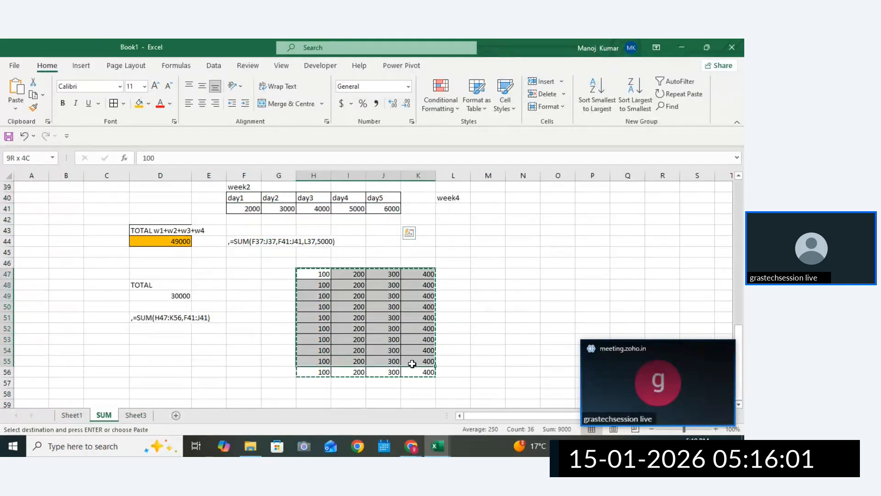
left_click(140, 415)
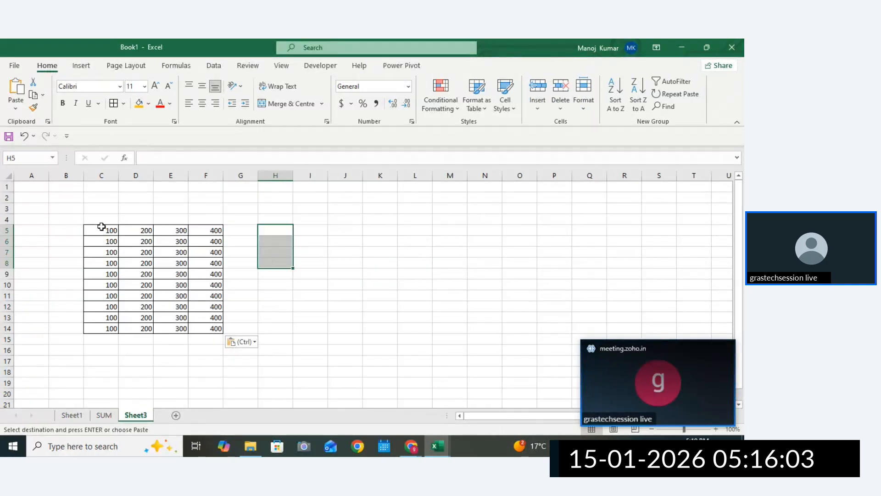
left_click_drag(101, 227, 216, 326)
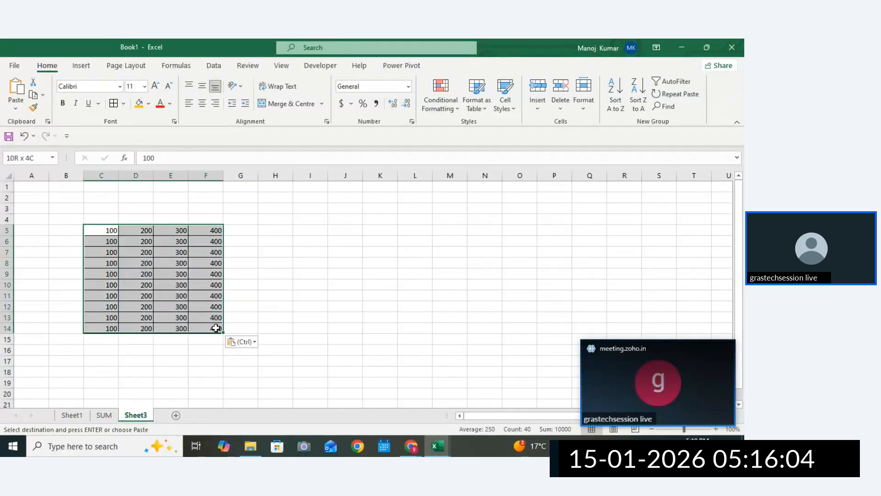
Enter the label TOTAL in H7 of Sheet3
left_click(281, 249)
type("TOTAL")
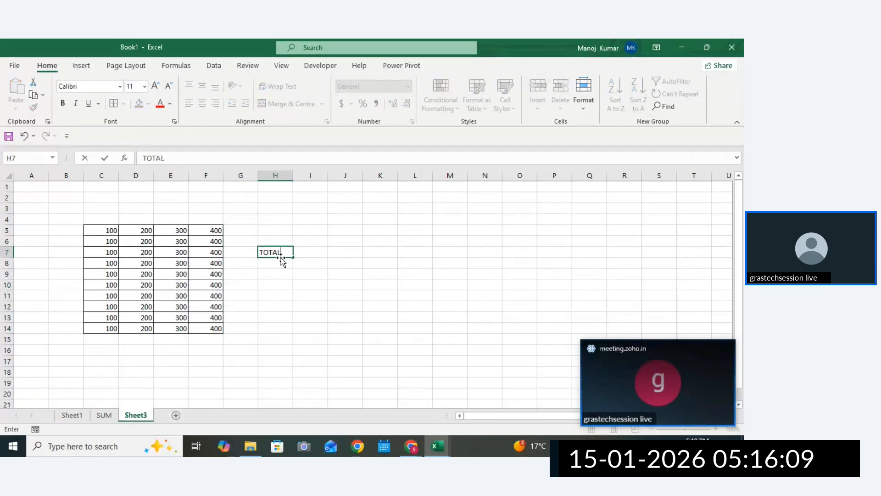
key("Return")
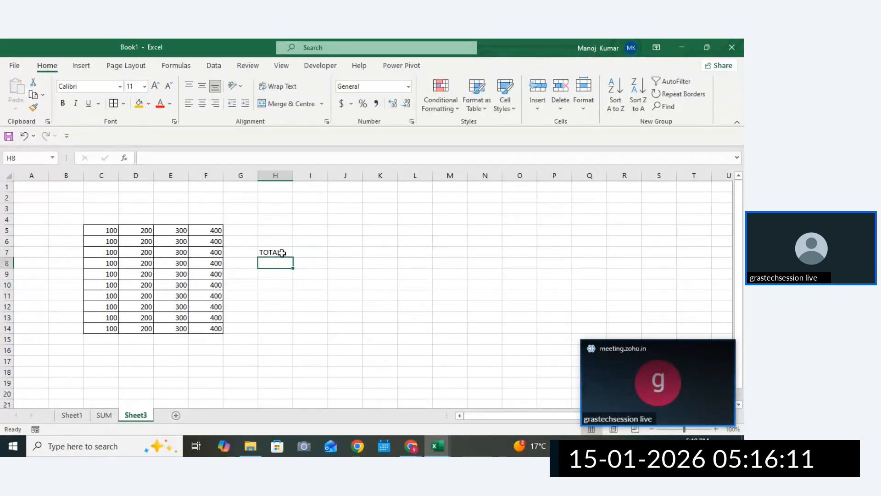
Total ranges from both sheets in H8 of Sheet3 with =SUM(C5:F14,SUM!H47:K56,SUM!F41:J41)
type("=SU")
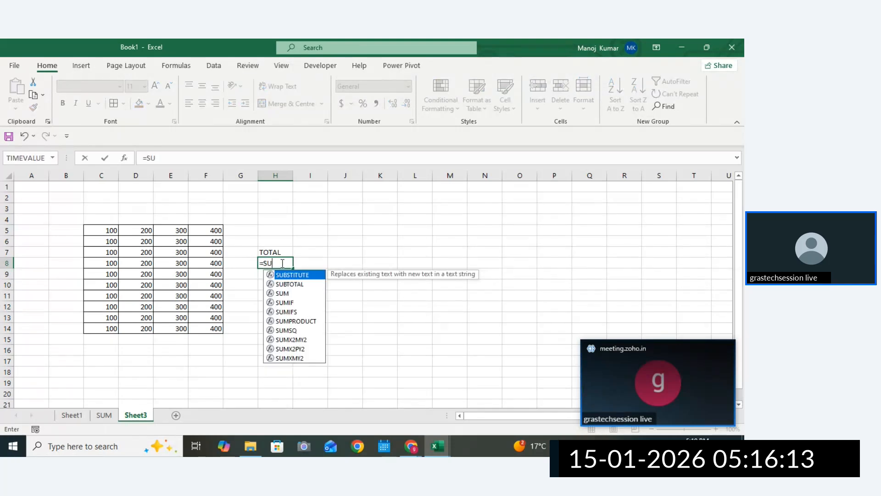
type("M(")
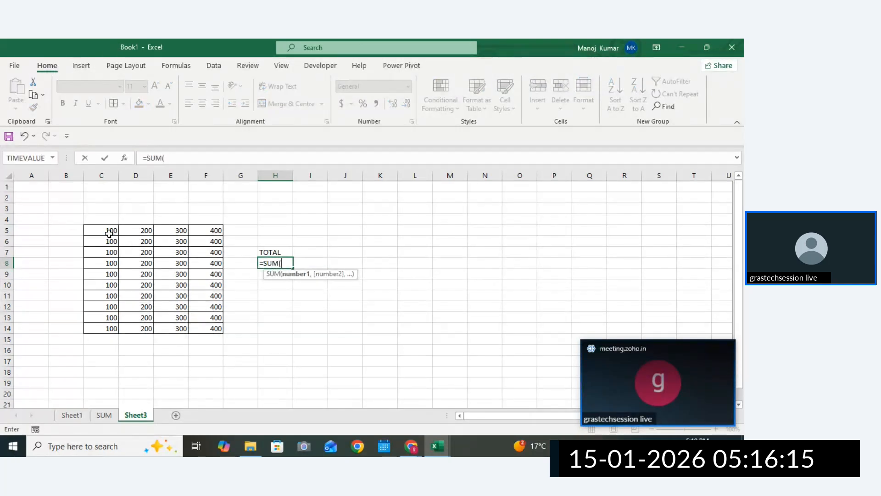
left_click_drag(110, 235, 207, 326)
type(",")
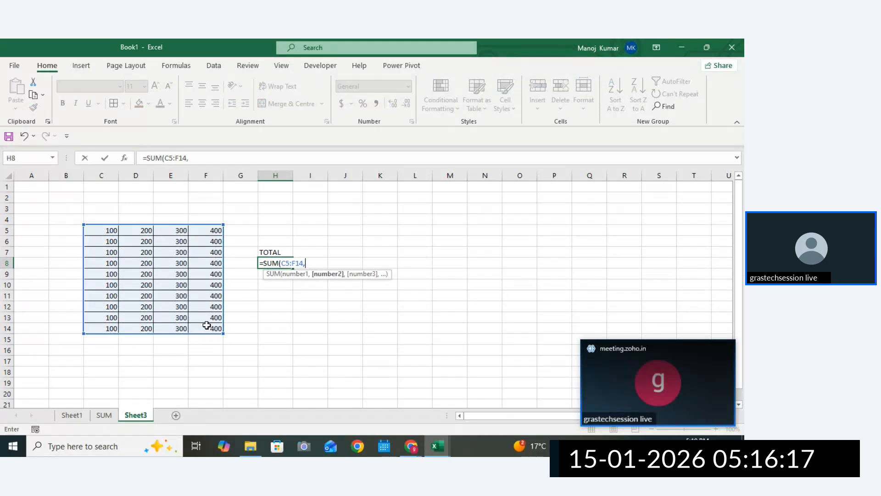
left_click(104, 415)
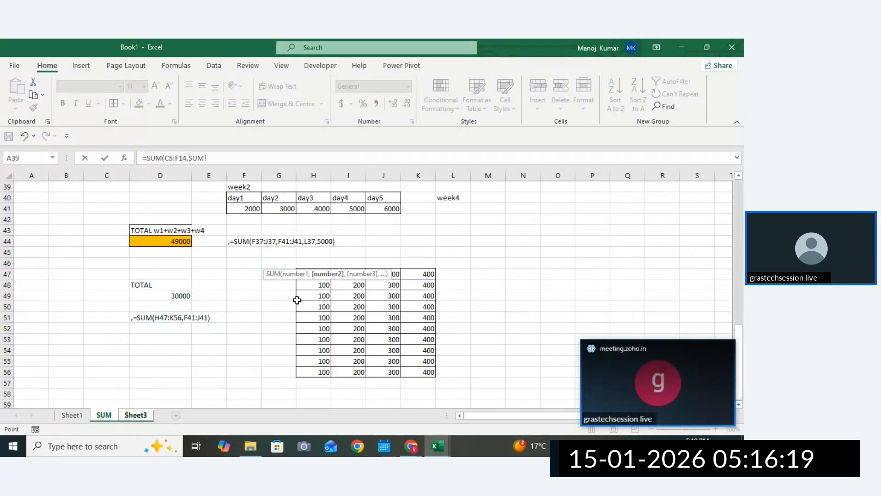
left_click_drag(310, 289, 402, 348)
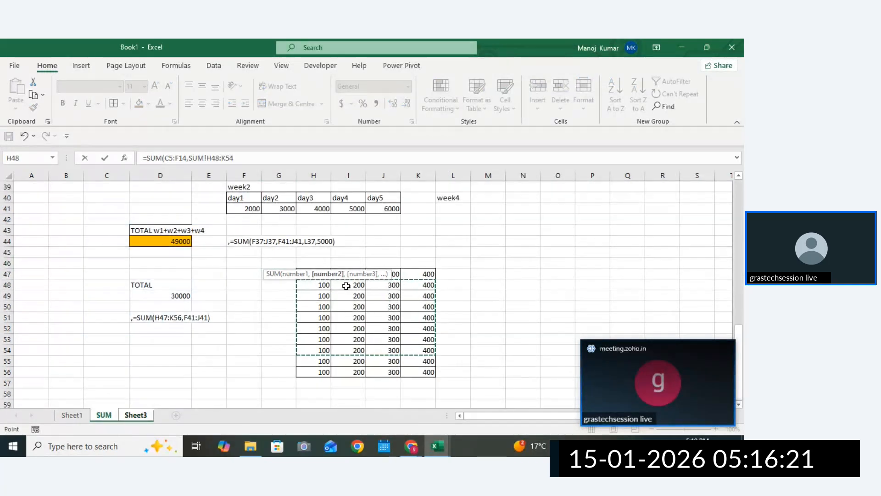
left_click_drag(309, 271, 423, 370)
type(",")
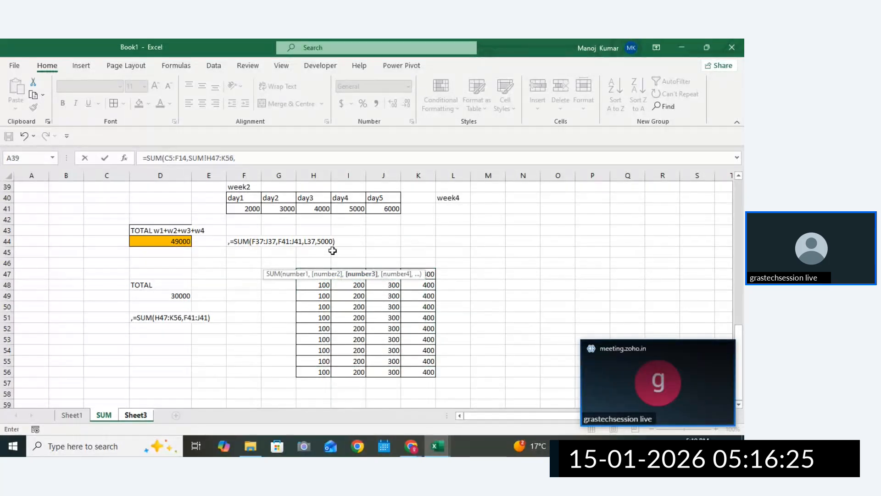
left_click_drag(261, 212, 393, 209)
key("Return")
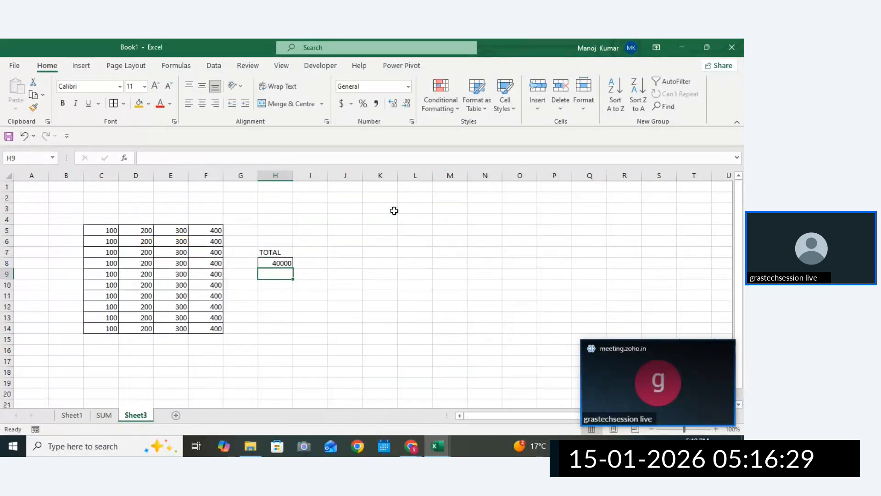
Copy the H8 formula into I9 as visible text with a leading comma: ,=SUM(C5:F14,SUM!H47:K56,SUM!F41:J41)
left_click(276, 262)
double_click(275, 262)
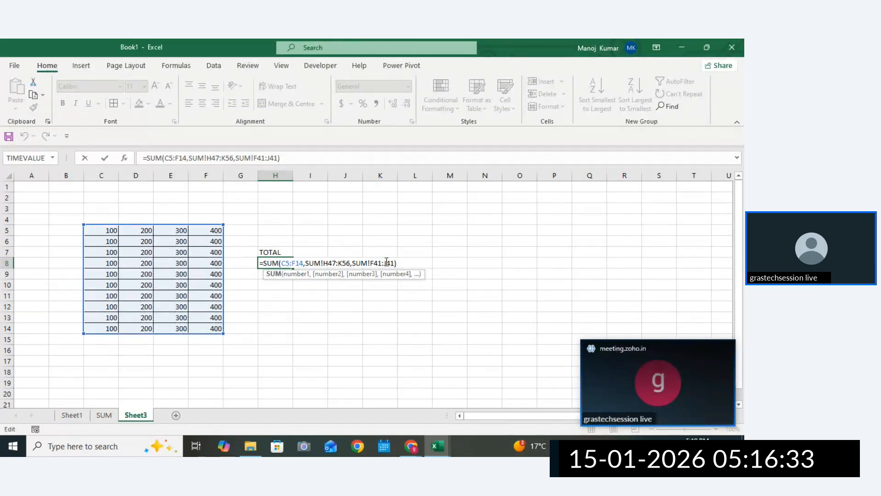
key("Return")
double_click(280, 262)
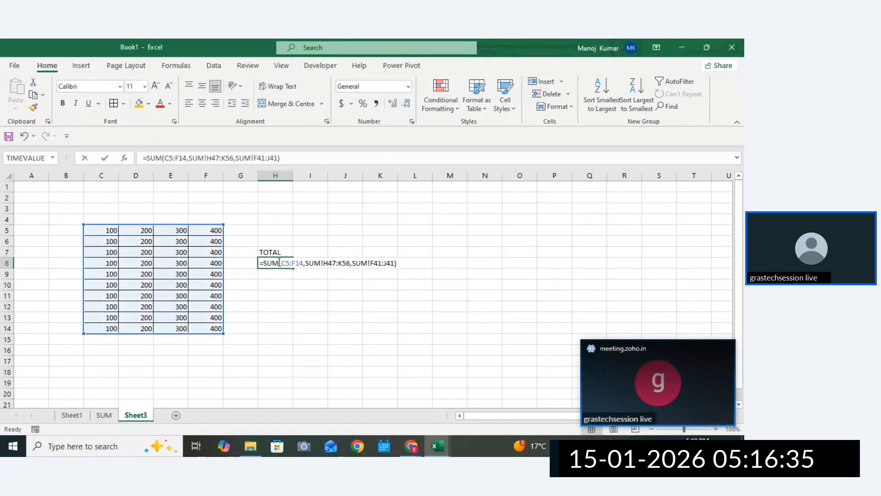
left_click_drag(279, 260, 255, 262)
key("ctrl+c")
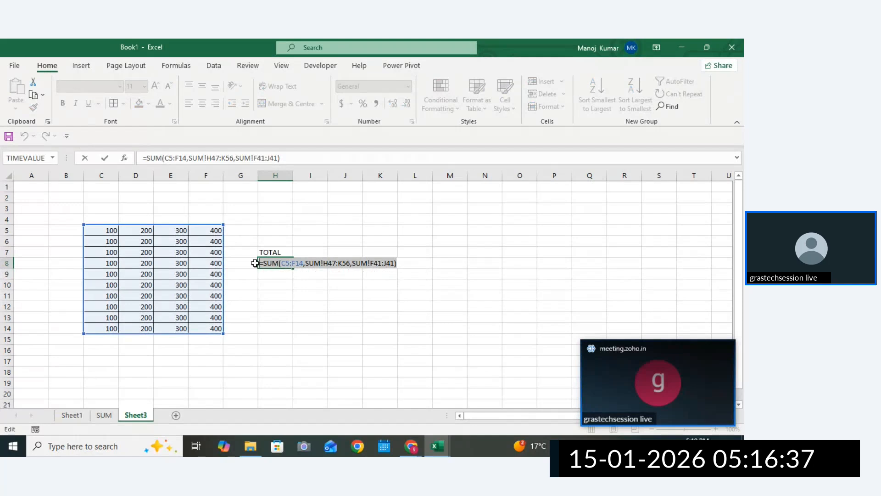
key("Return")
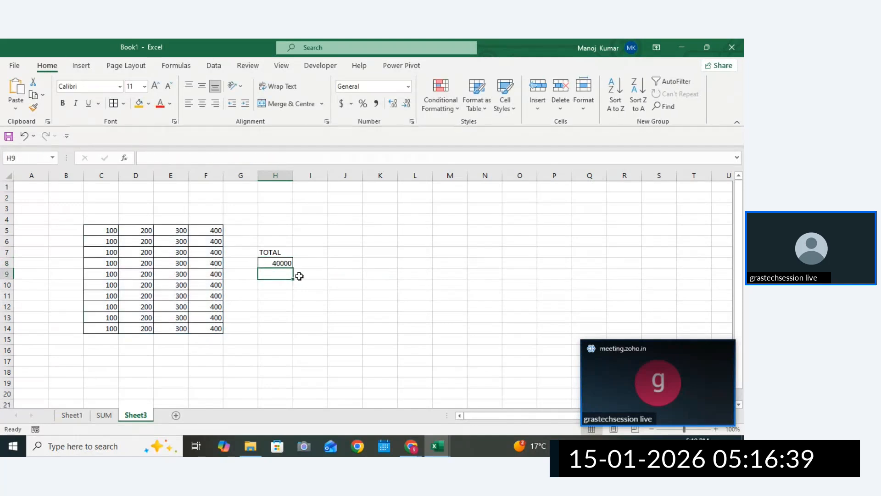
double_click(300, 276)
type(",")
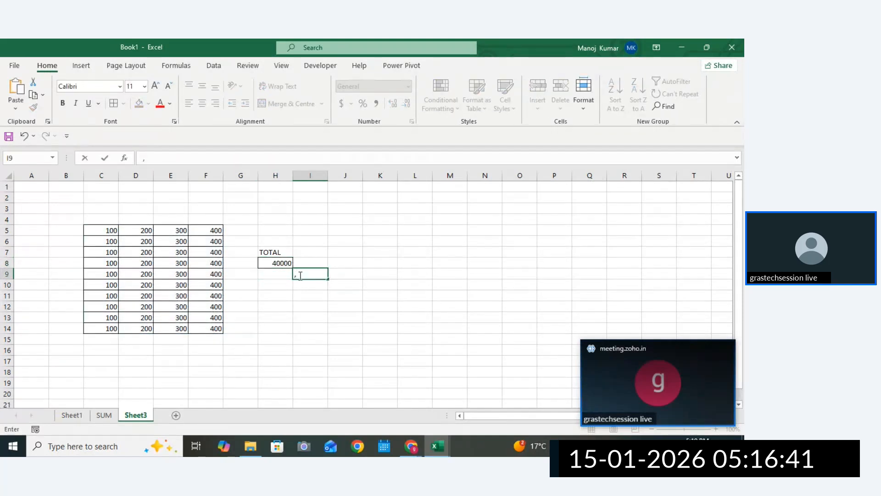
key("ctrl+v")
double_click(284, 265)
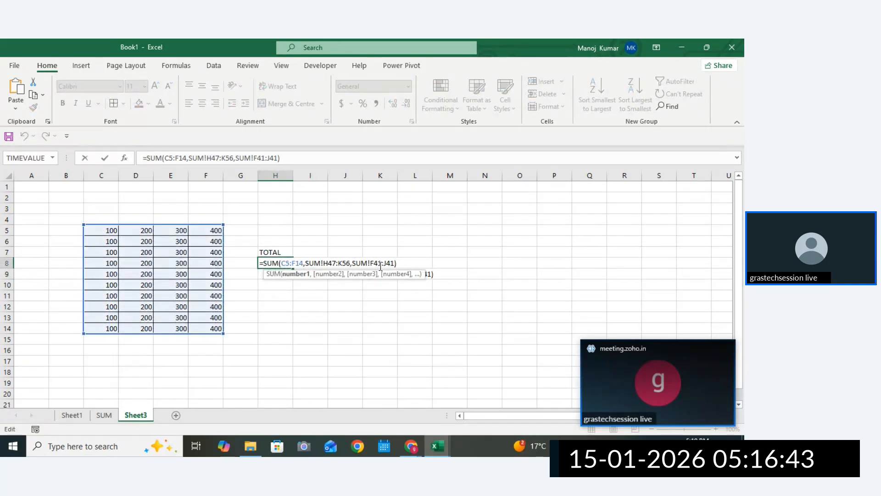
Insert the number 5678 as an argument before SUM!F41:J41 in the H8 formula on Sheet3
left_click(396, 262)
type(",")
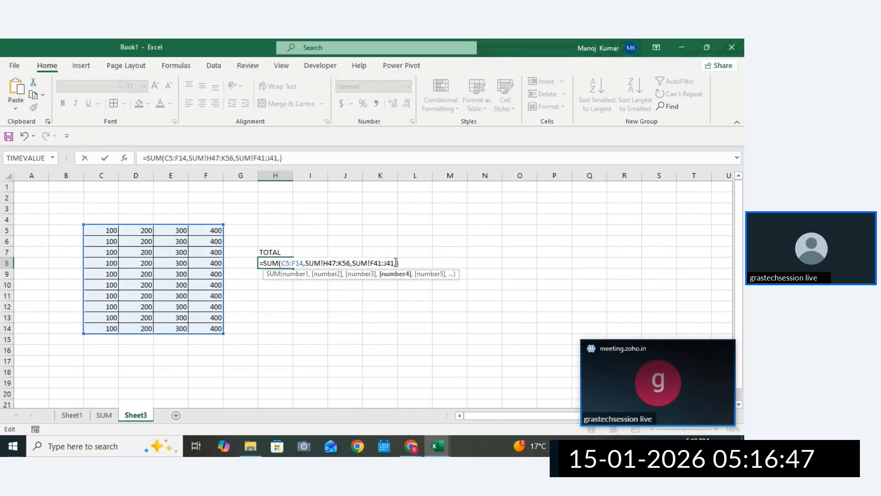
type("56780")
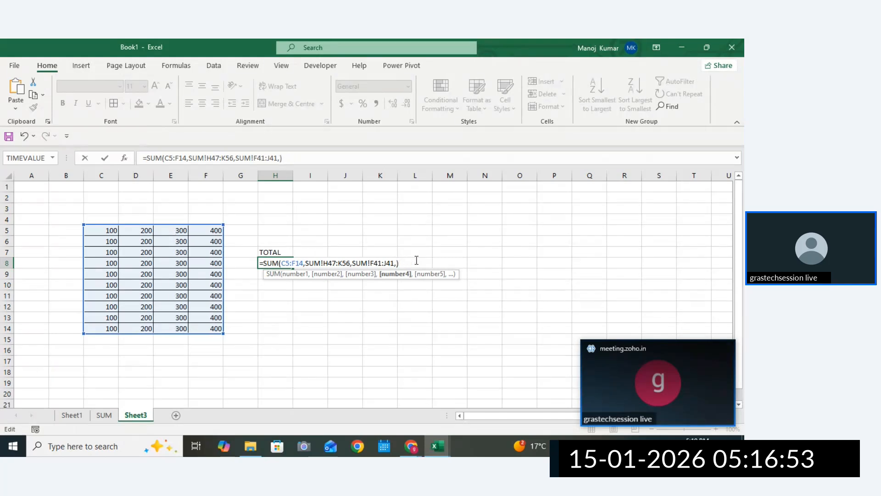
key("BackSpace")
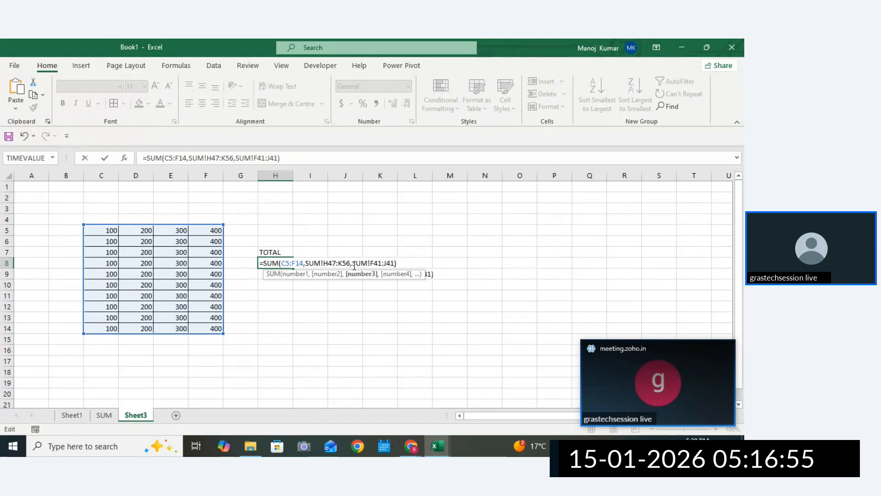
type("5678,")
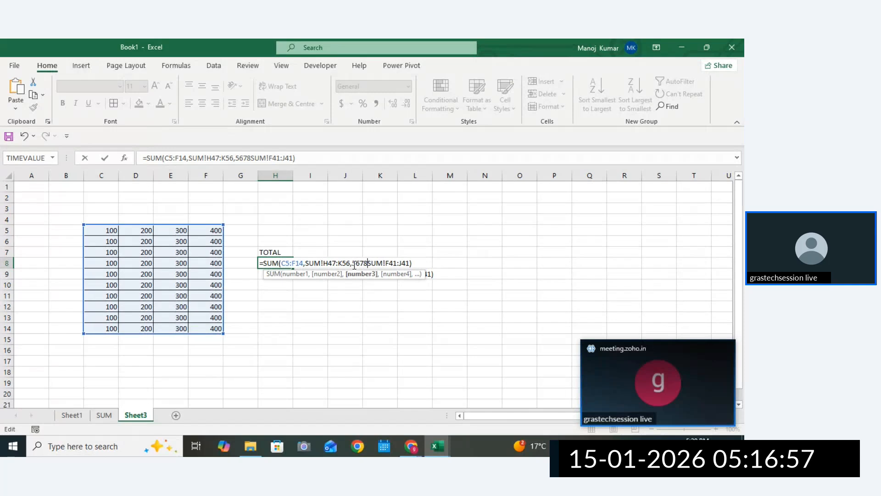
key("Return")
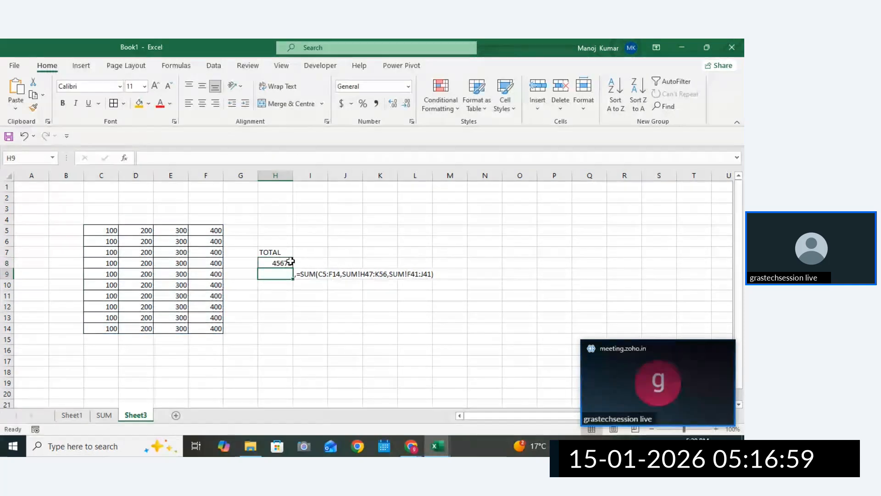
Copy the H8 formula into I11 as visible text with a leading comma: ,=SUM(C5:F14,SUM!H47:K56,5678,SUM!F41:J41)
double_click(288, 262)
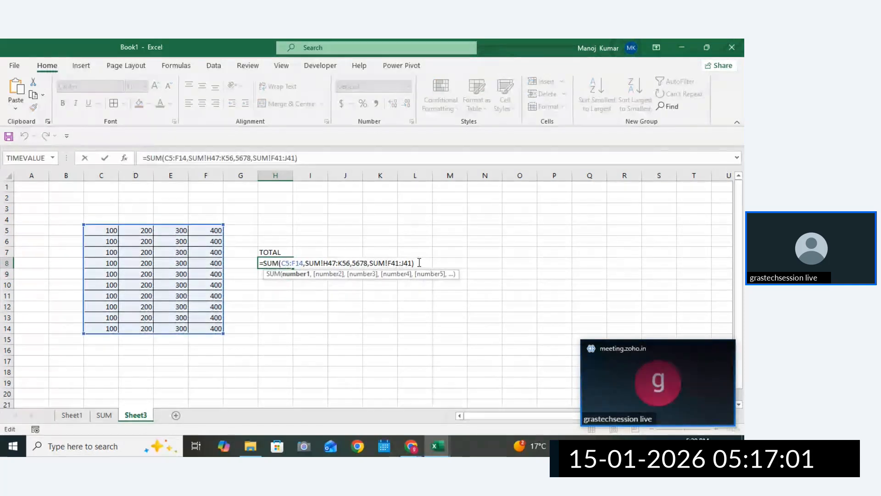
left_click_drag(423, 262, 244, 263)
key("ctrl+c")
key("Return")
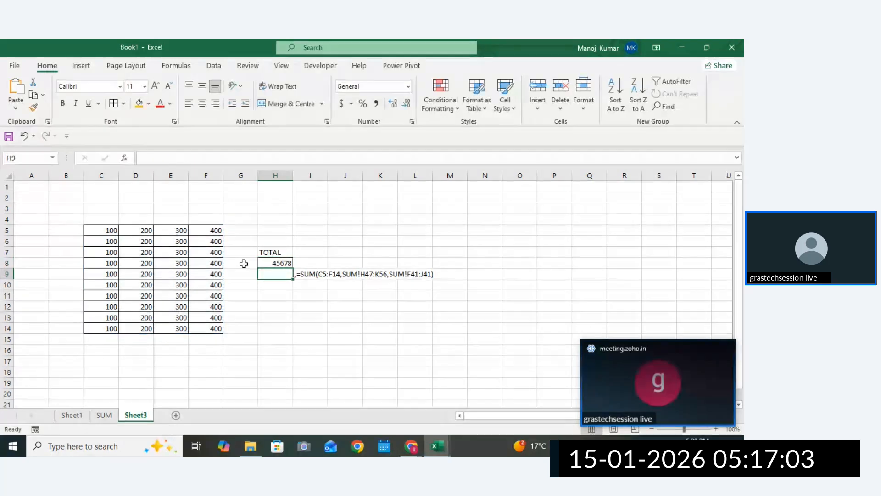
left_click(310, 296)
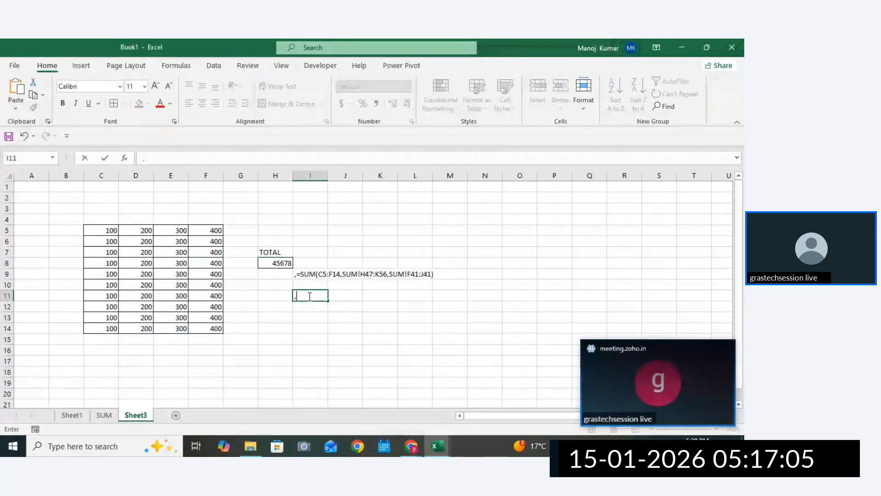
type(",")
key("ctrl+v")
left_click(395, 340)
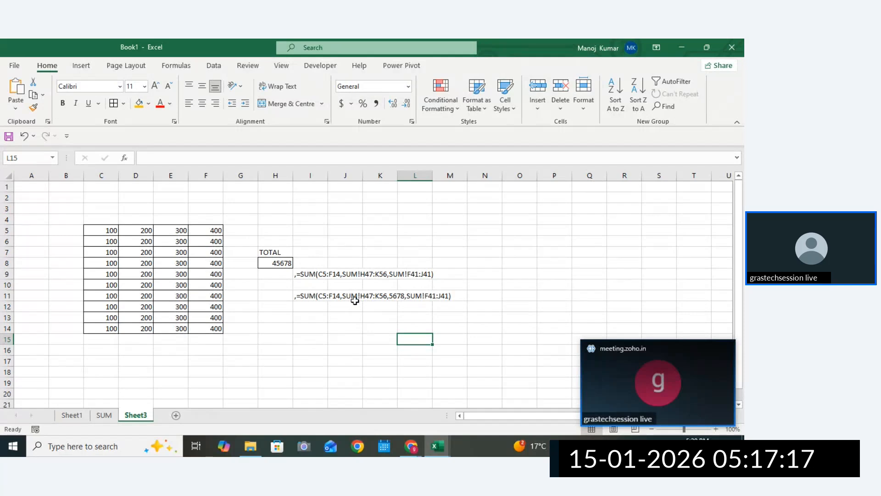
left_click(306, 372)
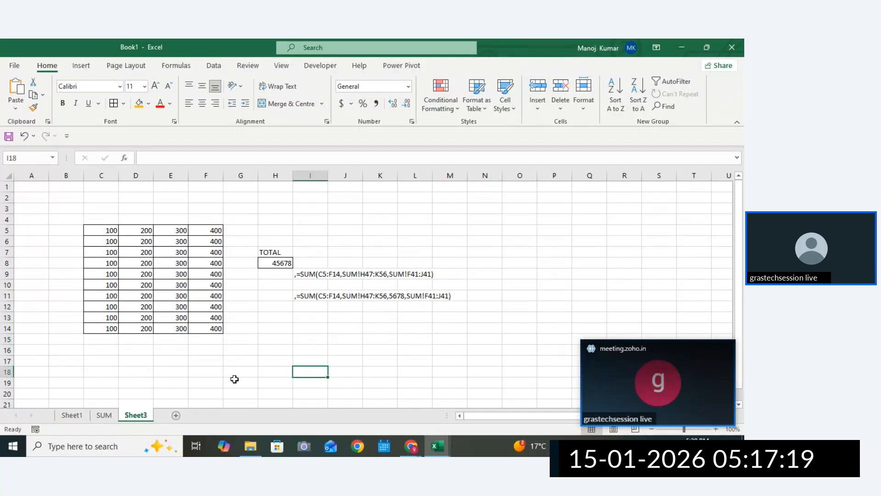
Launch another Excel window and create a blank workbook
left_click(143, 442)
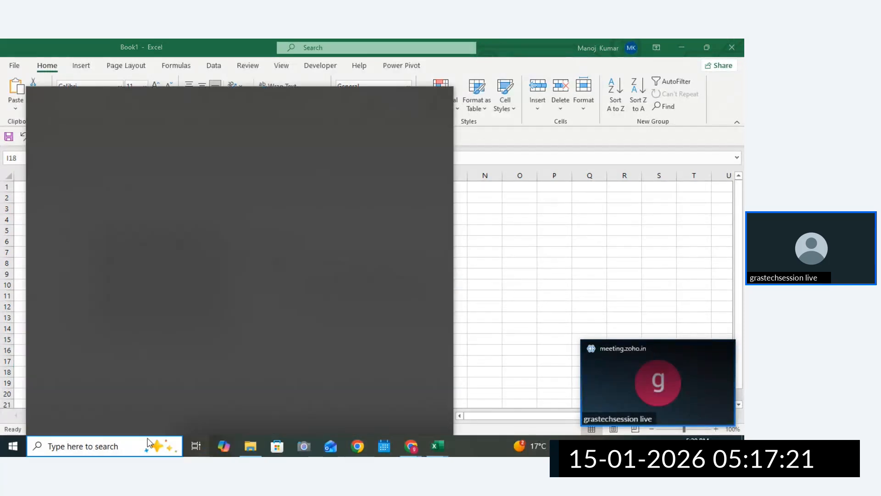
type("EXCEL")
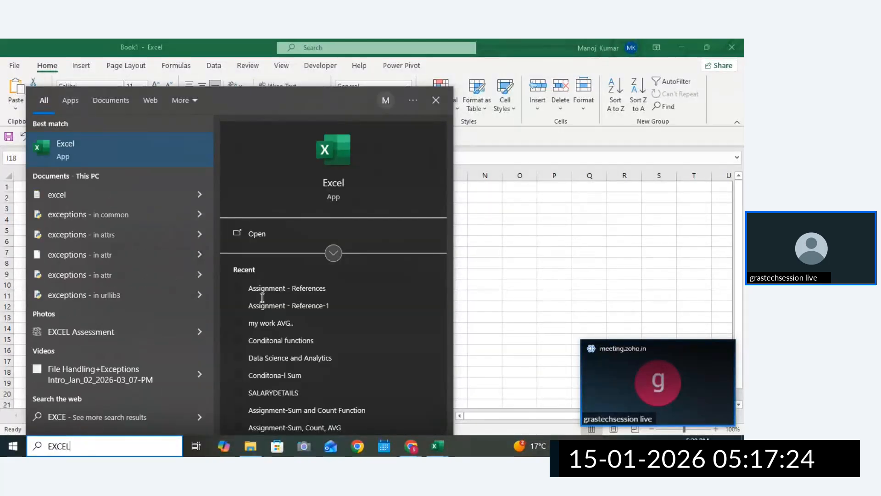
left_click(349, 150)
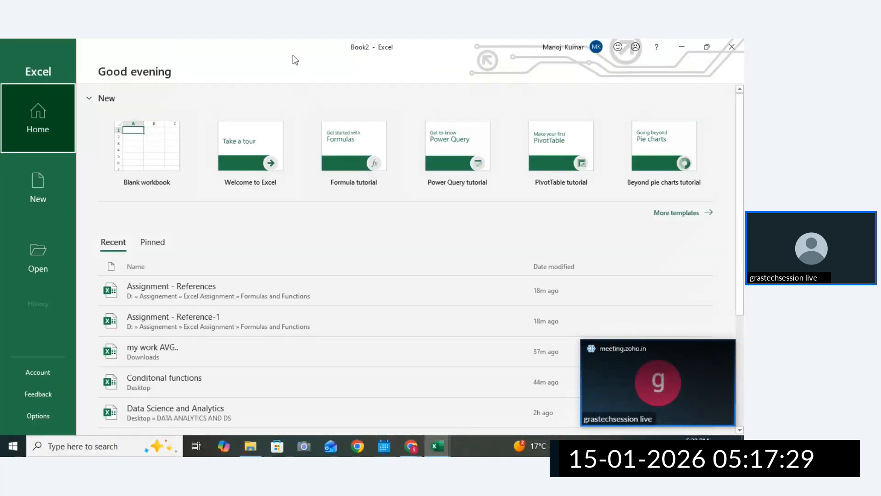
left_click(167, 152)
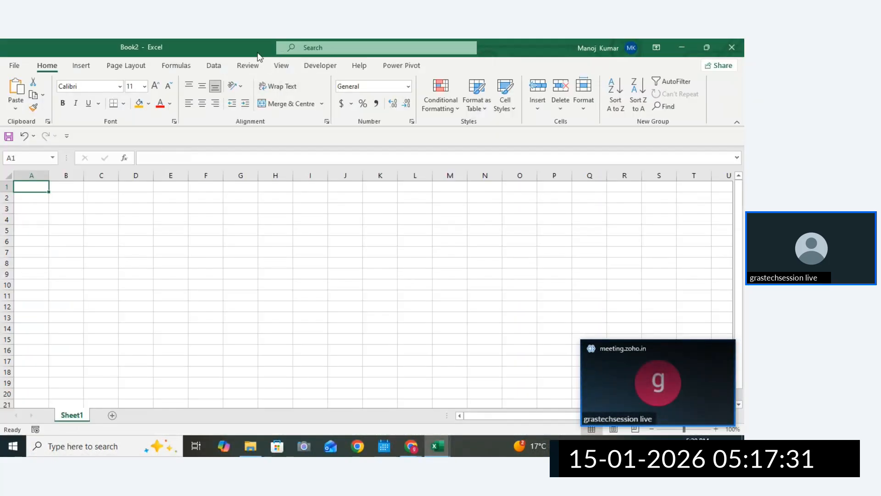
Restore the Book2 window and place it so the number block on Book1's Sheet3 stays visible beside it
double_click(255, 52)
left_click_drag(221, 47, 483, 118)
left_click(353, 345)
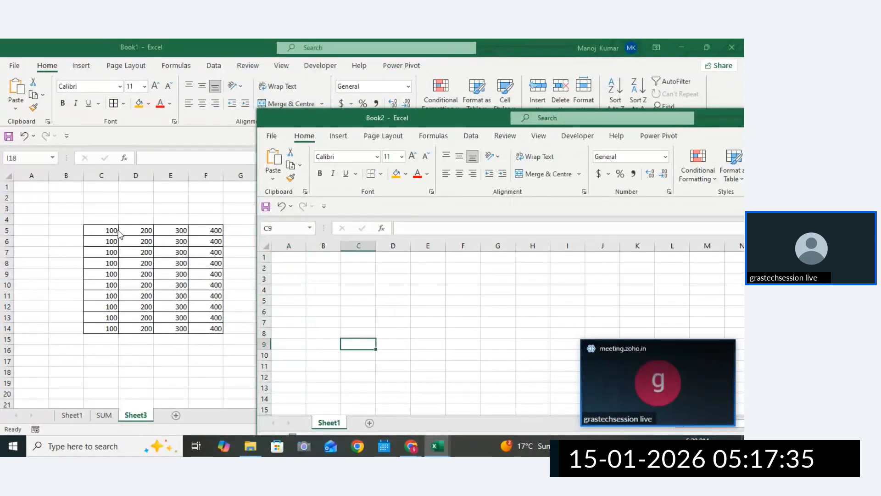
left_click_drag(330, 280, 331, 290)
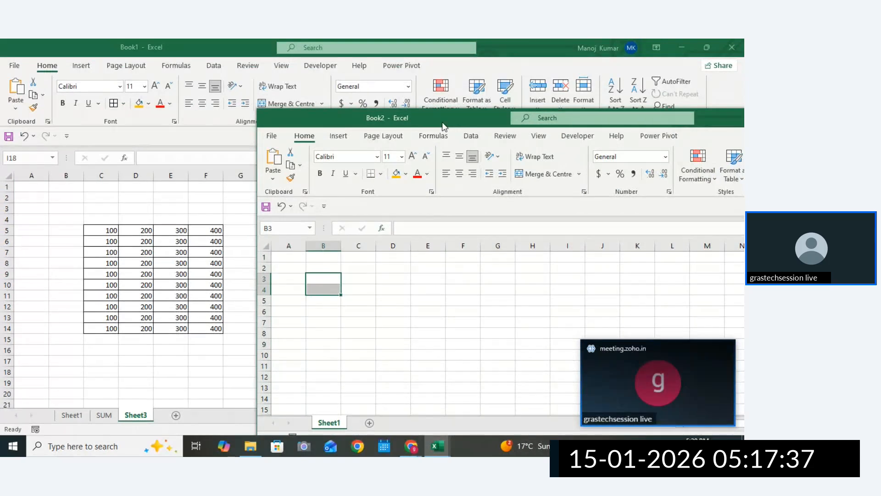
left_click_drag(444, 126, 462, 133)
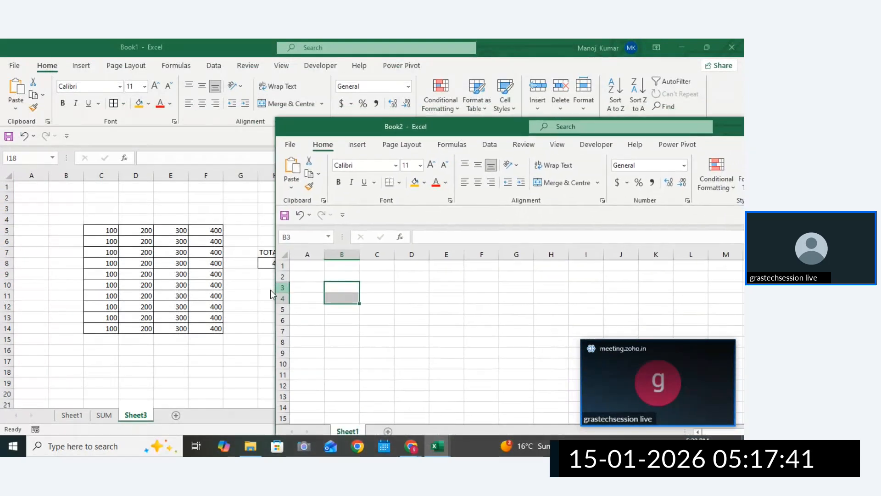
Enter the label TOTAL in B3 of Book2's Sheet1
left_click(334, 285)
type("TOTAL")
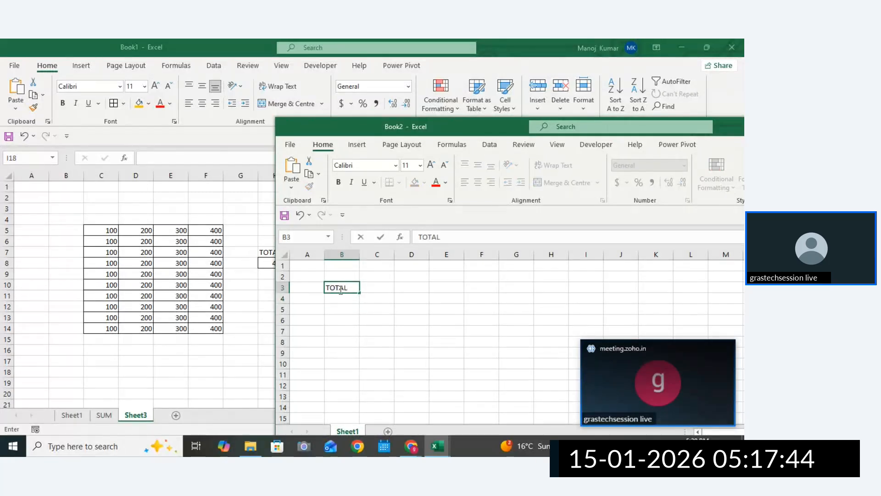
left_click(368, 305)
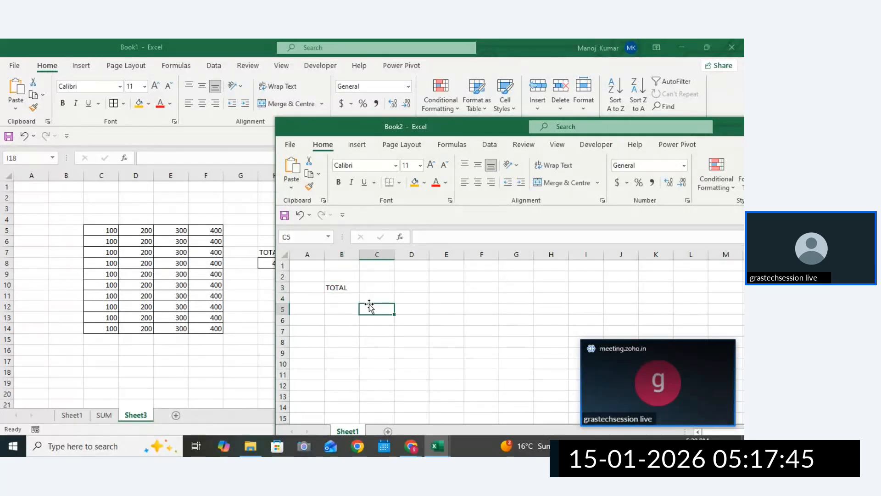
Total Book1's Sheet3 block in C4 of Book2 with =SUM([Book1]Sheet3!$C$5:$F$14)
double_click(372, 299)
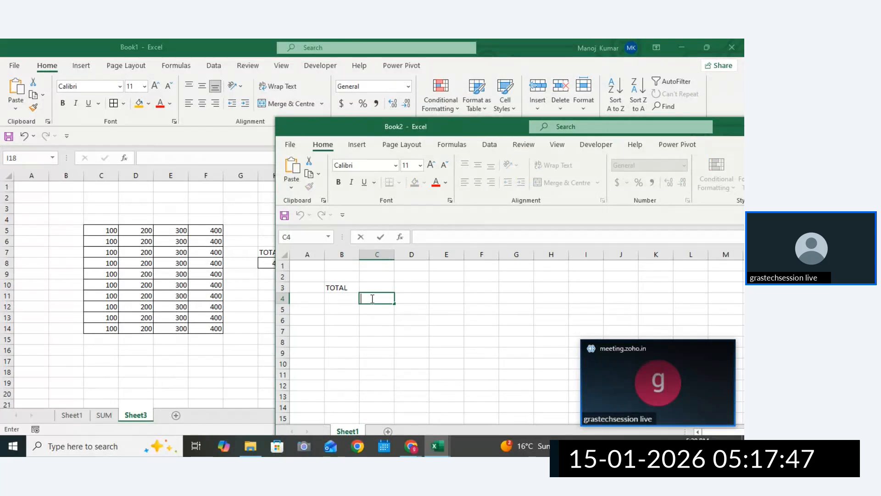
type("=")
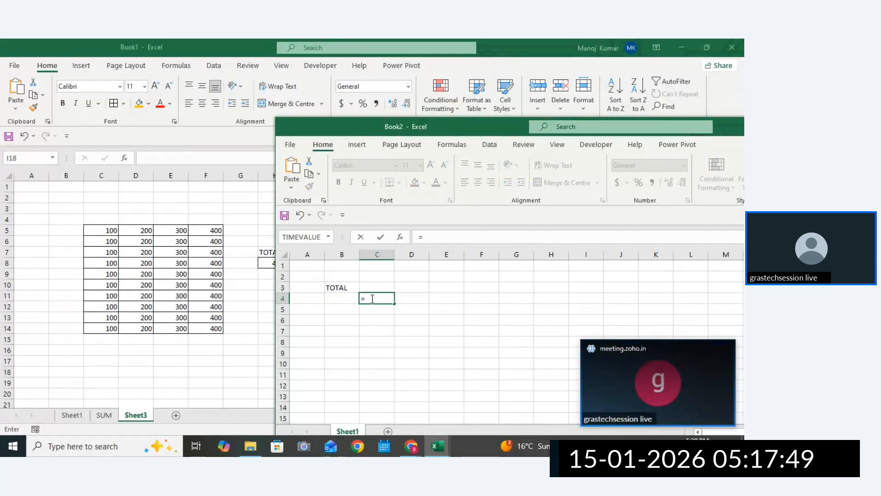
type("SUM(")
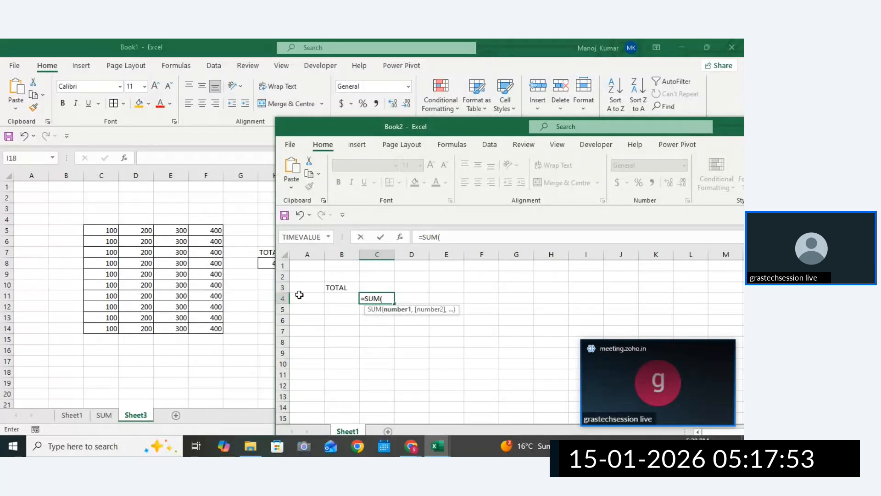
left_click(108, 231)
left_click_drag(108, 230, 217, 330)
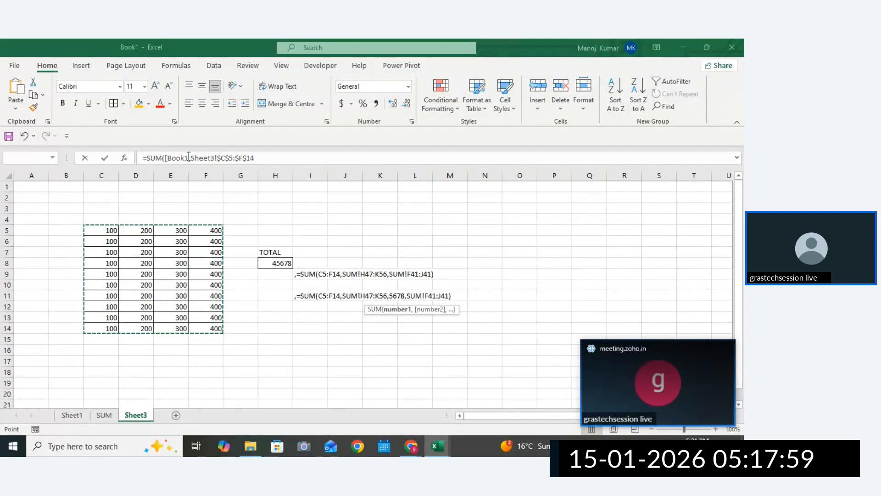
left_click(169, 158)
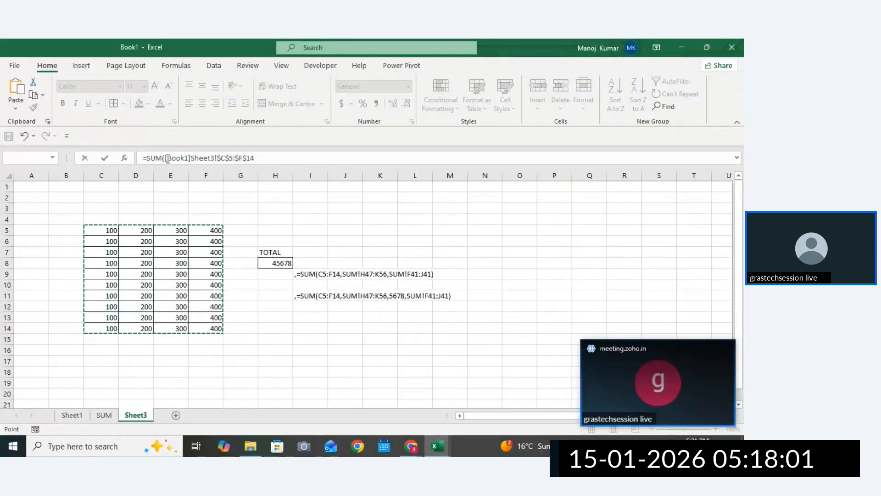
left_click_drag(190, 158, 262, 157)
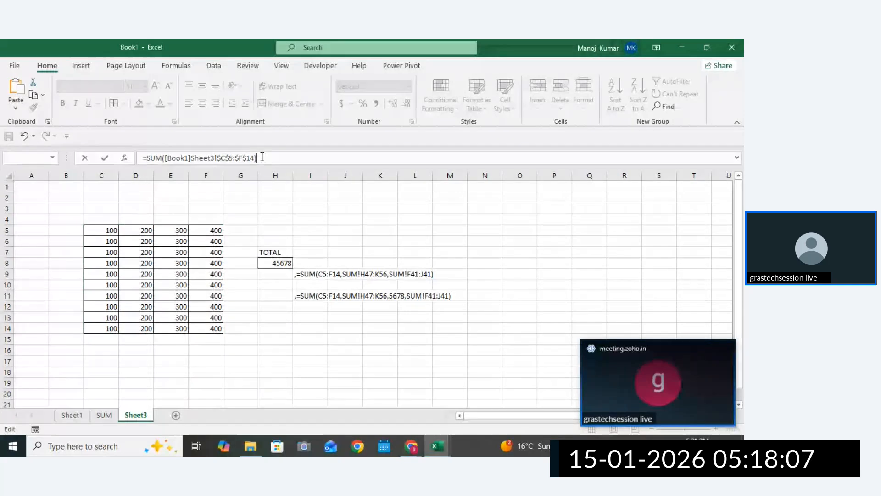
key("Return")
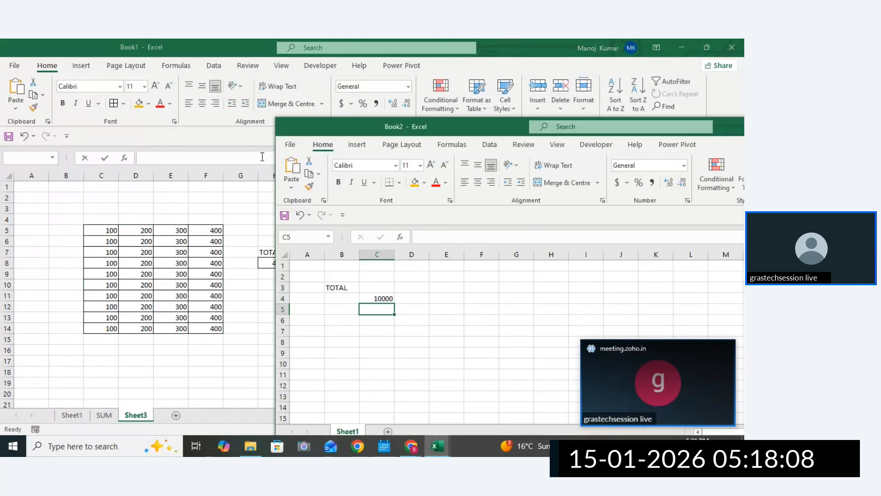
Examine the workbook, sheet and range parts of the C4 formula in Book2 alongside the source block in Book1
left_click(377, 299)
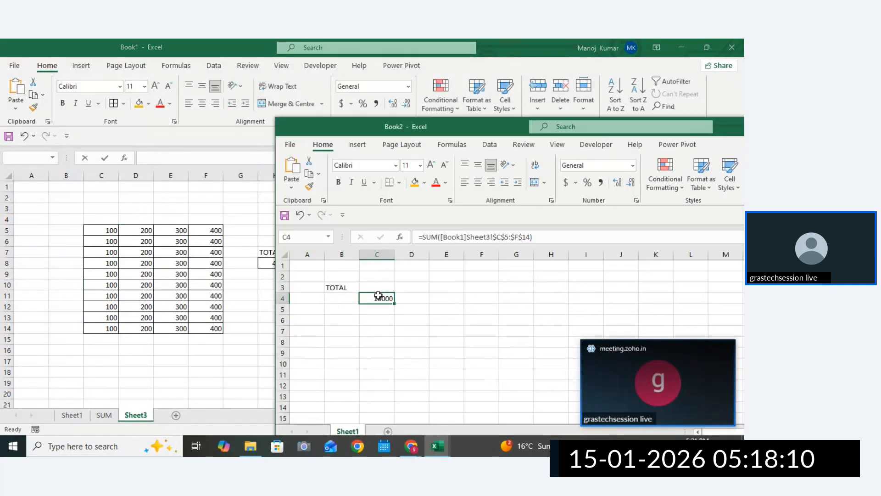
double_click(457, 238)
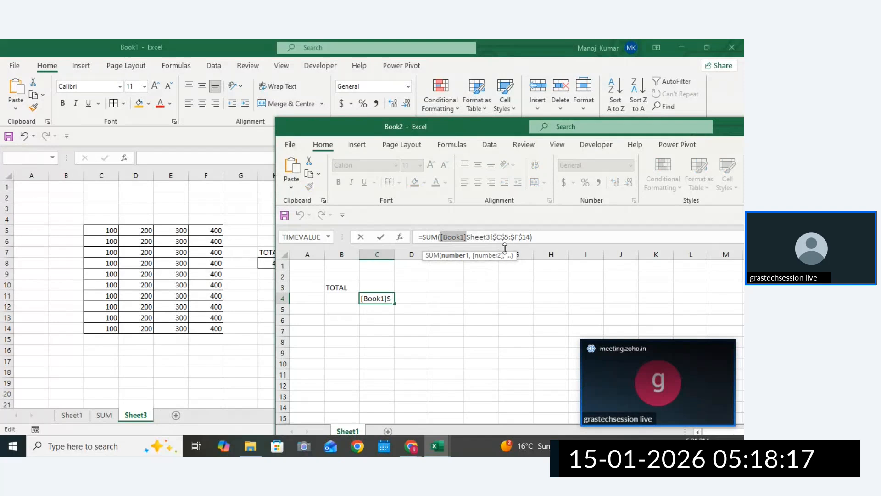
left_click_drag(543, 239, 437, 193)
left_click_drag(441, 126, 441, 214)
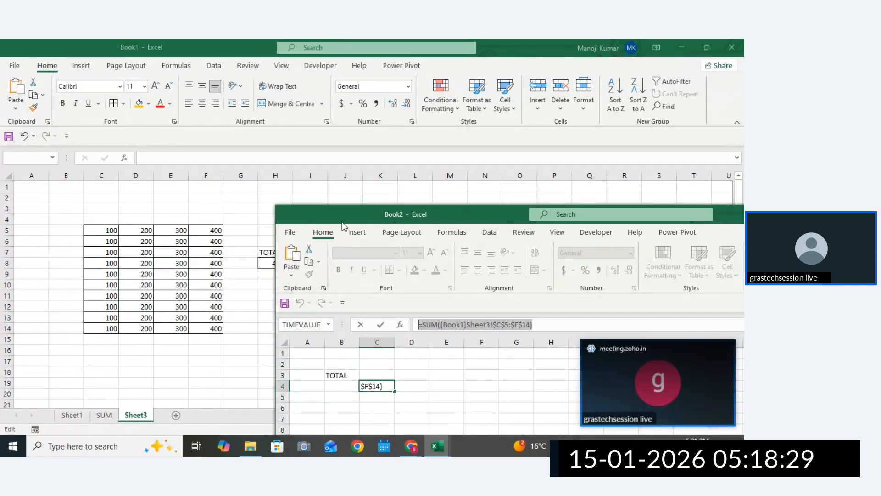
left_click_drag(342, 222, 425, 243)
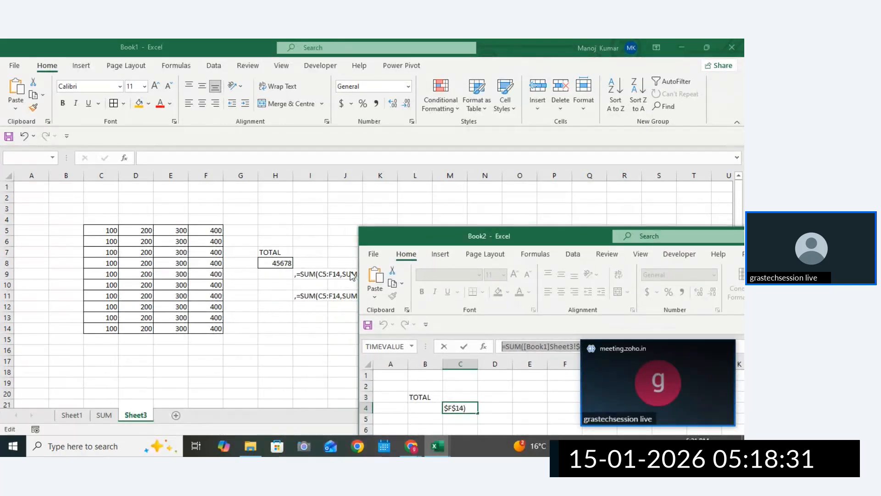
left_click_drag(428, 238, 350, 224)
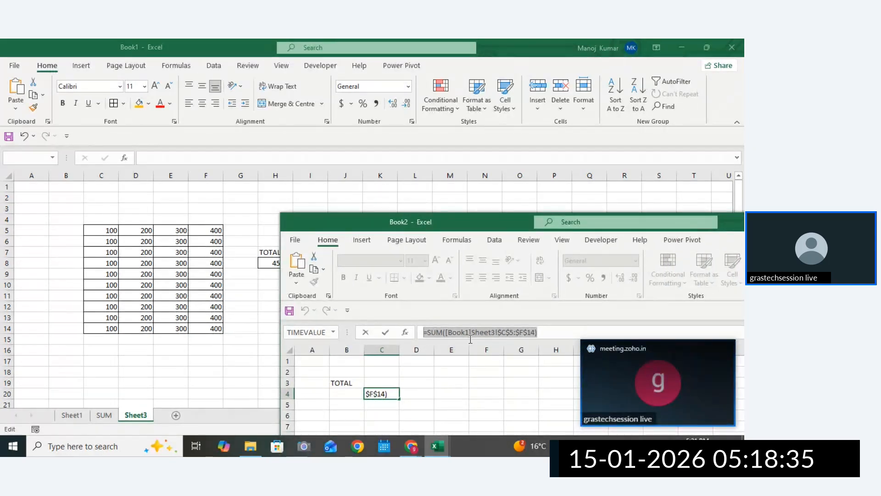
left_click_drag(476, 332, 449, 333)
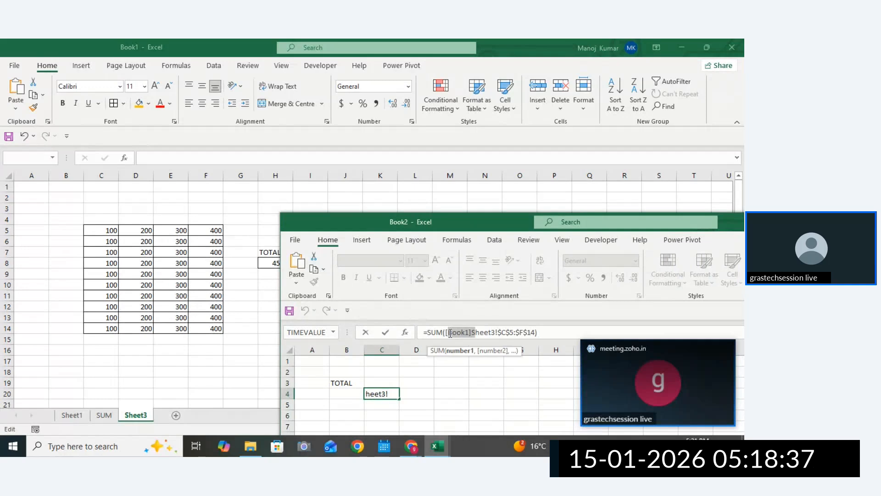
key("Return")
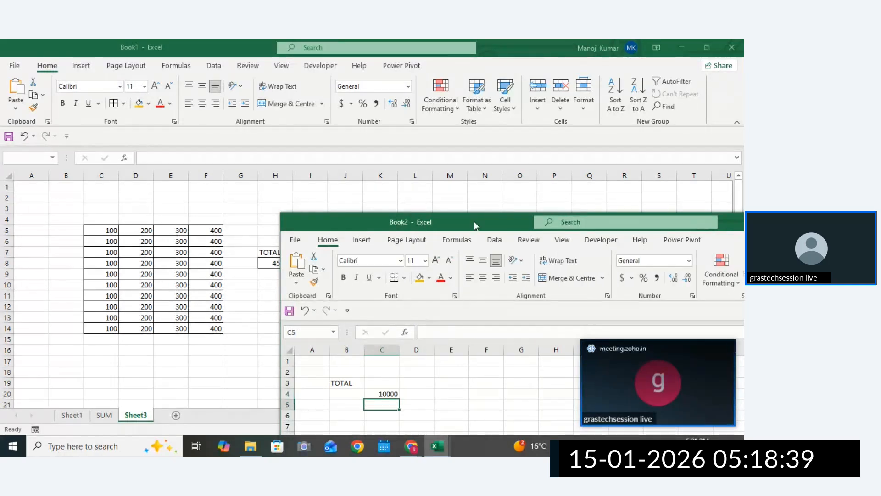
Save Book1 to the Desktop as an Excel workbook named AGG FUNCTIONS
left_click(259, 244)
left_click(373, 209)
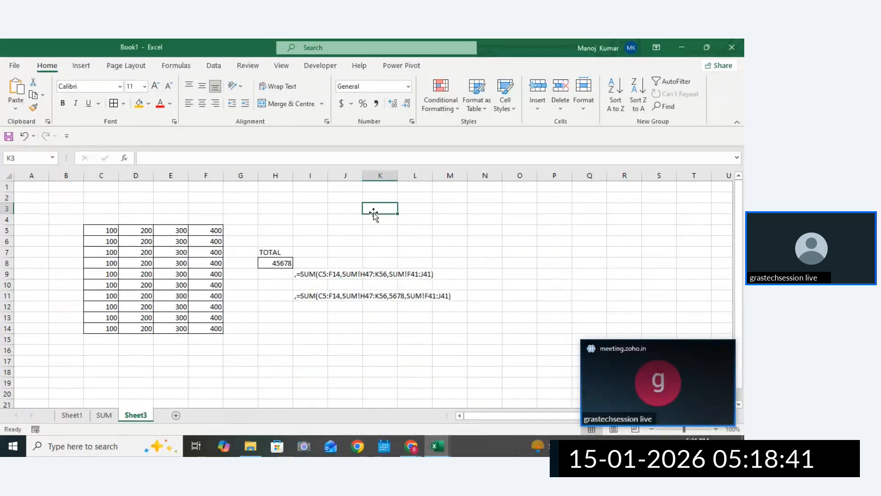
left_click(16, 69)
left_click(41, 212)
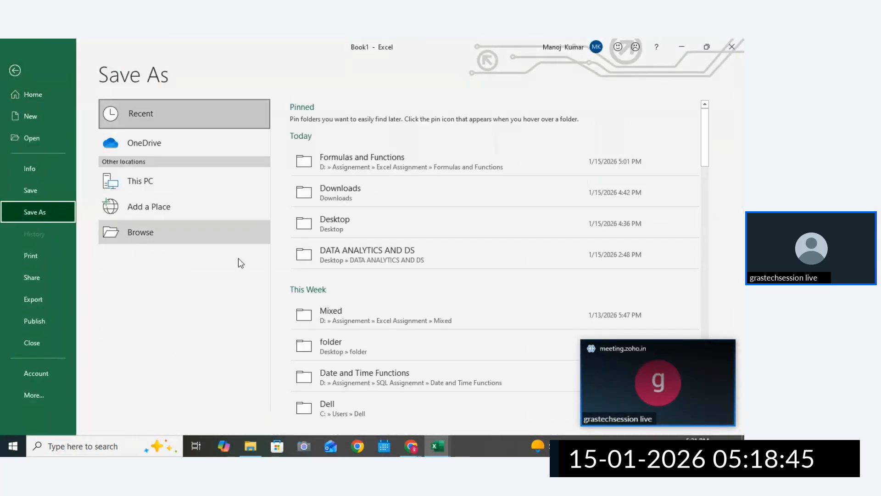
left_click(373, 223)
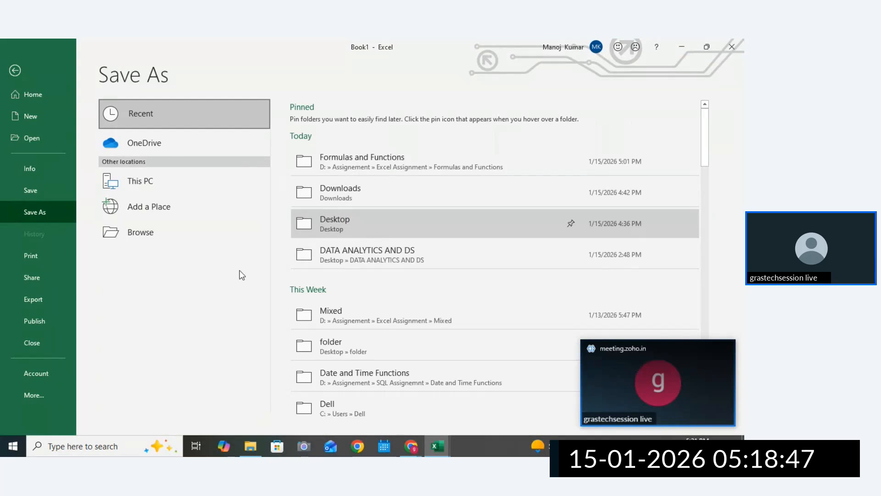
type("a")
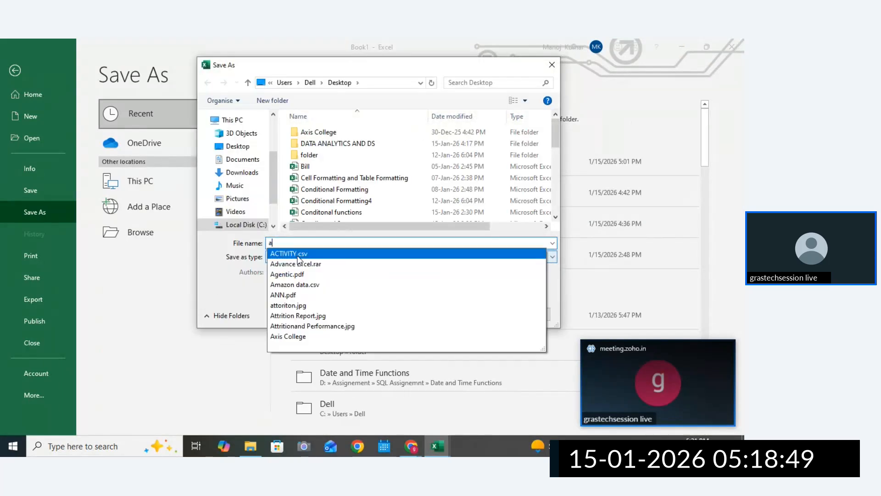
type("ggr")
key("BackSpace")
key("BackSpace")
key("BackSpace")
key("BackSpace")
type("A")
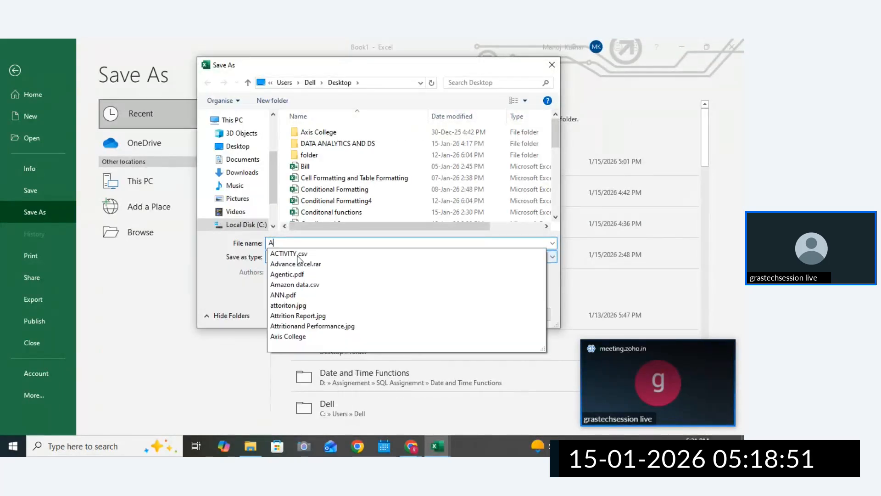
type("GG FU")
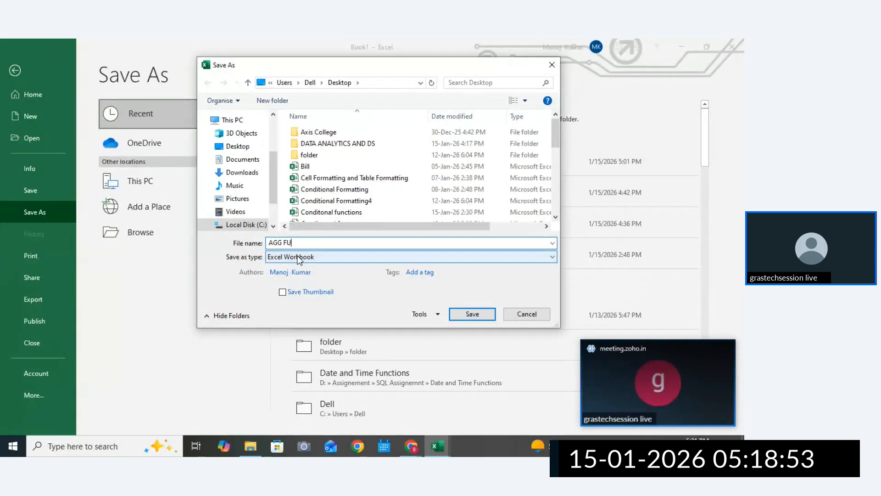
type("NCTIONS")
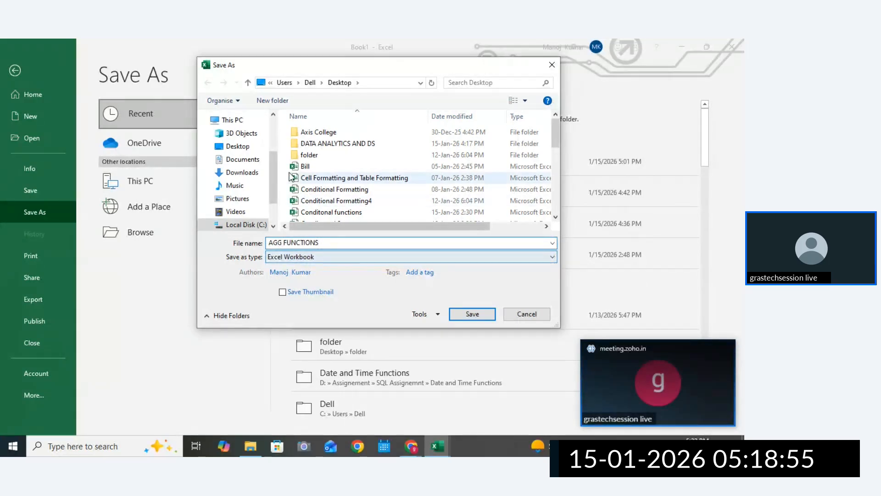
left_click(227, 146)
left_click(465, 314)
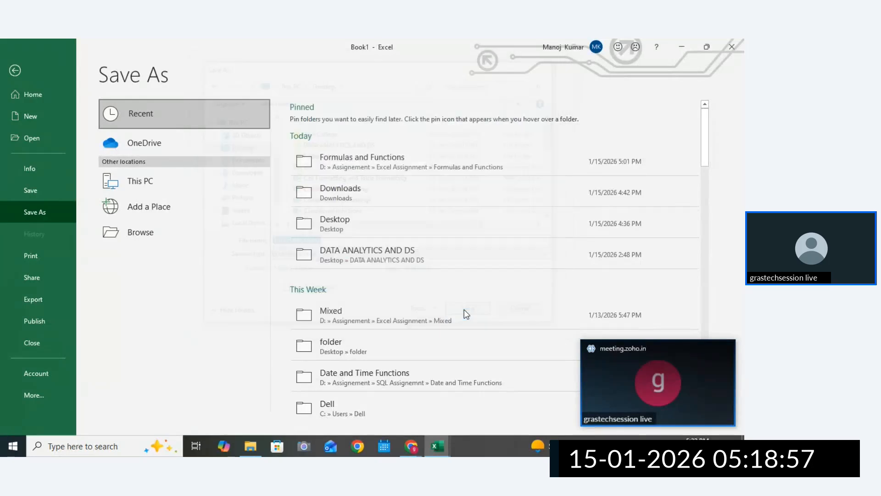
Place the Book2 window over AGG FUNCTIONS and examine the workbook name inside the C4 formula
mouse_move(438, 445)
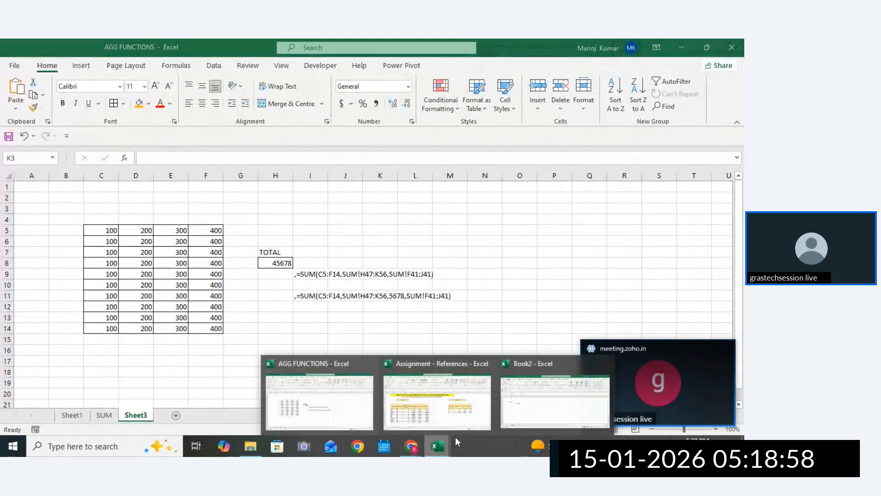
left_click(352, 403)
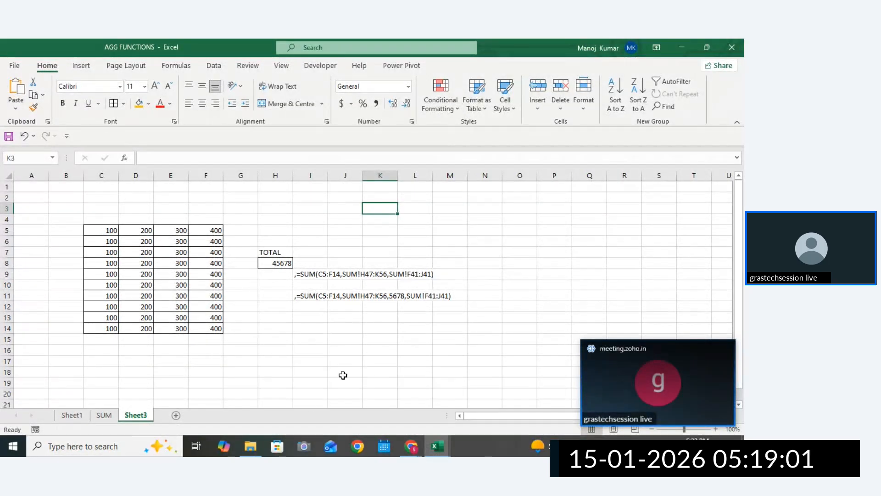
left_click(438, 445)
left_click(527, 412)
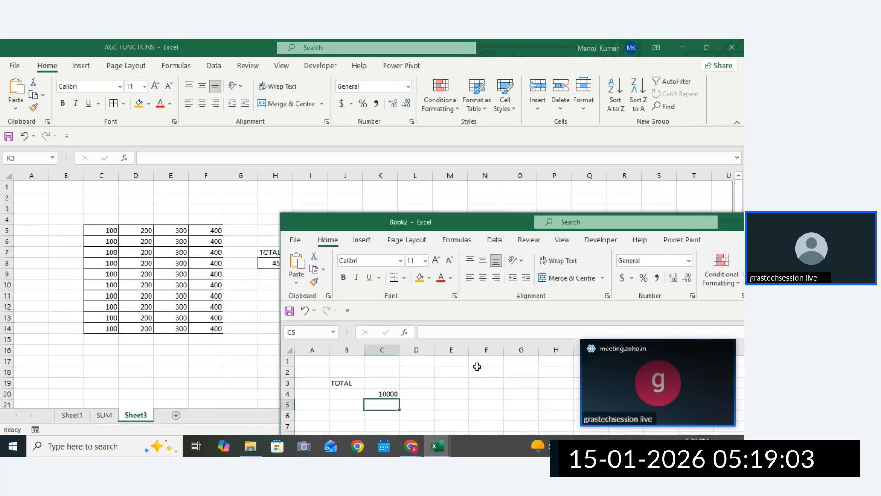
left_click(484, 371)
left_click_drag(491, 222, 411, 173)
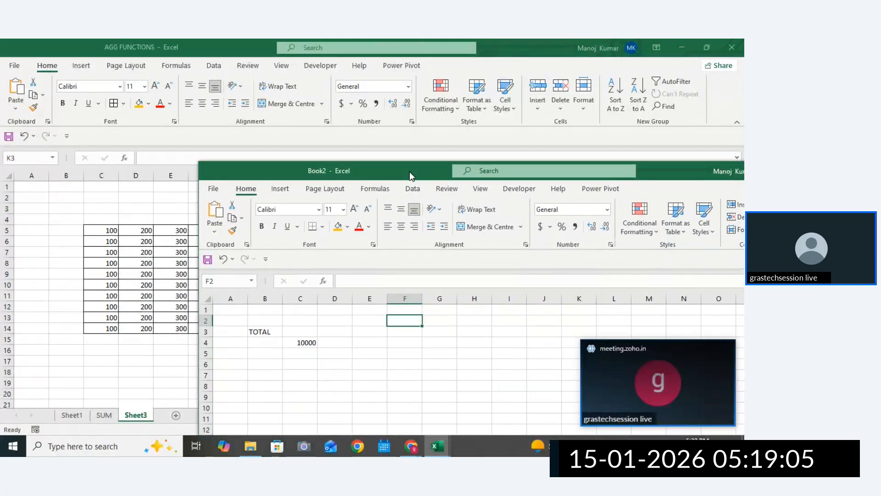
double_click(313, 345)
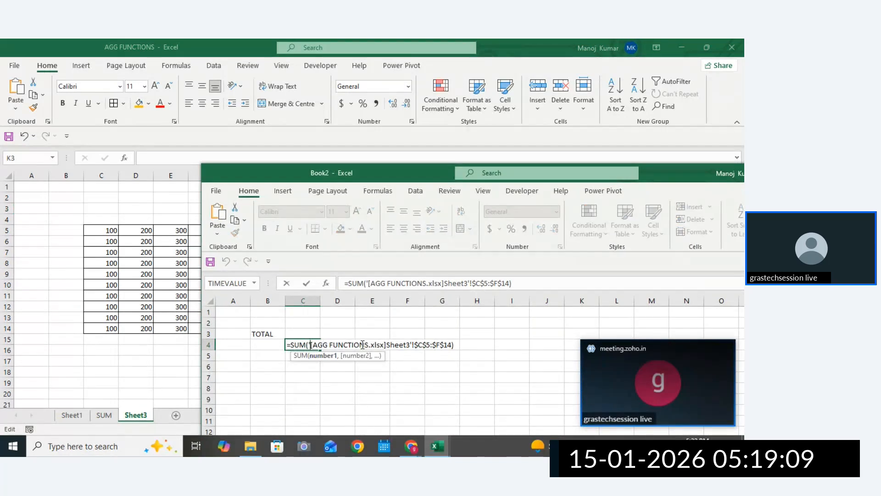
left_click_drag(368, 344, 310, 344)
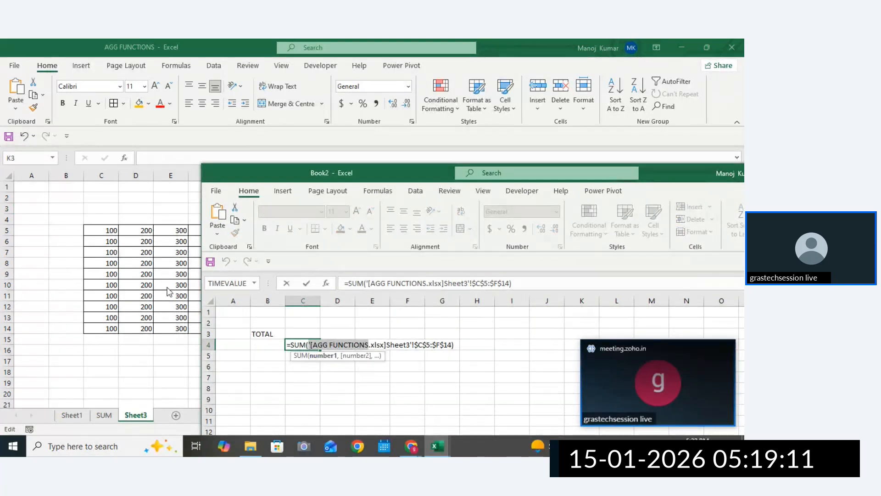
Maximize Book2 and record C4's formula as comma-prefixed text in F5: ,=SUM('[AGG FUNCTIONS.xlsx]Sheet3'!$C$5:$F$14)
double_click(423, 172)
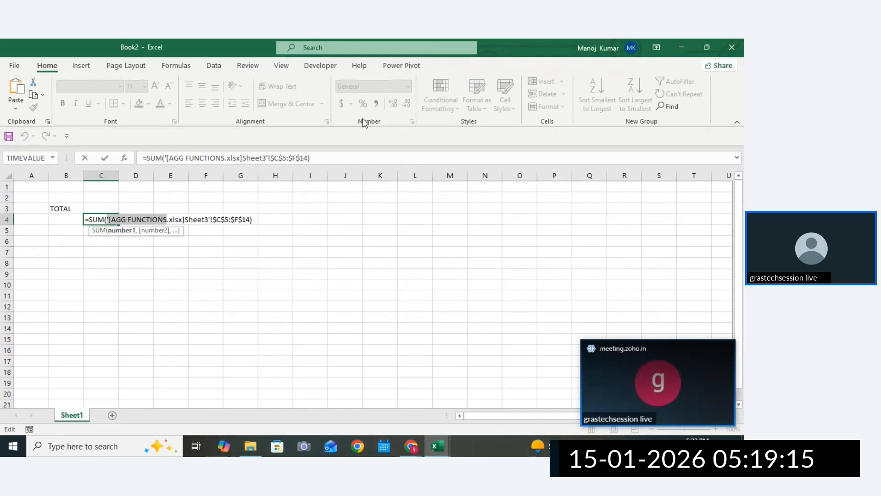
left_click_drag(86, 219, 255, 219)
key("Return")
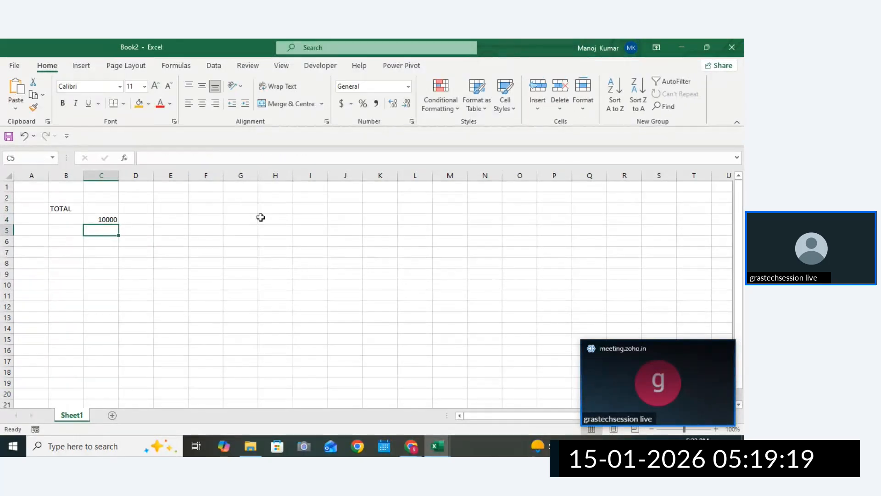
left_click(198, 233)
type(",")
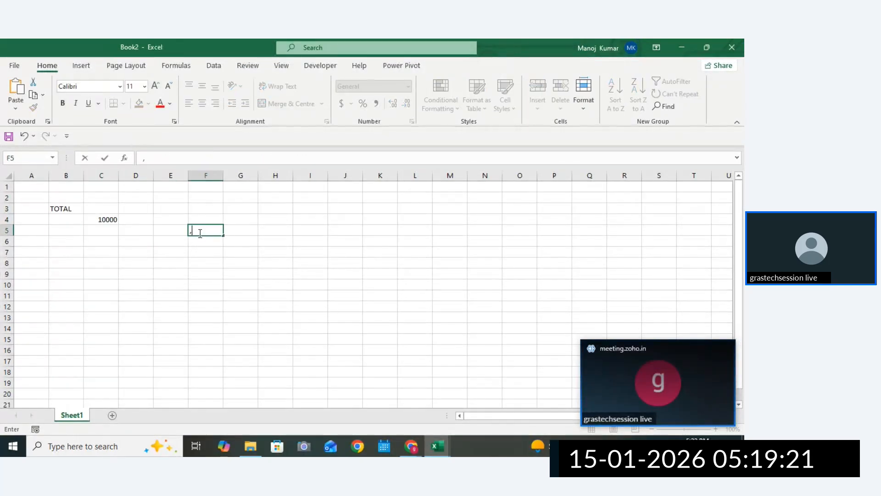
type("=SUM('[AGG FUNCTIONS.xlsx]Sheet3'!$C$5:$F$14)")
left_click(196, 354)
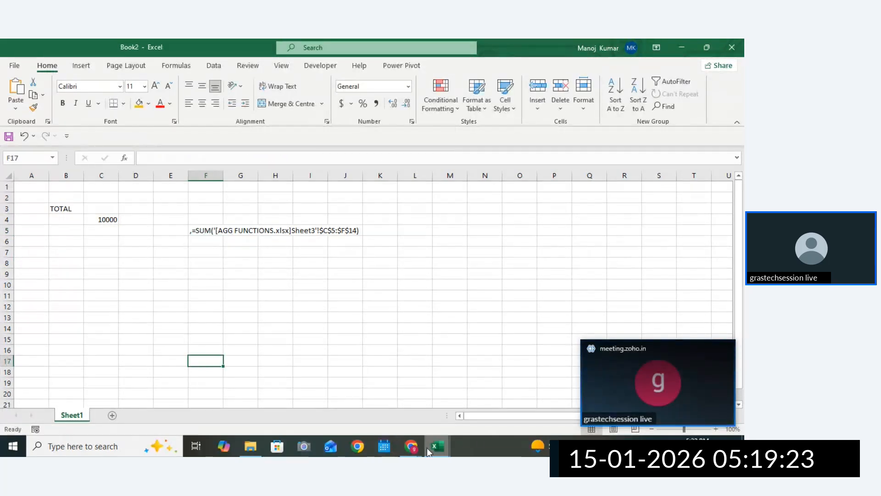
Review the number block on Sheet3 of AGG FUNCTIONS, close that workbook and return to Book2
mouse_move(438, 446)
left_click(339, 400)
left_click(376, 253)
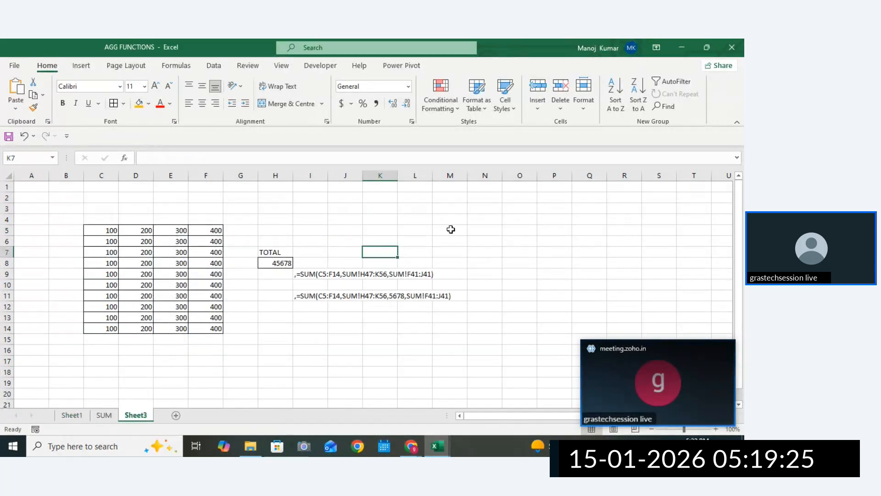
left_click(453, 227)
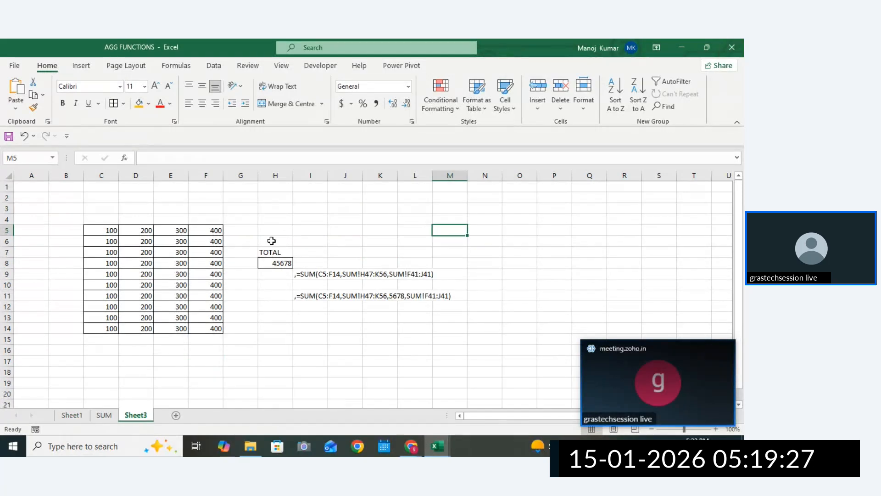
left_click_drag(117, 231, 205, 337)
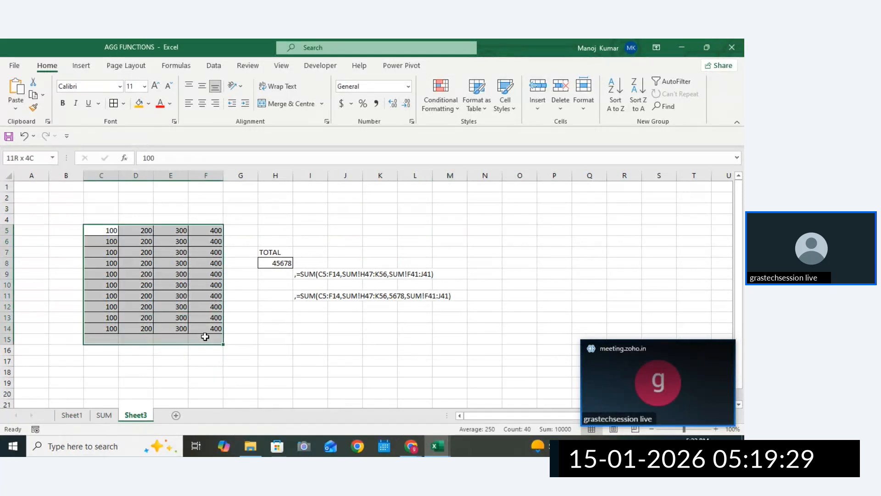
left_click(232, 327)
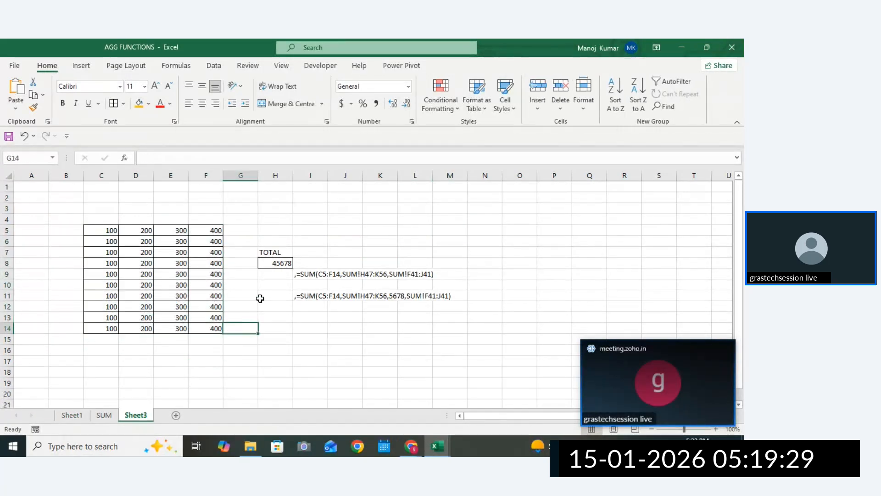
left_click(732, 47)
left_click(310, 274)
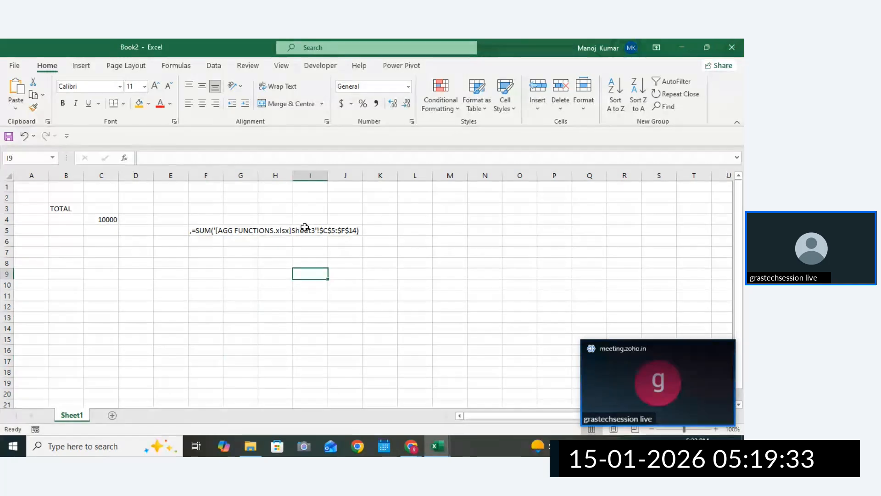
Apply All Borders to the total cell C4 in Book2
left_click(103, 217)
left_click(124, 104)
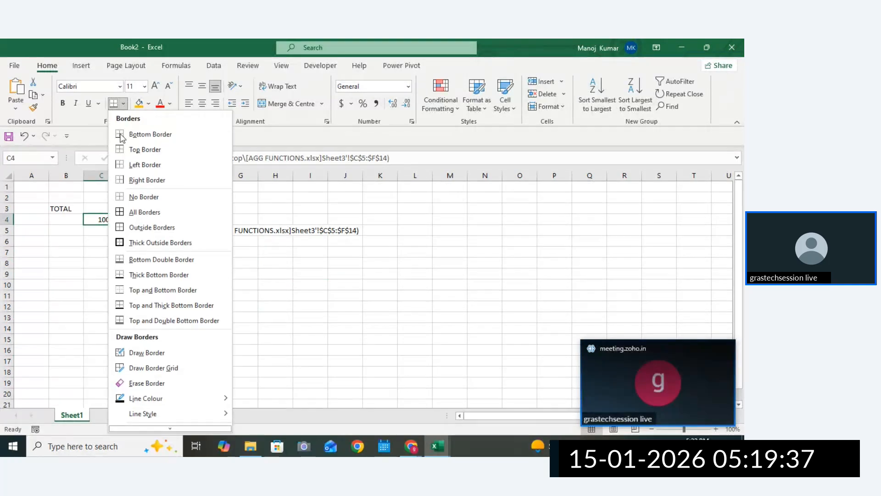
left_click(122, 212)
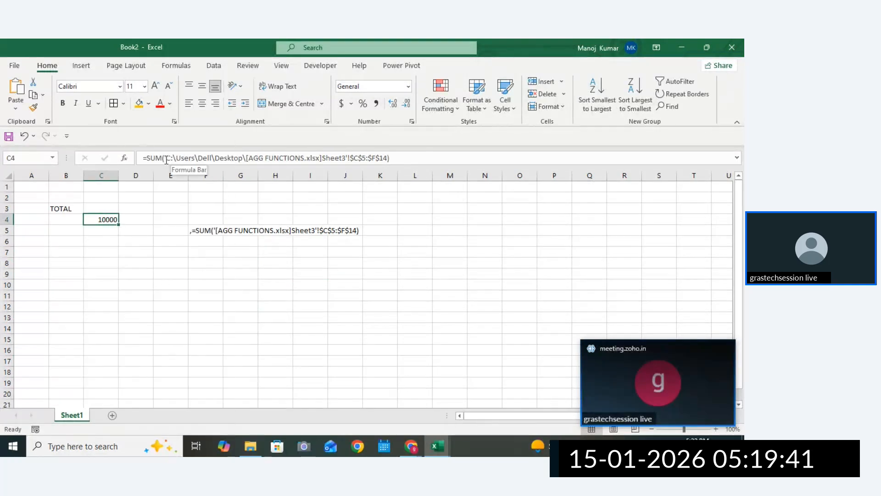
Examine the folder path, workbook, sheet and range parts of the full C4 formula in Book2
left_click_drag(165, 158, 390, 159)
left_click(391, 158)
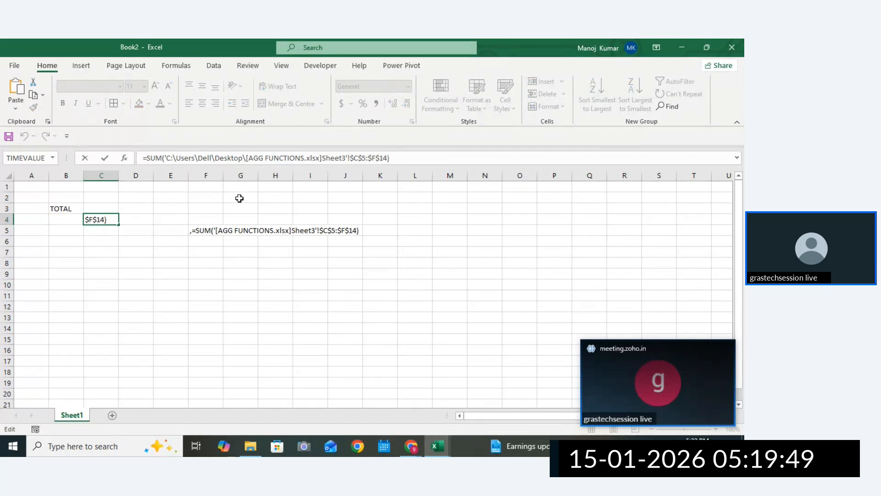
left_click_drag(166, 158, 389, 158)
left_click(184, 158)
left_click(223, 157)
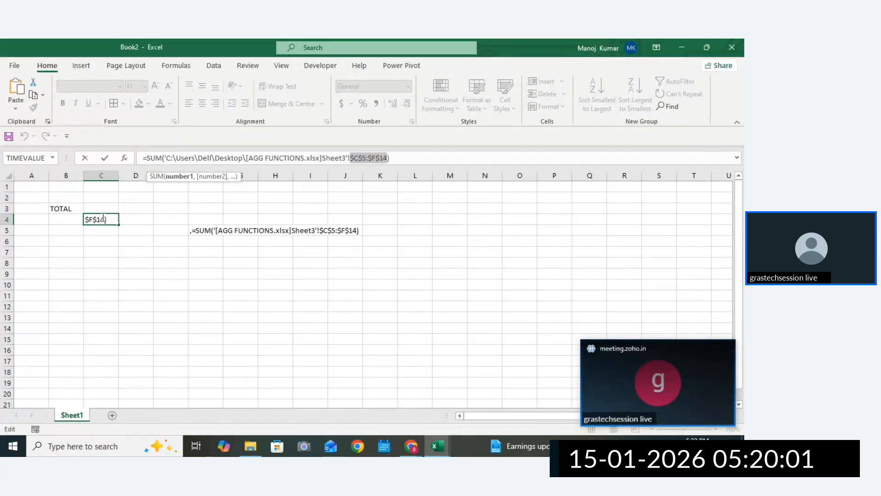
Clear the open windows, move the AGG FUNCTIONS file below Conditonal functions on the desktop, and return to Book2
mouse_move(433, 444)
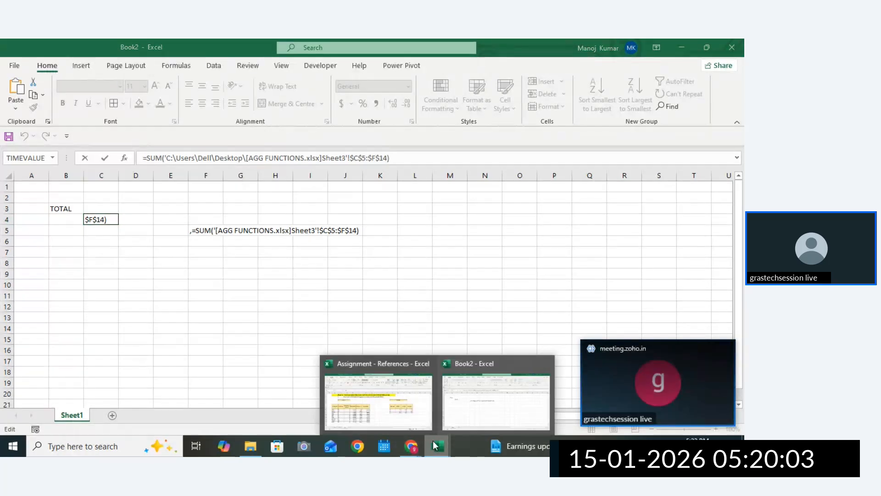
left_click(374, 397)
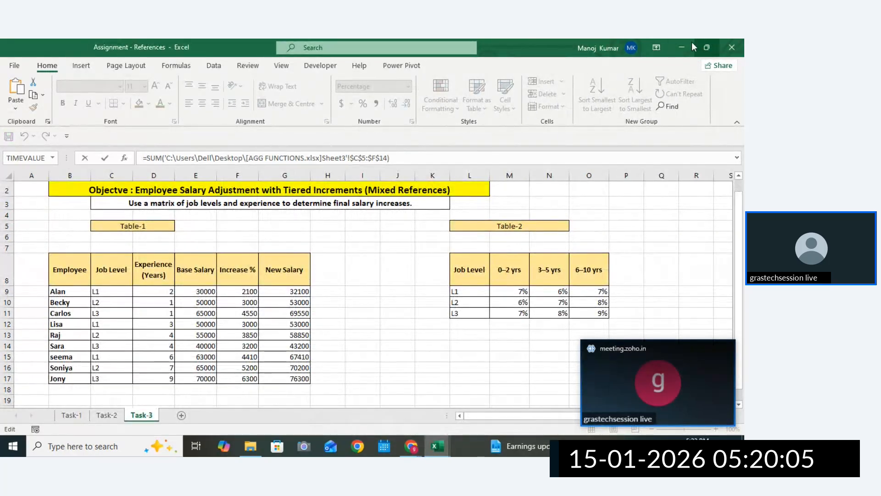
left_click(679, 40)
left_click(679, 44)
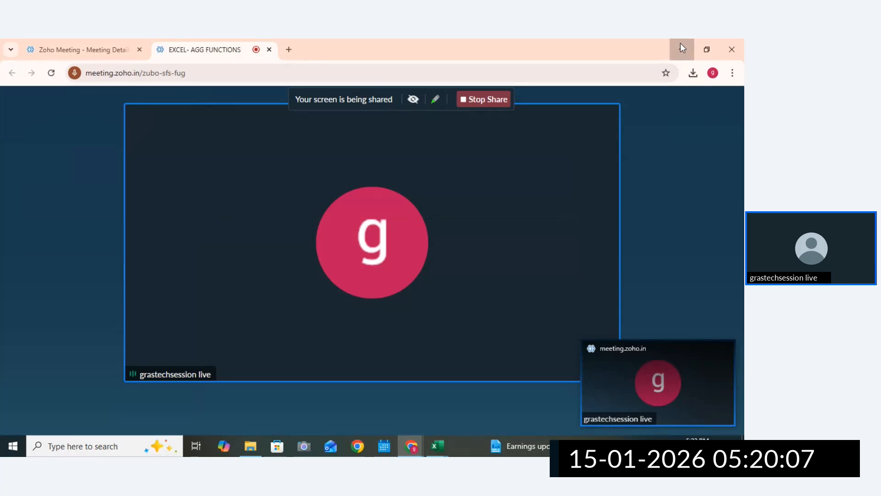
left_click(681, 45)
left_click(677, 47)
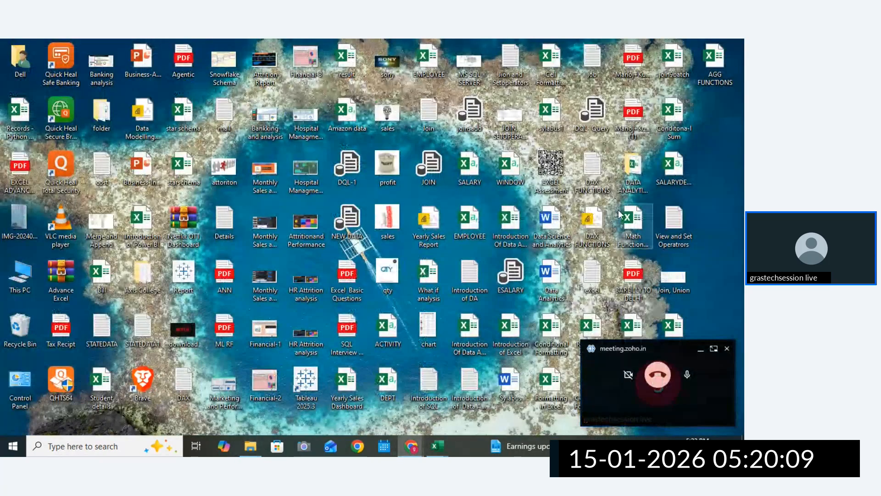
left_click(701, 352)
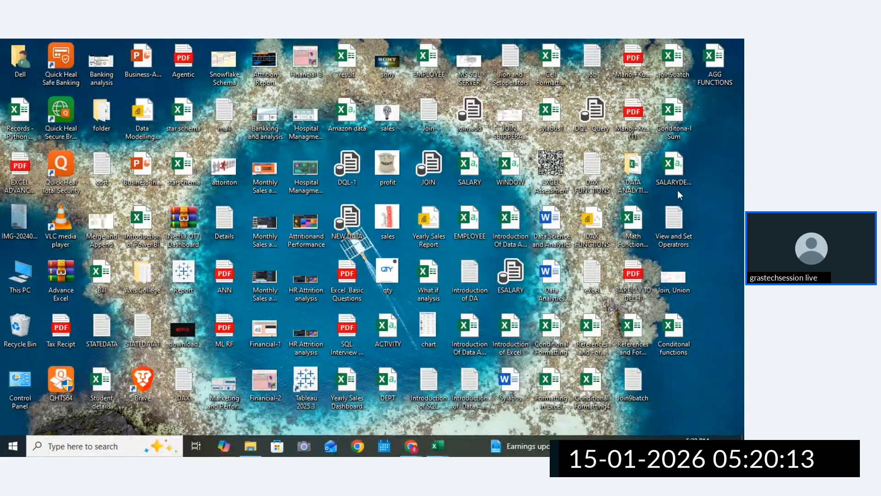
left_click_drag(704, 69, 680, 375)
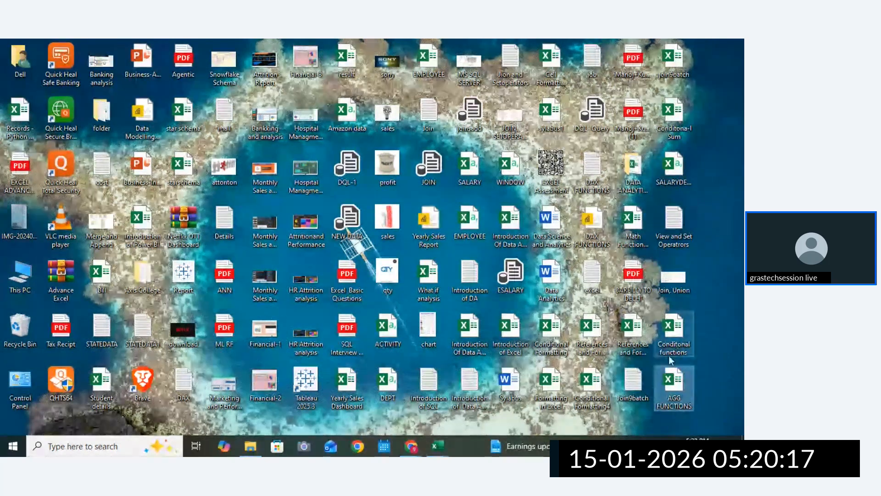
mouse_move(438, 446)
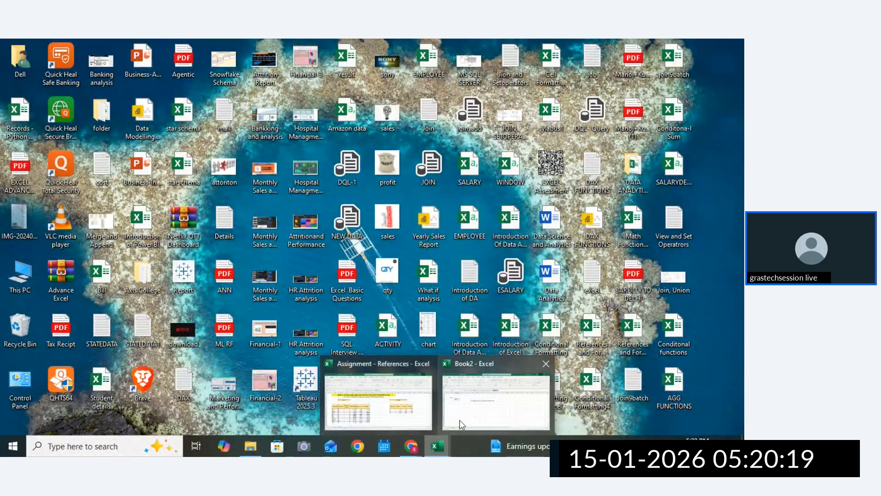
left_click(464, 407)
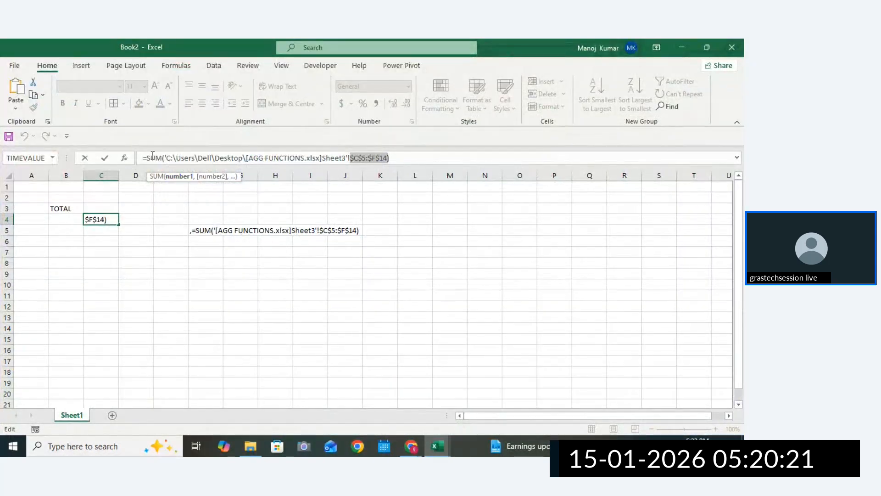
Review the complete external SUM formula in C4 and close the Book2 workbook
left_click_drag(147, 158, 391, 158)
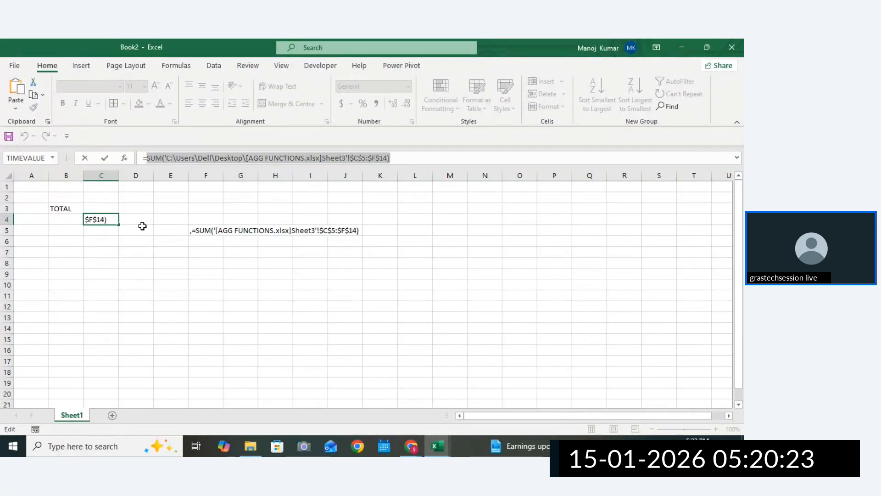
key("Return")
left_click(97, 219)
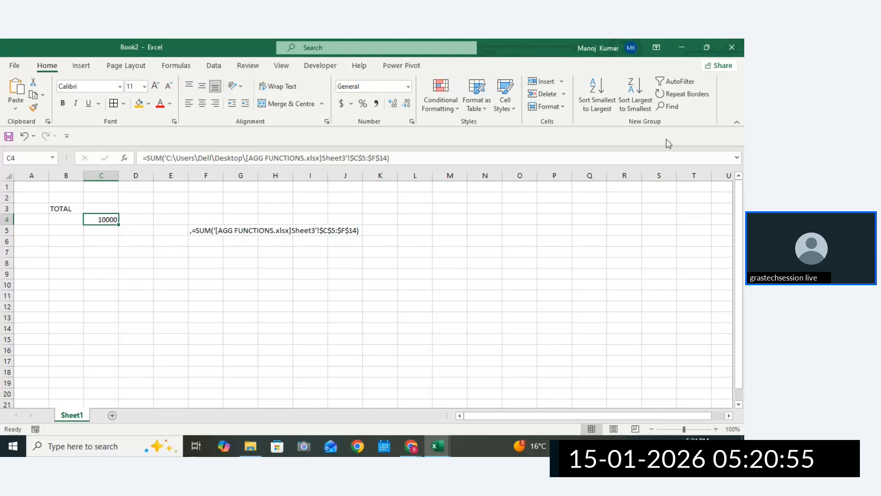
left_click(732, 51)
left_click(377, 255)
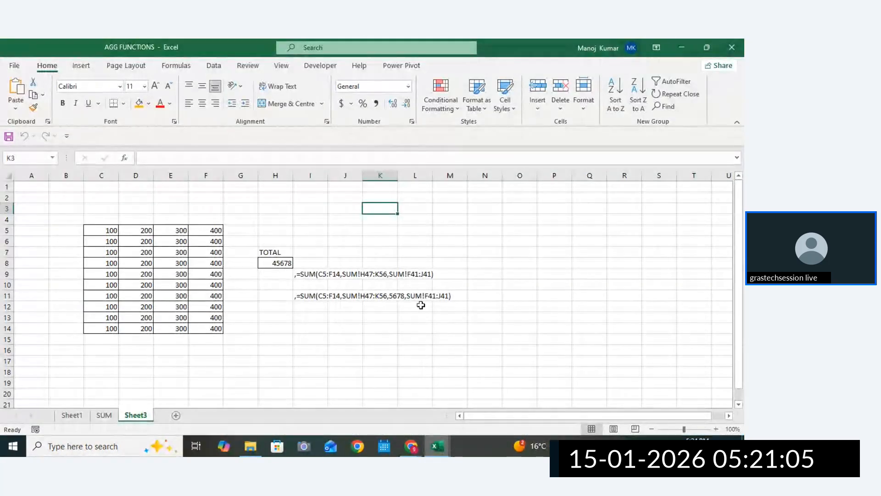
Add a new worksheet after Sheet3 in AGG FUNCTIONS and merge and centre cells C1:Q1 on it
left_click(104, 415)
left_click(136, 415)
left_click(176, 415)
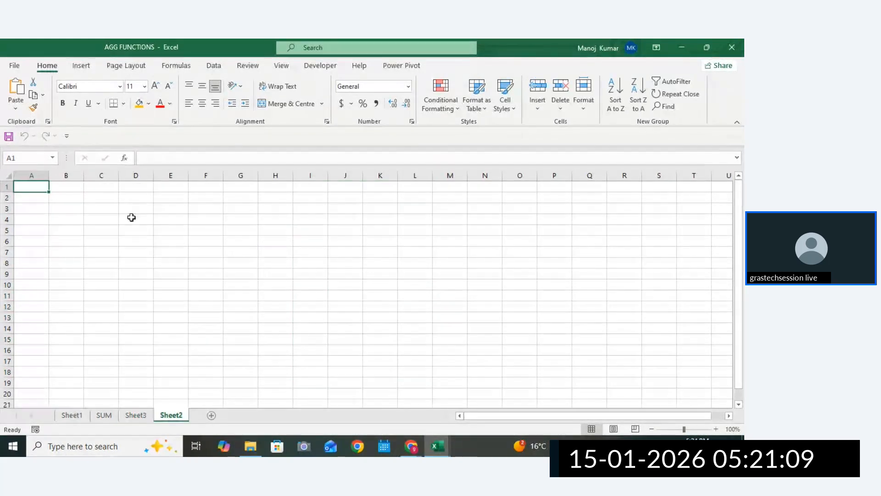
left_click_drag(108, 197, 513, 201)
left_click(415, 197)
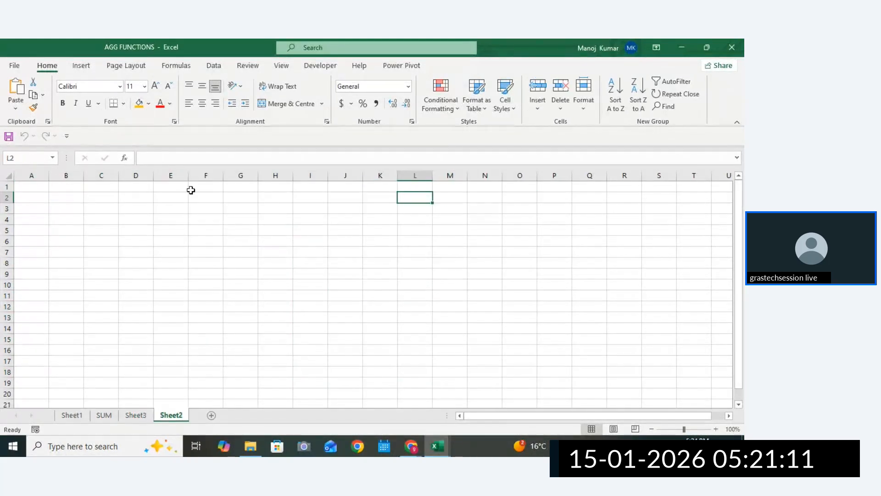
left_click_drag(115, 187, 590, 188)
left_click(302, 105)
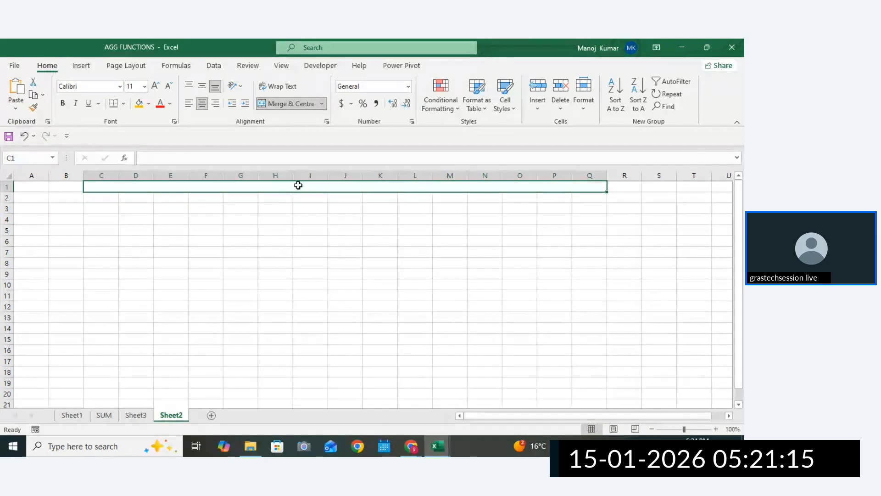
Enter the heading Count Functions in the merged cell C1
type("coUNT")
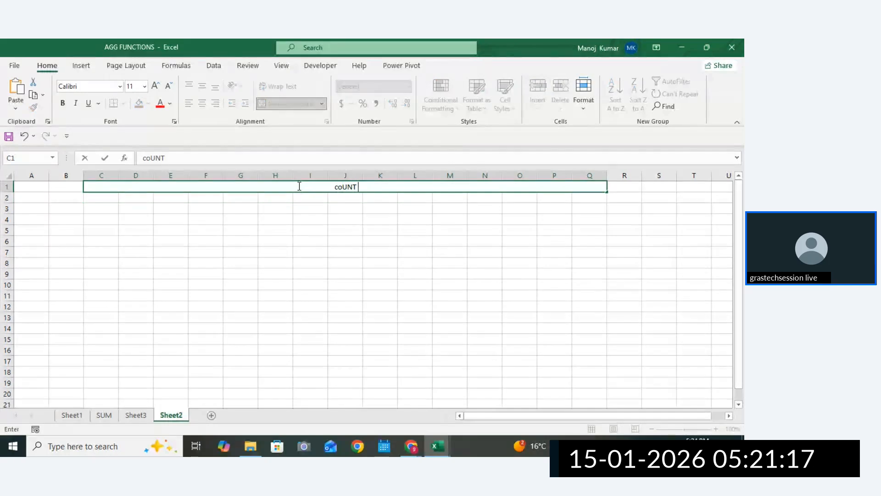
key("BackSpace")
key("BackSpace")
key("BackSpace")
key("BackSpace")
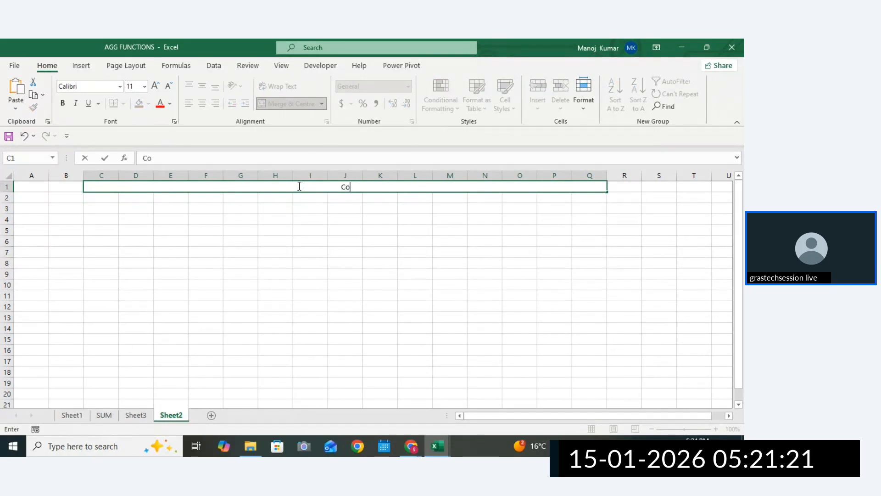
type("Count Fun tuins")
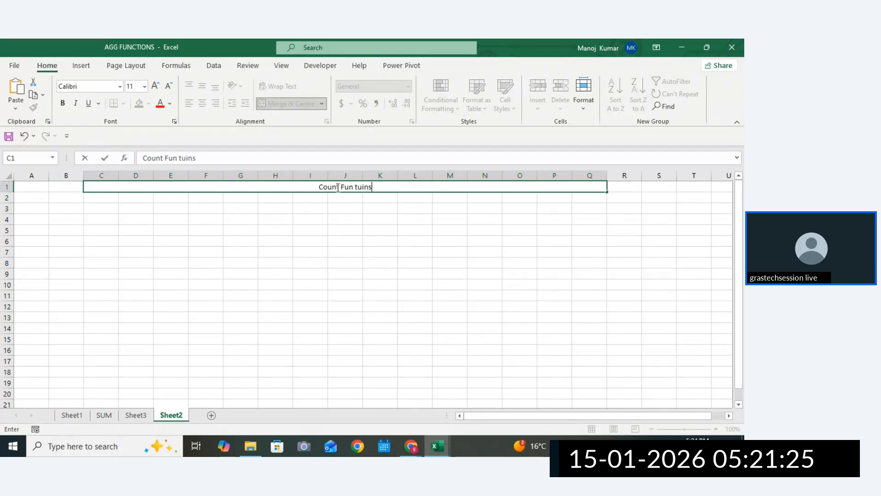
key("BackSpace")
key("BackSpace")
key("BackSpace")
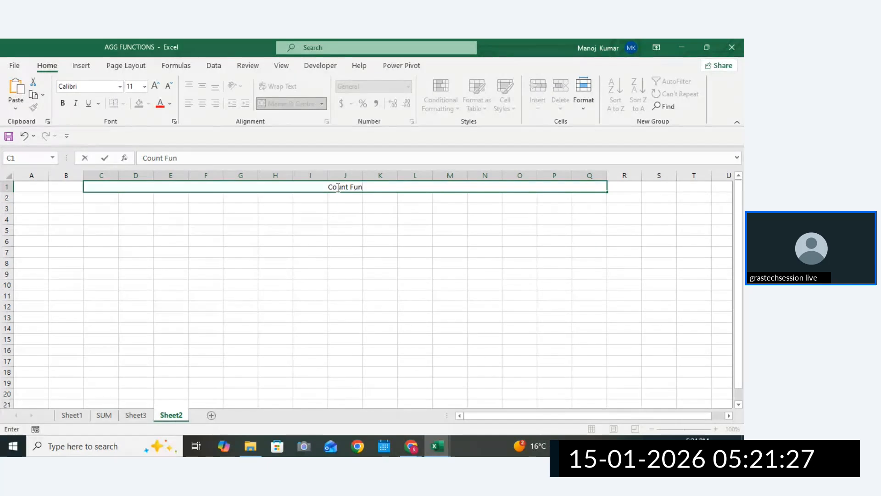
type("ctions")
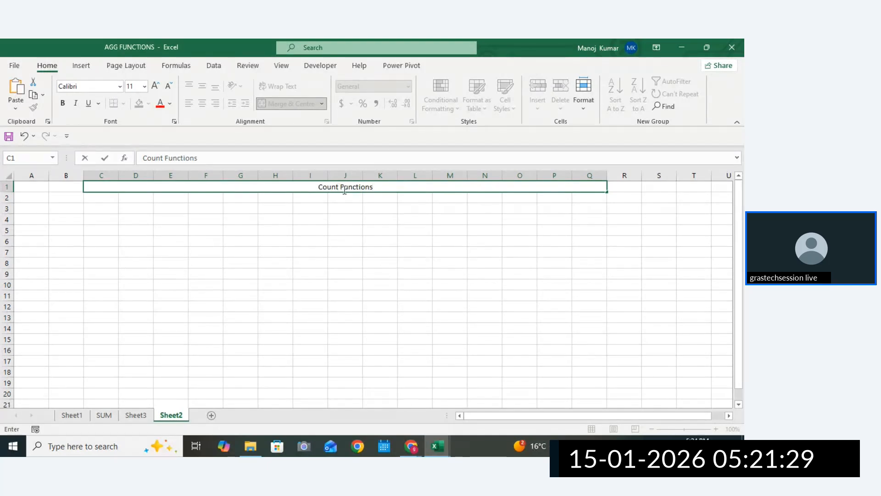
left_click(351, 199)
Format the Count Functions heading with an orange fill, font size 18 and bold
left_click(366, 186)
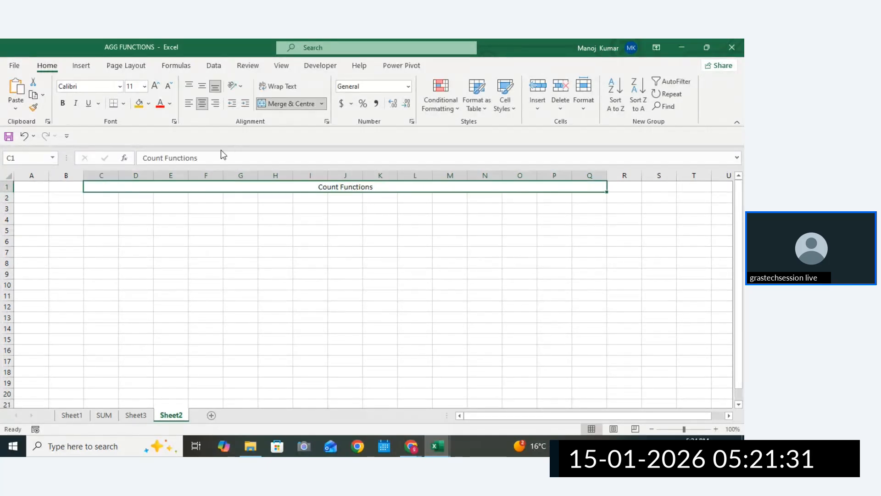
left_click(139, 104)
left_click(155, 85)
left_click(155, 86)
left_click(155, 86)
left_click(156, 86)
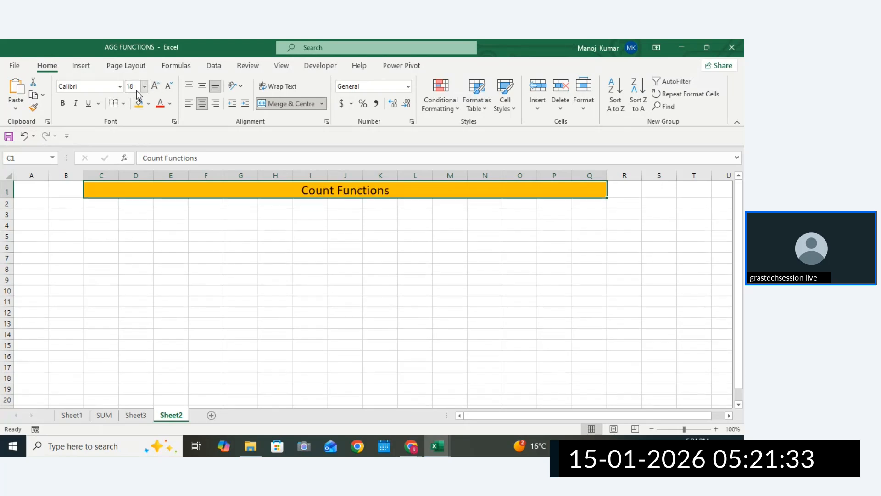
left_click(62, 103)
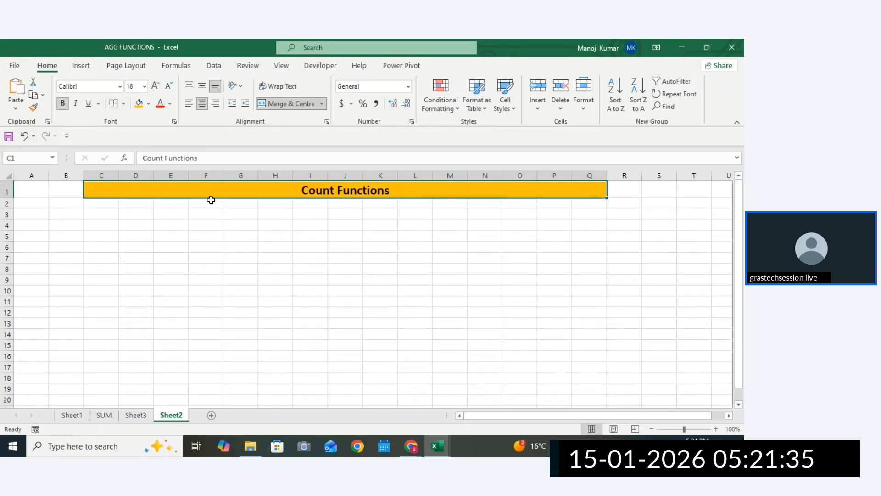
Widen column F slightly and list Count, Counta and Countblank in cells F4:F6
left_click_drag(222, 179, 231, 178)
left_click(204, 225)
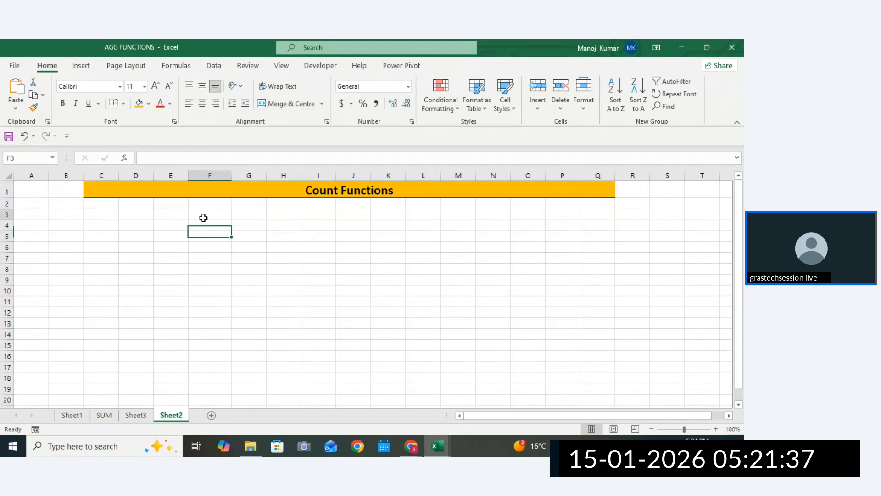
type("Count")
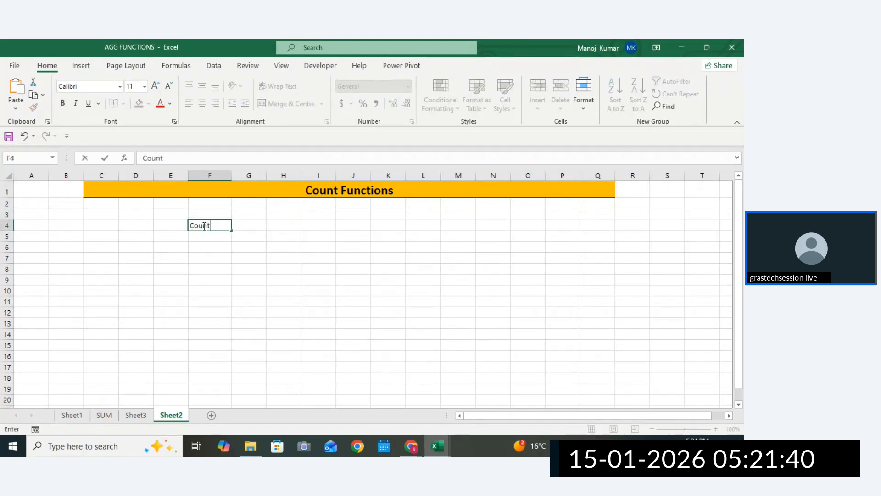
key("Return")
type("Co")
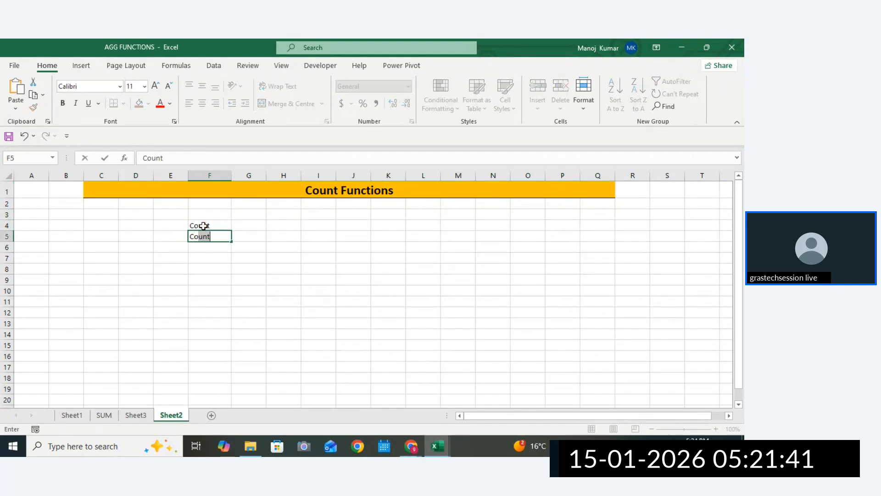
type("unta")
key("Return")
type("Countbla")
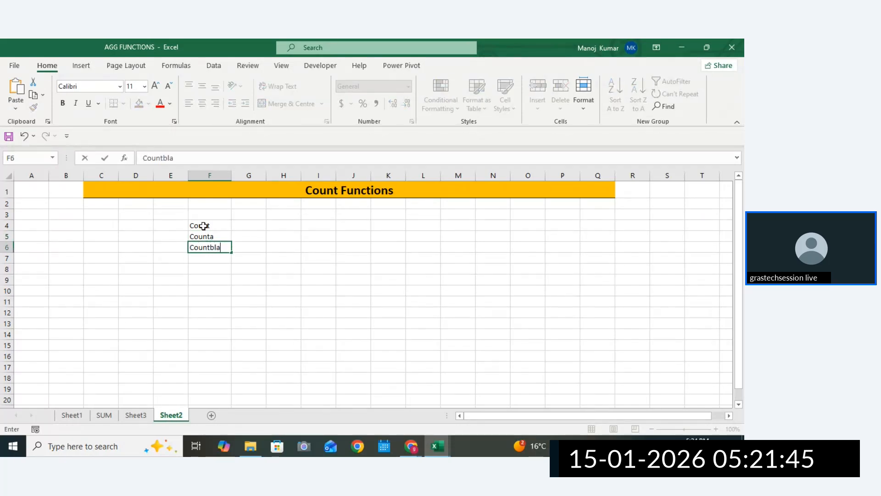
type("nk")
left_click(247, 248)
Widen column F further and apply All Borders to the function names in F4:F6
left_click_drag(222, 226, 213, 247)
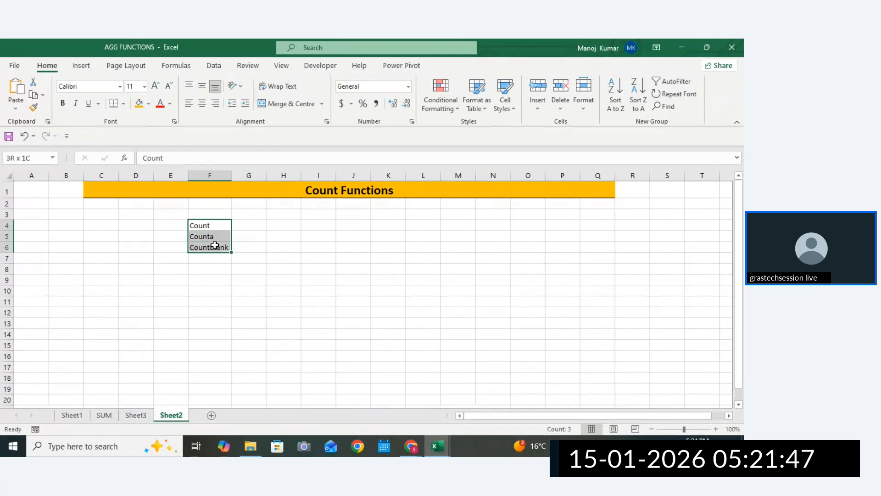
left_click_drag(231, 177, 247, 178)
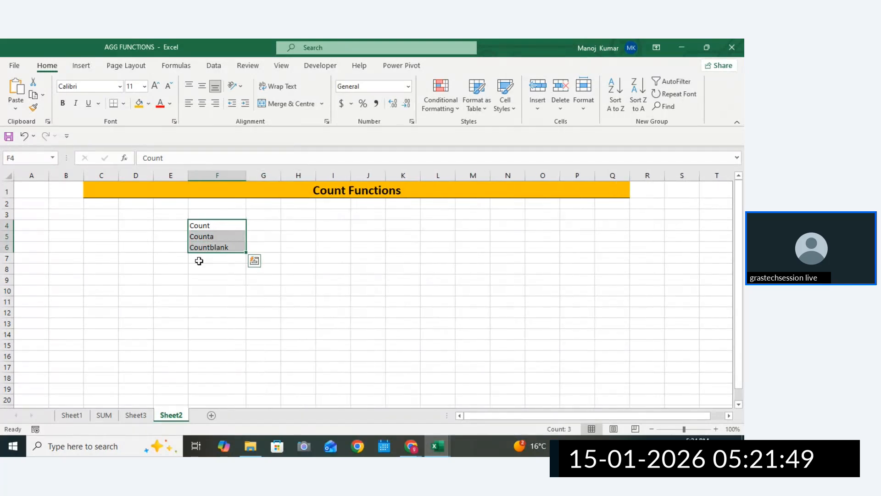
left_click(123, 103)
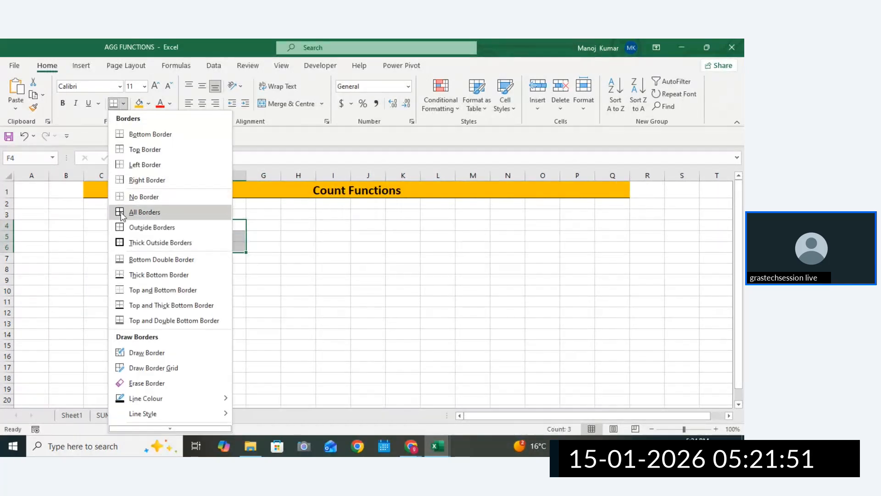
left_click(122, 212)
left_click(221, 228)
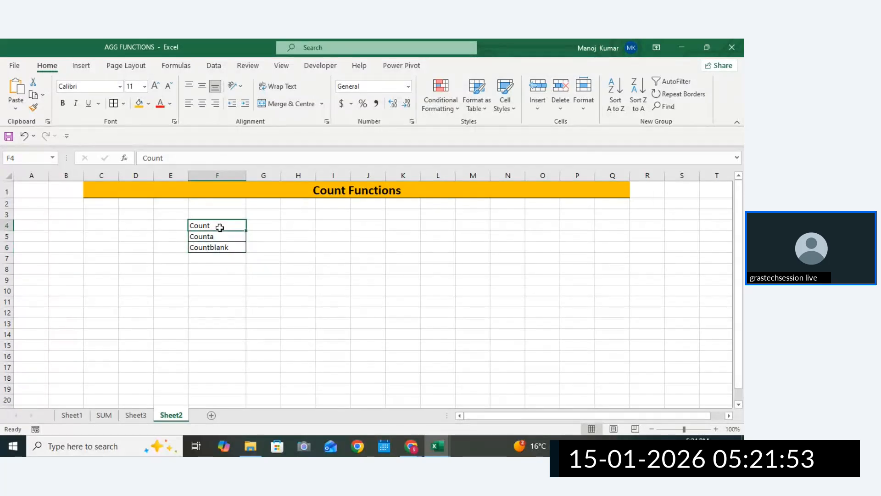
Merge G4:K6 across, row by row, and apply borders to the description cells
left_click_drag(219, 228, 395, 246)
left_click(385, 273)
left_click(322, 104)
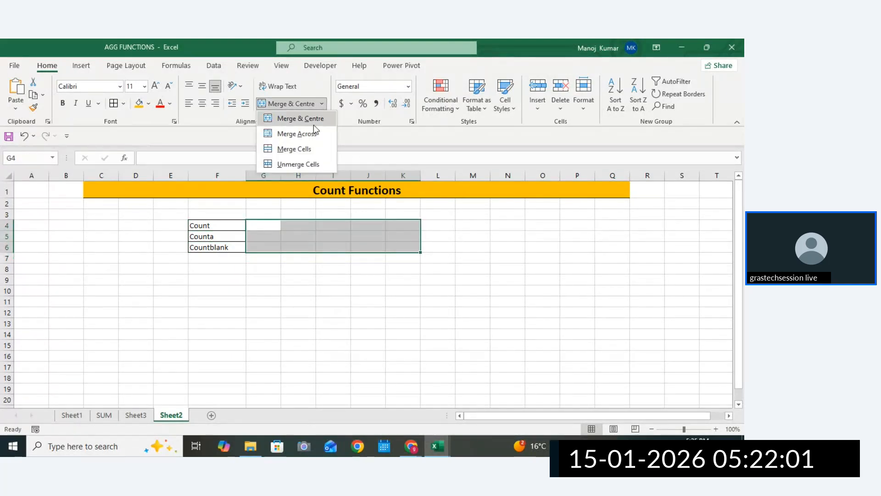
left_click(315, 132)
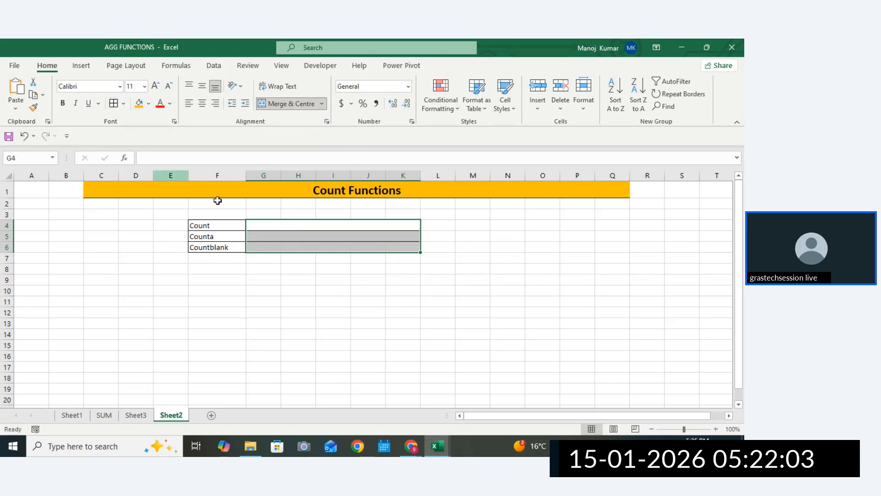
Enter the description "Count only number" beside Count in G4
left_click(264, 228)
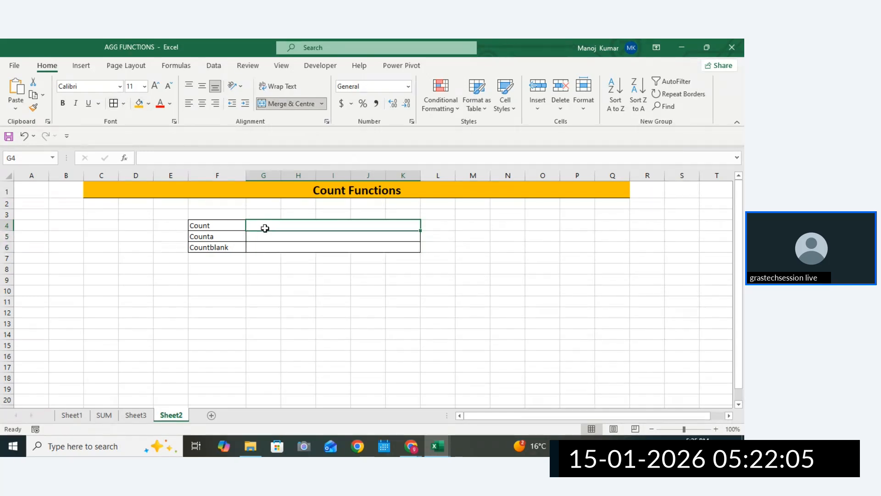
double_click(263, 226)
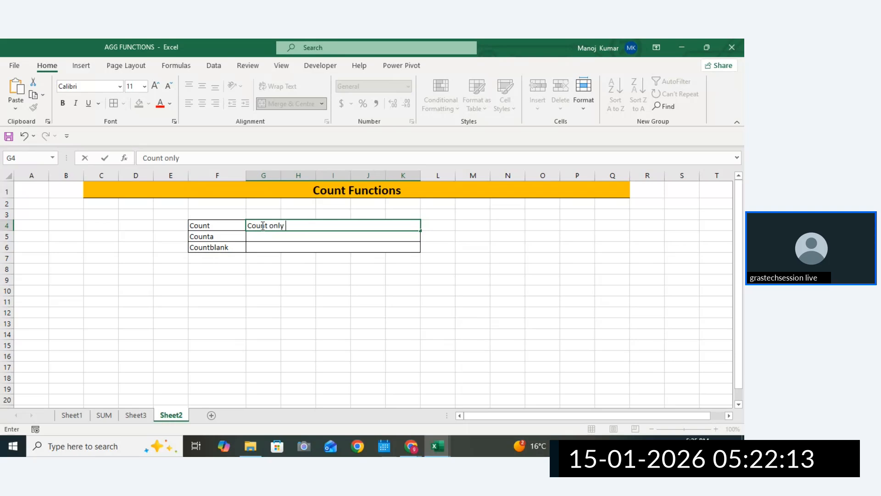
type("only numbe")
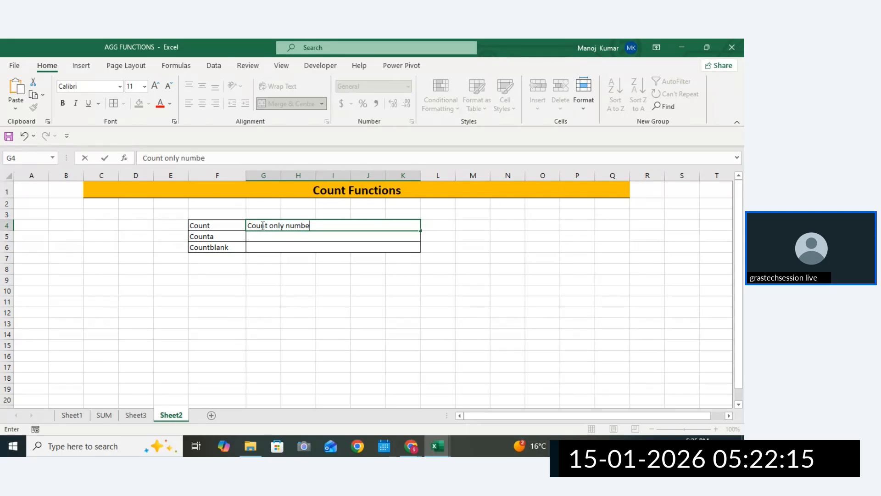
type("r")
Enter the description "Count number, text , special" beside Counta in G5
left_click(261, 236)
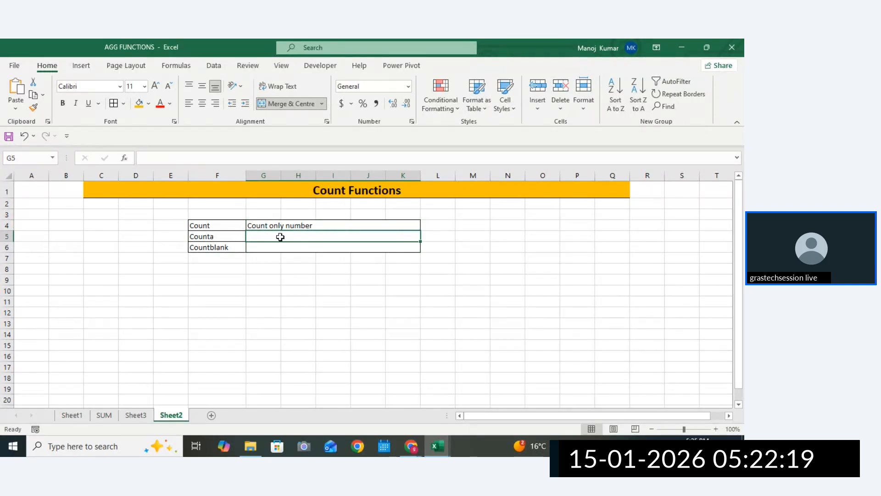
type("Count")
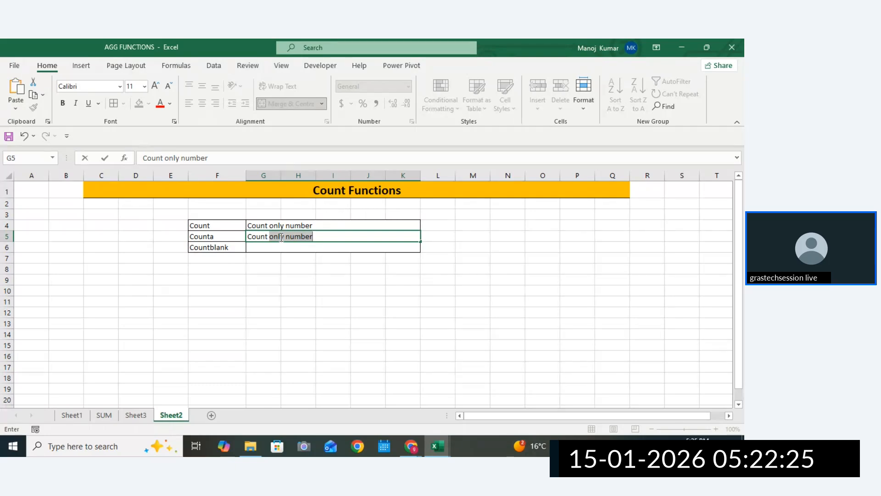
type("number, ")
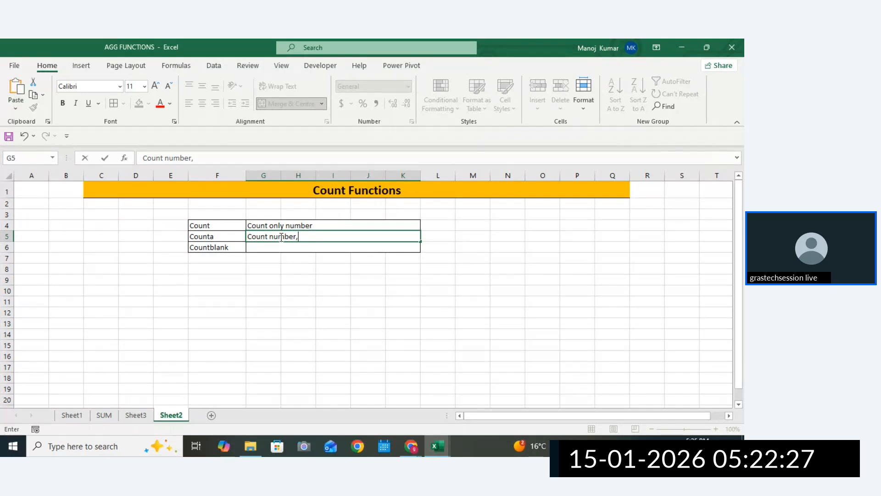
type("text ,")
type(" a")
type("peci")
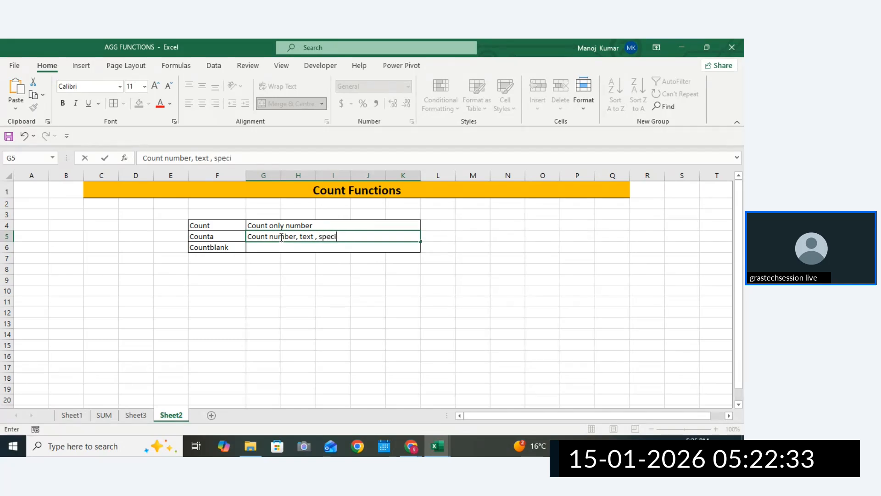
type("al")
left_click(267, 256)
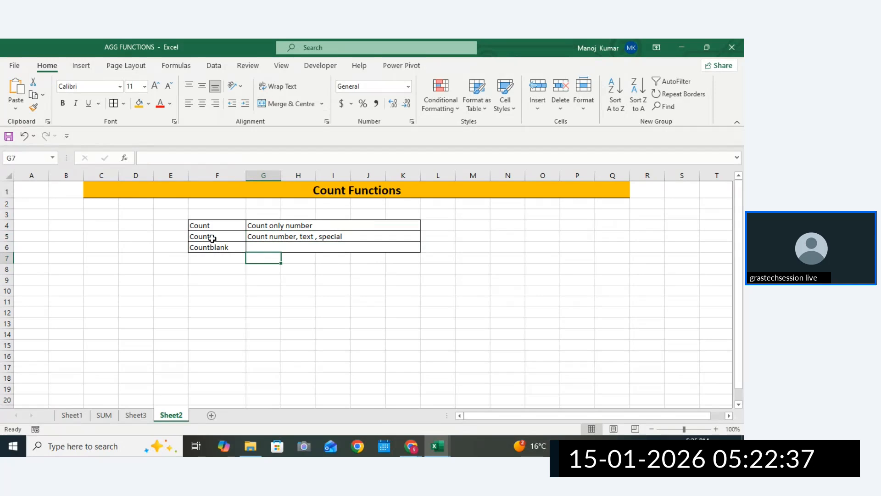
Enter the description "Count empty row" beside Countblank in G6
left_click(270, 249)
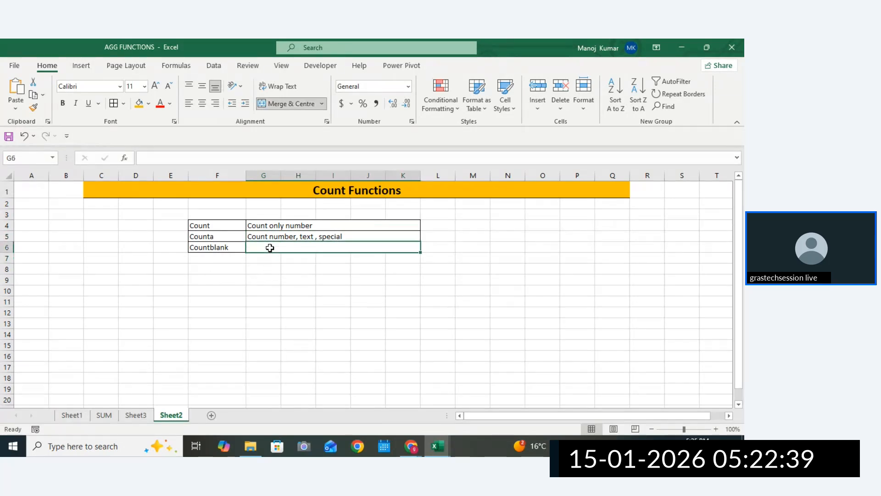
type("Co")
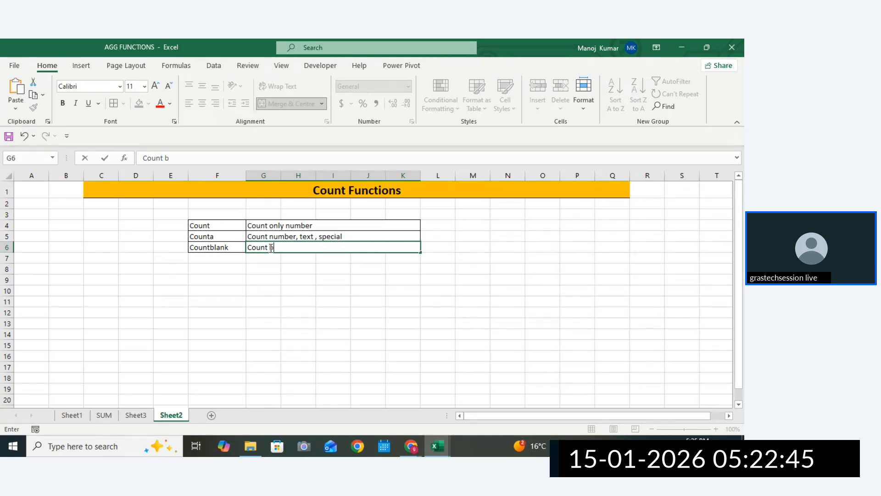
type("unt emp")
type("ty o")
type("row")
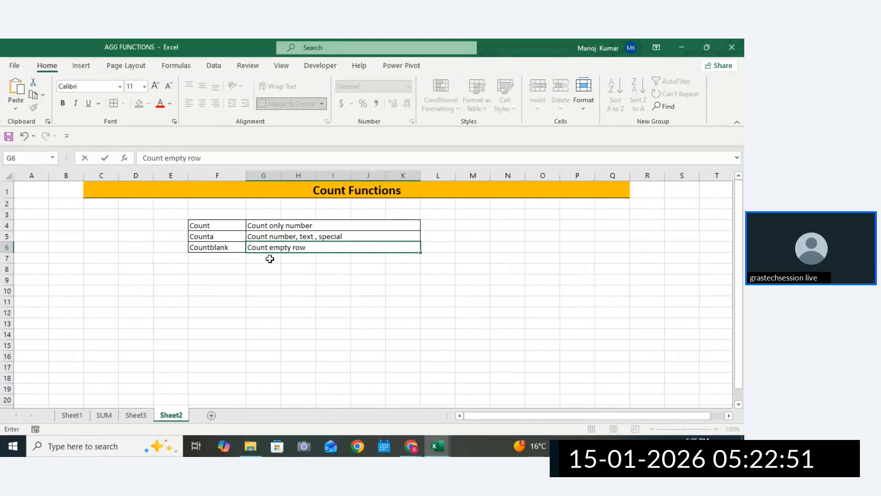
Commit the Countblank description "Count empty row" in G6 and review the count function definitions in rows 4 to 6
key("Return")
left_click_drag(230, 228, 271, 250)
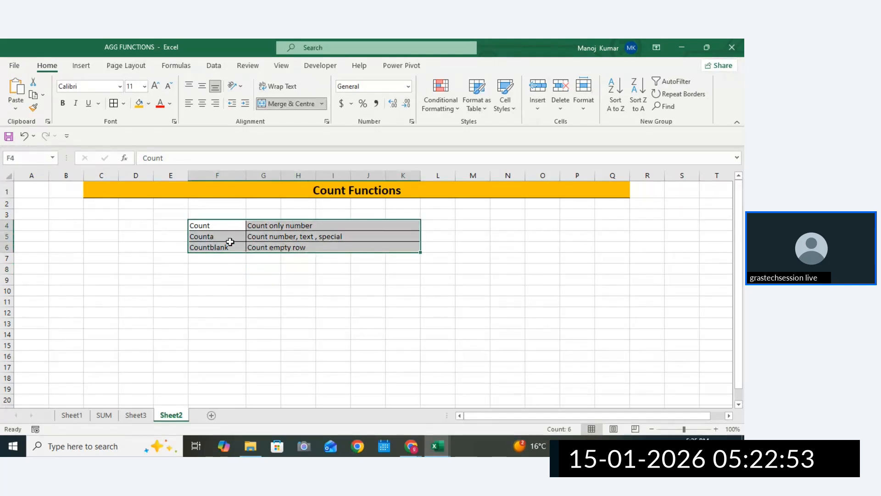
left_click_drag(216, 228, 299, 248)
left_click_drag(214, 227, 282, 248)
left_click_drag(233, 225, 280, 229)
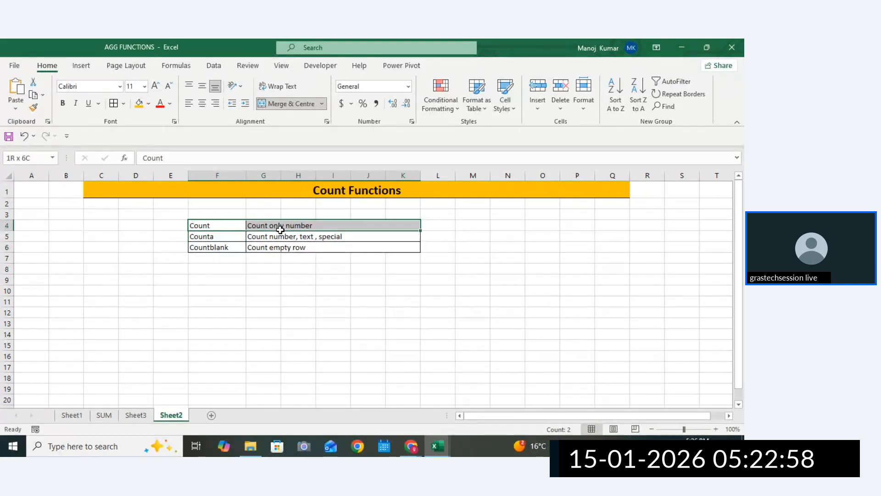
left_click(210, 299)
Look at the SUM sheet and the aggregate function list on Sheet1, returning to Sheet2
left_click(104, 415)
left_click(72, 416)
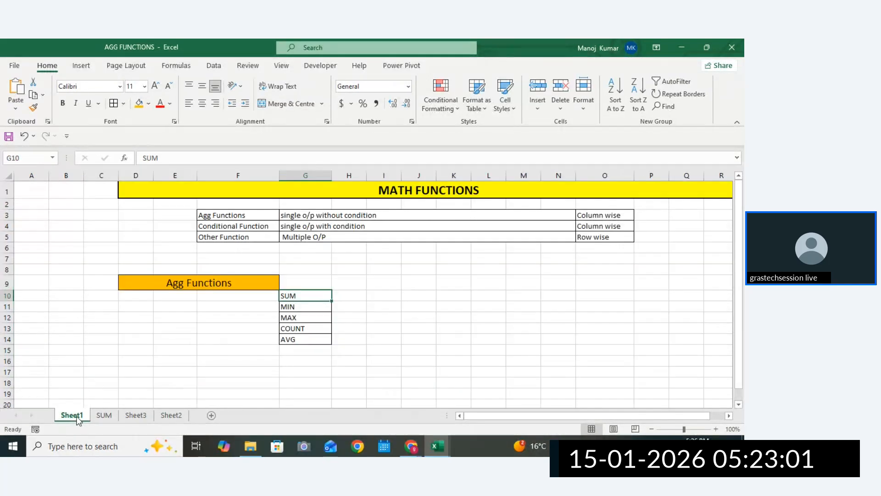
left_click(169, 415)
left_click(184, 310)
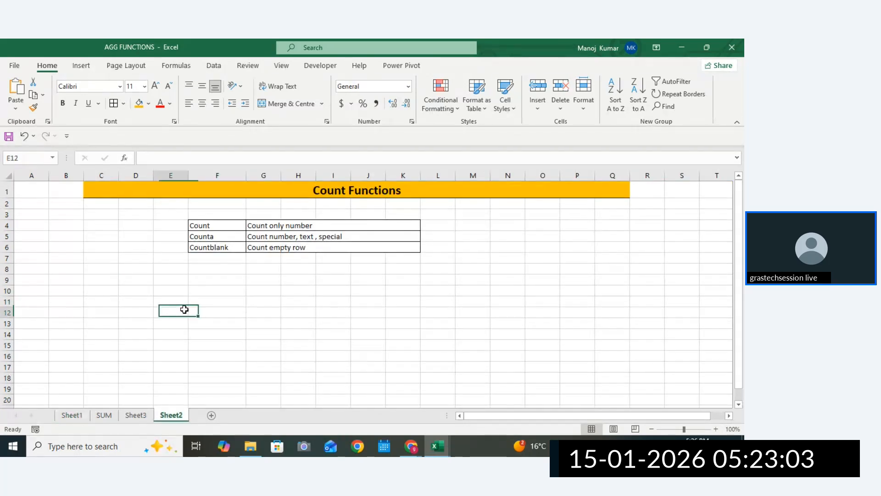
Enter the column headers id, city, unit and price in cells E9 to H9
left_click(164, 278)
type("id")
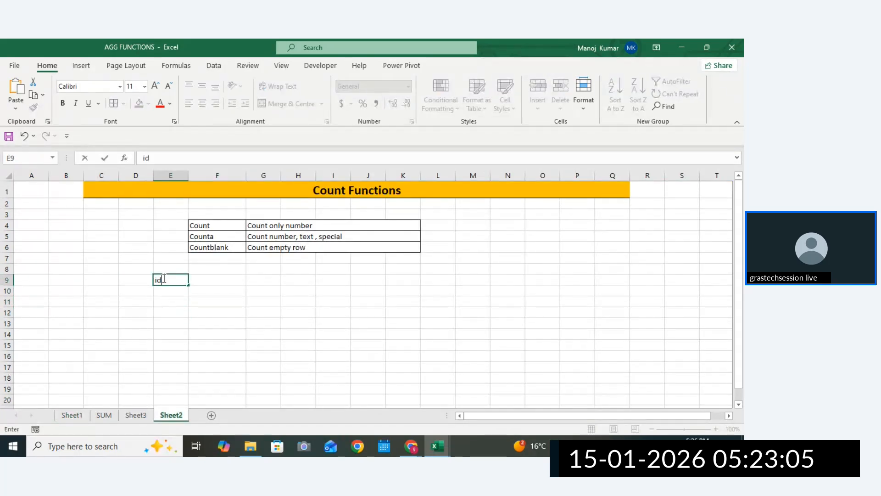
key("BackSpace")
left_click(204, 277)
type("c")
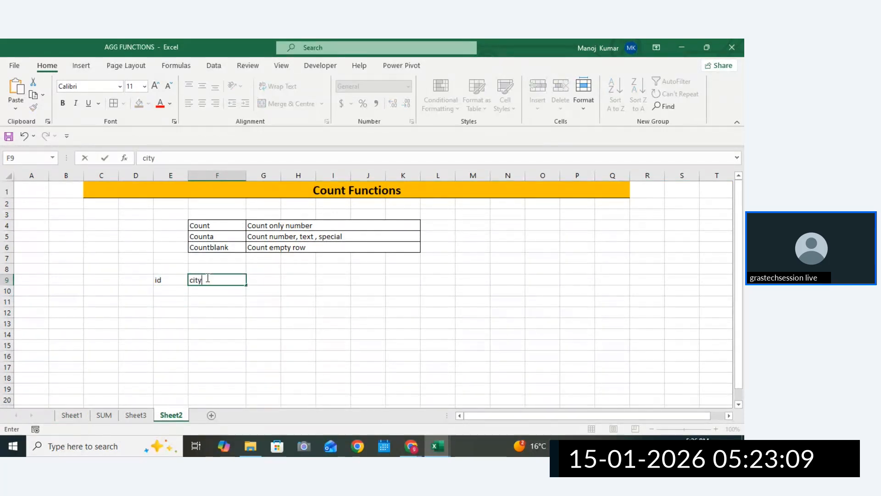
type("ity")
key("Tab")
type("uni")
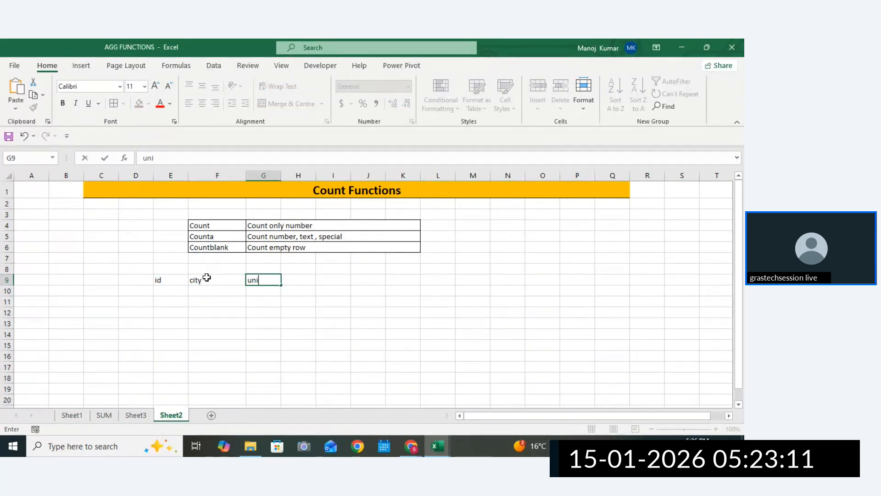
type("t")
key("Tab")
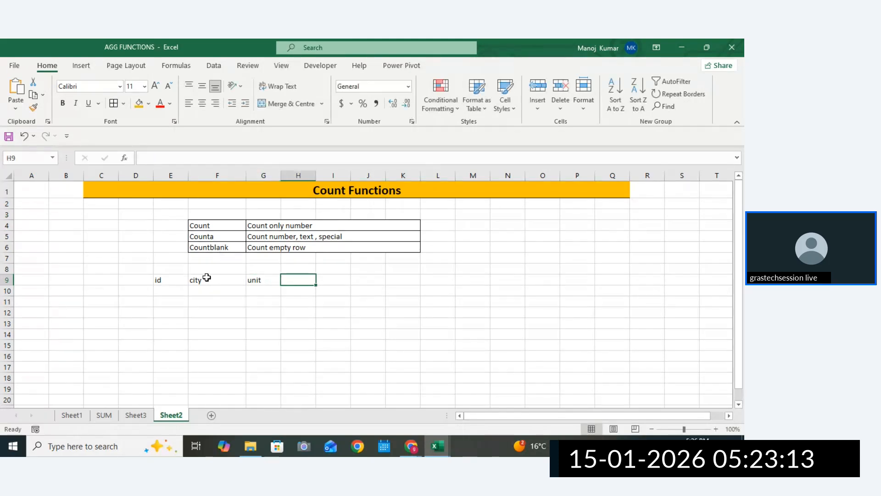
type("price")
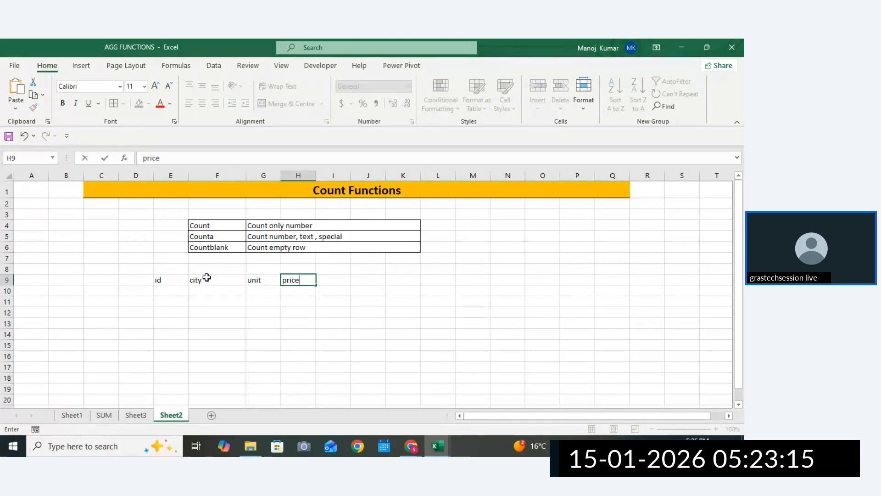
key("Return")
Number the id column from 1 to 10 in E10:E19 by extending a series started with 1 and 2
left_click(172, 289)
type("1")
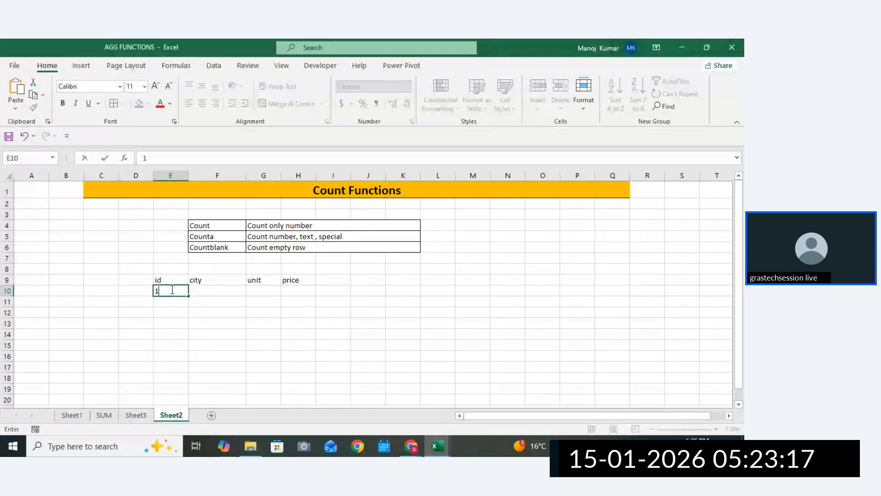
key("Return")
type("2")
left_click(205, 299)
left_click(180, 294)
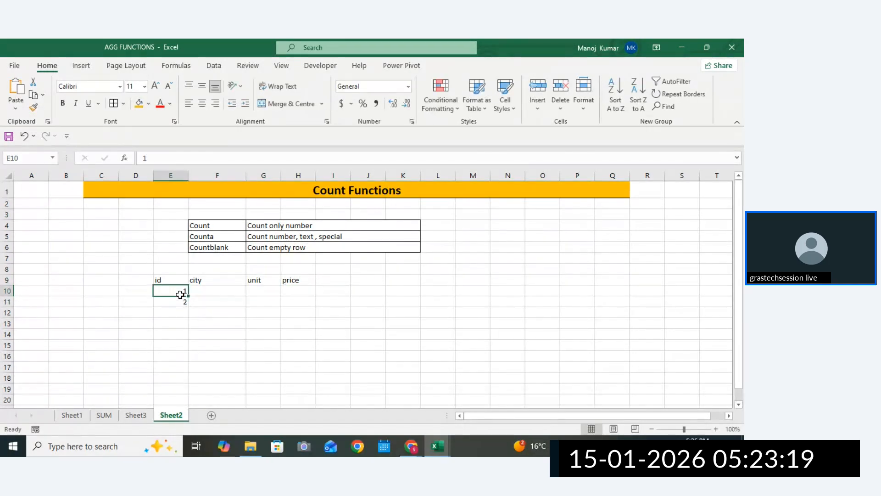
left_click_drag(179, 294, 187, 390)
Enter the cities Nodida, Pune and Kanpur in F10 to F12 of the city column
left_click(211, 291)
type("No")
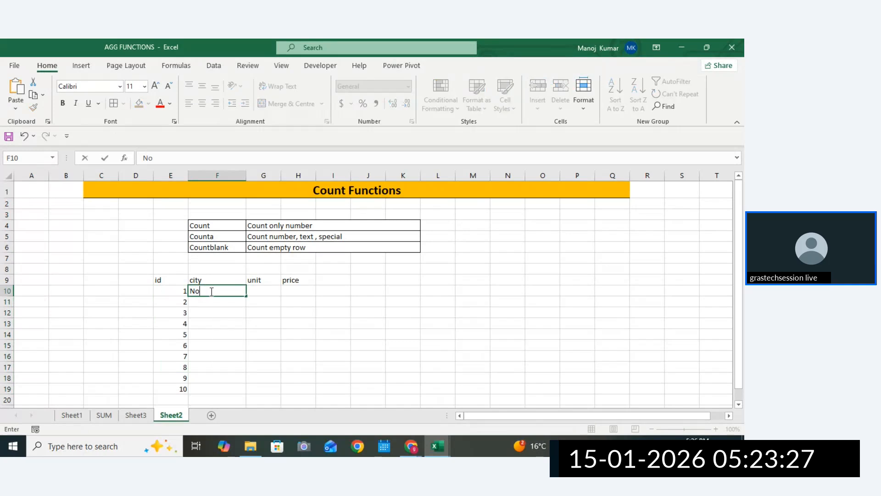
type("daa")
key("Return")
type("Pune")
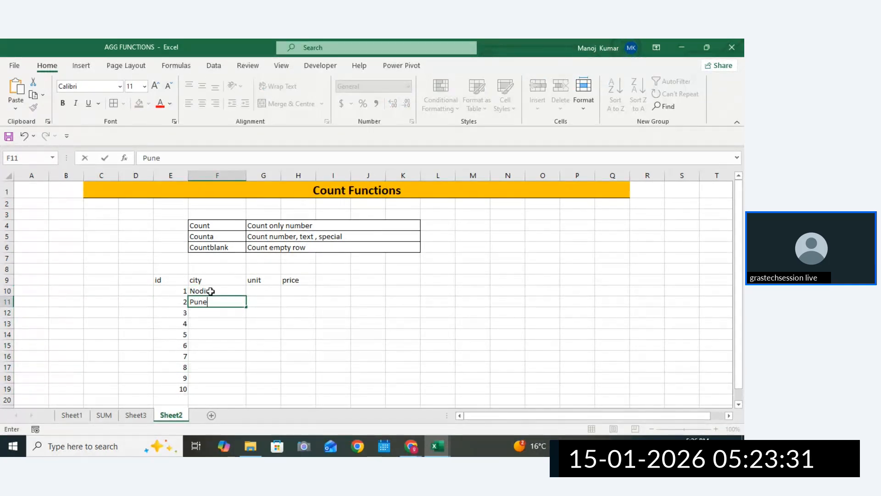
key("Return")
type("Kapur")
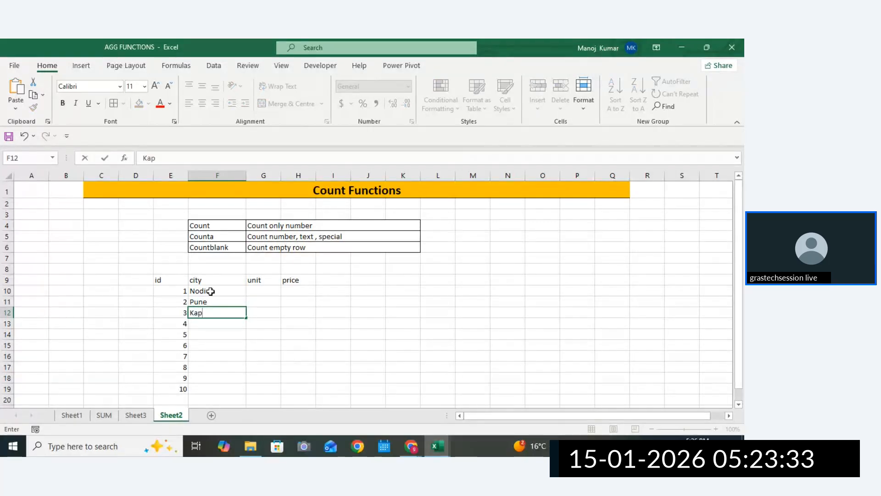
key("BackSpace")
key("BackSpace")
type("npur")
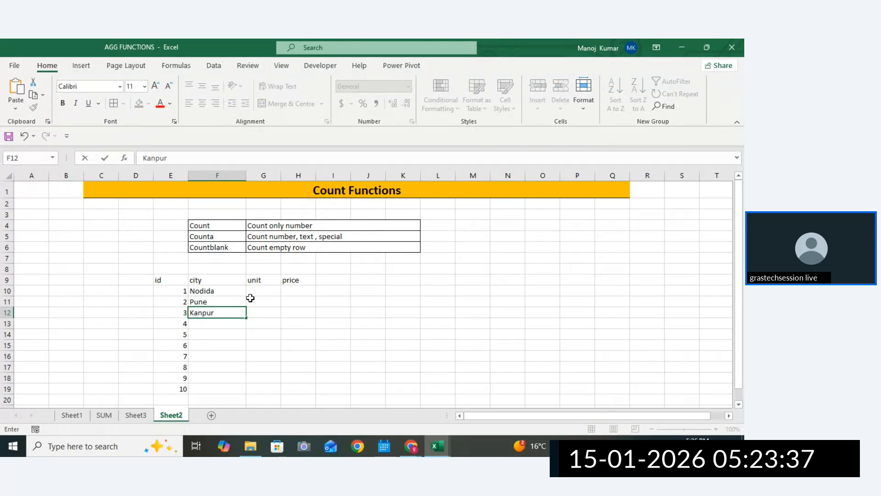
left_click(250, 294)
Correct the city in F10 to Nodia and fill the three-city pattern down to F19
left_click(216, 291)
double_click(217, 290)
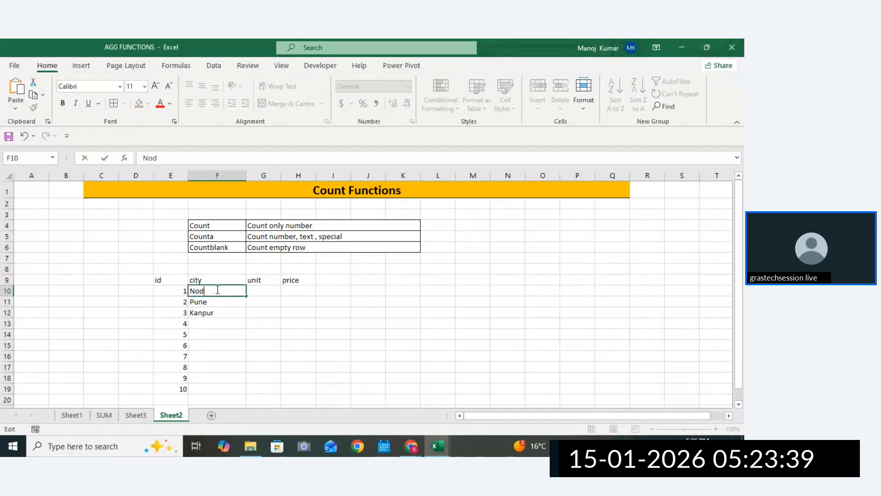
left_click(252, 313)
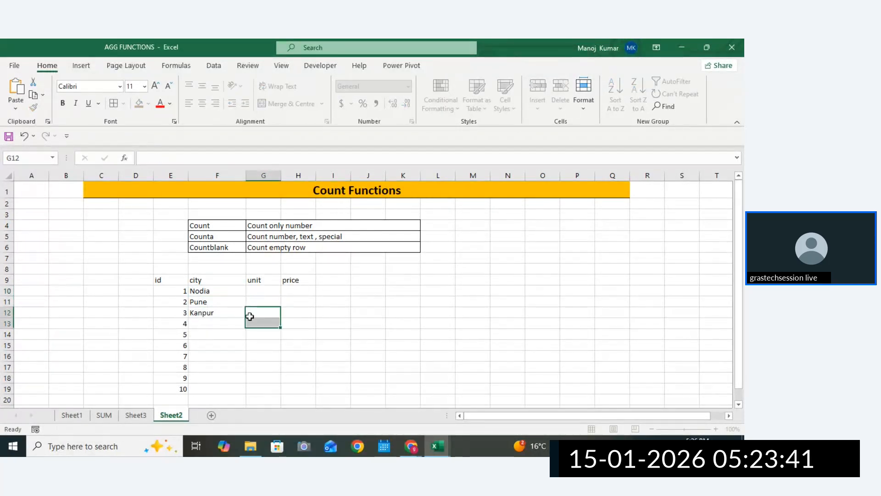
left_click_drag(230, 291, 246, 389)
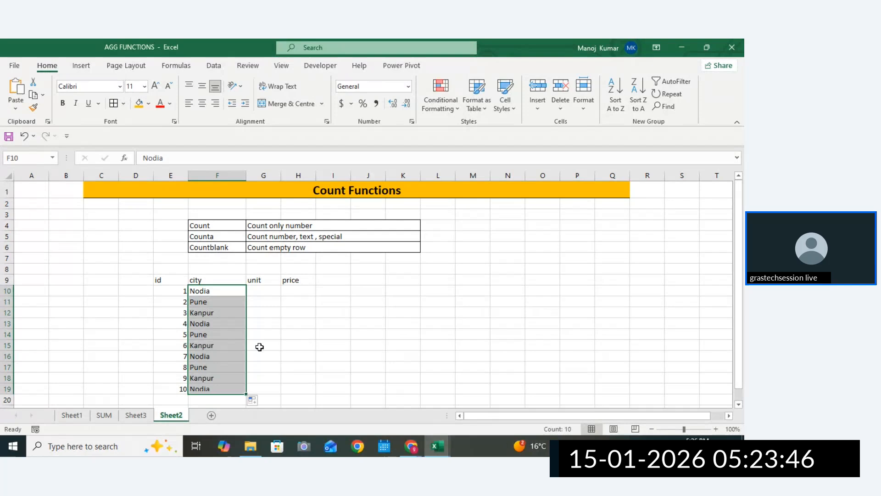
Enter 10 and 20 in the first two unit cells and extend the series down to G19
left_click(258, 292)
type("10")
key("Return")
type("20")
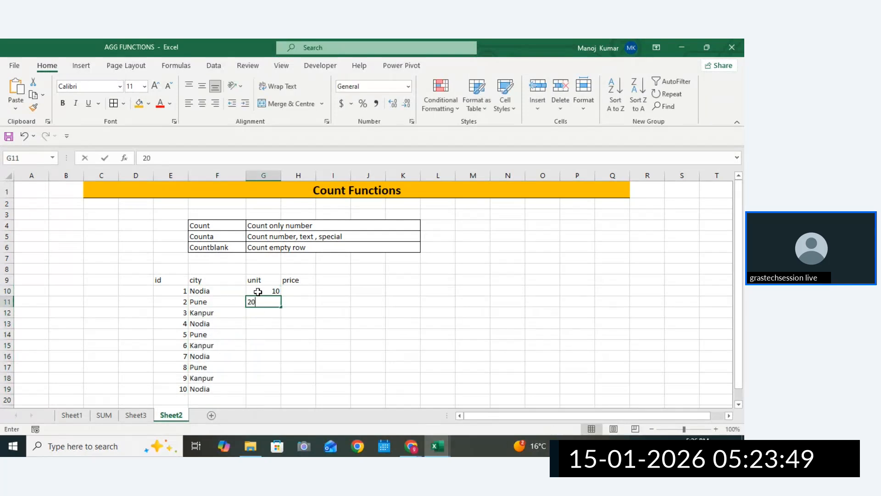
left_click_drag(257, 292, 256, 392)
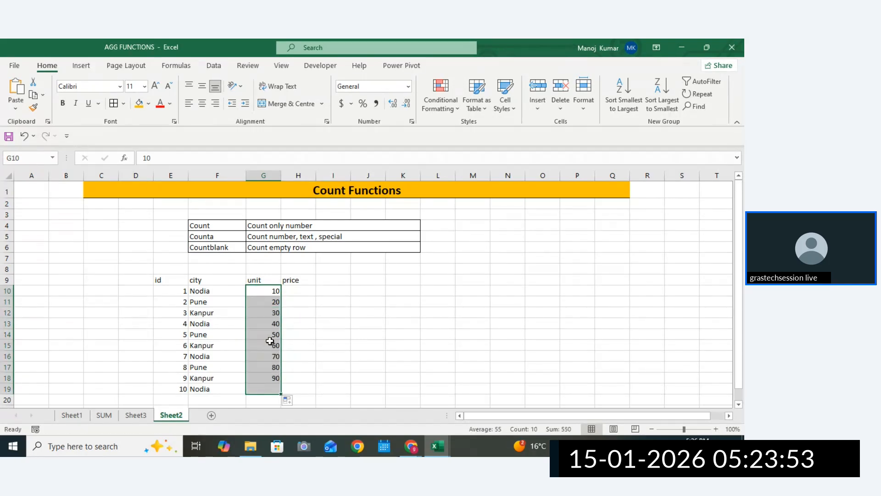
Clear the unit values for ids 5 and 8 in cells G14 and G17
left_click(270, 331)
key("Delete")
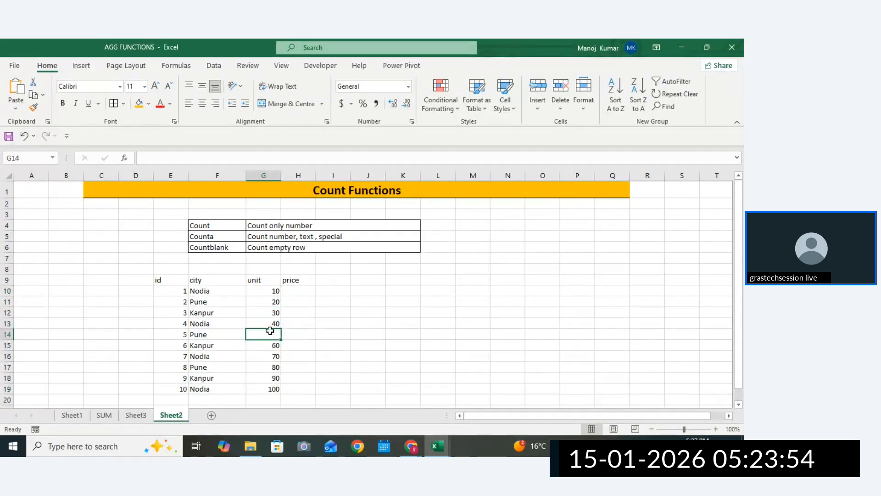
left_click(270, 367)
key("Delete")
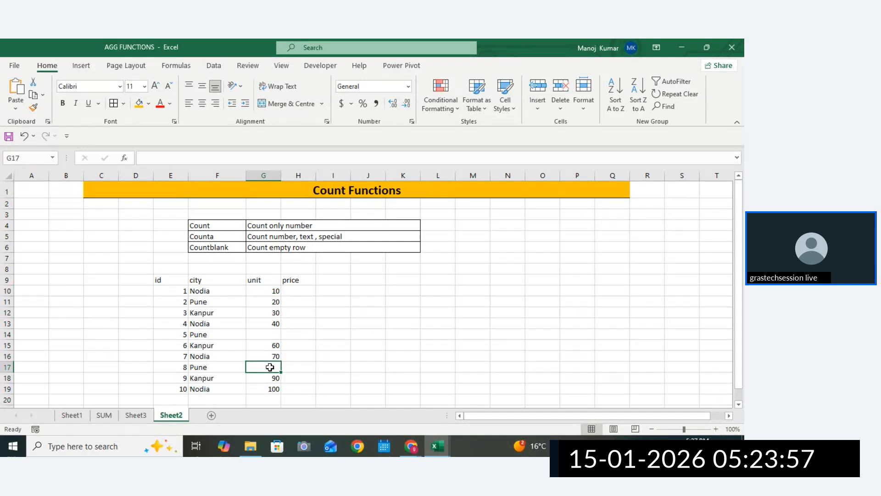
Enter 2000 and 3000 in the first two price cells and extend the series down to H19
left_click(294, 291)
type("2000")
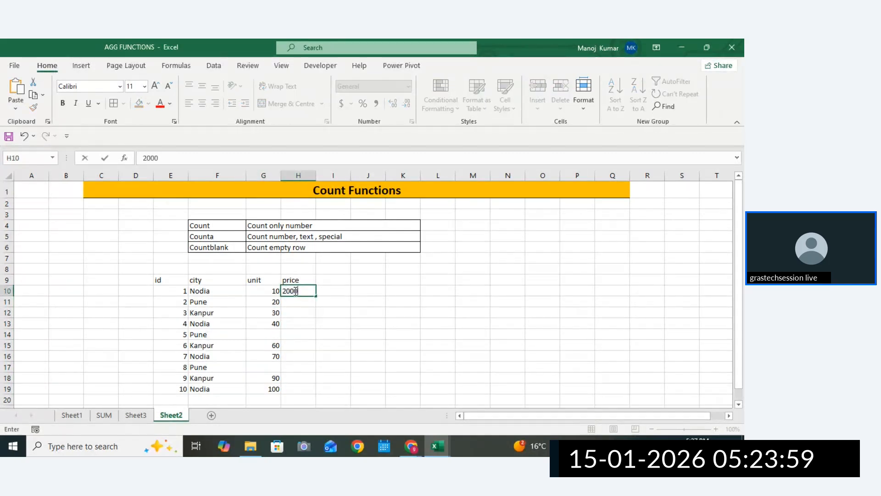
key("Return")
type("3000")
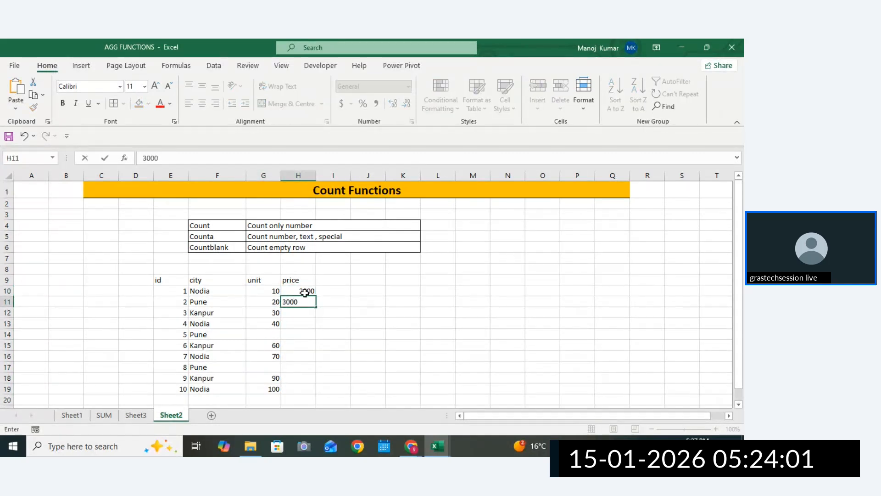
left_click_drag(305, 293, 310, 394)
Enter the text units "Ten" in G14 and "ten" in G17
left_click(266, 331)
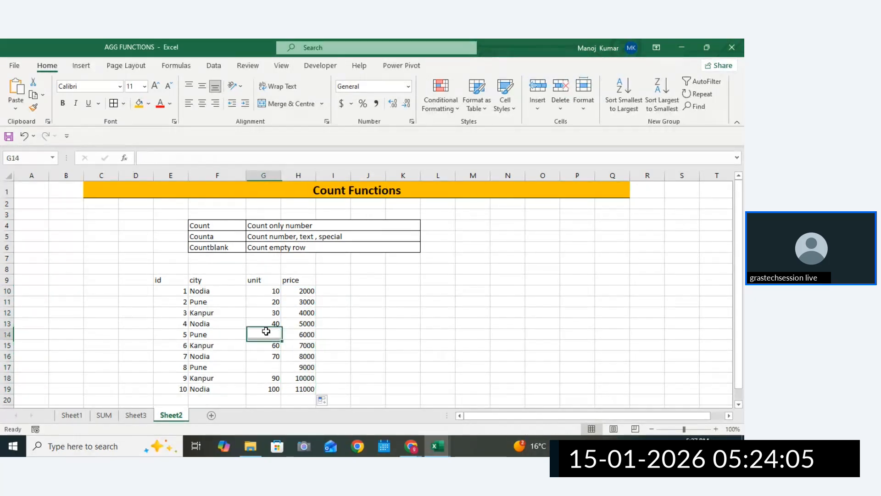
type("Ten")
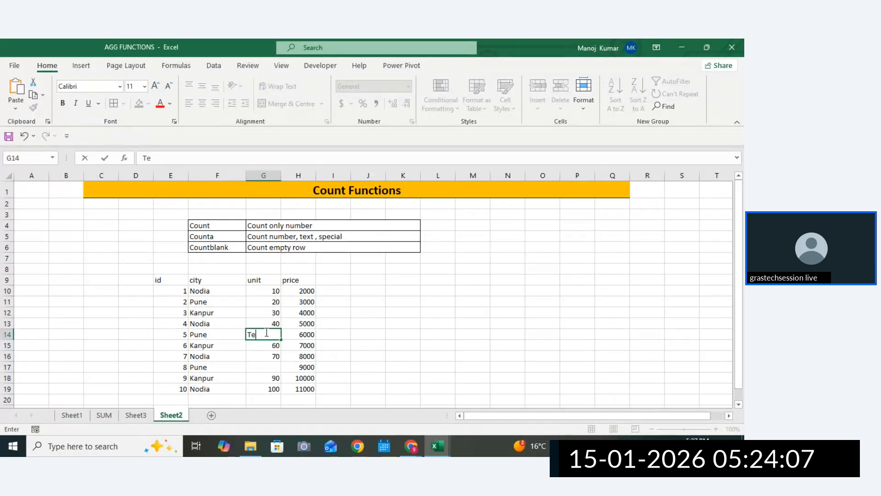
left_click(264, 367)
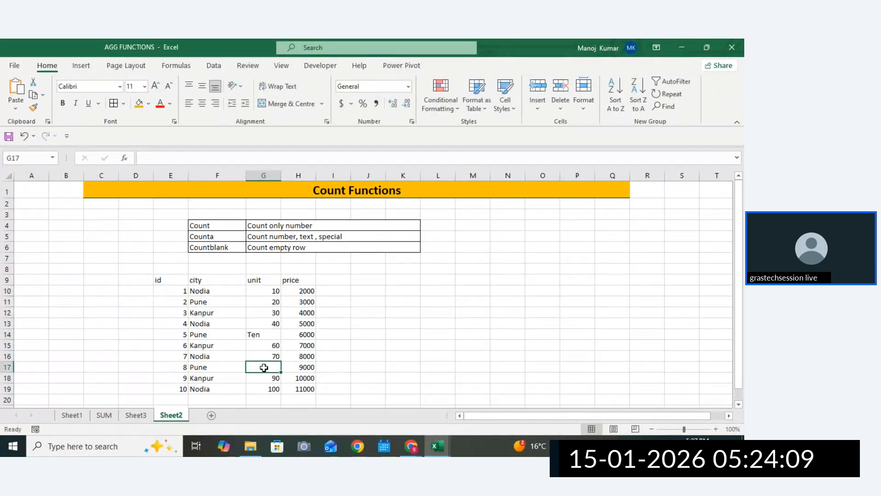
type("ten")
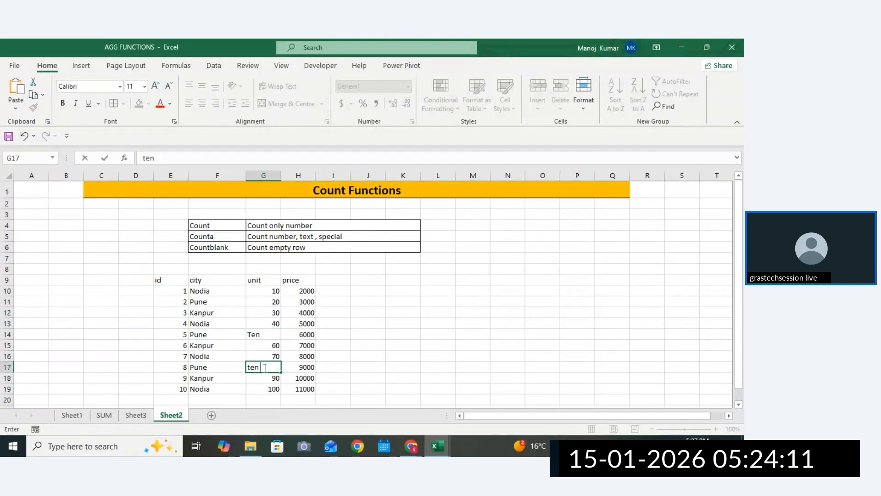
left_click(368, 356)
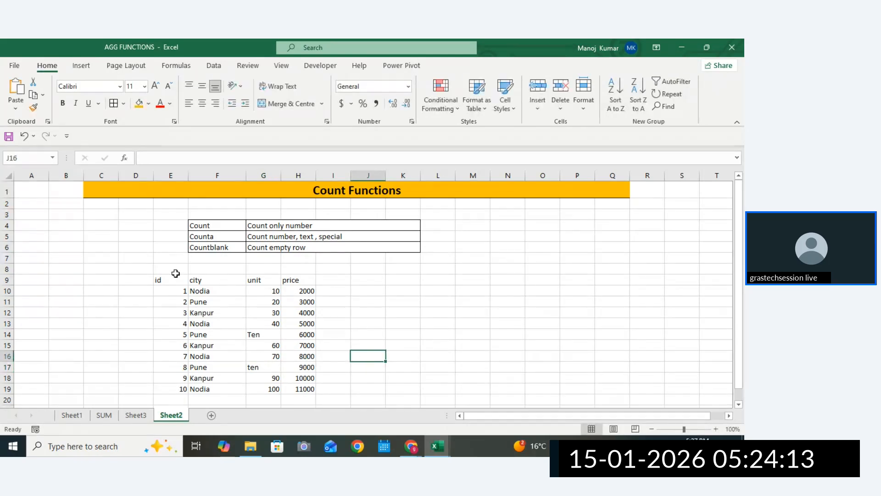
Apply borders to all cells of the data table E9:H19
left_click_drag(173, 280, 308, 377)
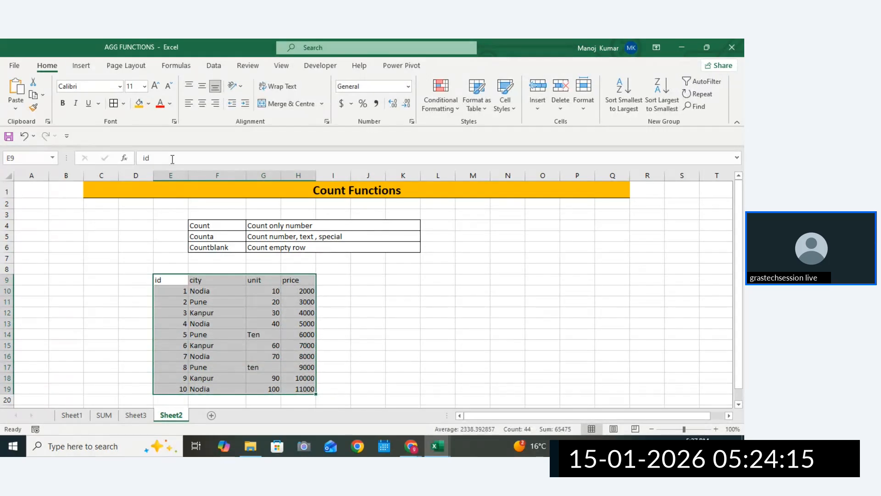
left_click(119, 103)
left_click(399, 356)
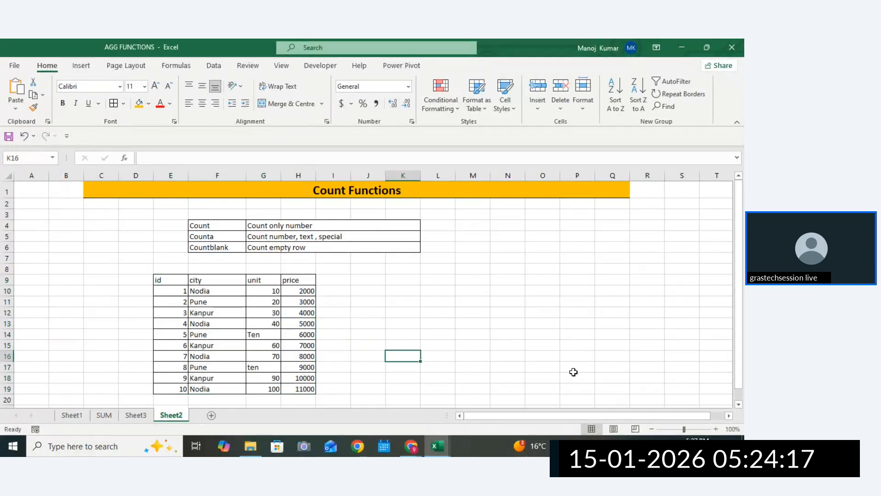
Fill the header row E9:H9 of the data table with orange
scroll(736, 405, "down", 1)
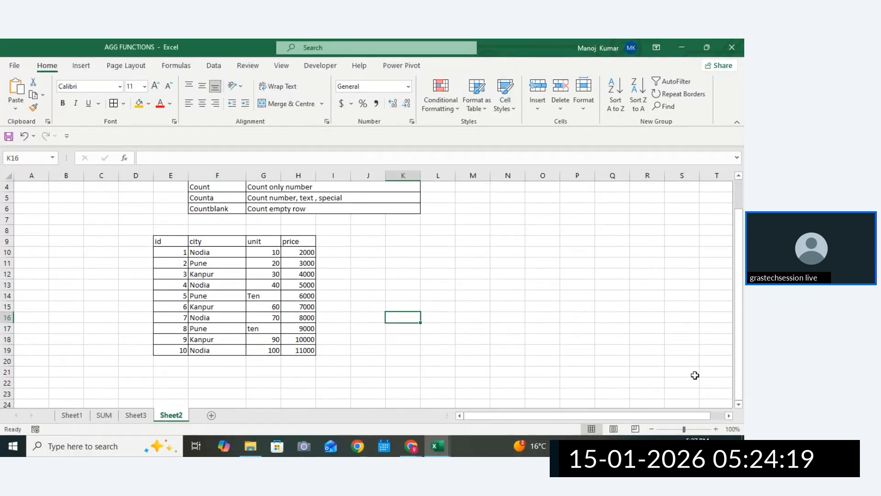
left_click_drag(177, 241, 298, 241)
left_click(139, 105)
left_click(353, 250)
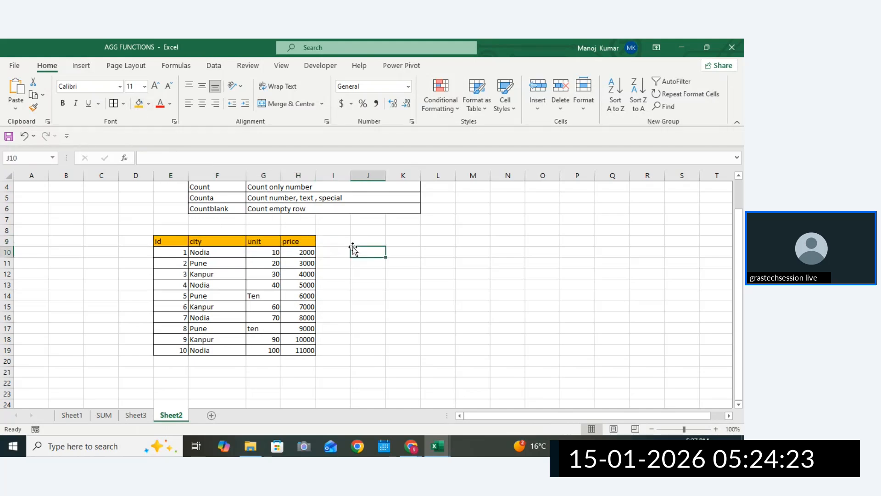
left_click_drag(739, 299, 739, 255)
left_click(504, 292)
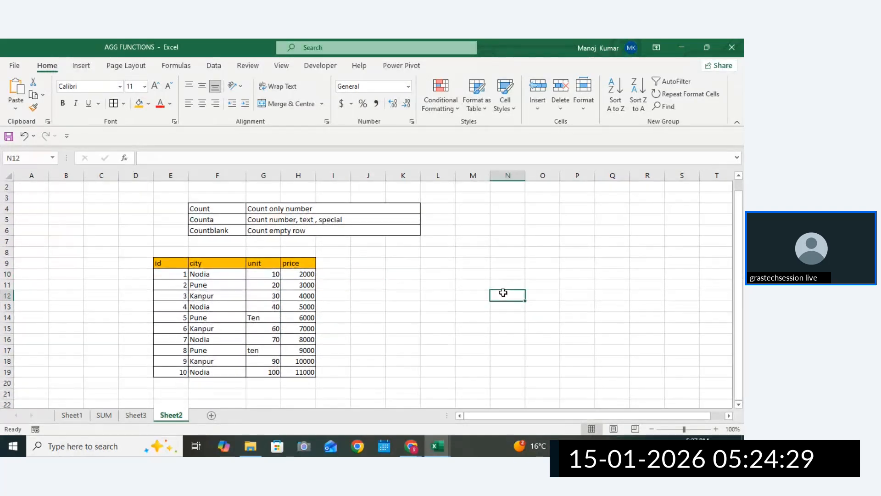
left_click_drag(729, 373, 720, 362)
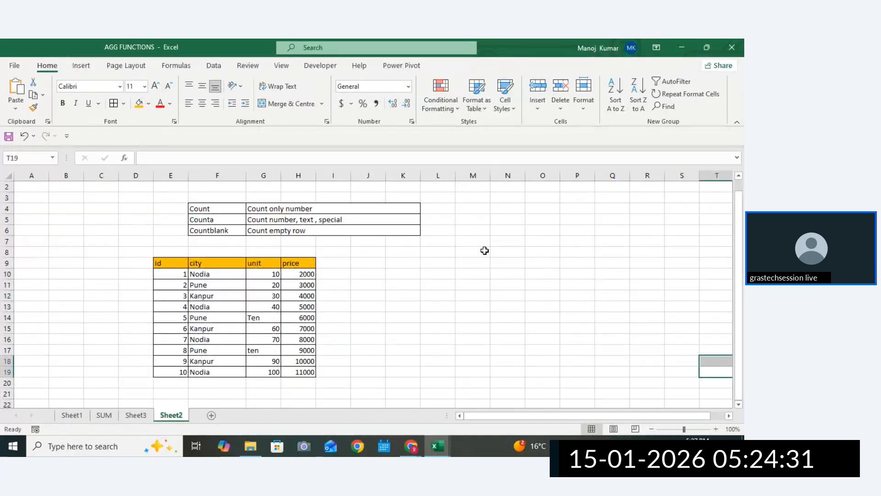
left_click_drag(223, 219, 270, 208)
left_click_drag(203, 222, 268, 221)
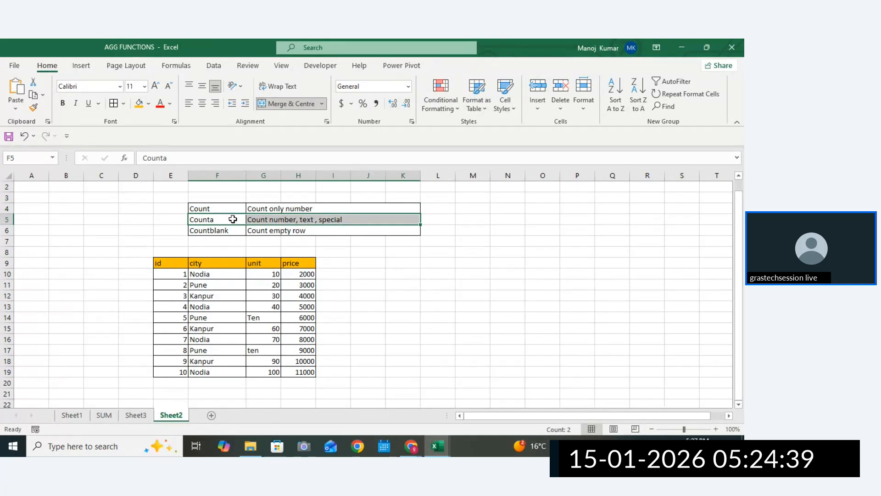
left_click_drag(213, 218, 287, 219)
left_click_drag(212, 232, 331, 234)
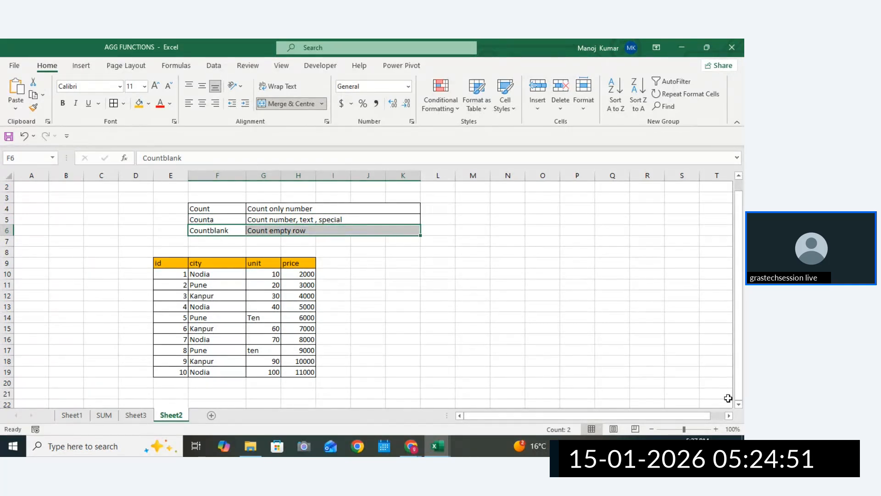
Clear the price values in H13 and H18 so that both cells are blank
scroll(738, 408, "down", 1)
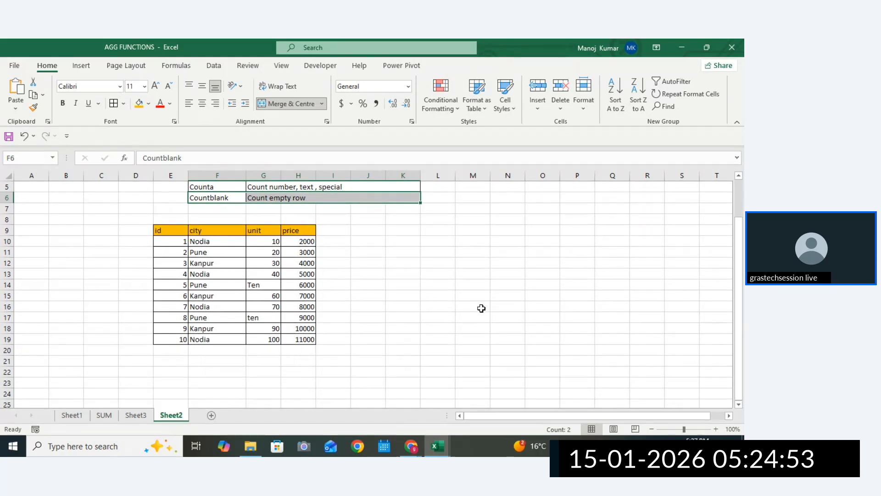
left_click(314, 276)
key("Delete")
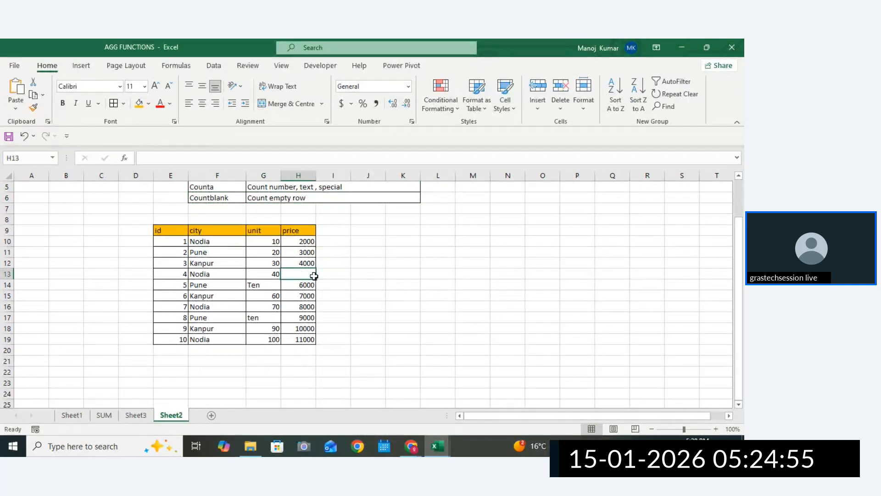
key("Return")
key("Down")
key("Down")
key("Down")
key("Down")
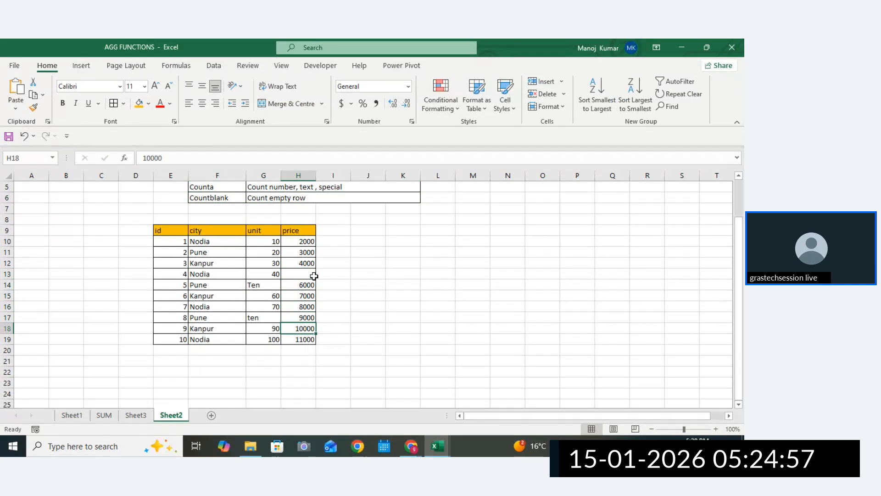
type("0")
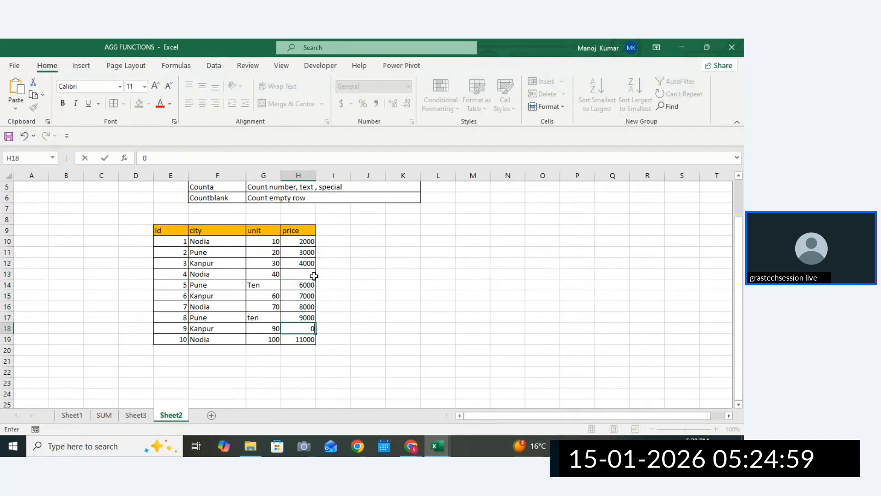
key("BackSpace")
left_click_drag(375, 341, 369, 350)
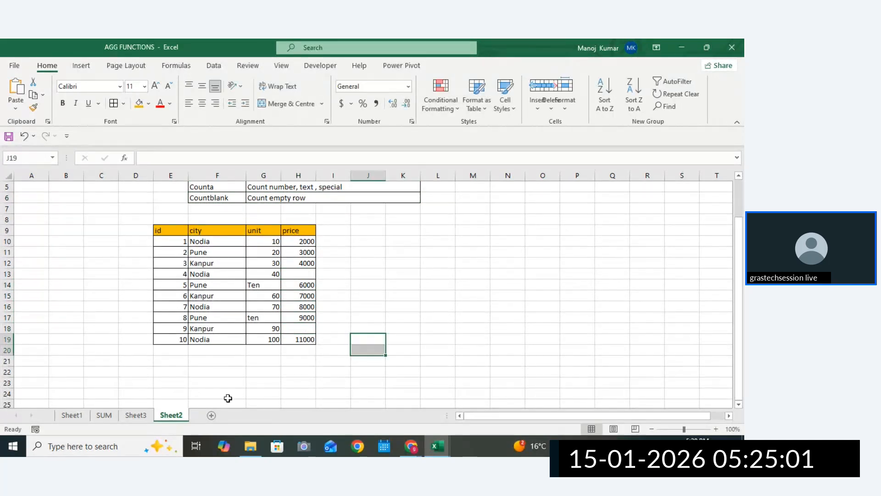
Enter the label "City" in E22 below the data table and apply borders to that cell
left_click(181, 364)
left_click(173, 372)
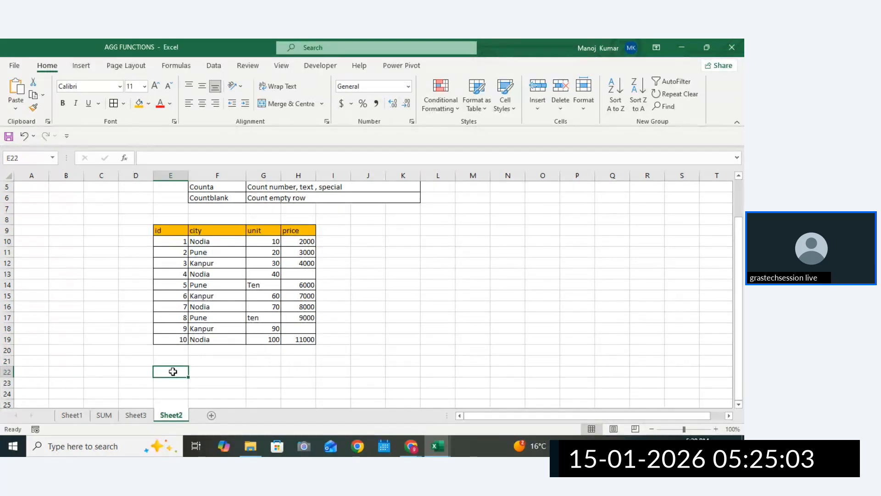
type("Ci")
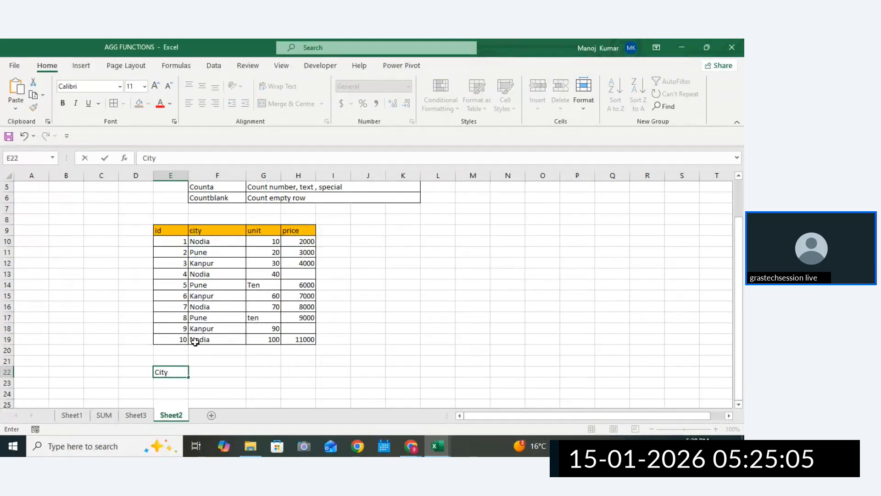
type("ty")
left_click_drag(202, 230, 199, 339)
left_click(186, 367)
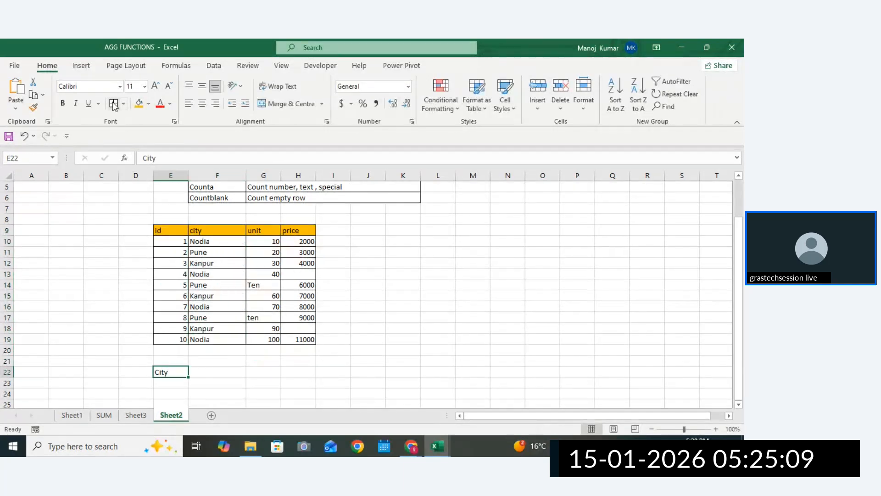
double_click(197, 370)
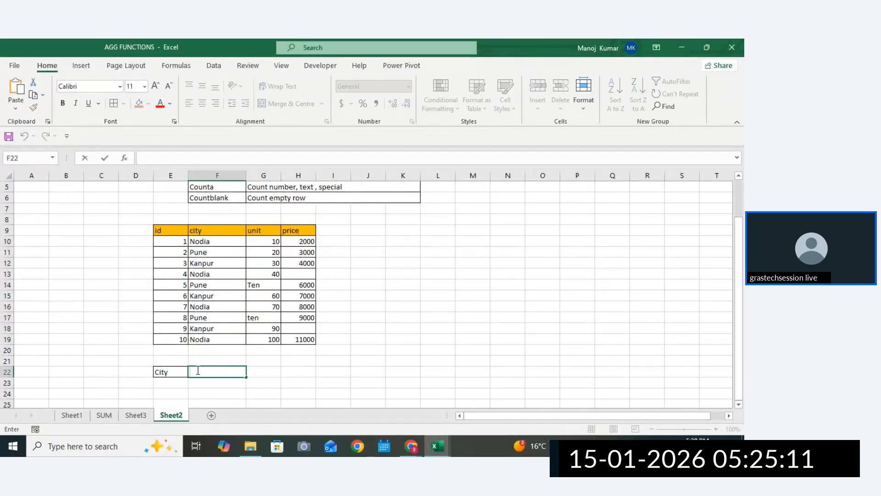
type("Count")
key("BackSpace")
key("BackSpace")
key("BackSpace")
key("BackSpace")
key("BackSpace")
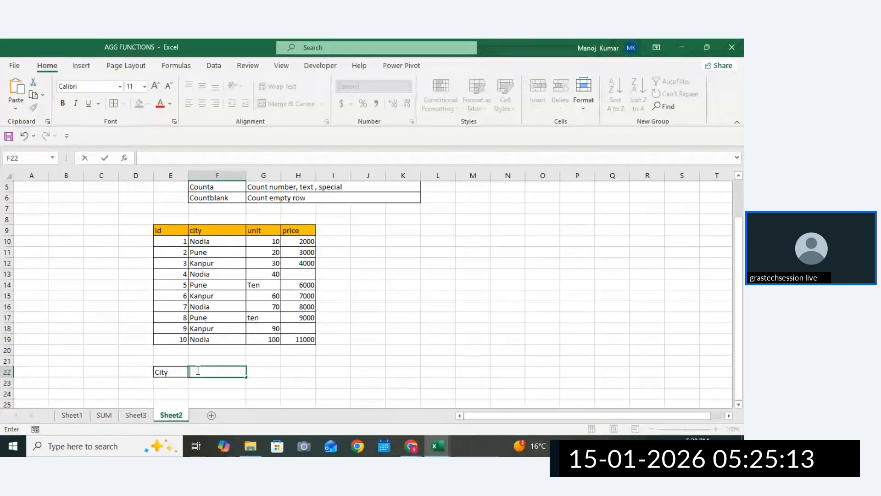
Enter a COUNT formula over the city cells F10:F19 in F22 and apply borders to the cell
type("=count")
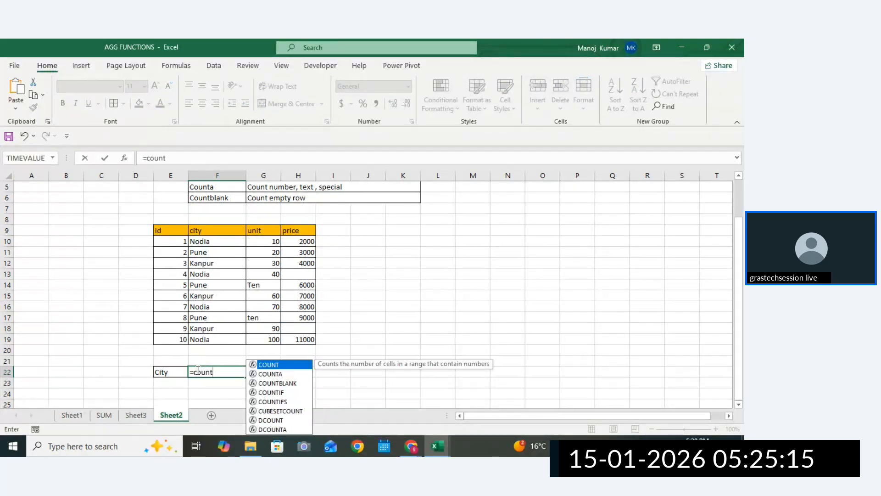
type("(")
left_click_drag(219, 243, 215, 337)
type(")")
key("Return")
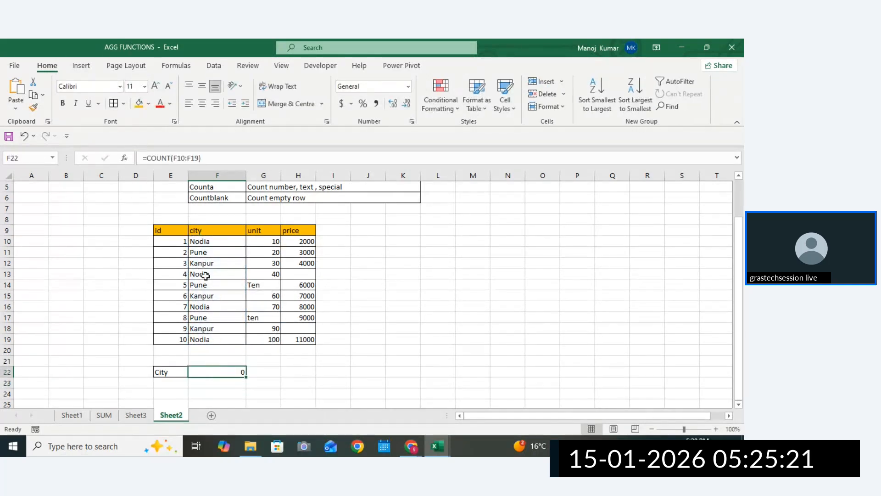
left_click(113, 103)
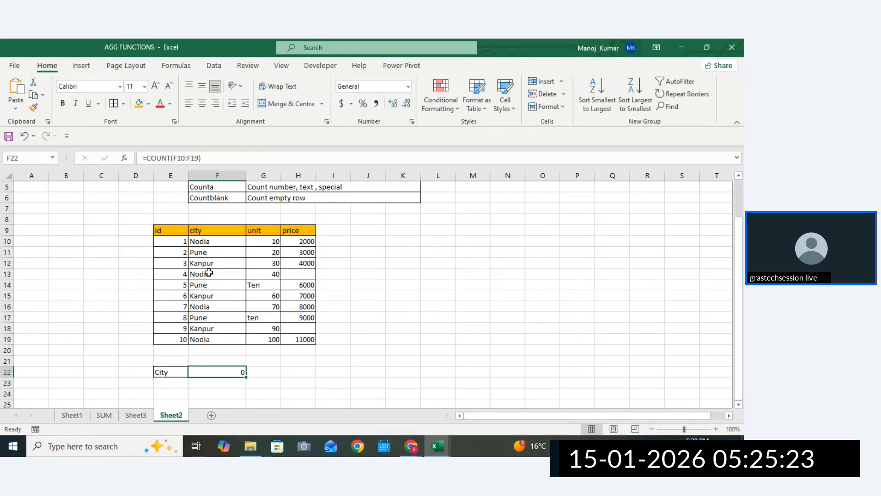
left_click_drag(208, 249, 243, 340)
left_click(221, 373)
left_click_drag(213, 243, 242, 339)
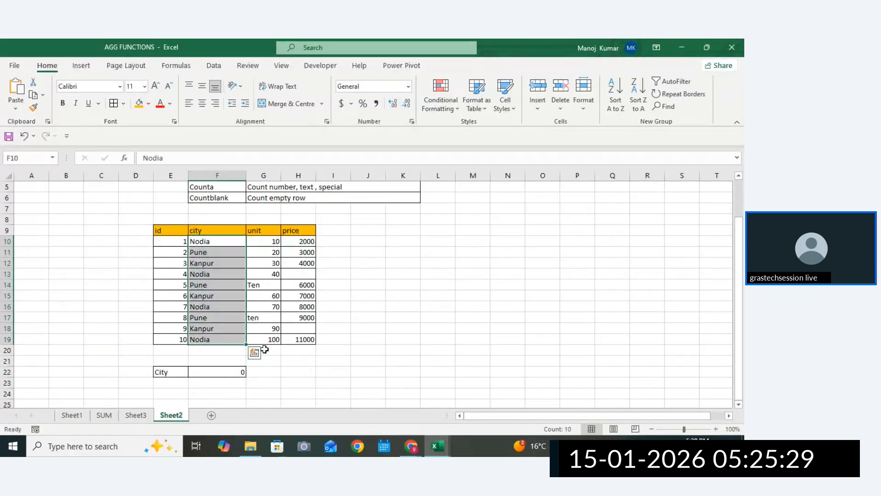
Enter a COUNT formula over the unit cells G10:G19 in G22 and apply borders to the cell
left_click(260, 371)
type("=")
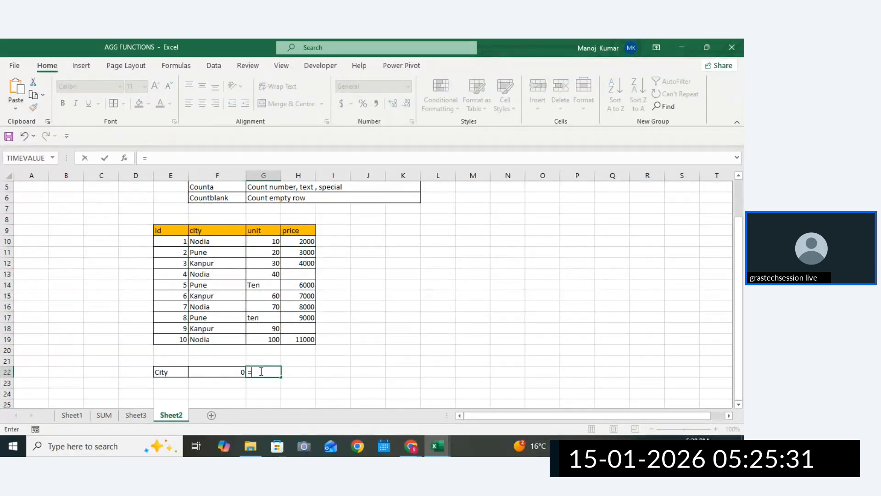
type("count(")
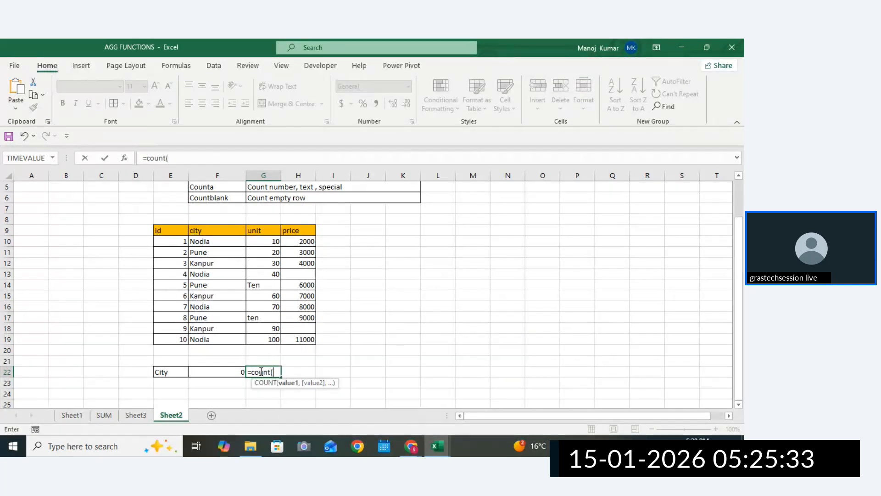
left_click(261, 243)
left_click_drag(262, 242, 256, 339)
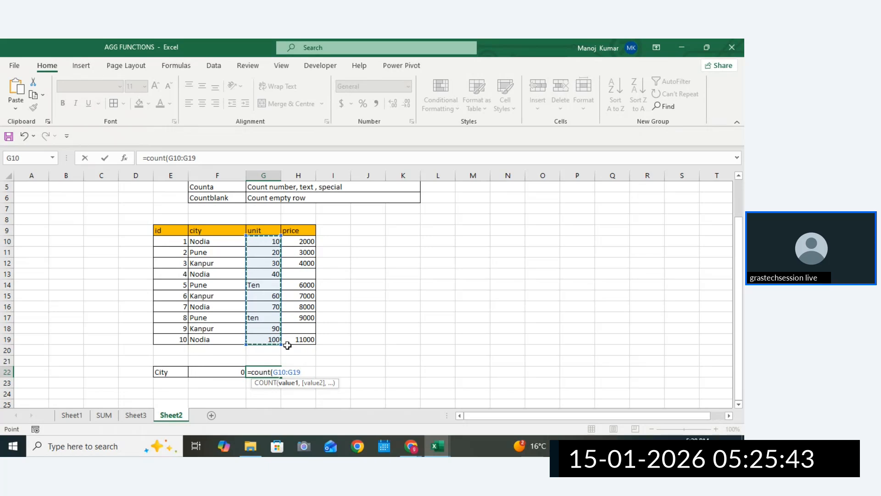
type(")")
key("Return")
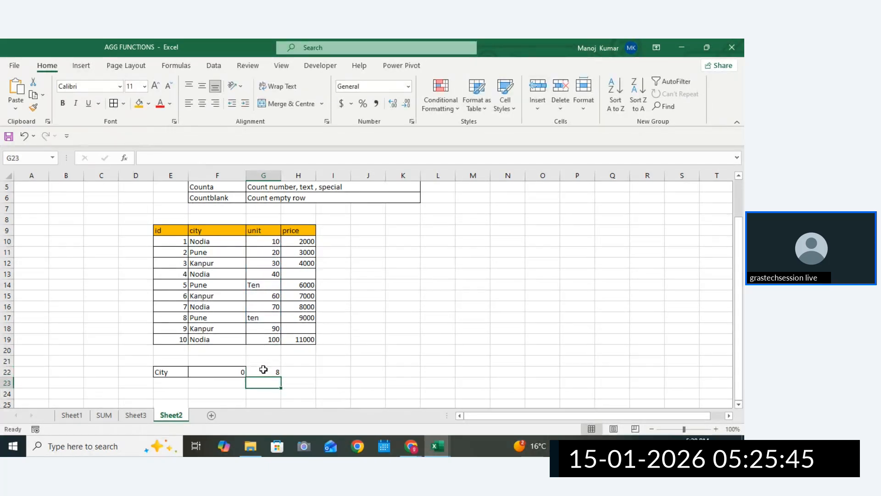
key("Up")
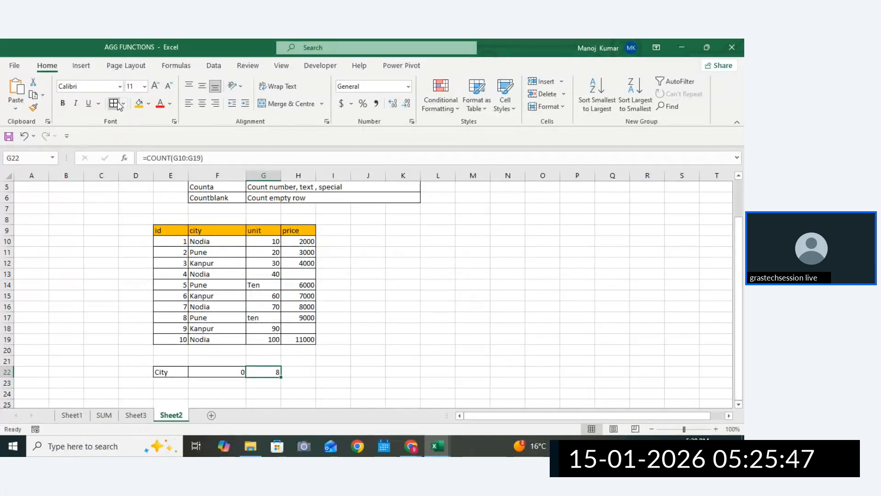
Enter a COUNT formula over the price cells H10:H19 in H22 and apply borders to F22:H22
left_click_drag(300, 254, 301, 307)
double_click(299, 372)
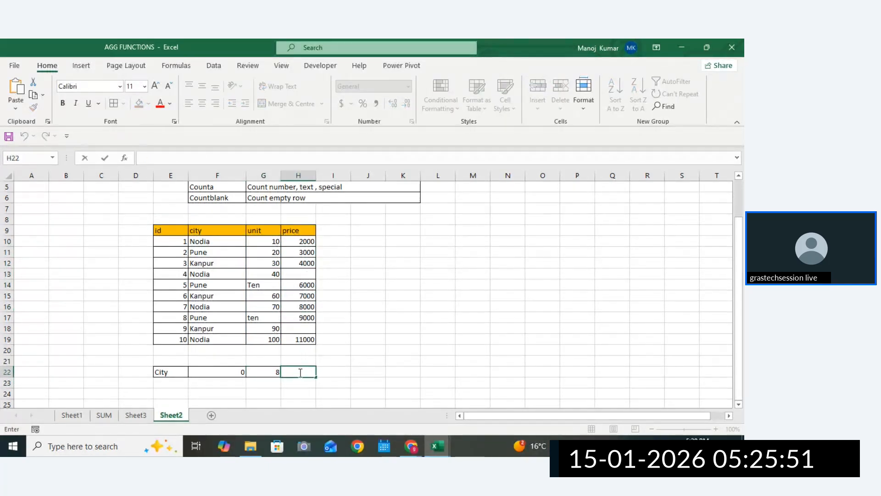
type("=cou")
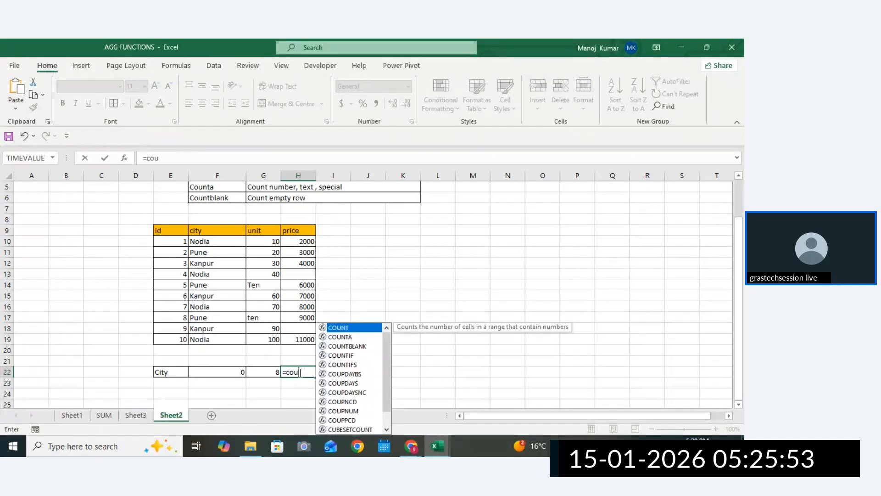
type("nt(")
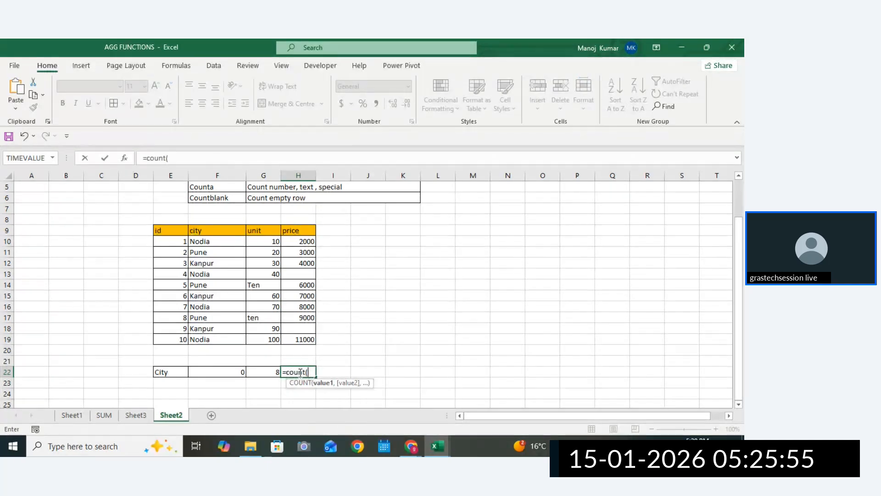
left_click_drag(302, 241, 303, 339)
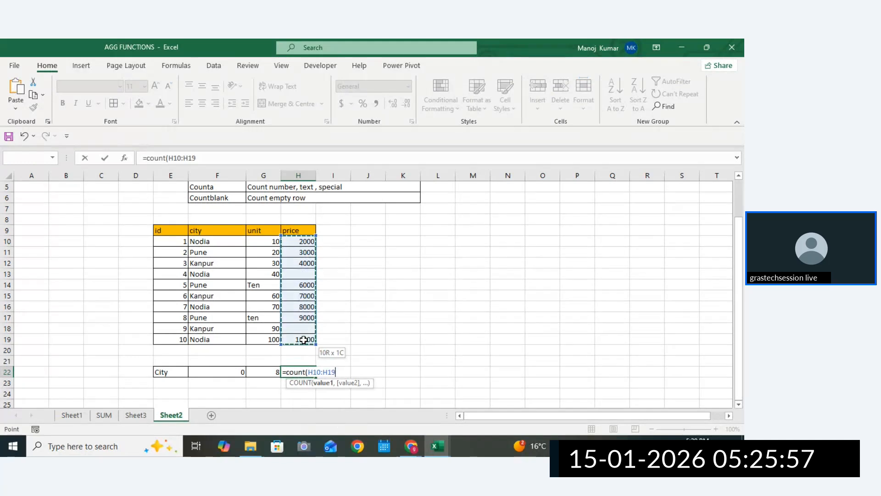
key("Return")
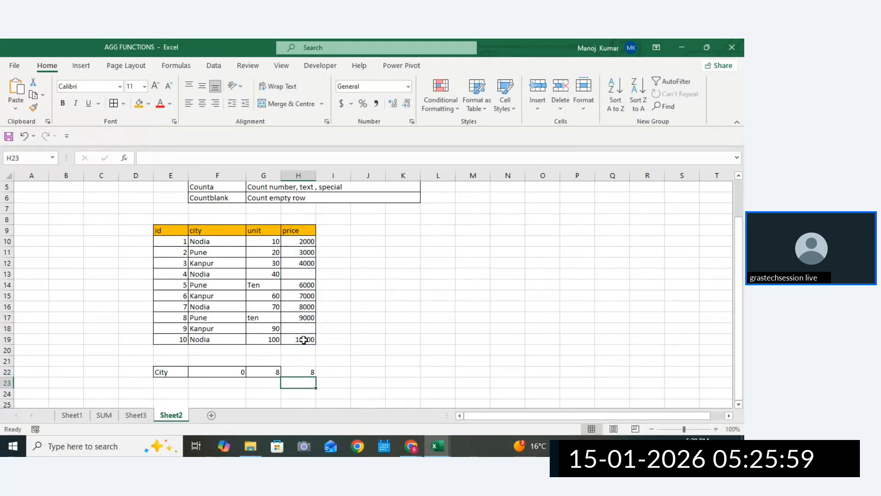
left_click_drag(220, 372, 294, 372)
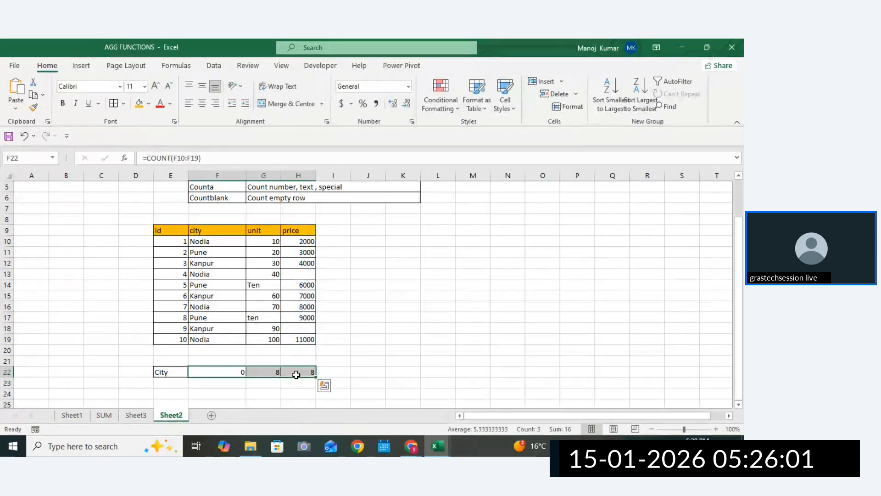
left_click(114, 106)
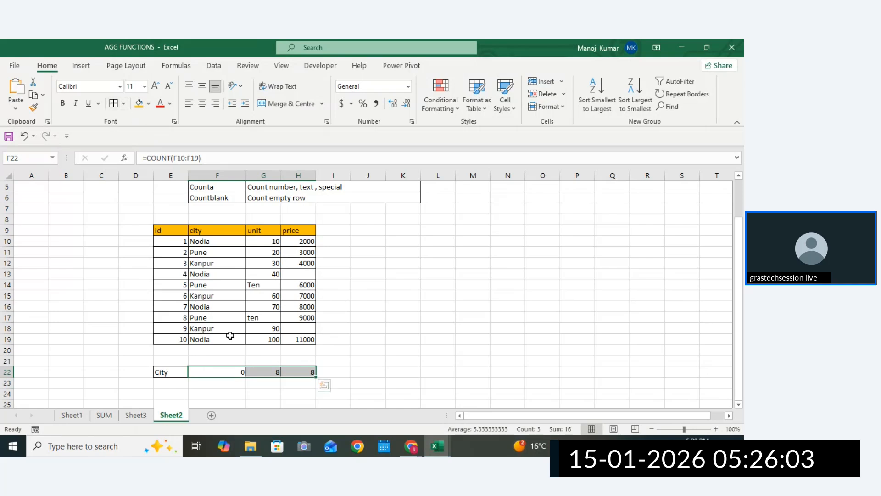
Copy the formula text from F22 and place it in J22 as plain text, ",=COUNT(F10:F19)"
double_click(235, 373)
left_click_drag(247, 373, 162, 371)
key("ctrl+c")
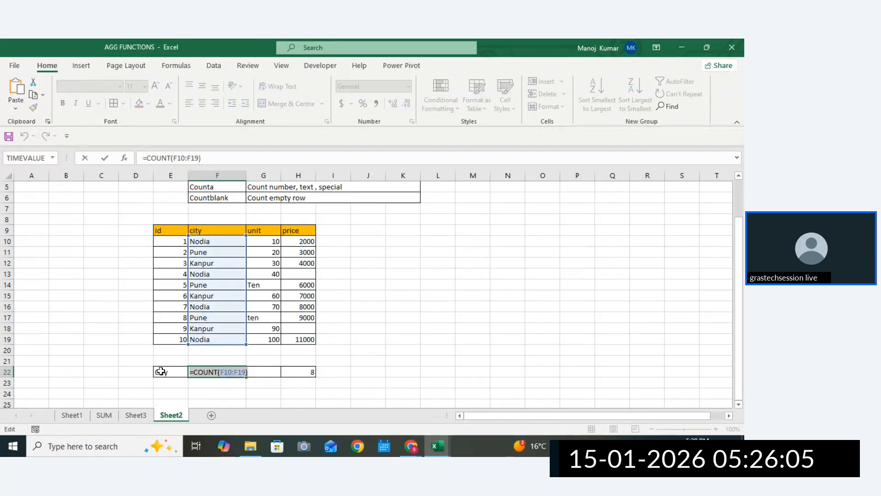
key("Return")
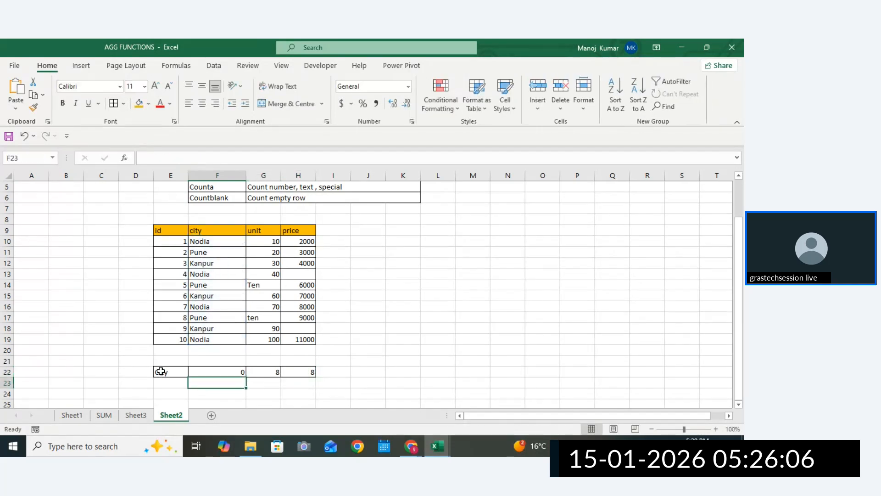
left_click(357, 373)
type(",")
key("ctrl+v")
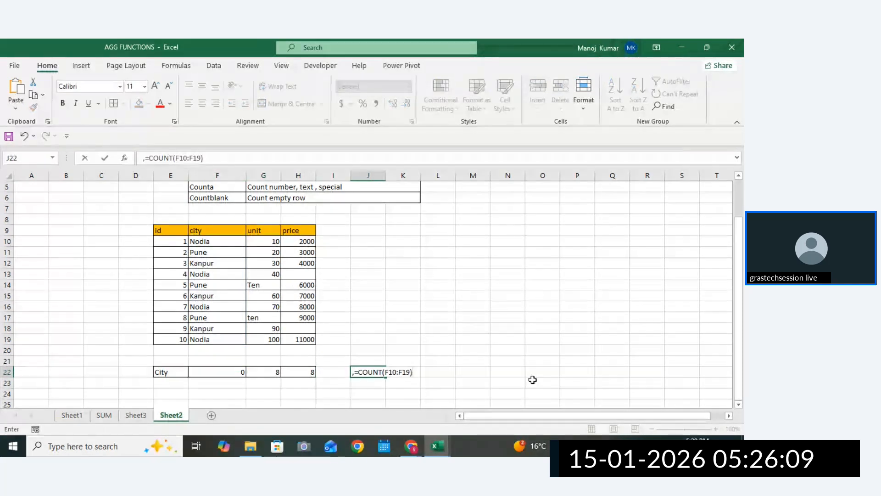
scroll(740, 409, "down", 1)
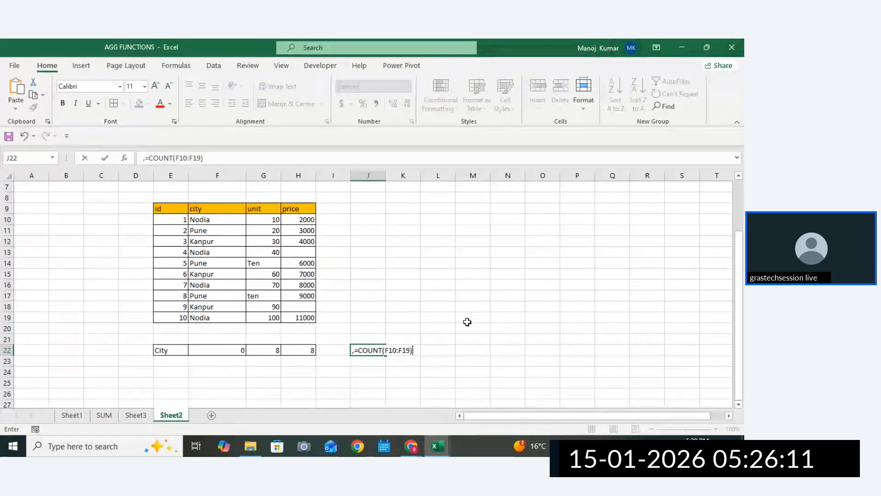
left_click_drag(250, 382, 216, 382)
left_click(170, 361)
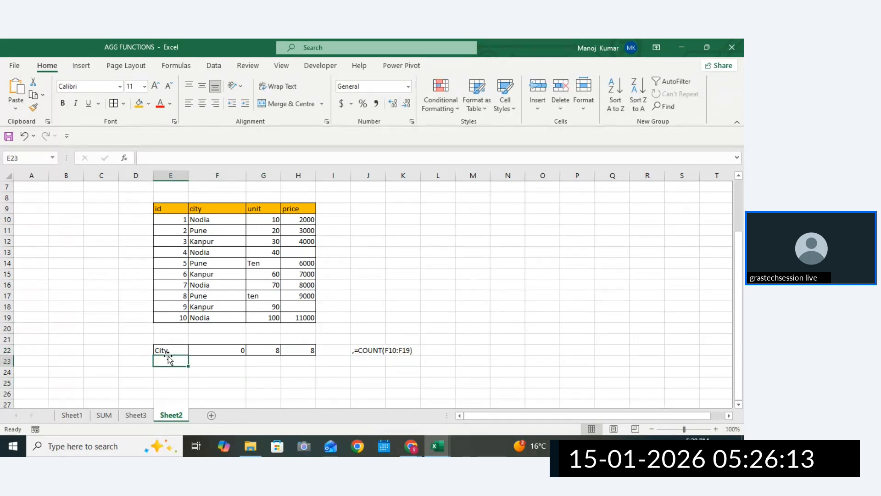
left_click(168, 350)
left_click(212, 362)
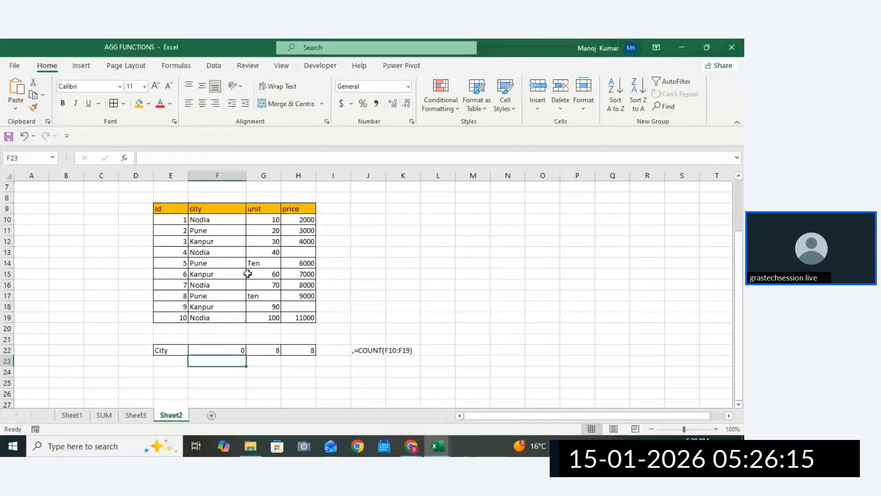
left_click_drag(261, 230, 258, 327)
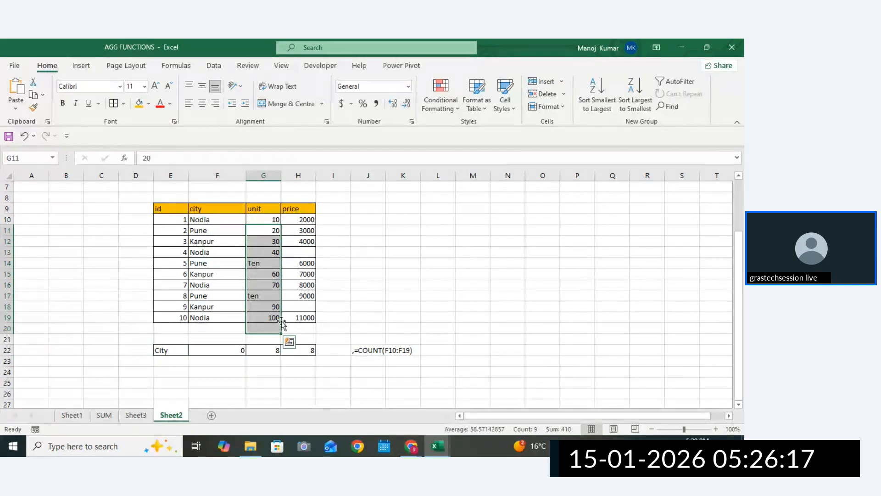
Enter a COUNTA formula over the city cells F10:F19 in F23 and apply borders to the cell
left_click_drag(303, 242, 292, 316)
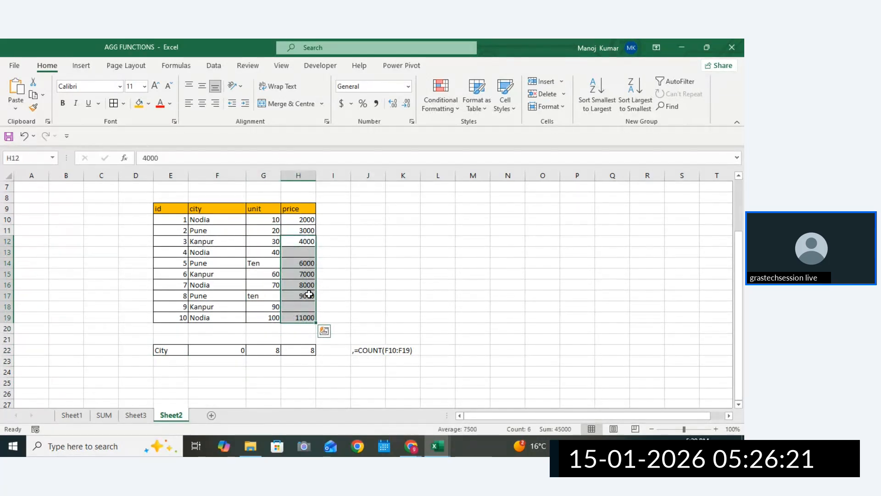
left_click(233, 356)
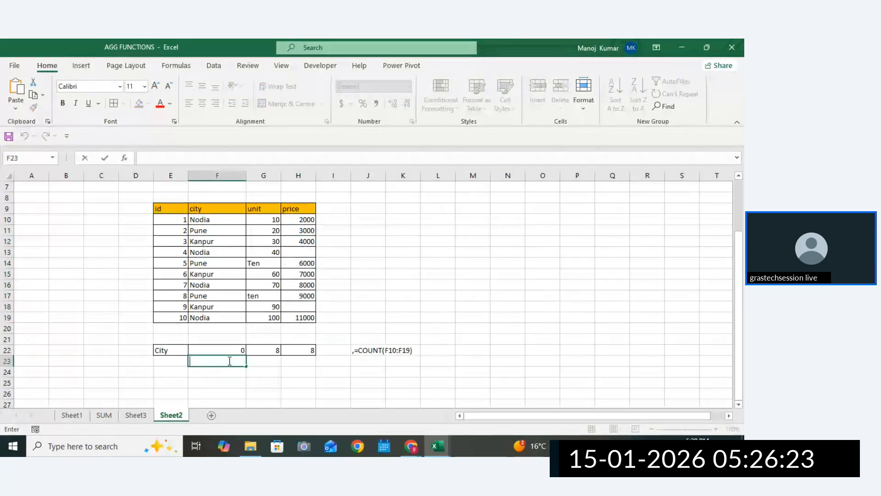
type("=counta(")
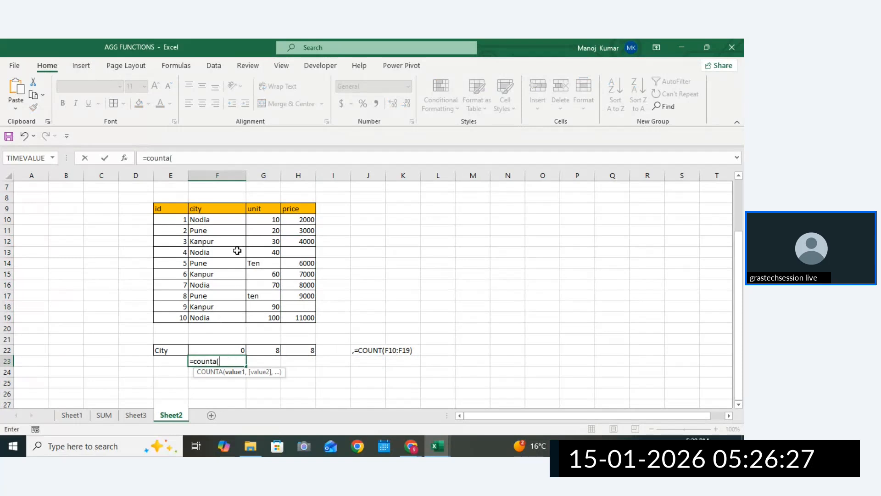
left_click_drag(229, 221, 216, 314)
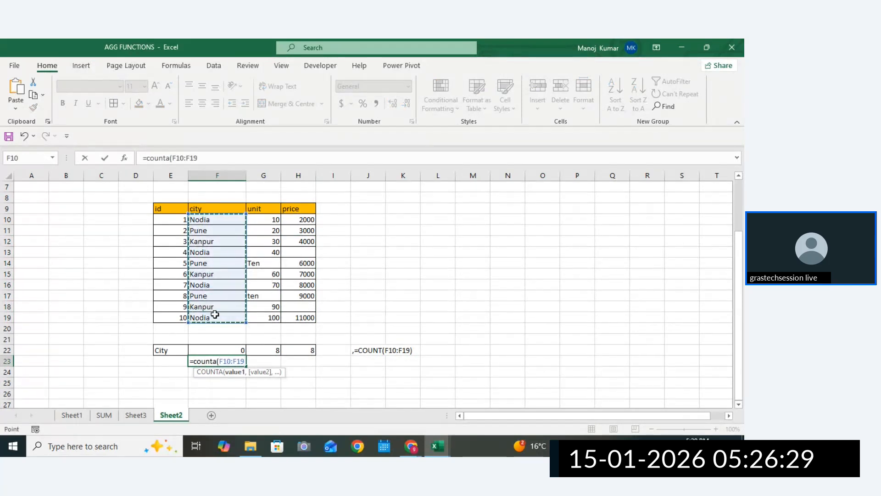
key("Return")
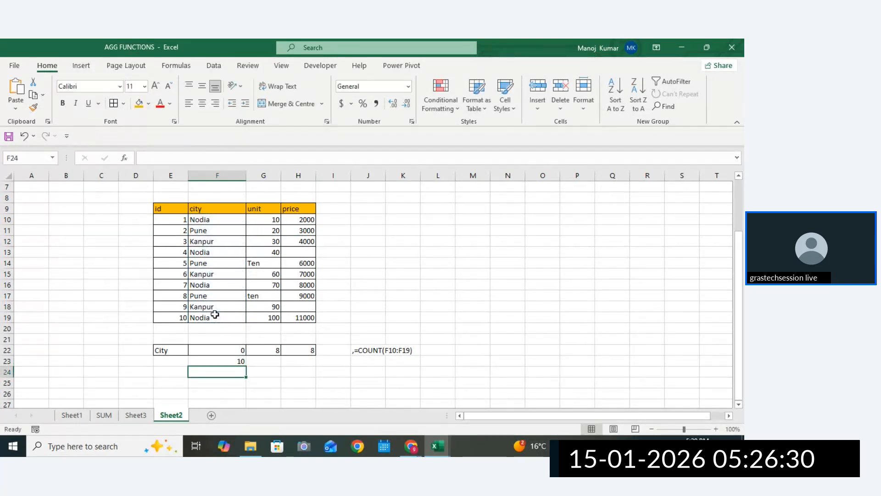
left_click(206, 362)
left_click(114, 109)
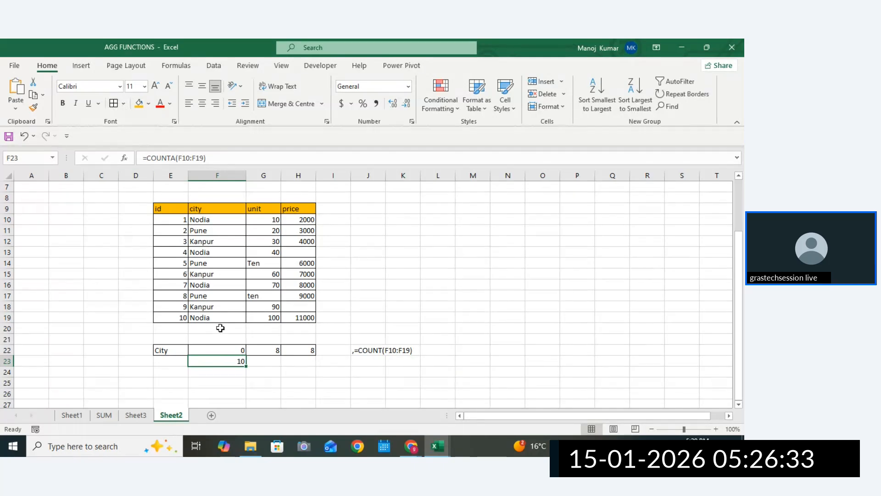
Enter a COUNTA formula over the unit cells G10:G19 in G23
left_click(252, 362)
type("=co")
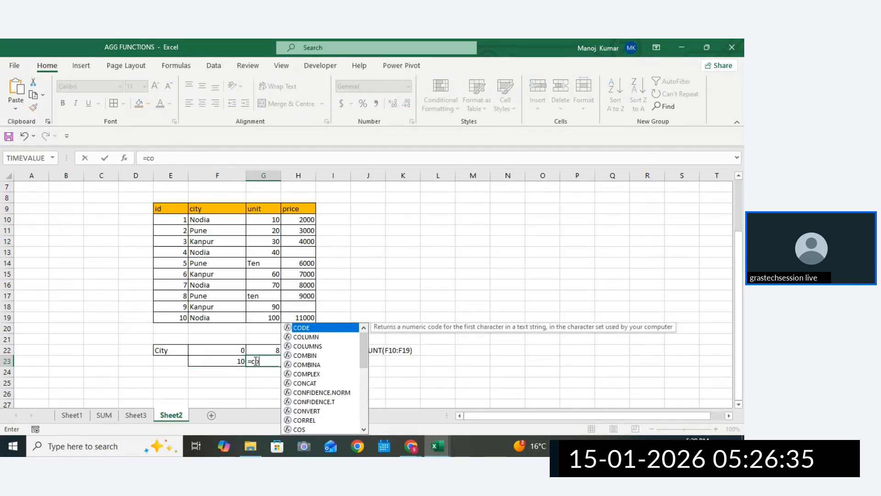
type("unta*")
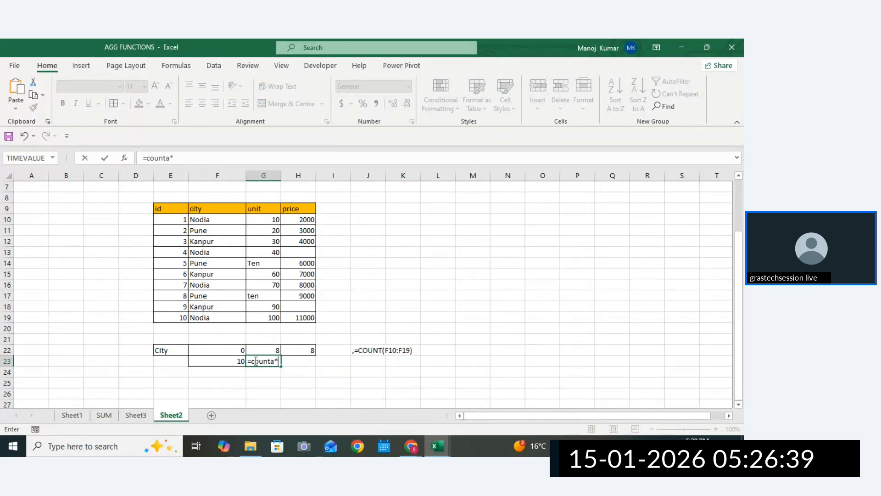
key("BackSpace")
type("(")
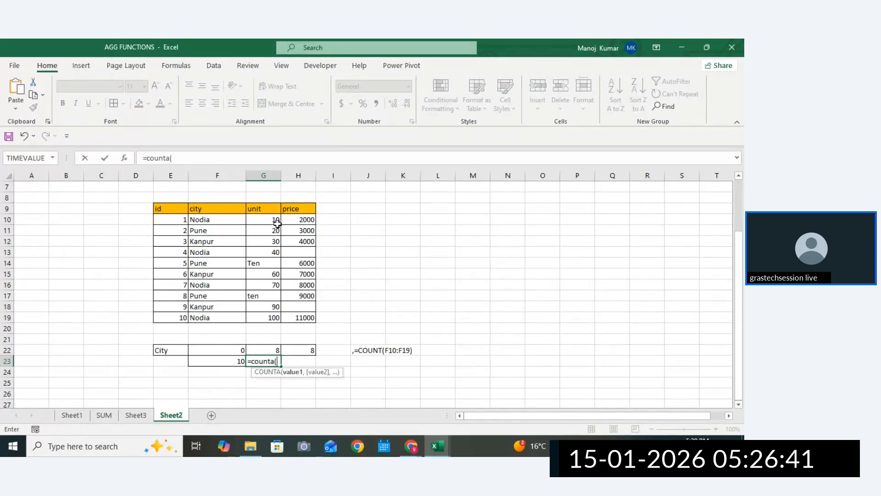
left_click_drag(278, 223, 274, 316)
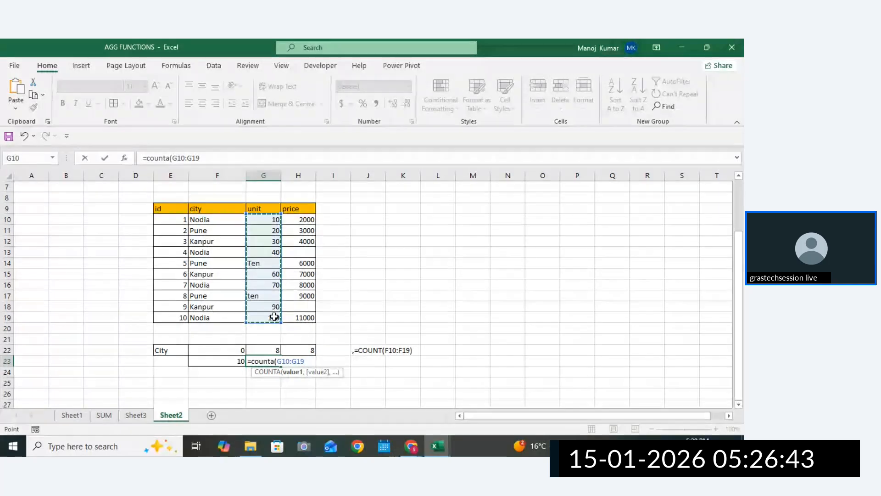
key("Return")
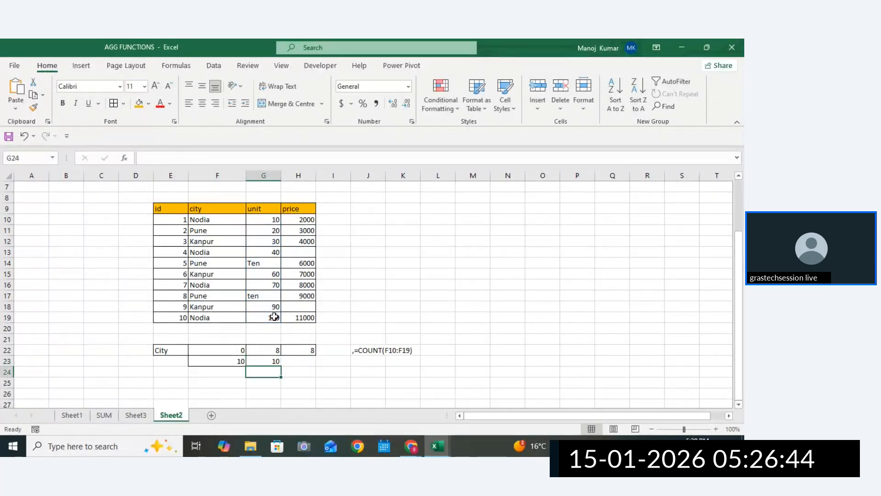
left_click(268, 361)
Enter a COUNTA formula over the price cells H10:H19 in H23 and apply borders to F23:H23
double_click(296, 362)
type("c")
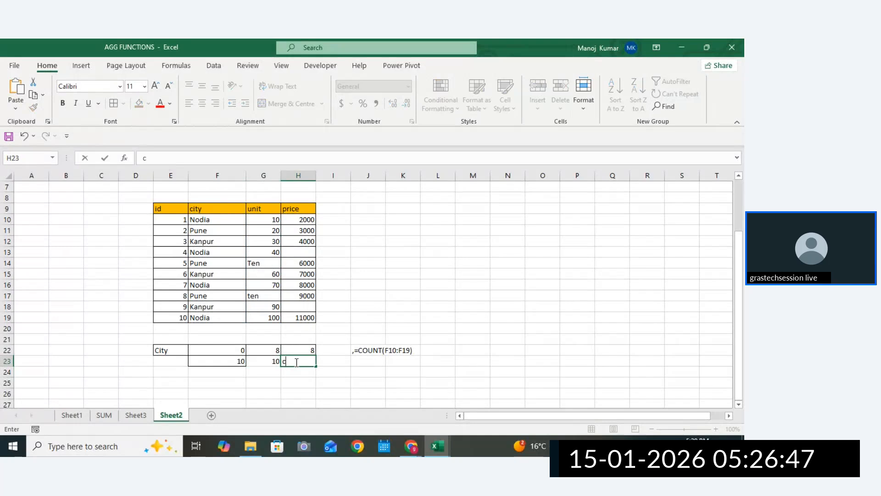
key("BackSpace")
type("-c")
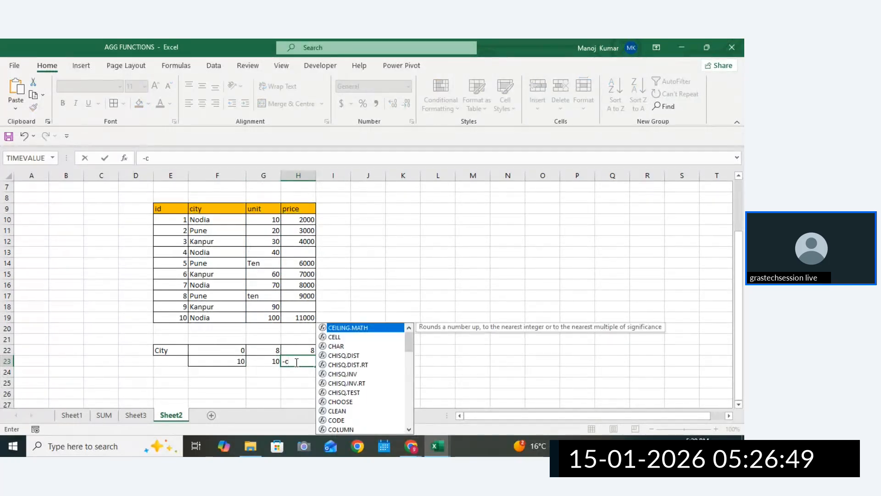
key("Escape")
type("=c")
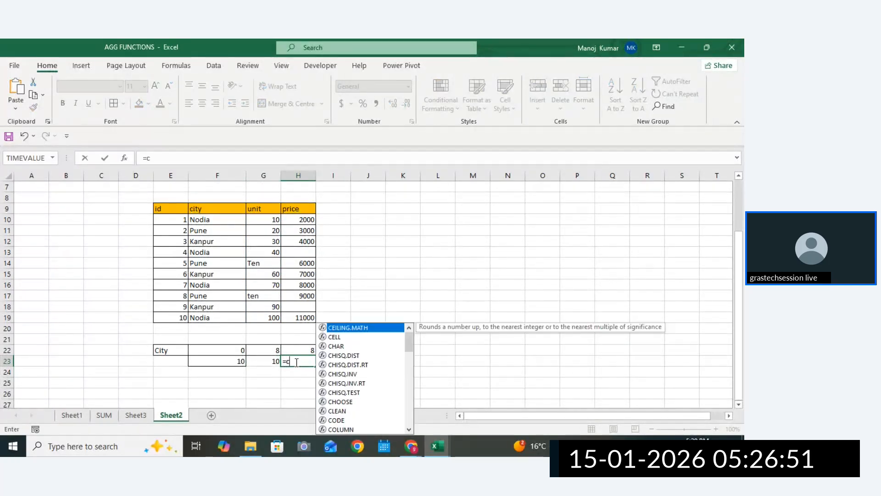
type("ount")
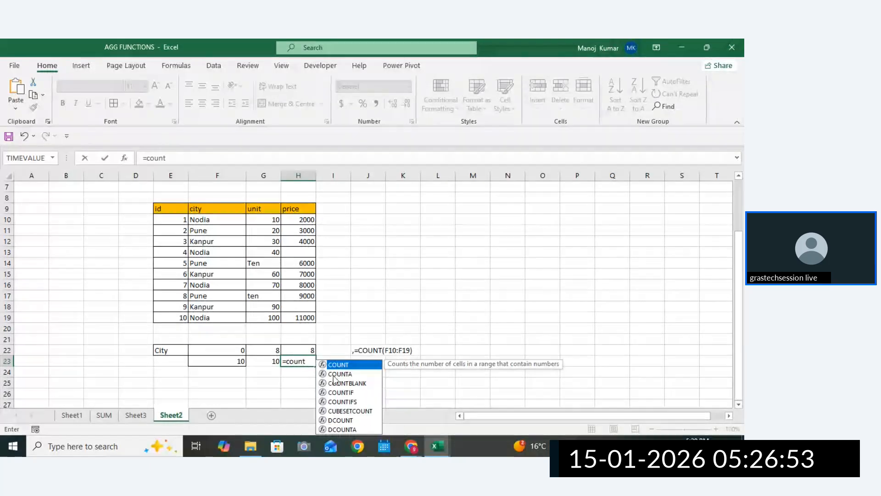
double_click(339, 373)
left_click_drag(306, 220, 304, 316)
type(")")
key("Return")
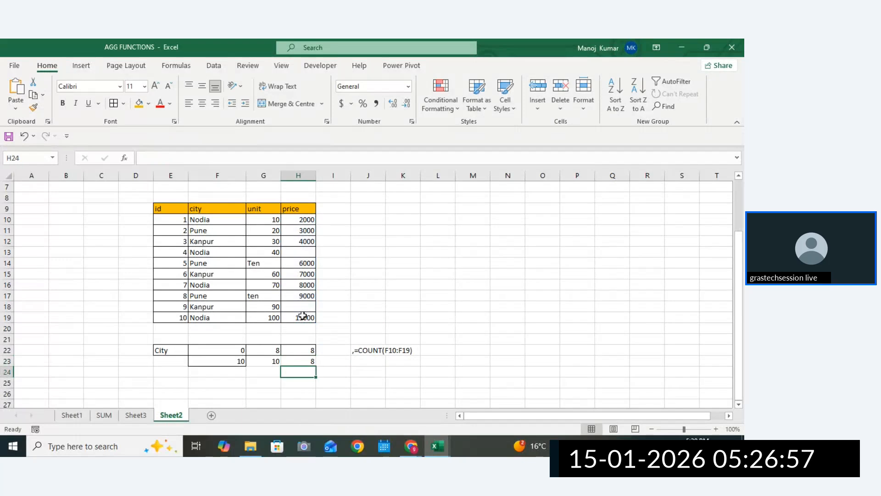
left_click_drag(227, 365, 296, 360)
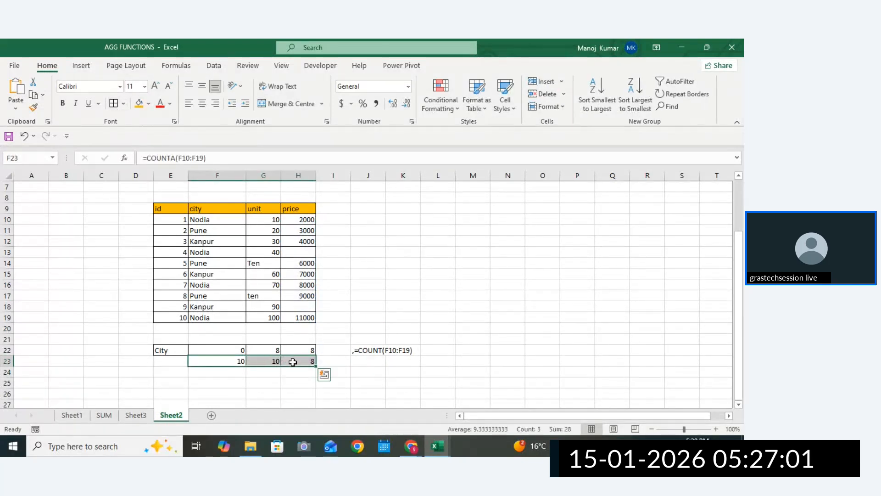
Copy the formula text from H23 and place it in J23 as plain text, ",=COUNTA(H10:H19"
double_click(292, 361)
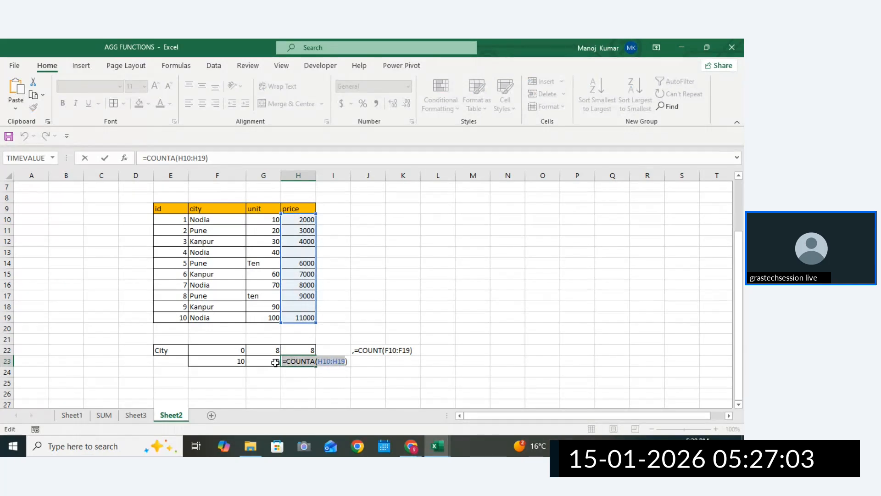
key("Return")
double_click(357, 363)
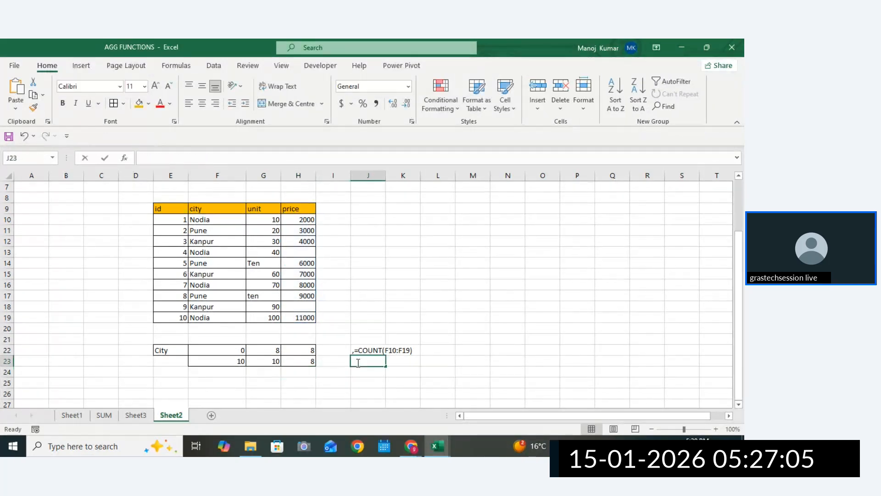
type(",")
key("ctrl+v")
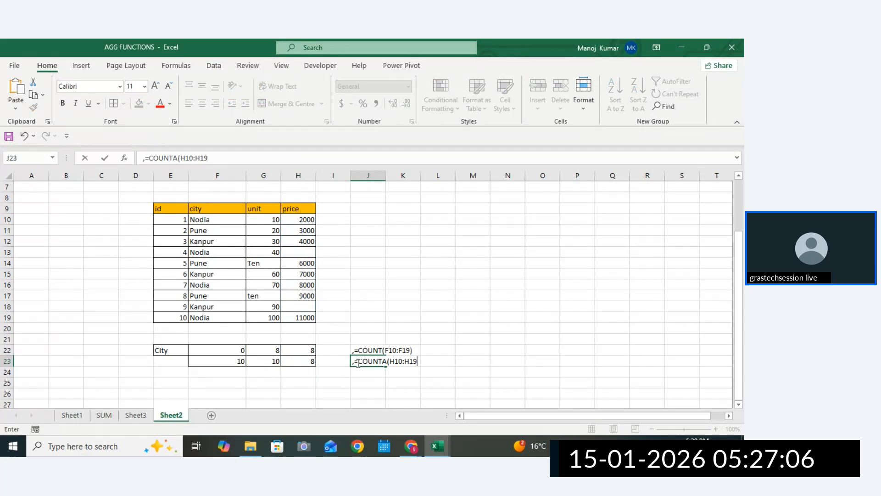
left_click(195, 368)
Label the two result rows by entering "count" in E22 and "counta" in E23
left_click(174, 364)
left_click(171, 350)
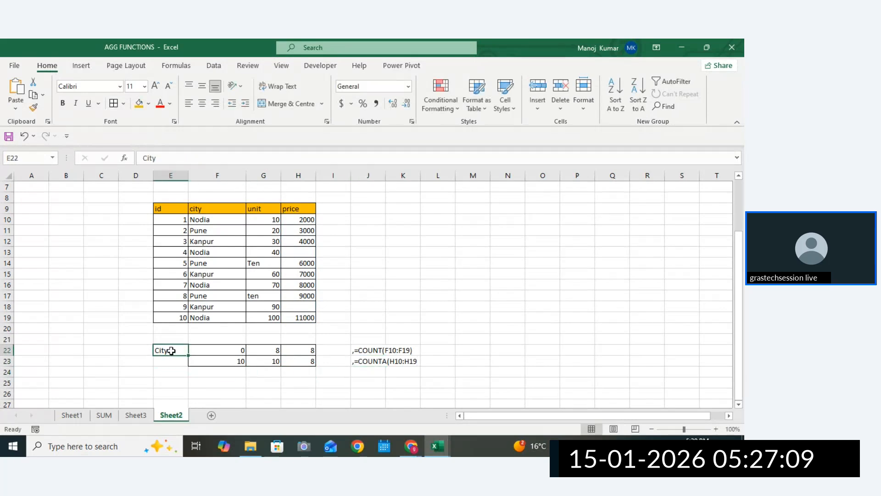
type("countn")
key("Return")
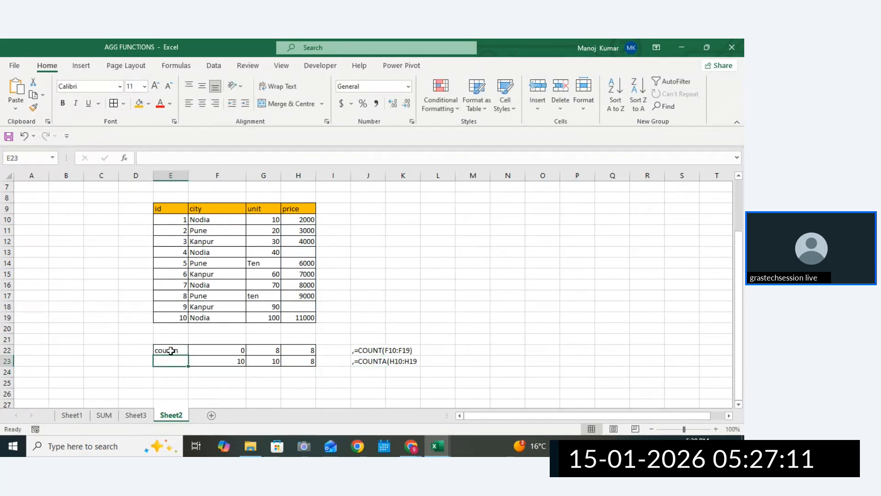
type("counta")
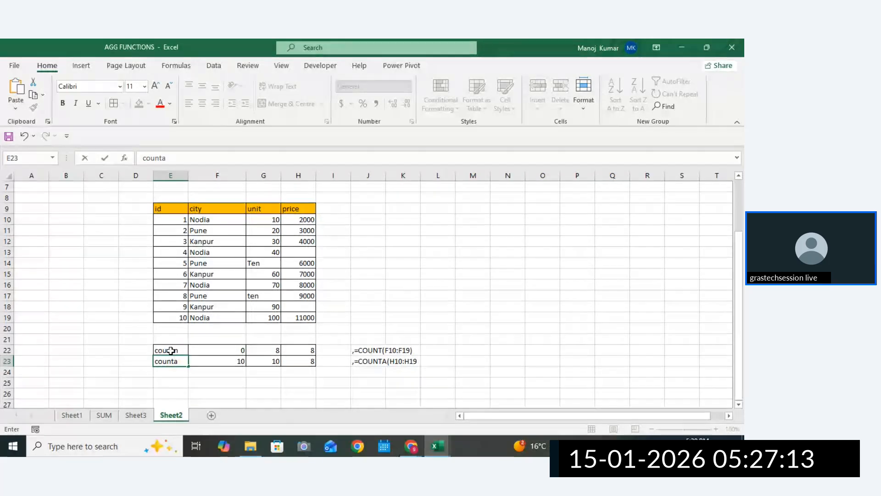
double_click(183, 350)
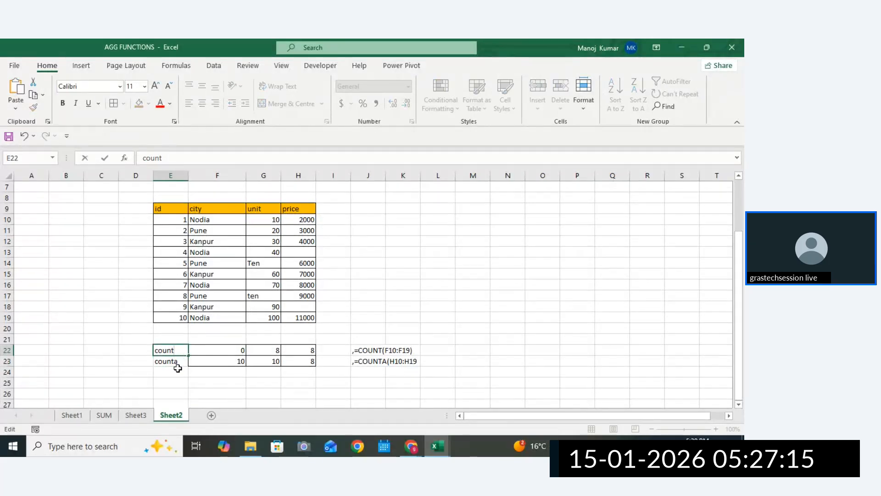
Enter the label "countblank" in E24 and widen column E so the text fits
left_click(178, 370)
type("counta")
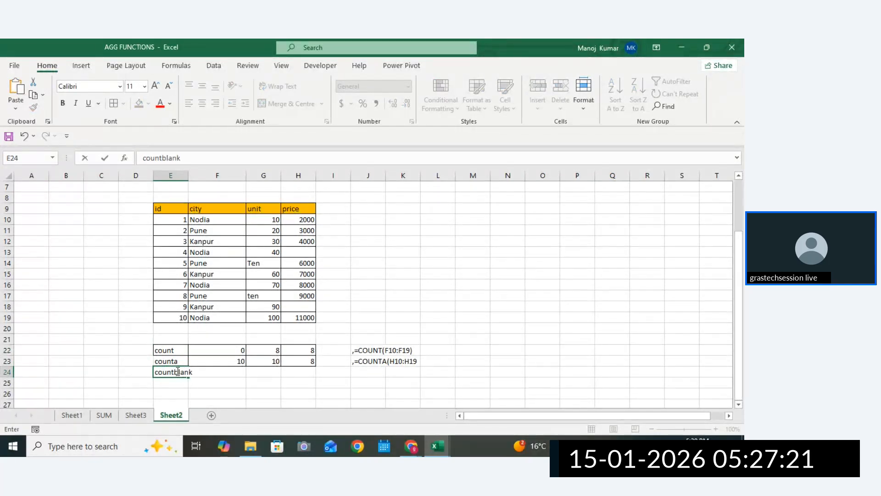
left_click(217, 175)
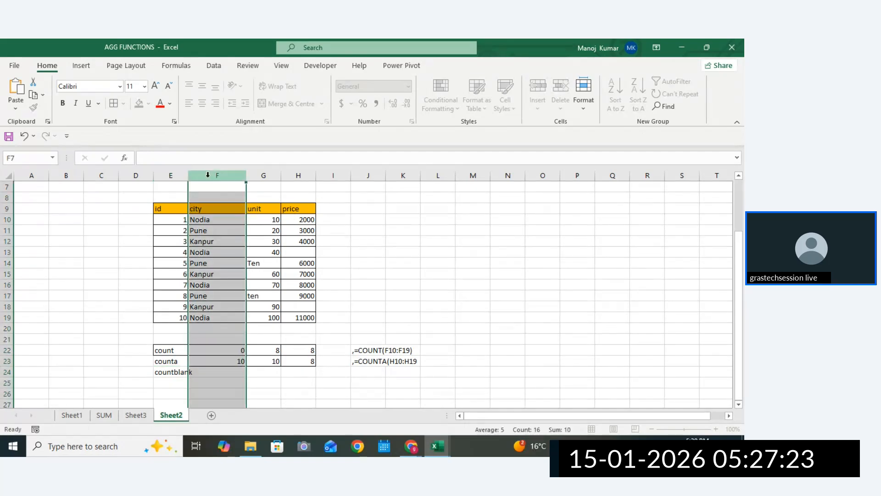
left_click_drag(189, 176, 212, 176)
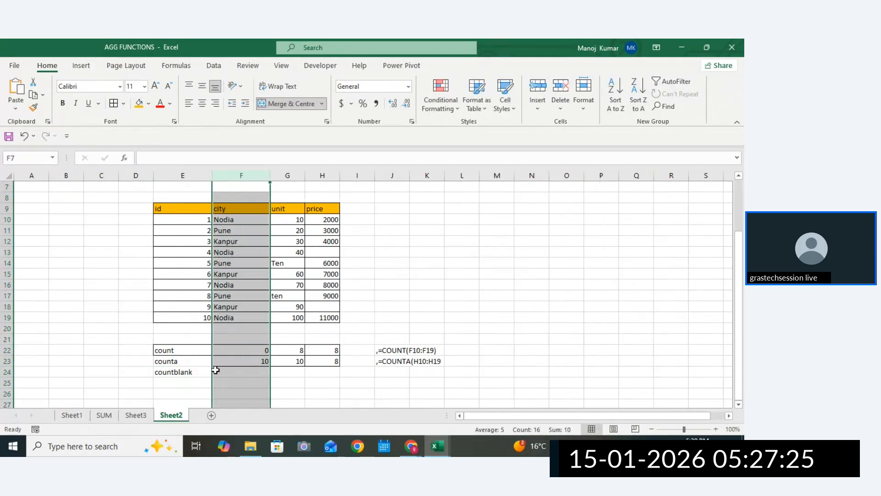
Enter a COUNTBLANK formula over the city cells F10:F19 in F24
double_click(228, 370)
type("c")
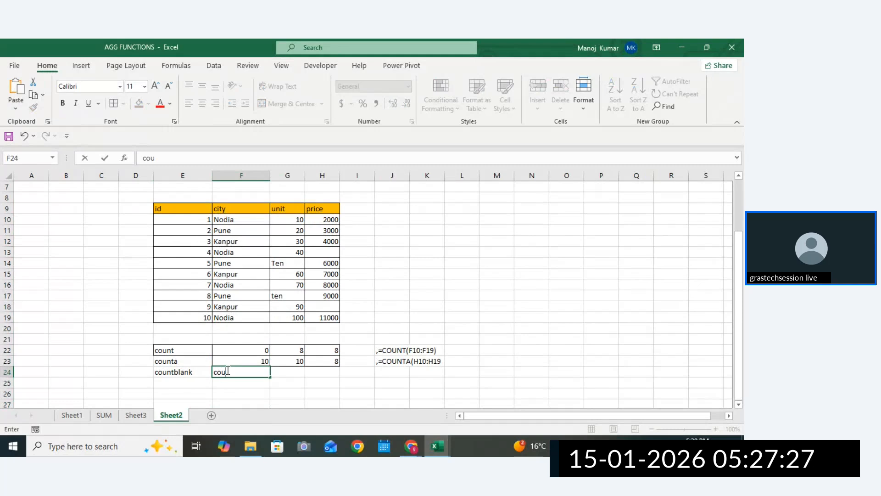
type("ou")
key("BackSpace")
key("BackSpace")
key("BackSpace")
type("=count")
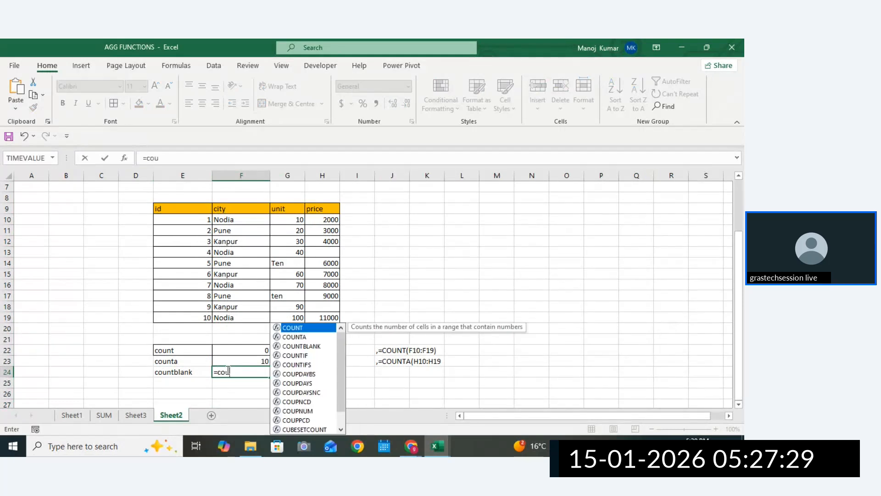
type("bl")
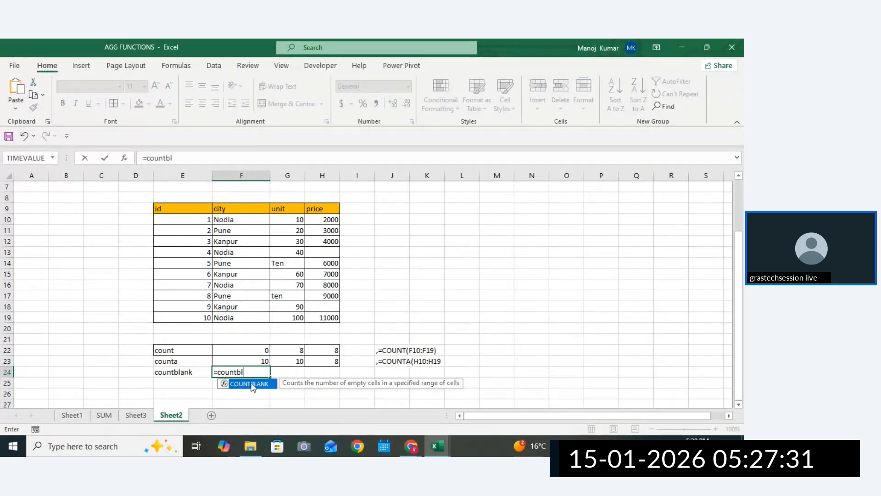
double_click(253, 387)
left_click_drag(249, 221, 248, 315)
key("Return")
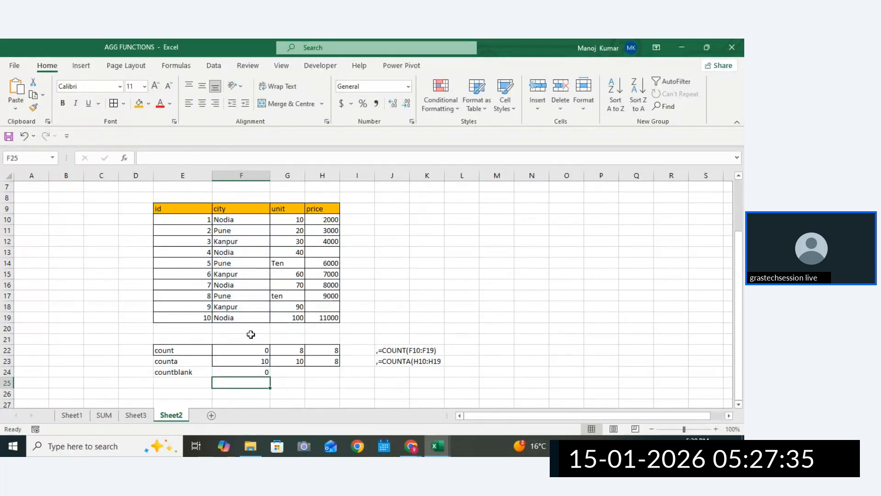
Fill the COUNTBLANK formula from F24 across to H24 and apply borders to E23:H24
left_click(244, 370)
left_click_drag(236, 210, 225, 303)
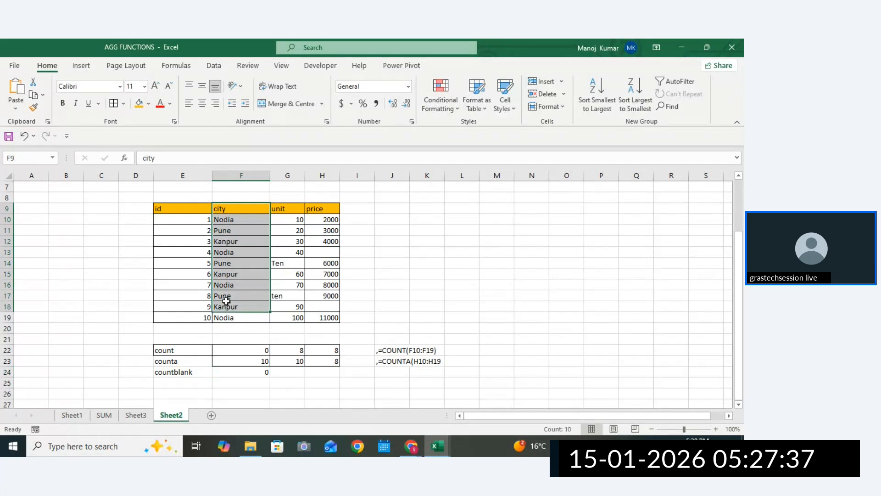
left_click(248, 371)
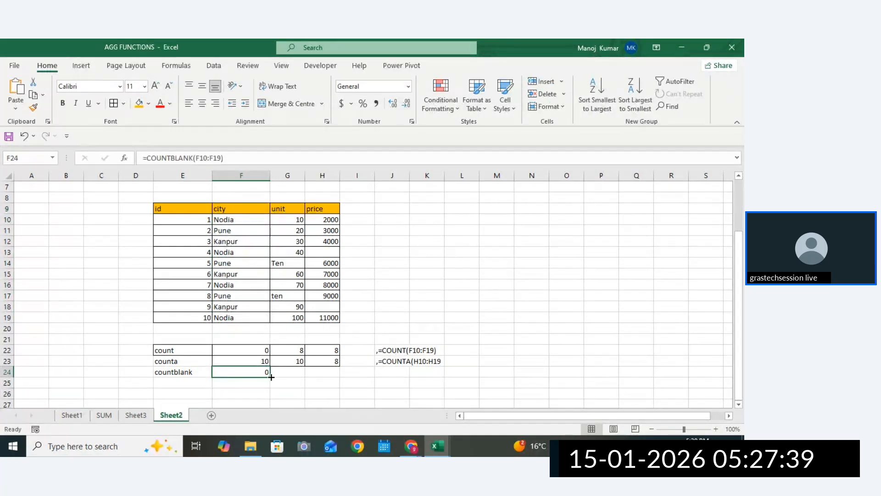
left_click_drag(271, 376, 327, 376)
left_click_drag(209, 366, 309, 376)
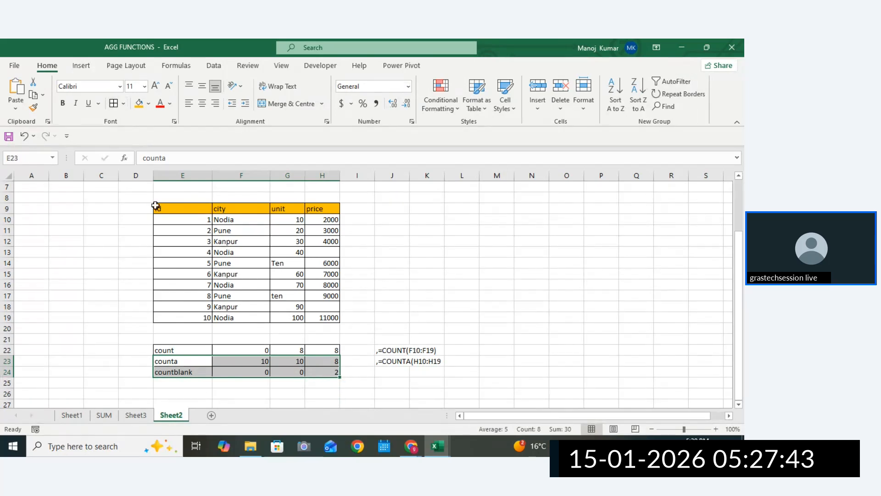
left_click_drag(327, 231, 326, 281)
left_click(326, 296)
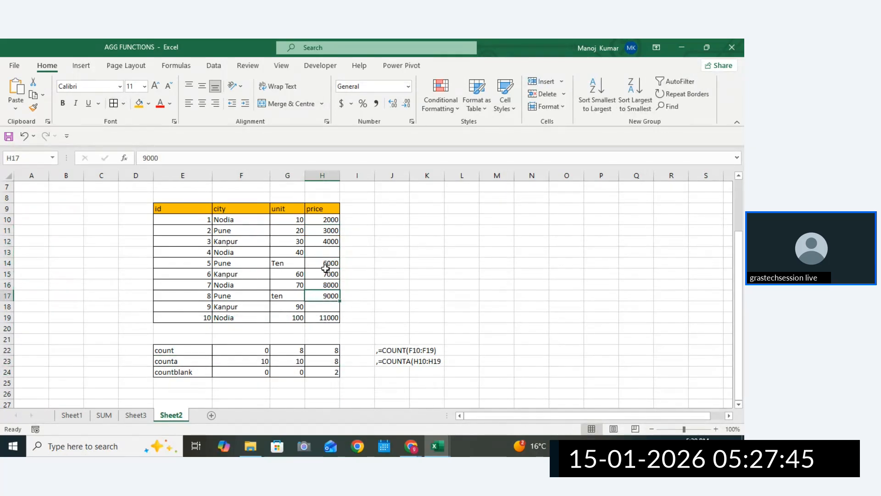
Note the COUNTBLANK formula from F24 as text in J24, entered as ",=COUNTBLANK(F10:F19)"
left_click(323, 253)
left_click(394, 328)
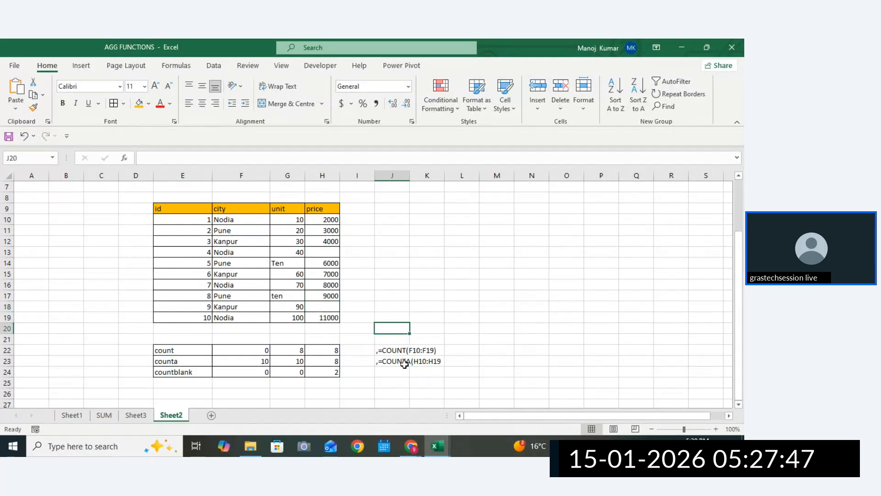
left_click(385, 371)
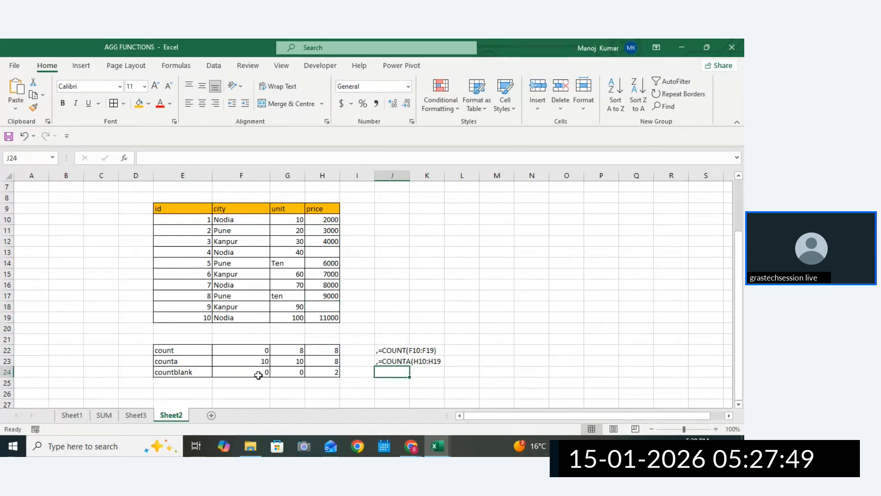
double_click(258, 375)
left_click_drag(300, 371, 199, 372)
key("ctrl+c")
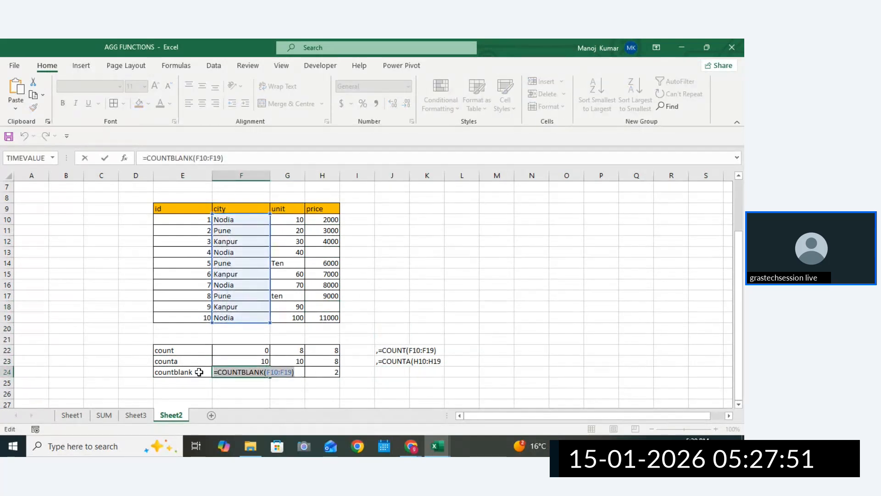
key("Escape")
double_click(385, 371)
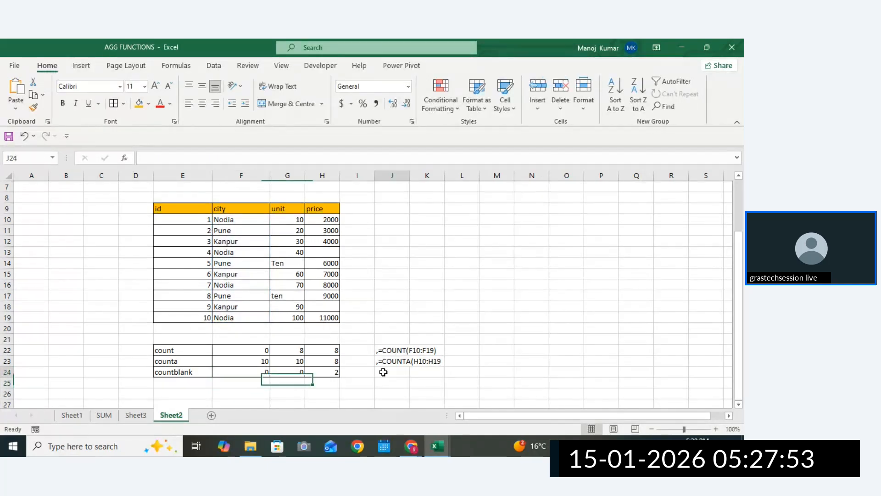
type(",")
key("ctrl+v")
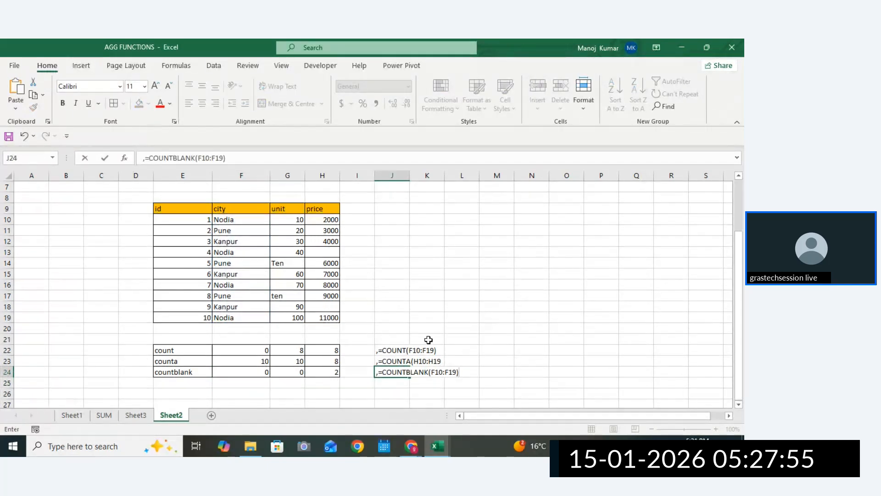
left_click(462, 296)
Compare the count and counta results for the unit column with its entries in G10:G19
left_click_drag(299, 219, 294, 318)
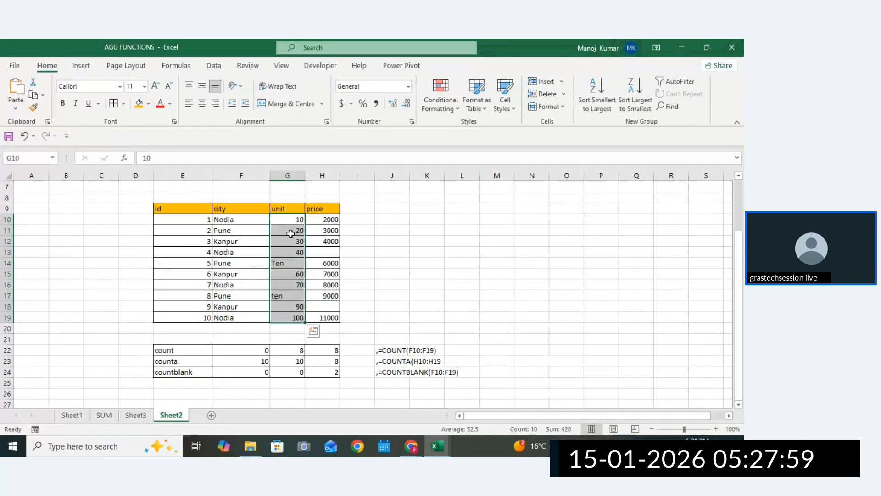
left_click(406, 295)
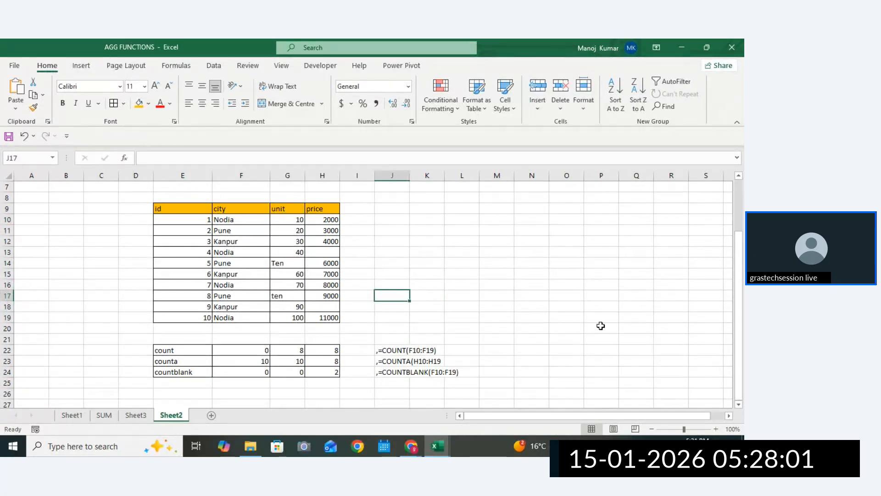
left_click(738, 405)
left_click(738, 405)
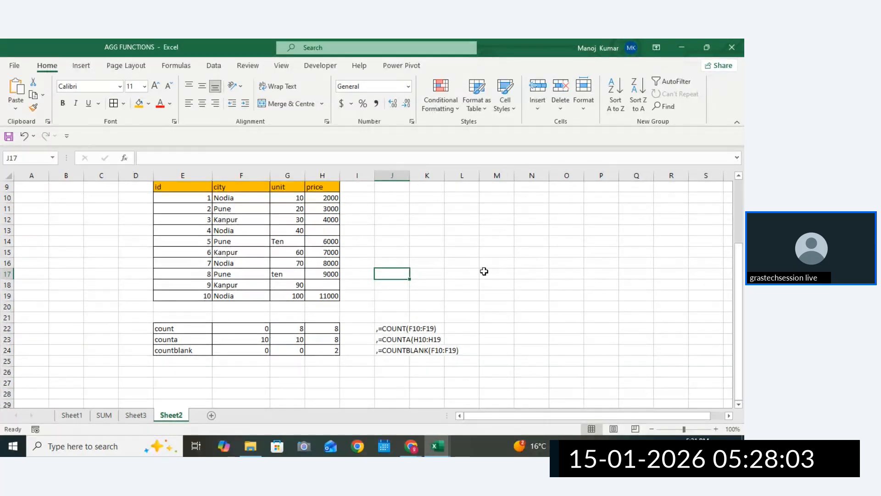
left_click_drag(188, 328, 298, 329)
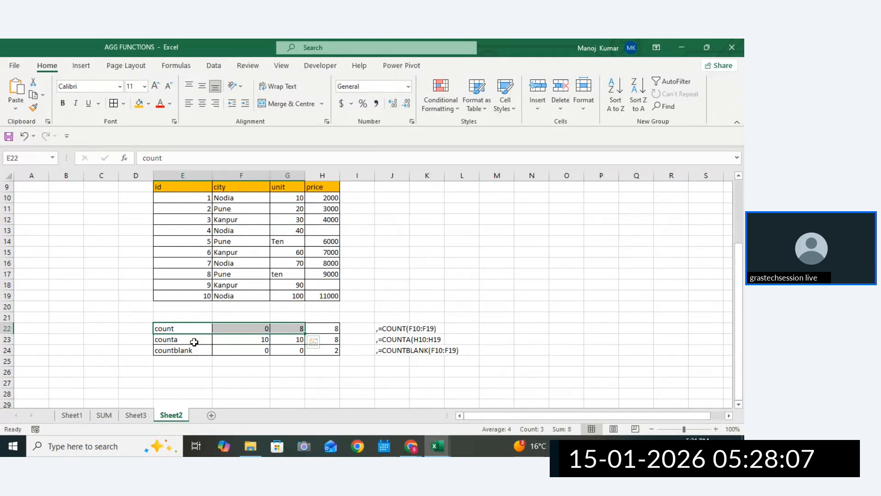
left_click_drag(193, 341, 296, 341)
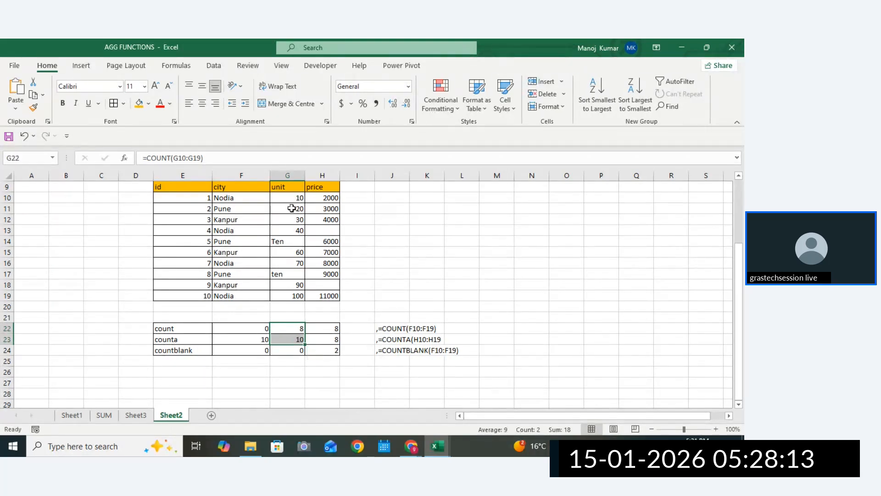
left_click_drag(292, 199, 293, 293)
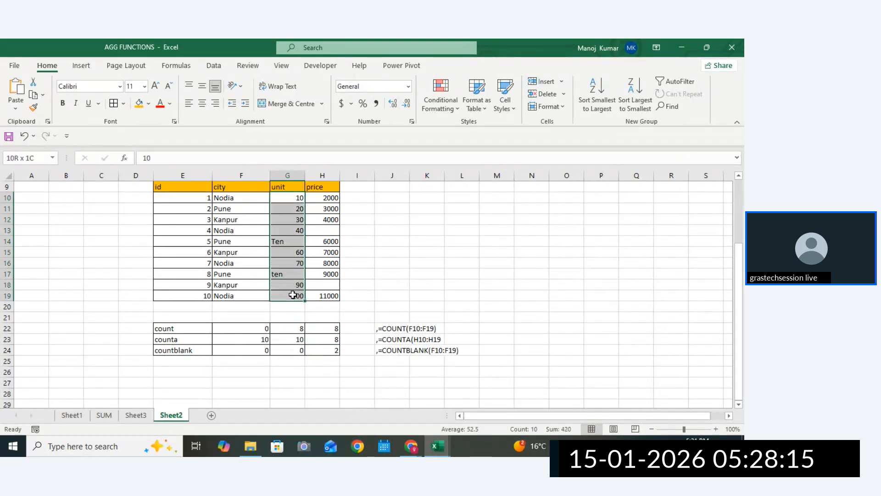
left_click(293, 294)
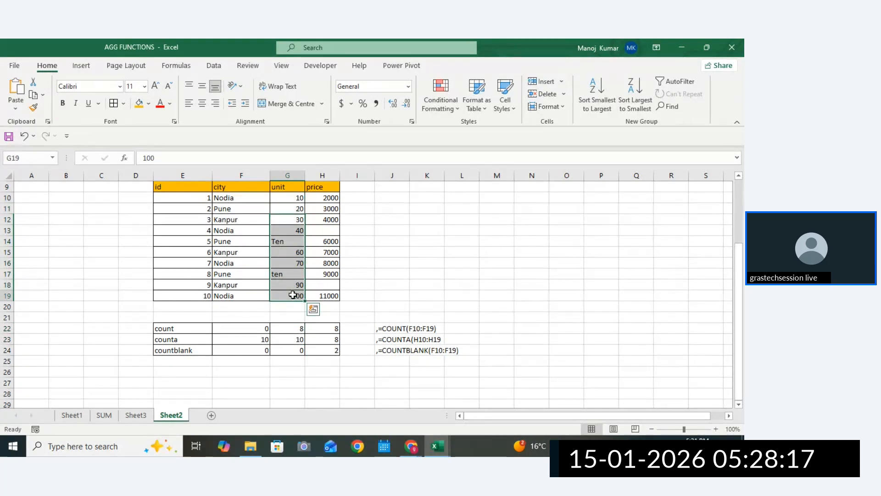
left_click(183, 330)
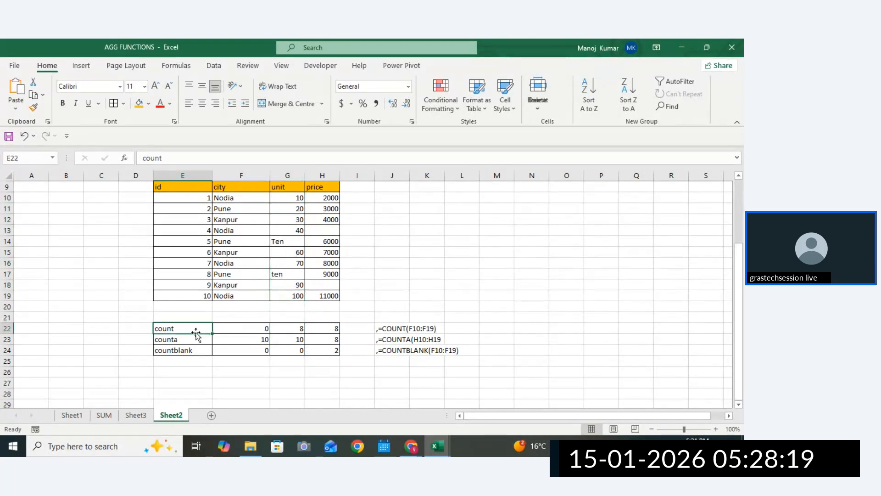
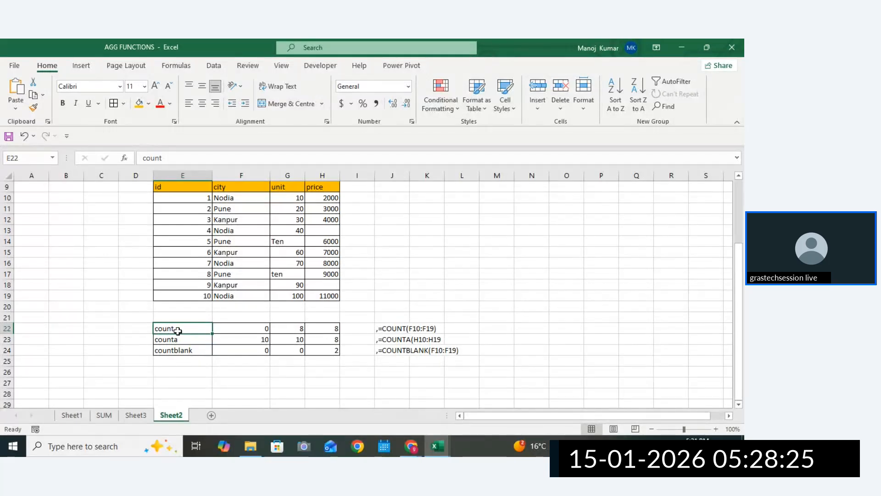
Examine the count, counta and countblank results in H22:H24 against the price entries in H10:H19
left_click_drag(178, 331, 184, 339)
left_click_drag(321, 329, 323, 339)
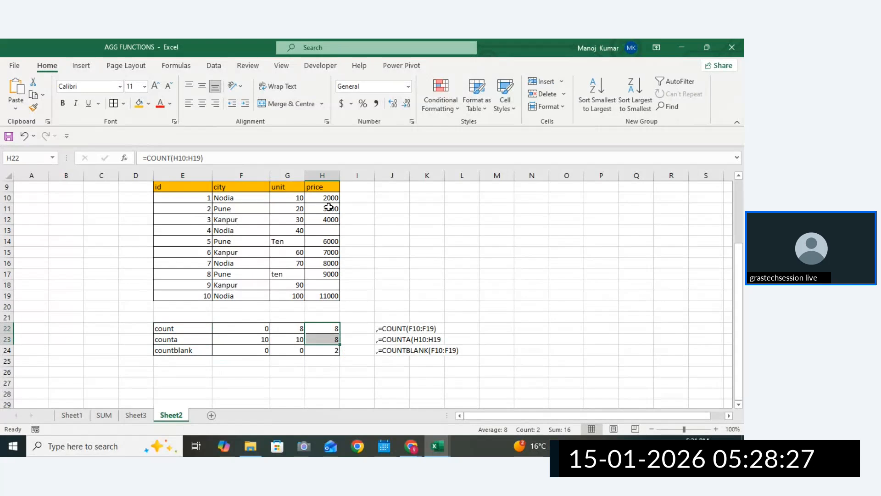
left_click_drag(329, 197, 329, 272)
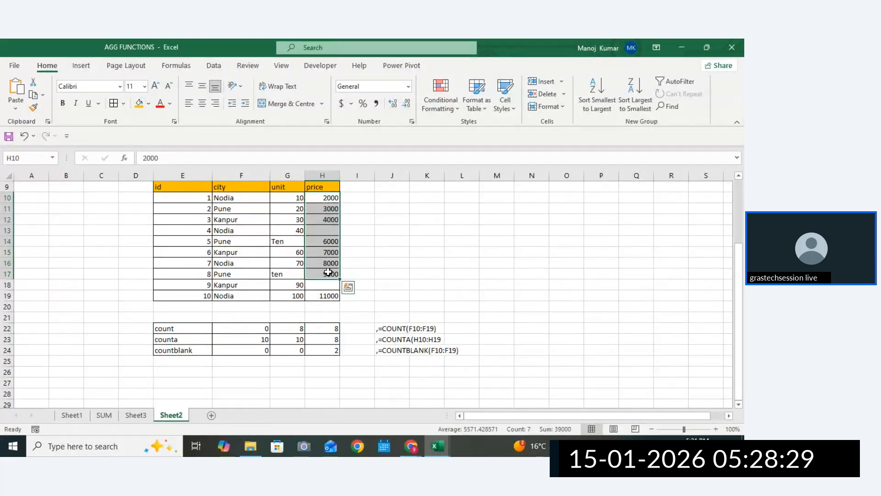
left_click_drag(329, 197, 319, 294)
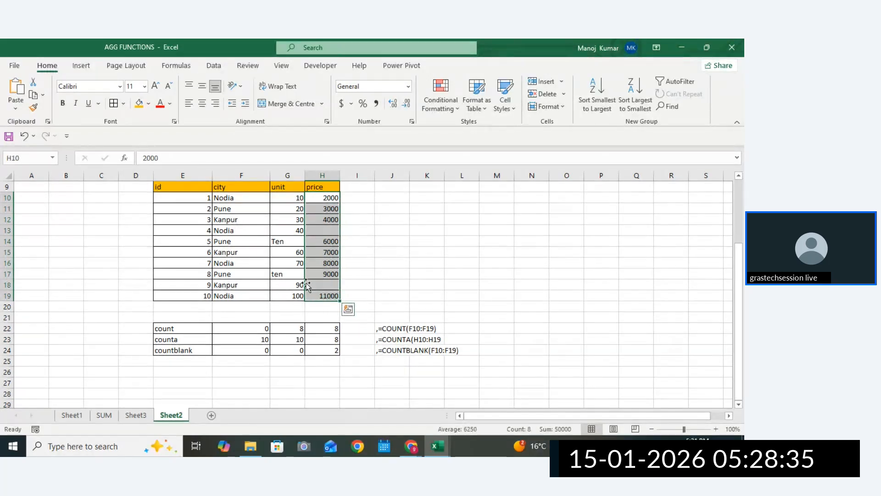
left_click(174, 330)
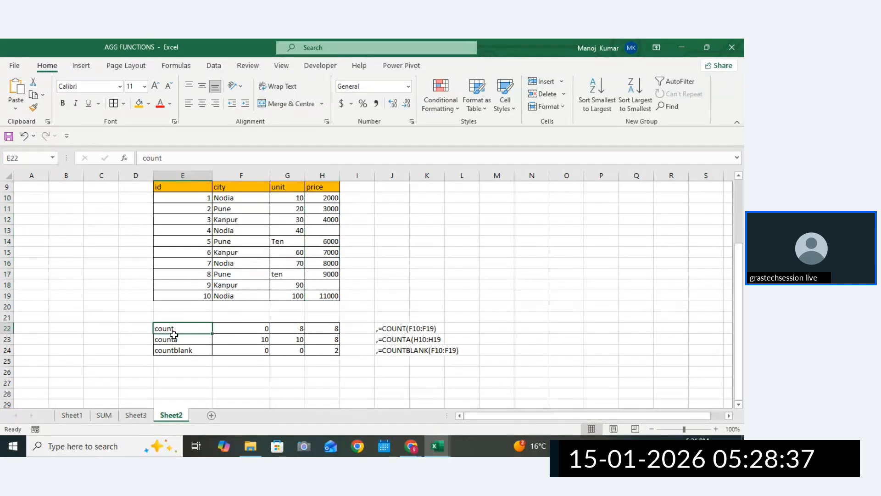
left_click_drag(174, 334, 175, 336)
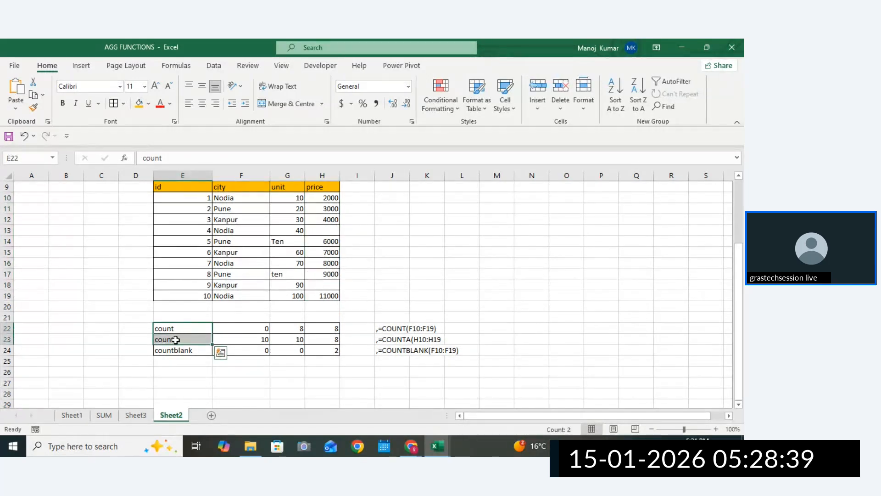
left_click_drag(324, 329, 324, 350)
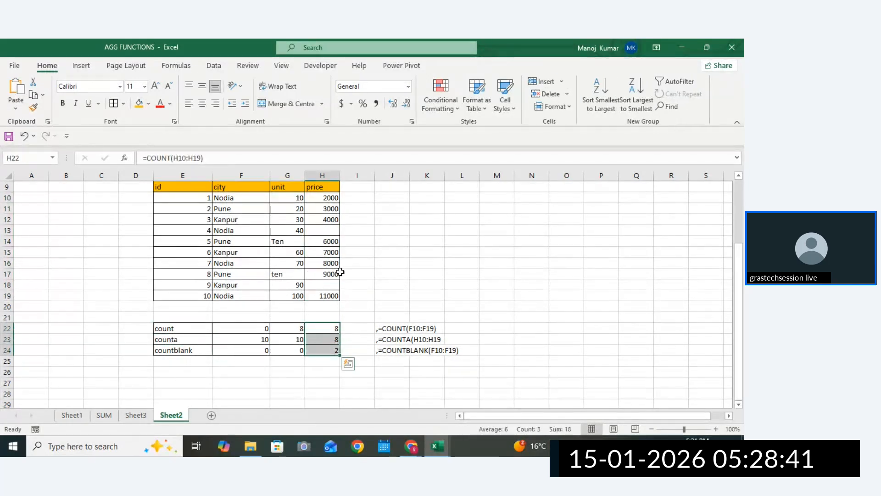
left_click_drag(338, 202, 332, 294)
left_click_drag(327, 329, 328, 335)
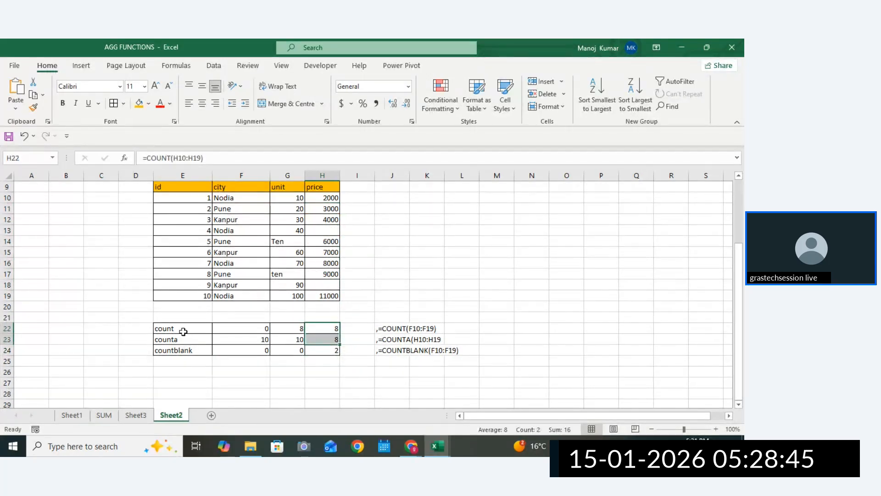
Review how the unit column's count and counta results in G22:G23 differ, checking its number and text entries
left_click_drag(184, 331, 281, 336)
left_click(295, 340)
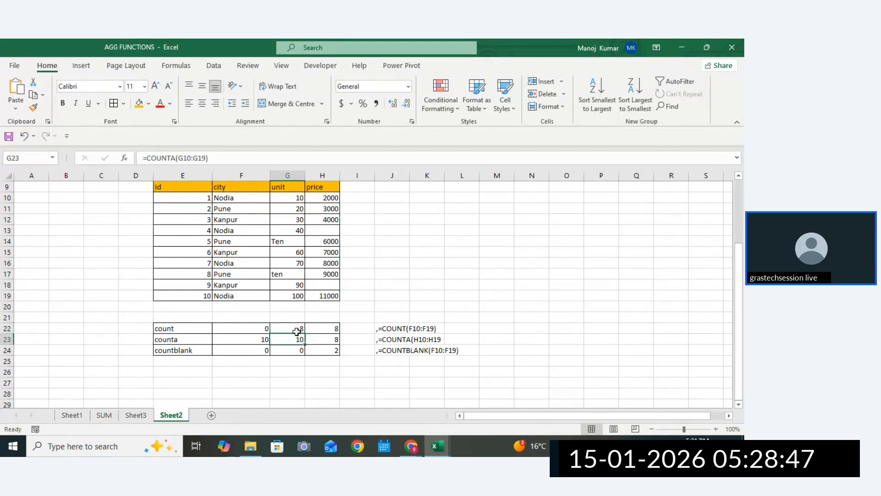
left_click(297, 332)
left_click(297, 340)
left_click(297, 330)
left_click(297, 340)
left_click(297, 330)
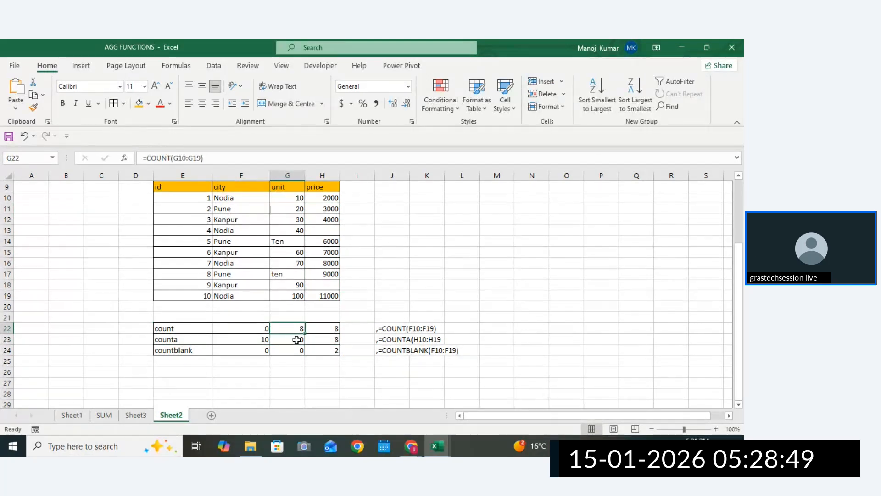
left_click(296, 340)
left_click_drag(183, 328, 301, 330)
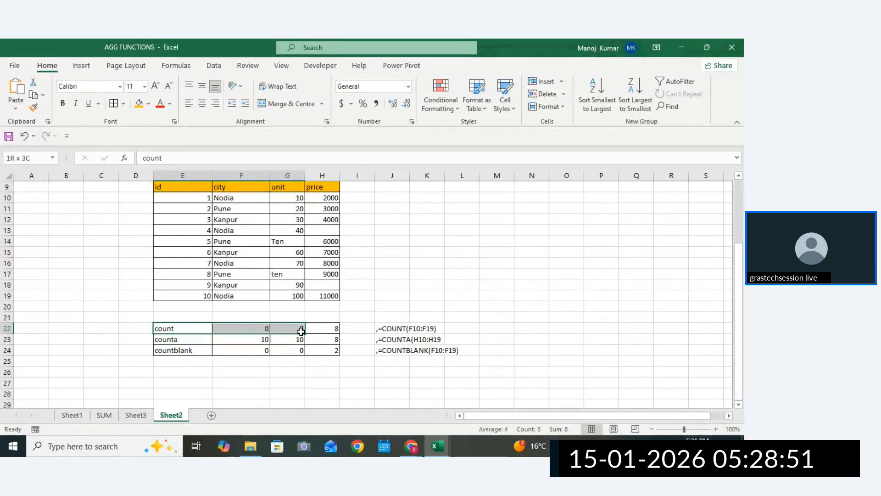
left_click(193, 340)
left_click_drag(193, 339, 298, 340)
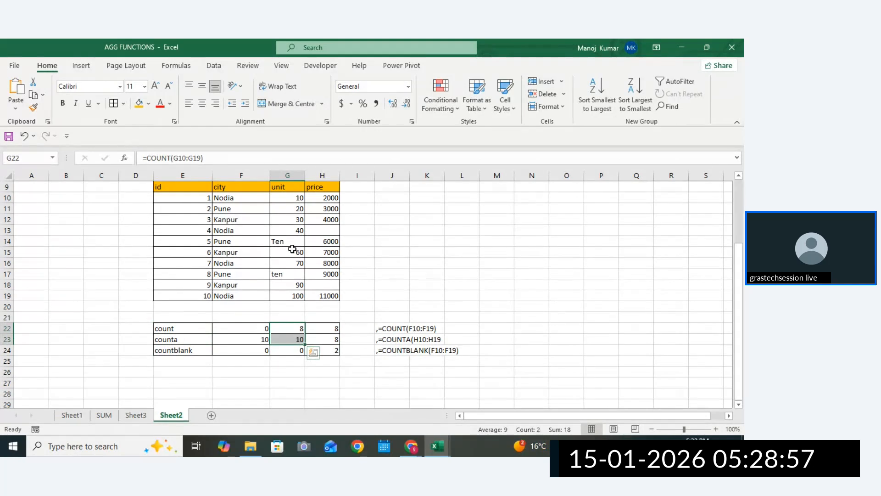
left_click_drag(288, 231, 290, 283)
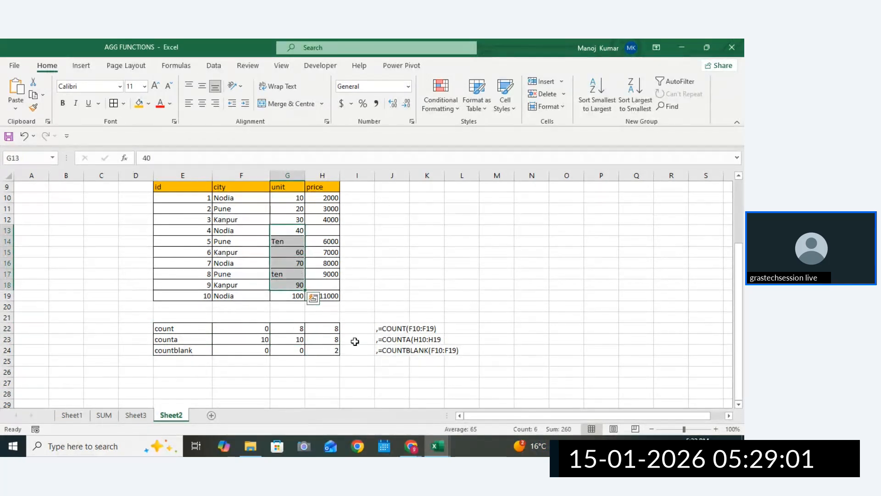
left_click_drag(294, 329, 295, 340)
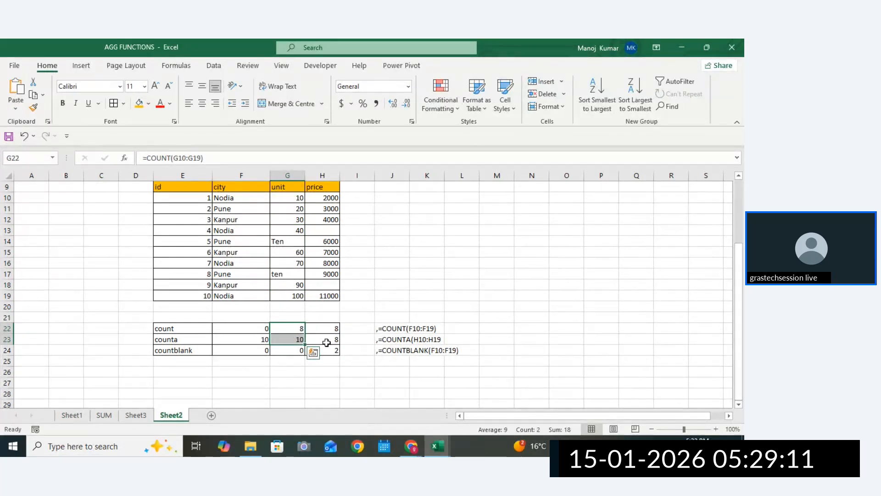
Widen column I between the results block and the formula notes
left_click(377, 327)
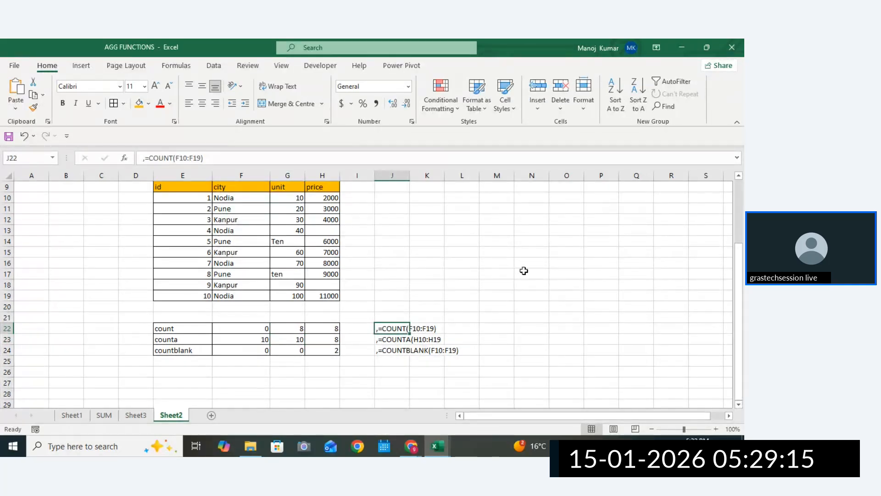
mouse_move(740, 270)
left_mouse_down()
mouse_move(740, 258)
mouse_move(741, 272)
left_mouse_up()
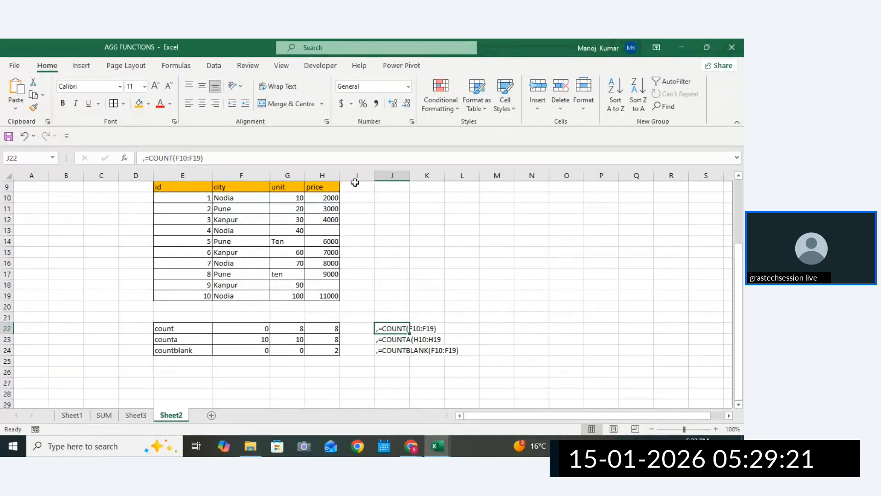
left_click_drag(375, 175, 388, 175)
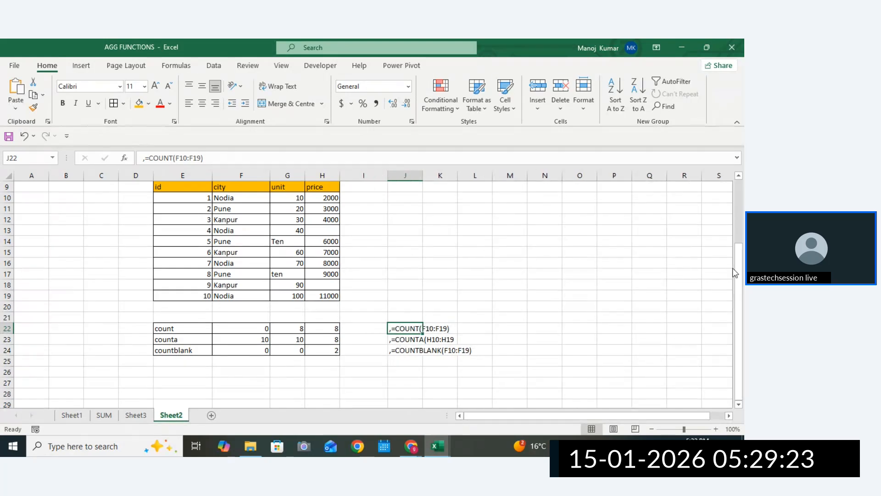
Replace the text entry for id 5 in the unit column, cell G14, with "chi"
left_click_drag(737, 273, 730, 218)
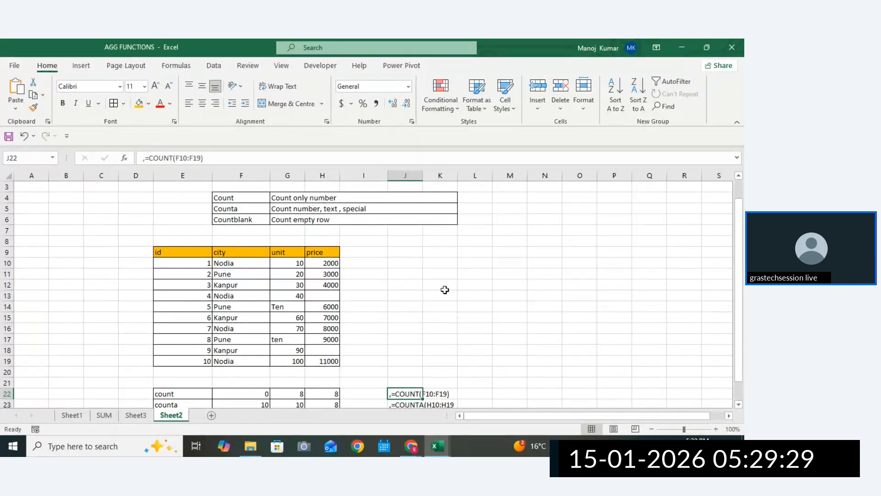
left_click(444, 275)
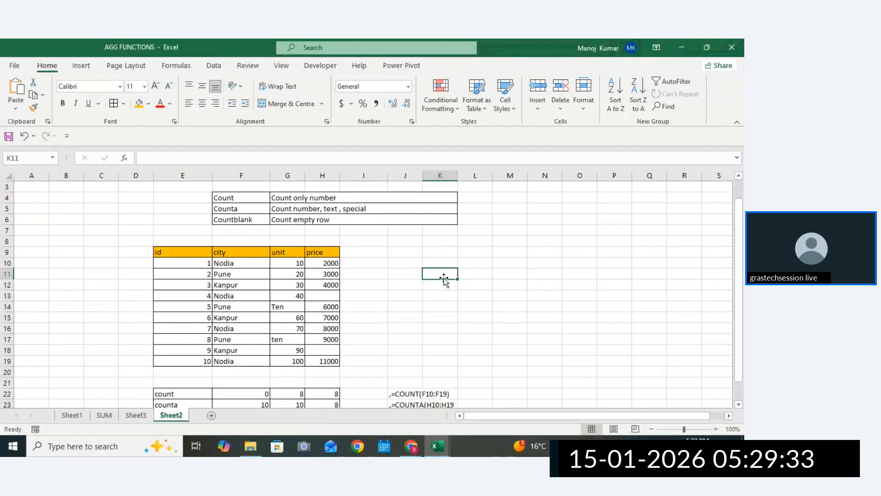
left_click(288, 307)
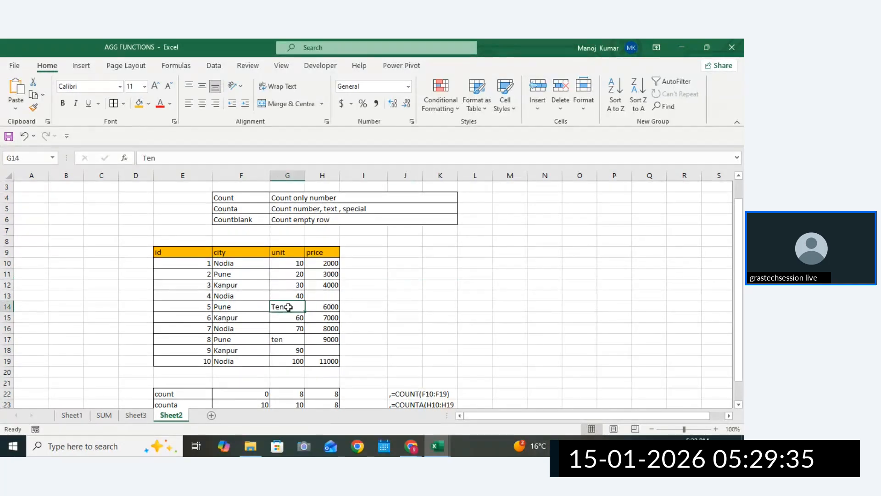
type("chi")
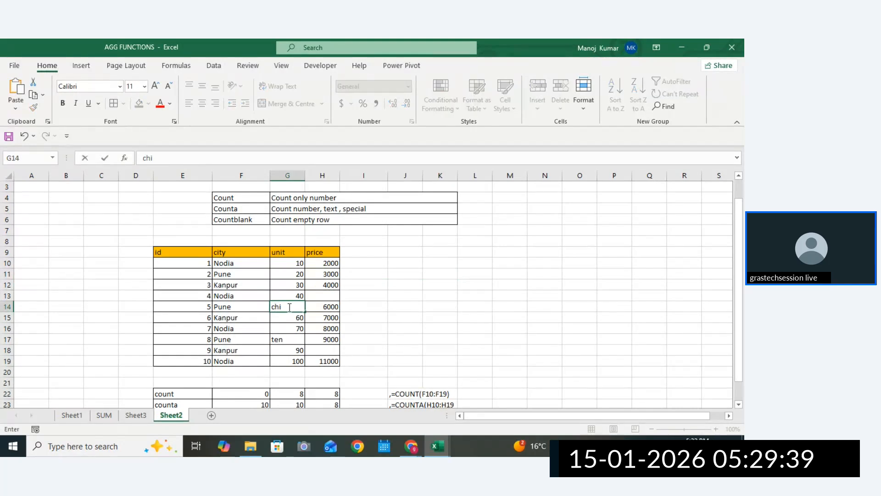
left_click(363, 339)
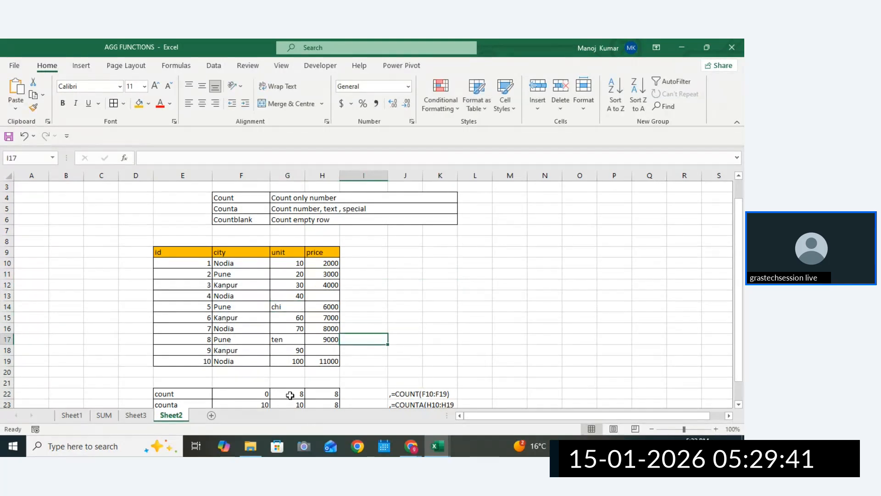
Check the unit column's count and counta results in G22:G23 against the number and text entries in G10:G19
left_click(297, 406)
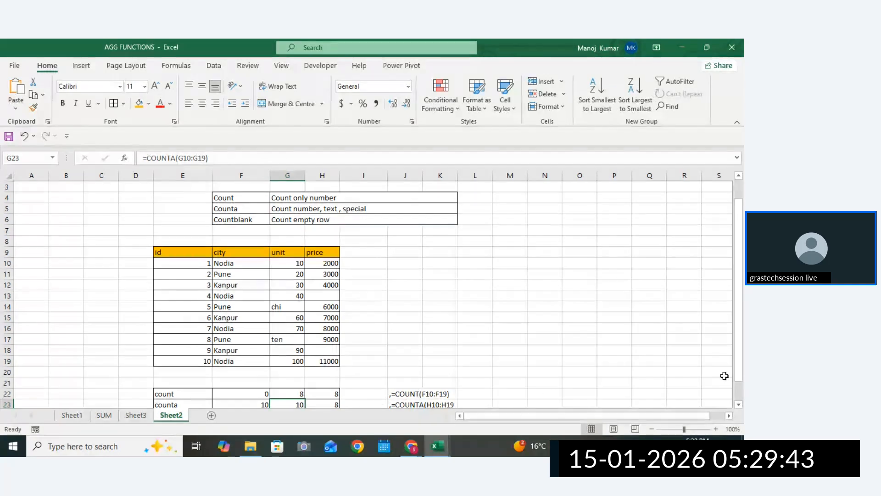
scroll(673, 390, "down", 1)
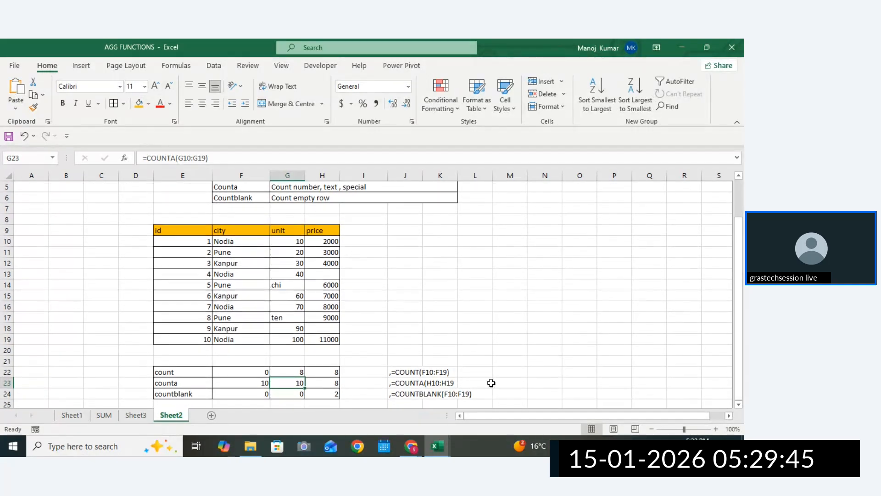
left_click_drag(286, 285, 293, 329)
left_click(273, 318)
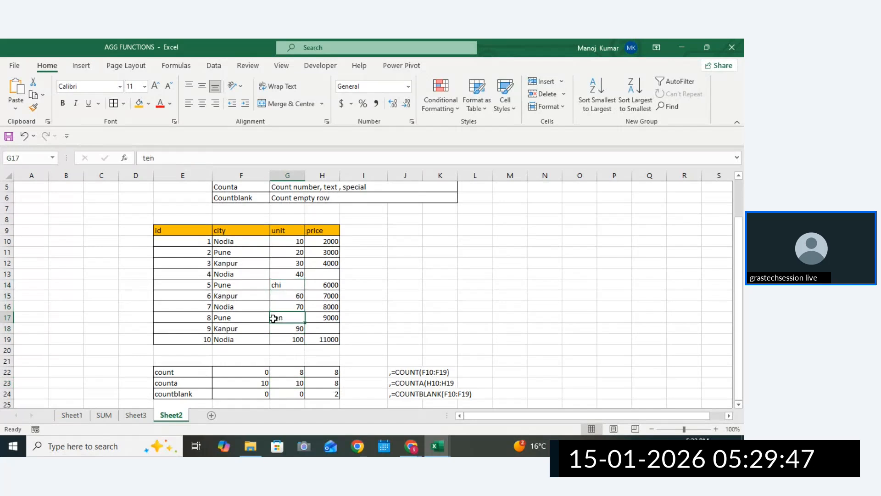
left_click(438, 316)
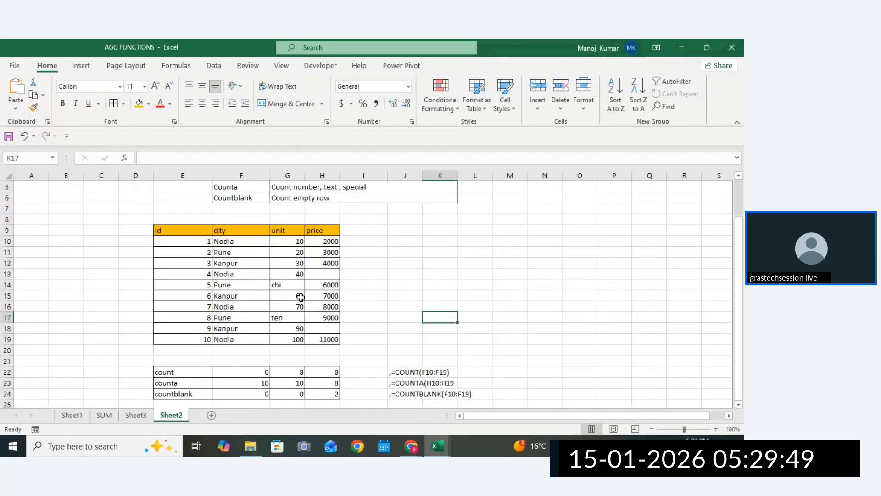
left_click_drag(284, 257, 292, 340)
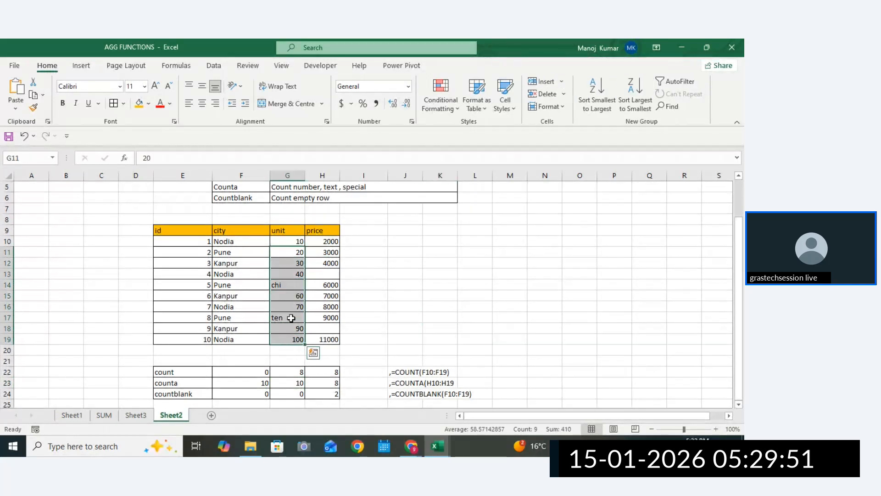
left_click(405, 297)
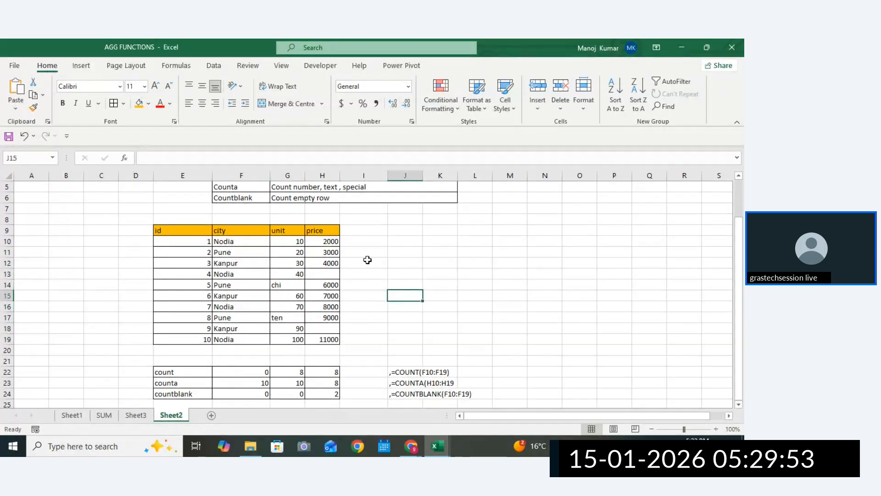
left_click(418, 284)
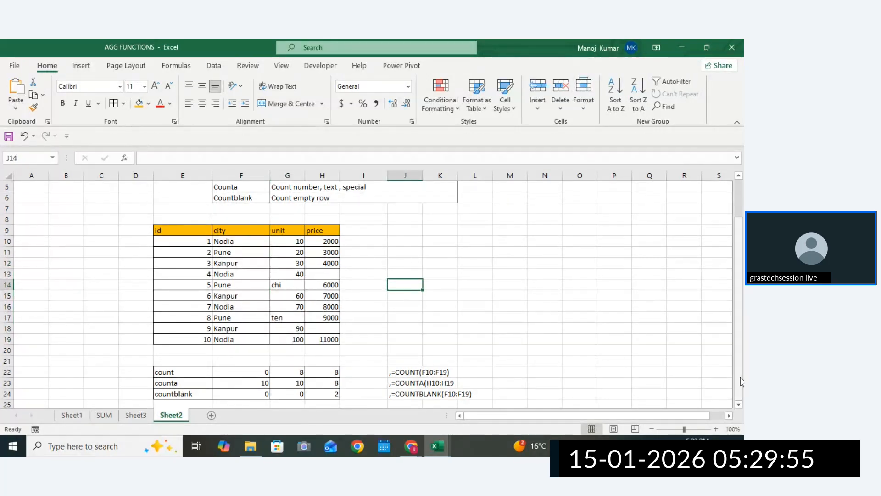
mouse_move(742, 382)
left_mouse_down()
mouse_move(743, 344)
mouse_move(743, 390)
left_mouse_up()
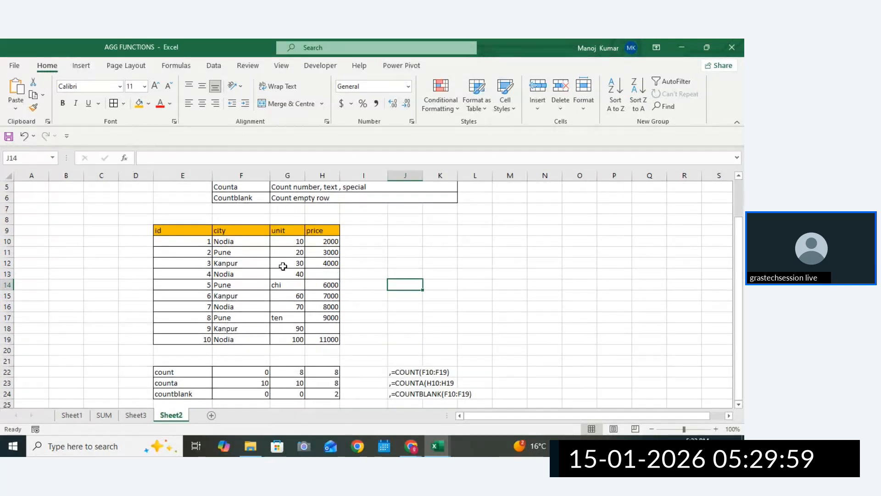
left_click_drag(178, 369, 296, 382)
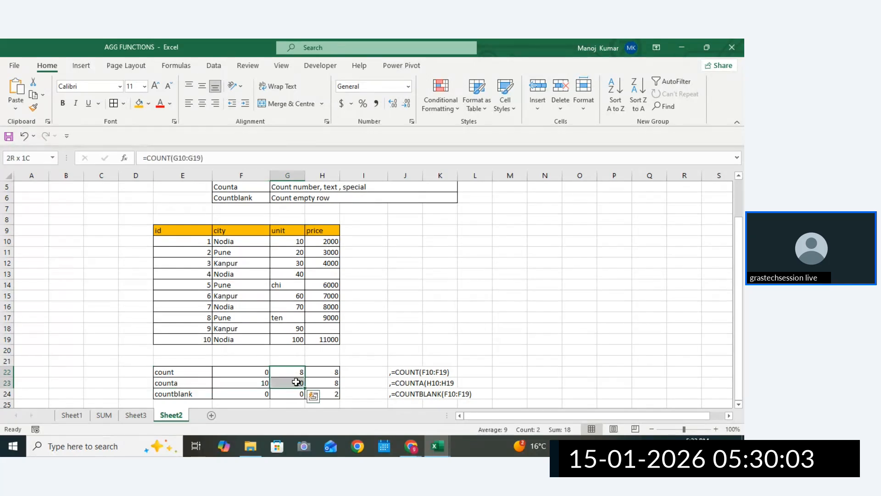
left_click_drag(289, 240, 288, 338)
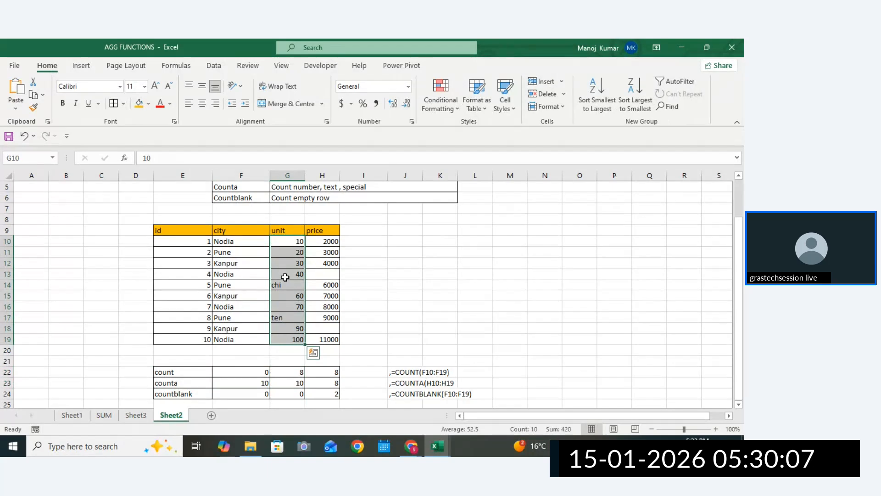
left_click_drag(285, 278, 279, 332)
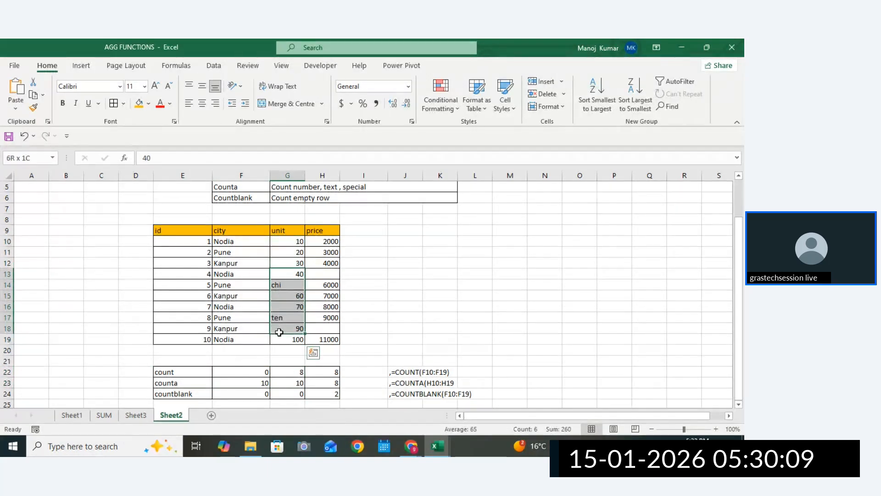
left_click(343, 342)
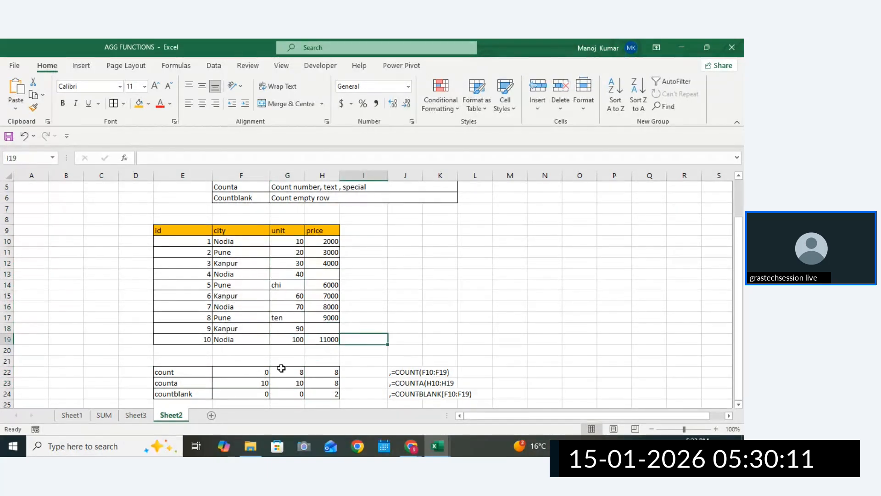
left_click_drag(281, 368, 306, 385)
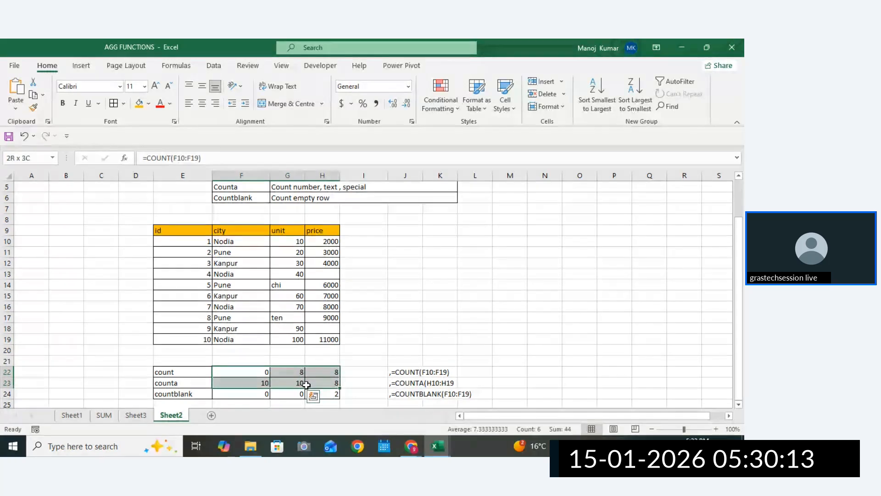
Rename the Sheet2 worksheet as Count
left_click(405, 317)
double_click(172, 415)
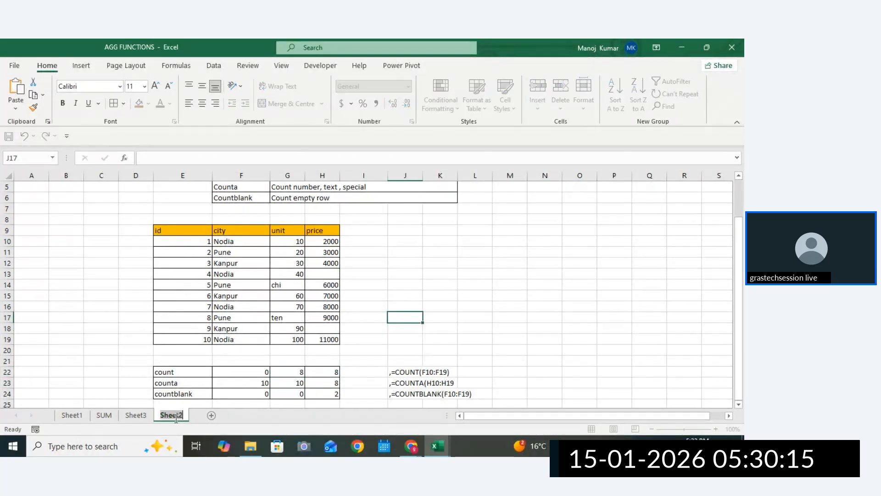
type("Count")
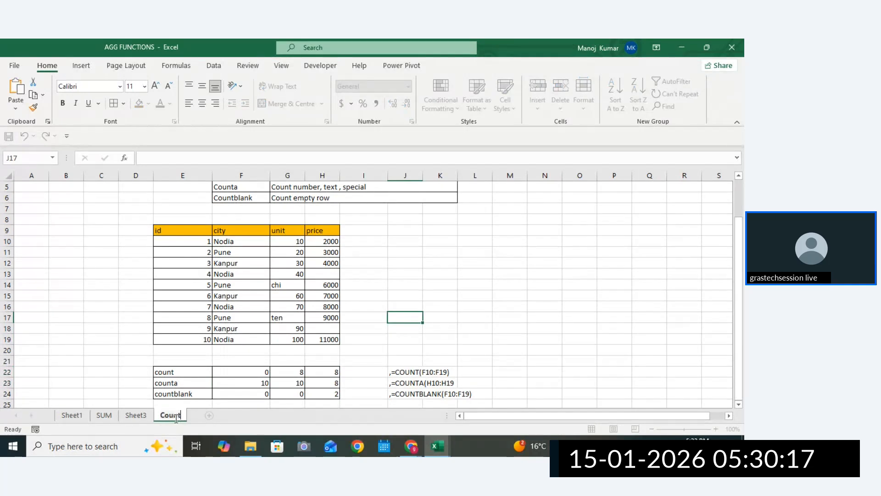
left_click(238, 394)
left_click(356, 324)
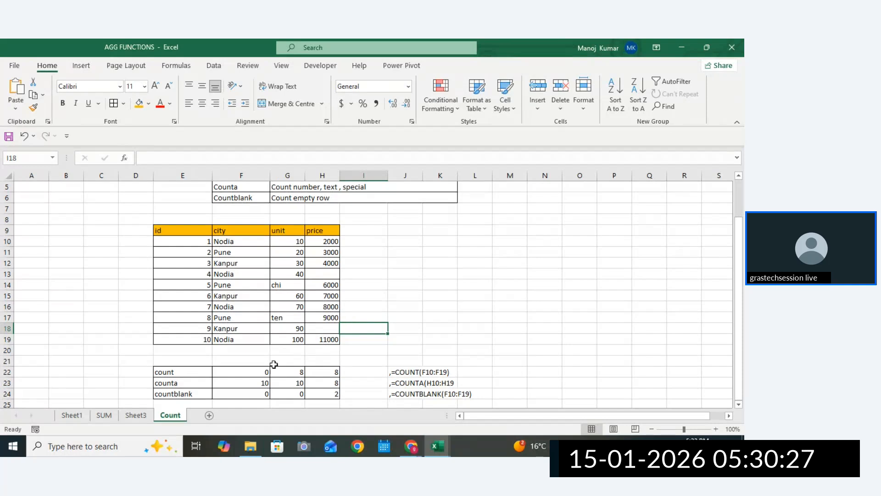
Compare the city column's count and counta results in F22:F23 with the city names in F10:F19
left_click(173, 374)
left_click(244, 370)
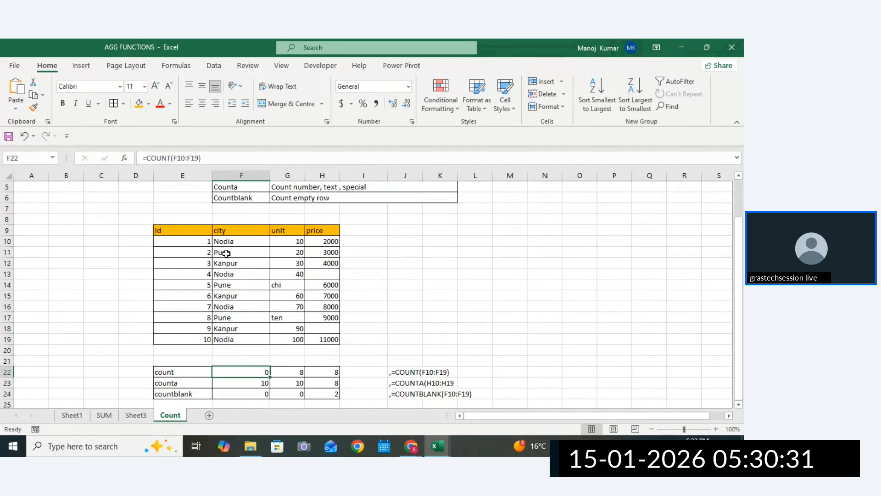
left_click_drag(225, 240, 231, 340)
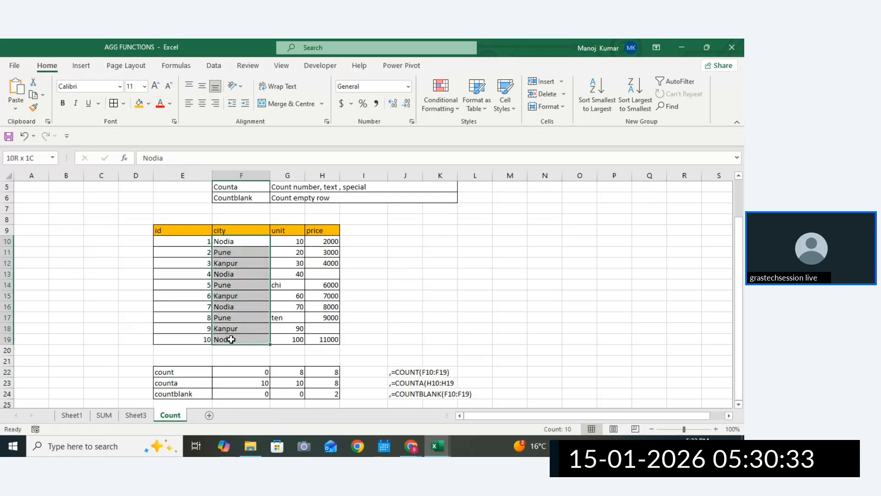
left_click(195, 384)
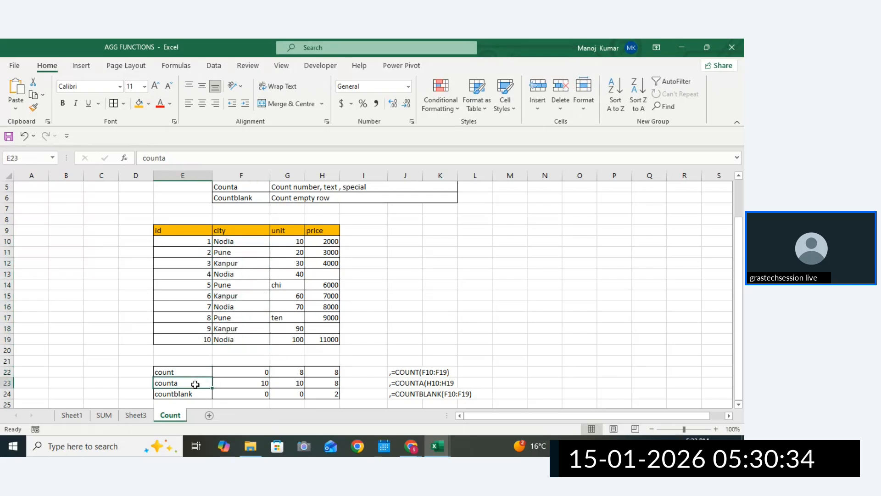
left_click(230, 382)
left_click_drag(237, 244, 234, 330)
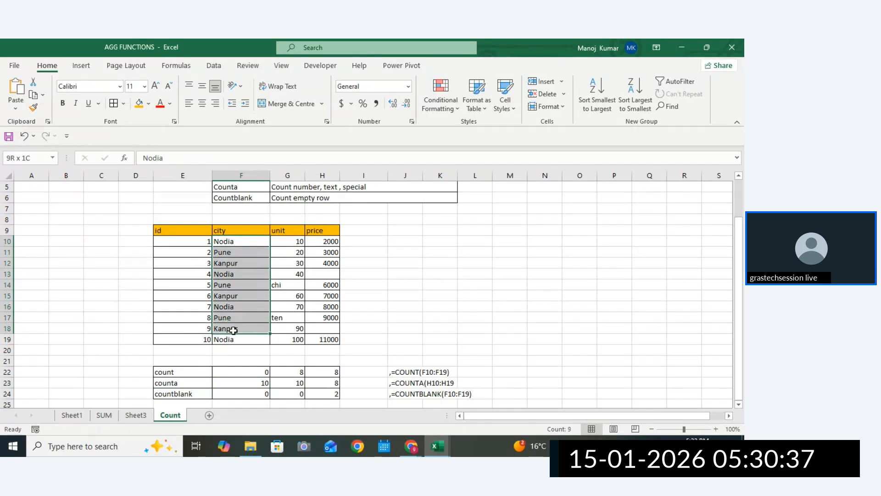
left_click(262, 371)
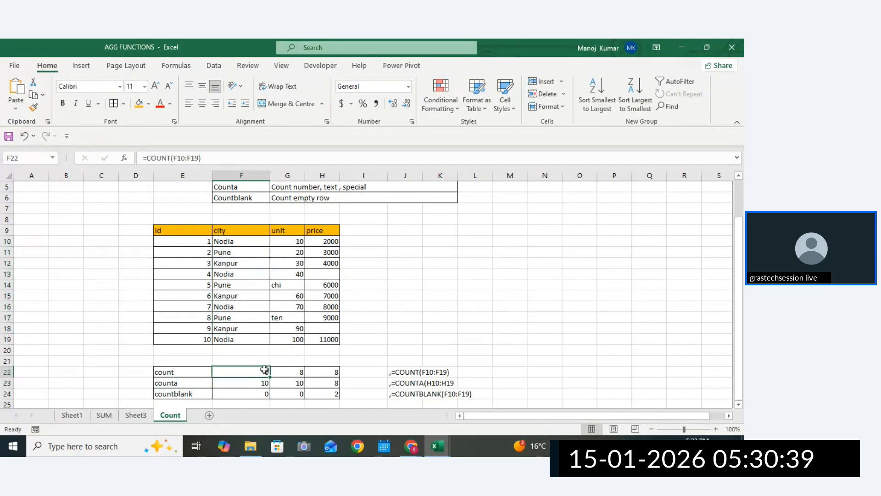
left_click_drag(236, 241, 241, 331)
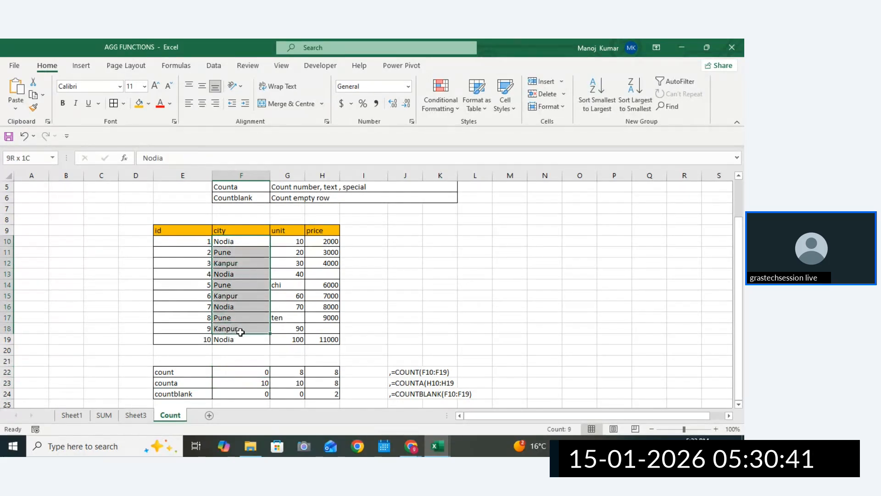
left_click_drag(240, 370, 241, 382)
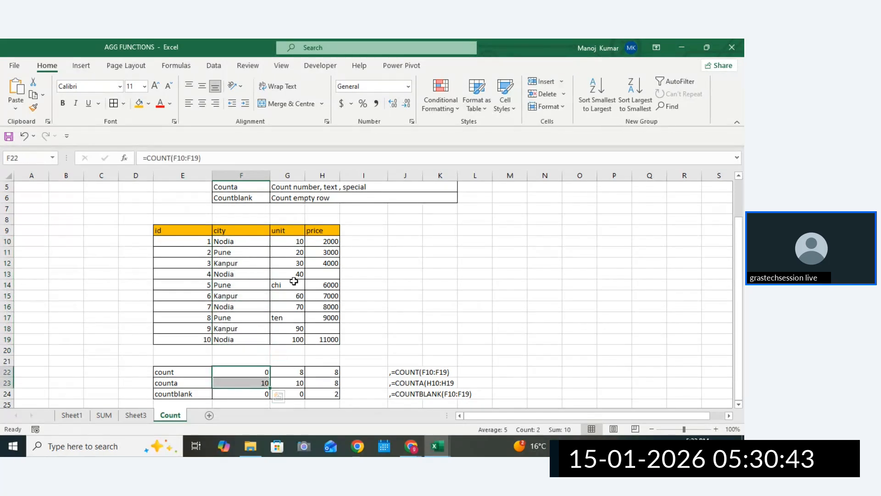
Review the unit column's COUNT and COUNTA formulas in G22:G23, considering how each treats the text entries in G14 and G17
left_click_drag(287, 241, 290, 329)
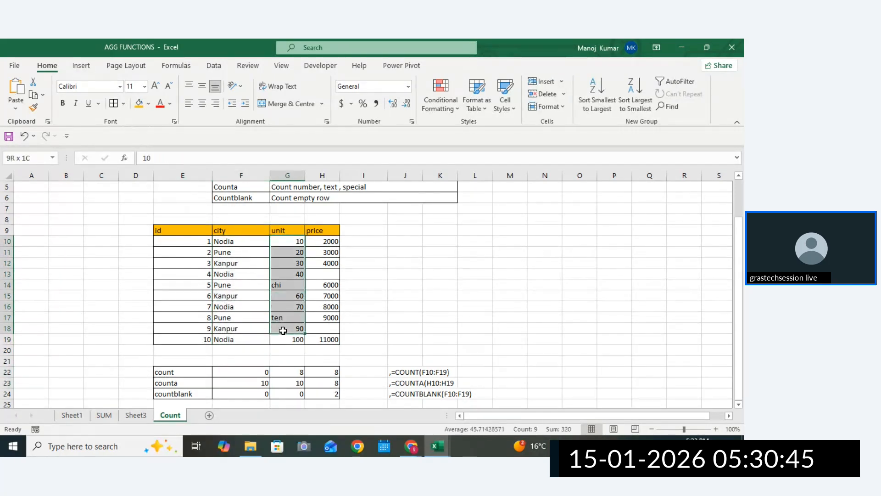
left_click(285, 369)
left_click(292, 383)
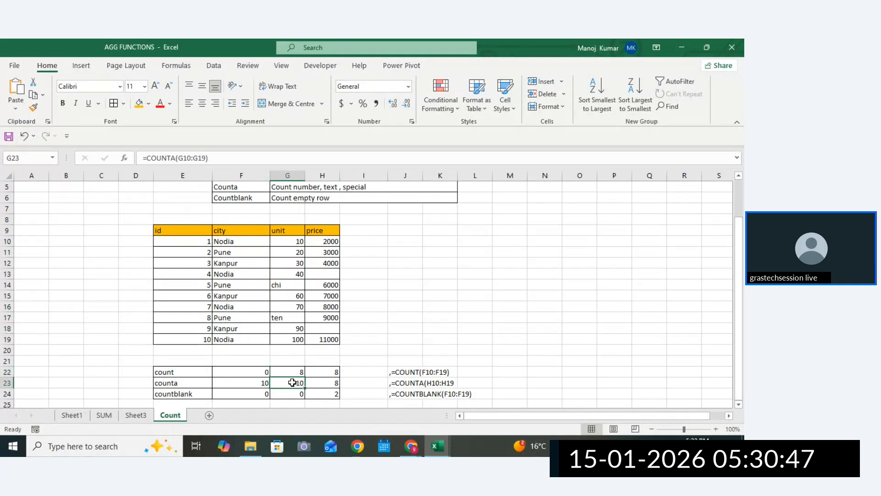
left_click(298, 373)
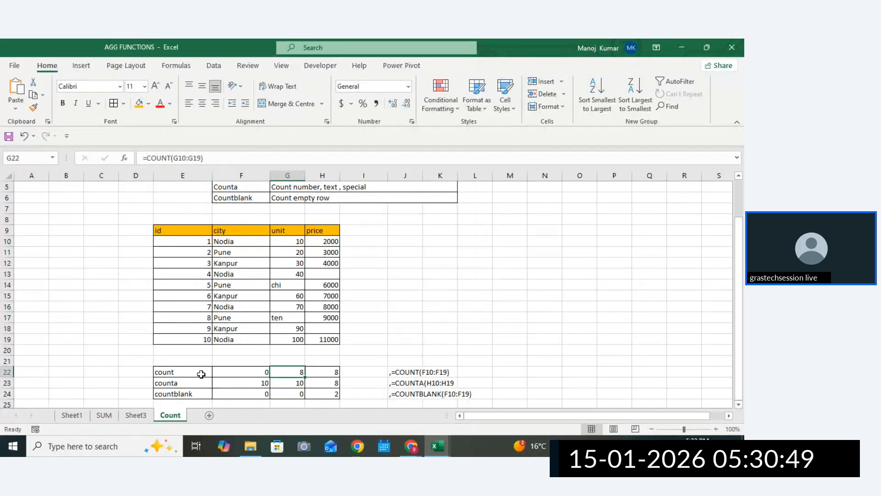
left_click_drag(199, 373, 289, 367)
left_click(293, 370)
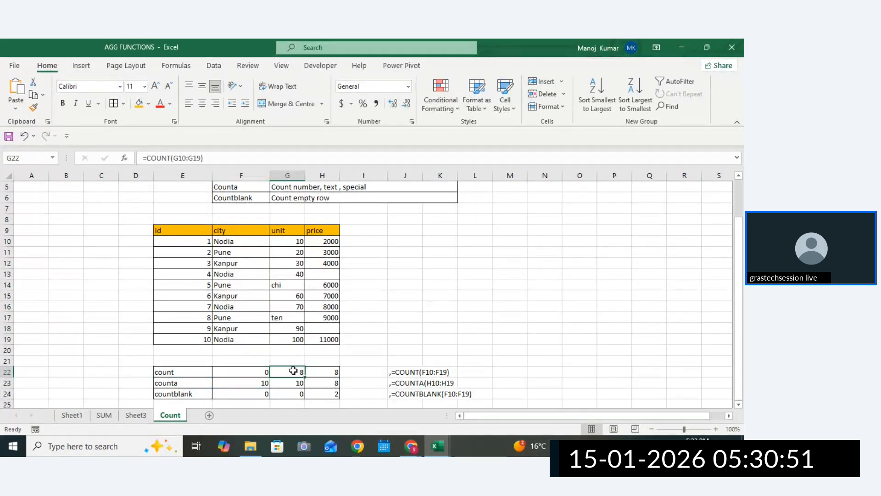
left_click_drag(202, 383, 293, 379)
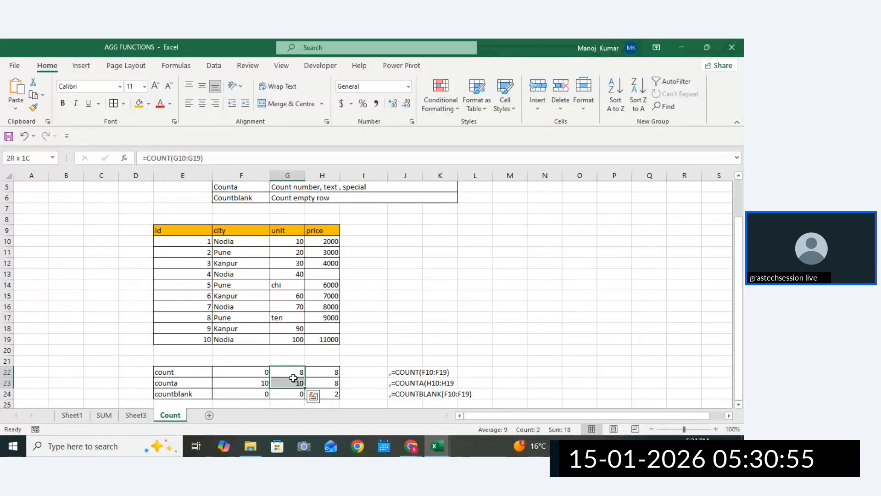
left_click_drag(281, 275, 282, 320)
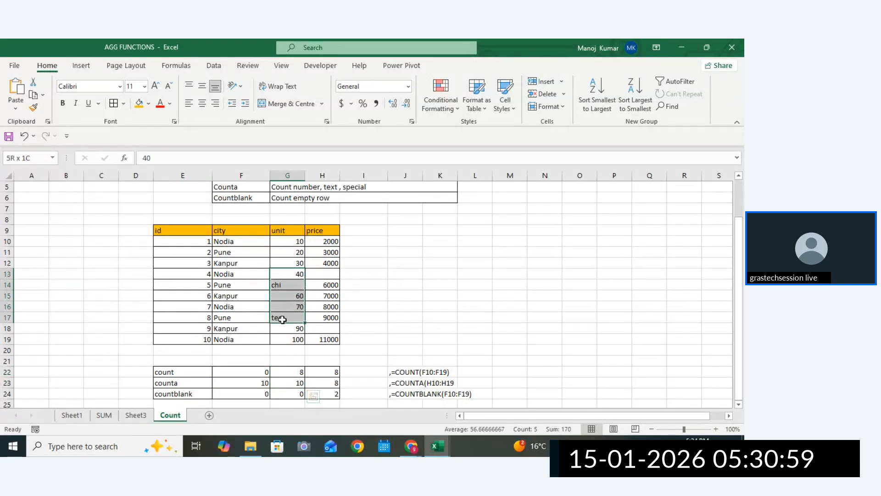
left_click(299, 374)
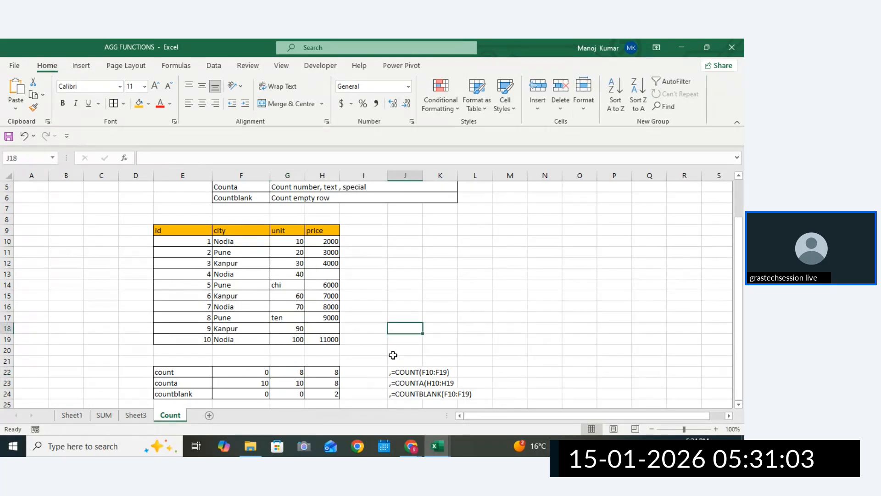
Examine the price column's count, counta and countblank results in H22:H24 against its entries and the empty cells H13 and H18
mouse_move(337, 370)
left_mouse_down()
mouse_move(336, 386)
mouse_move(325, 379)
left_mouse_up()
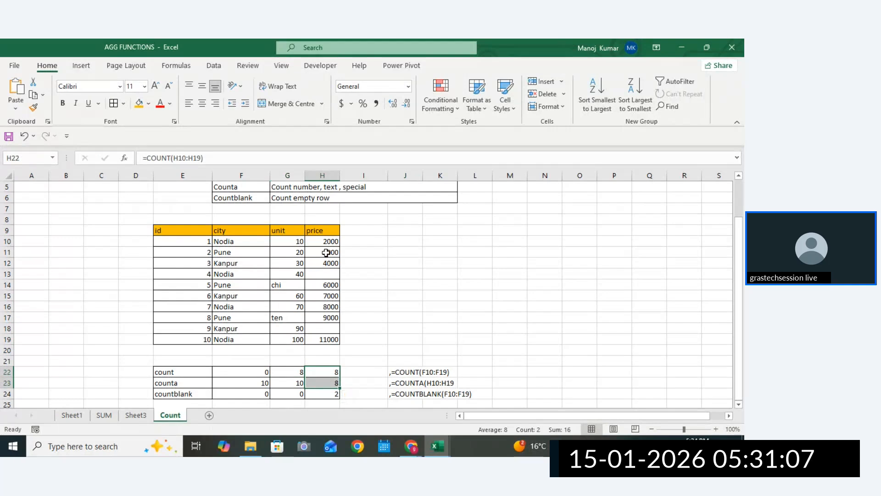
left_click_drag(328, 240, 328, 338)
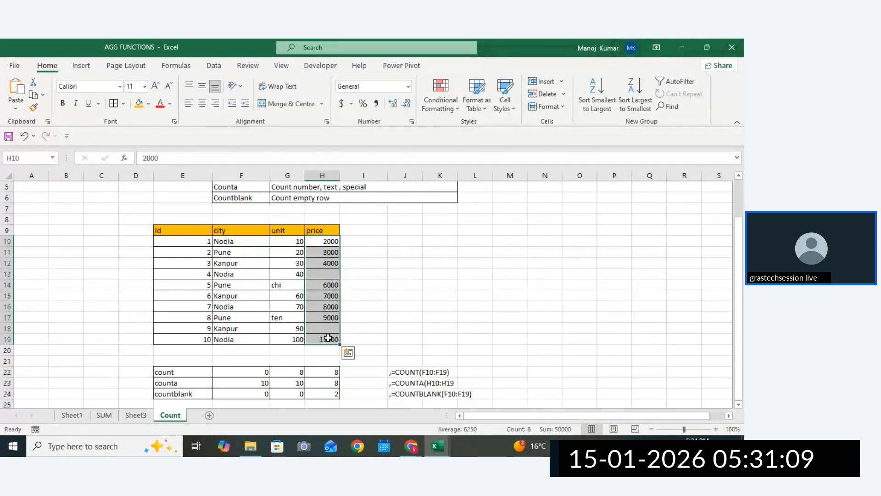
left_click_drag(333, 372, 332, 394)
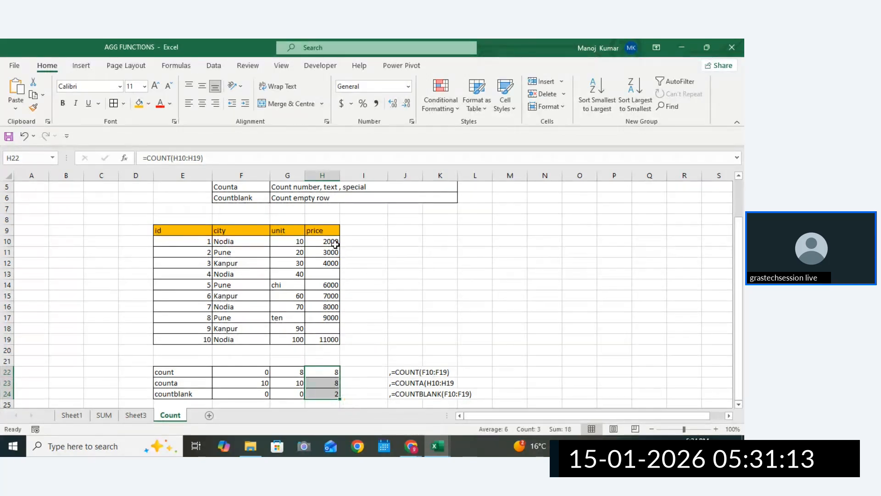
left_click_drag(333, 242, 326, 345)
left_click(335, 327)
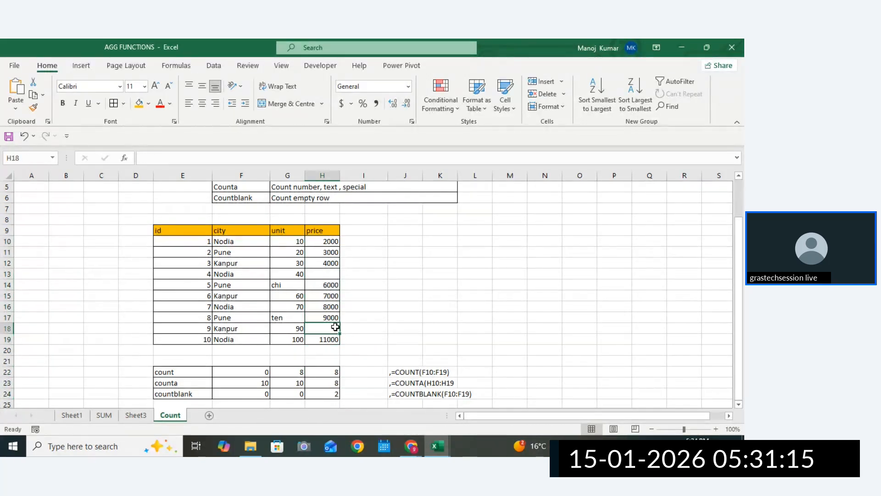
left_click(329, 277)
left_click(326, 329)
left_click_drag(325, 284, 325, 277)
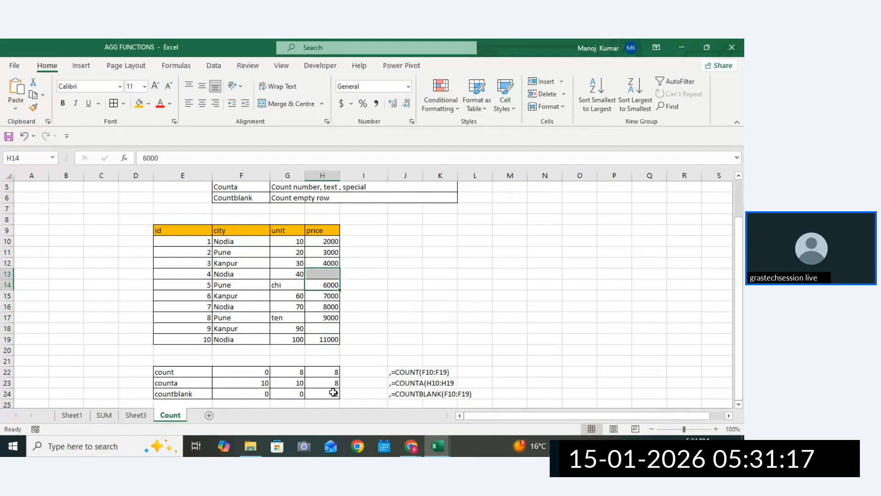
Compare the price column's count and counta results in H22:H23 and its COUNTBLANK result in H24 with the column's data
left_click_drag(334, 374, 330, 382)
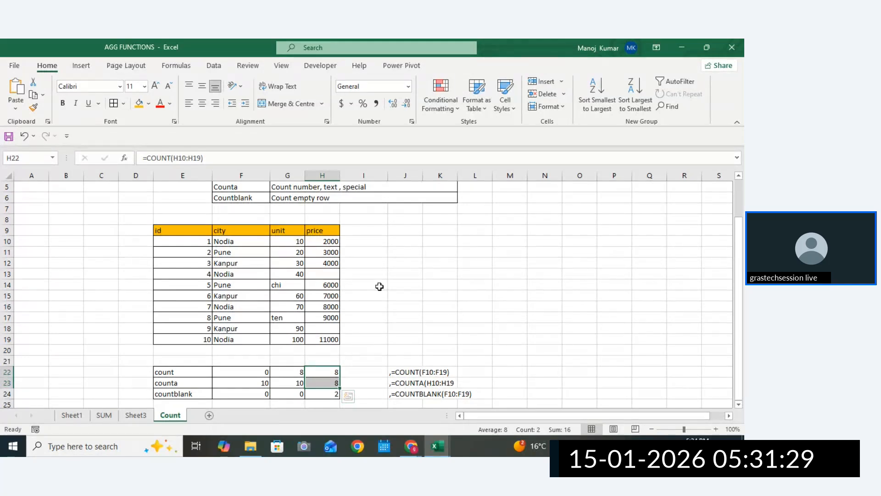
left_click(477, 349)
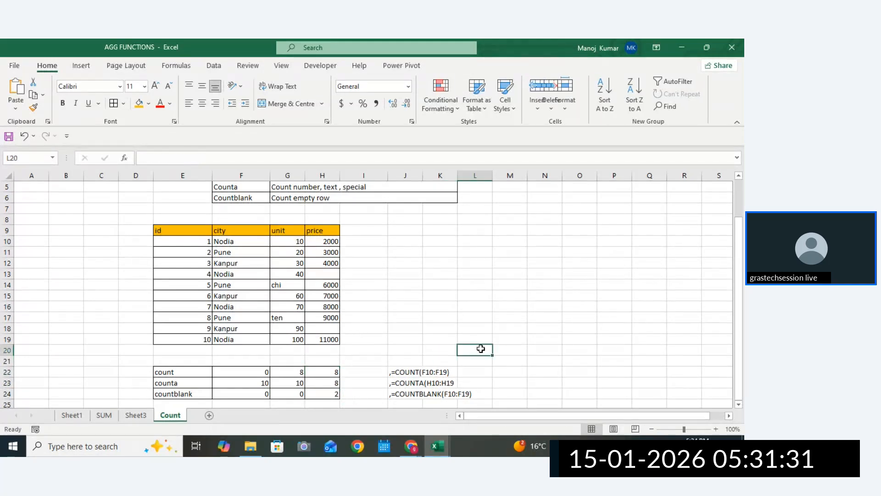
left_click(271, 361)
left_click_drag(269, 369, 333, 382)
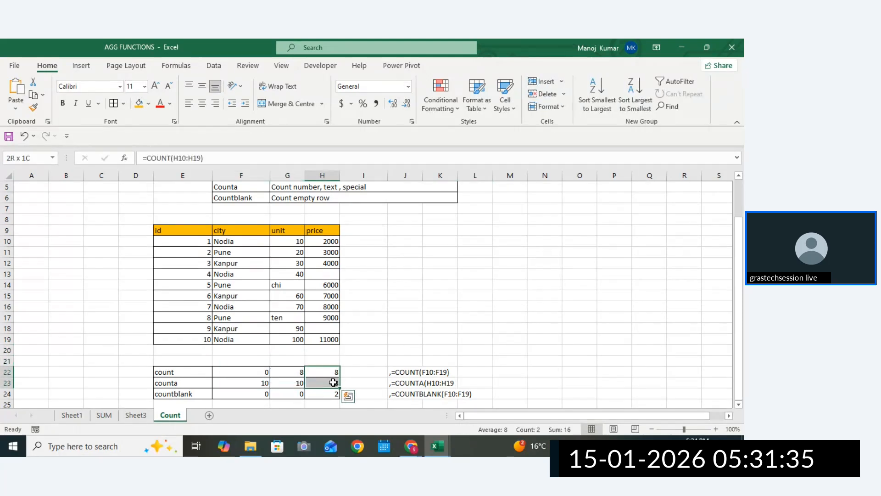
left_click_drag(324, 230, 326, 338)
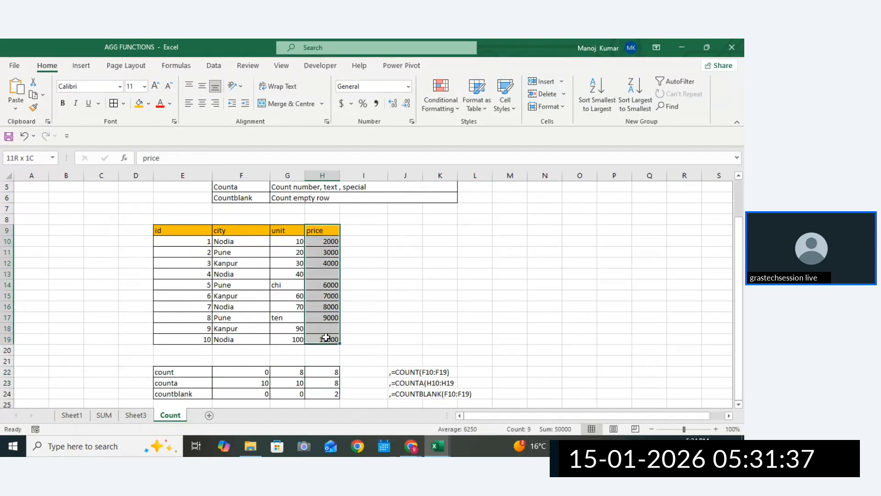
left_click_drag(233, 403, 323, 396)
left_click(330, 395)
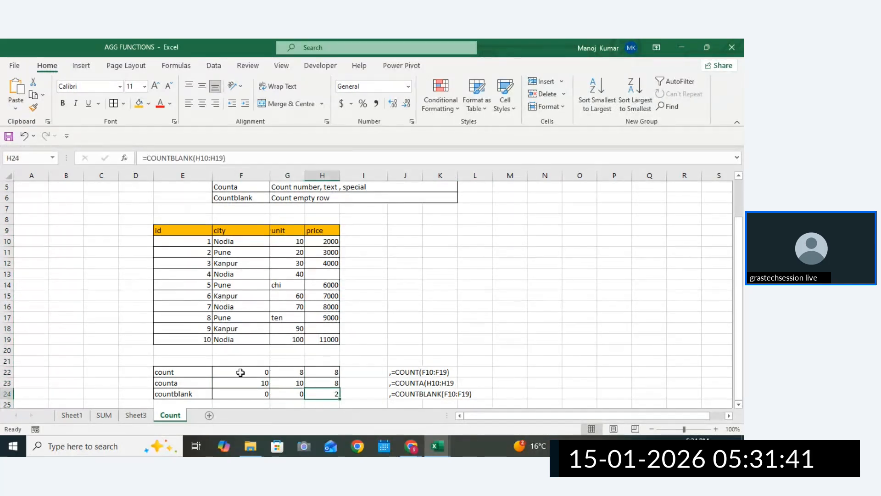
Review the whole count, counta and countblank summary in E22:H24 together with the formula notes in J22:J24
left_click_drag(183, 372, 330, 344)
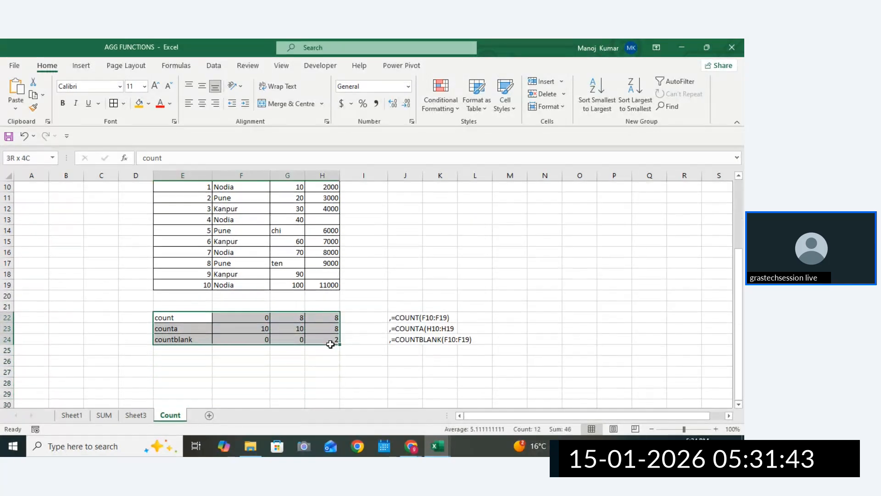
left_click(536, 259)
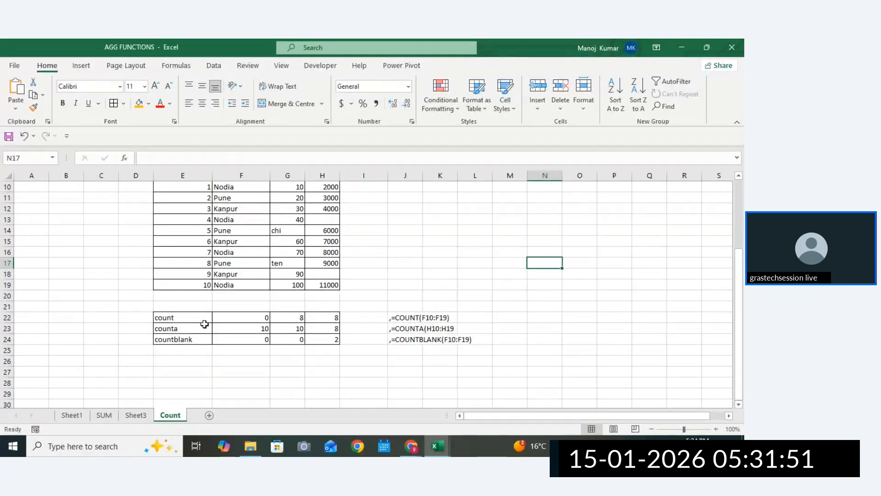
left_click_drag(205, 326, 329, 349)
left_click(422, 326)
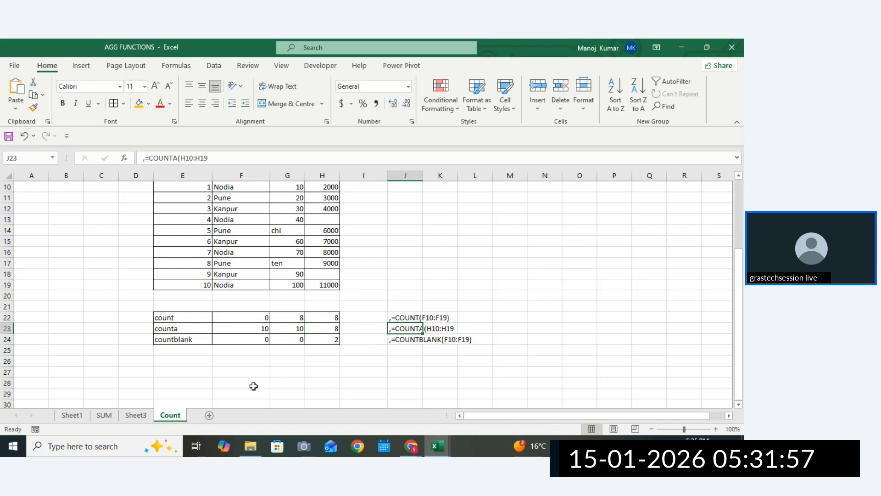
left_click(237, 317)
left_click_drag(200, 317, 317, 339)
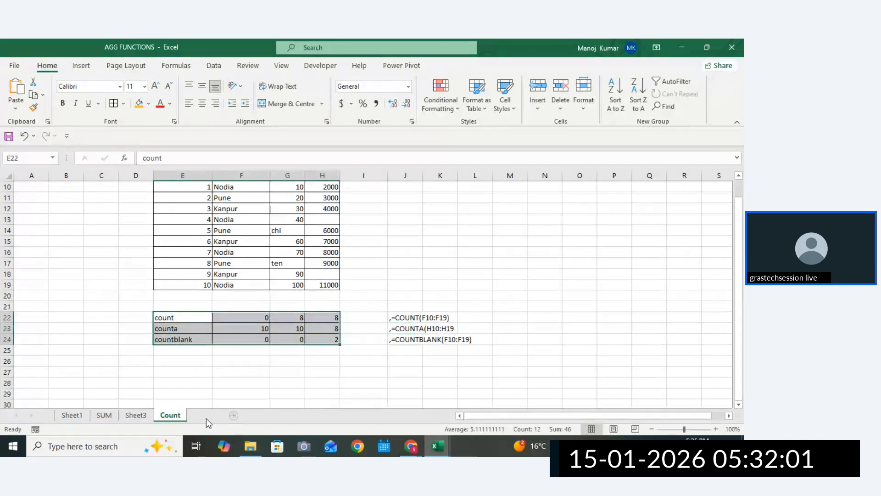
Add a new worksheet after the Count sheet and open its name for editing
left_click(209, 415)
double_click(202, 415)
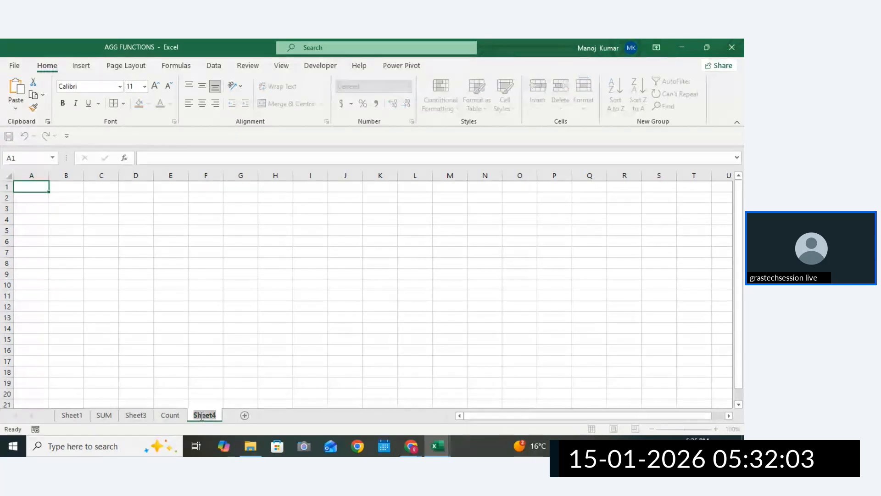
type("Min ")
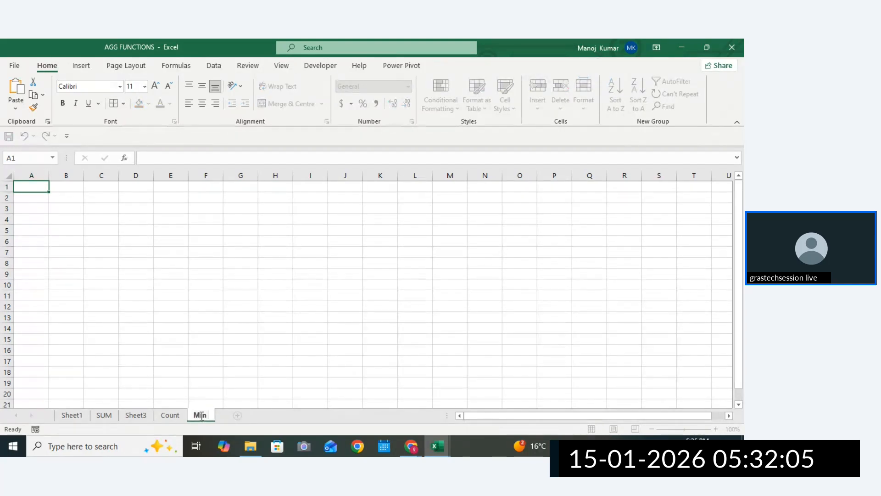
type("and MAX")
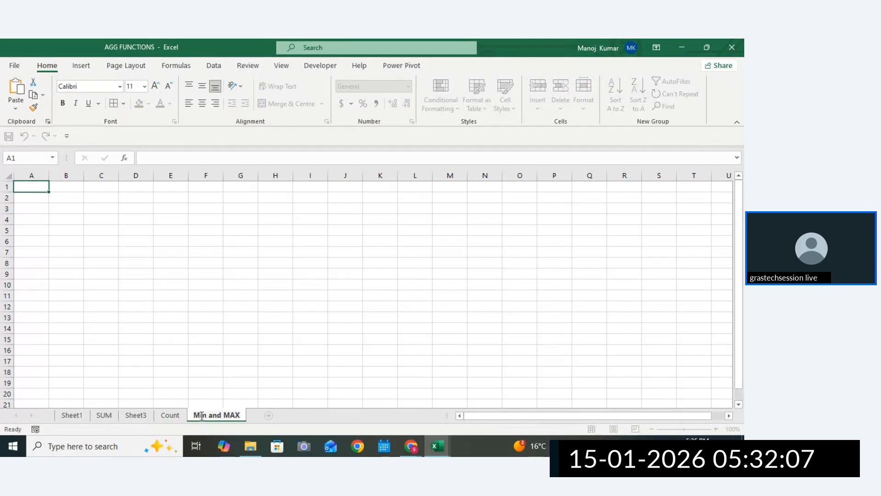
key("BackSpace")
key("BackSpace")
key("BackSpace")
key("BackSpace")
key("BackSpace")
key("BackSpace")
key("BackSpace")
key("BackSpace")
key("BackSpace")
key("BackSpace")
key("BackSpace")
key("BackSpace")
key("BackSpace")
Name the new worksheet AVG
type("A")
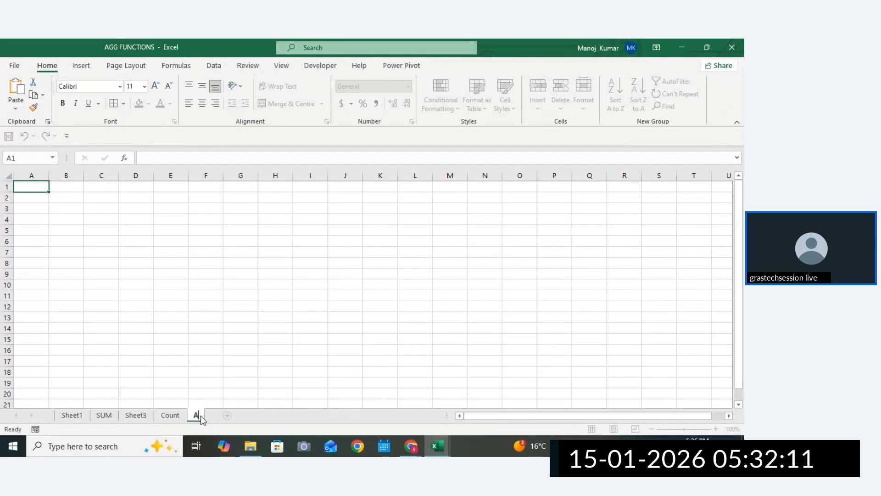
type("VG")
left_click(225, 392)
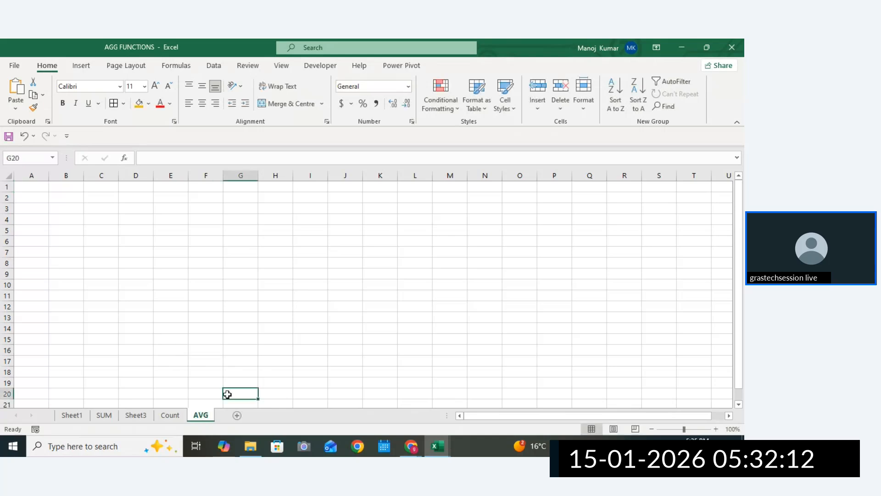
Copy the id, city, unit and price table in E9:H19 of the Count sheet to the AVG sheet, starting at D5
left_click(170, 416)
left_click_drag(739, 327, 739, 302)
left_click_drag(168, 216, 324, 326)
key("ctrl+c")
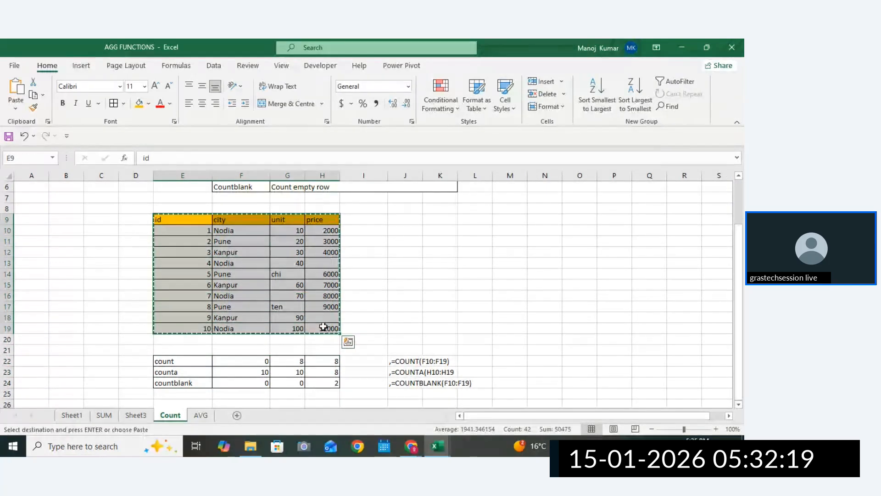
left_click(201, 415)
left_click_drag(140, 241, 136, 235)
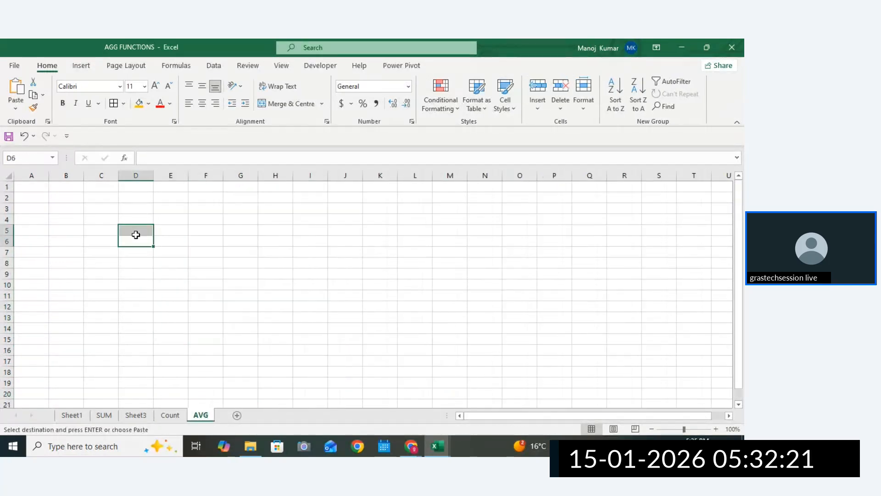
key("ctrl+v")
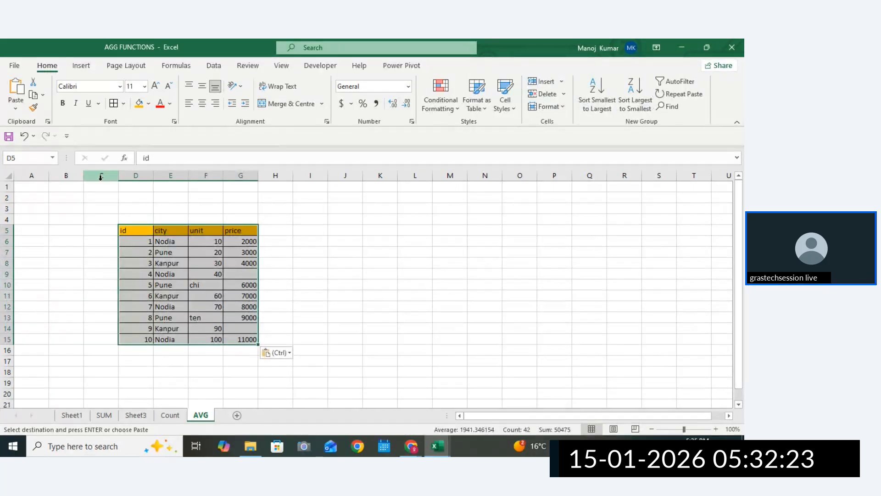
Merge and centre cells C1:O1 above the copied table
left_click_drag(101, 187, 285, 198)
left_click_drag(366, 199, 528, 186)
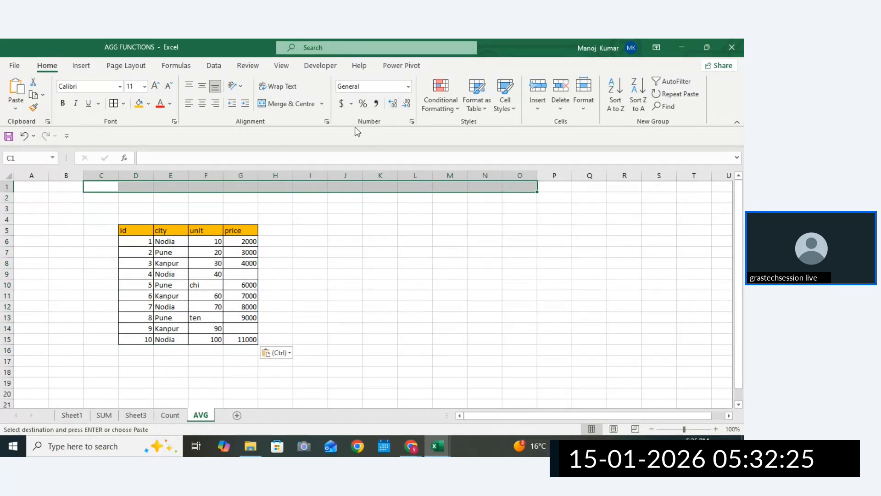
left_click(312, 103)
Enter the title AVG FUNCTION in the merged cell C1
type("AB")
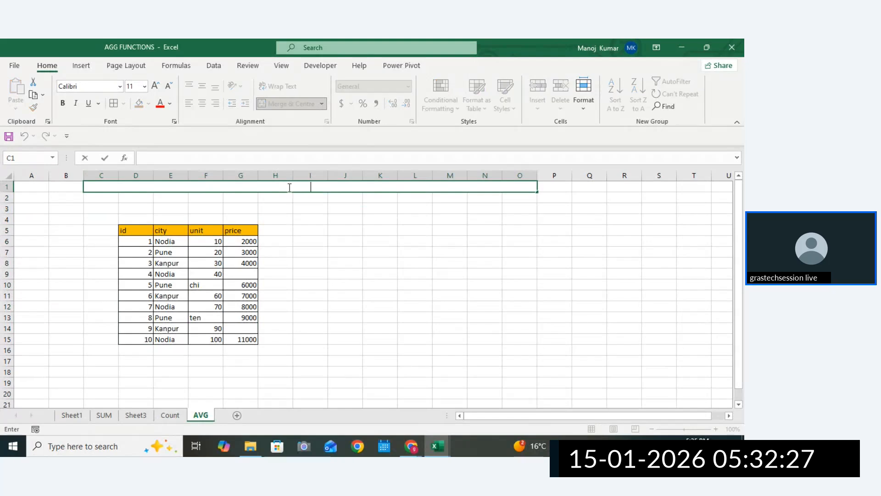
key("BackSpace")
type("VG G")
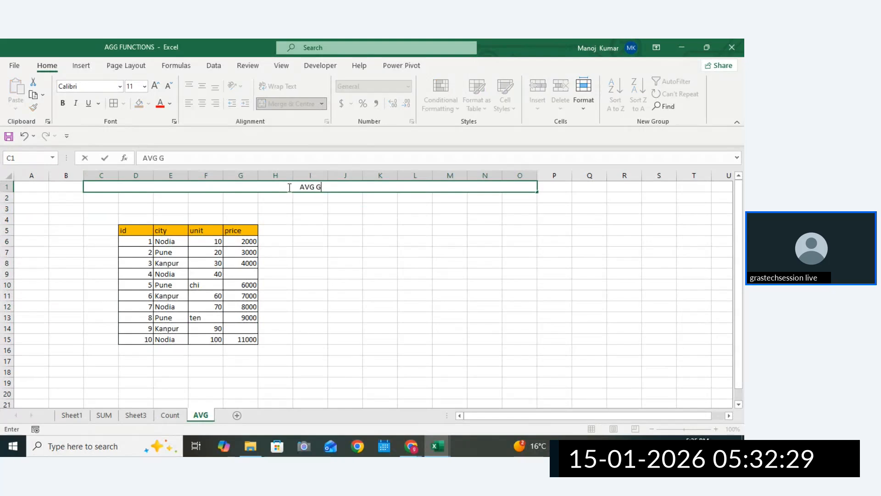
key("BackSpace")
type("FVUNTION")
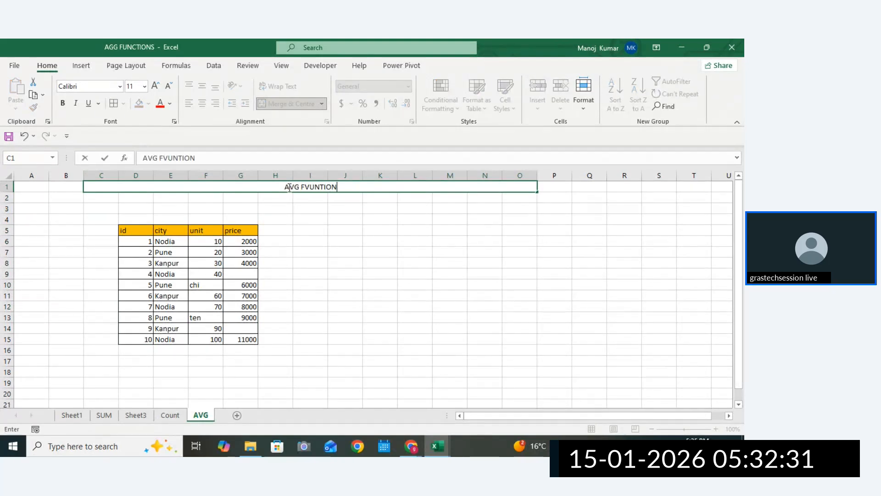
left_click(309, 187)
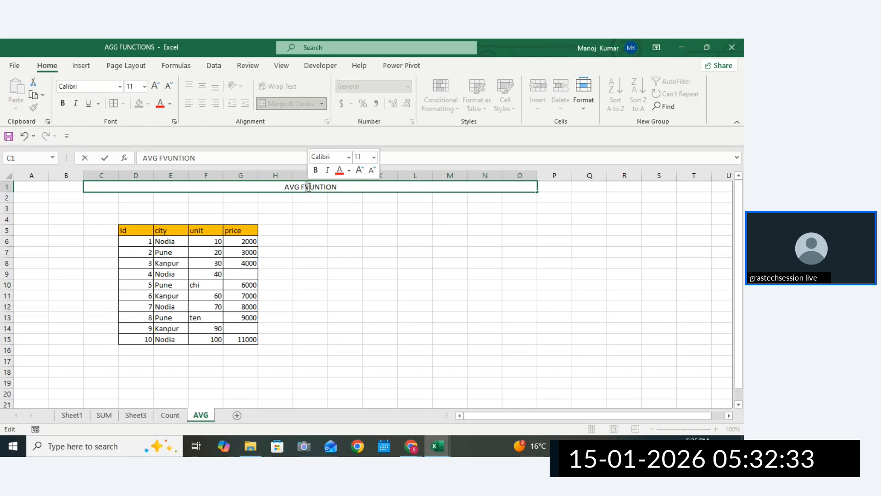
key("BackSpace")
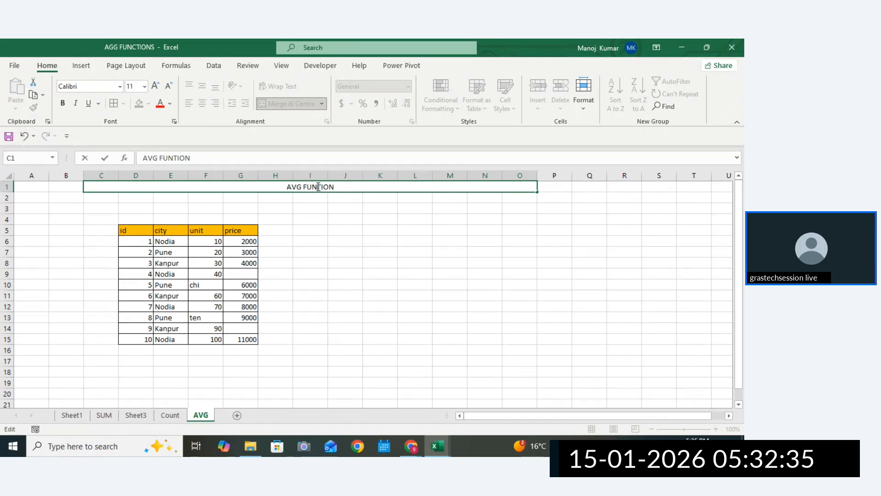
left_click(318, 187)
type("C")
left_click(345, 219)
Format the AVG FUNCTION title with a yellow fill, font size 16 and a border
left_click(346, 187)
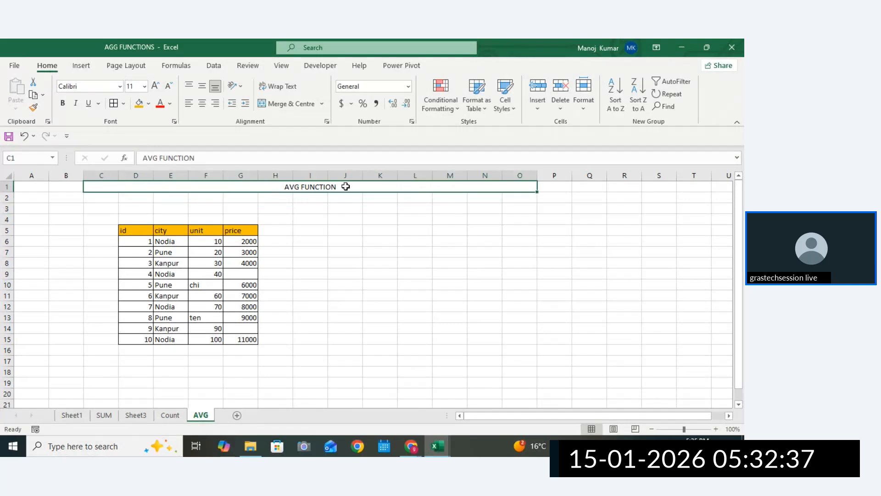
left_click(149, 104)
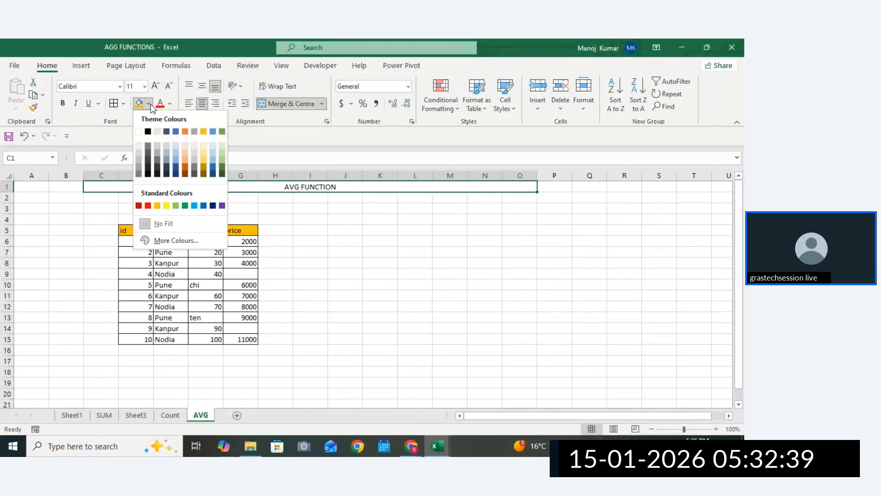
left_click(166, 205)
left_click(155, 85)
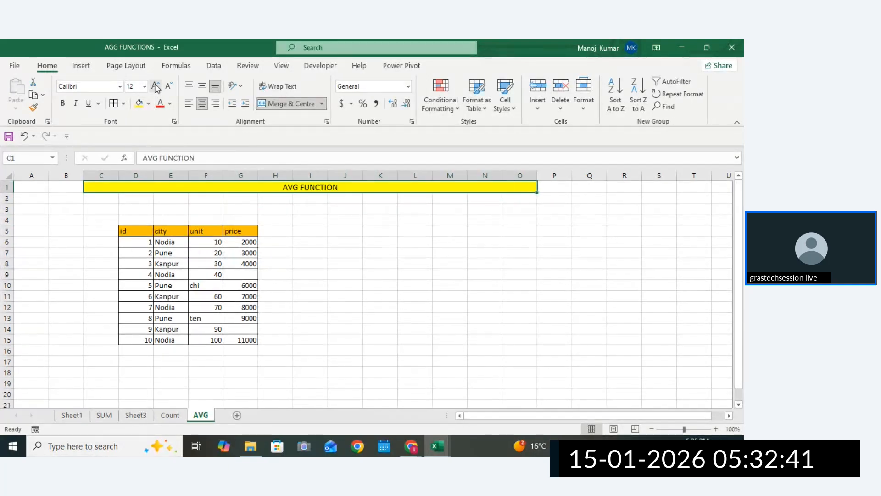
left_click(155, 86)
left_click(155, 85)
left_click(124, 104)
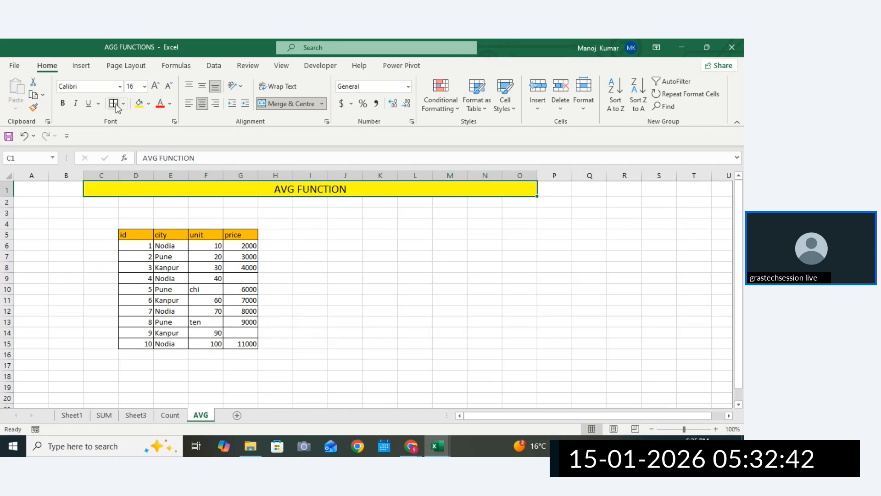
left_click(311, 226)
Enter the labels AVG in J6 and AVGA in J7
left_click_drag(339, 241, 340, 239)
left_click(340, 245)
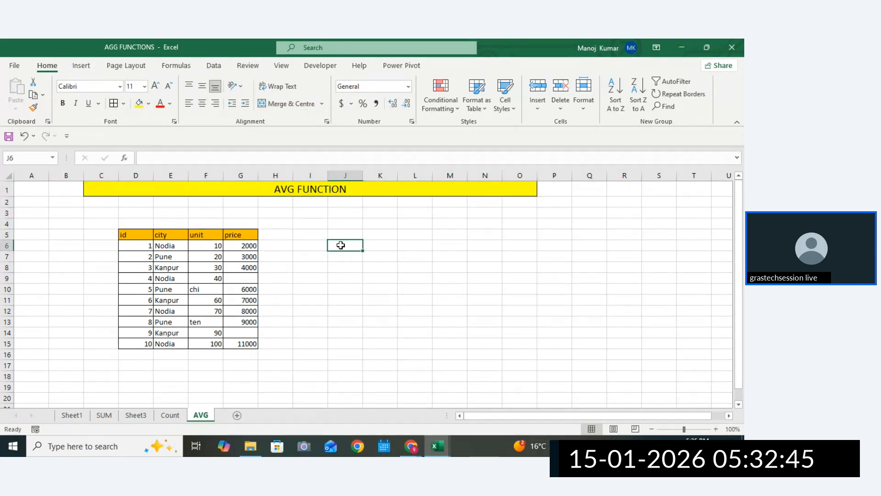
type("AVG")
key("Return")
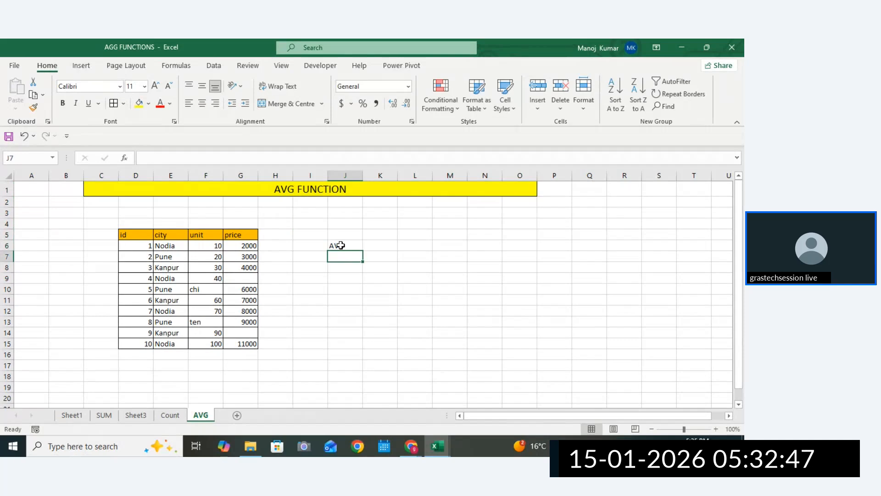
type("AVGAA")
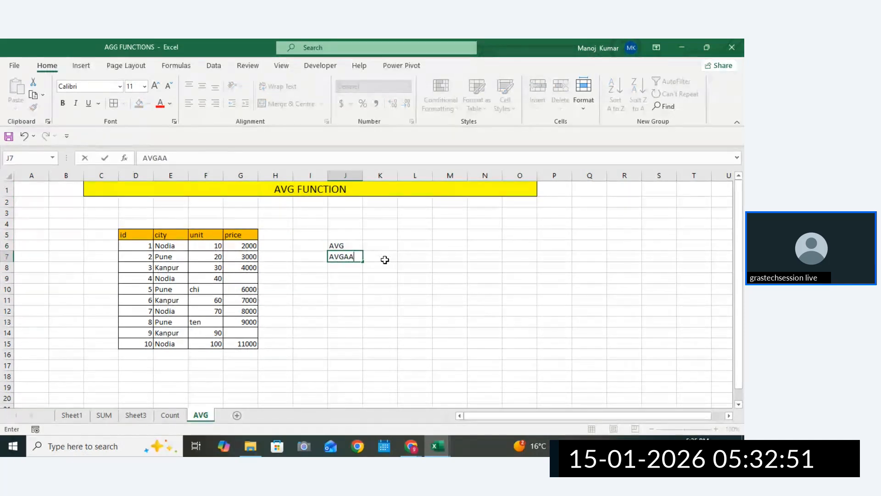
key("BackSpace")
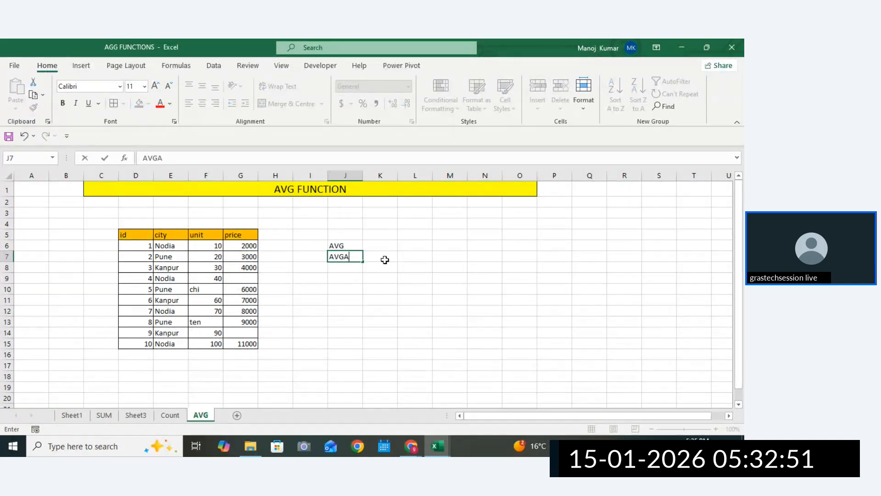
left_click(383, 257)
Add borders to the AVG and AVGA labels in J6:J7 and move the AVGA label to J11
left_click(345, 248)
left_click_drag(345, 248, 346, 257)
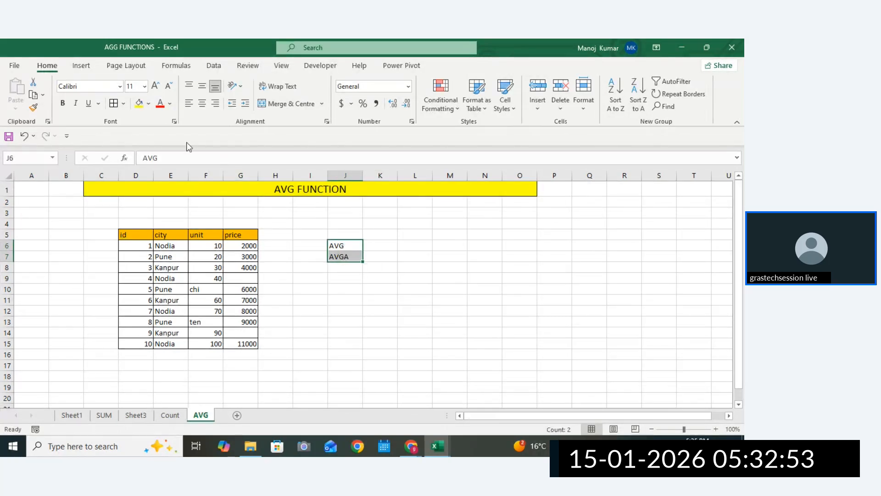
left_click(338, 245)
left_click(343, 258)
left_click_drag(344, 264, 338, 301)
Enter SUM/COUNT in K6 beside the AVG label and widen column K to fit the text
left_click(381, 243)
type("SUM")
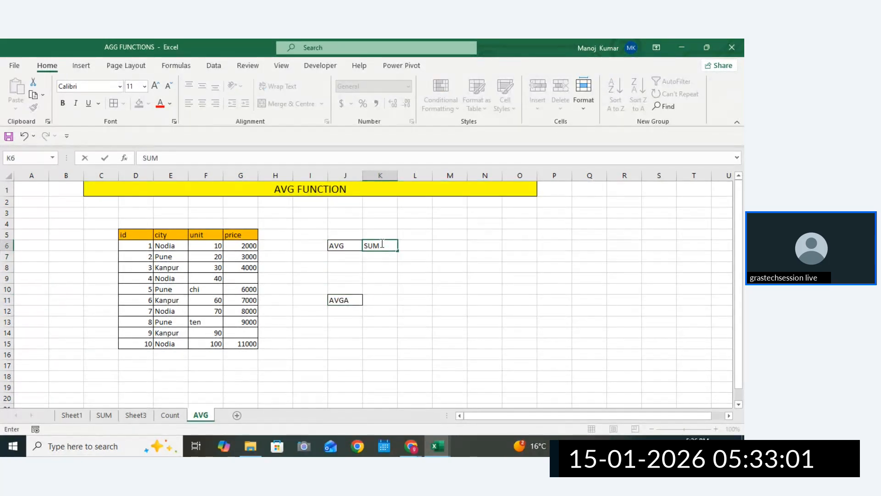
type("NT")
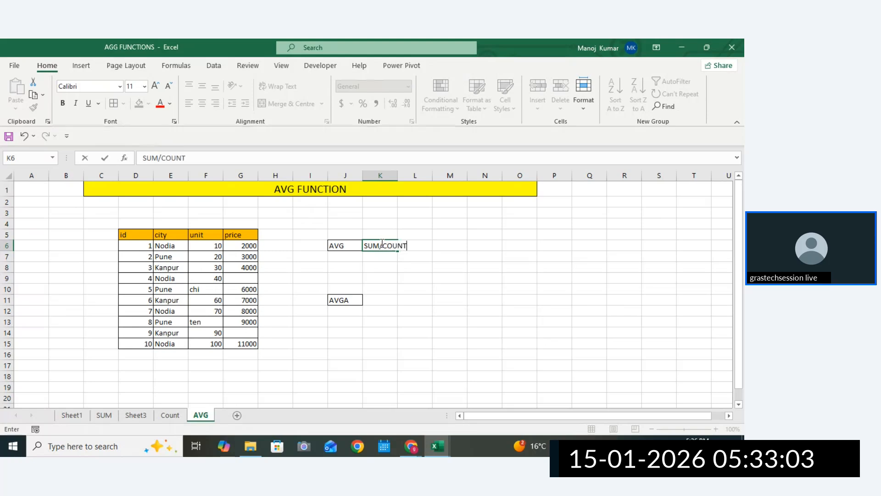
left_click(442, 234)
left_click_drag(400, 177, 416, 178)
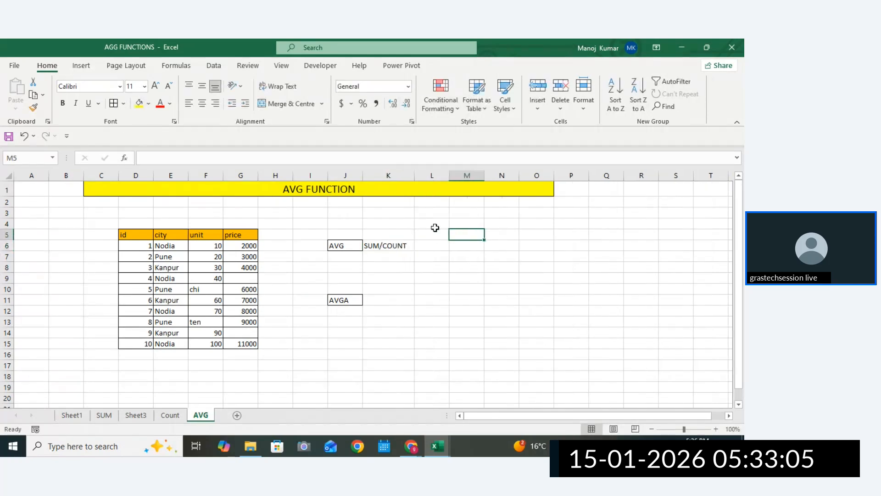
Copy the SUM/COUNT text from K6 to K11 beside the AVGA label and change the copy to SUM/COUNTA
left_click(397, 244)
key("ctrl+c")
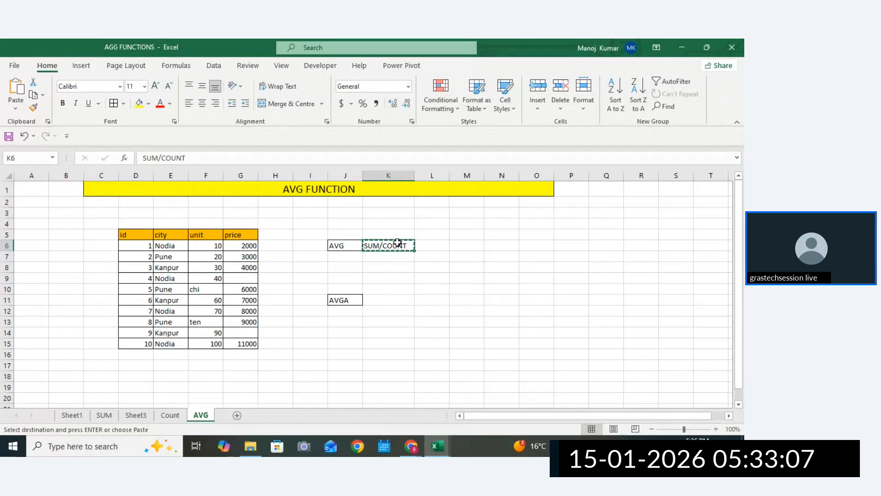
left_click(379, 301)
key("ctrl+v")
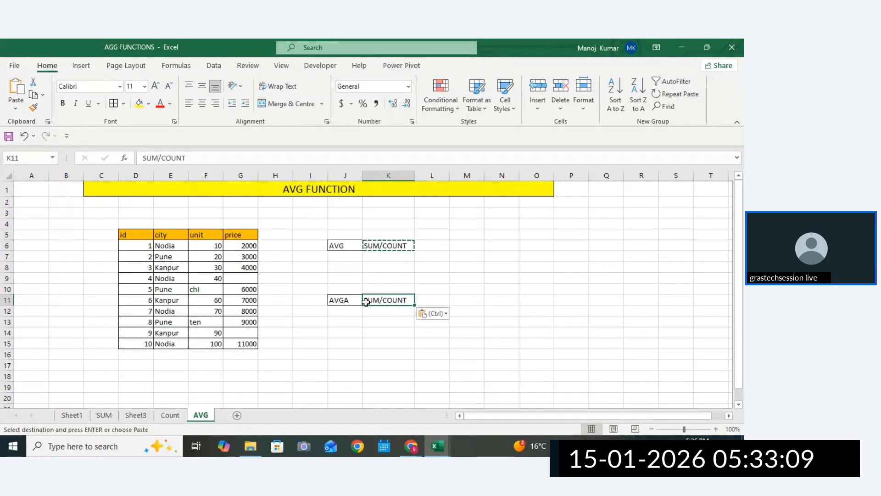
key("Escape")
double_click(408, 299)
type("A")
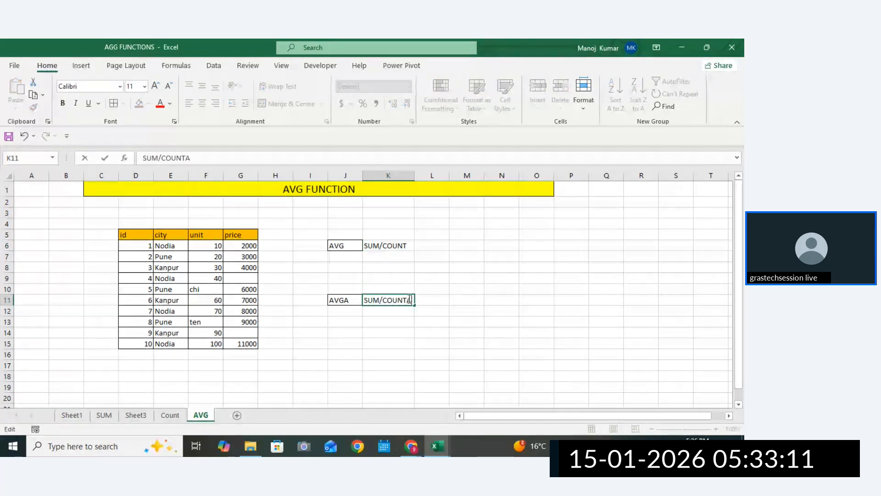
left_click(481, 302)
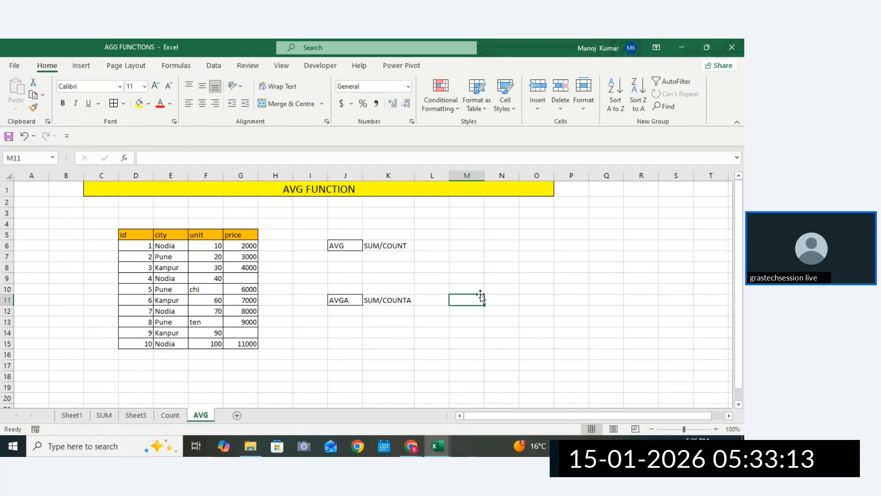
Add borders to the SUM/COUNTA cell in K11 and the SUM/COUNT cell in K6
left_click(406, 299)
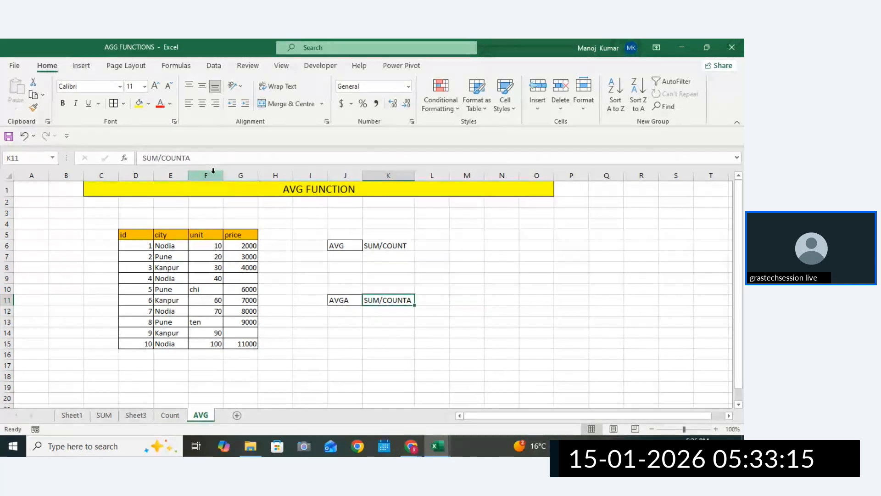
left_click(113, 103)
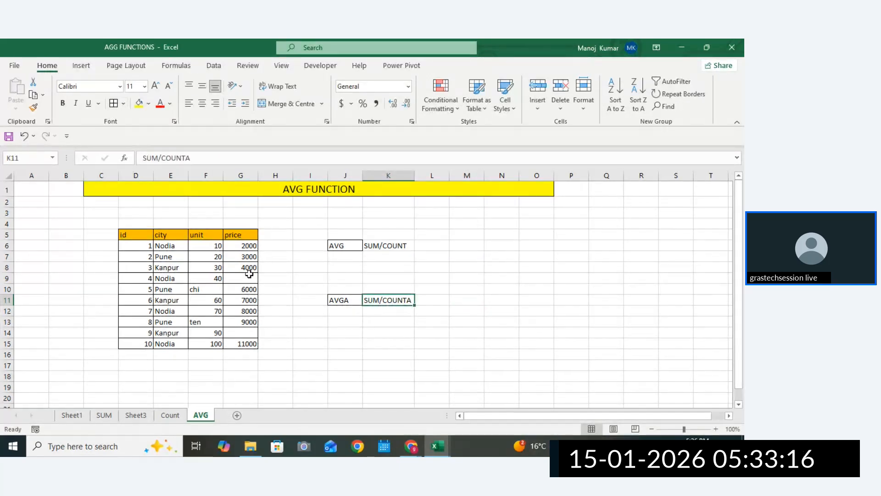
left_click(370, 246)
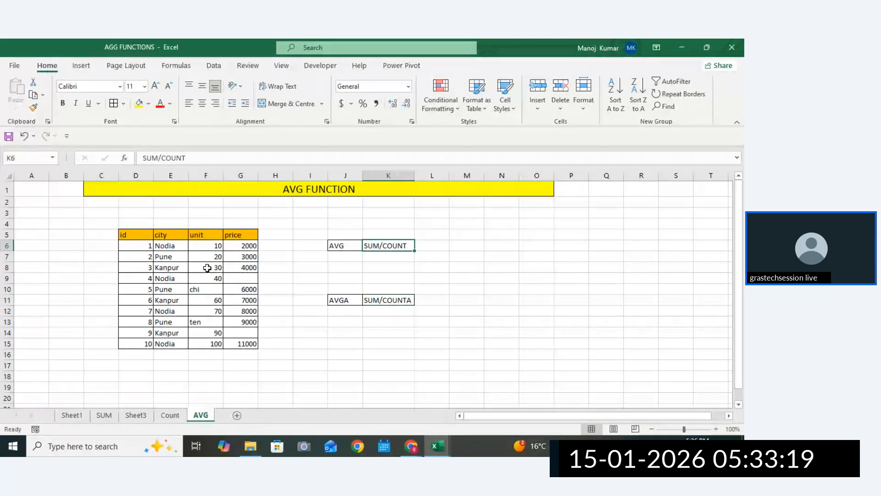
Enter the label Unit in J14 below the AVGA row
left_click_drag(202, 234, 207, 345)
left_click(400, 277)
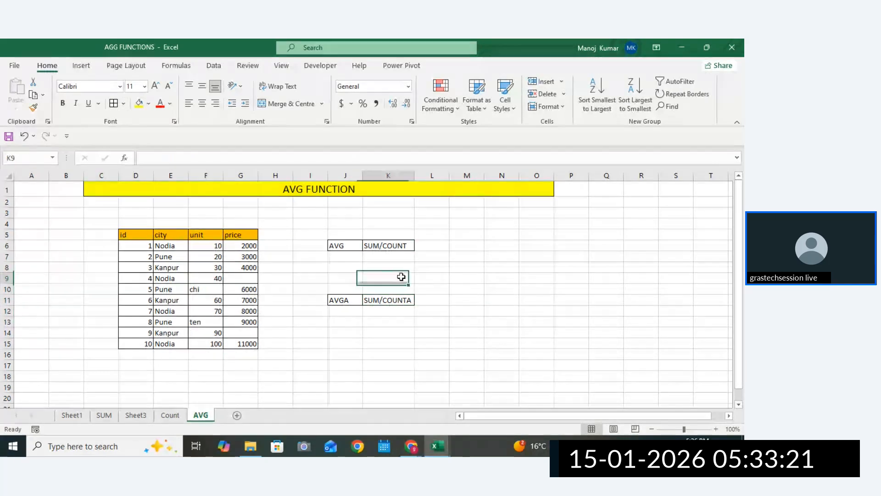
left_click(345, 330)
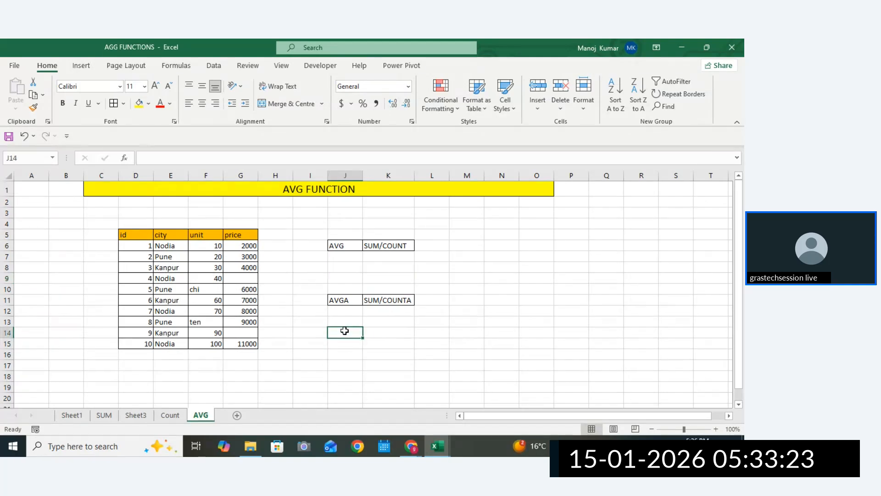
type("Unit")
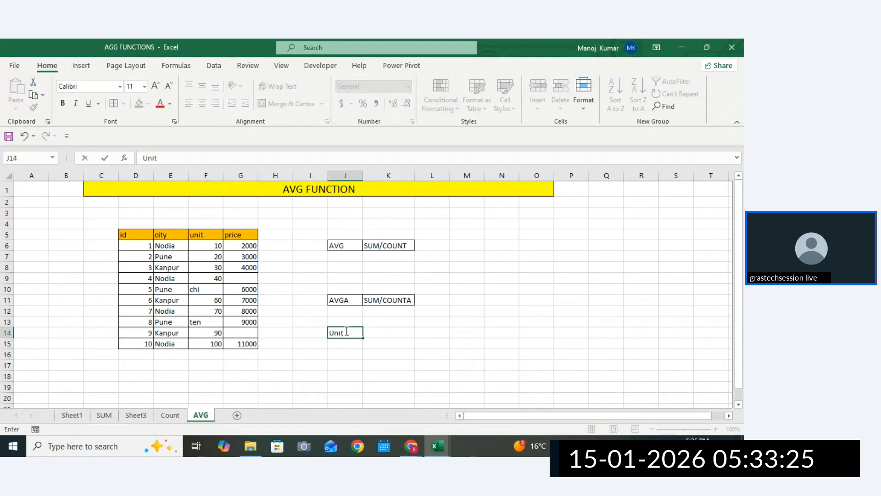
Calculate the average of the unit column in K14 with =AVERAGE(F6:F15) and add a border to the cell
left_click(383, 333)
type("=")
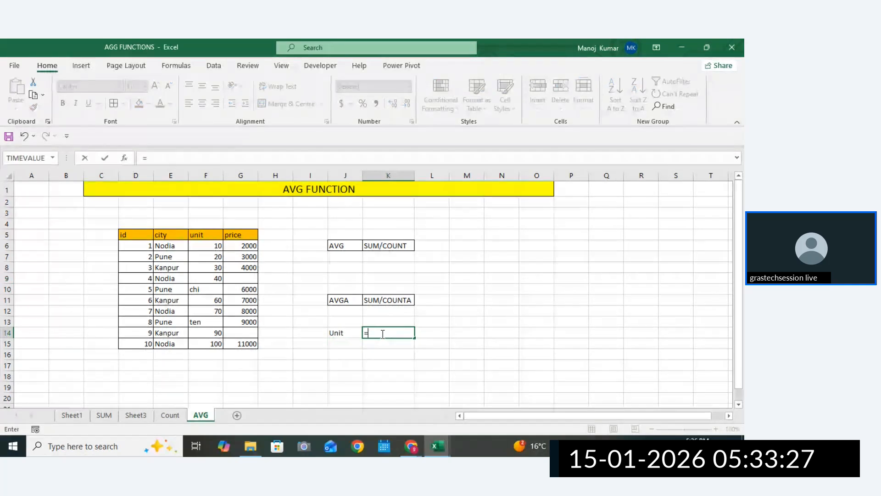
type("avg")
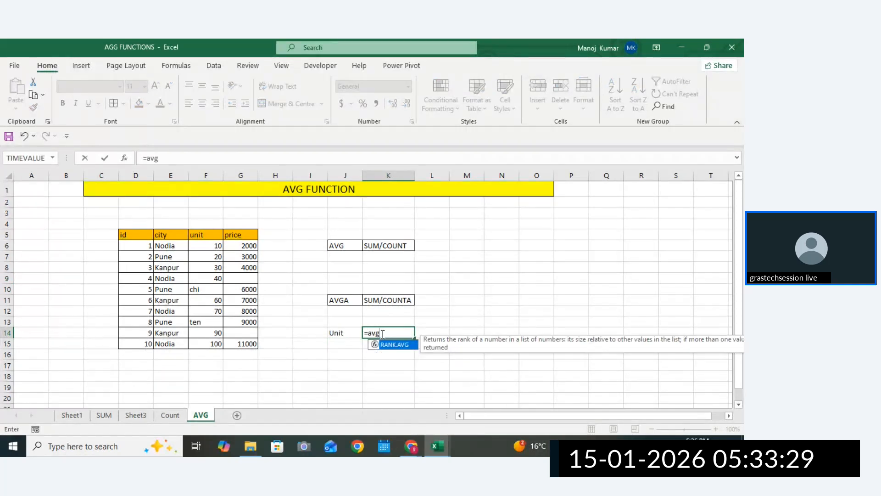
key("BackSpace")
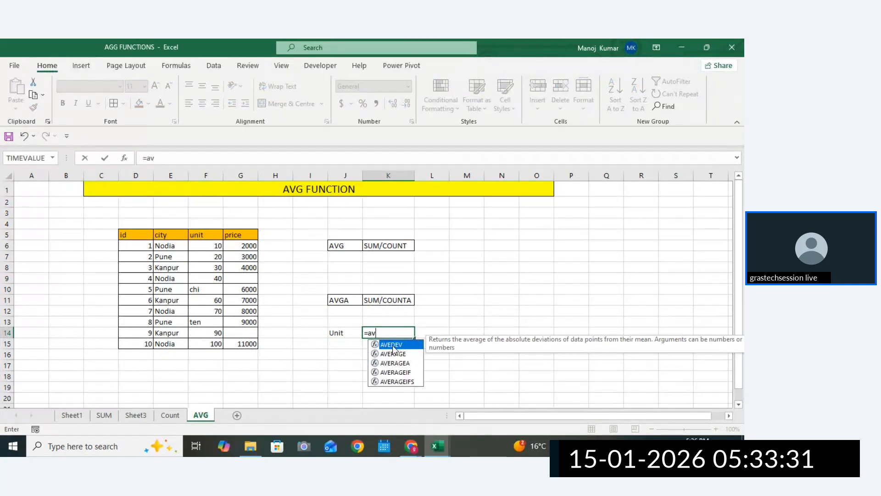
double_click(393, 354)
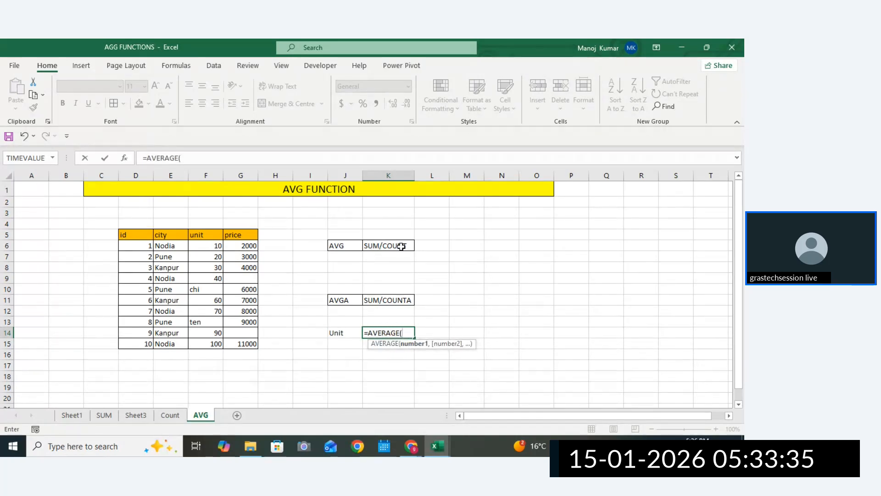
left_click_drag(217, 247, 208, 341)
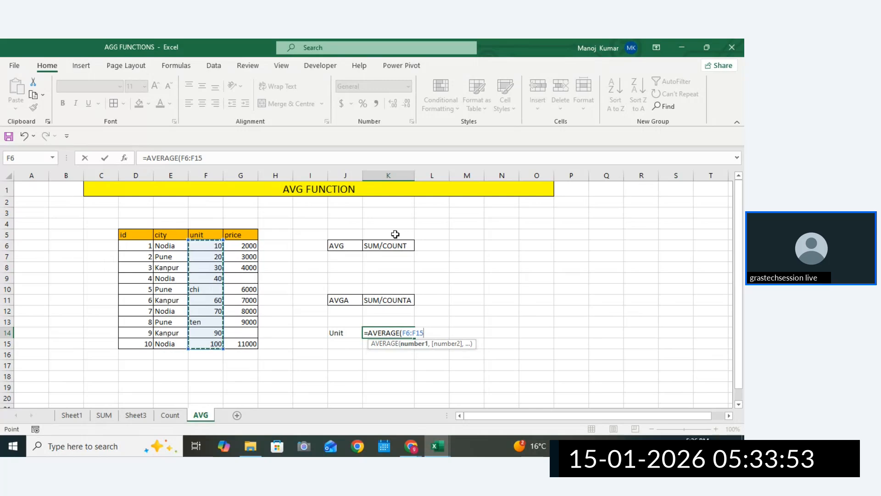
type(")")
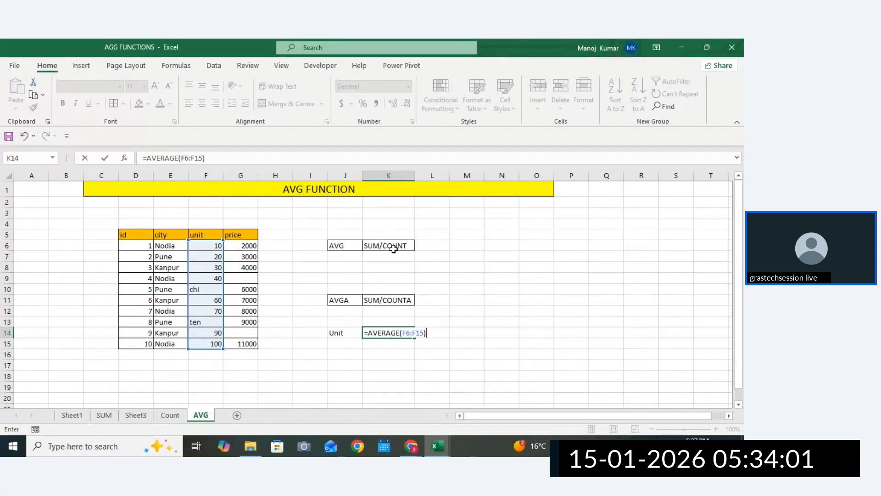
key("Return")
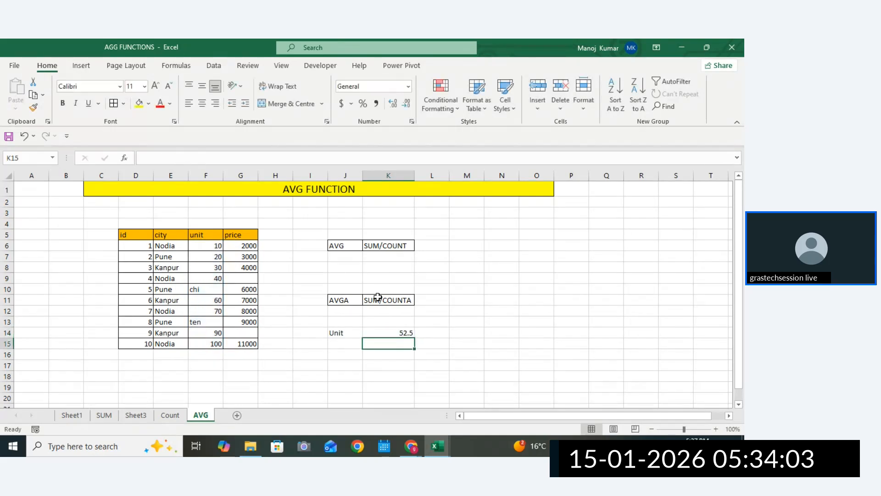
left_click(388, 333)
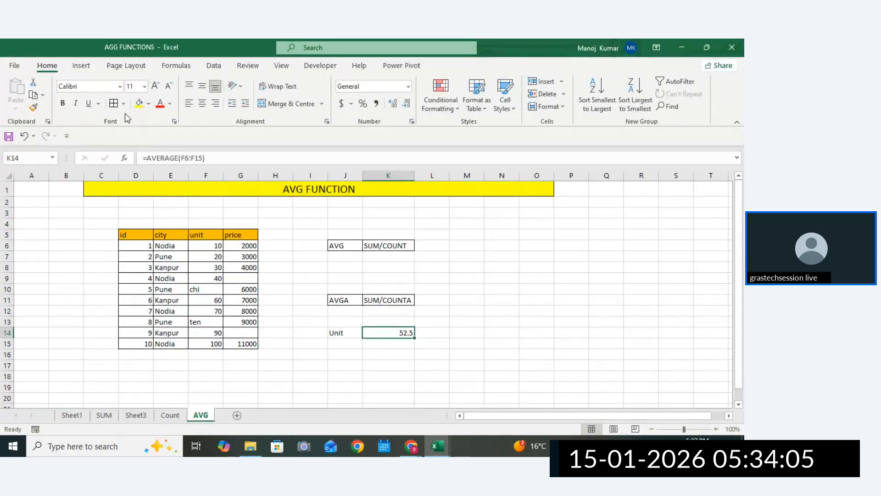
Enter a second Unit label in J16
left_click(345, 355)
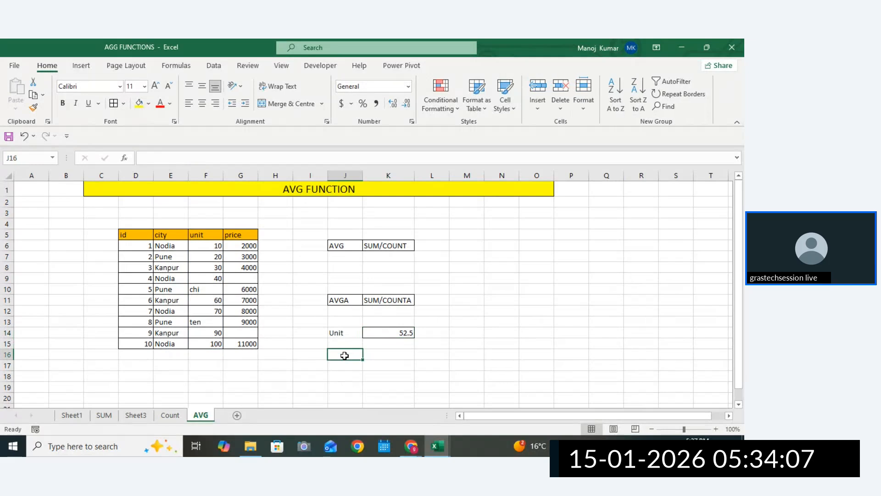
type("u")
key("BackSpace")
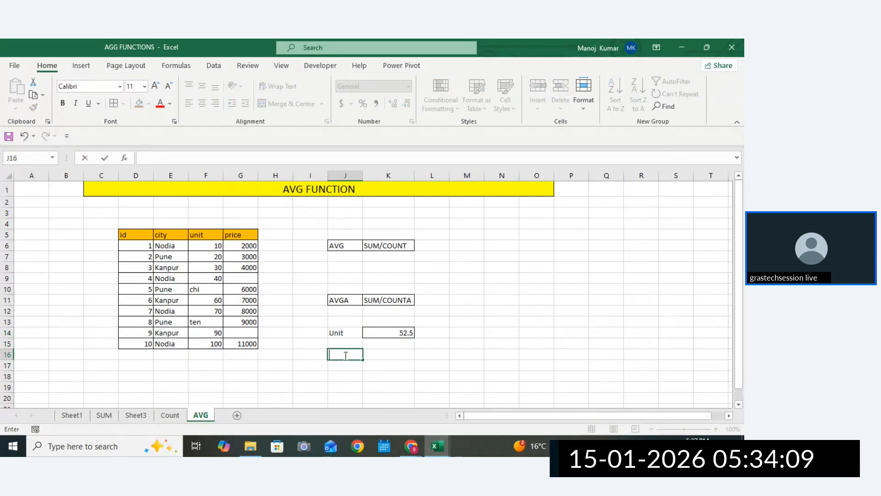
type("Unit")
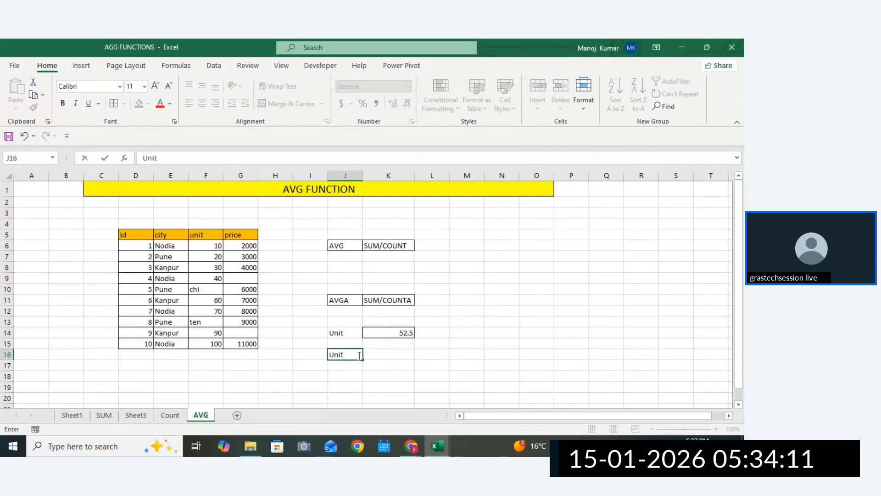
Enter =AVERAGEA(F6:F15) in K16 for the unit column and add a border to the cell
left_click(374, 356)
type("=")
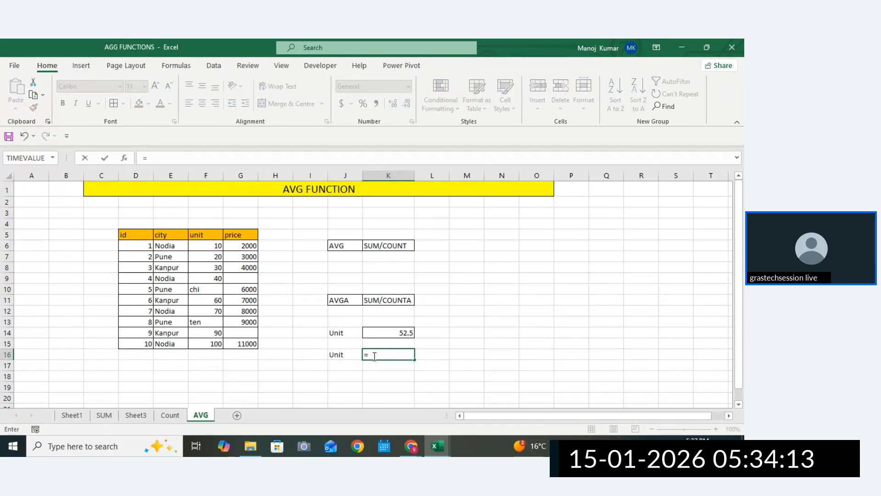
type("a")
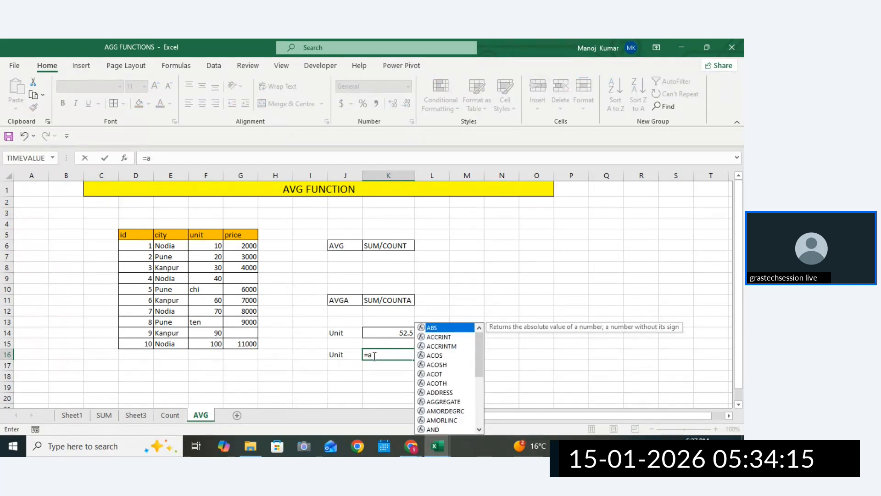
type("v")
double_click(403, 386)
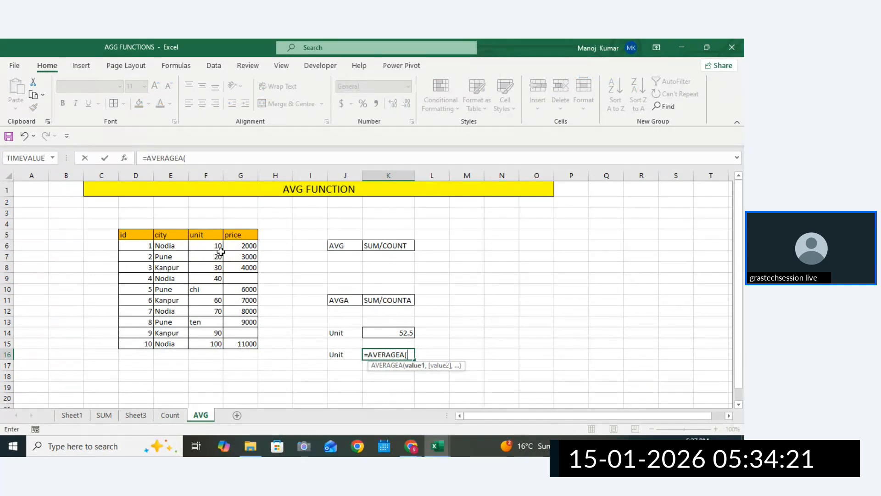
left_click_drag(221, 251, 217, 342)
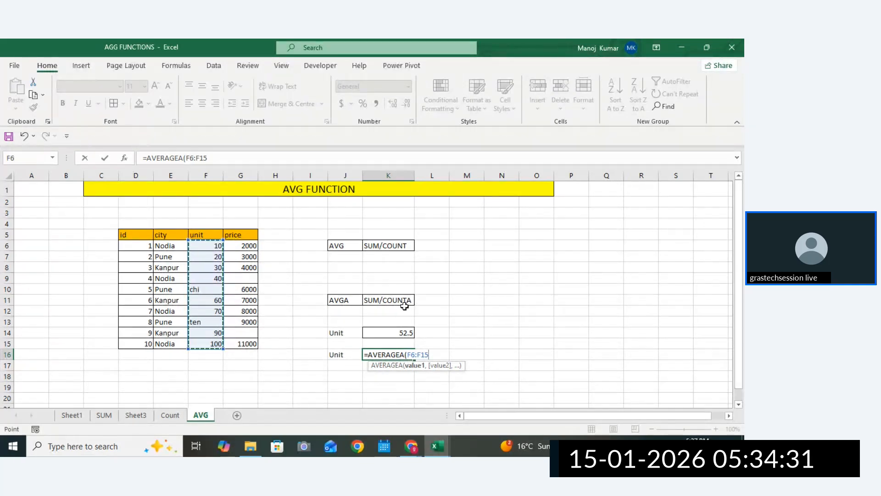
type(")")
key("Return")
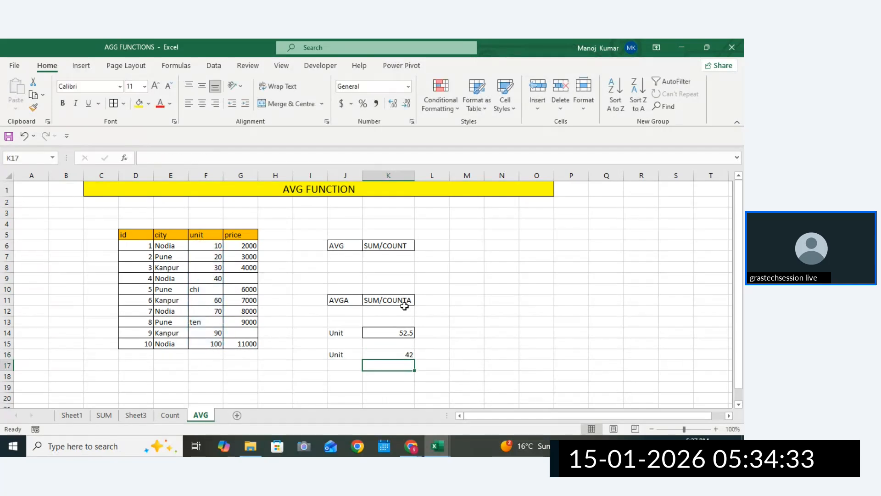
left_click(392, 356)
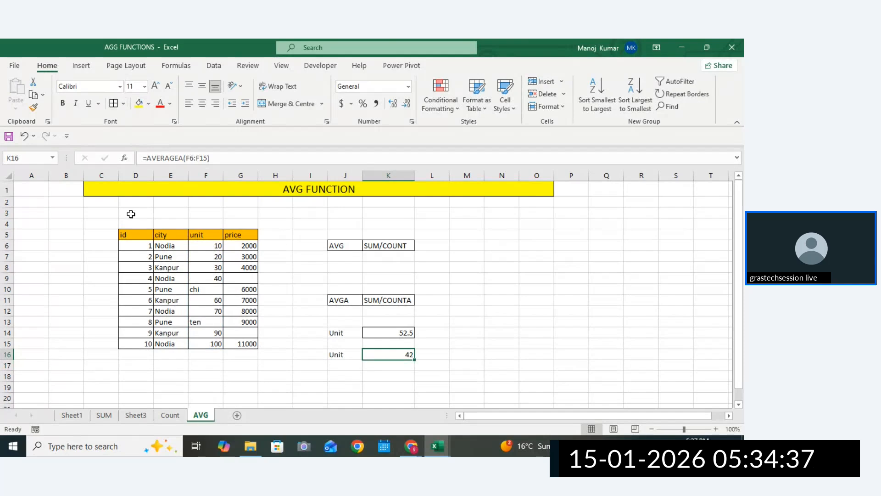
Review the count, counta and countblank results table on the Count sheet and return to the AVG sheet
left_click_drag(335, 354, 378, 334)
left_click(358, 332)
left_click(170, 415)
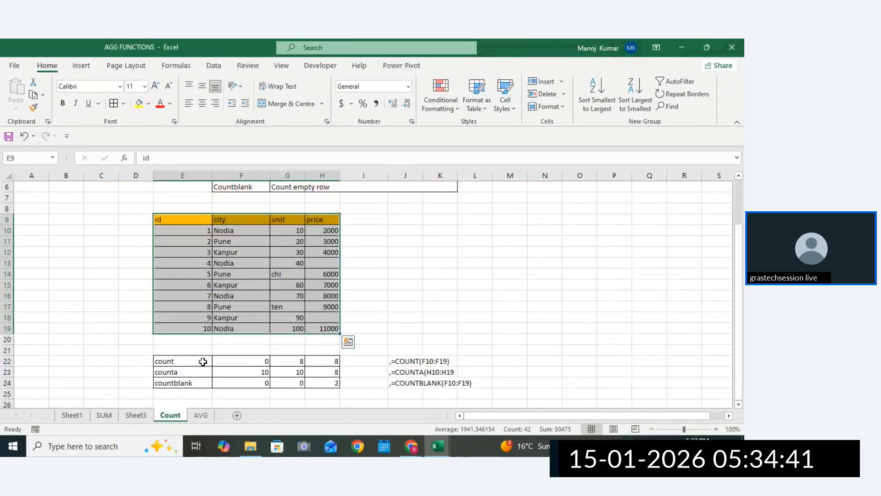
left_click_drag(203, 362, 315, 380)
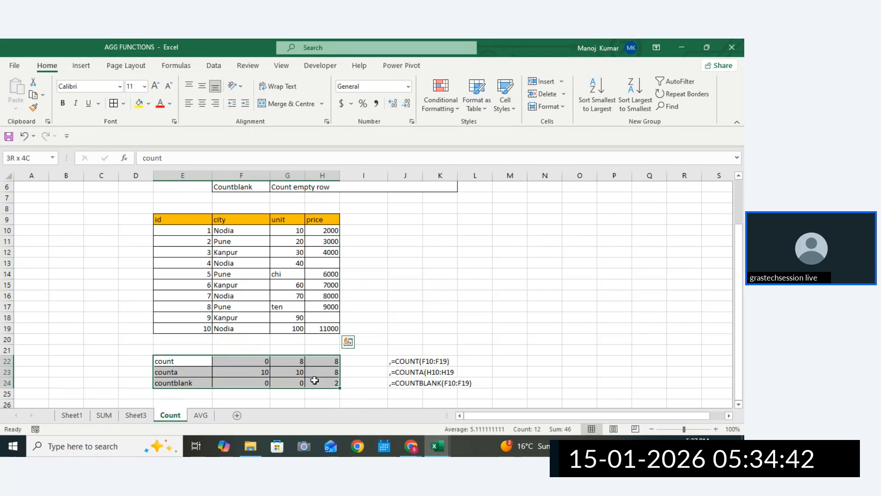
left_click(201, 415)
Add borders to the Unit labels in J14 and J16 beside the two average results
left_click_drag(357, 334, 391, 355)
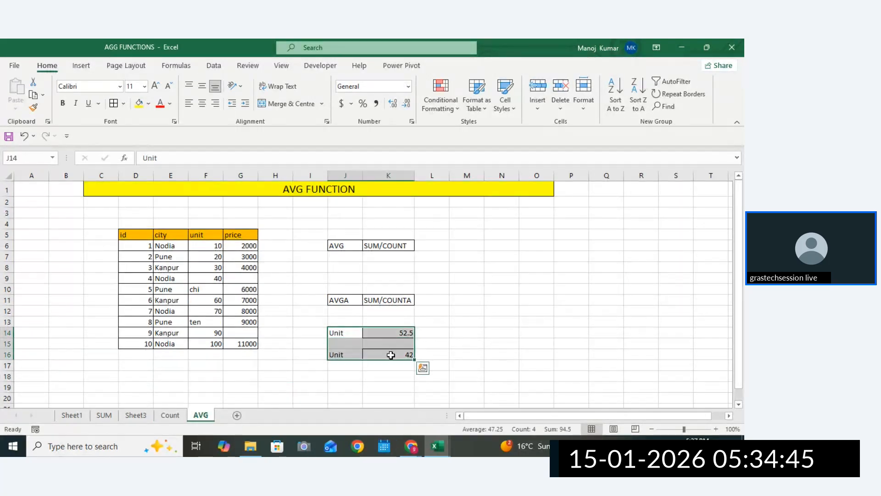
left_click(378, 356)
left_click(360, 356)
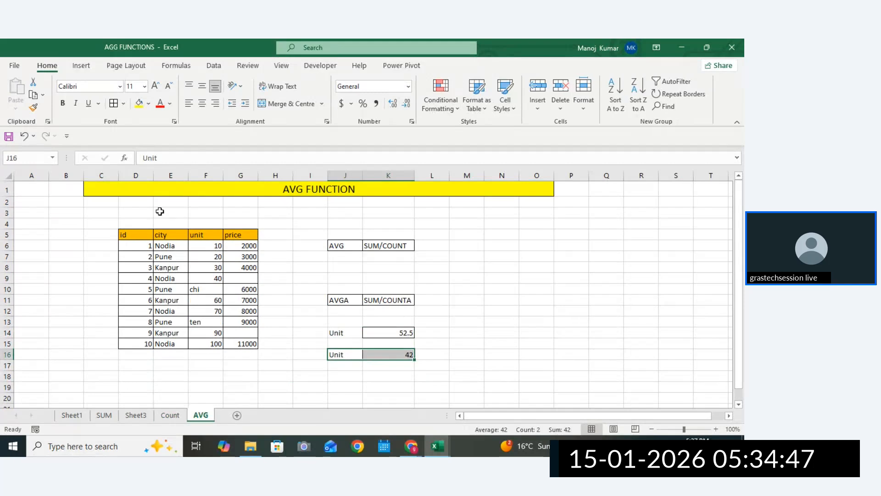
left_click(336, 330)
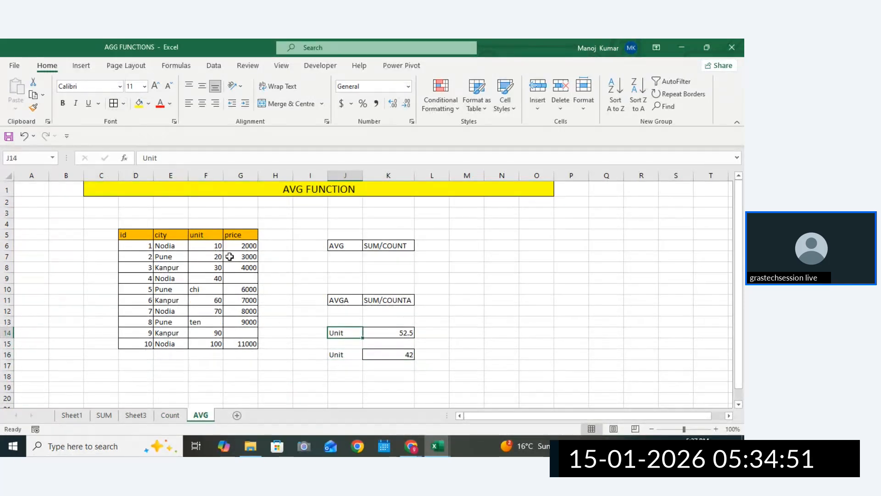
left_click_drag(216, 244, 206, 344)
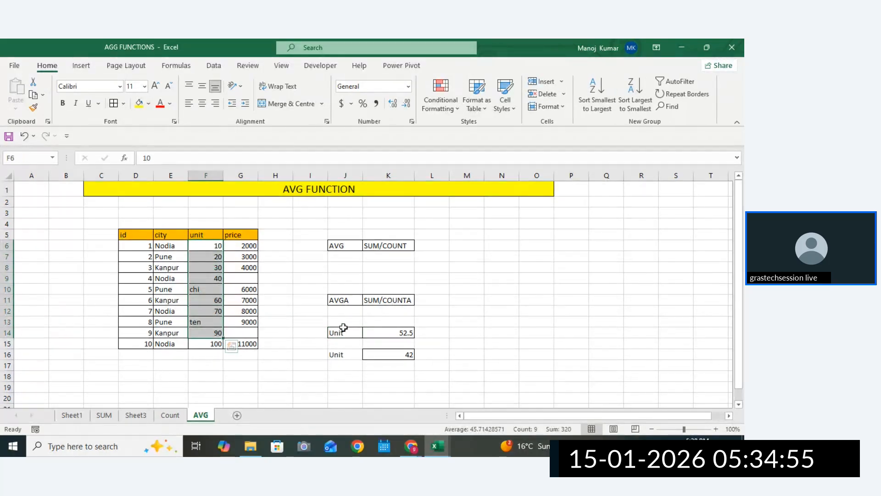
left_click_drag(345, 332, 349, 359)
left_click(349, 358)
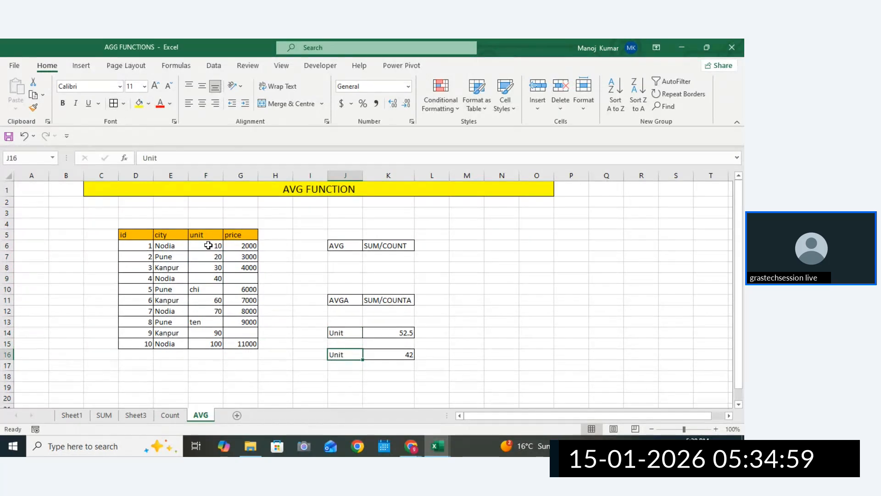
left_click_drag(210, 245, 206, 340)
left_click_drag(338, 334, 399, 356)
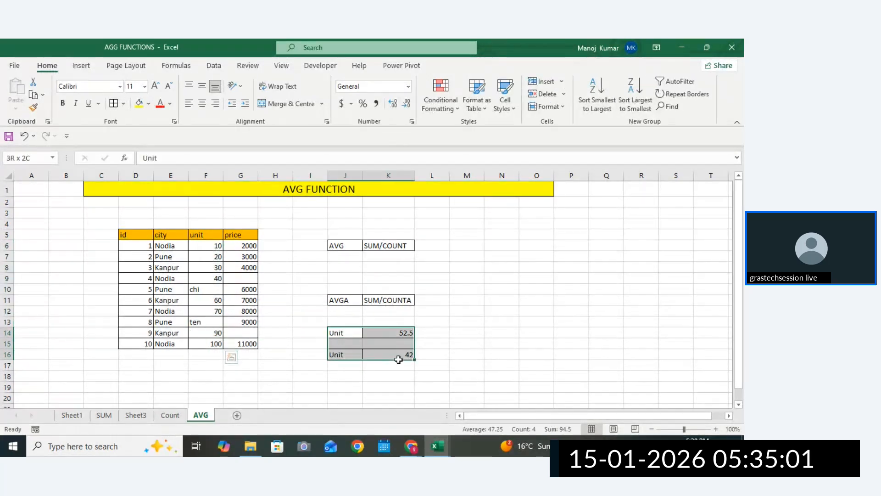
Set the unit value in F10 to 0 to test its effect on the two average results in K14 and K16
left_click(407, 344)
left_click(408, 334)
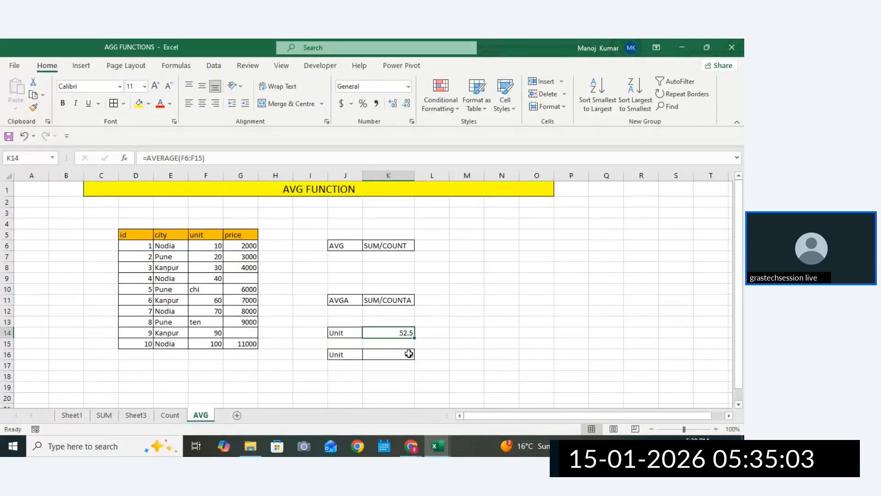
left_click(407, 353)
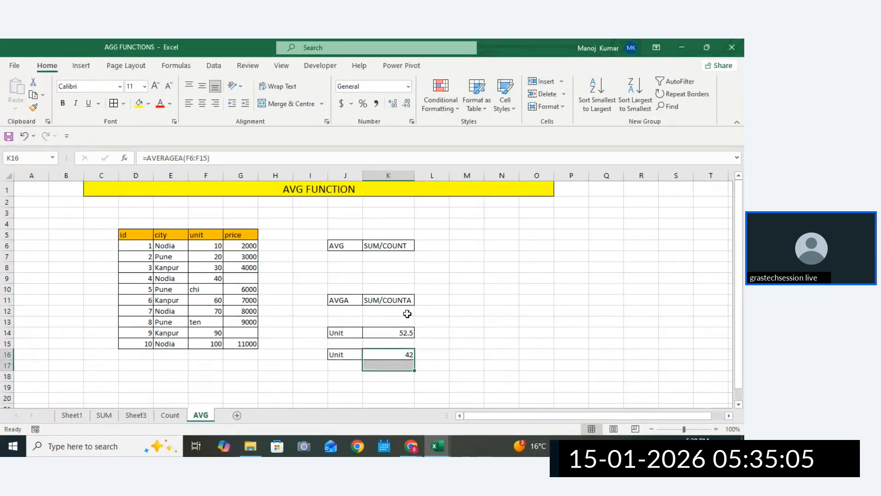
left_click(402, 332)
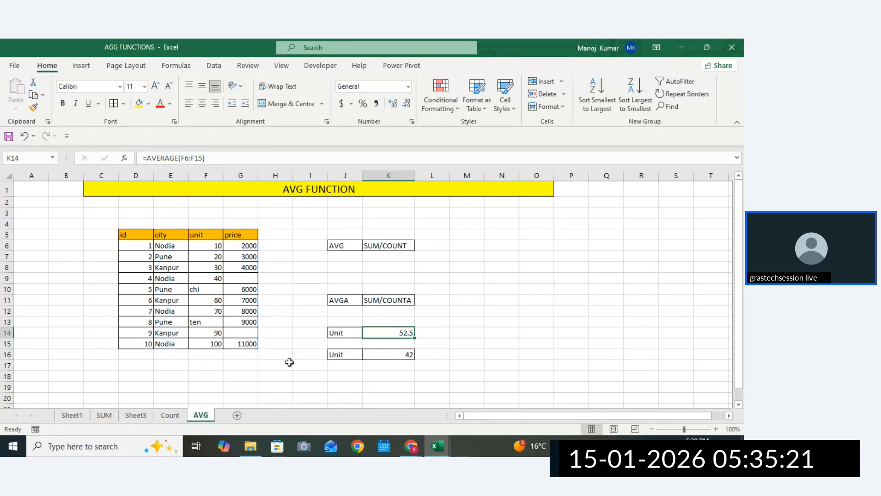
left_click(202, 288)
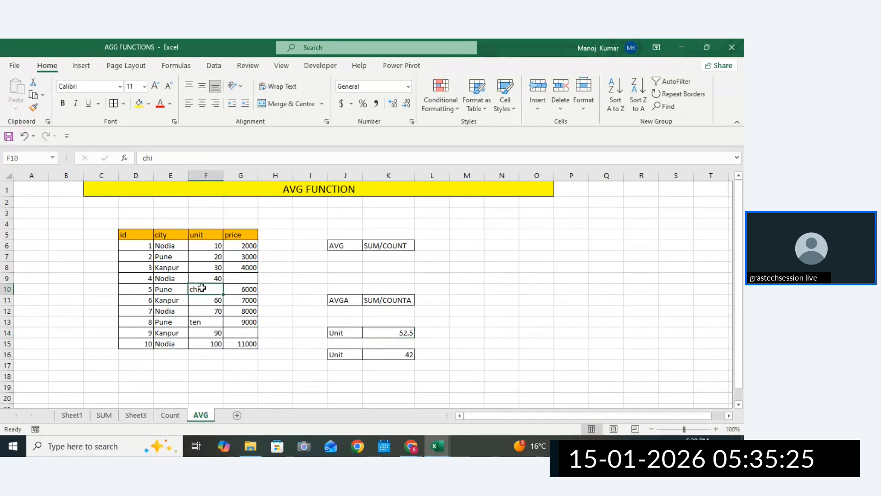
type("0")
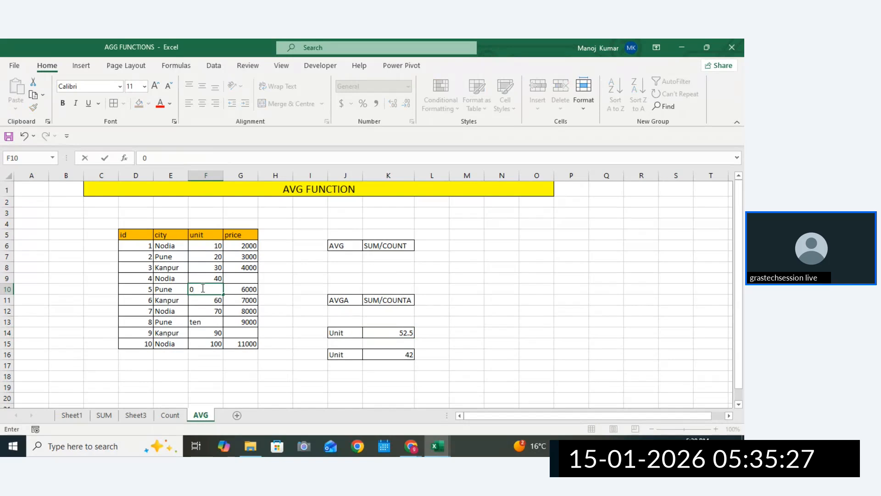
left_click(451, 370)
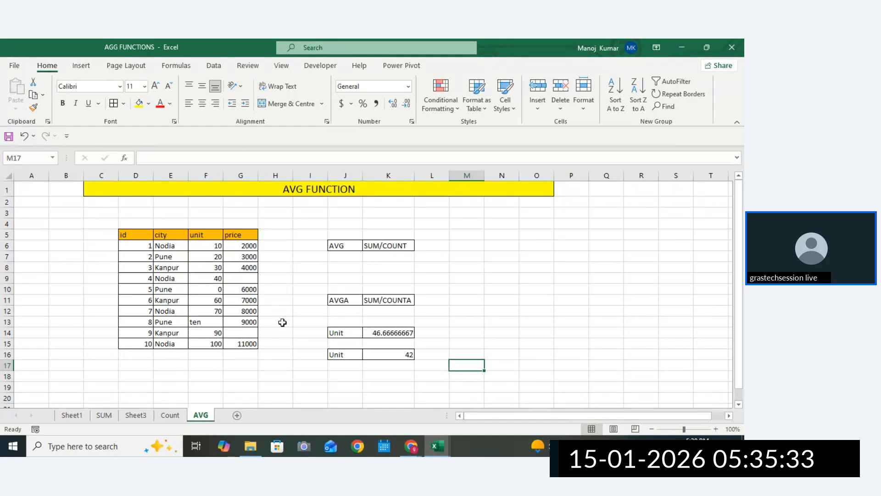
left_click(211, 289)
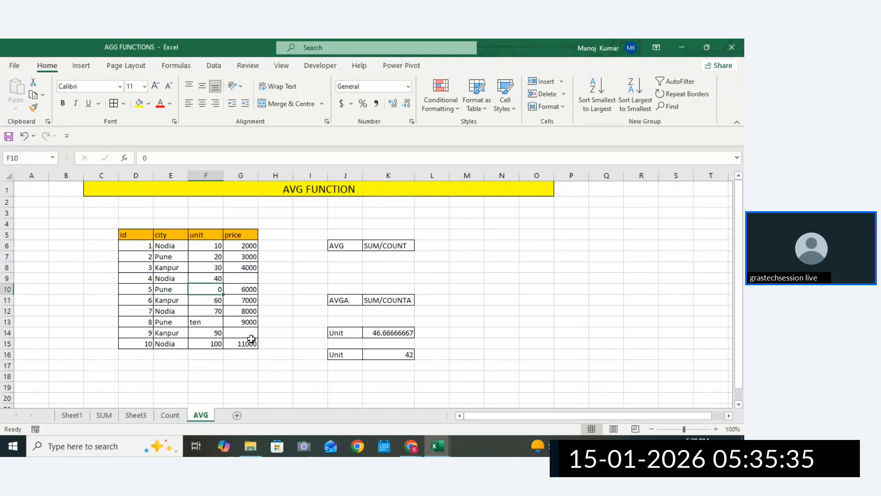
left_click(324, 376)
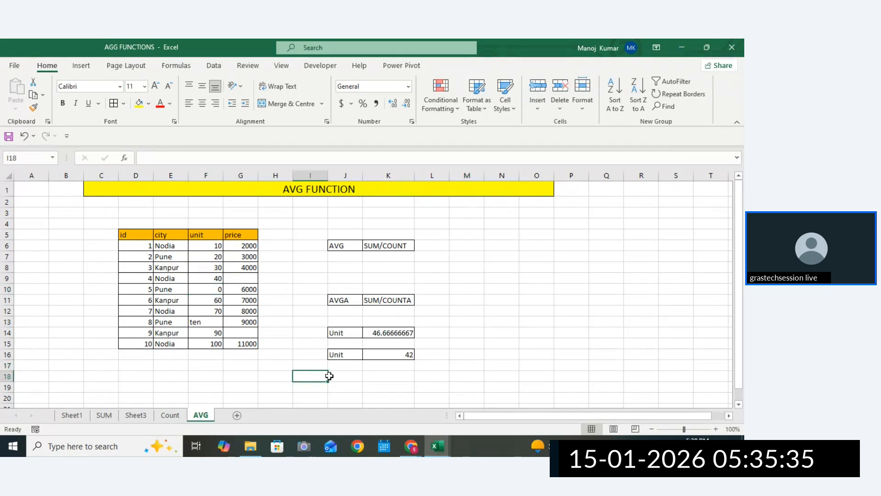
left_click(401, 247)
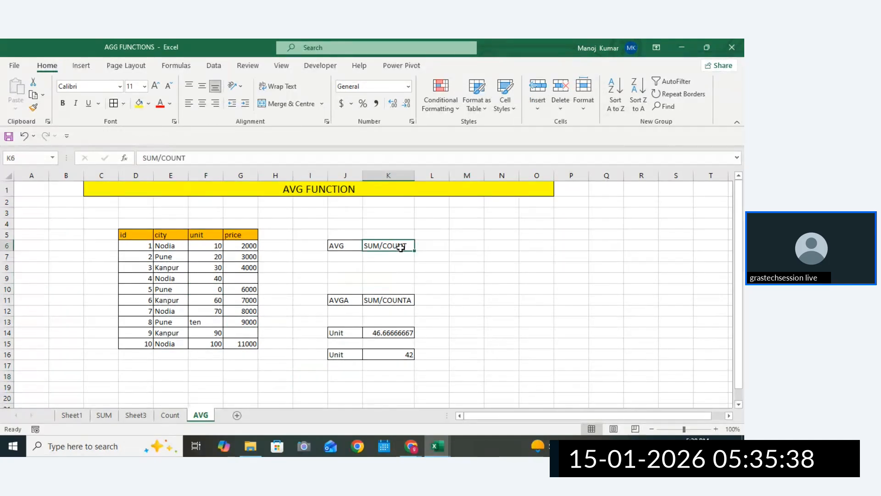
left_click(453, 298)
Add a new sheet after AVG and merge and centre cells C1:Q1 on it
left_click(236, 415)
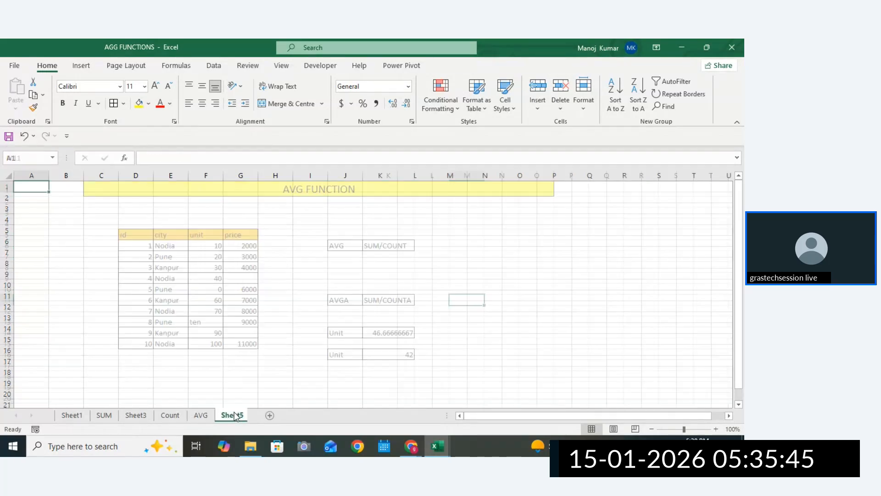
left_click(240, 259)
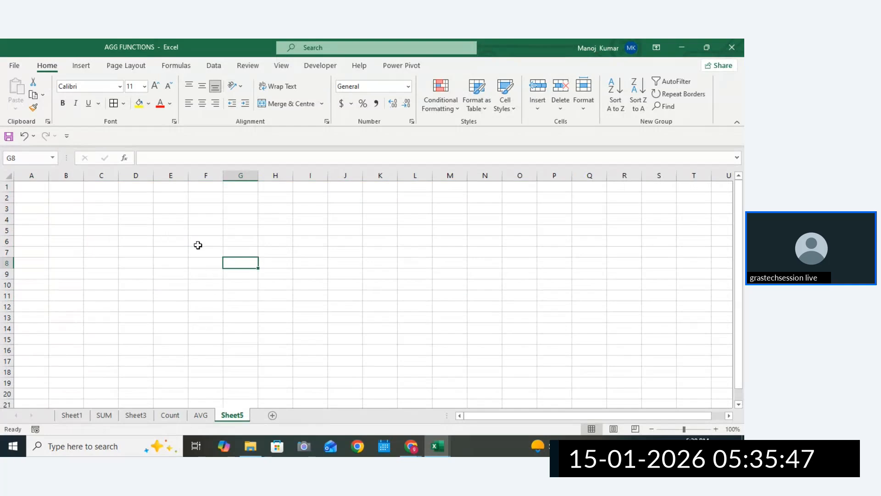
left_click_drag(109, 188, 592, 182)
left_click(290, 103)
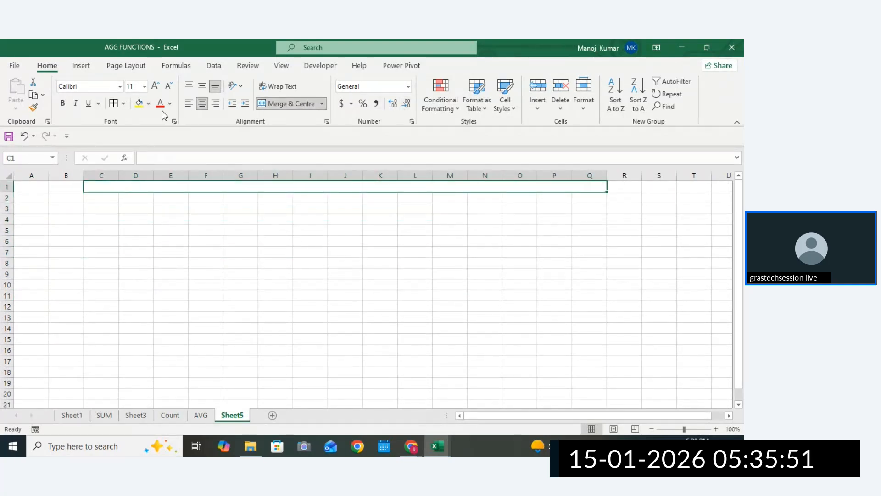
Fill the merged heading cell C1 with yellow and increase its font size to 22
left_click(138, 103)
left_click(155, 86)
left_click(155, 86)
left_click(155, 86)
left_click(155, 86)
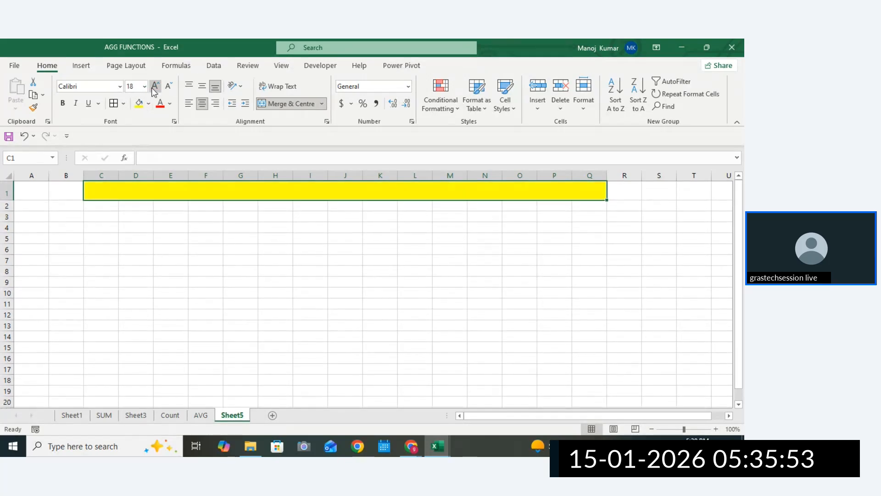
left_click(155, 87)
left_click(155, 87)
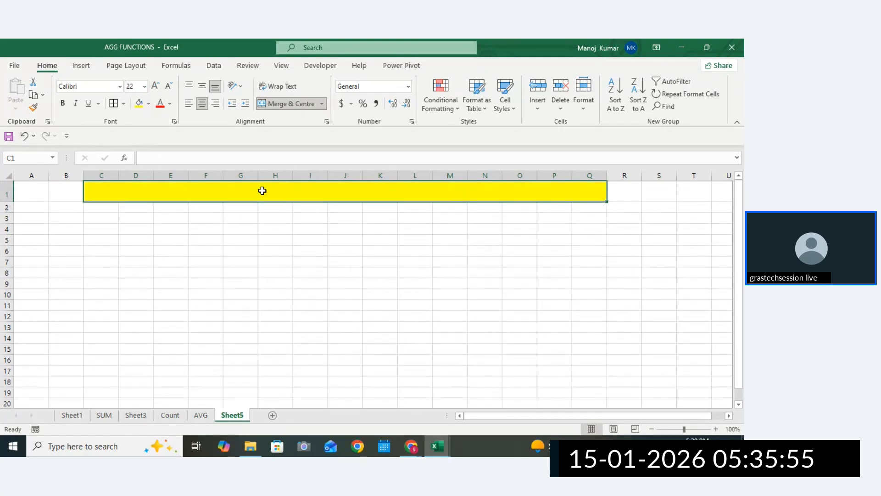
Enter the heading Min and Max in the yellow merged cell and make it bold
type("Min a")
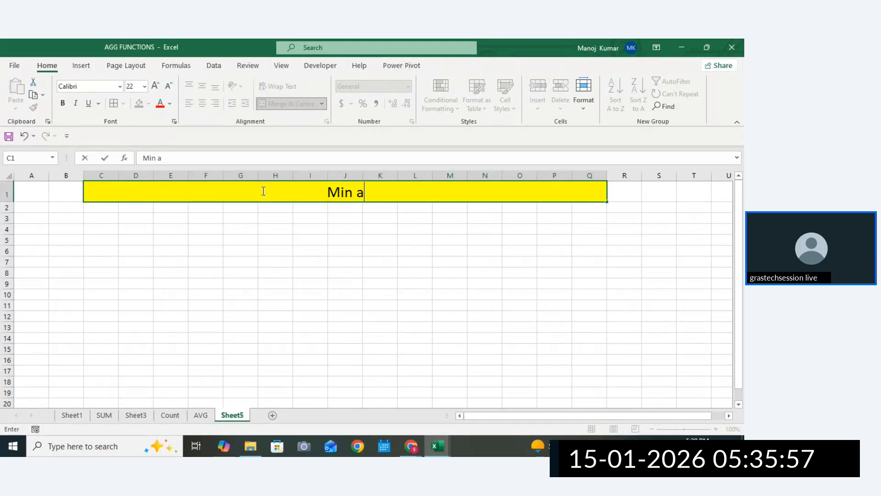
type("nd ")
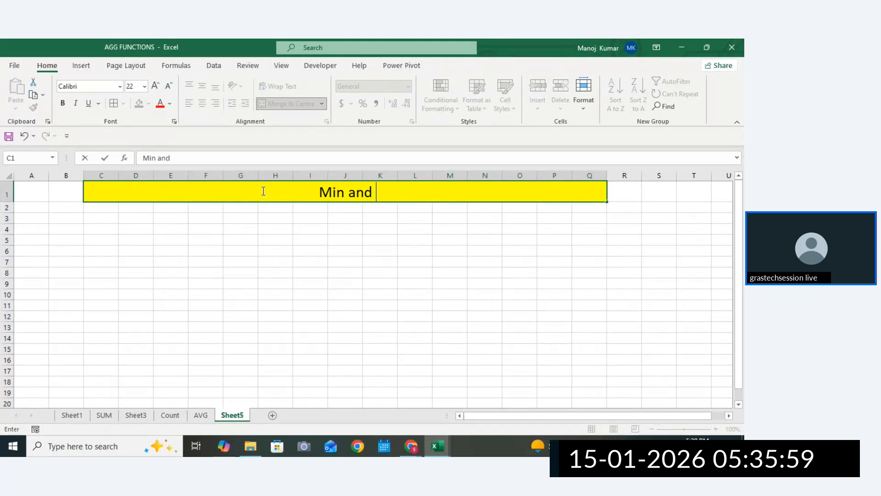
type("Max")
left_click(320, 223)
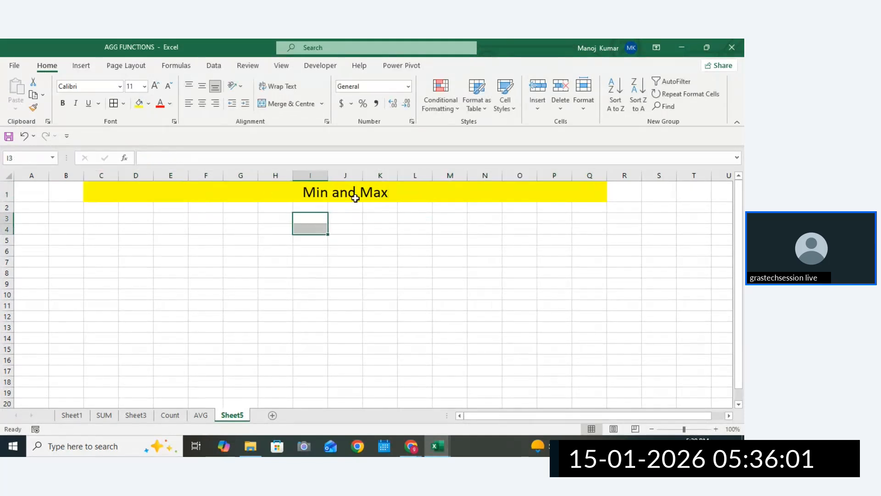
left_click(354, 193)
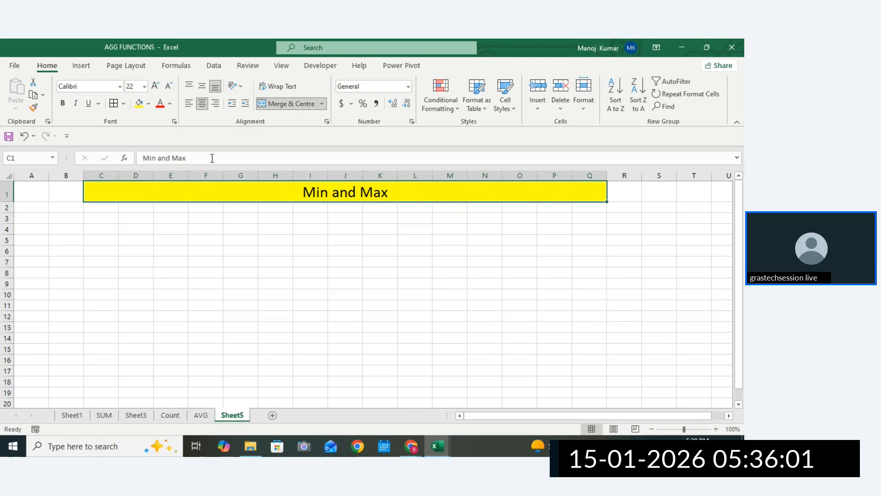
left_click(62, 103)
Copy the id, city, unit and price table E9:H19 from the Count sheet to D4 of the new sheet
left_click(164, 417)
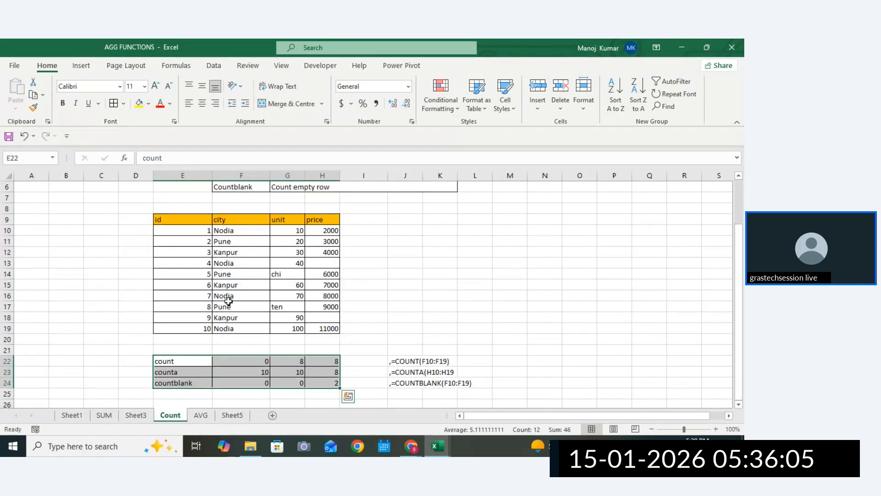
left_click_drag(196, 220, 334, 330)
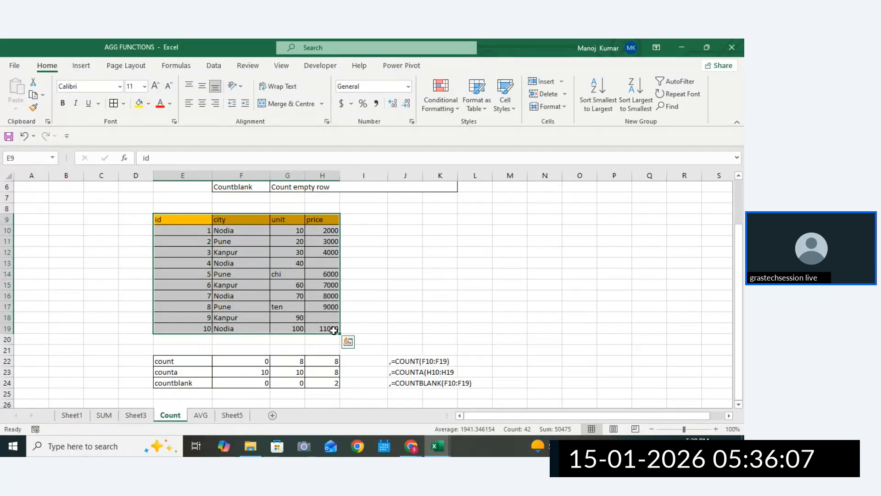
key("ctrl+c")
left_click(232, 415)
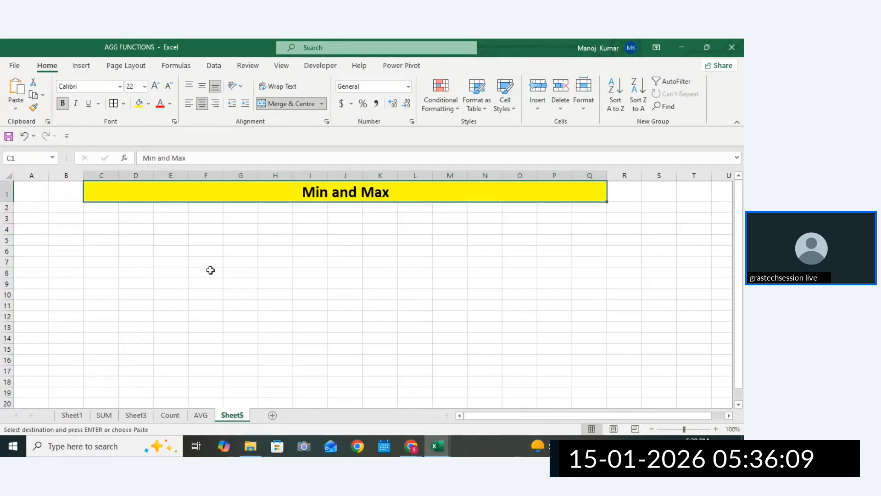
left_click(138, 230)
key("ctrl+v")
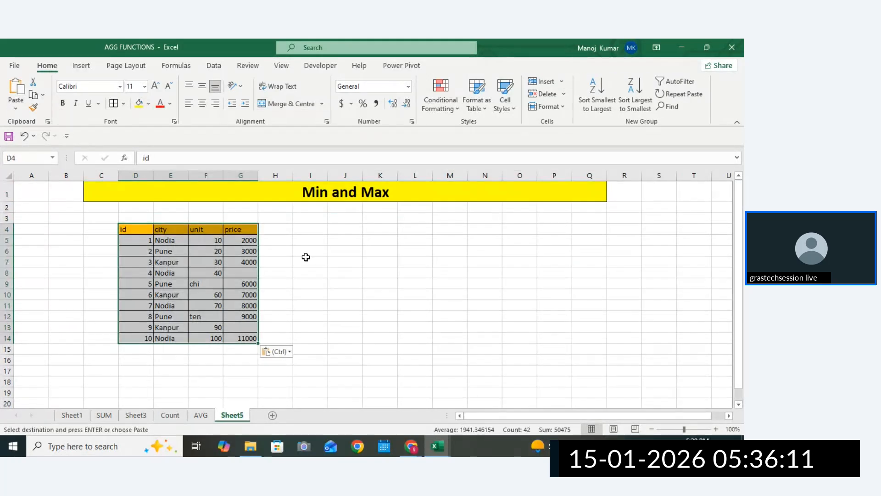
Set the price in G10 to 32000 and the price in G12 to 34500
left_click(307, 259)
left_click(243, 293)
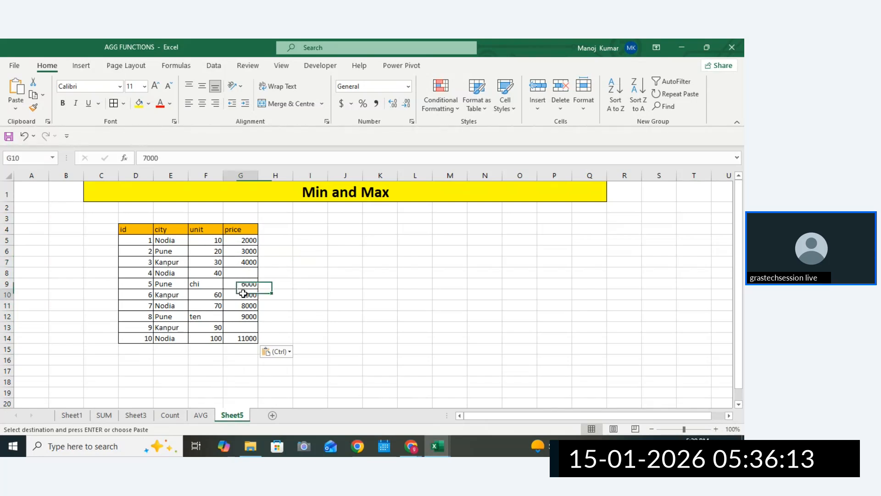
type("3")
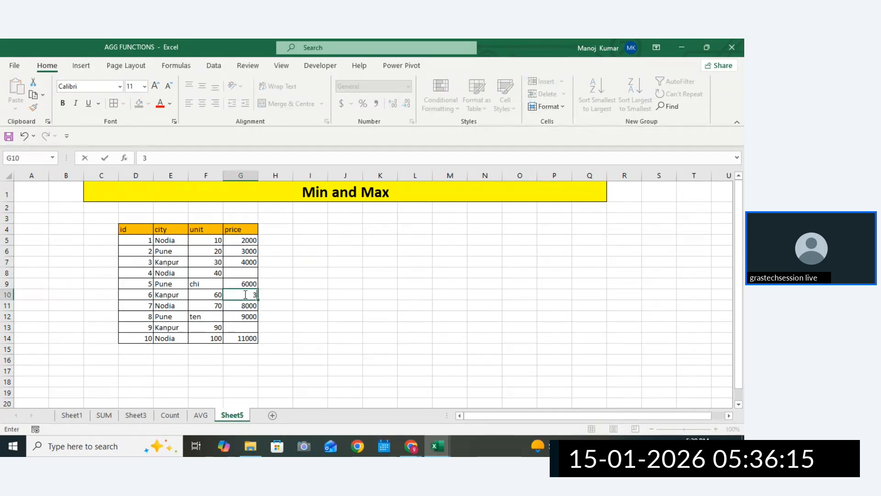
type("23000")
left_click(304, 303)
left_click(252, 316)
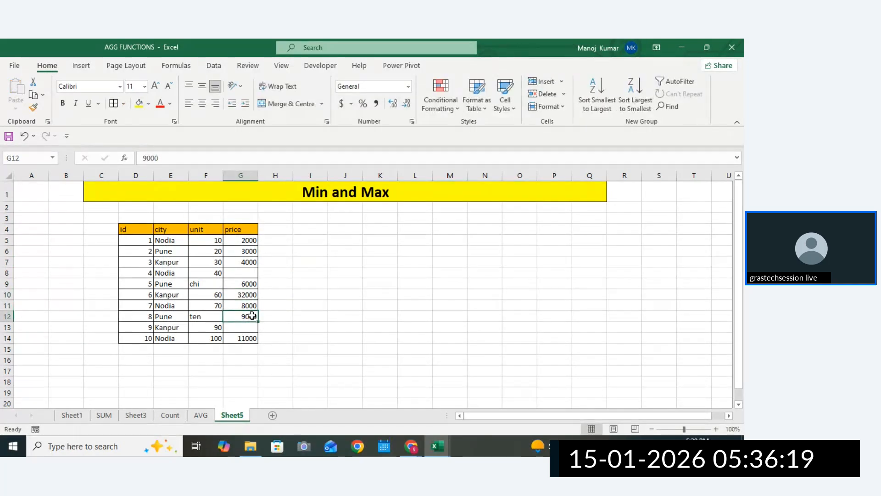
type("34500")
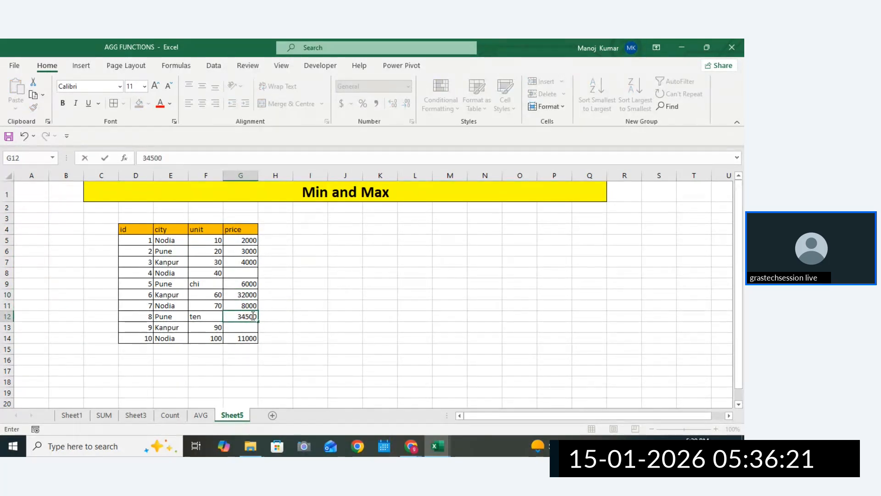
left_click(340, 328)
left_click(316, 251)
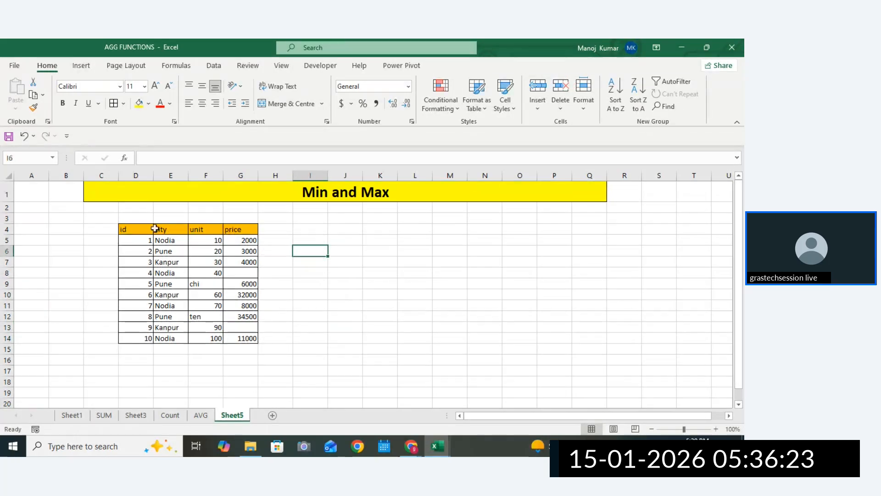
Examine the copied table's price column from G5 to G14 and the sheet's heading
left_click_drag(154, 228, 252, 338)
left_click(277, 282)
left_click_drag(248, 240, 250, 337)
left_click(250, 337)
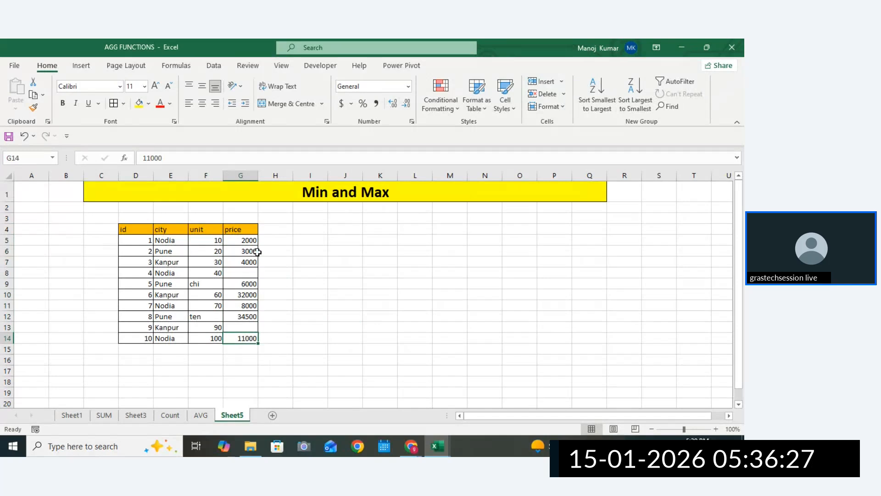
left_click(248, 239)
left_click(247, 340)
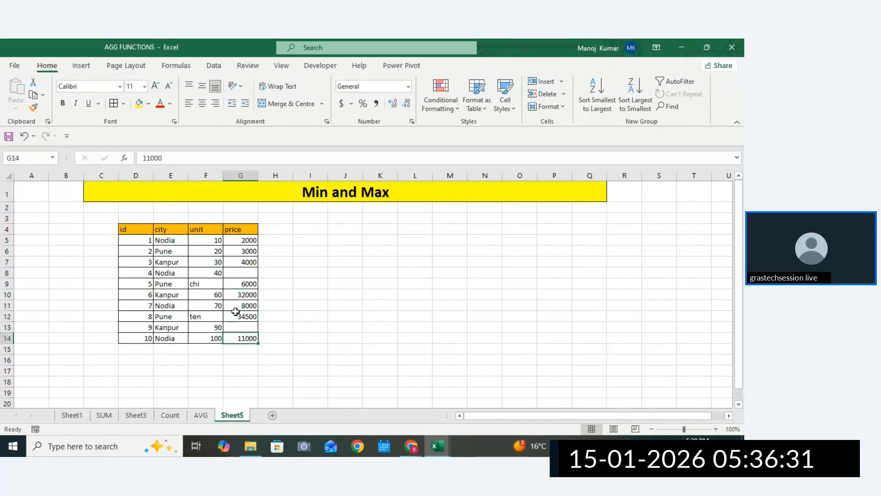
left_click(344, 262)
left_click(290, 187)
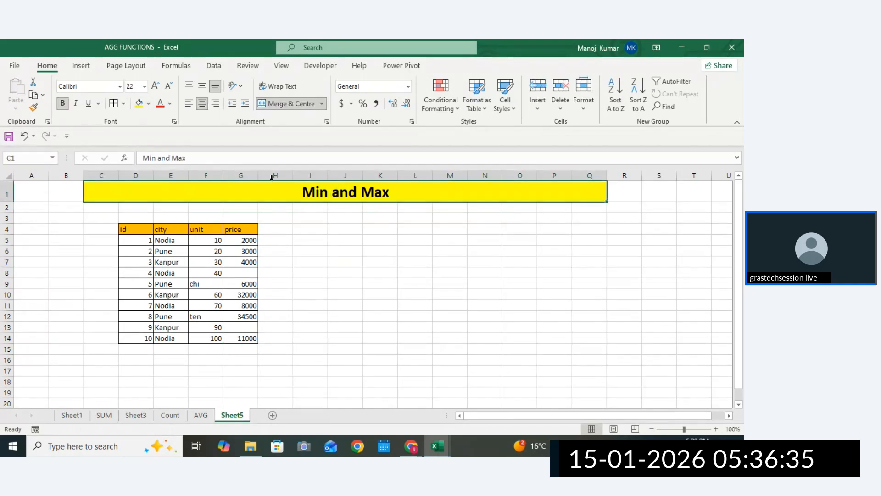
Enter the label Range in J6 beside the copied table
left_click(342, 251)
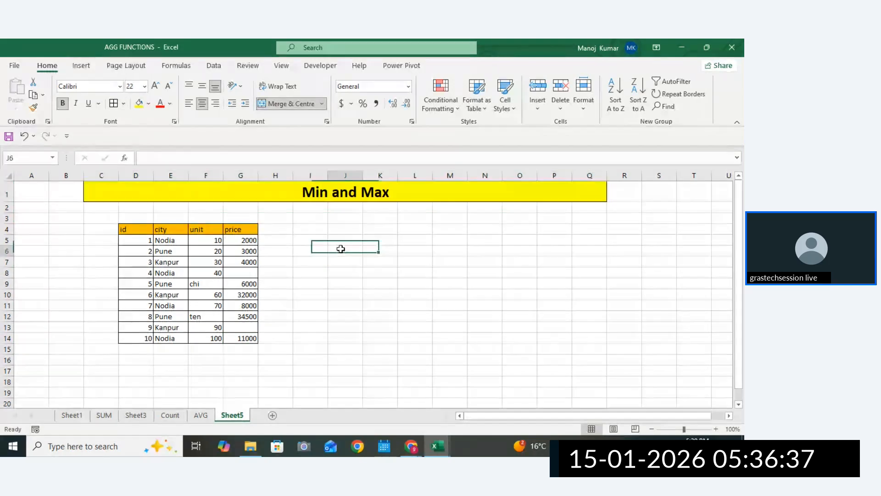
type("ranb")
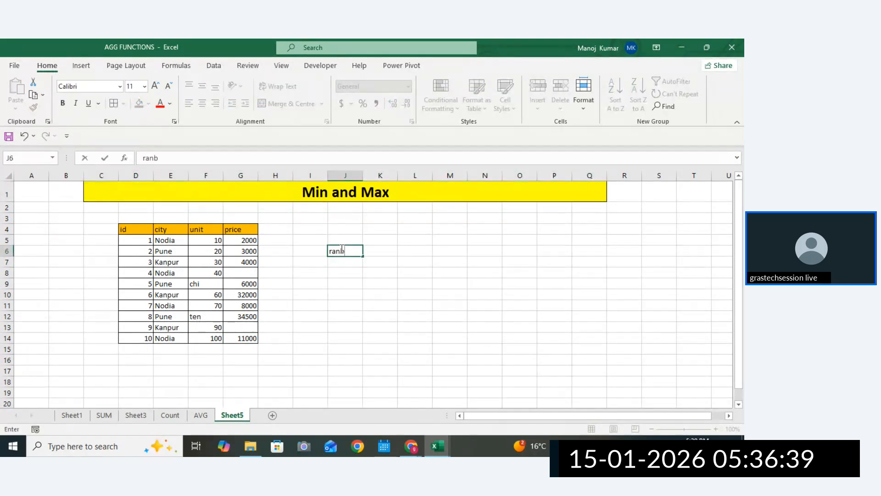
key("BackSpace")
key("BackSpace")
key("BackSpace")
type("rang")
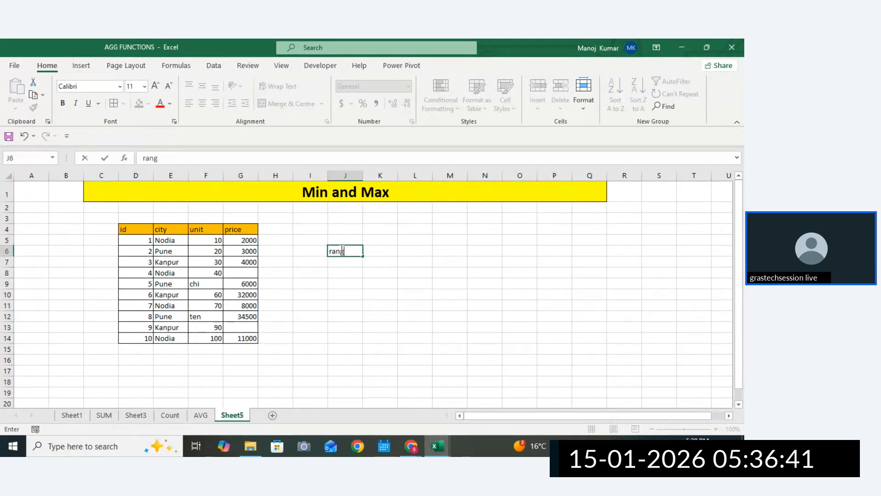
type("e")
left_click(331, 251)
key("Delete")
type("R")
left_click(354, 272)
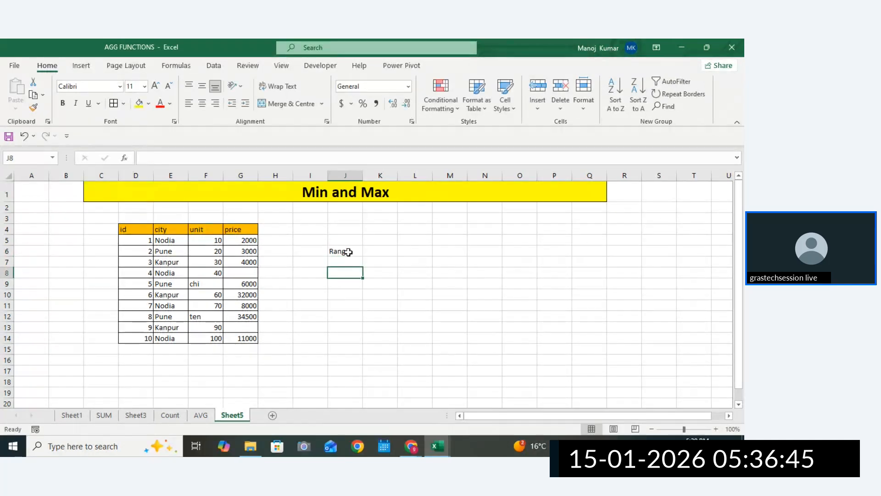
left_click(346, 252)
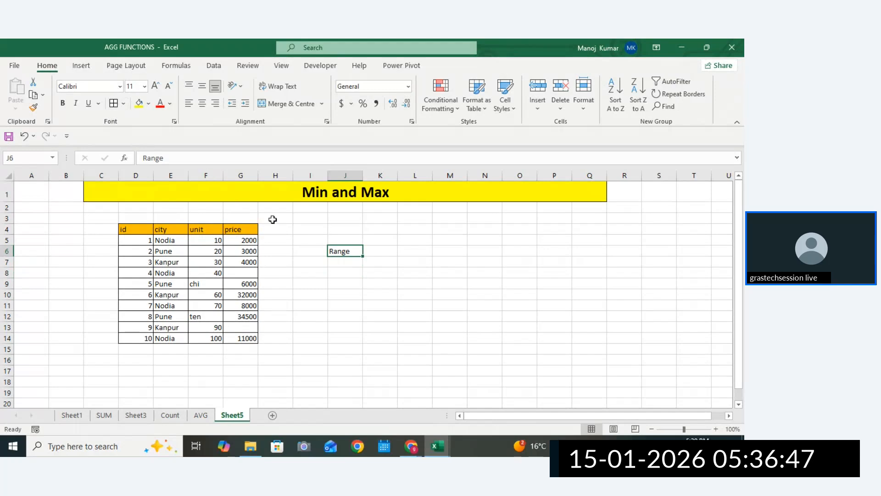
Widen column J slightly and enter the label Min in J9
left_click_drag(363, 175, 418, 175)
left_click(394, 263)
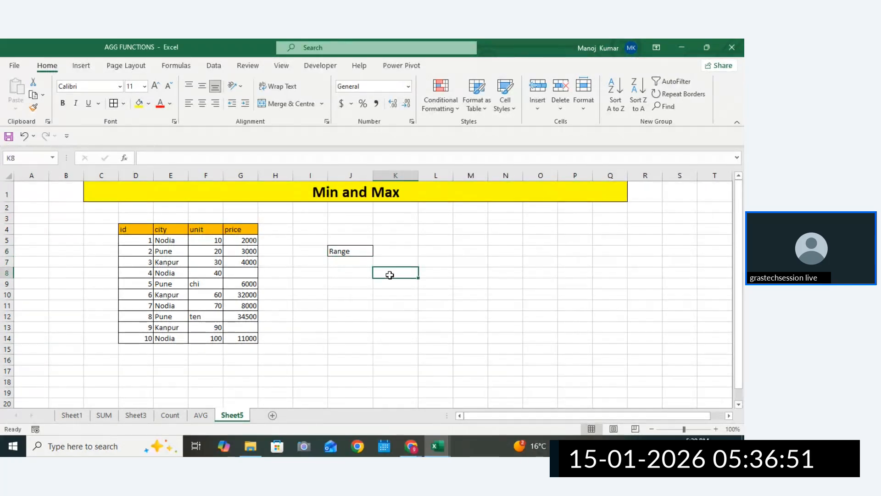
left_click(357, 284)
type("ml")
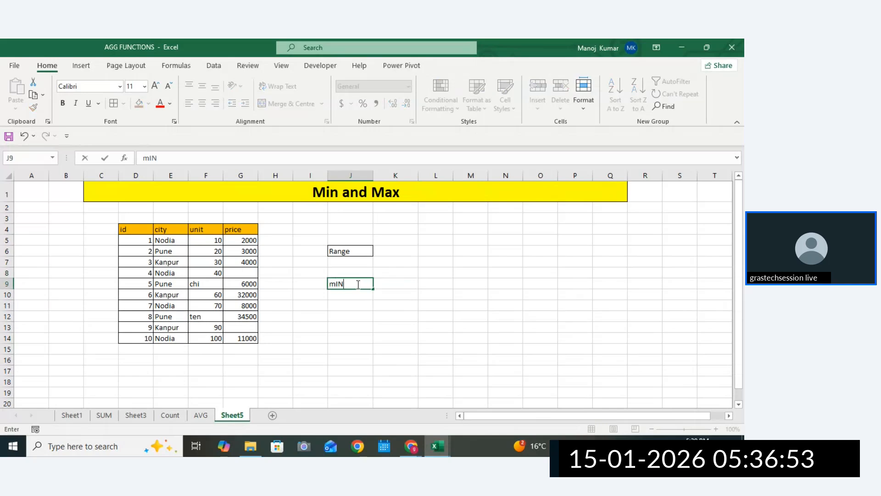
type("N")
Calculate the lowest price in K9 with =MIN(G5:G14) and apply borders to J9:K9
left_click(393, 285)
double_click(394, 285)
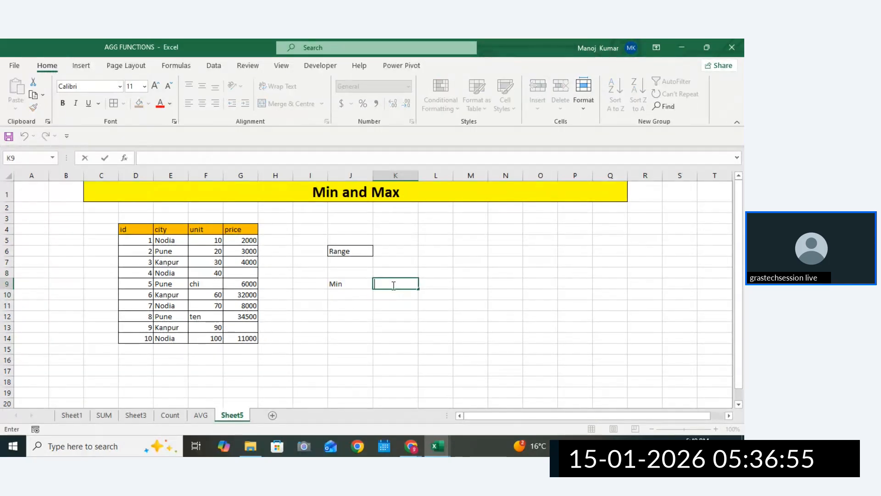
type("=min")
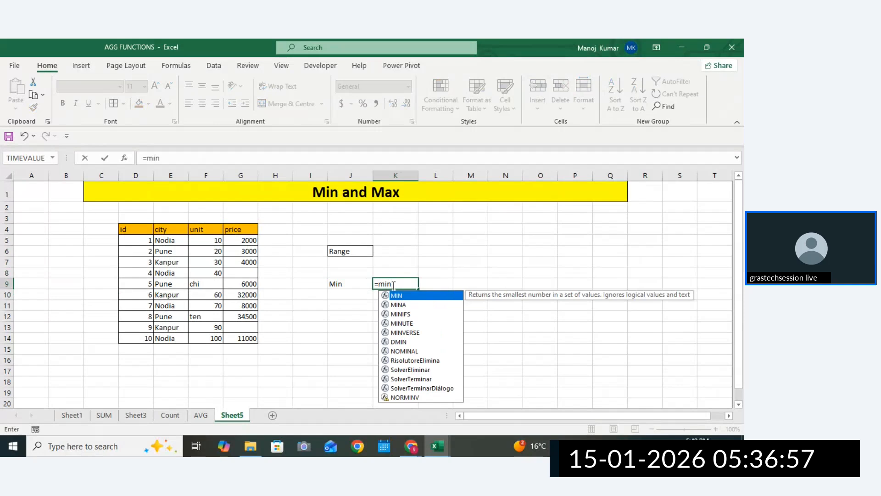
type("(")
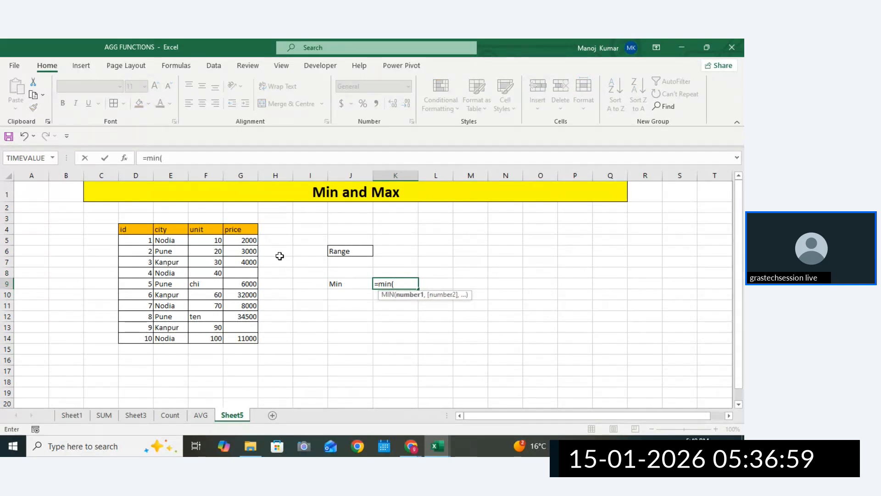
left_click_drag(250, 240, 249, 339)
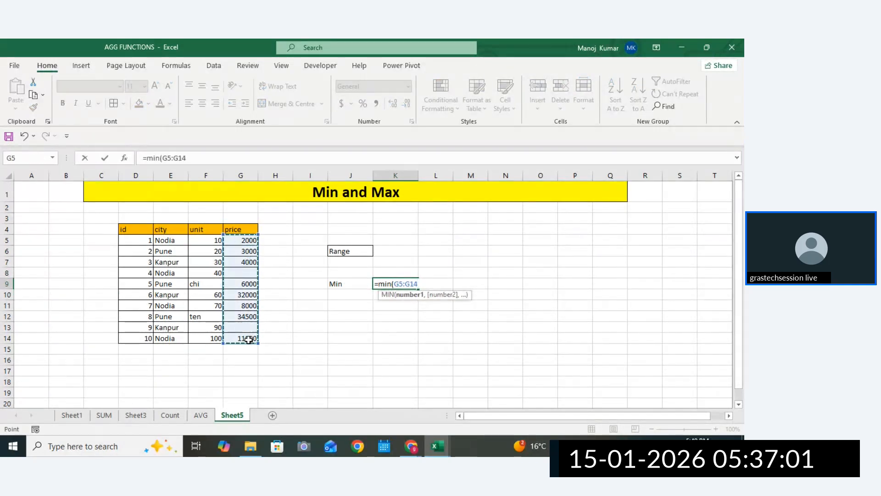
key("Return")
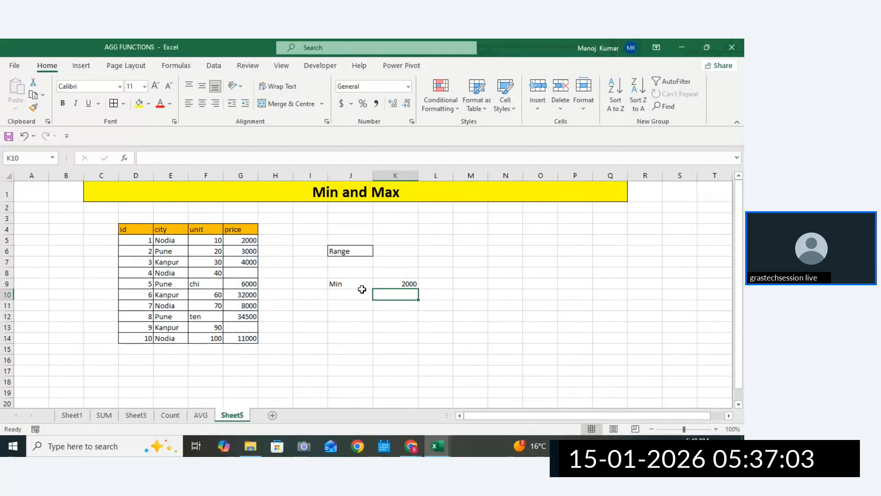
left_click_drag(362, 286, 387, 281)
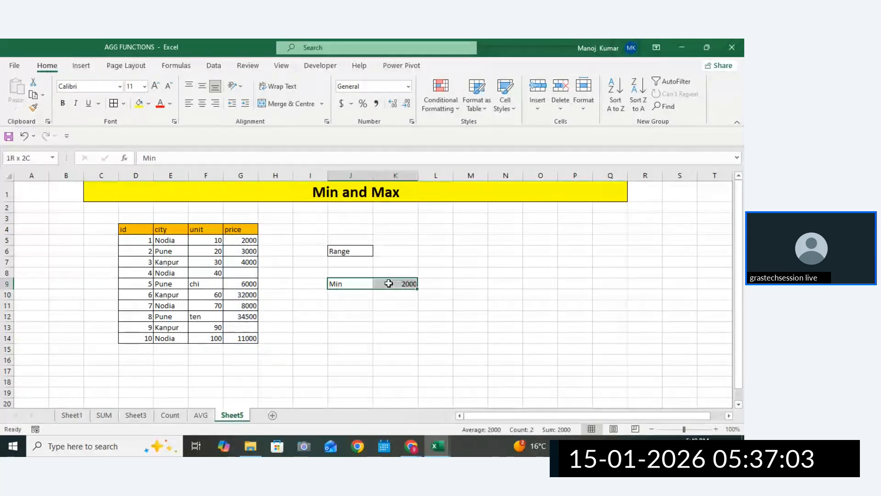
left_click(118, 105)
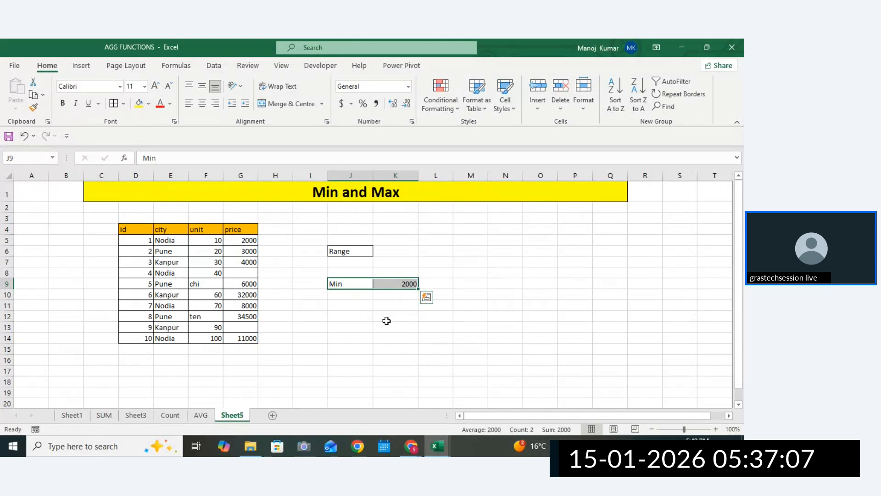
Enter the label Max in J12, below the Min row
left_click(350, 317)
type("max")
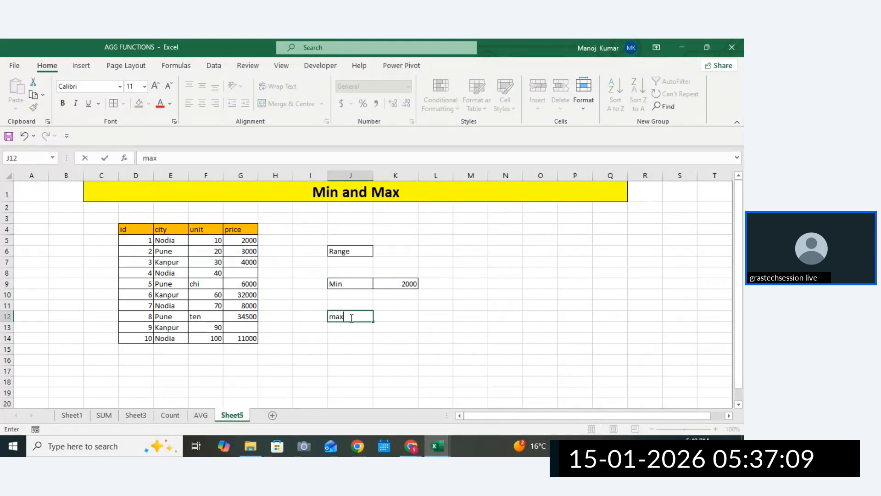
key("BackSpace")
key("BackSpace")
type("AX")
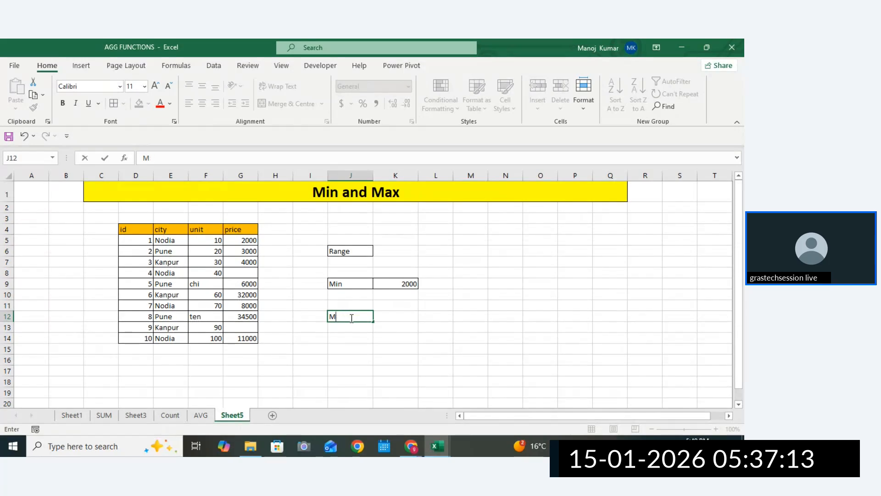
Calculate the highest price in K12 with =MAX(G5:G14) and apply borders to J12:K12
left_click(390, 316)
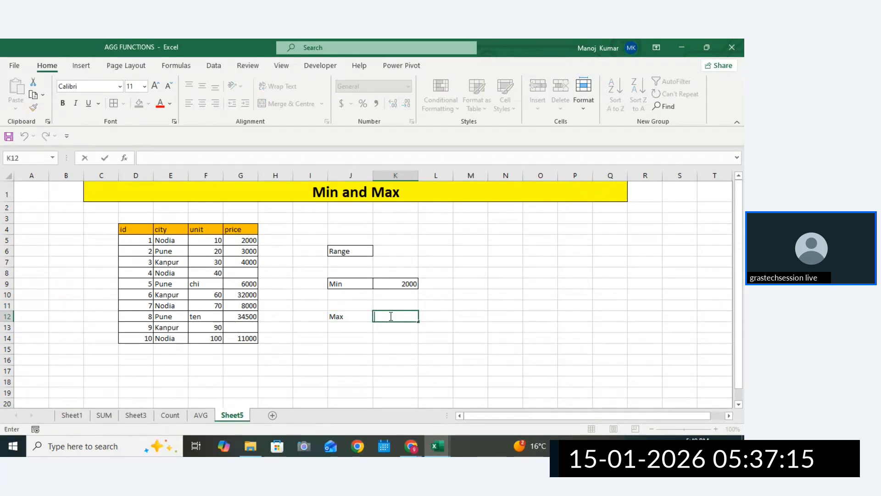
type("=ma")
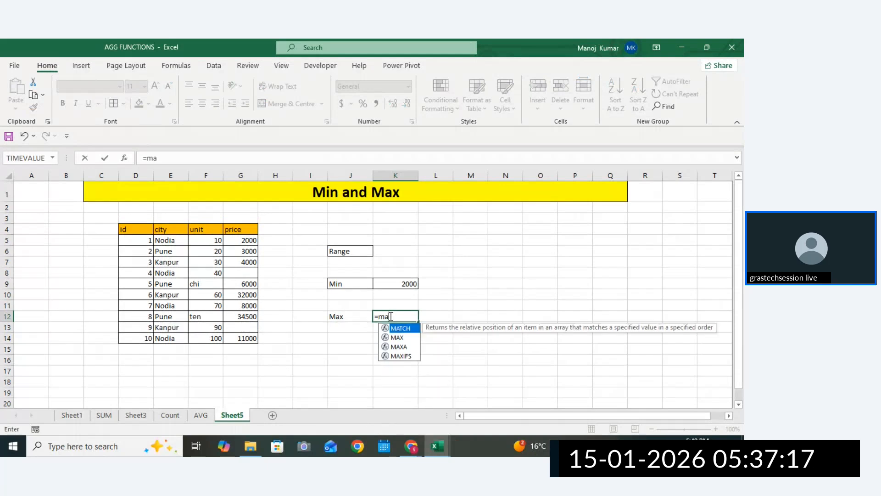
type("x(")
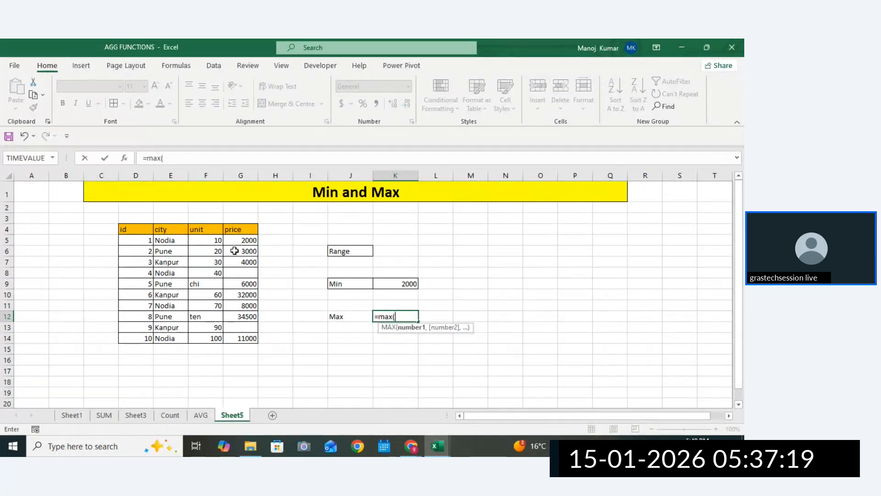
left_click_drag(240, 240, 243, 332)
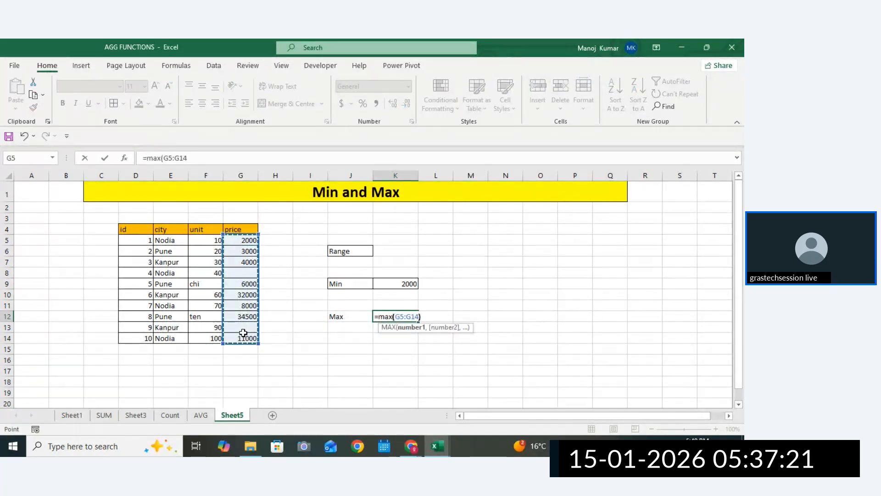
key("Return")
left_click(348, 314)
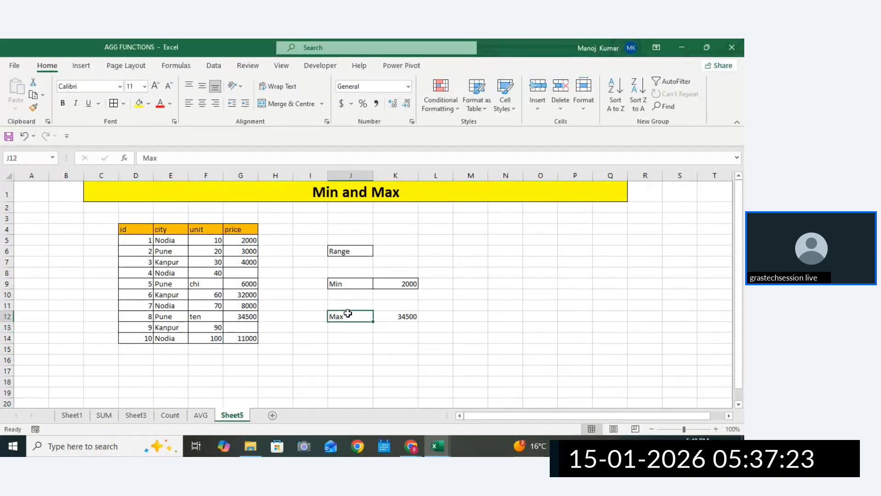
left_click_drag(348, 314, 398, 301)
left_click(114, 103)
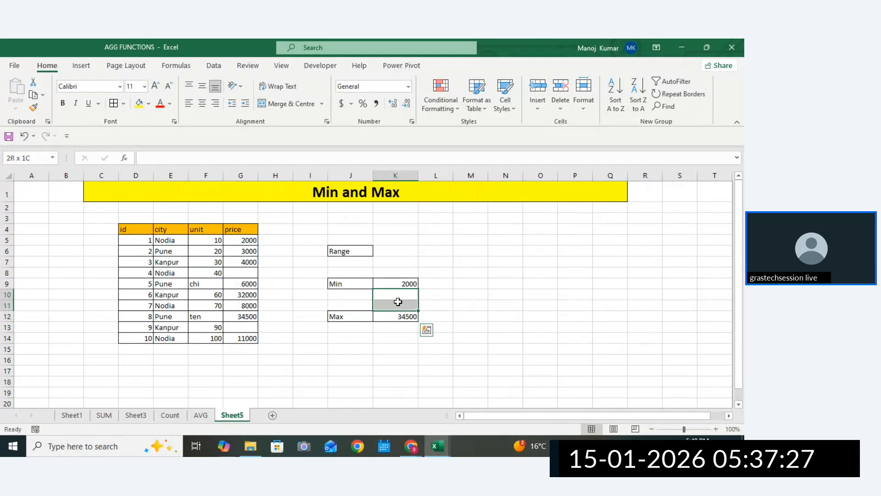
Examine the formulas in K9 and K12 against the prices in G5:G14 and the sheet's heading
left_click(404, 289)
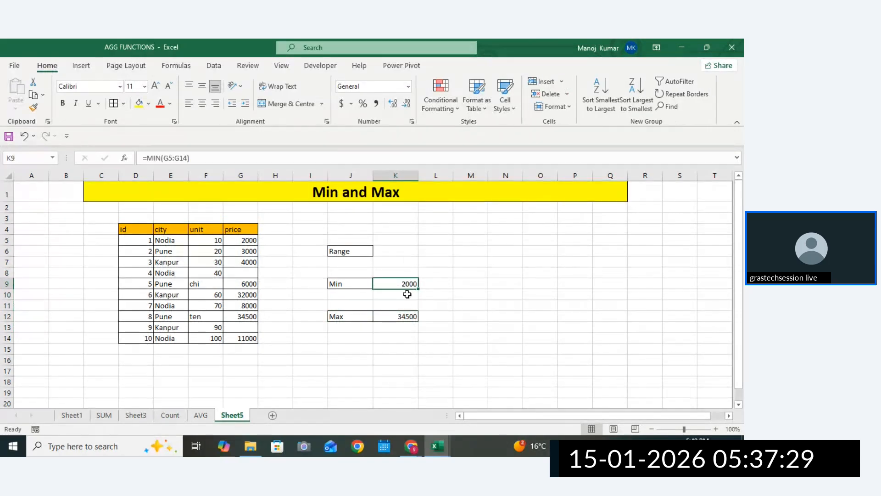
left_click(404, 315)
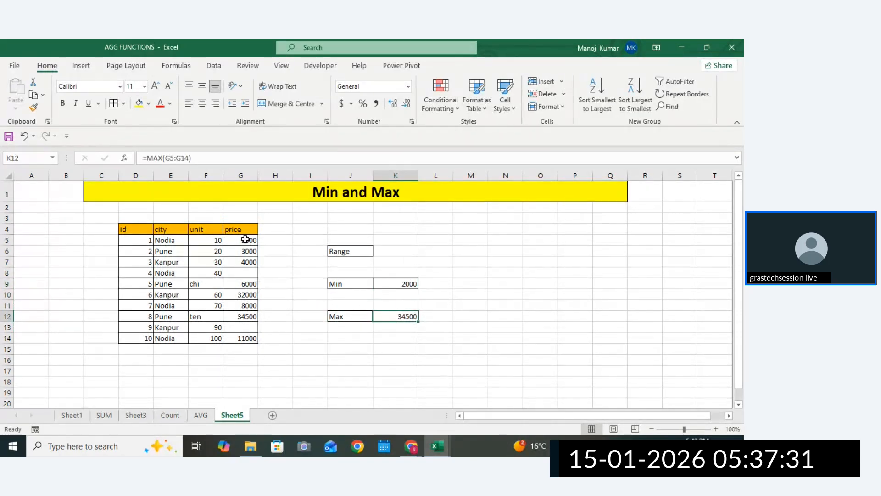
left_click_drag(247, 239, 244, 342)
left_click_drag(402, 292, 395, 307)
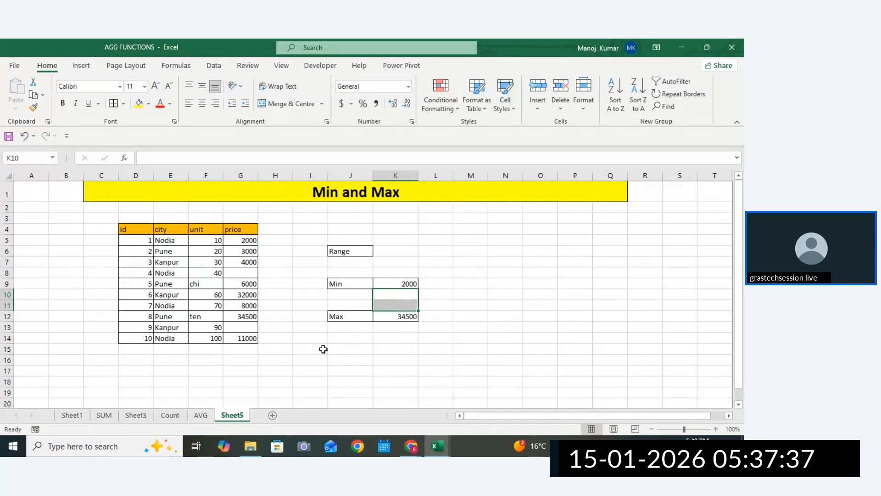
left_click_drag(305, 330, 716, 336)
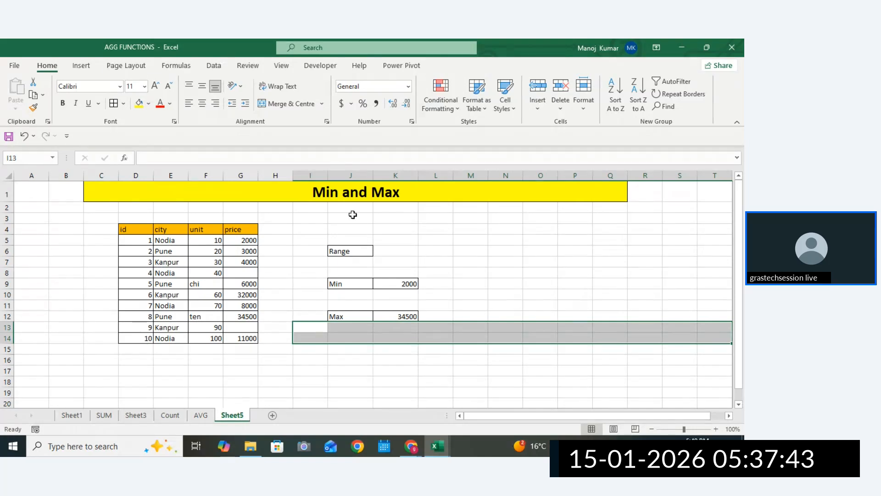
left_click(346, 194)
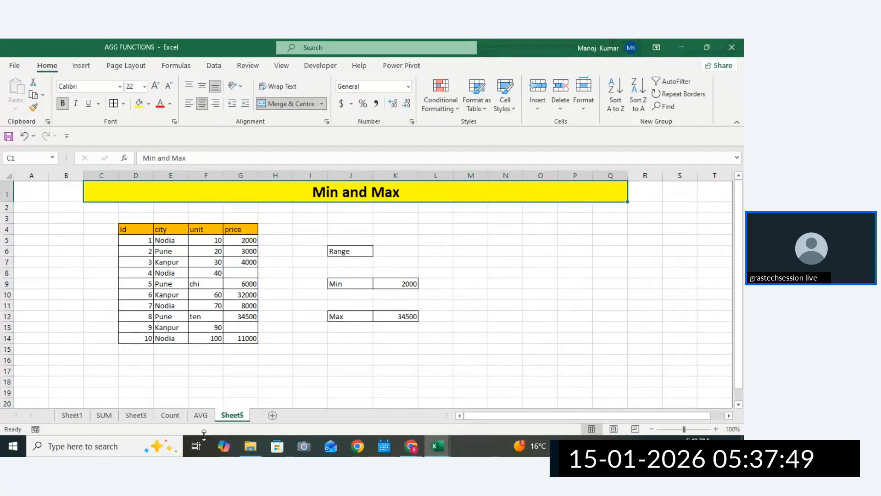
left_click(329, 336)
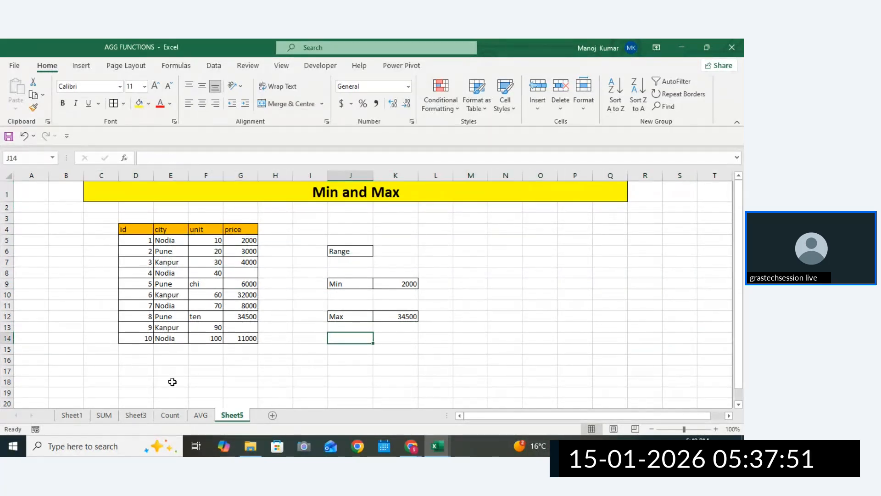
Return to Sheet1 and review the list of aggregate functions in G10:G14
left_click(105, 415)
left_click(229, 347)
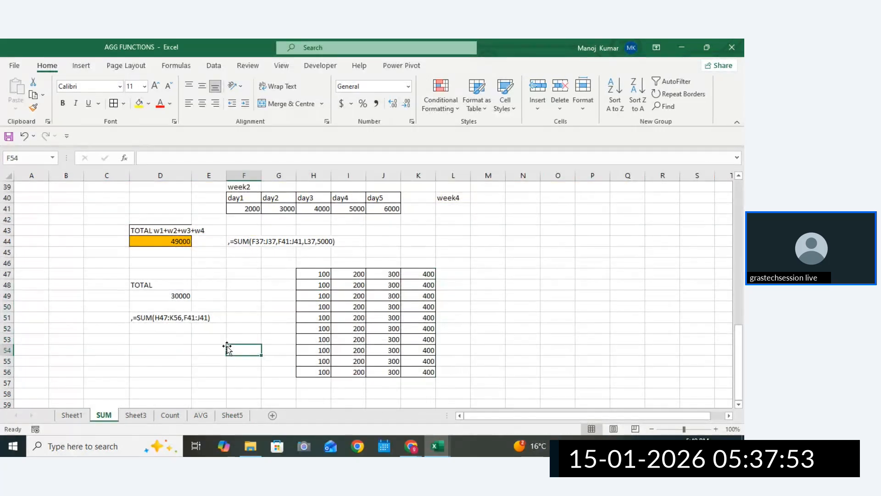
left_click(77, 415)
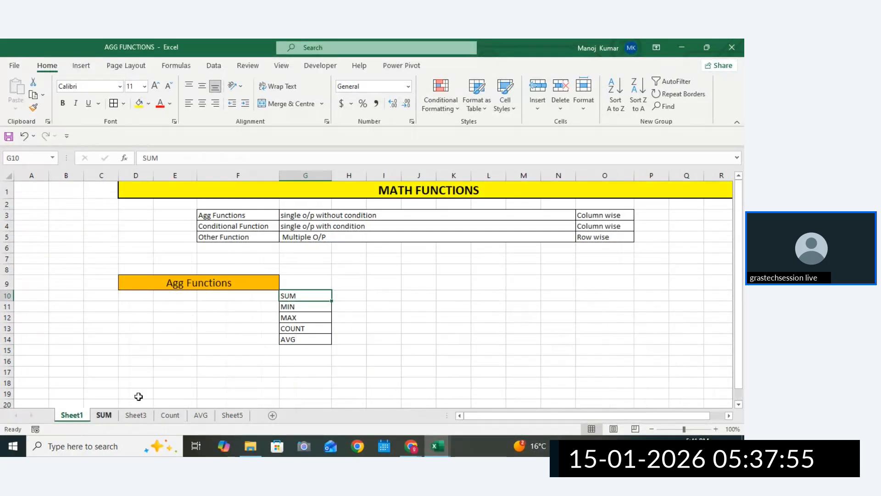
left_click(309, 307)
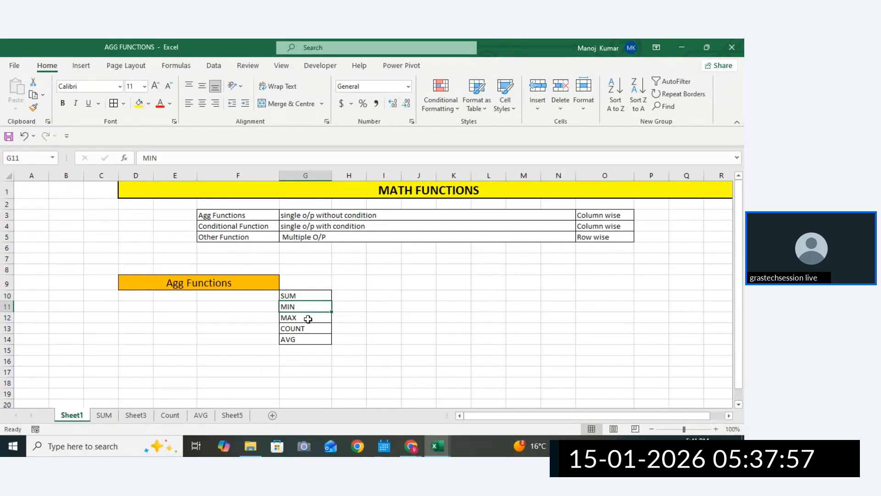
left_click(309, 318)
left_click(308, 328)
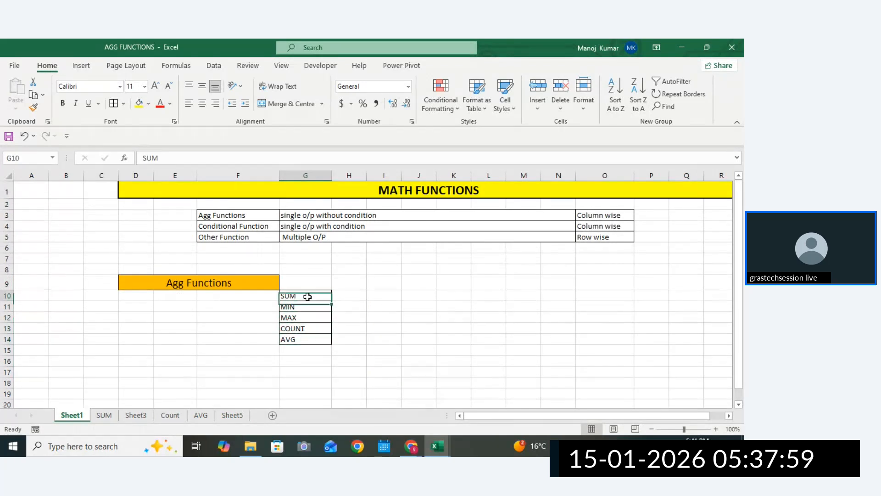
left_click_drag(305, 294, 305, 340)
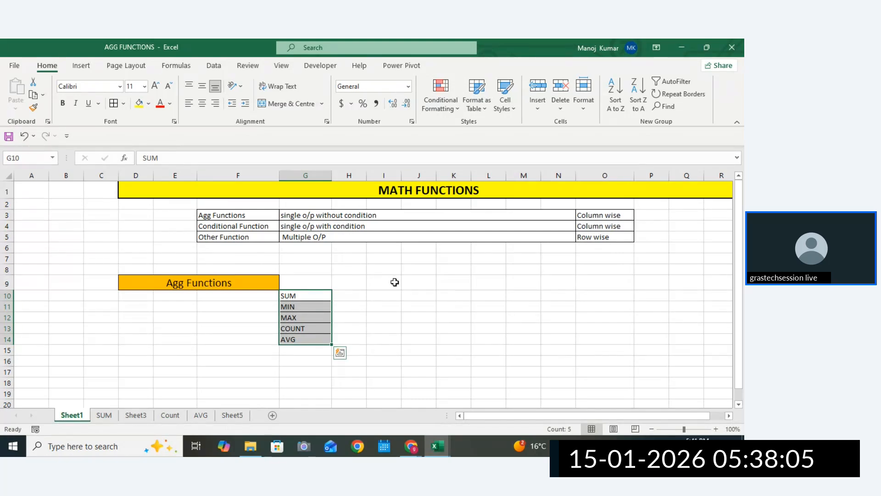
Examine the Conditional Function definition in row 4 and compare it with the Agg Functions list from SUM to AVG
left_click(393, 282)
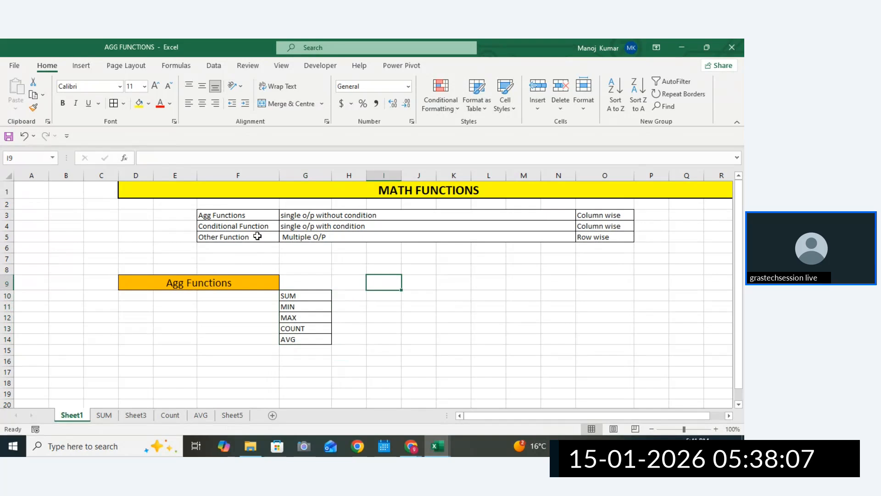
left_click_drag(236, 227, 613, 227)
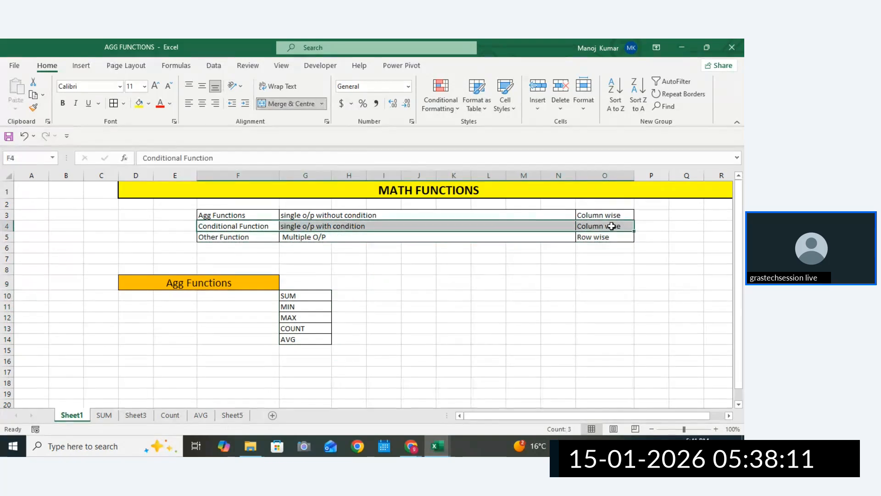
left_click(365, 249)
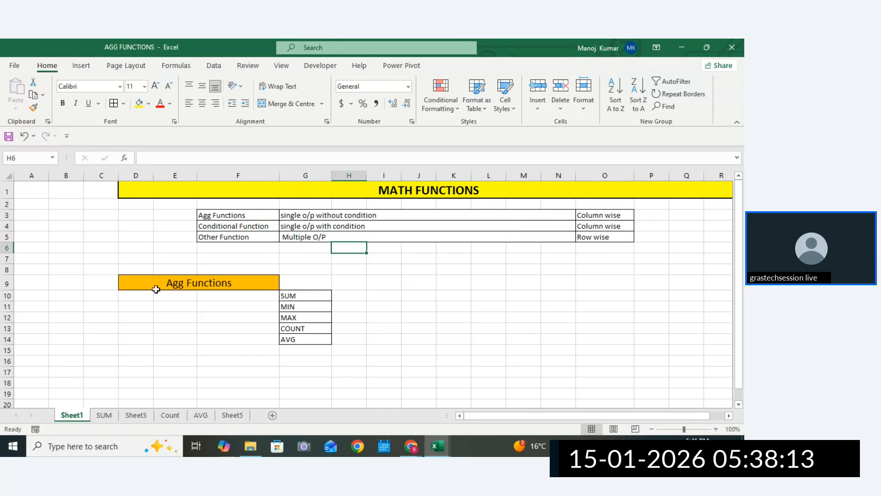
left_click(257, 275)
left_click_drag(299, 296, 296, 340)
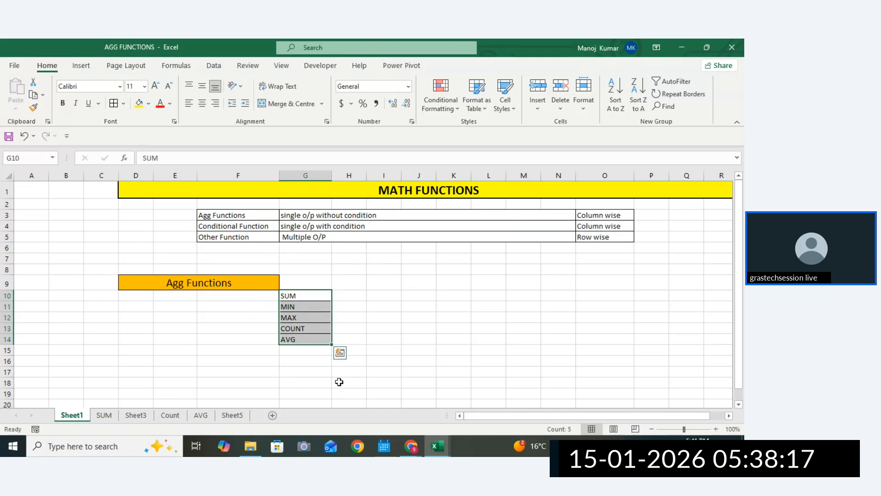
left_click(316, 361)
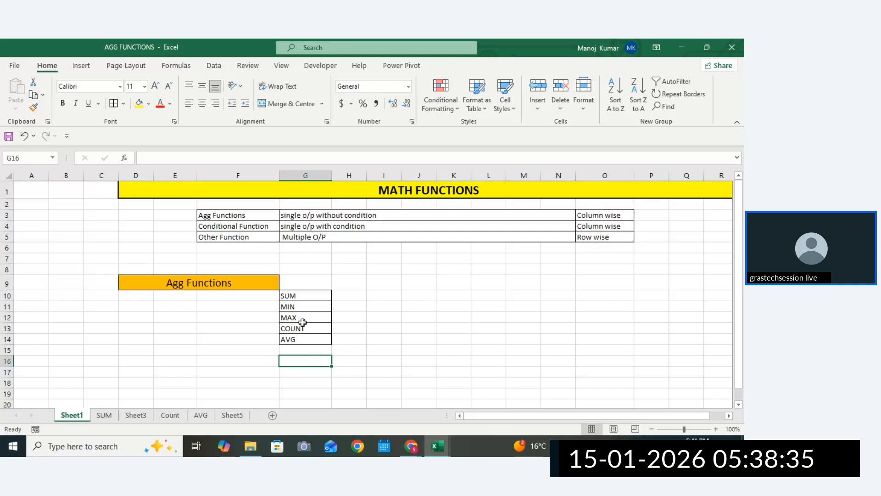
left_click(246, 287)
left_click_drag(297, 297, 298, 339)
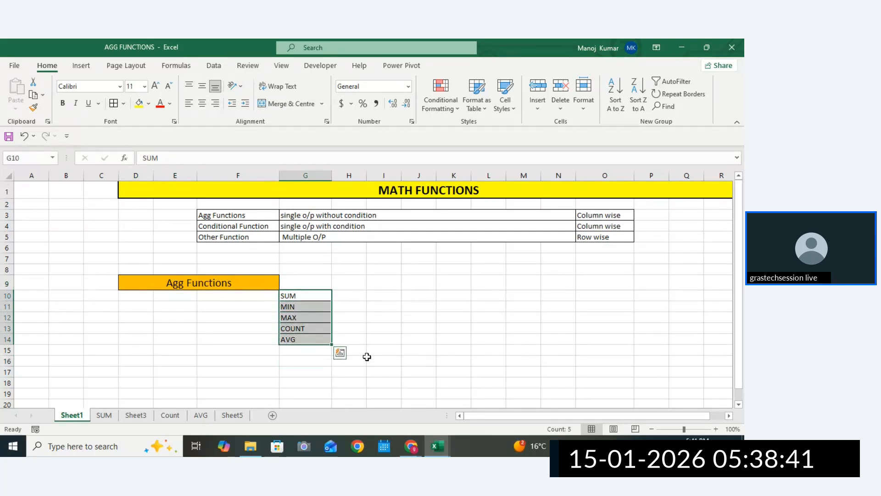
left_click(367, 353)
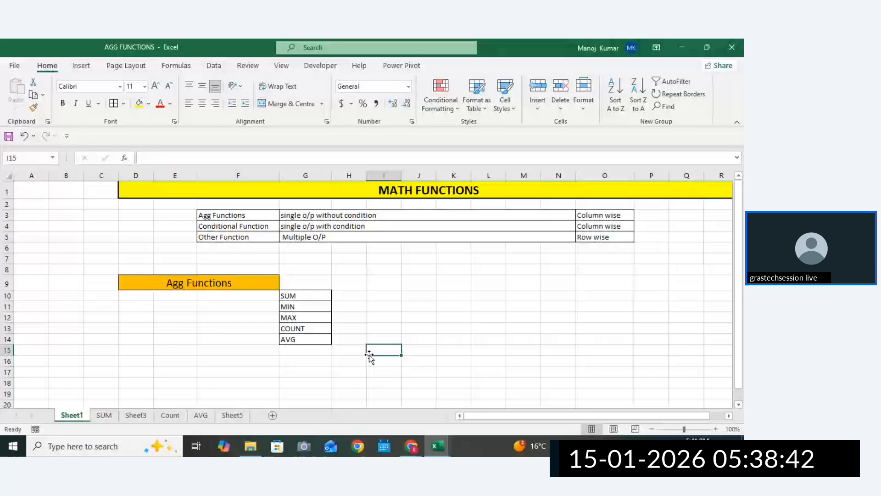
Copy the "Conditional Function" label from F4 of Sheet1 into C1 of a new worksheet
left_click(305, 298)
left_click(233, 224)
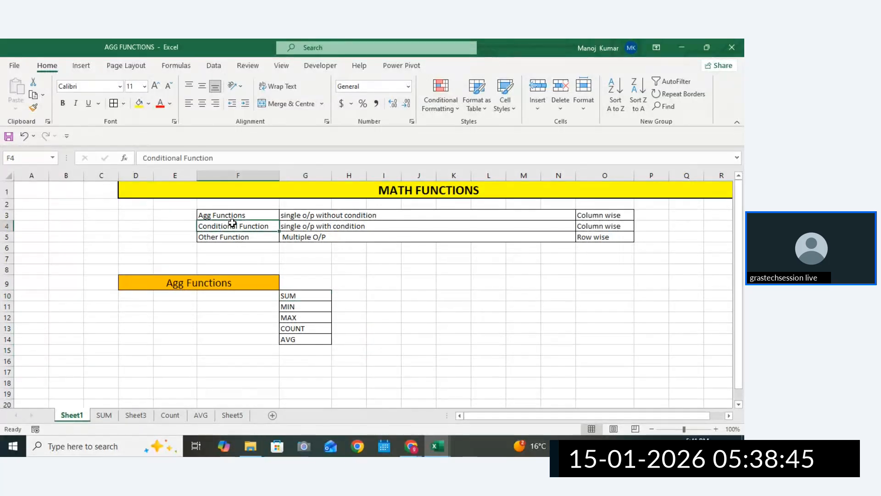
key("ctrl+c")
left_click(272, 415)
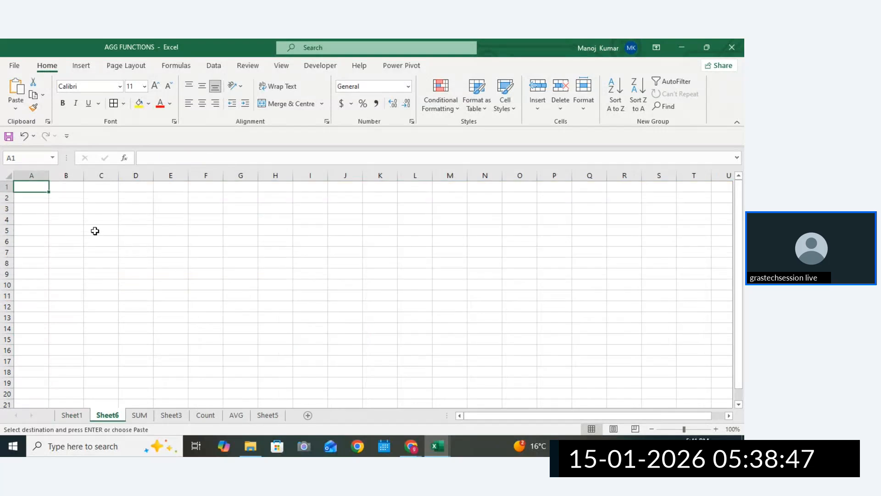
left_click(102, 188)
key("ctrl+v")
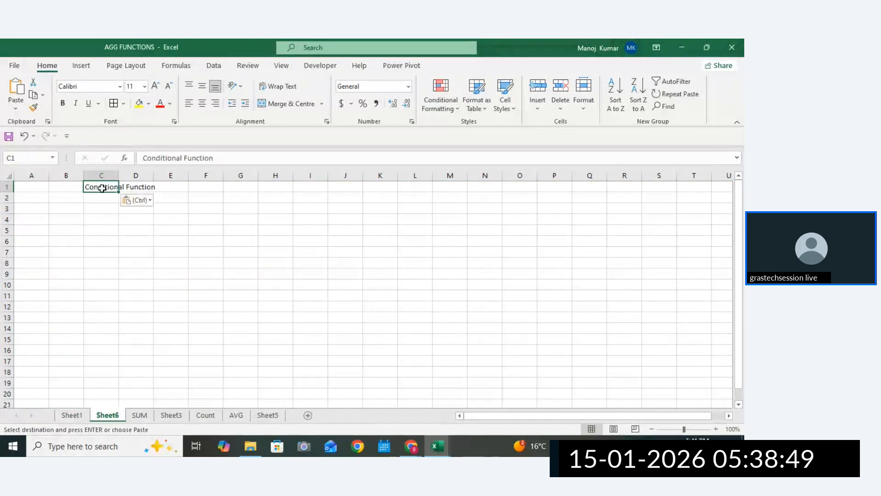
Format the title as a heading merged and centred across C1:Q1, with yellow fill, bold and font size 22
left_click_drag(102, 188, 581, 185)
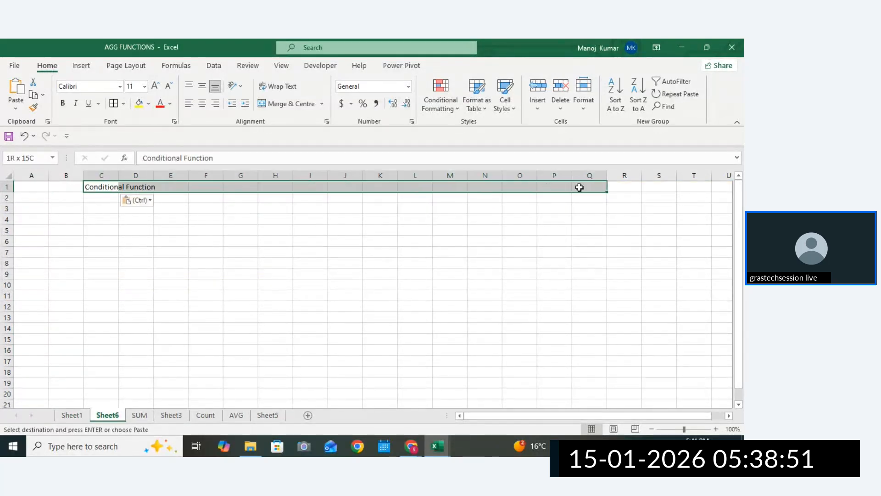
left_click(296, 102)
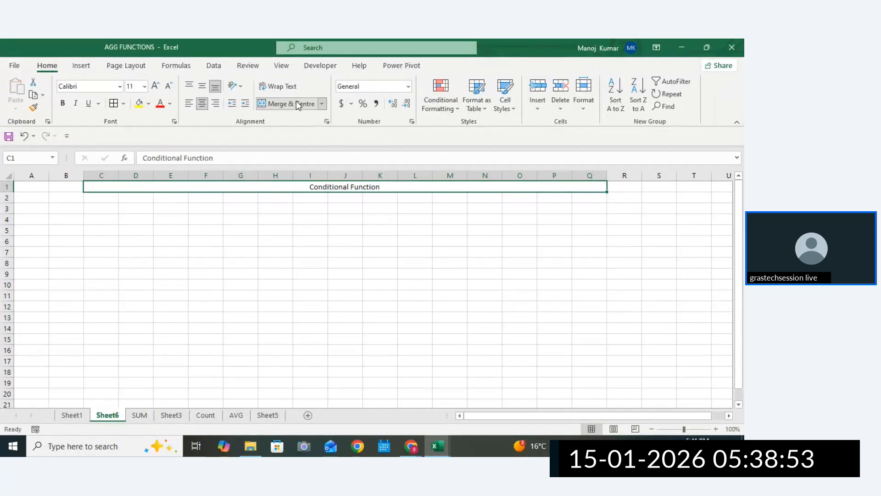
left_click(142, 105)
left_click(155, 86)
left_click(156, 87)
left_click(156, 87)
left_click(155, 86)
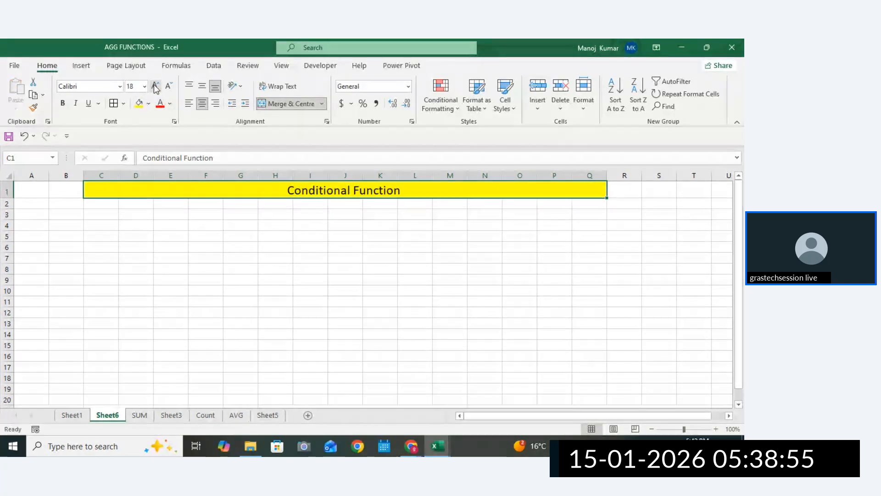
left_click(155, 86)
left_click(155, 87)
left_click(62, 103)
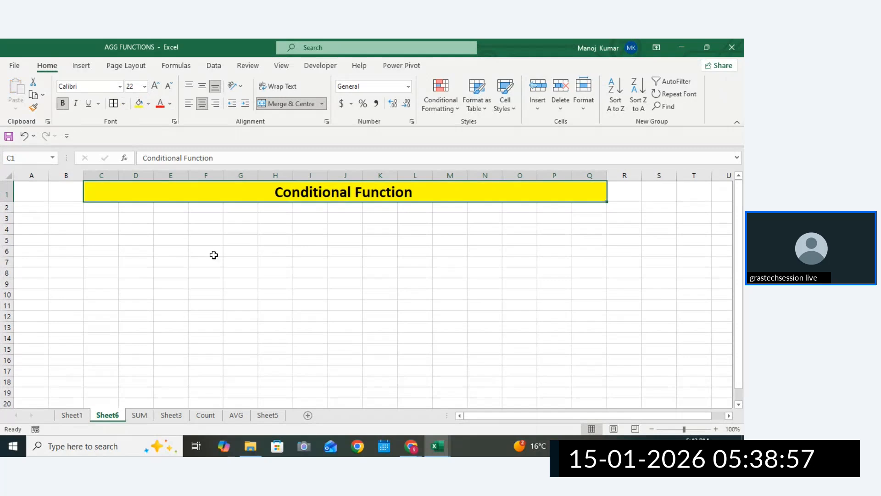
Merge and centre cells E3:P3 below the title
left_click(275, 261)
left_click(212, 239)
left_click_drag(181, 219, 543, 219)
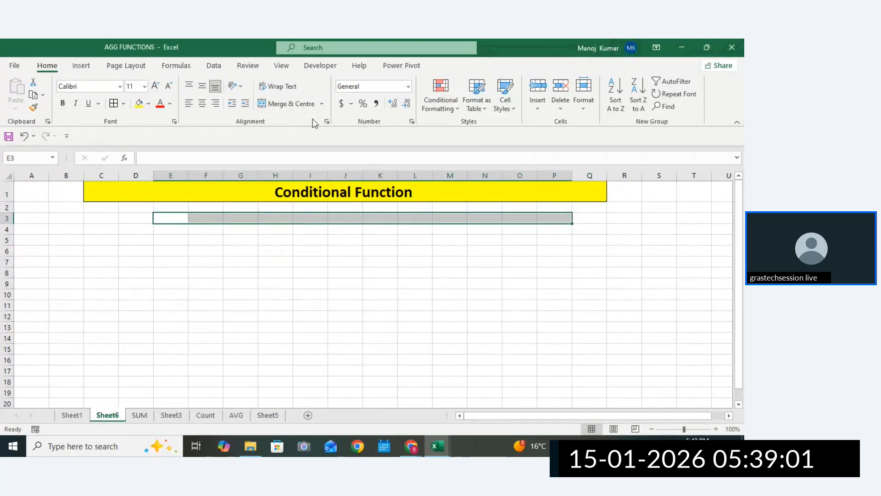
left_click(303, 105)
double_click(312, 219)
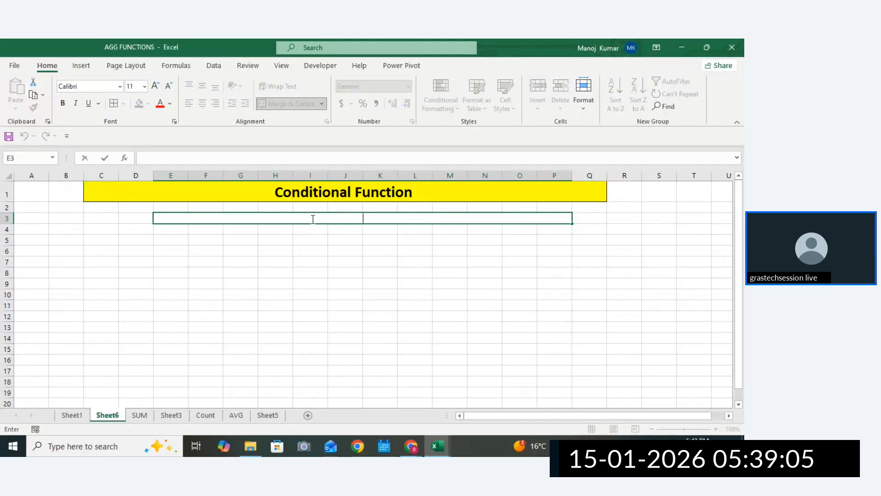
left_click(285, 352)
Copy the id, city, unit and price table from D5:G15 of the AVG sheet to D7 on Sheet6
left_click(203, 415)
left_click(185, 416)
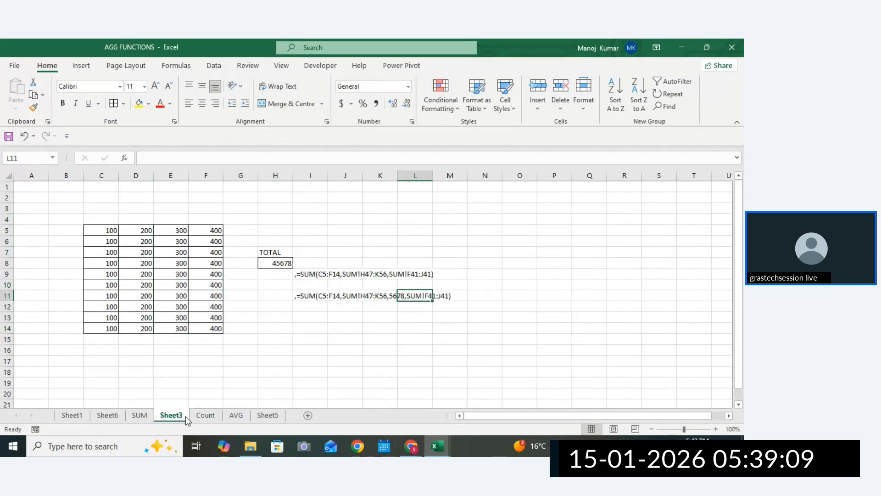
left_click(233, 416)
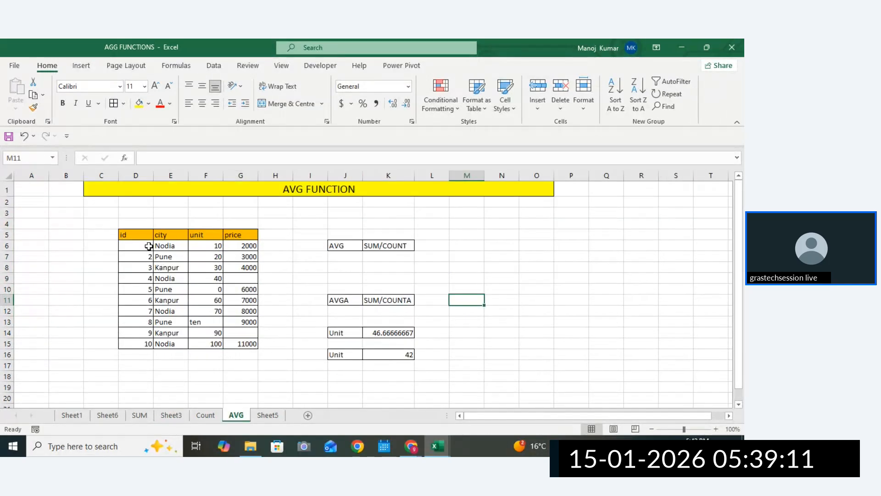
left_click_drag(141, 235, 252, 344)
key("ctrl+c")
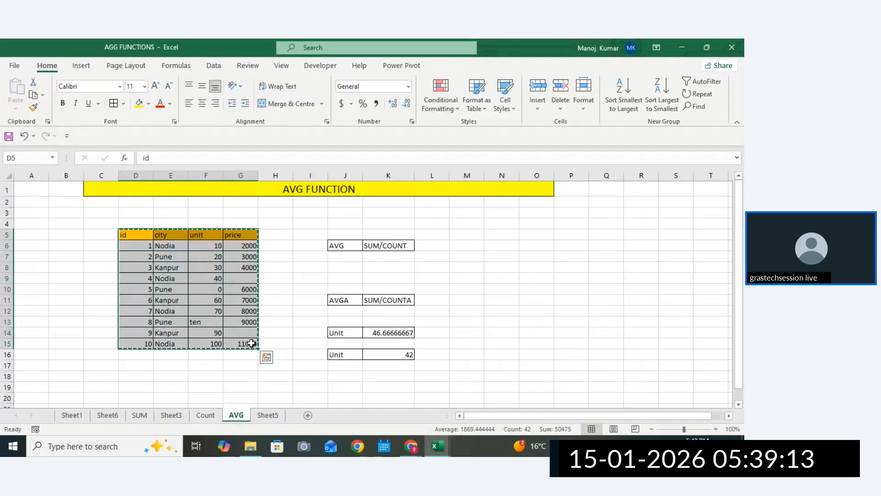
left_click(269, 415)
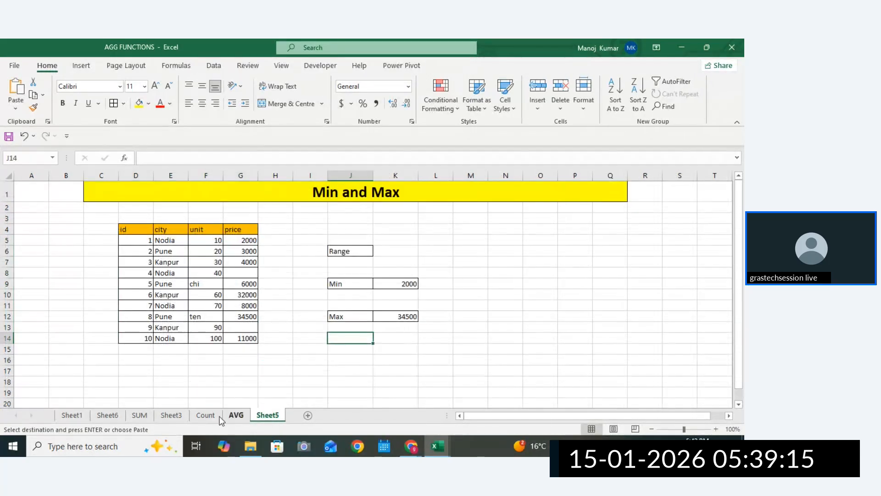
left_click(171, 416)
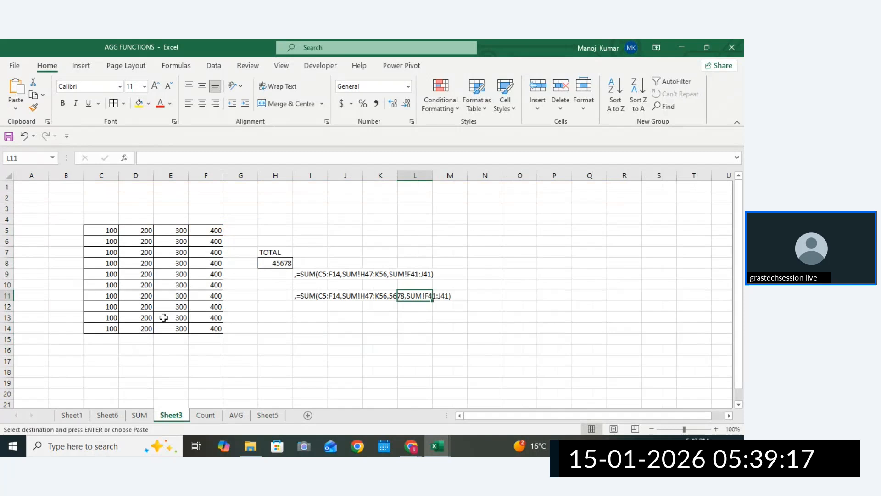
left_click(107, 415)
left_click(136, 265)
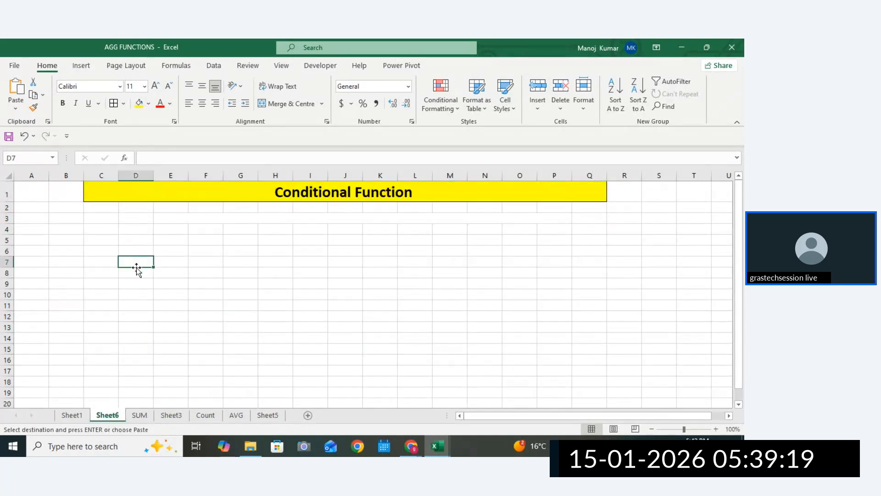
key("ctrl+v")
left_click(241, 272)
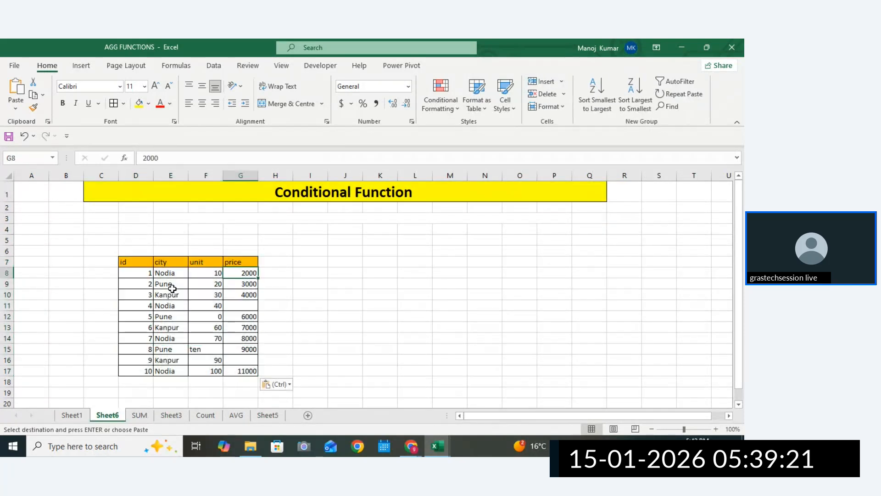
Replace the text "ten" in unit cell F15 with 60
left_click_drag(170, 273, 177, 359)
left_click(207, 347)
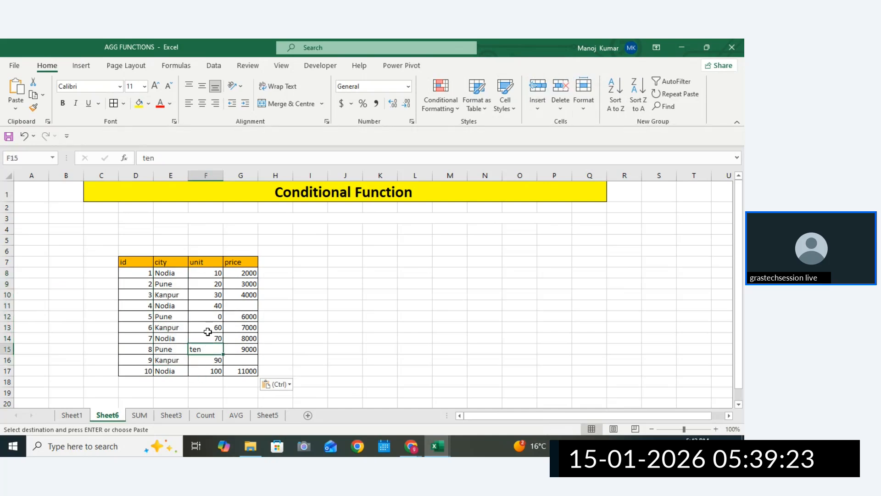
type("600")
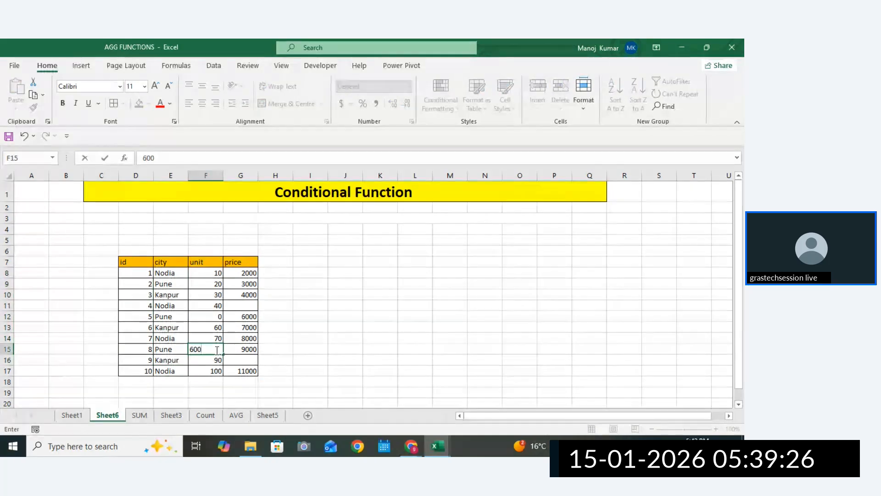
key("BackSpace")
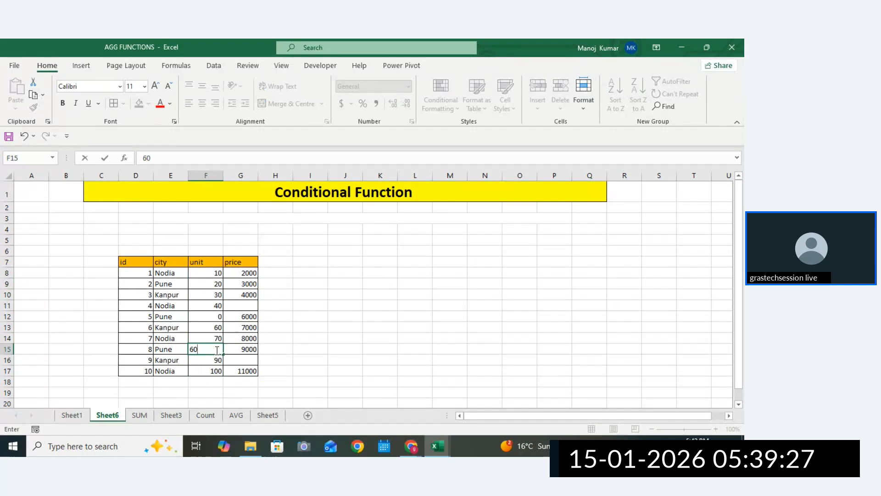
left_click(345, 361)
Examine the city and unit columns, comparing the unit value in each Nodia row
left_click_drag(178, 276, 178, 360)
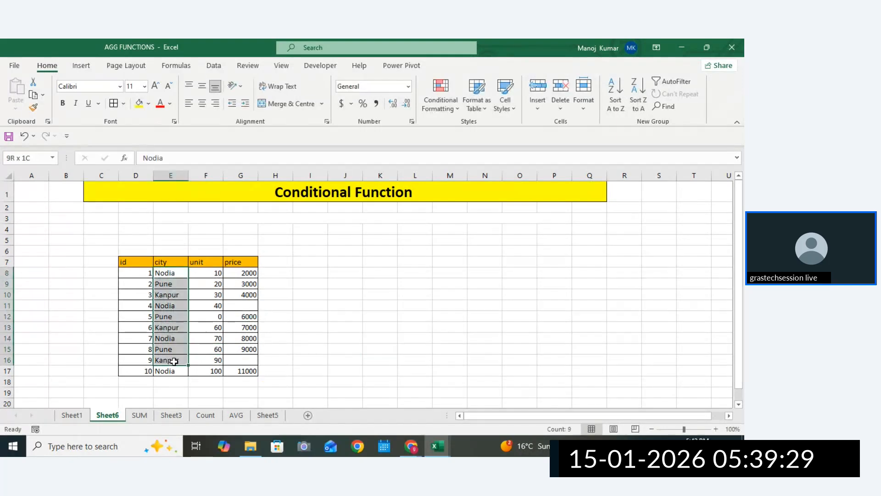
left_click_drag(218, 274, 202, 368)
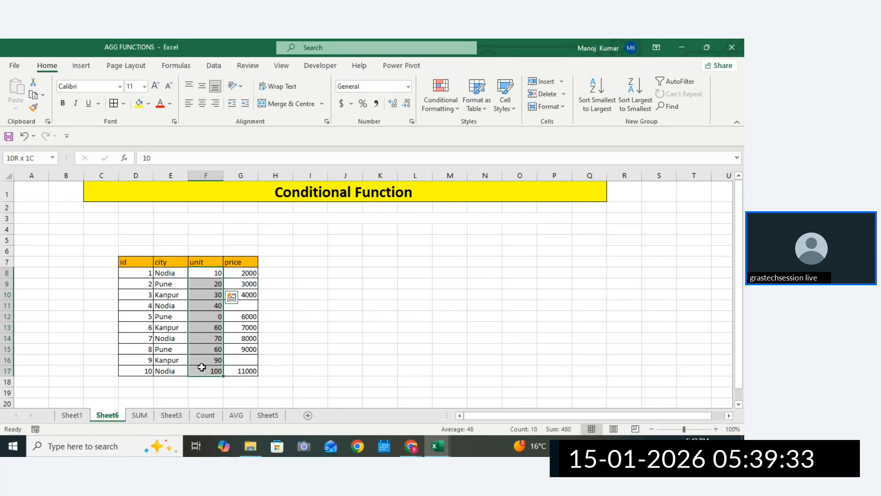
left_click(343, 304)
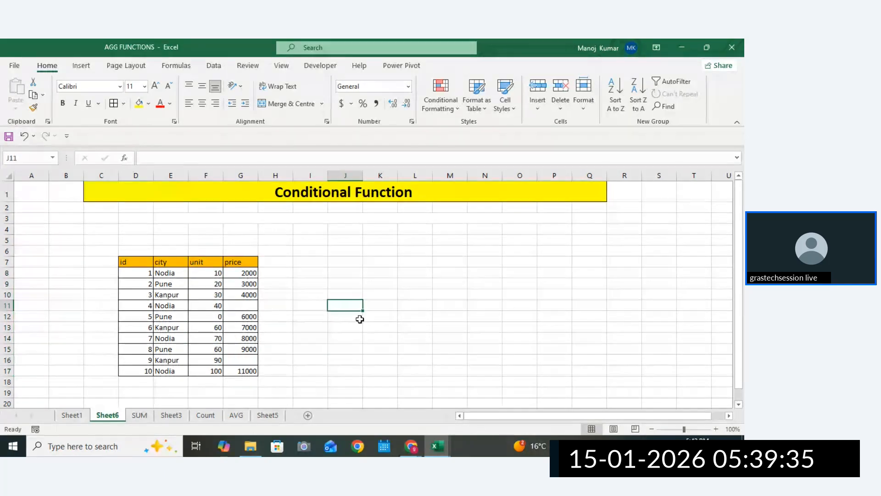
left_click_drag(174, 274, 202, 273)
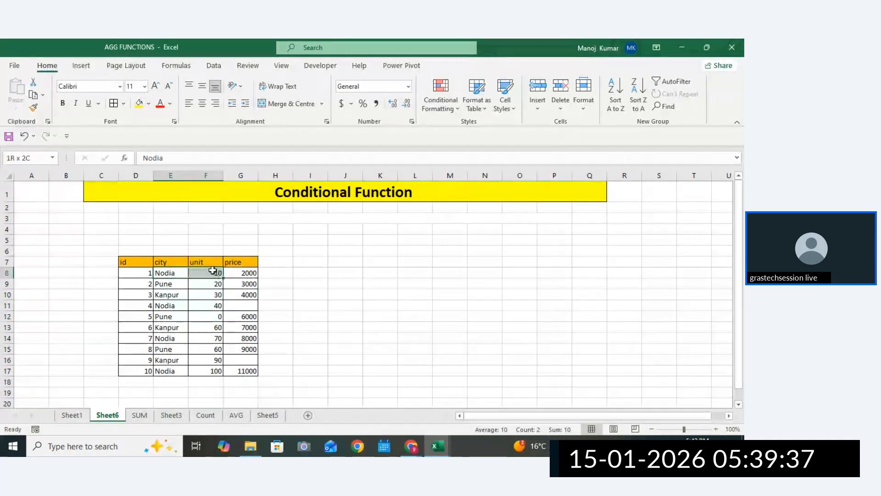
left_click_drag(183, 306, 206, 303)
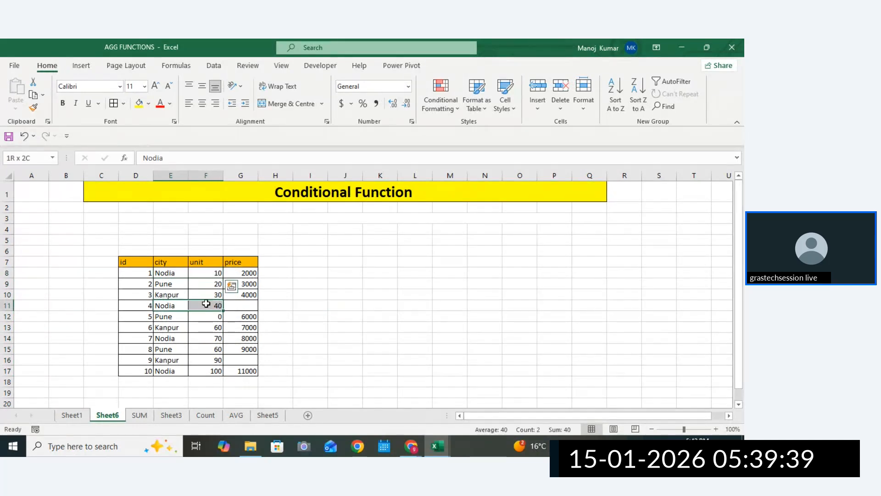
left_click(182, 339)
left_click_drag(182, 340, 202, 338)
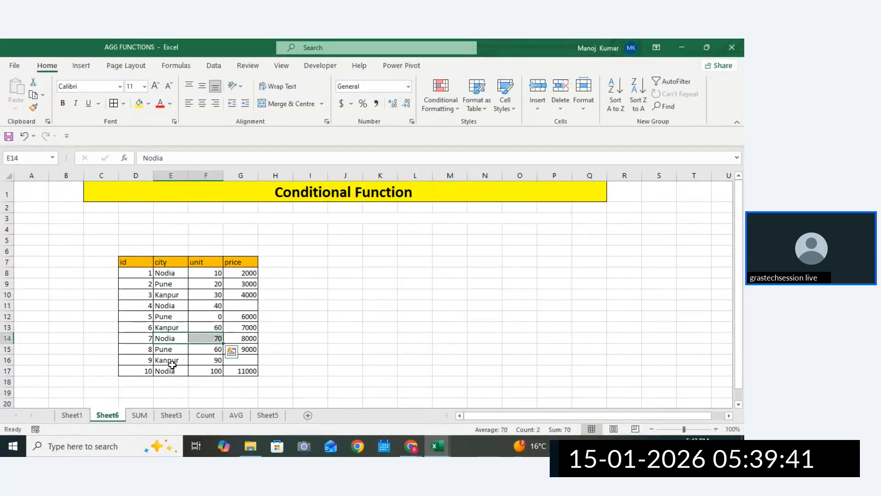
left_click_drag(174, 371, 208, 370)
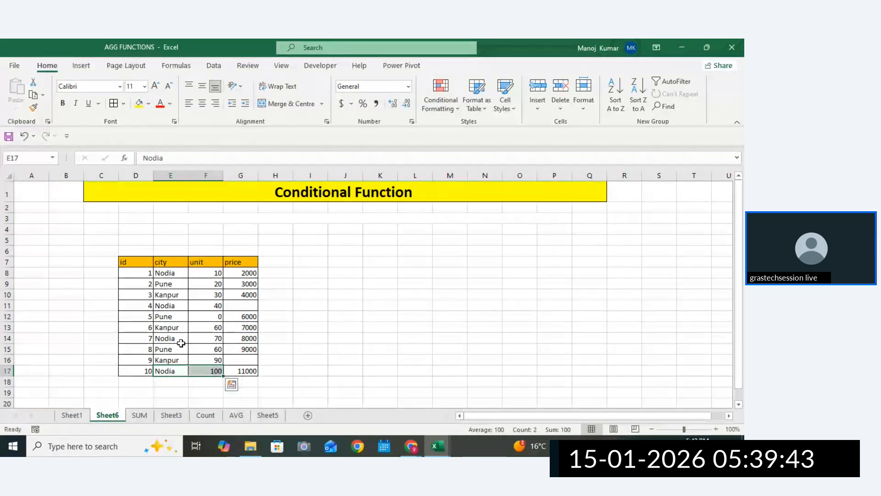
left_click(357, 280)
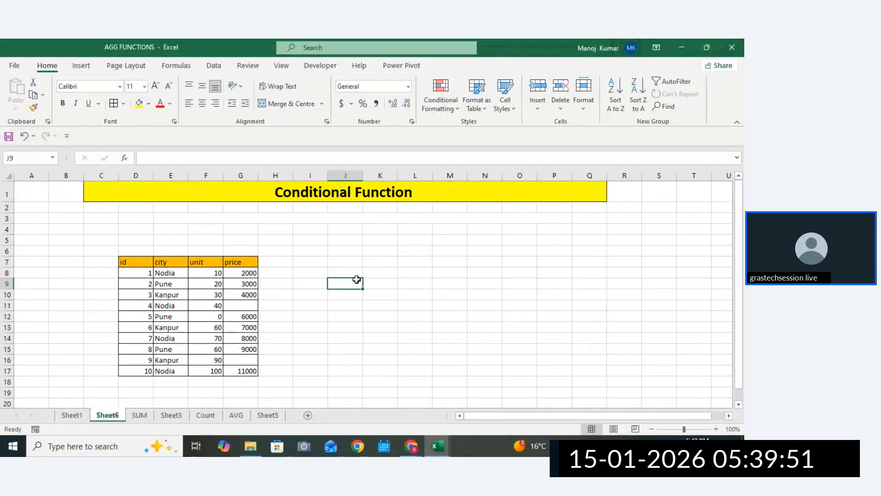
left_click_drag(217, 287, 216, 382)
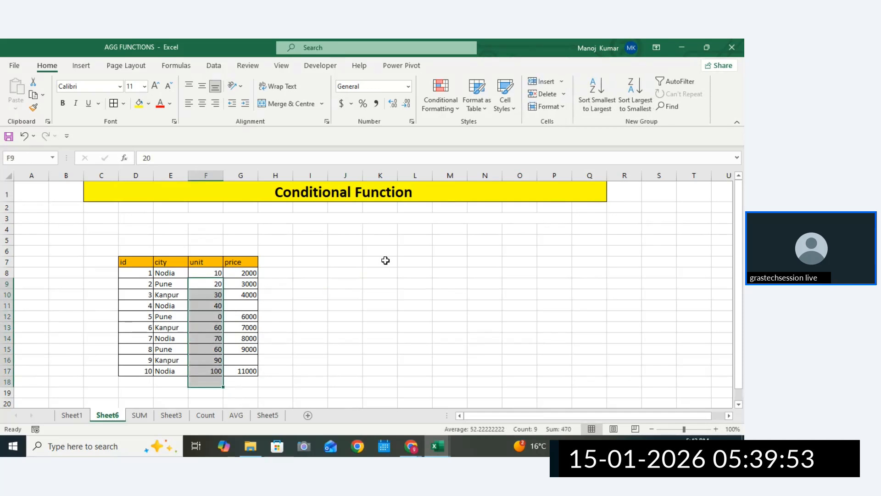
left_click(386, 260)
Move the whole data table down two rows so its header starts at D9
left_click_drag(150, 262, 247, 389)
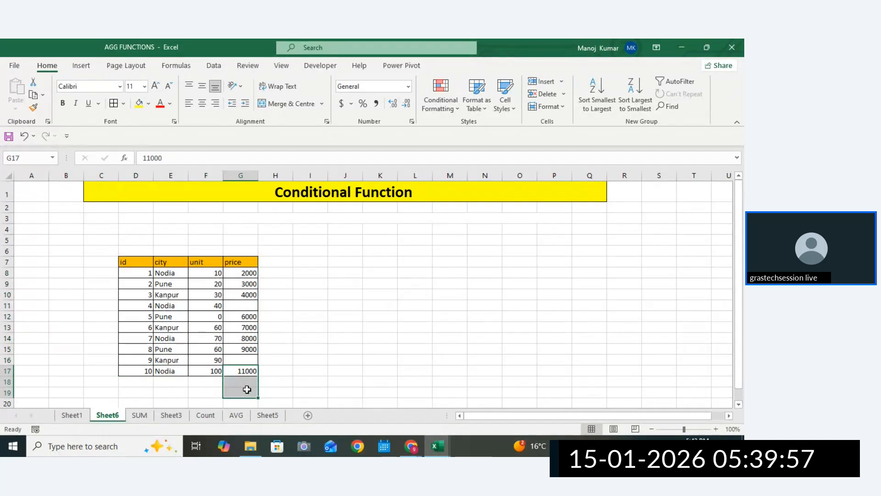
left_click_drag(144, 261, 246, 395)
left_click(334, 293)
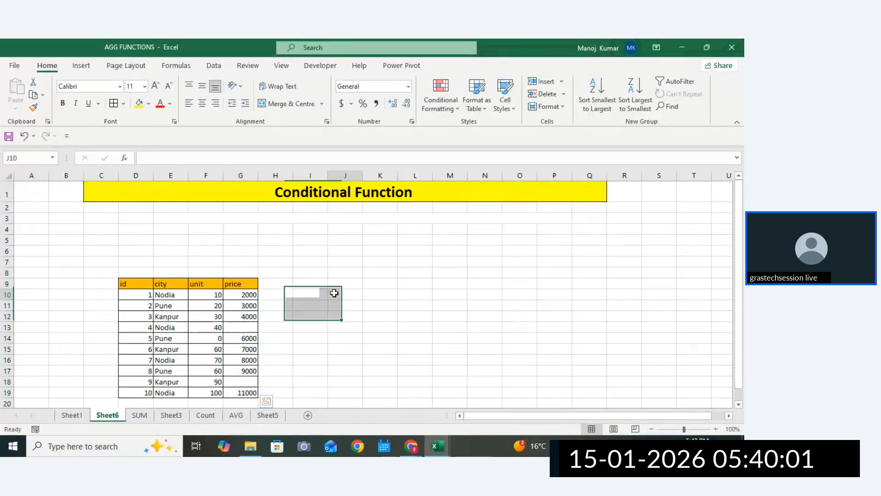
Unmerge the empty merged cells E3:P3 below the heading
left_click(206, 216)
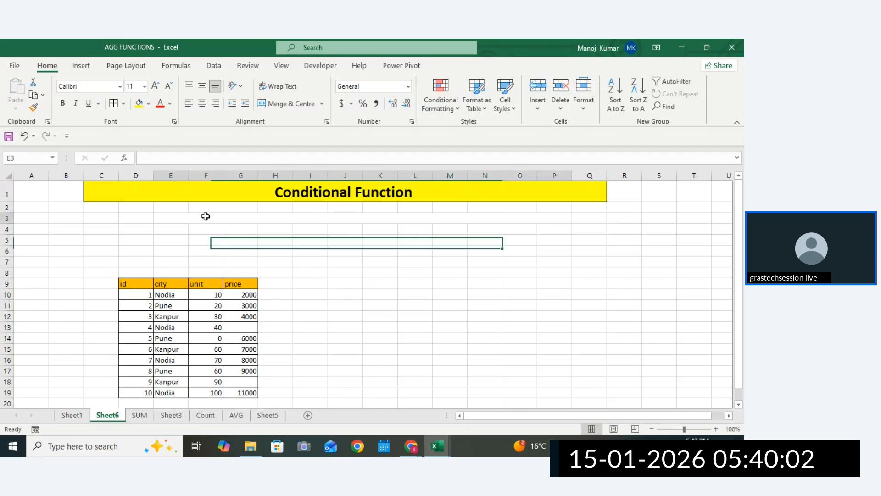
left_click(166, 238)
left_click(159, 218)
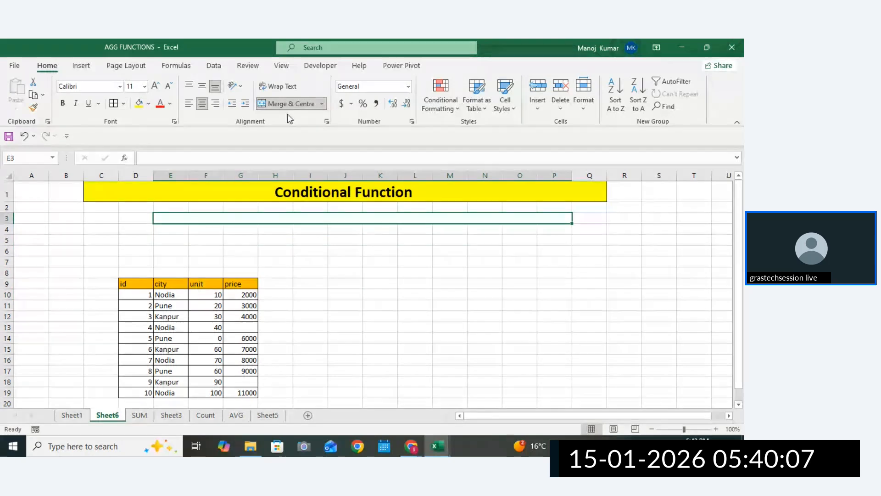
left_click(321, 104)
left_click(298, 148)
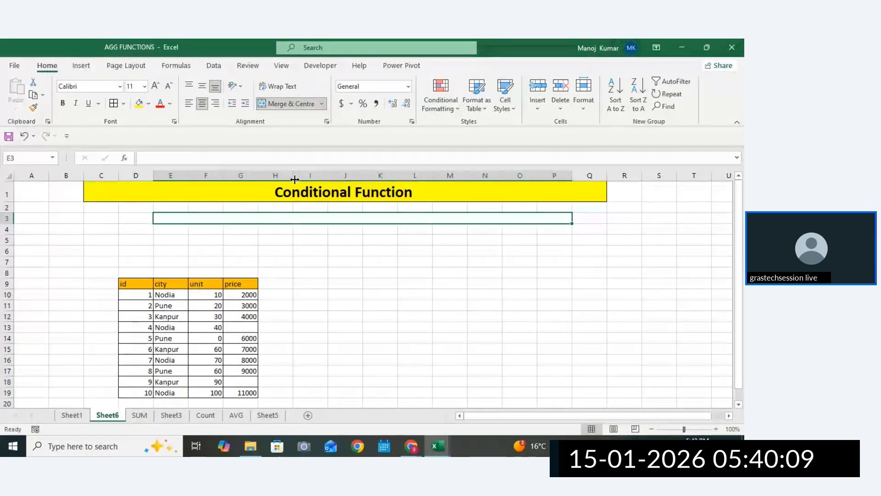
left_click(322, 104)
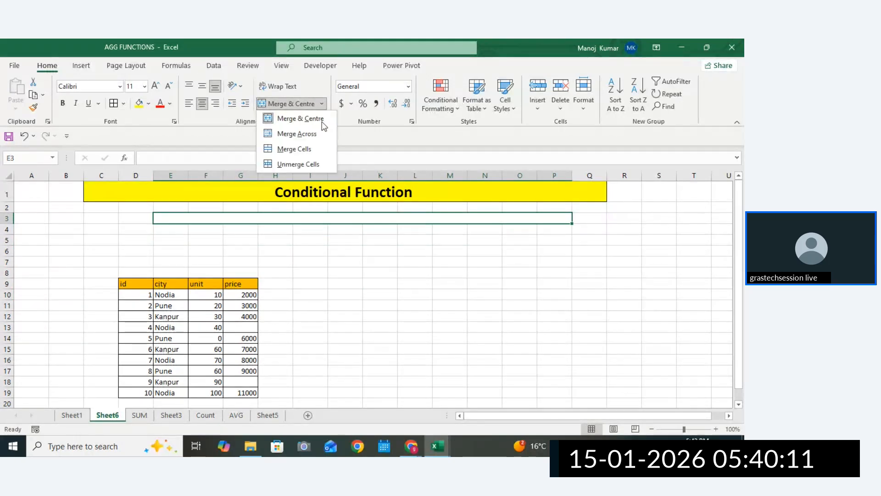
left_click(310, 165)
left_click(249, 220)
left_click(249, 220)
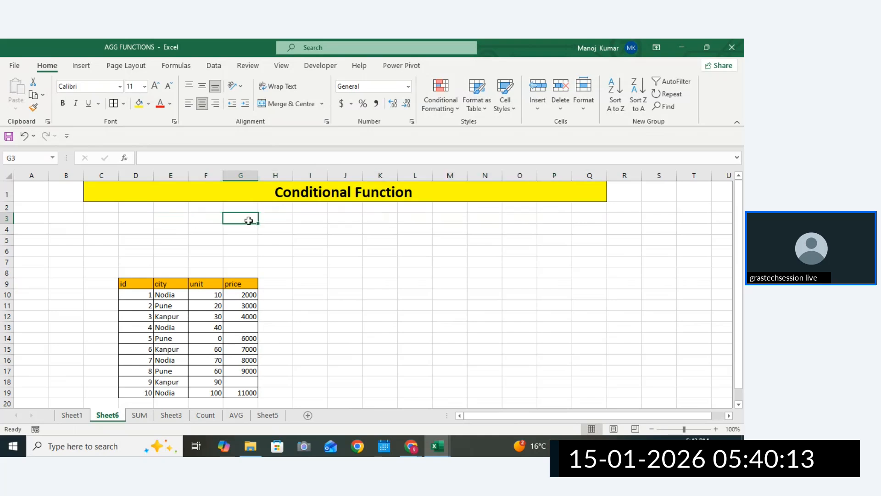
Enter the label "Single Condition" in cell G3, below the Conditional Function heading
type("Sing")
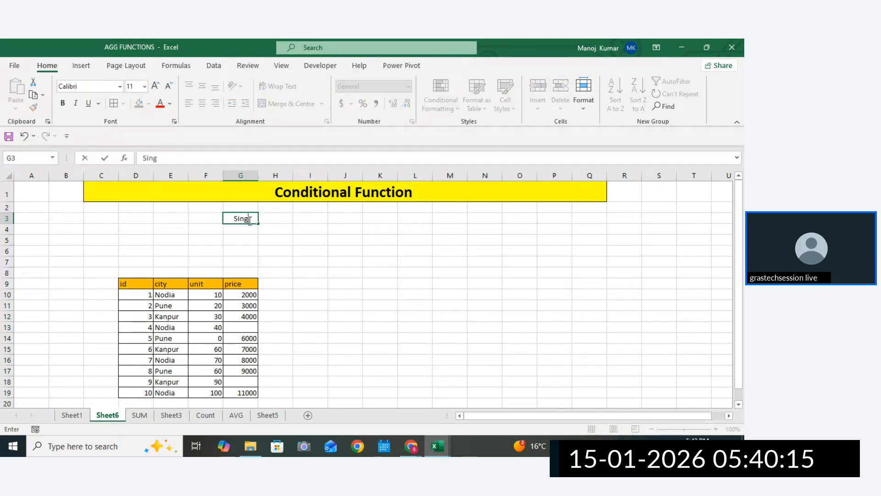
type("le Cod")
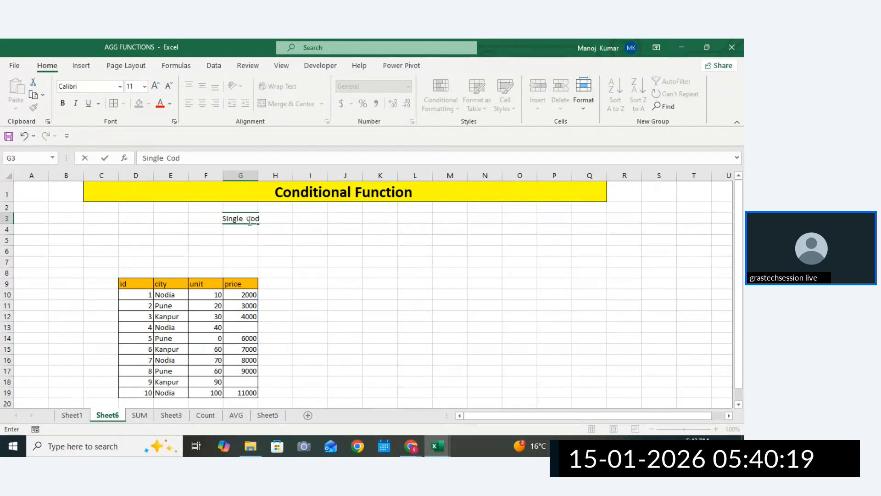
key("BackSpace")
type("nt")
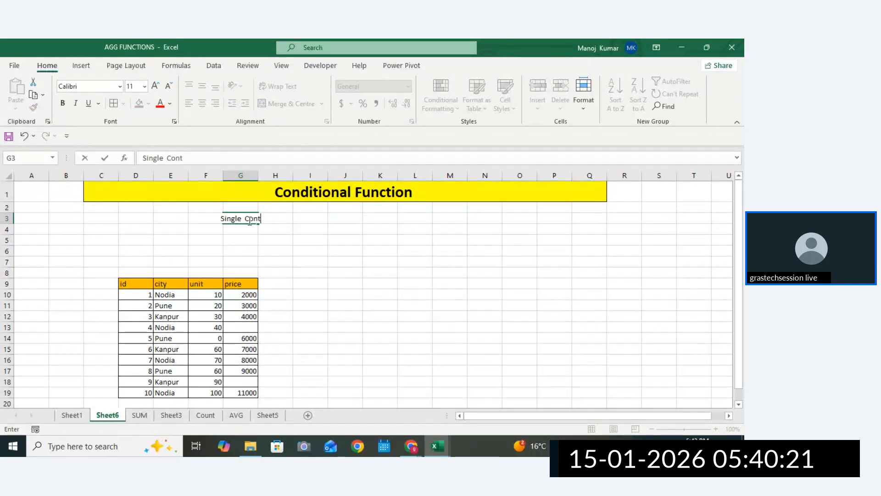
key("BackSpace")
type("dition")
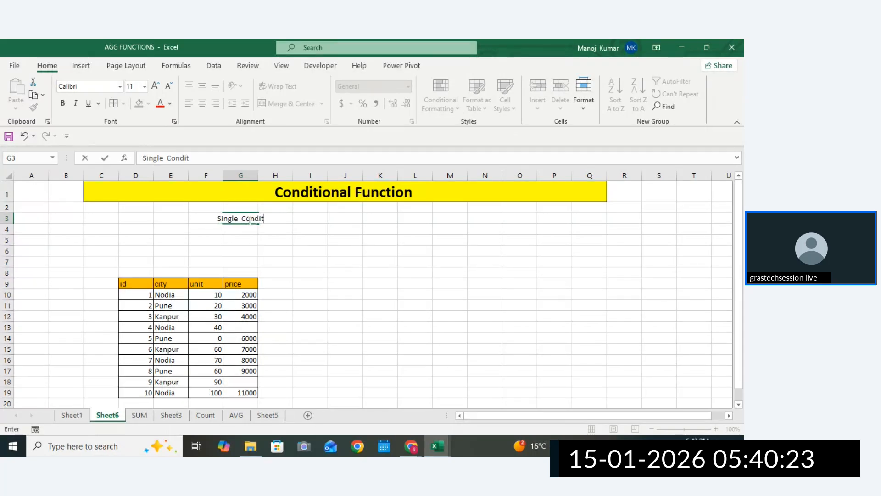
left_click(313, 230)
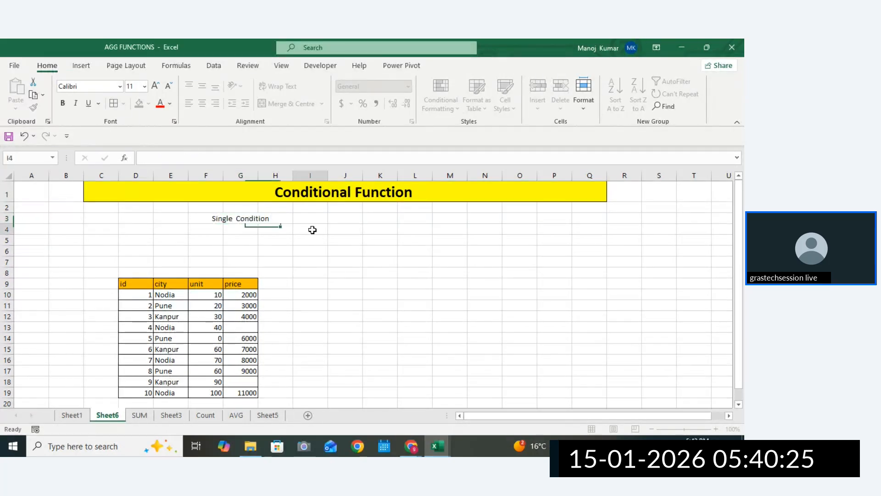
Autofit column G so the "Single Condition" label fits within its cell
double_click(276, 218)
left_click(263, 172)
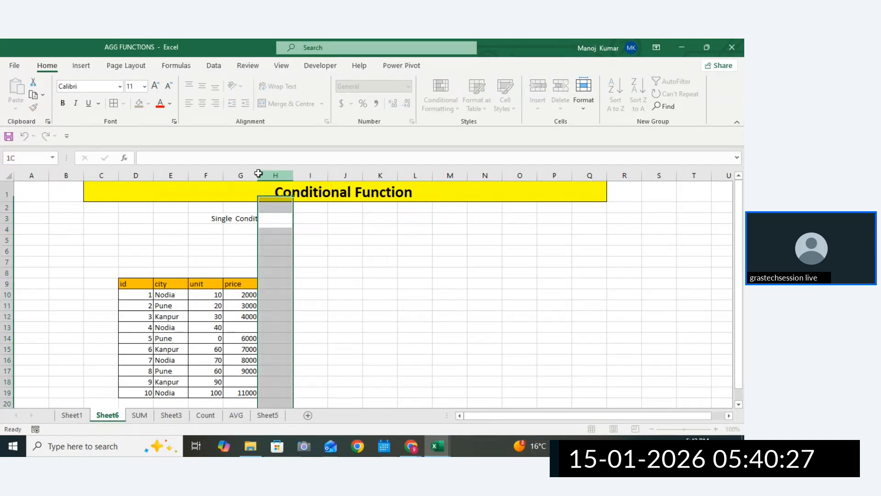
double_click(258, 175)
Enter the function name SUMIF in cell H3, beside the "Single Condition" label
left_click(299, 217)
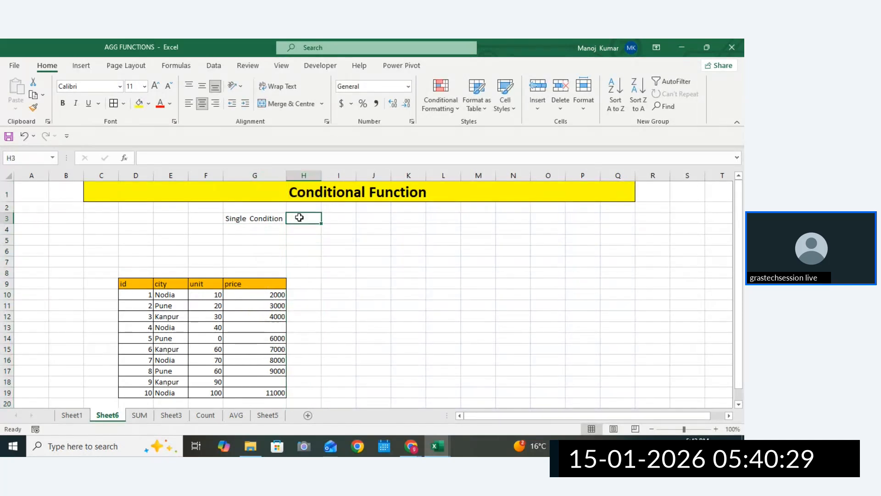
type("su")
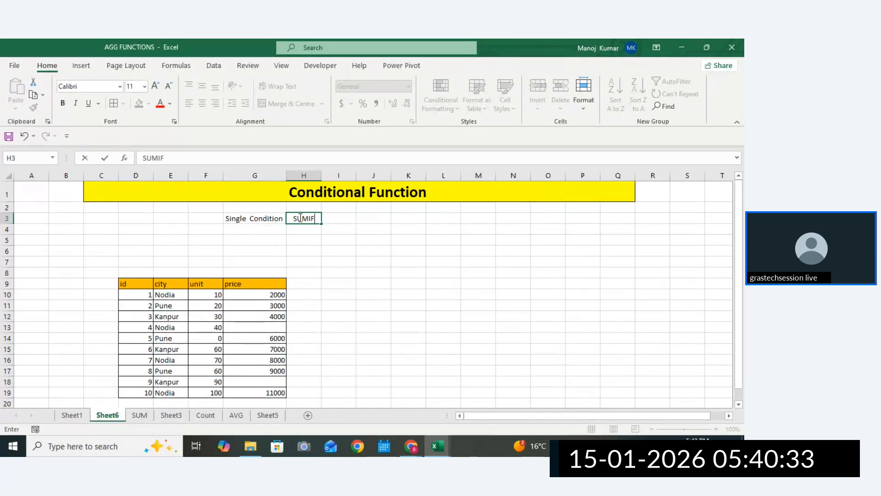
left_click(338, 253)
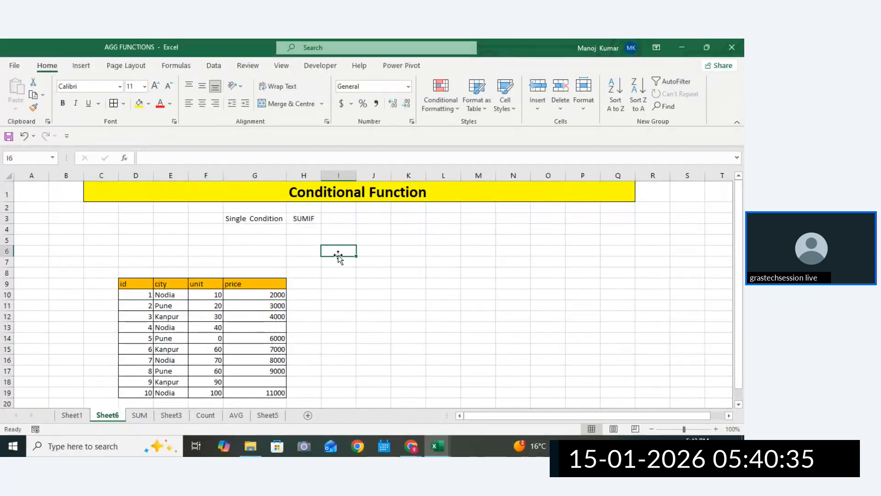
Enter the label "Multiple Conditions" in cell G4 and widen column G to fit it
left_click(263, 231)
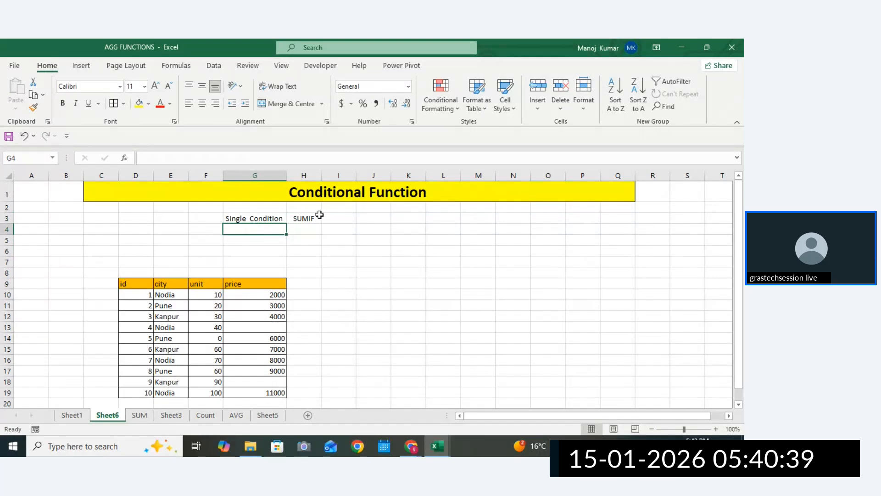
type("mTU")
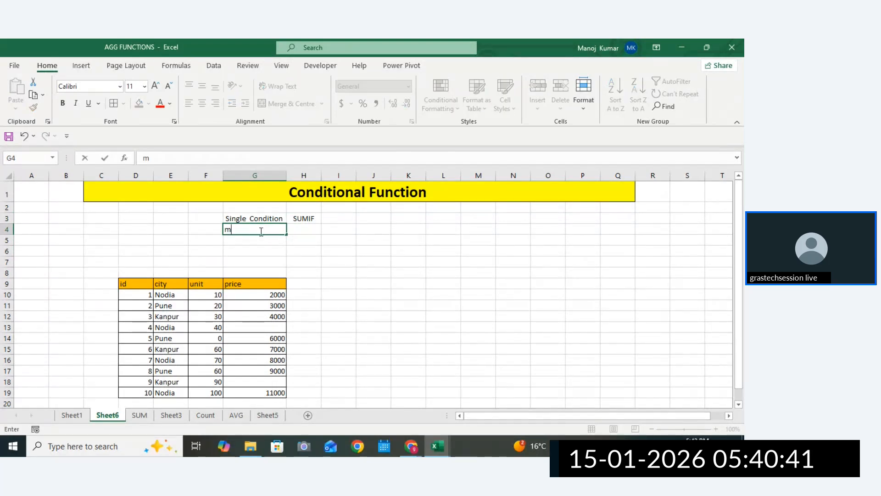
key("BackSpace")
type("Multi")
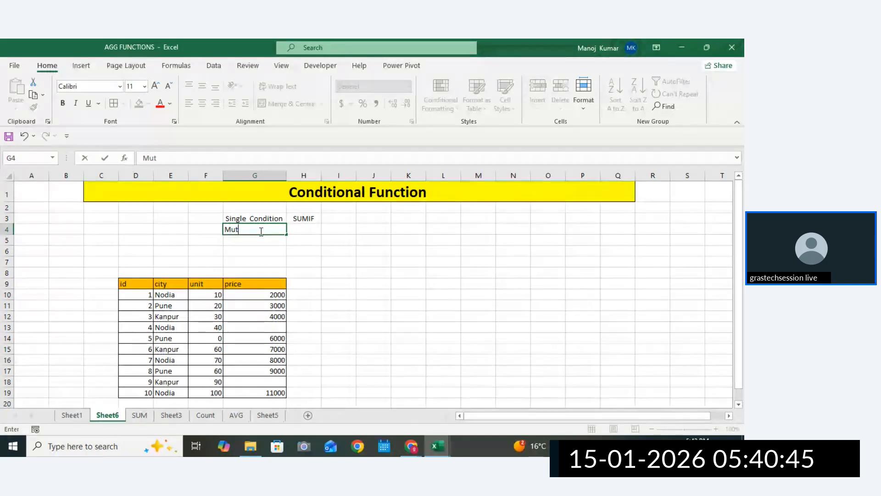
type("ple ")
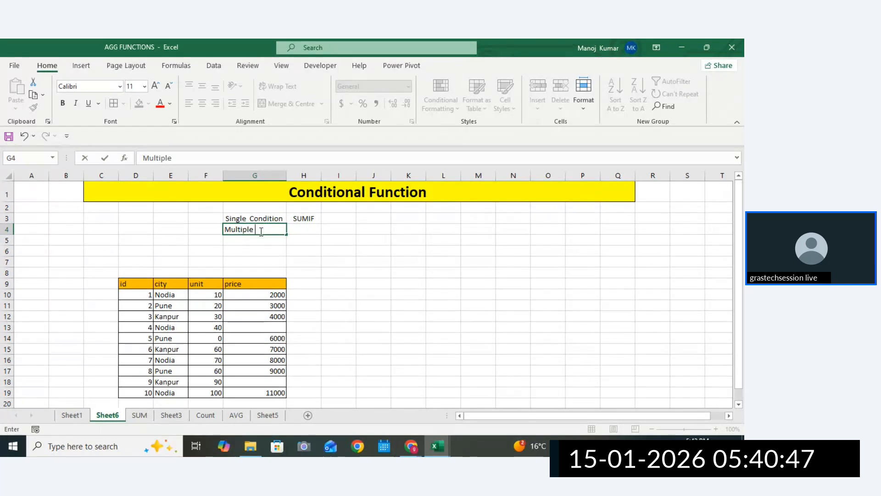
type("Conditions")
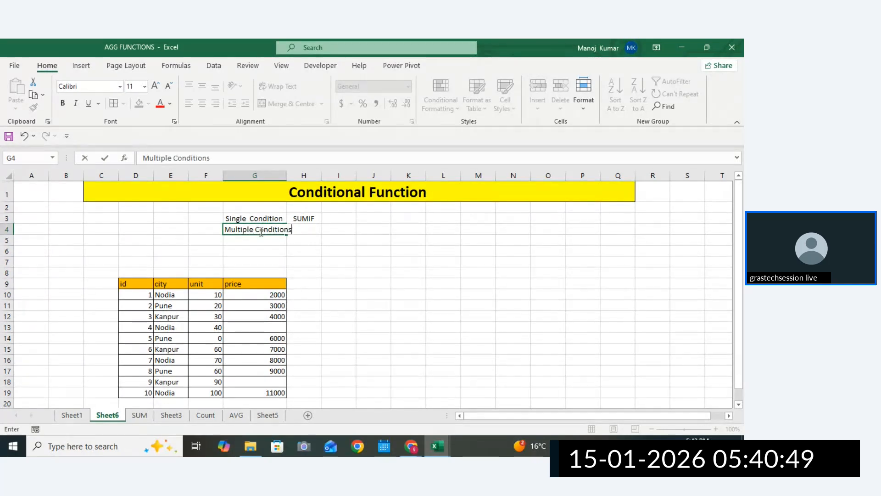
left_click(322, 230)
left_click_drag(287, 175, 310, 175)
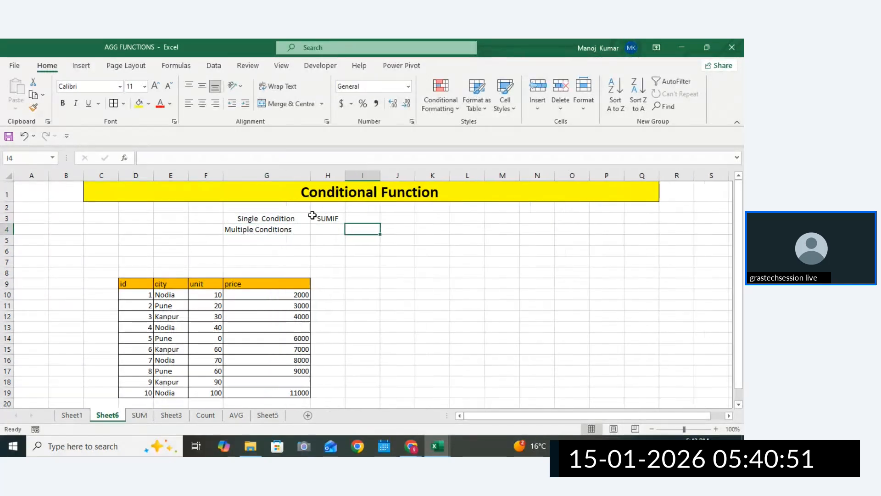
Enter the function name SUMIFS in cell H4, beside the "Multiple Conditions" label
left_click(328, 228)
type("S")
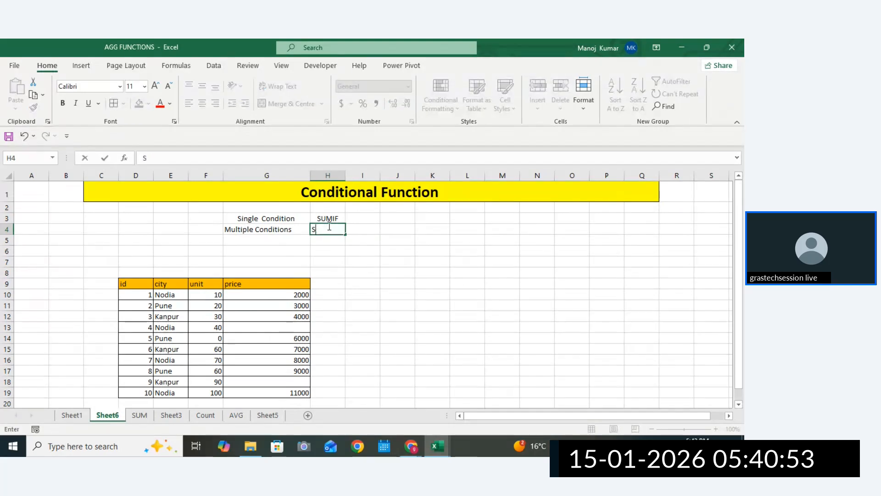
type("UMIFS")
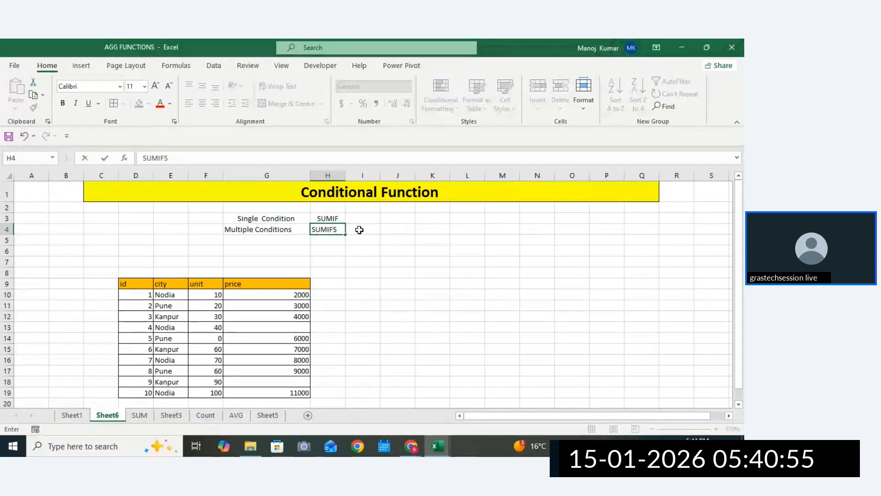
left_click(360, 228)
Left-align the condition labels and function names in G3:H4 and add borders around all their cells
left_click_drag(289, 218, 332, 230)
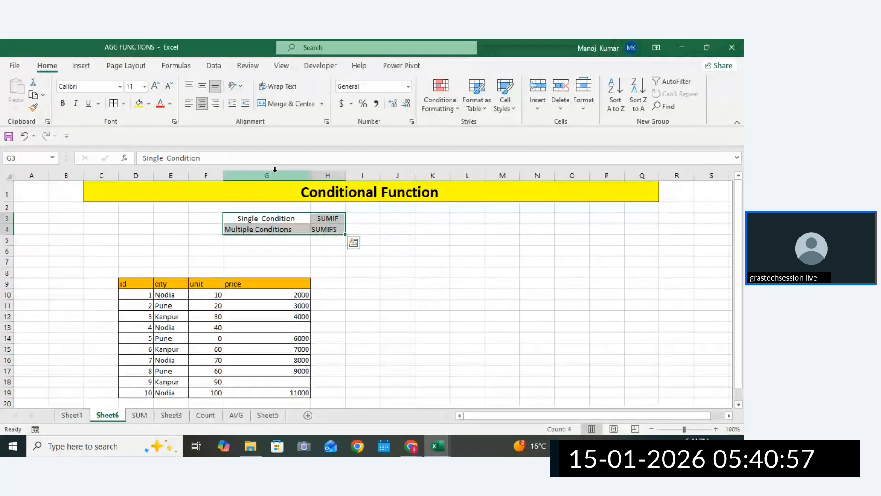
left_click(188, 104)
left_click(117, 104)
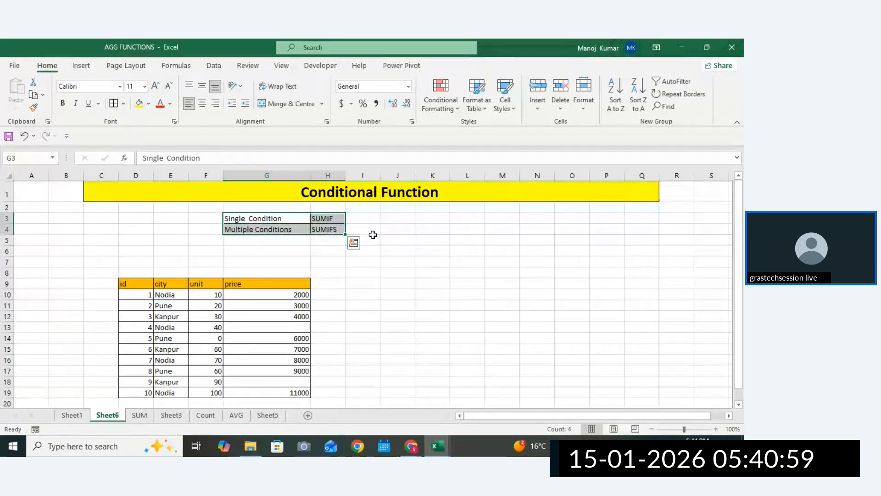
left_click(388, 230)
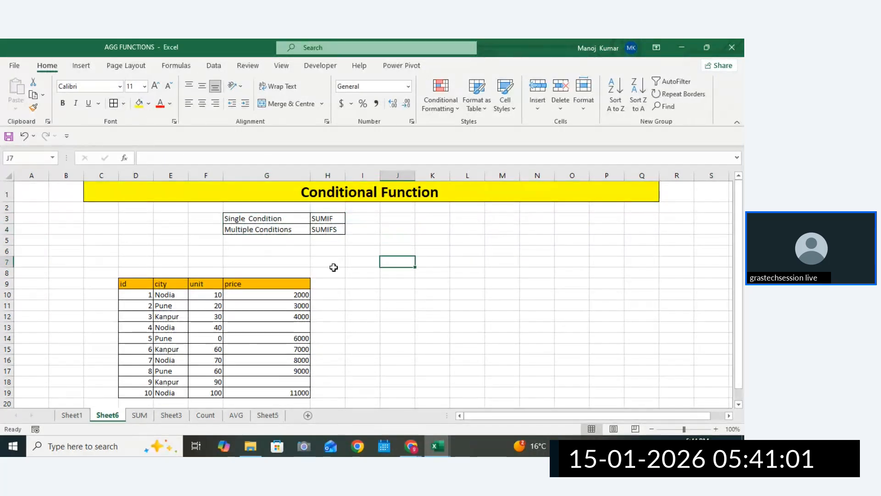
Copy the "Single Condition" and SUMIF cells G3:H3 to D23:E23 below the data table
left_click_drag(265, 218, 323, 221)
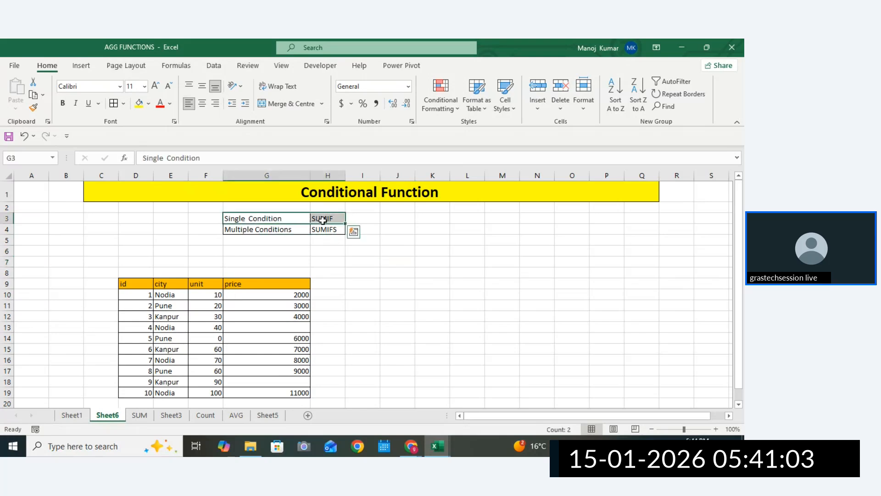
key("ctrl+c")
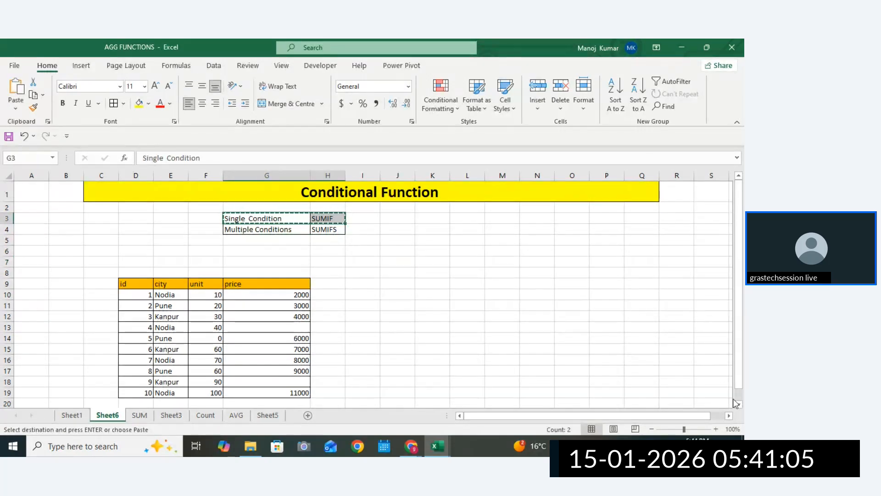
scroll(736, 403, "down", 5)
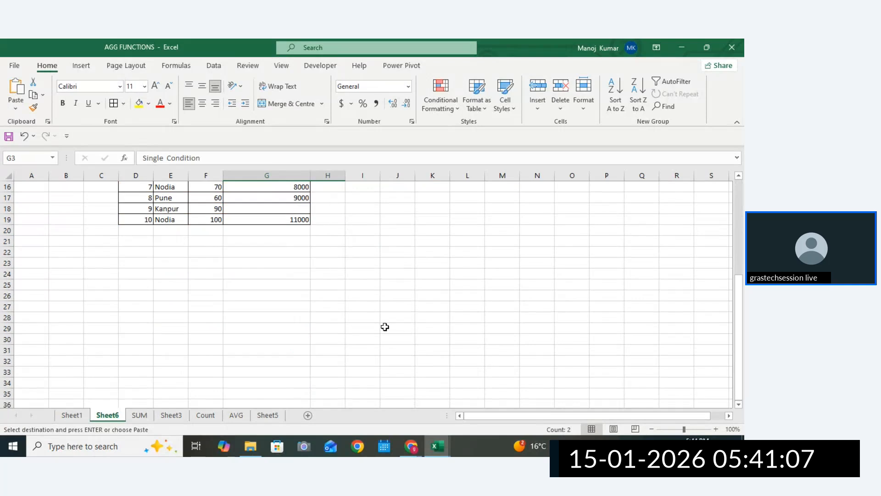
left_click(123, 263)
key("ctrl+v")
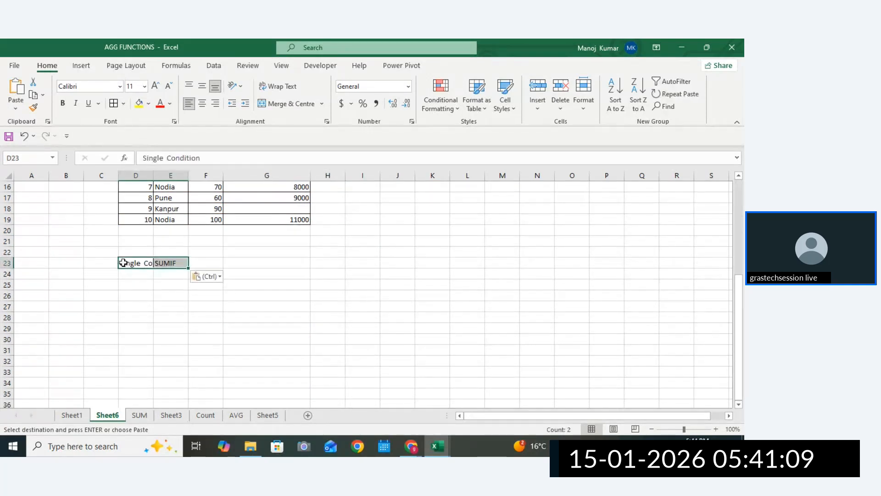
Merge and center the SUMIF heading across E23:O23
left_click_drag(134, 262, 492, 256)
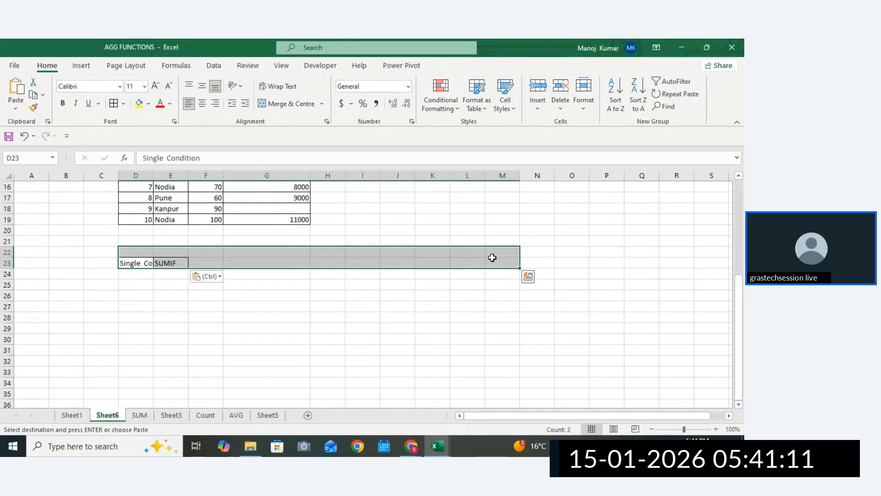
left_click_drag(182, 264, 567, 266)
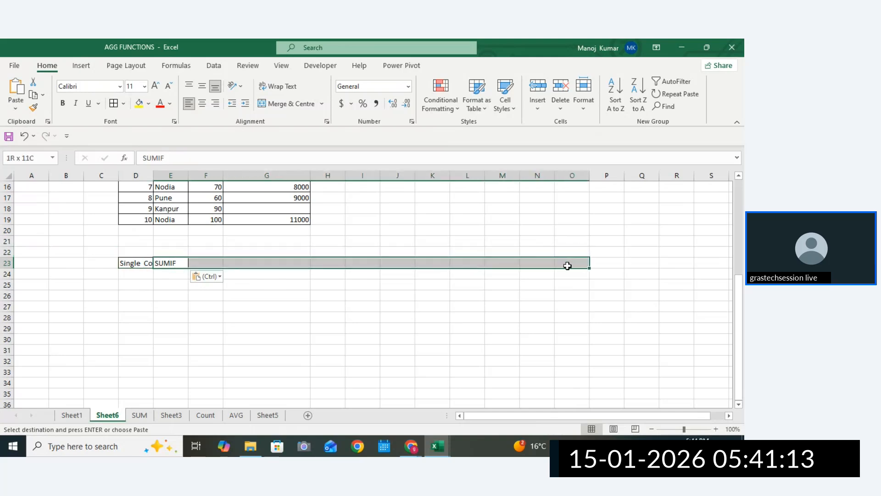
left_click(302, 106)
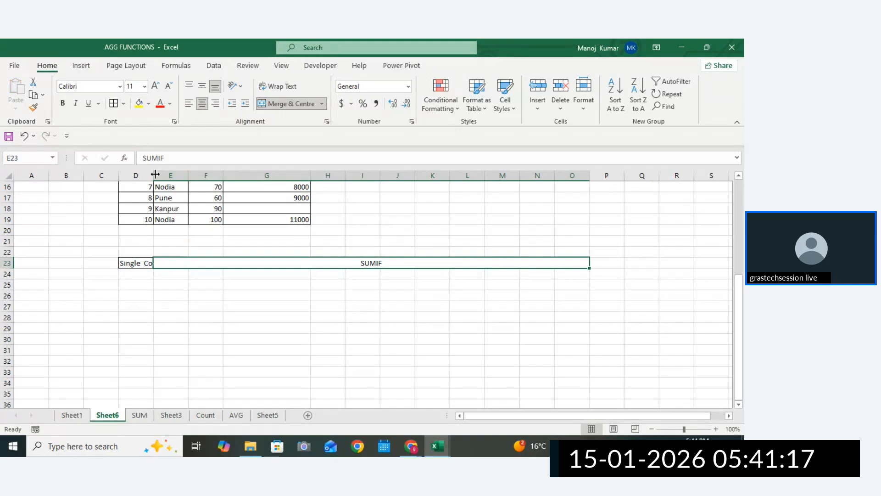
Widen column D to fit "Single Condition" and fill the heading row D23:O23 with yellow
left_click_drag(153, 175, 200, 176)
left_click_drag(177, 263, 239, 257)
left_click(139, 103)
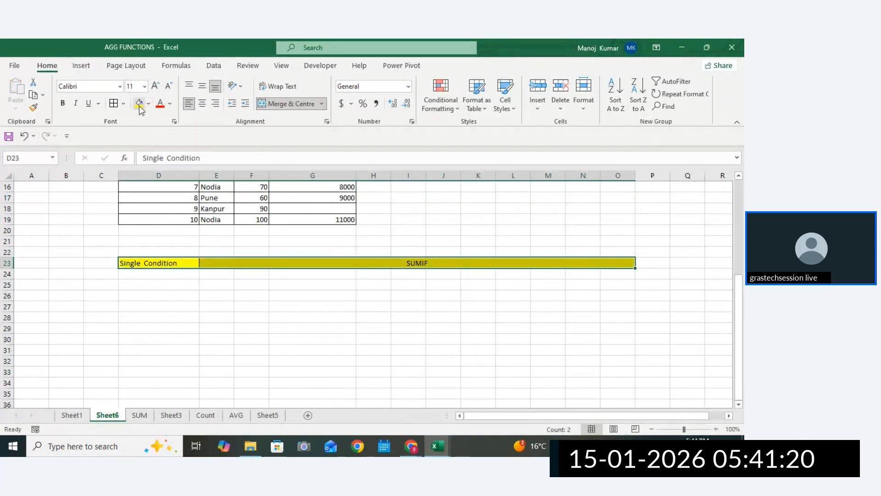
Enlarge the heading text in D23:O23 to size 20 and widen column D until "Single Condition" fits
left_click(155, 87)
left_click(155, 87)
left_click(155, 87)
left_click(155, 87)
left_click(156, 88)
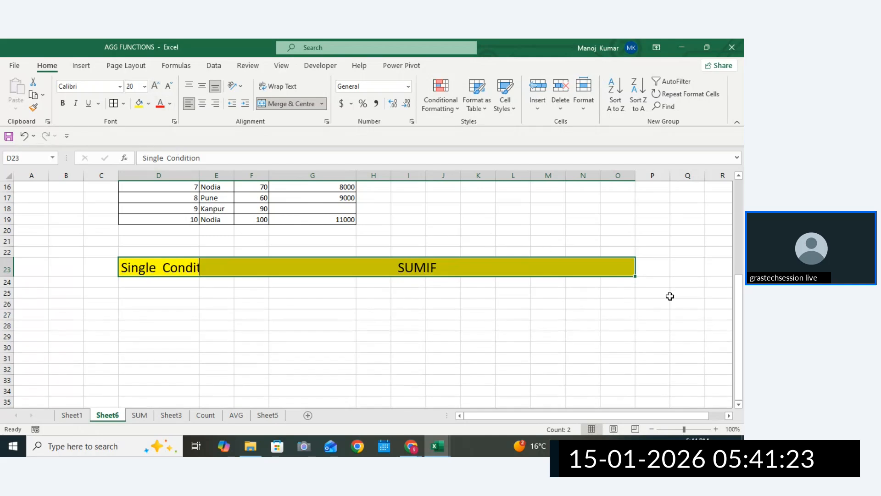
left_click(710, 304)
left_click(559, 261)
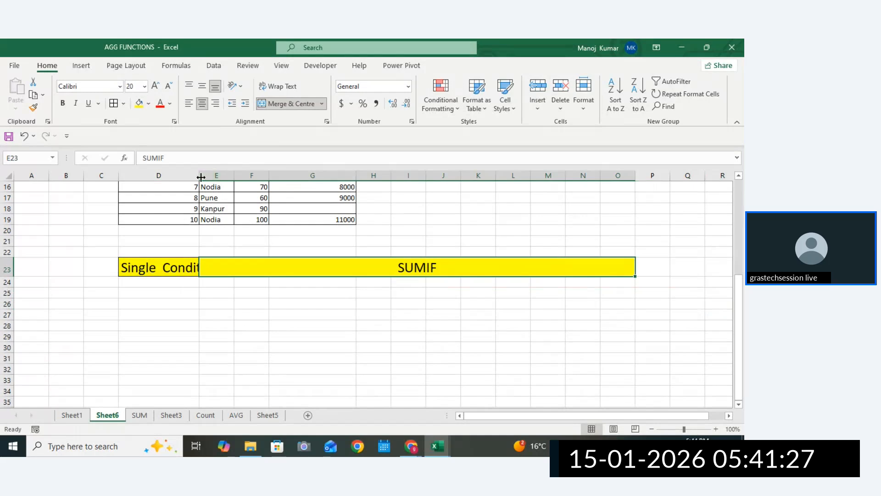
left_click_drag(198, 175, 286, 211)
Add borders around the heading cells D23:O23 and reduce their font size by three steps
left_click(254, 267)
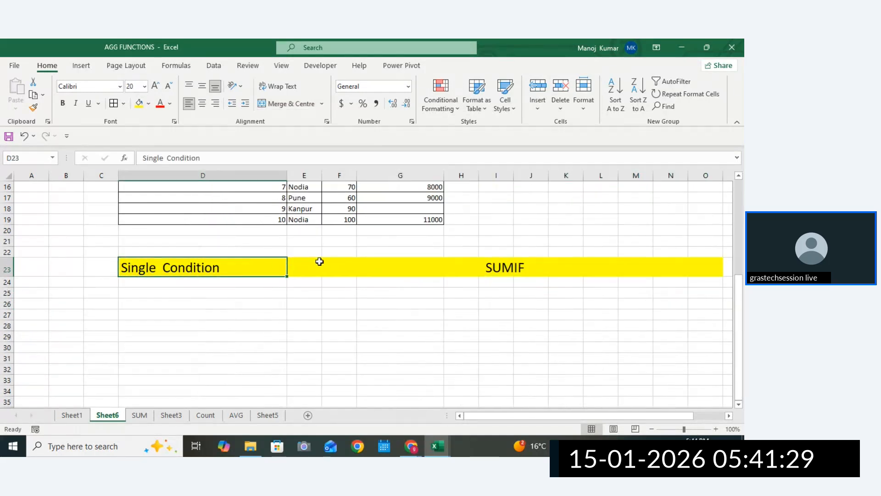
left_click(360, 280)
left_click(355, 272)
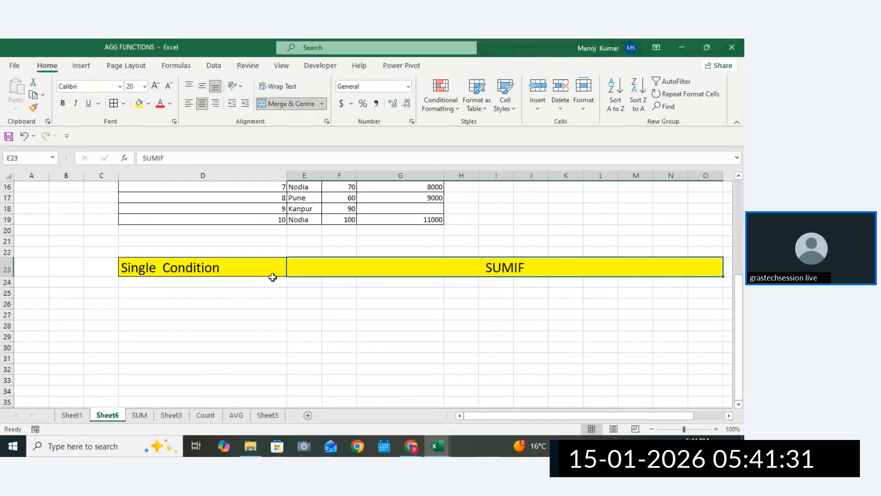
left_click_drag(270, 274, 321, 266)
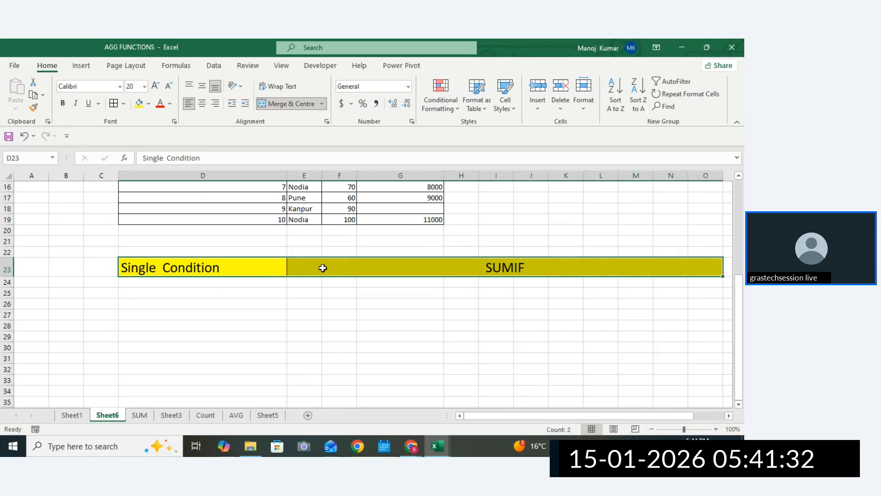
left_click(113, 104)
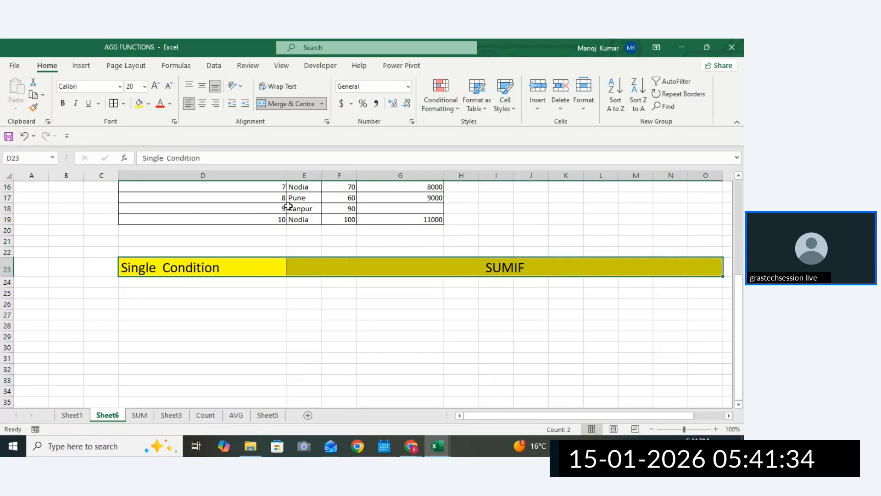
left_click(169, 86)
left_click(169, 86)
left_click(168, 85)
left_click(291, 315)
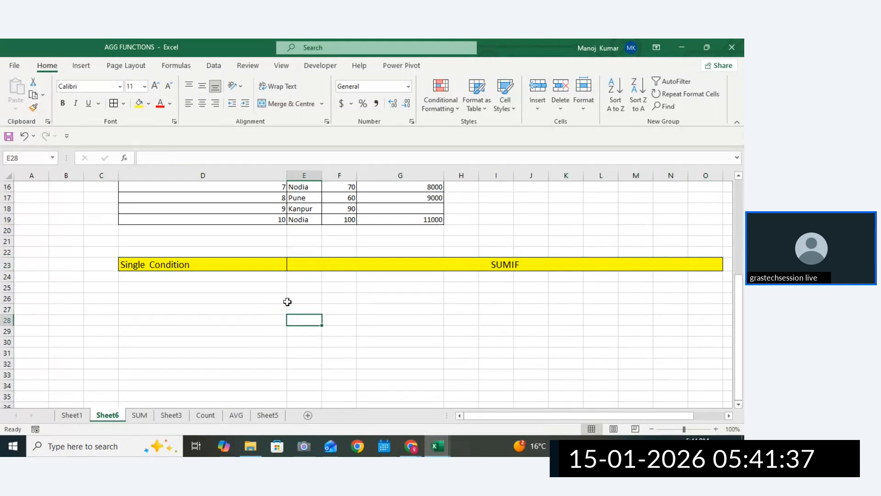
Merge and center cells D25:M25 below the SUMIF heading
left_click(288, 299)
left_click_drag(266, 289, 635, 285)
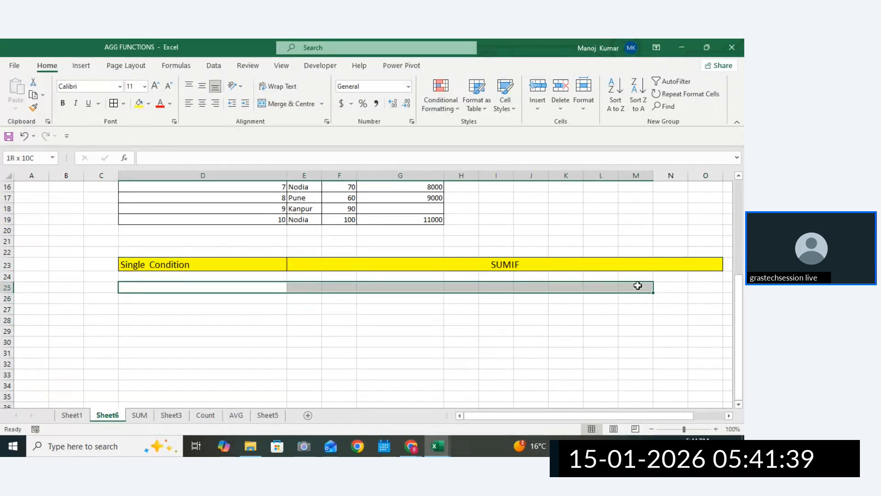
left_click(297, 101)
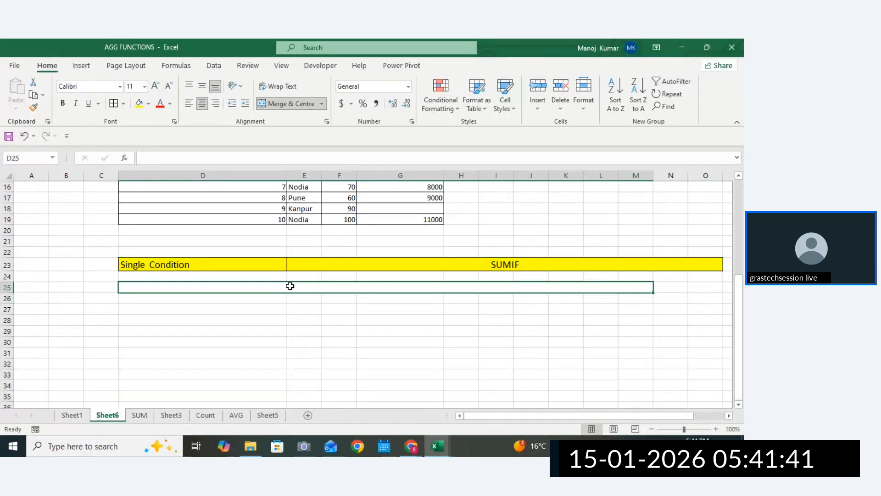
Begin a SUMIF formula in merged cell D25 and move its syntax tooltip clear of the cell
type("=SUM(")
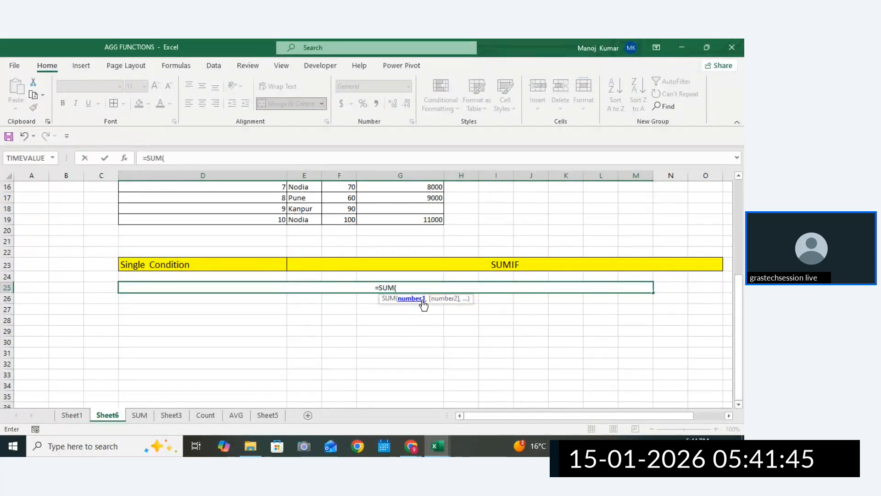
left_click_drag(422, 304, 229, 340)
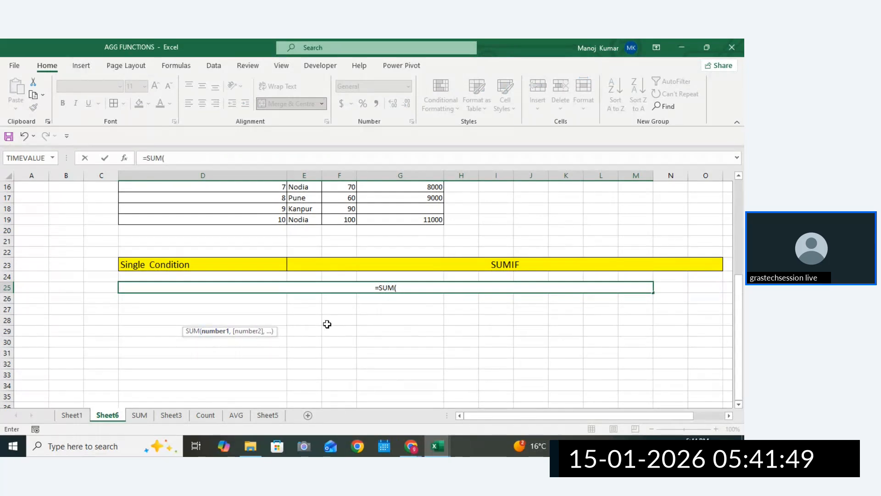
key("BackSpace")
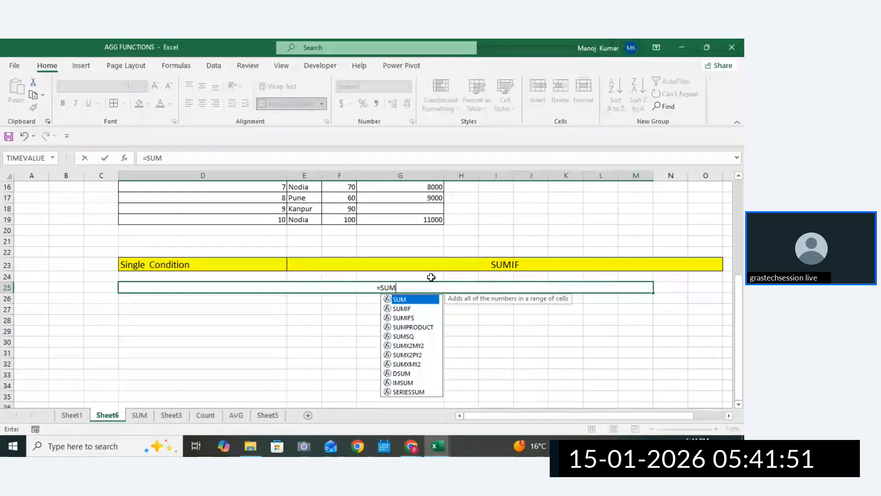
type("IF(")
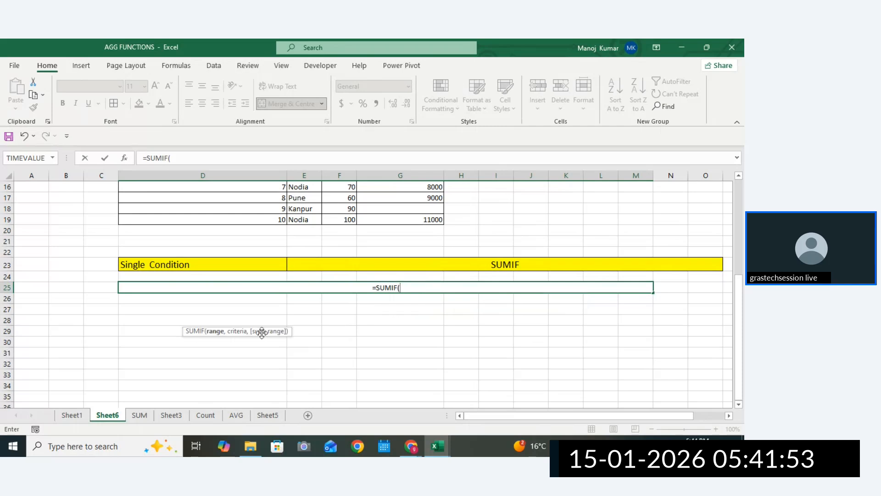
left_click_drag(242, 330, 392, 311)
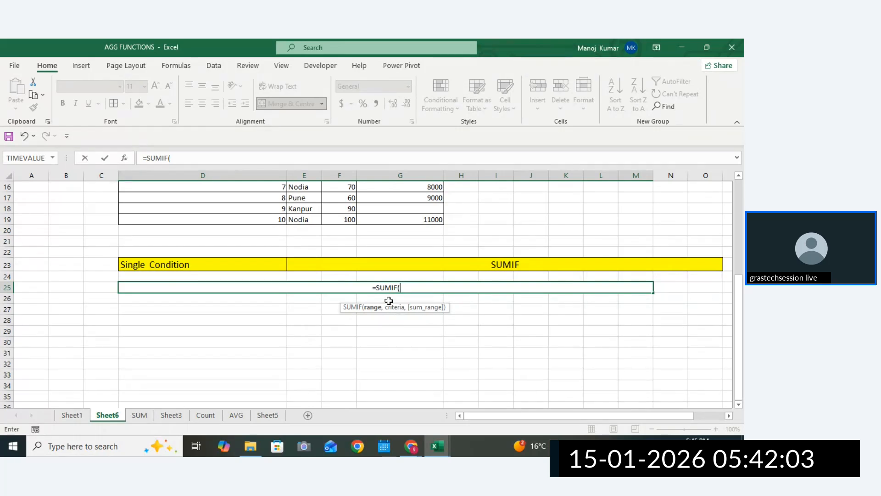
left_click_drag(391, 304, 375, 323)
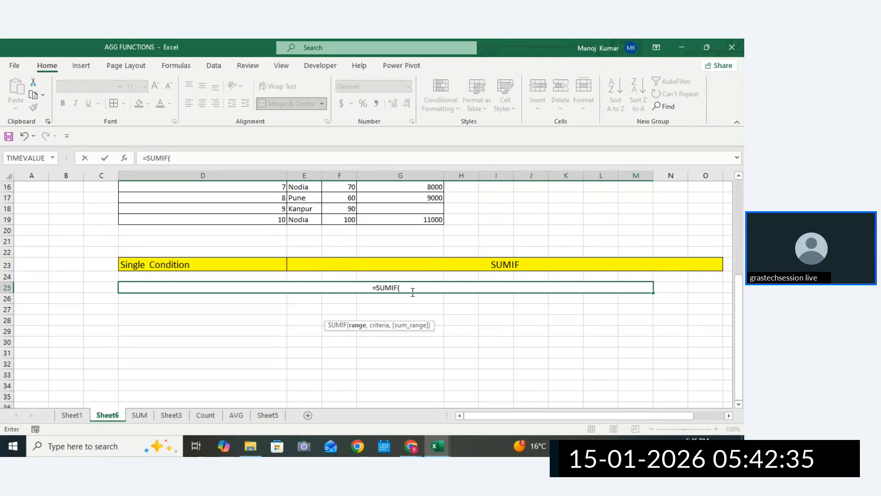
Complete the syntax with RANGE,CRITERIA,SUM_RANGE and store it as text with a leading comma: ,=SUMIF(RANGE,CRITERIA,SUM_RANGE)
type("R")
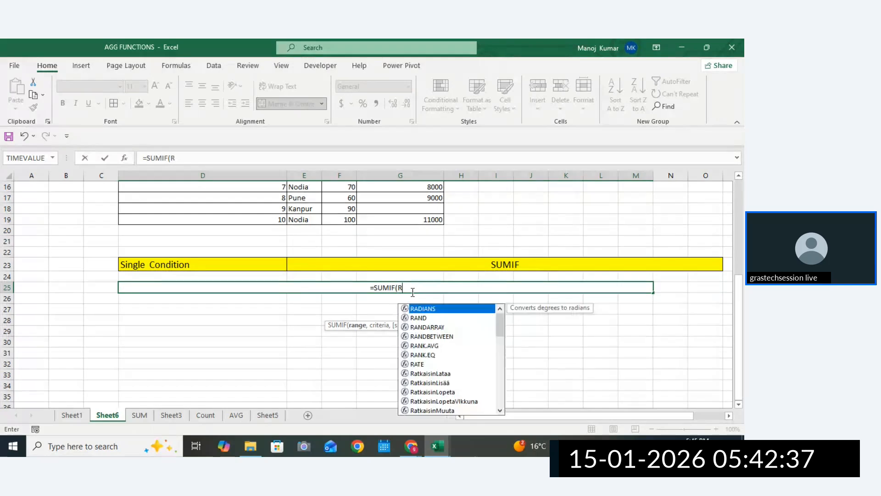
type("ANGE,CR")
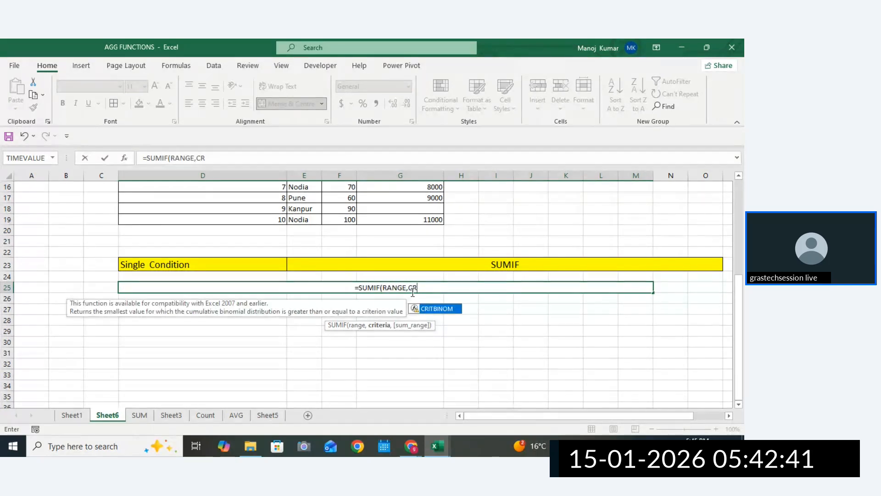
type("ITERIA,")
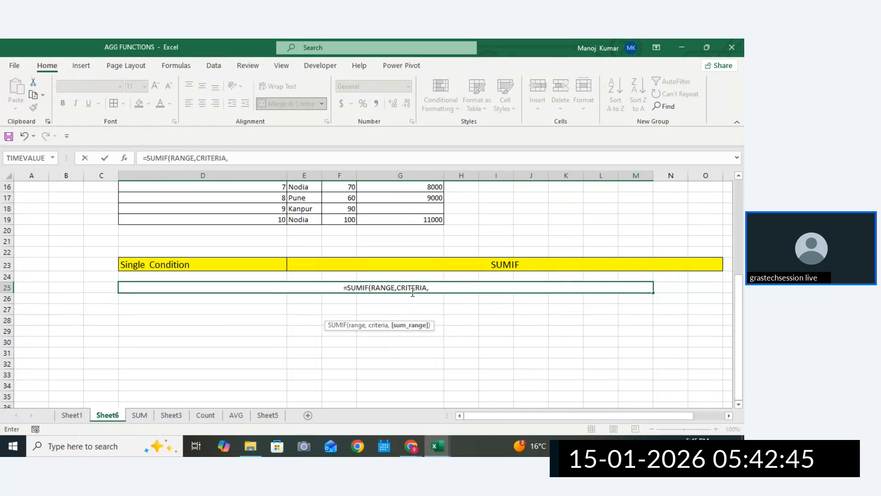
type("SUM_R")
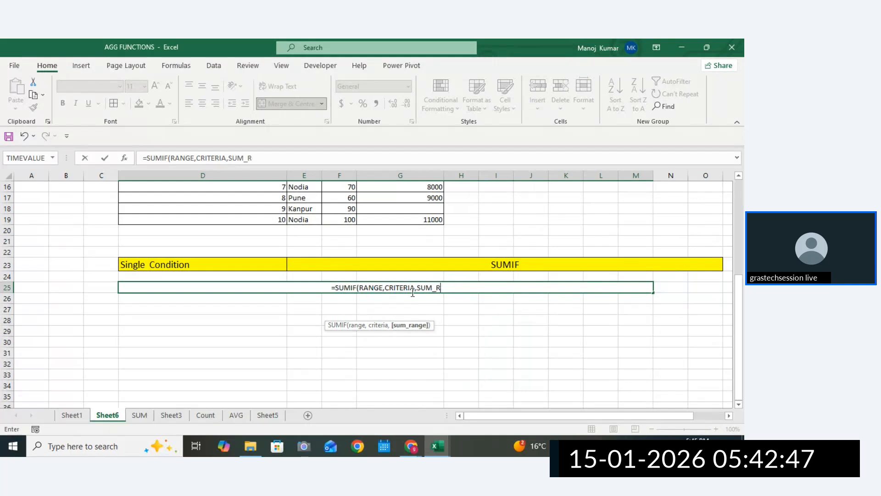
type("ANGE")
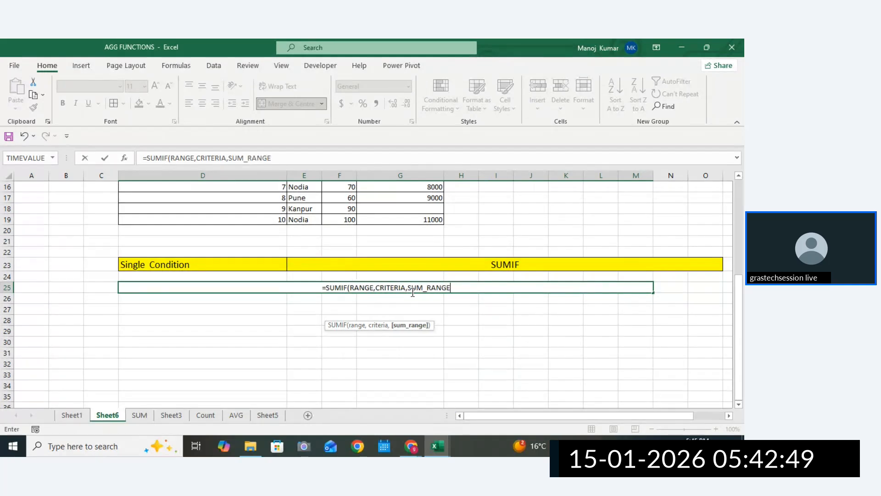
type(")")
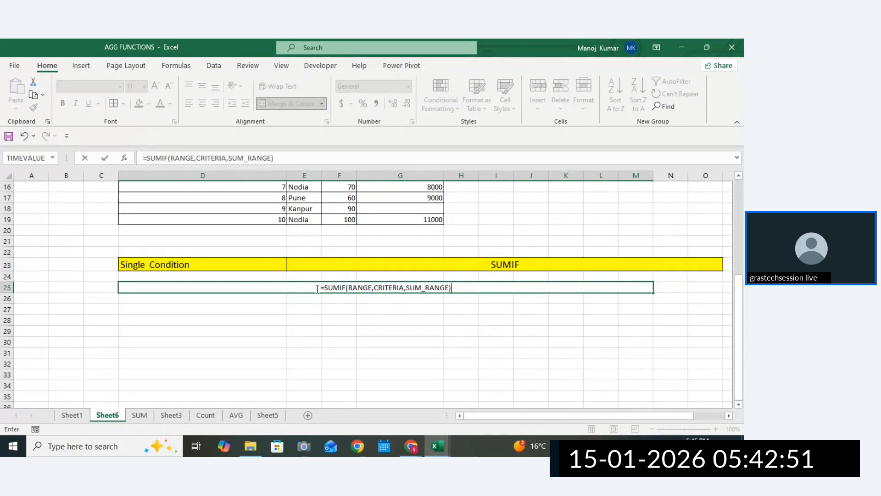
type(",")
left_click(415, 349)
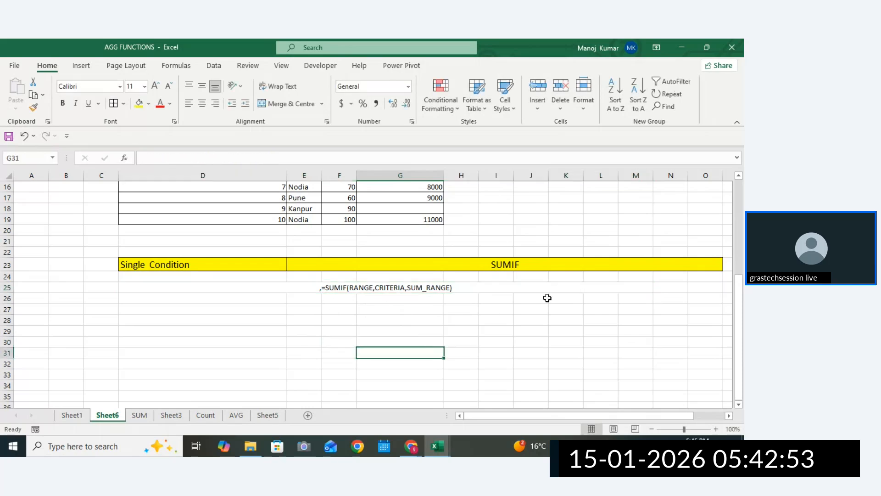
Copy the id, city, unit and price table in D9:G19 and paste it at D29
left_click_drag(743, 316, 742, 281)
left_click_drag(263, 209, 393, 317)
key("ctrl+c")
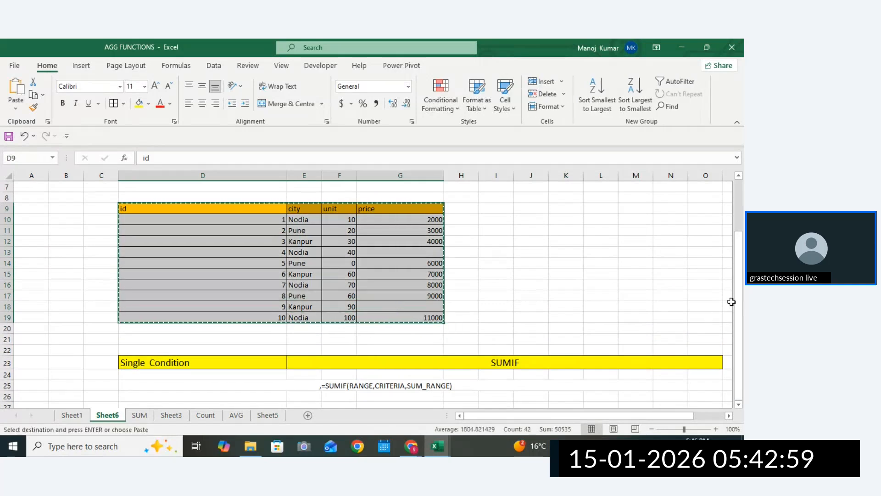
scroll(729, 396, "down", 5)
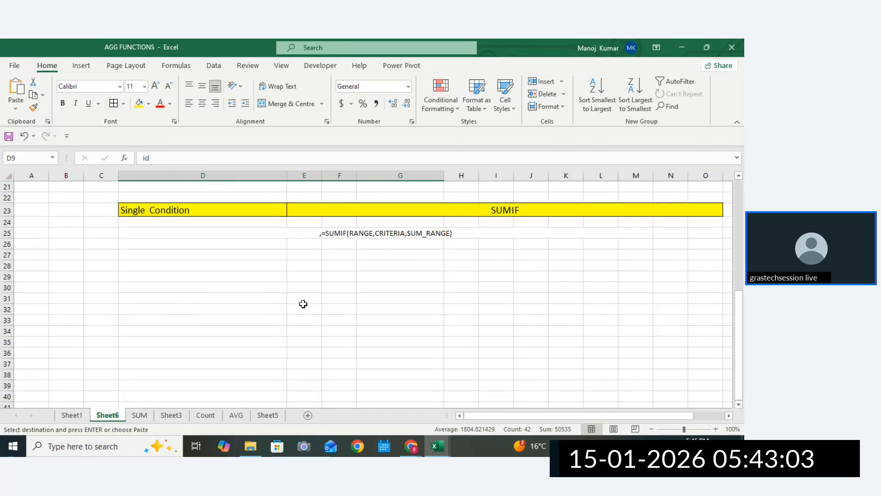
left_click(188, 276)
key("ctrl+v")
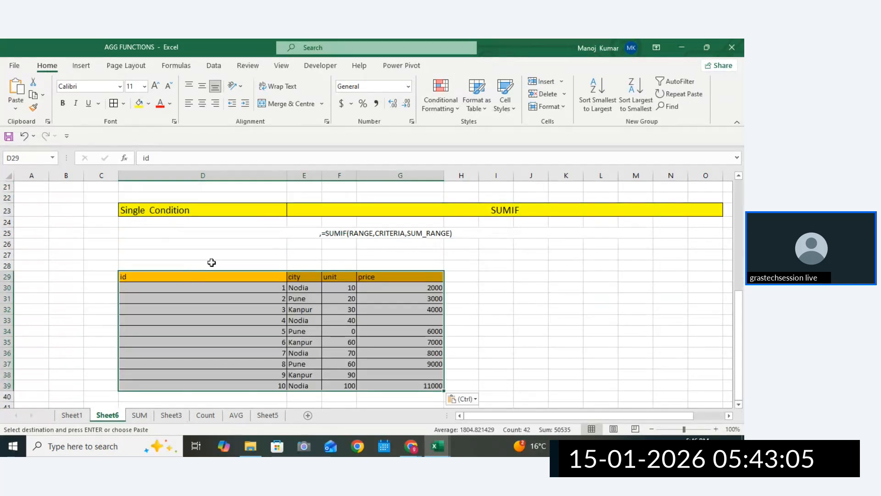
Add a border around the merged syntax cell D25 and narrow column D to just fit "Single Condition"
left_click(236, 231)
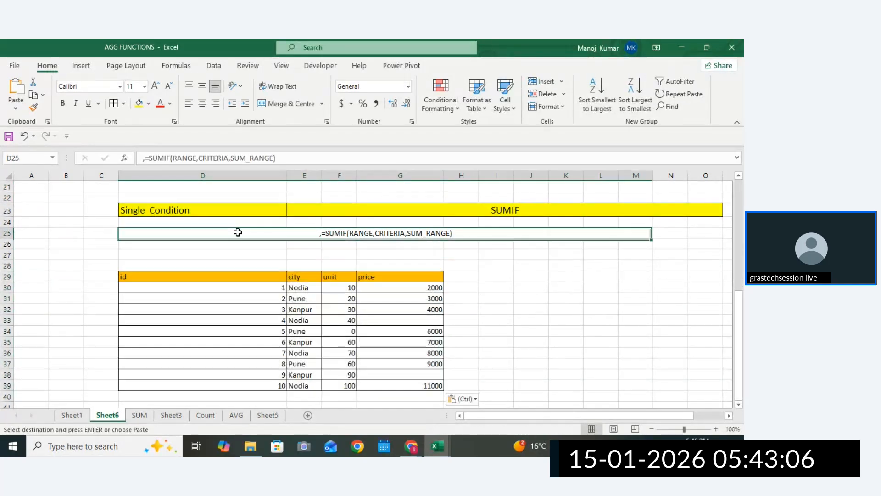
left_click(114, 103)
left_click_drag(286, 175, 203, 177)
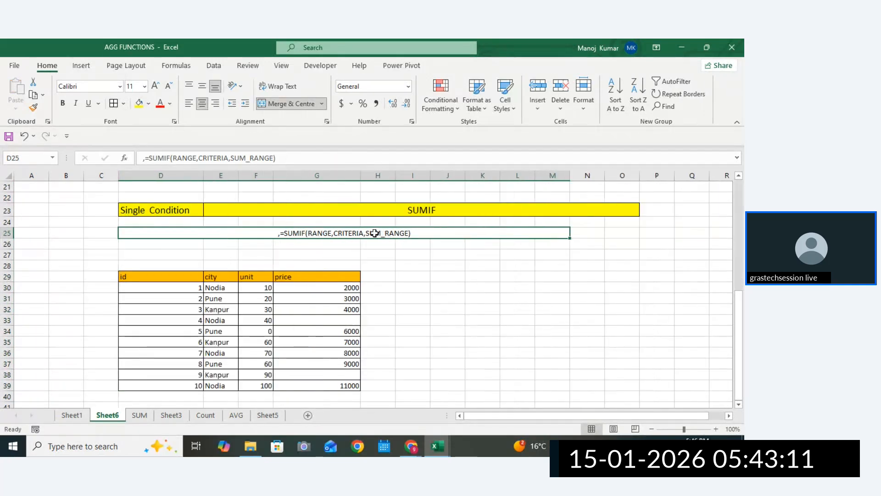
left_click(348, 305)
Copy the city header and its first entry, Nodia, from E29:E30 to I30
left_click_drag(213, 278, 217, 291)
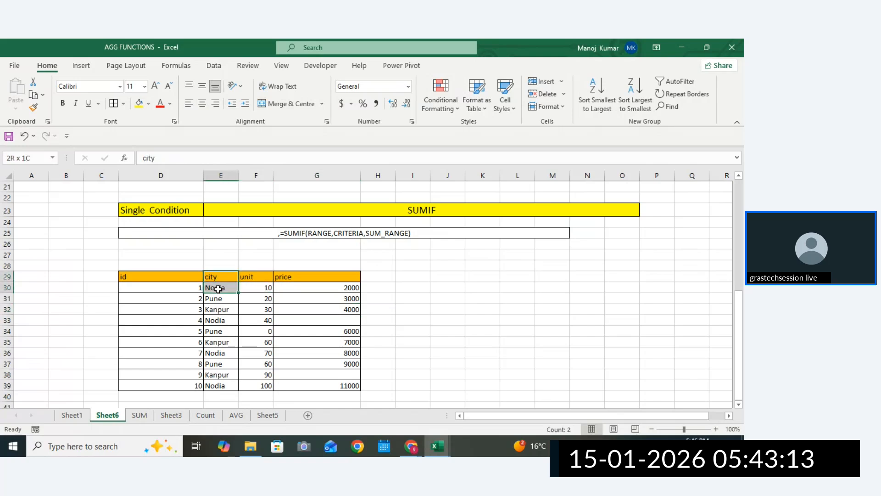
key("ctrl+c")
left_click(403, 289)
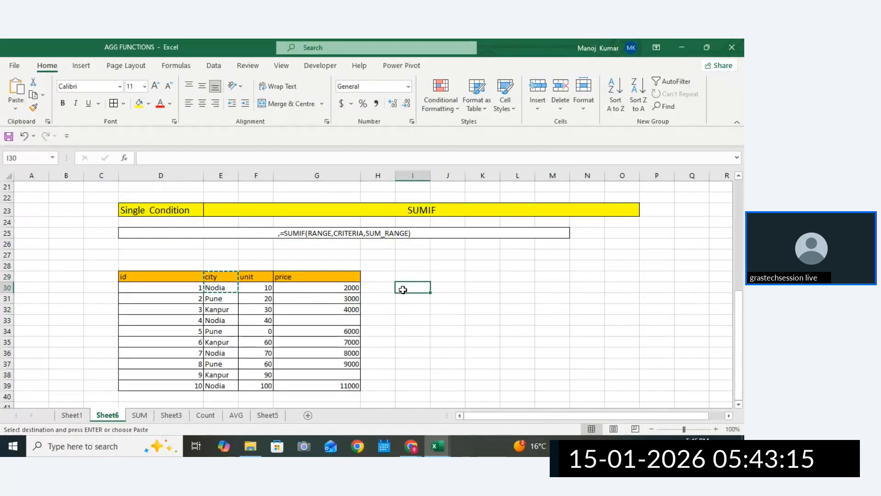
key("ctrl+v")
Enter the header TOTALOFUNIT in J30 beside the copied city header
left_click(248, 277)
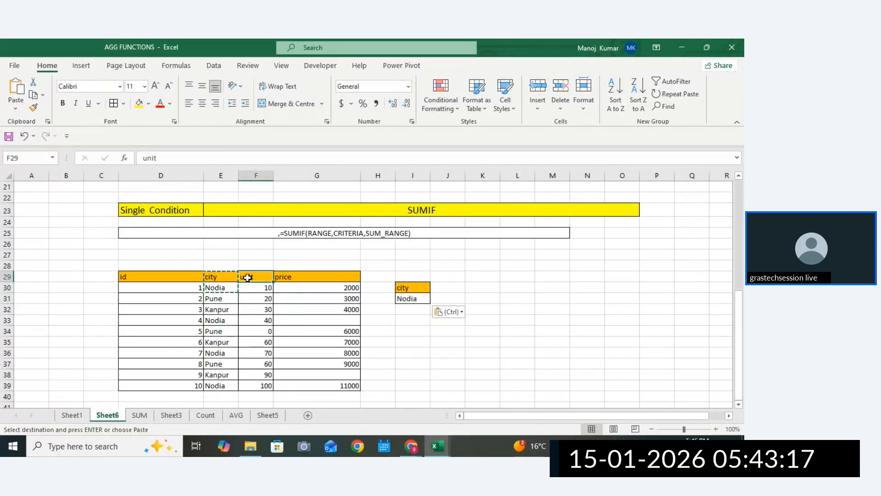
key("ctrl+c")
left_click(446, 286)
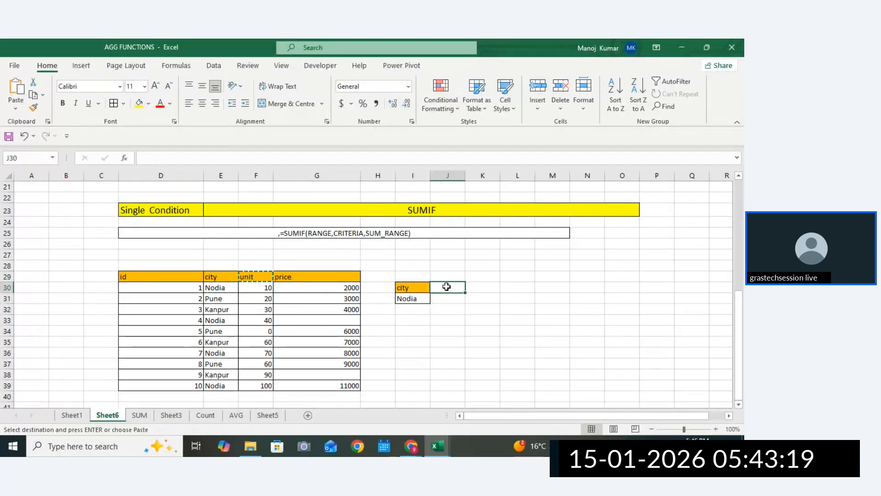
type("TOTALOFUNIT")
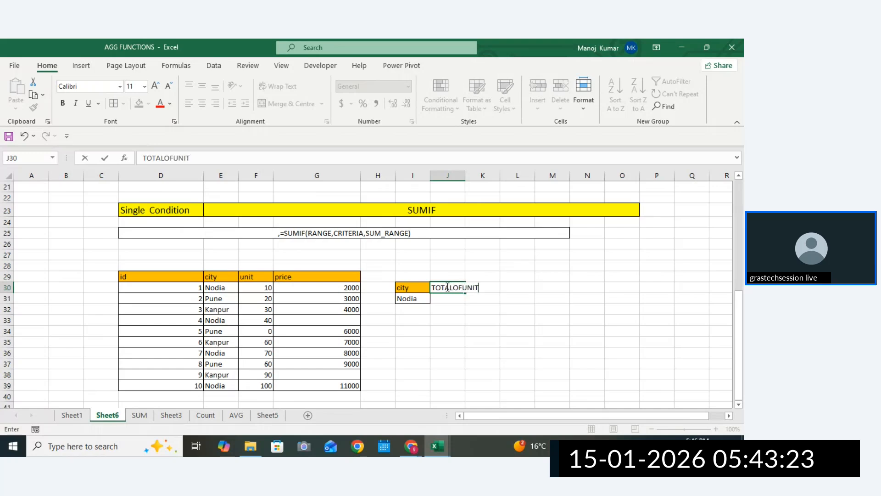
left_click(510, 275)
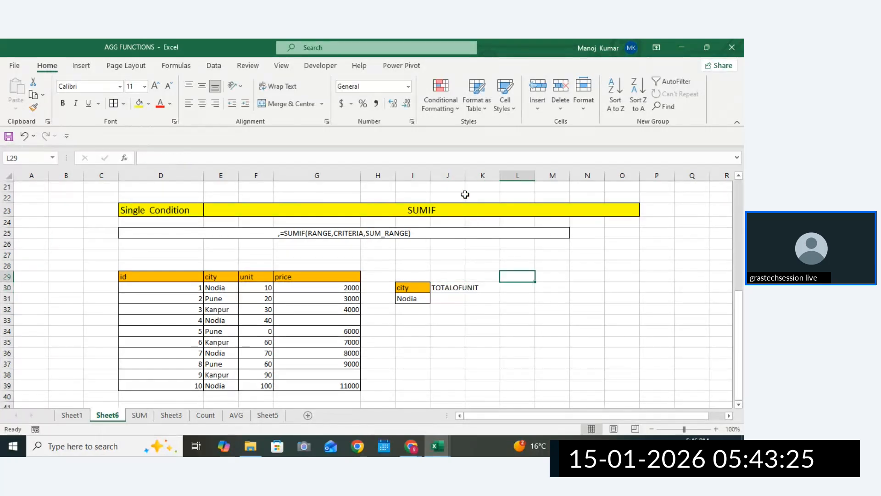
Widen column J to fit the J30 header and space its wording as TOTAL OF UNIT
left_click_drag(465, 178, 502, 178)
left_click(452, 286)
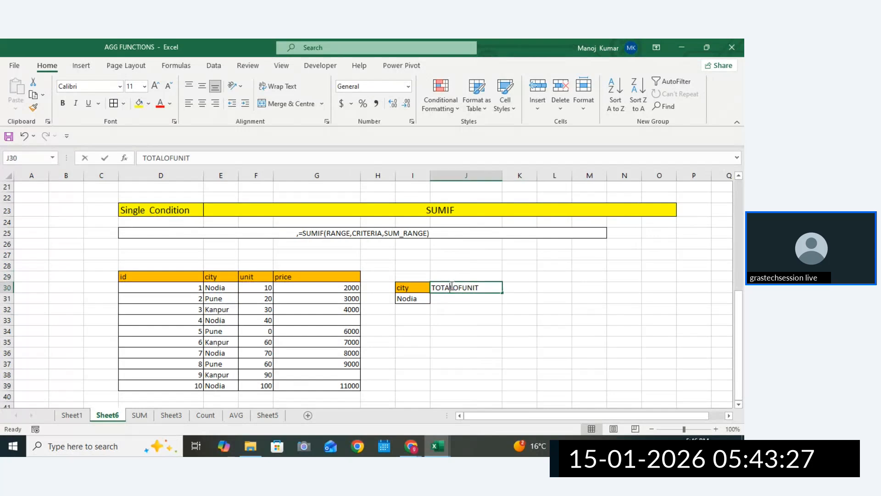
double_click(451, 286)
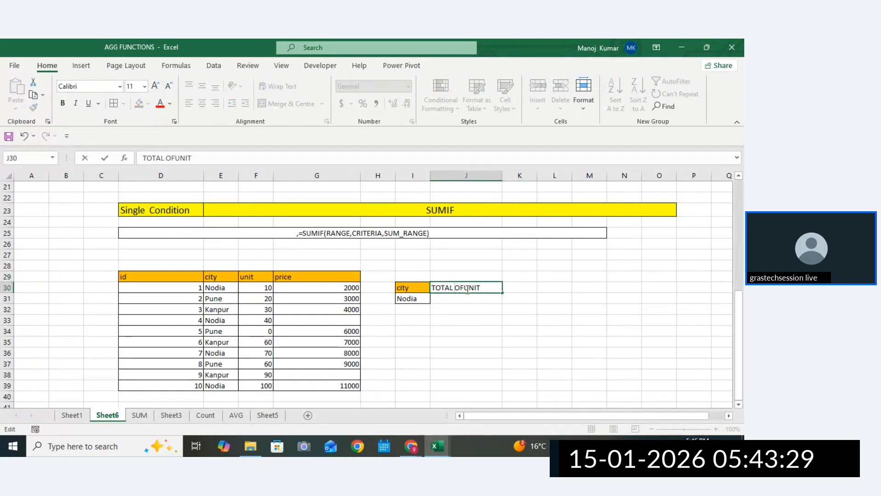
left_click(467, 288)
left_click(476, 332)
Start a SUMIF formula in J31 with the city column E29:E39 as the range
left_click(461, 299)
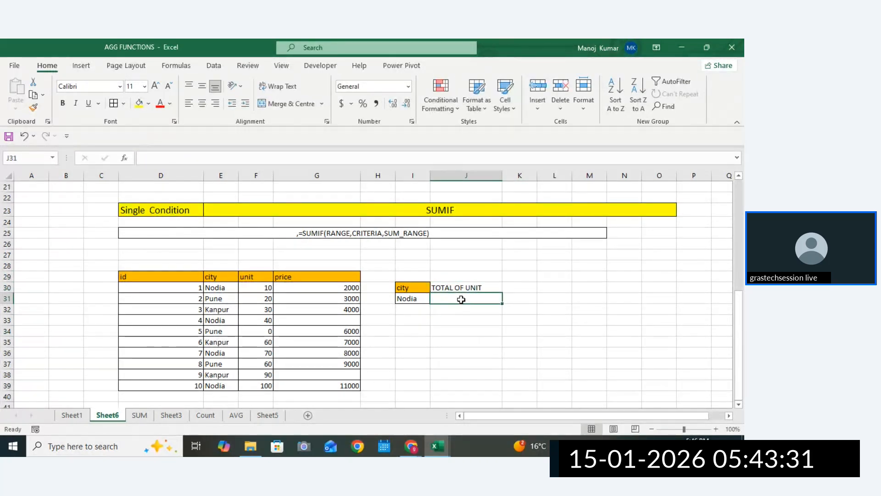
double_click(461, 300)
type("=SUM")
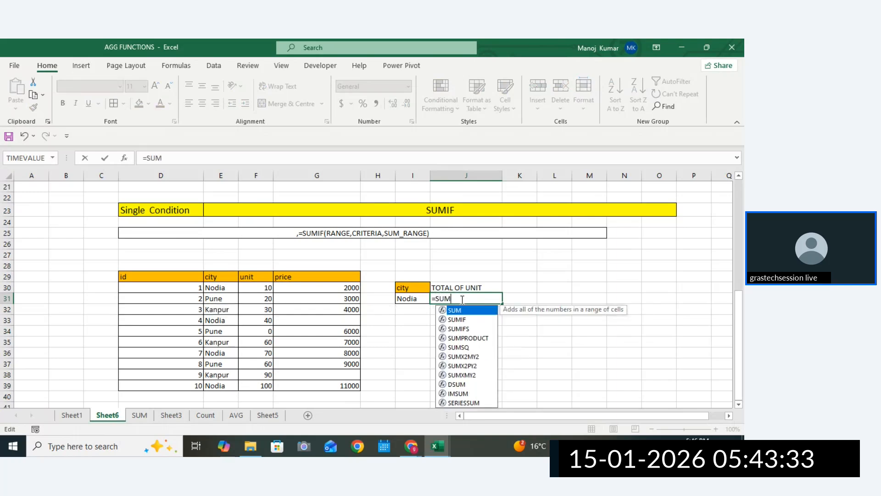
type("IF(")
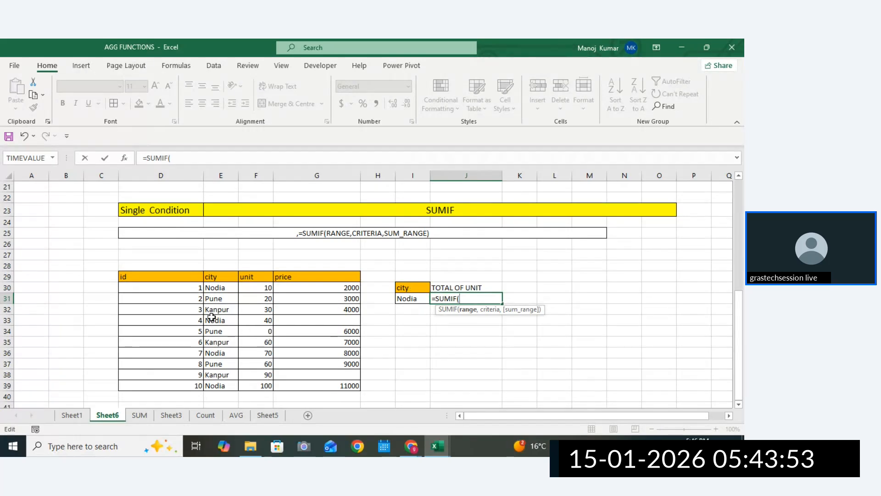
left_click_drag(213, 278, 229, 386)
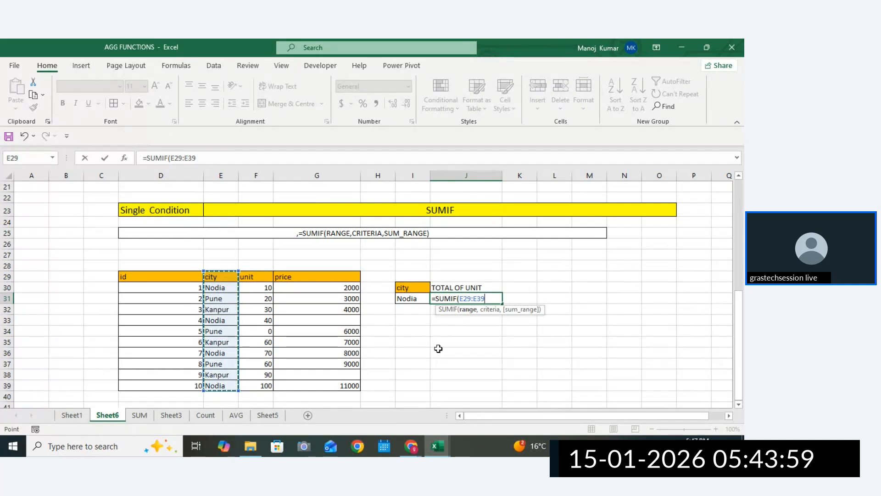
type(",")
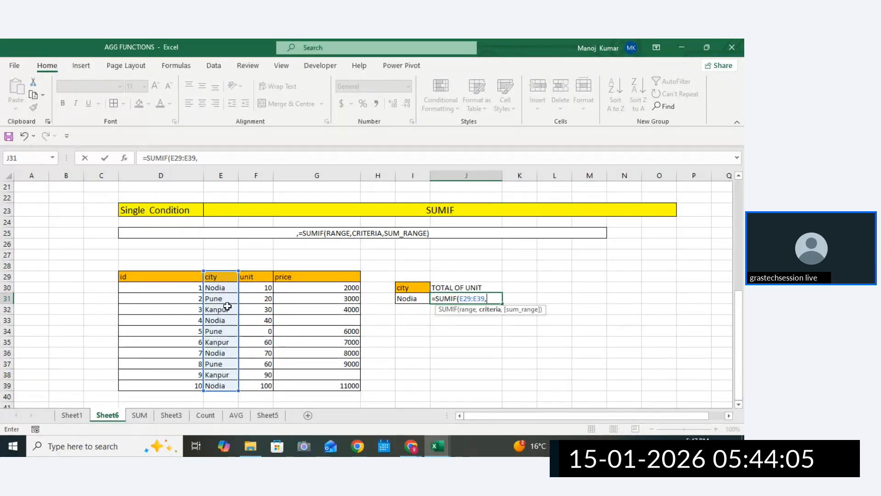
left_click(413, 299)
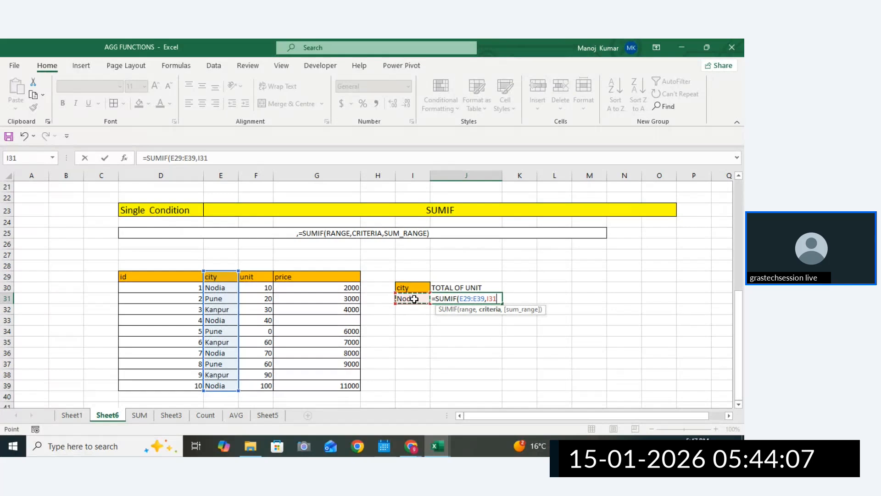
key("BackSpace")
key("BackSpace")
key("BackSpace")
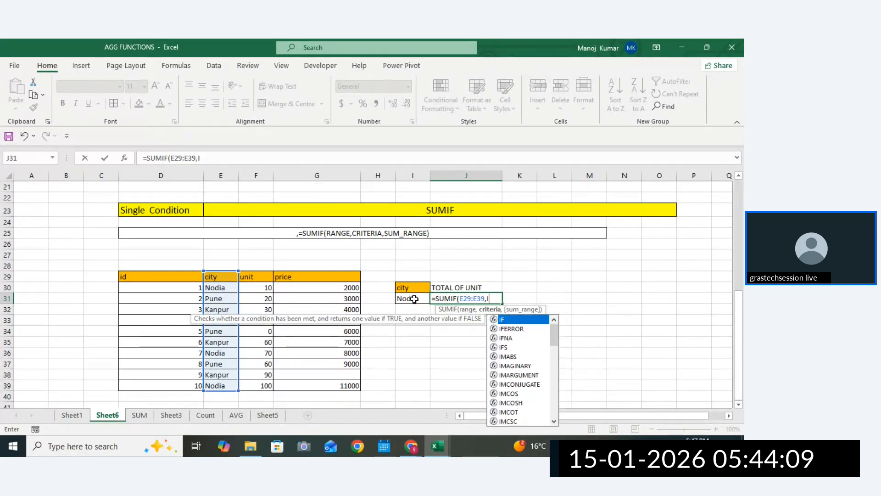
Complete the J31 SUMIF with the criterion "NOIDA" and the unit column F29:F39 as the sum range
type("\"NOIDA")
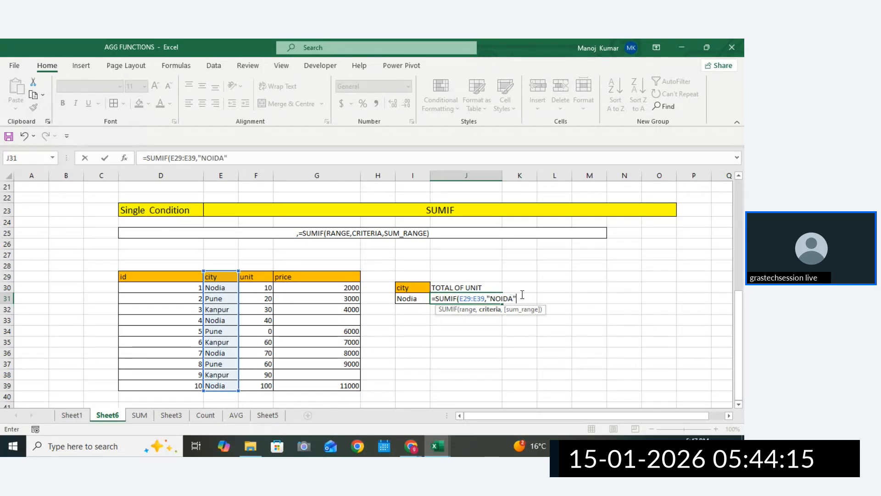
left_click_drag(487, 298, 527, 299)
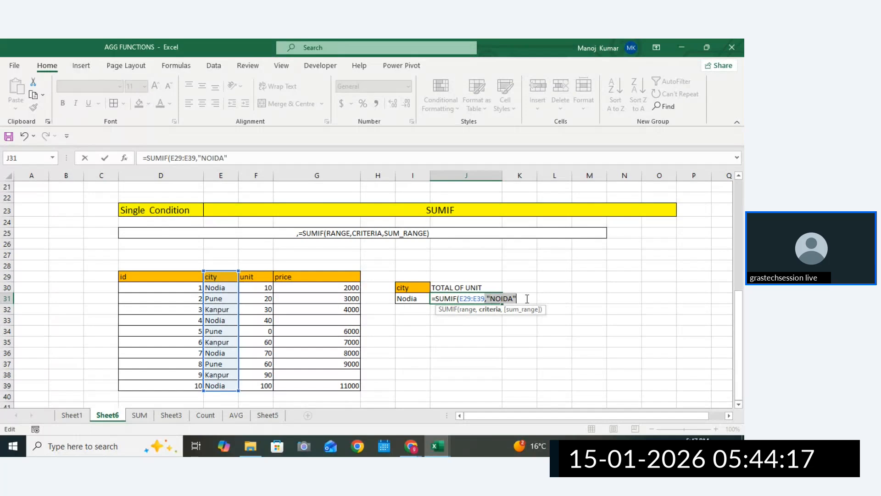
left_click(527, 299)
type(",")
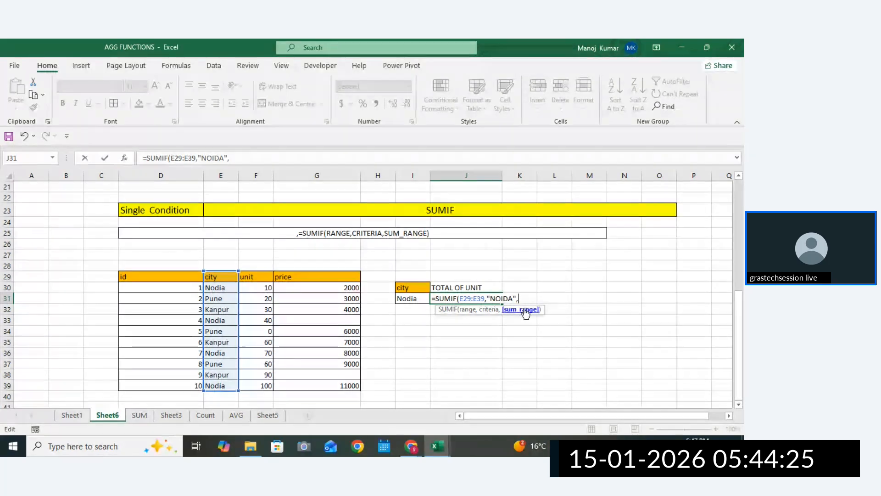
left_click(265, 279)
left_click_drag(266, 279, 265, 385)
key("Return")
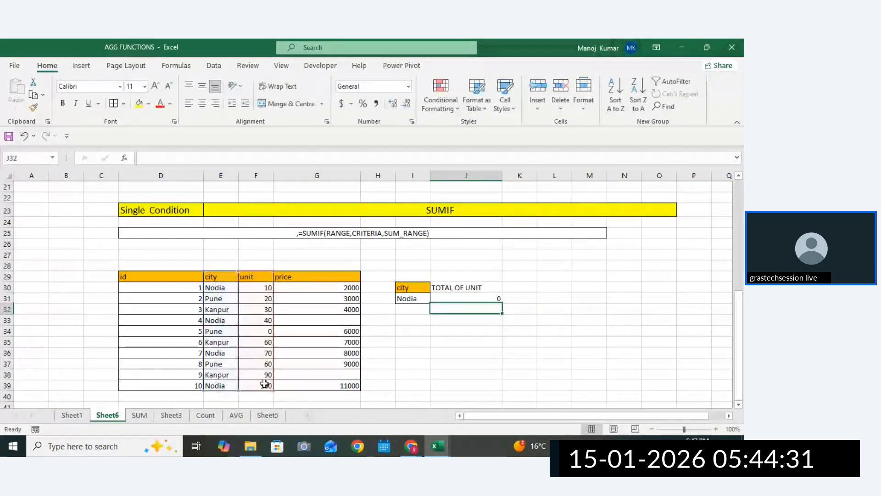
Compare the criterion in the J31 SUMIF formula with the spelling of the city entry in E30
left_click(464, 296)
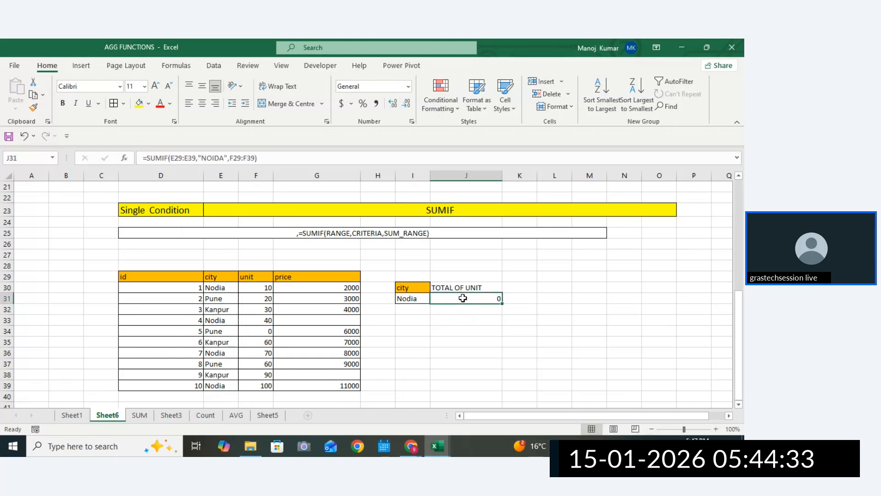
double_click(464, 296)
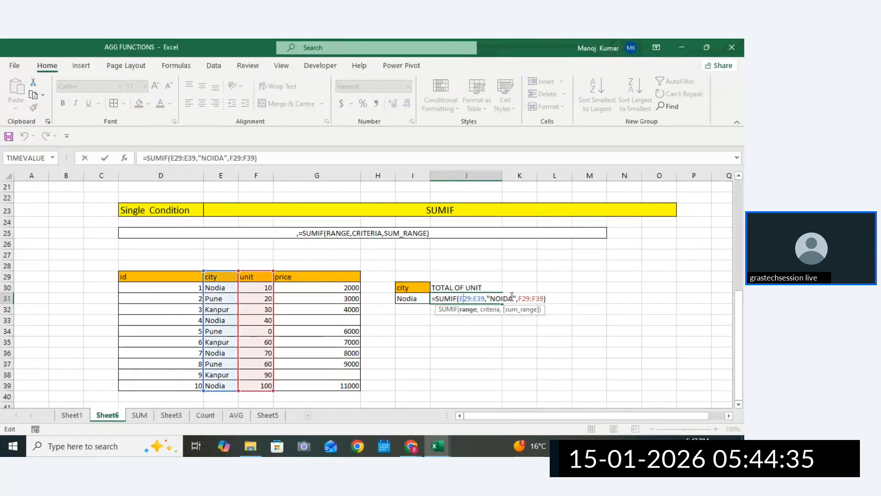
key("Return")
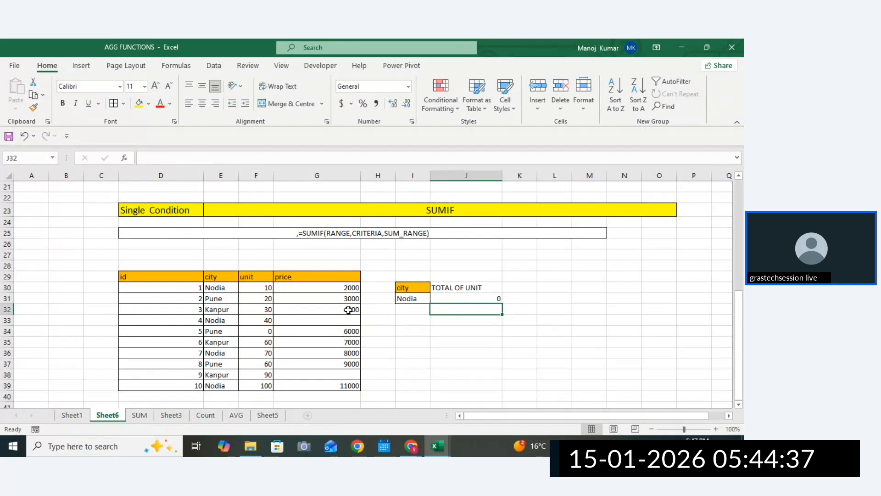
left_click(232, 286)
double_click(231, 286)
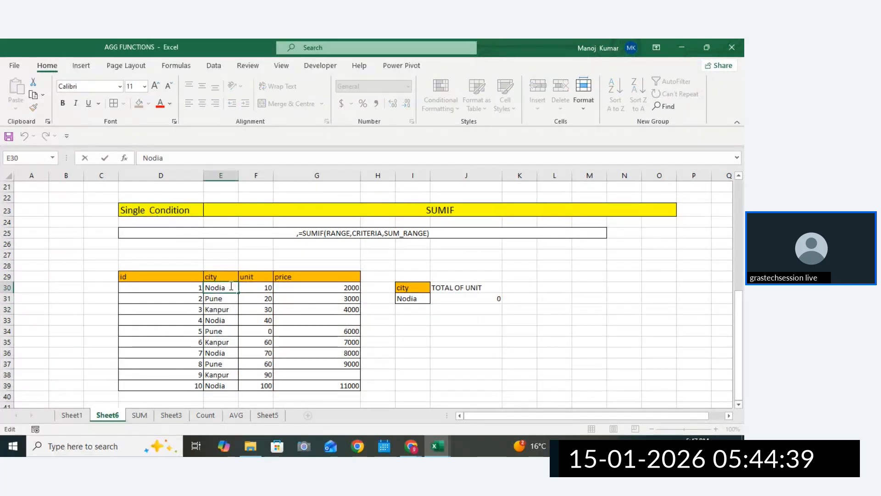
left_click_drag(232, 286, 207, 286)
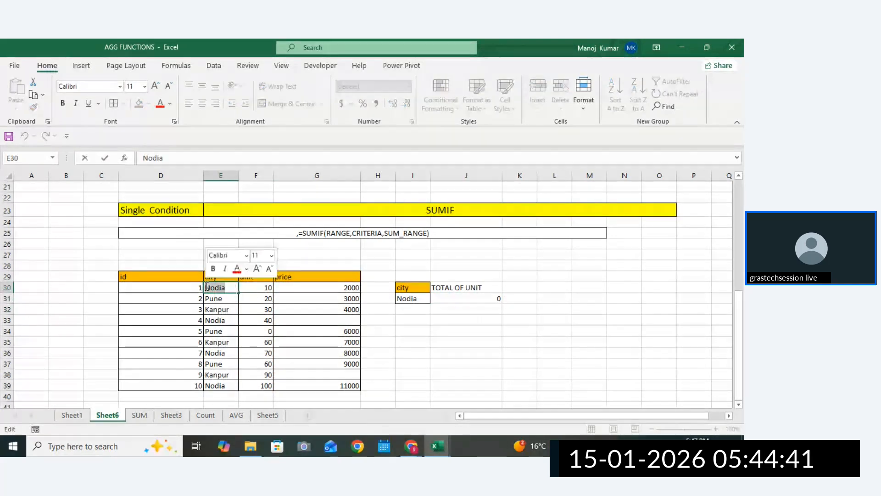
left_click(235, 289)
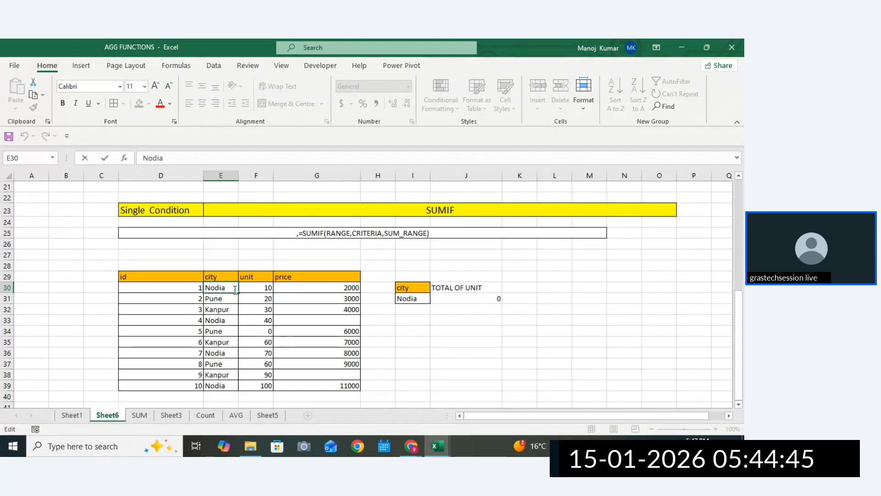
key("Return")
Change the criterion in the J31 SUMIF formula to "NODIA" to match the table's city spelling
double_click(474, 298)
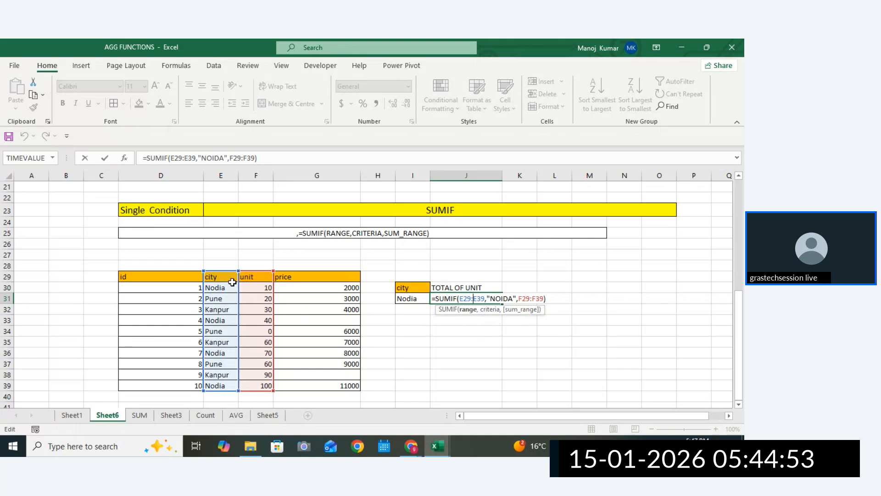
left_click(513, 298)
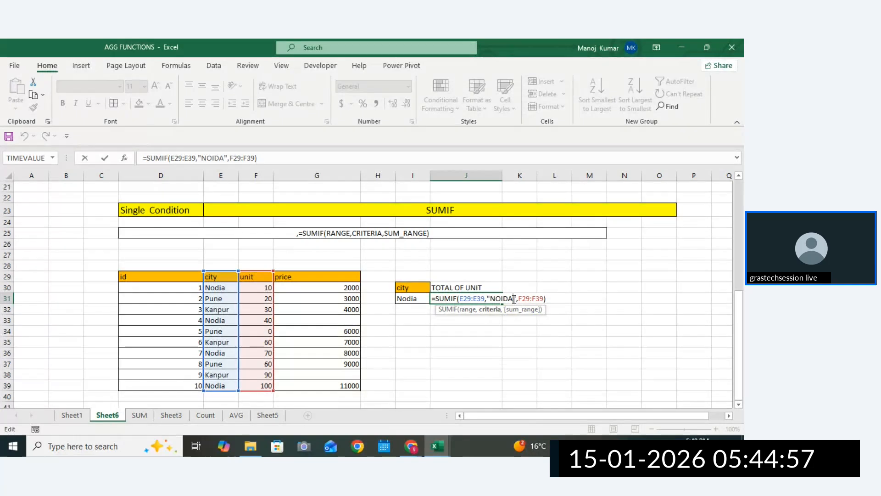
key("BackSpace")
key("BackSpace")
key("BackSpace")
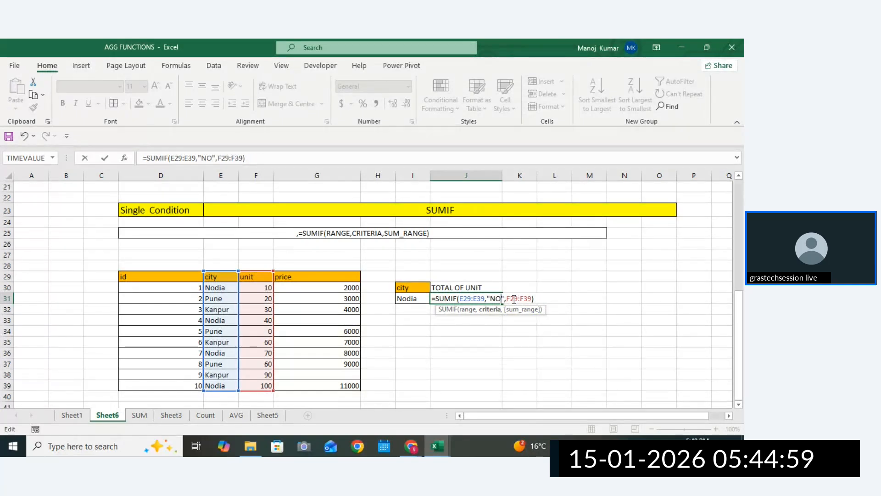
type("DIA")
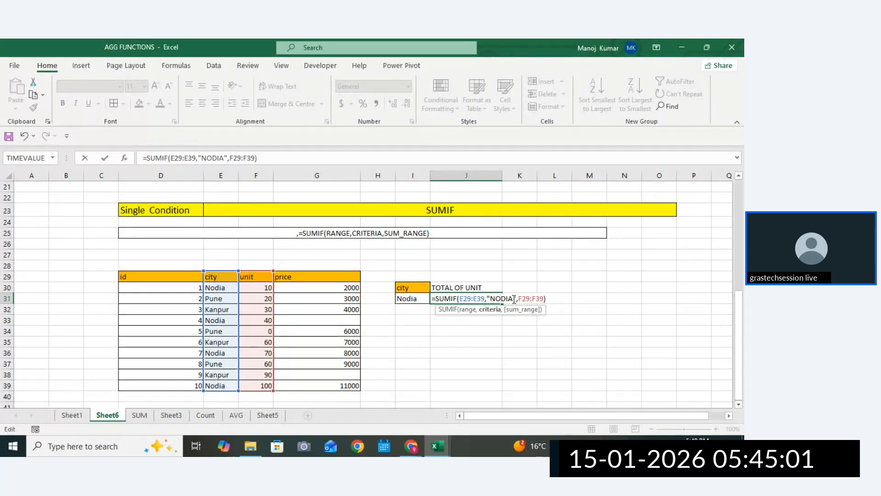
key("Return")
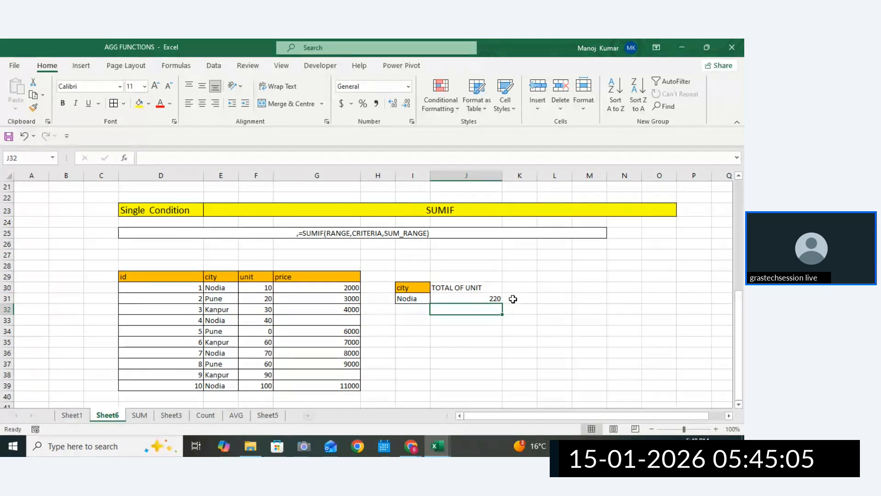
Copy J31's formula into L31 as text with a leading comma, and add borders to J30:J31
double_click(493, 298)
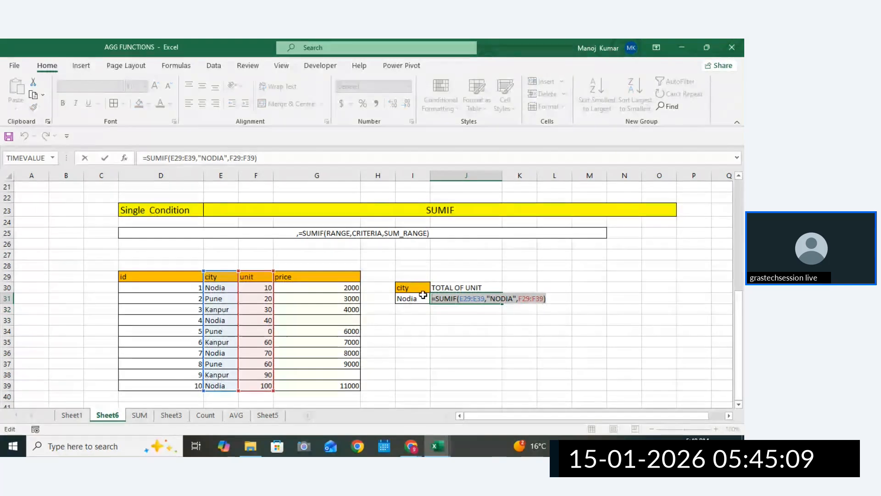
key("Return")
double_click(558, 297)
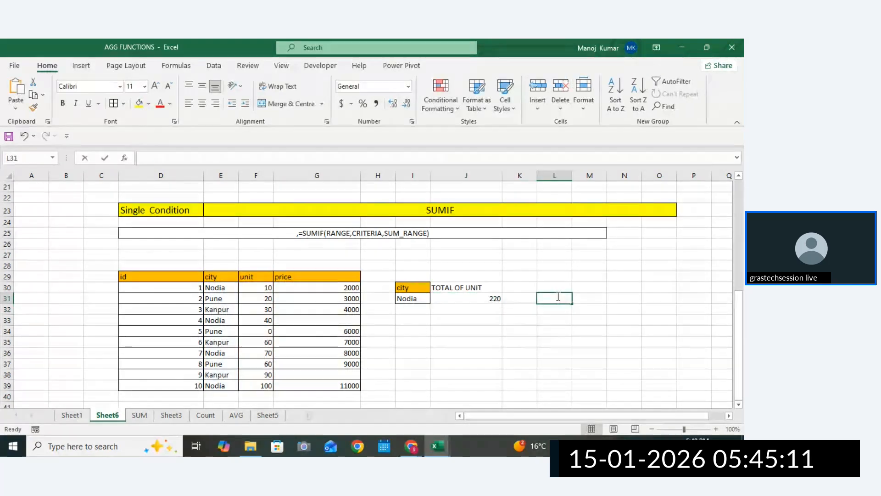
type(",")
key("ctrl+v")
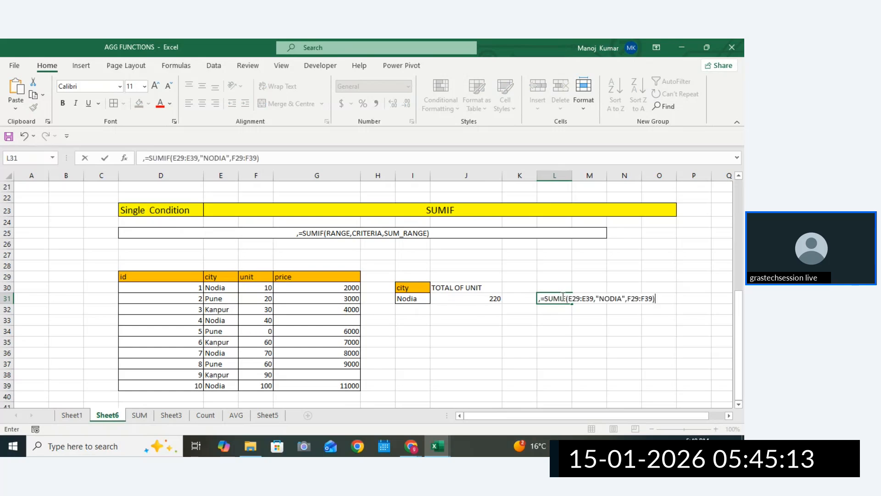
left_click_drag(480, 287, 475, 296)
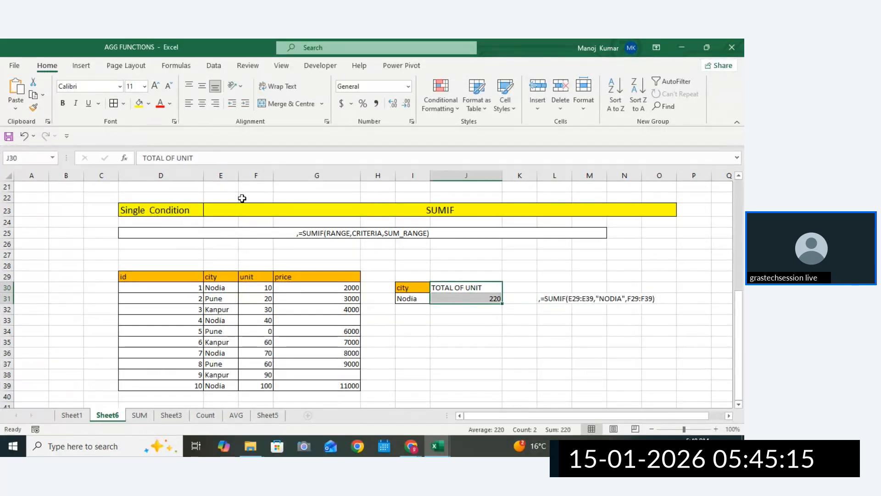
left_click(119, 106)
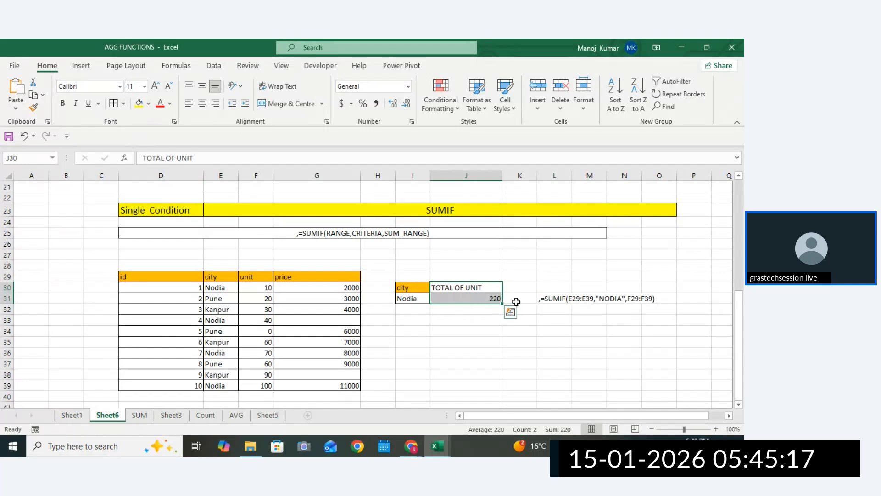
Cross-check the Nodia unit total in J34 with the formula =SUM(F30,F33,F36,F39)
left_click(451, 331)
type("=")
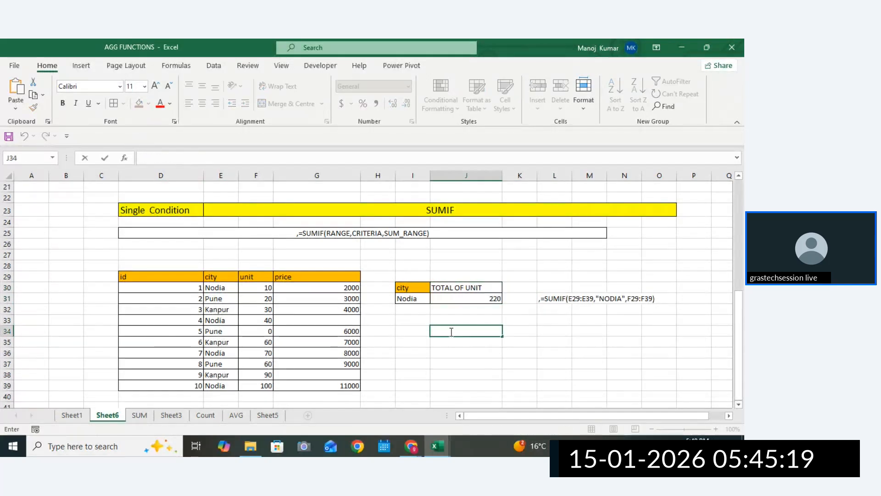
type("SUM(")
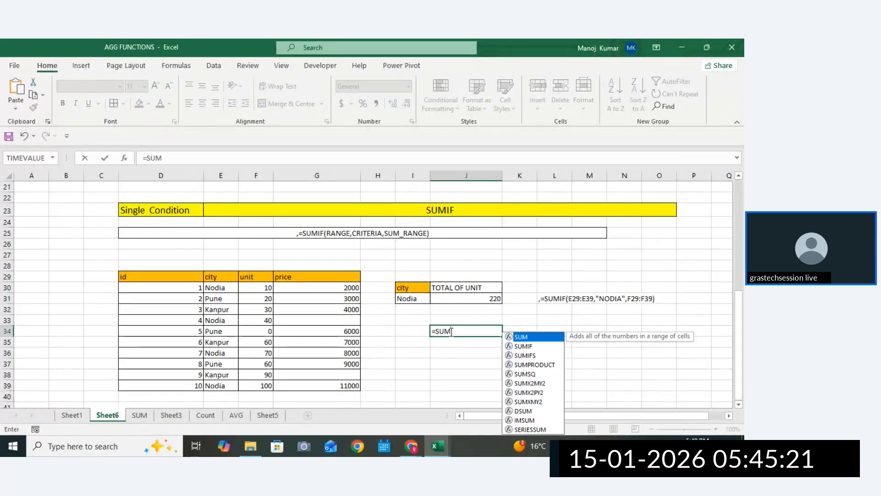
left_click(260, 285)
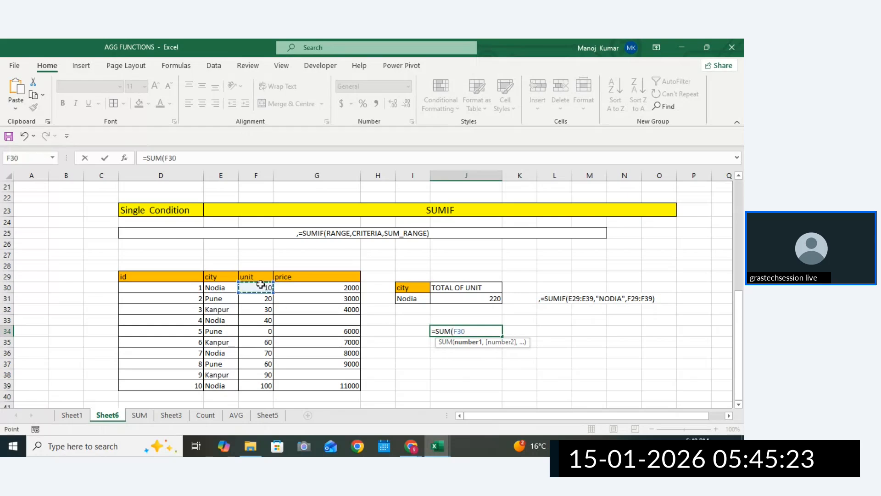
type(",")
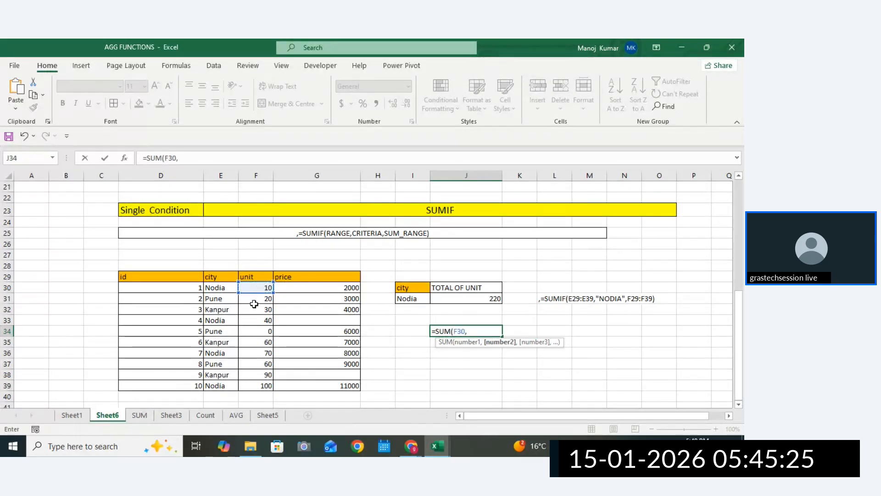
left_click(261, 321)
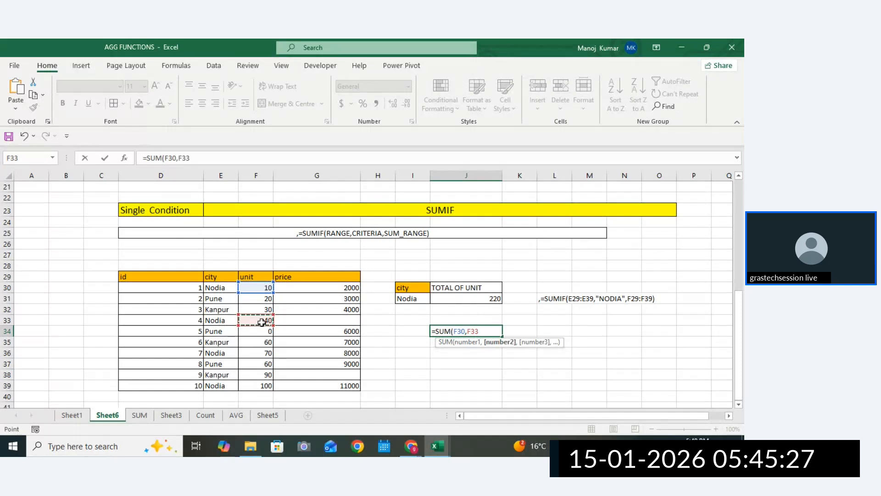
type(",")
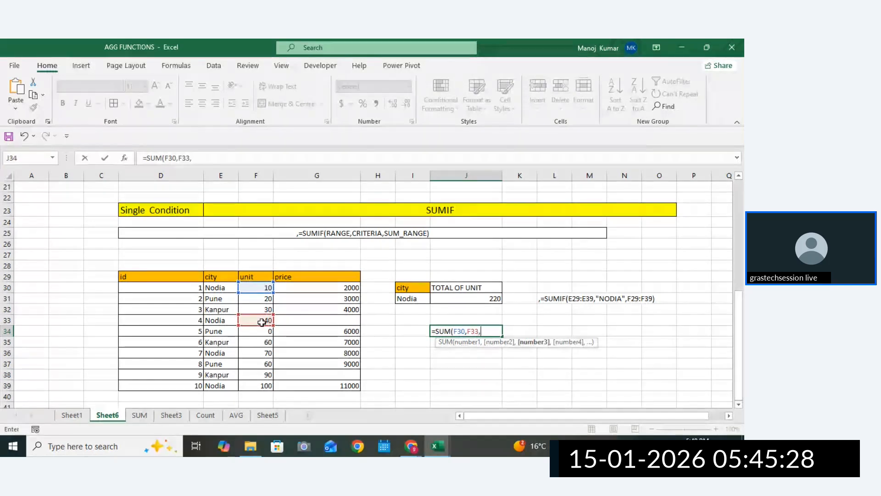
left_click(253, 354)
type(",")
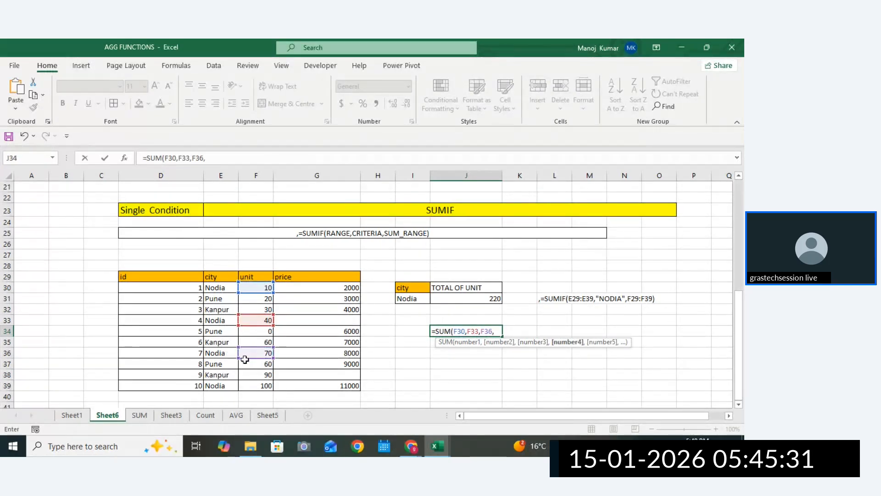
left_click(250, 385)
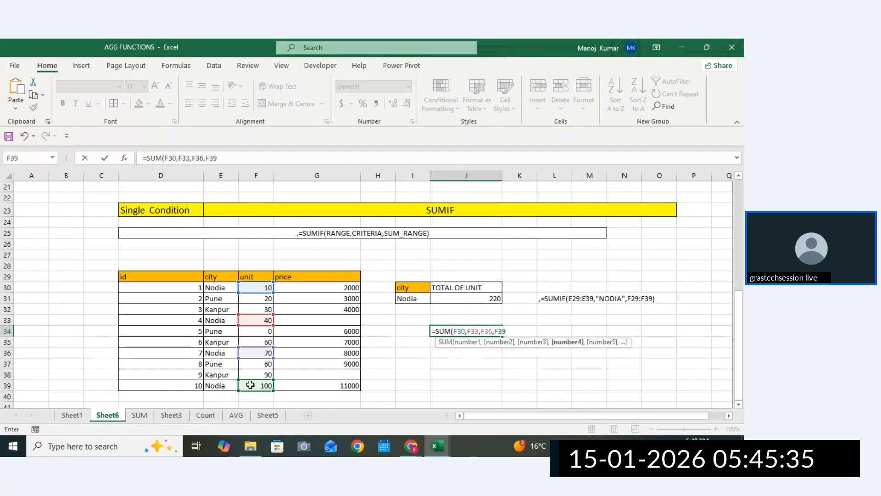
type(")")
key("Return")
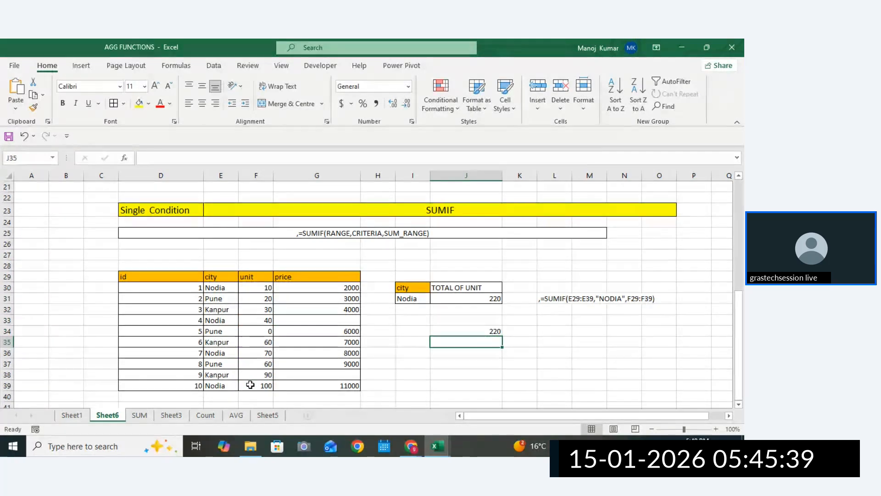
Review the range and criteria arguments of J31's SUMIF formula against the city entries in I31 and E30
double_click(471, 299)
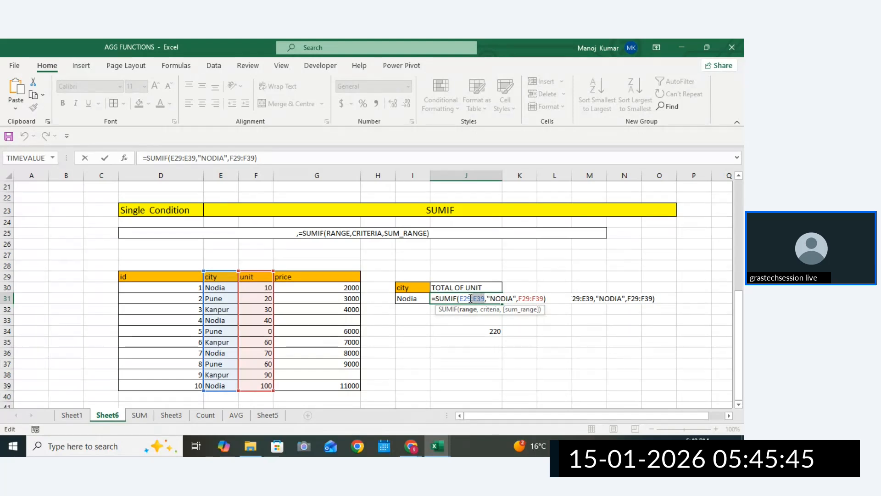
left_click_drag(470, 299, 463, 299)
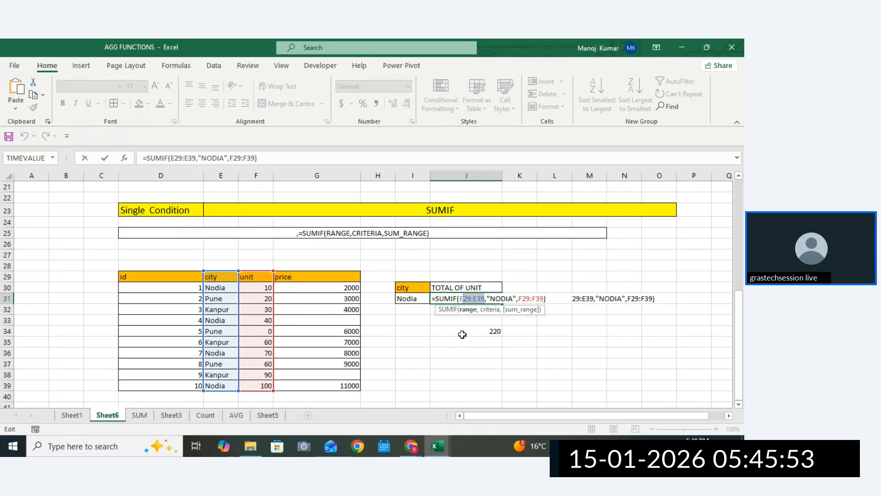
left_click_drag(487, 299, 517, 297)
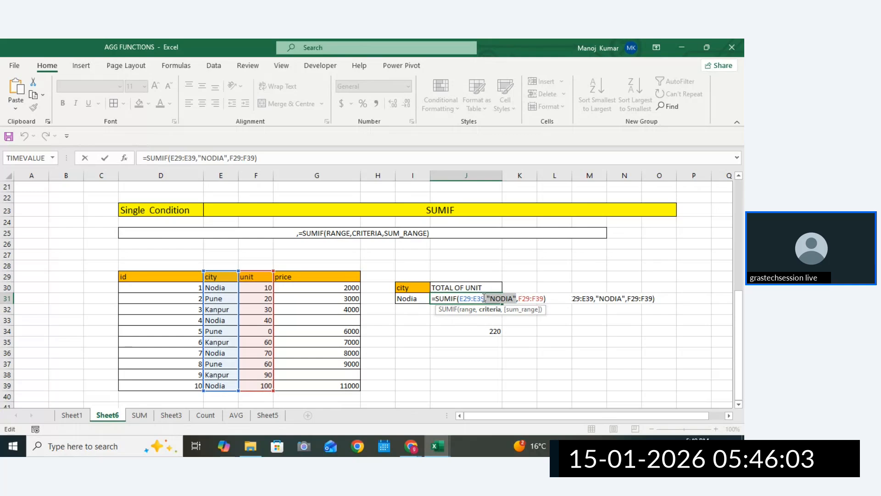
key("Return")
left_click(445, 299)
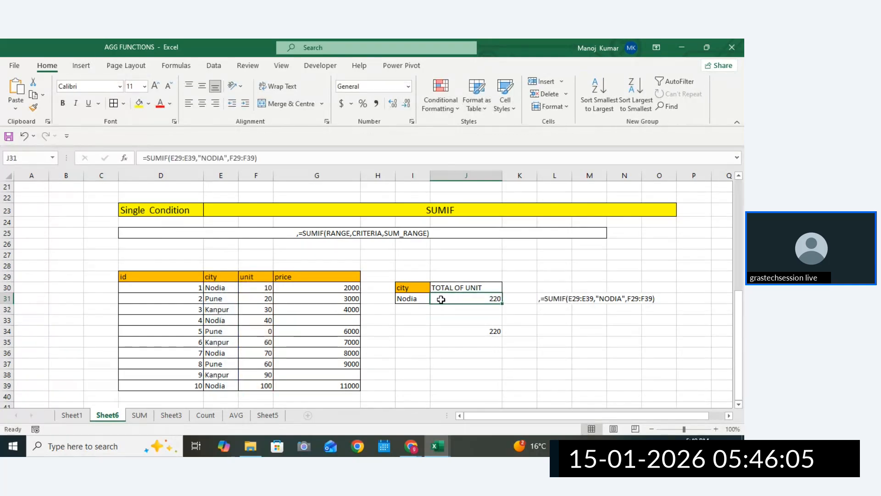
left_click(398, 300)
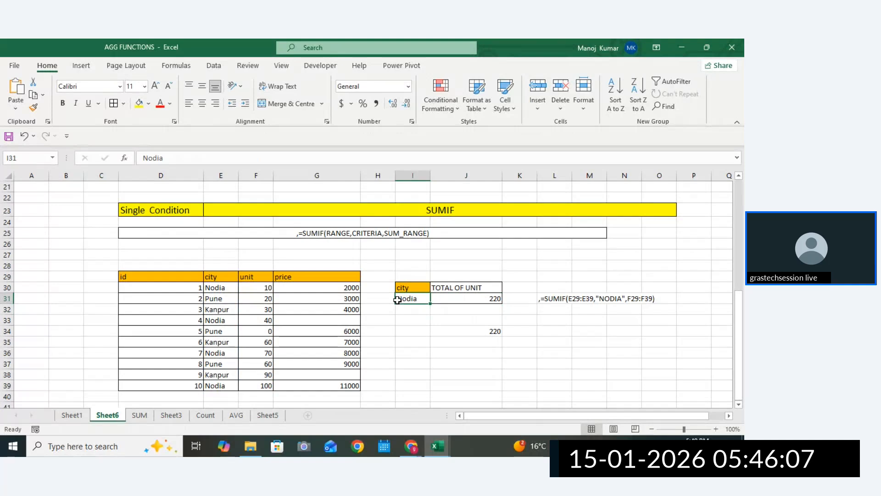
left_click(219, 289)
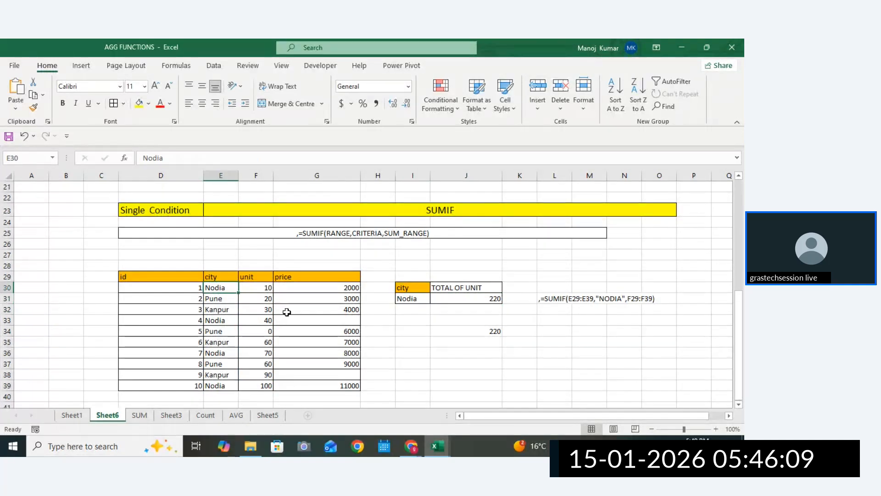
Clear the check formula from J34 and copy the city and total block I30:J31 to I34:J35
left_click(460, 327)
key("Delete")
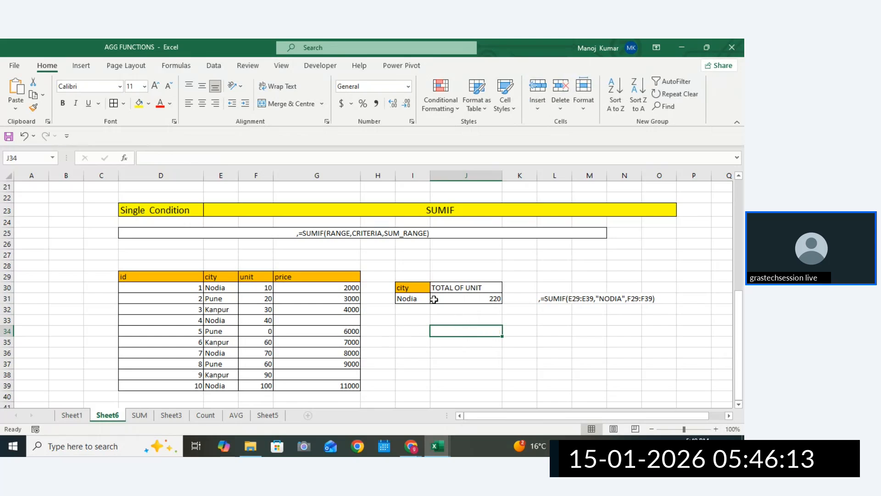
left_click_drag(413, 285, 472, 298)
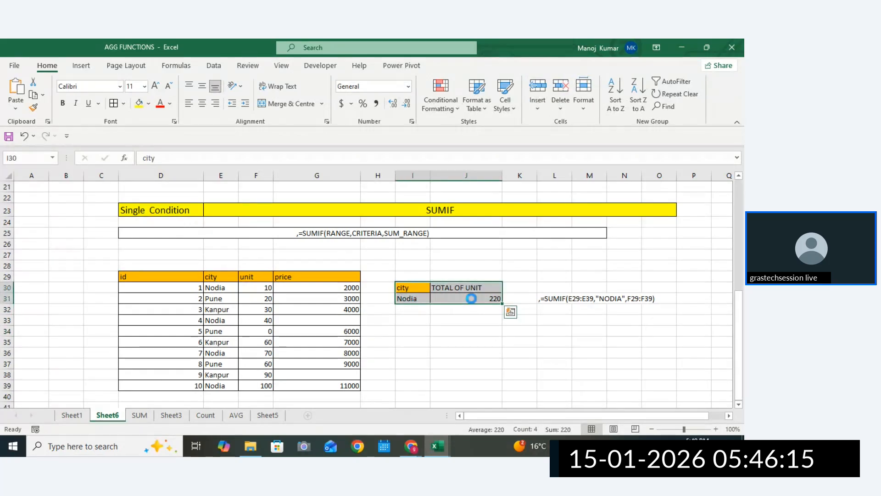
key("ctrl+c")
left_click(409, 332)
key("ctrl+v")
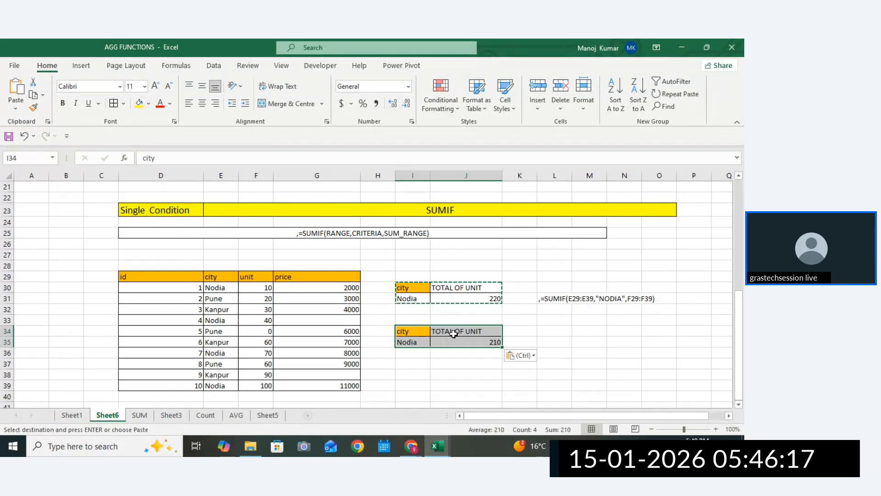
Replace the typed "NODIA" criterion in J35's SUMIF formula with a reference to cell I35
left_click(457, 340)
double_click(457, 339)
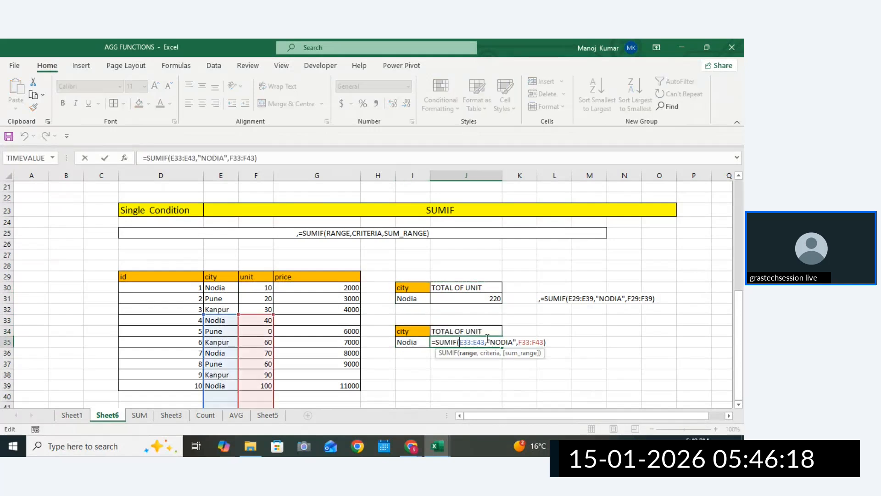
left_click(514, 342)
key("BackSpace")
key("BackSpace")
key("BackSpace")
key("BackSpace")
key("BackSpace")
key("BackSpace")
key("BackSpace")
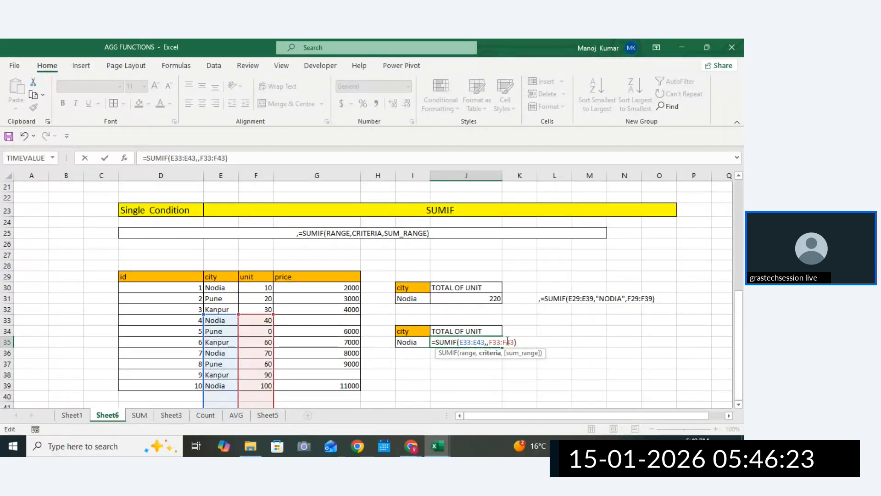
left_click(416, 342)
key("Return")
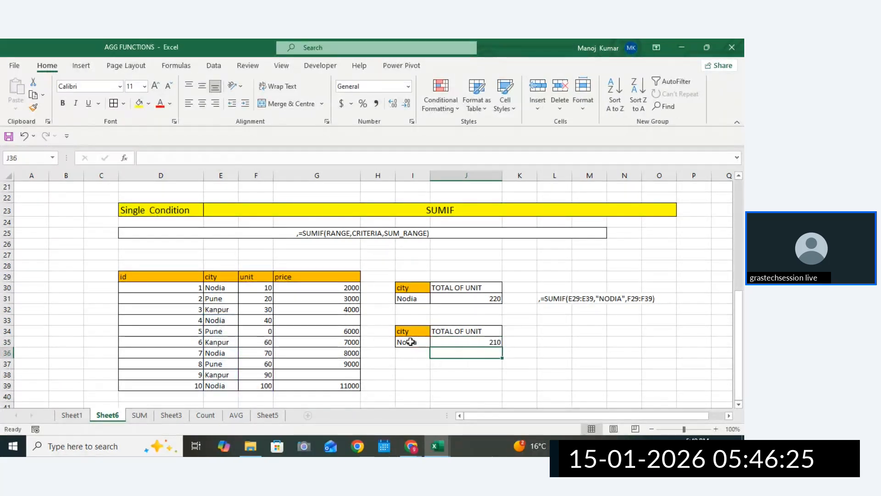
Copy the city and total block I34:J35 to I37:J38
left_click_drag(412, 334, 455, 342)
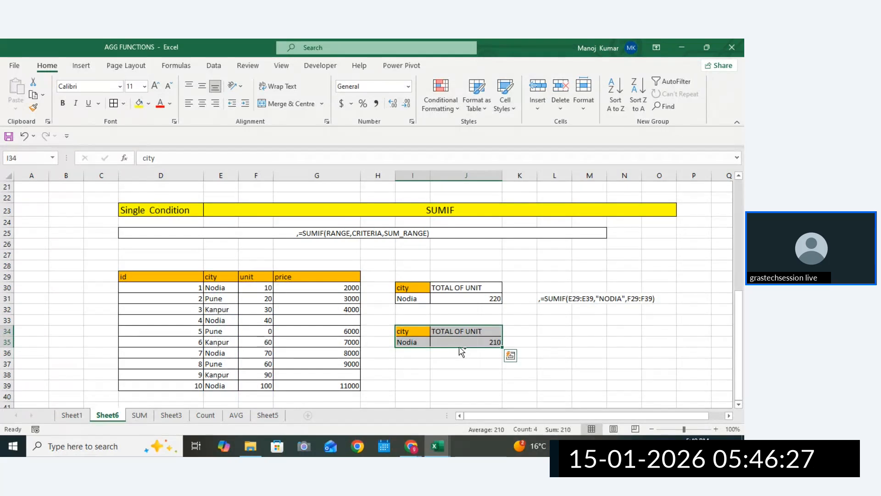
key("ctrl+c")
left_click(415, 366)
key("ctrl+v")
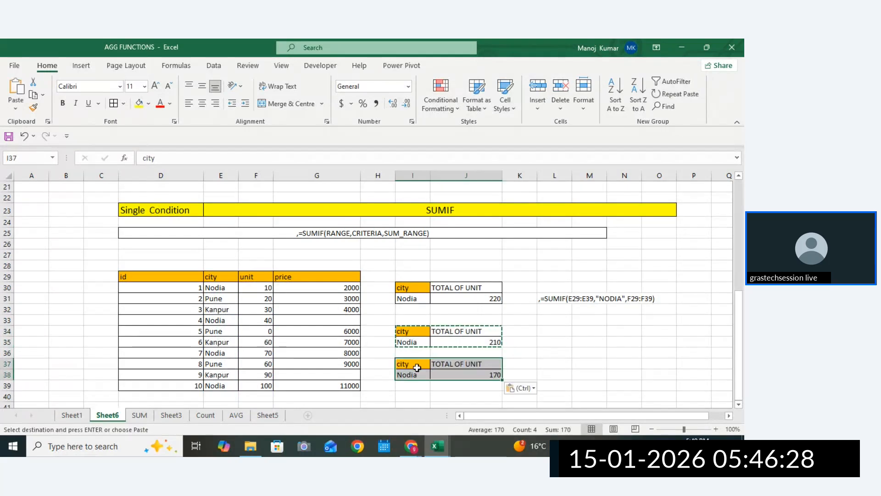
Change the criterion in J38's SUMIF formula to reference the table's Nodia entry in E36
left_click(480, 375)
double_click(492, 374)
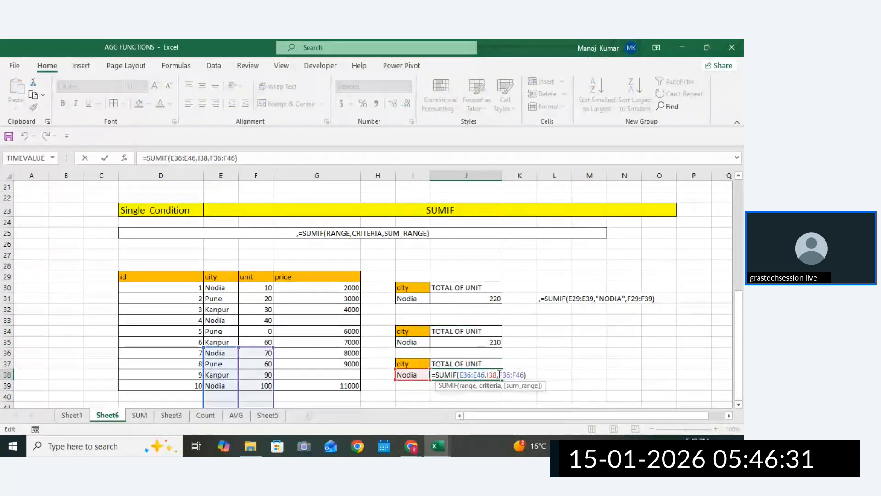
key("BackSpace")
key("BackSpace")
key("BackSpace")
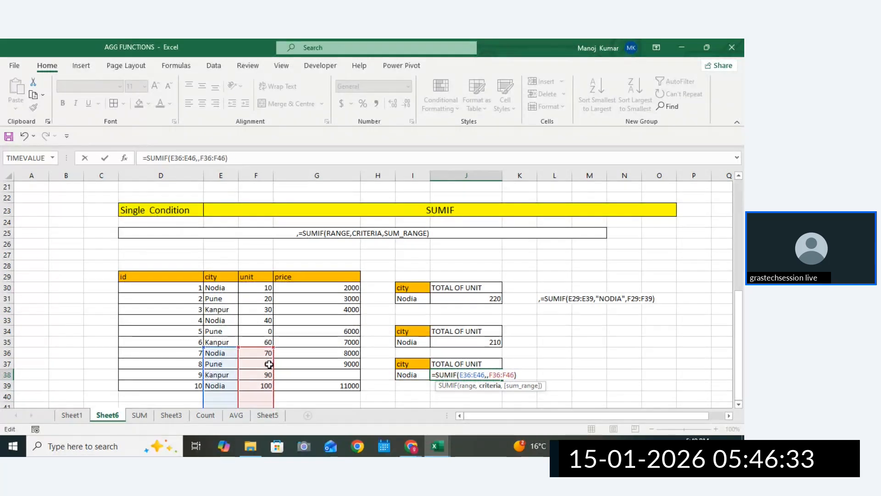
left_click(216, 353)
key("Return")
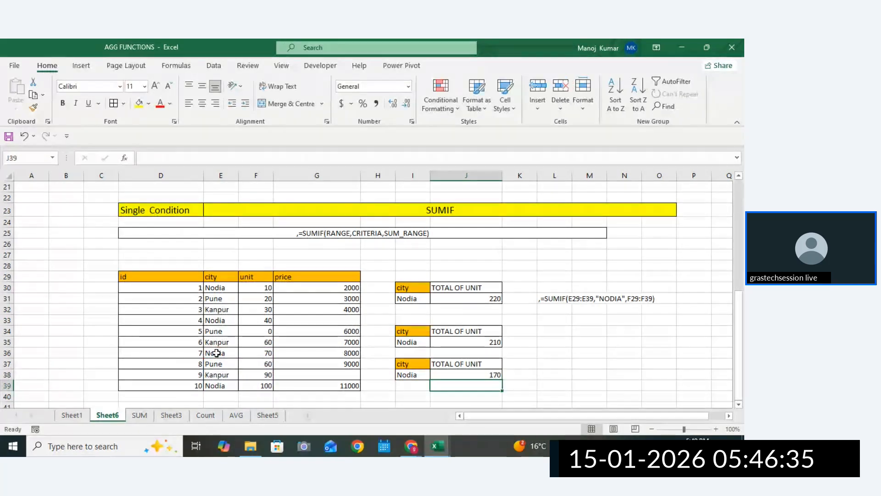
Examine which table rows the ranges in the copied SUMIF formulas in J38 and J35 cover
double_click(443, 375)
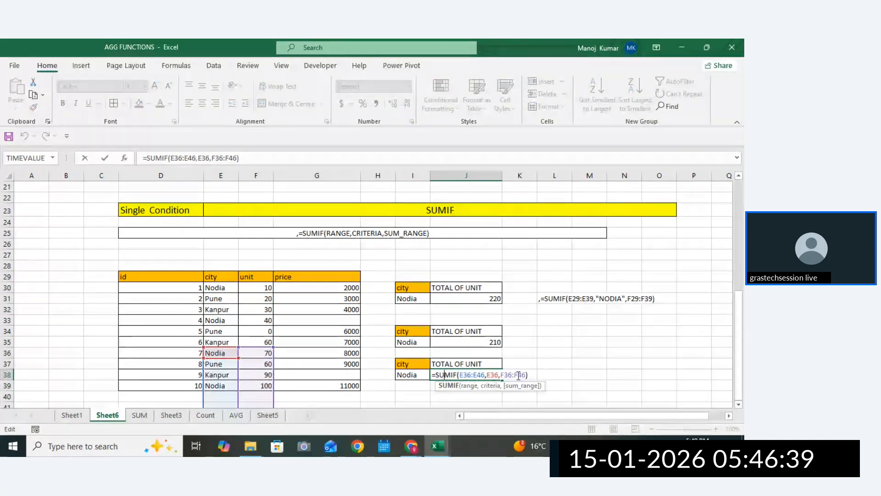
key("Return")
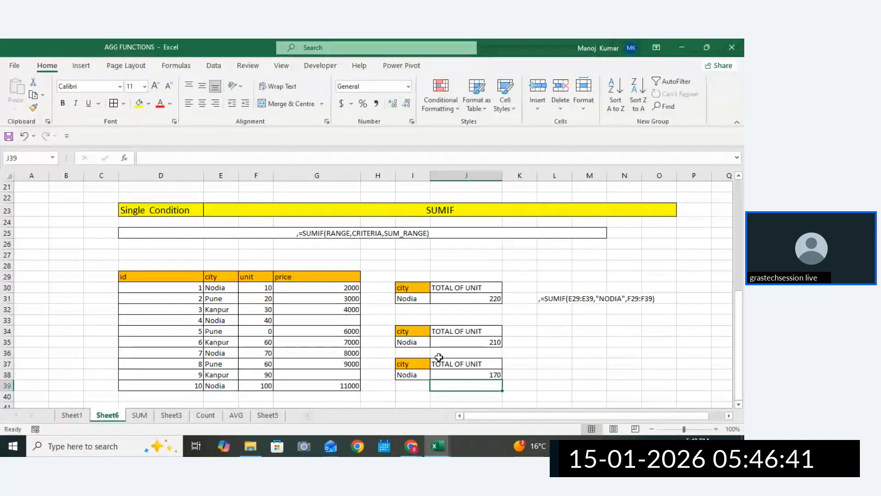
left_click_drag(220, 287, 224, 375)
double_click(451, 375)
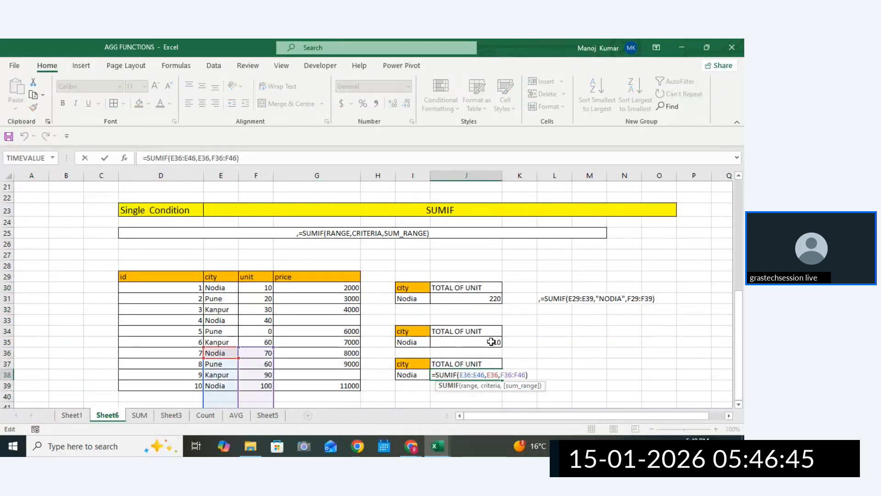
key("Return")
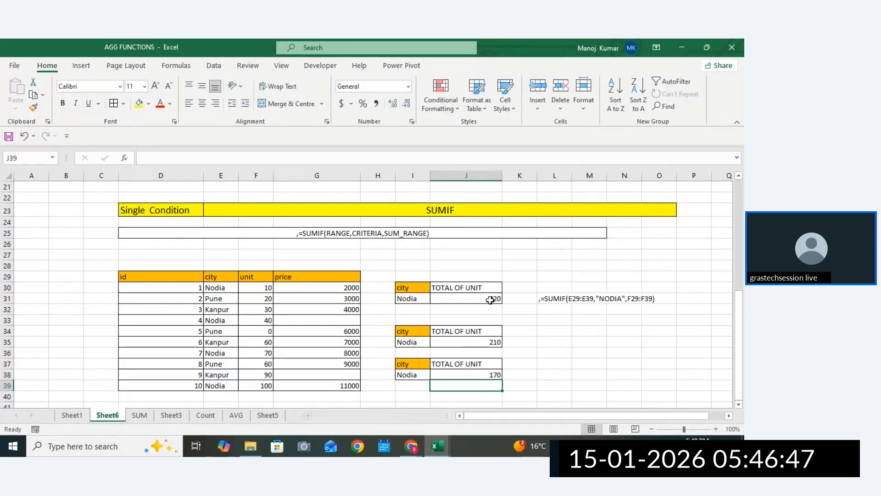
left_click_drag(184, 310, 293, 374)
double_click(459, 341)
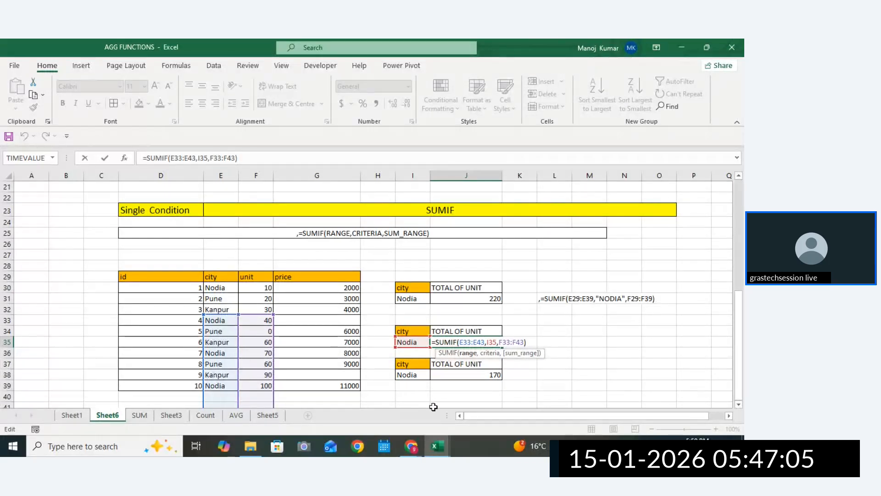
key("Return")
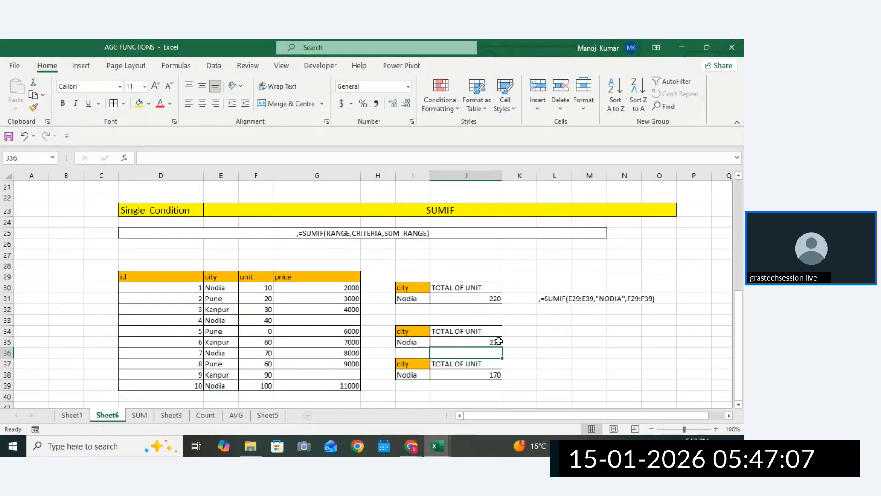
Change J35's SUMIF ranges to start at the table's first data row, using E30:E43 and F30:F43
double_click(486, 342)
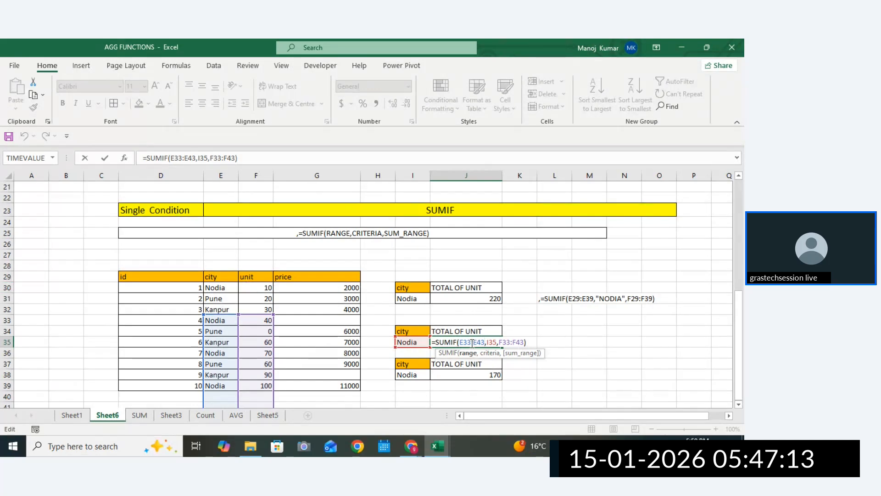
key("BackSpace")
type("0")
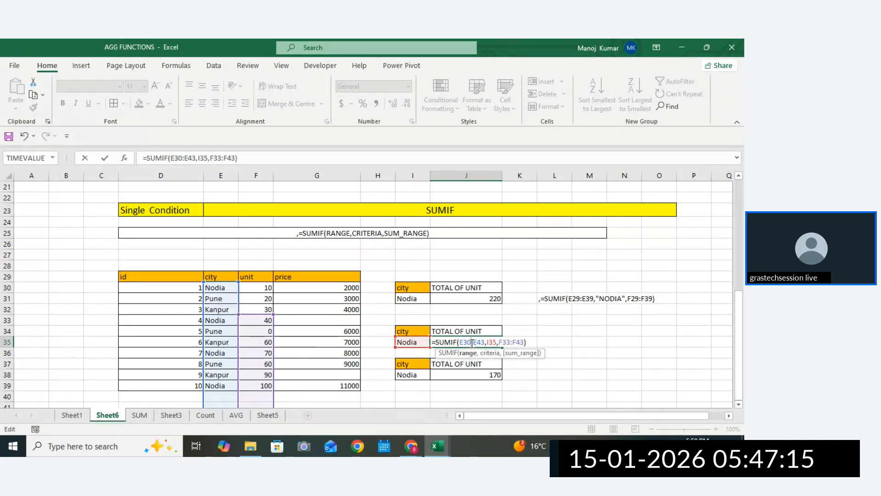
left_click(510, 344)
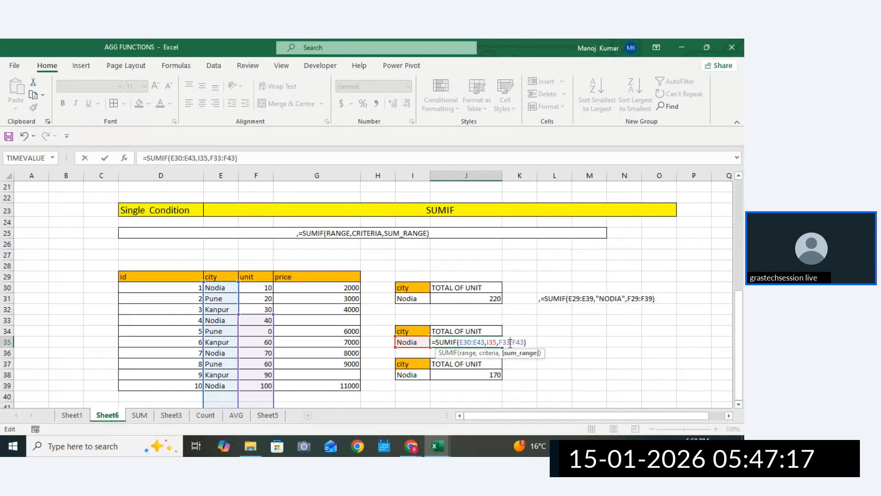
key("BackSpace")
type("0")
key("Return")
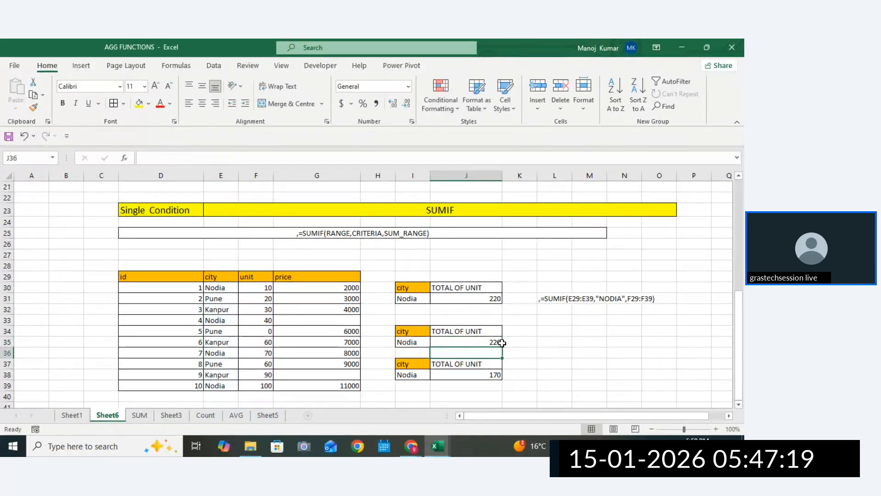
Change J38's SUMIF ranges to start at the first data row, using E30:E46 and F30:F46
double_click(491, 373)
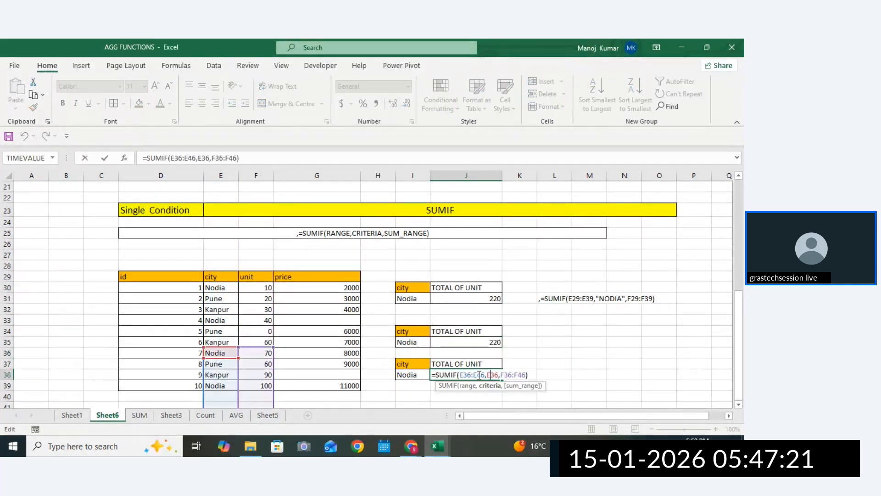
left_click(470, 375)
key("BackSpace")
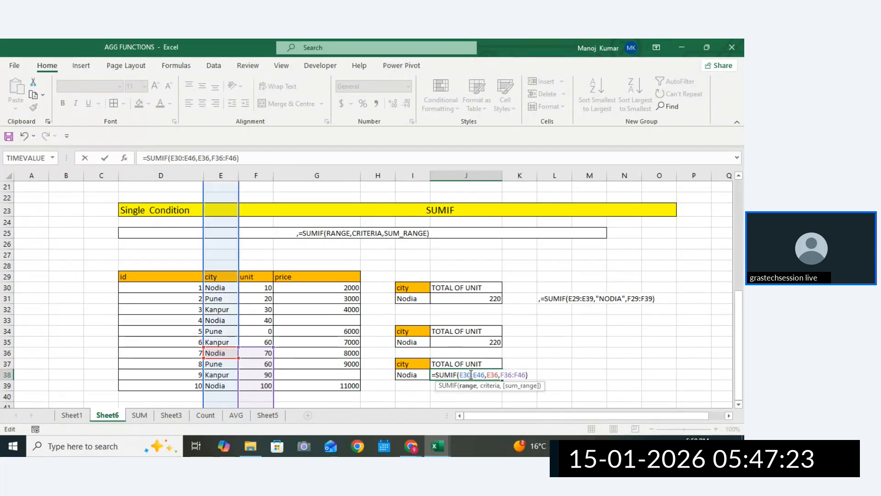
type("0")
left_click(513, 374)
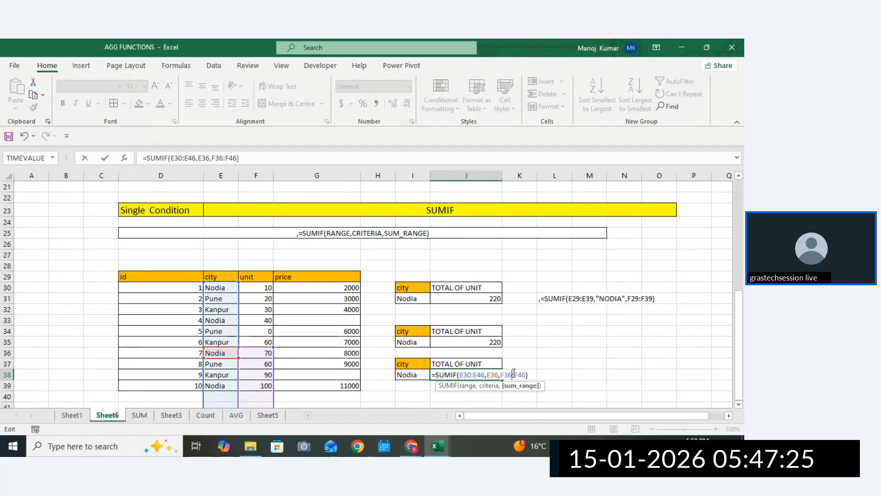
key("BackSpace")
type("0")
key("Return")
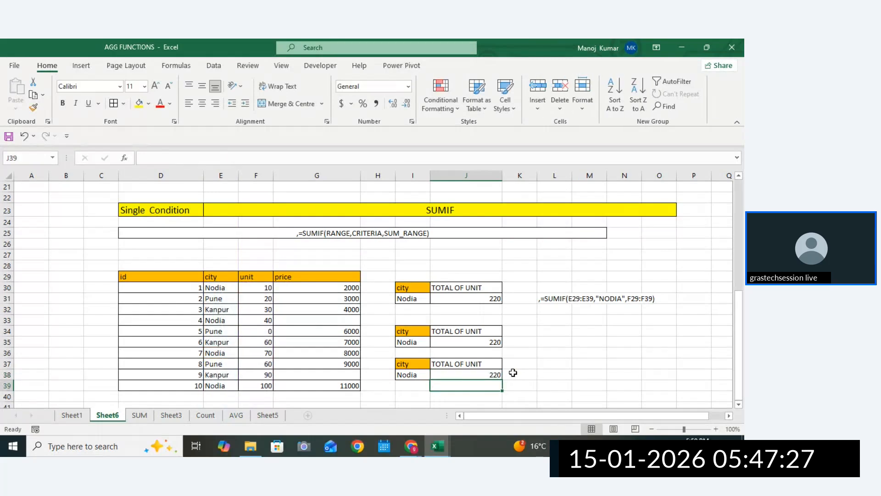
Compare how the criterion is supplied in the SUMIF formulas in J38, J35 and J31
double_click(494, 374)
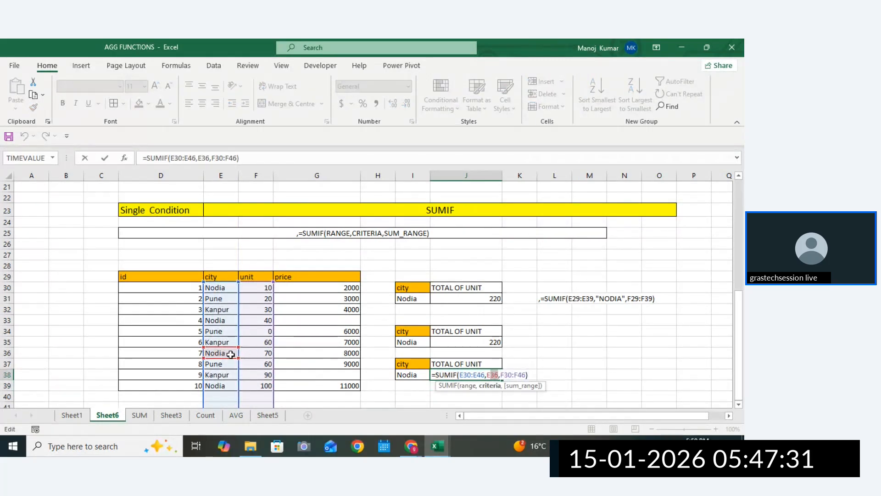
key("Return")
left_click(449, 343)
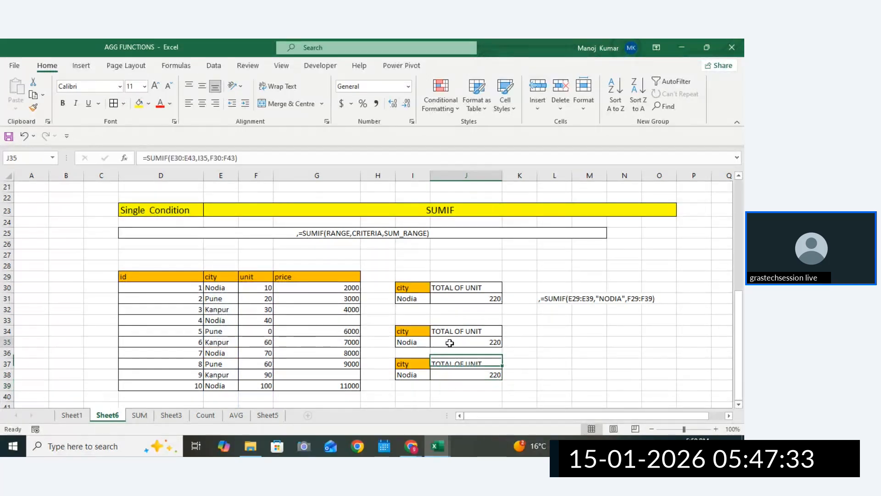
double_click(450, 342)
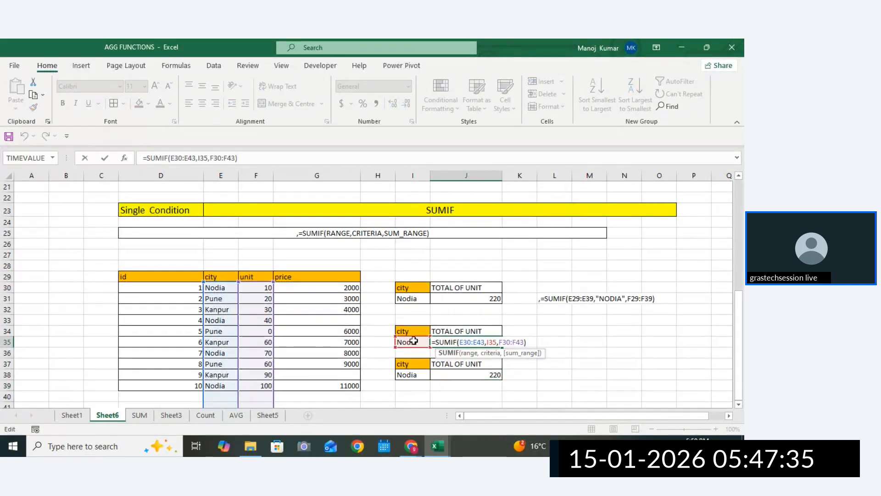
key("Escape")
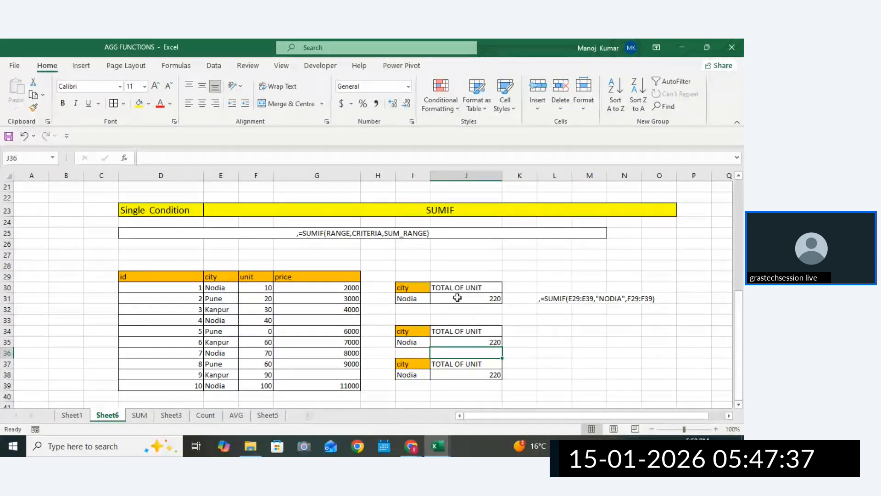
double_click(457, 297)
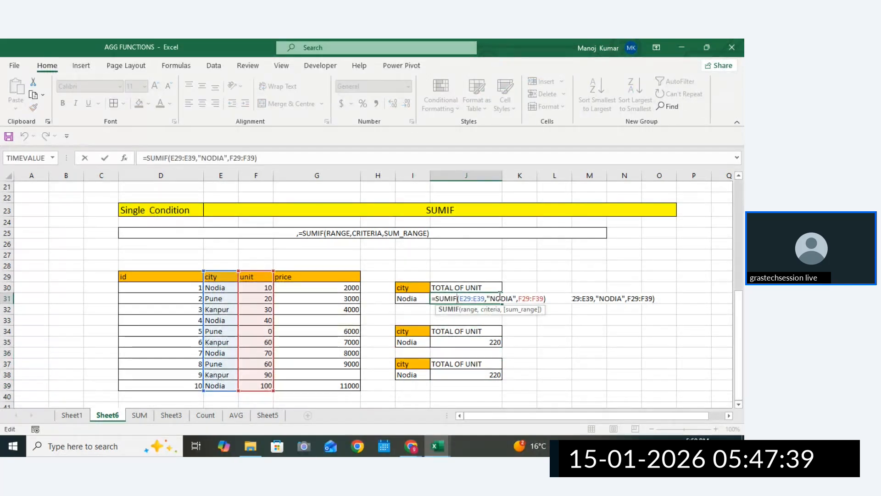
key("Escape")
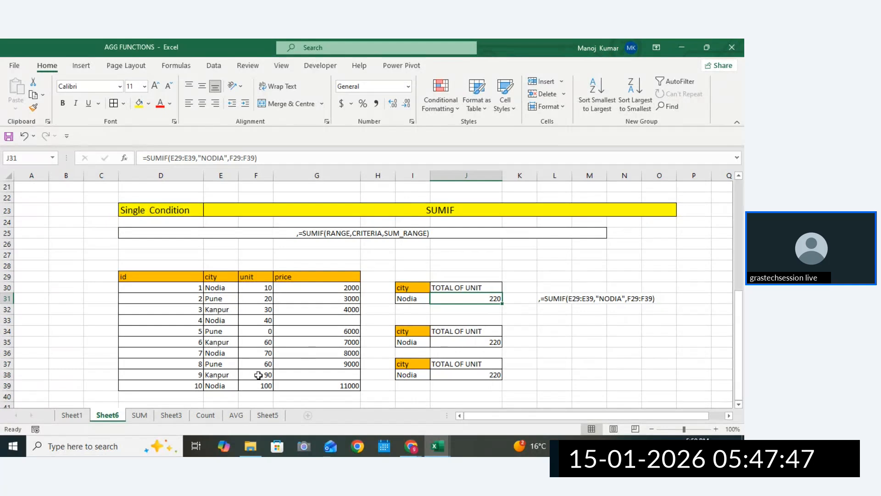
double_click(451, 344)
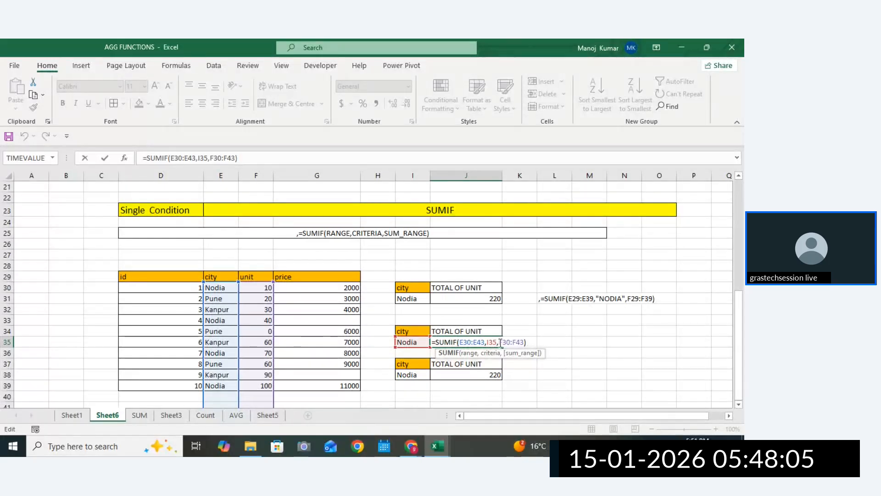
key("Return")
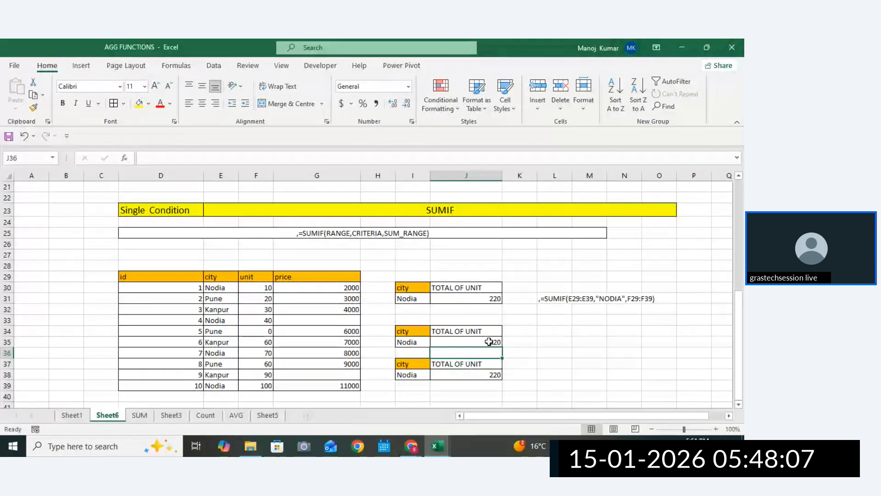
Examine the criteria range and sum range arguments of J31's SUMIF formula against the city and unit columns
double_click(491, 298)
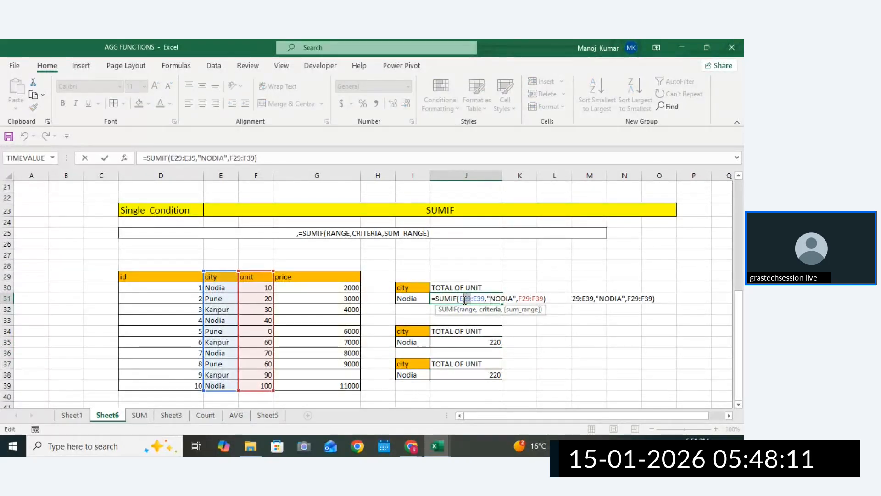
left_click_drag(463, 299, 472, 299)
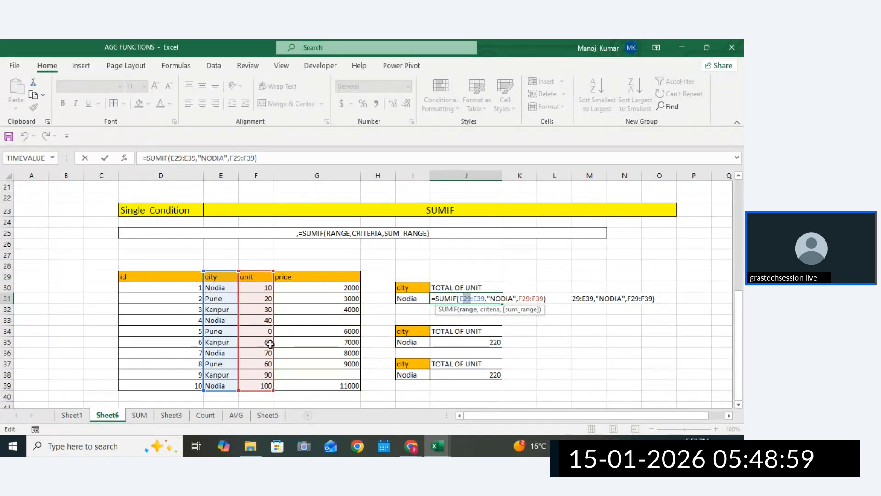
left_click(490, 300)
left_click_drag(490, 299, 459, 300)
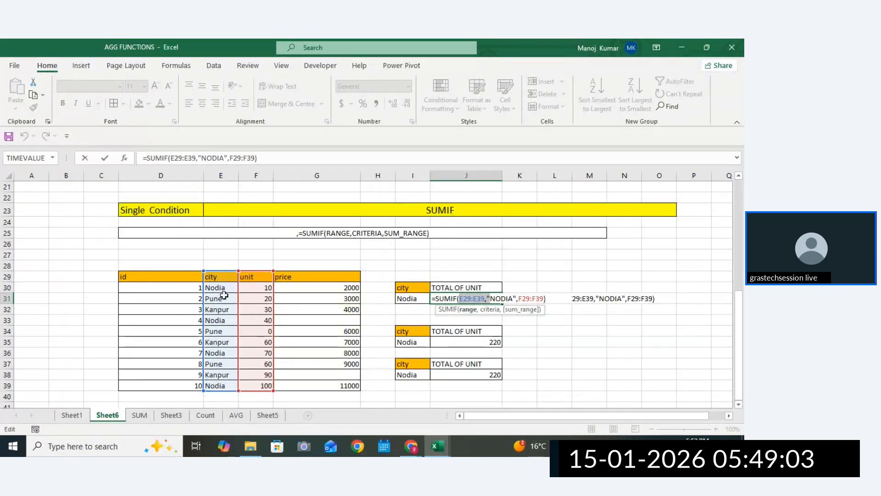
left_click_drag(485, 300, 464, 299)
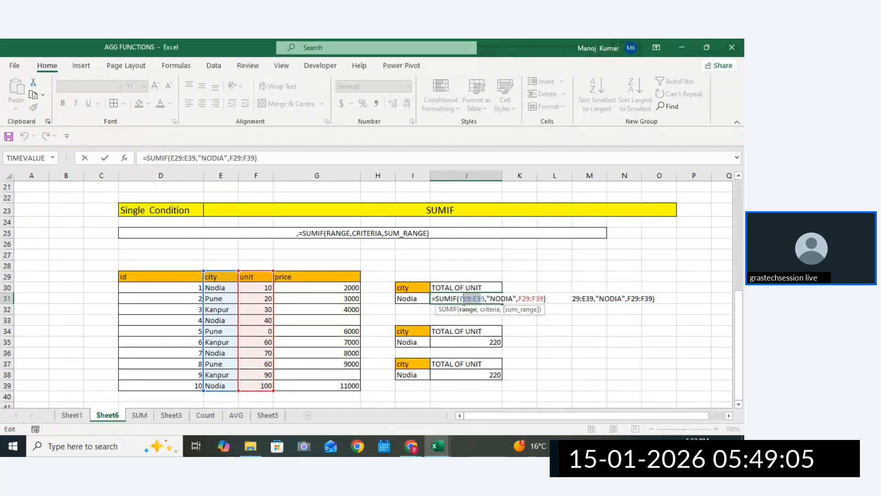
left_click_drag(519, 300, 543, 299)
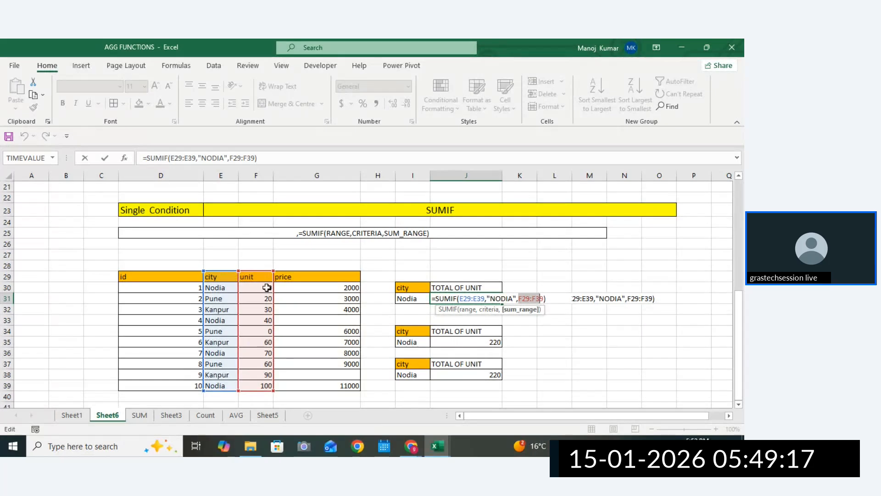
Change the sum range in J31's SUMIF formula to F30:F39, leaving out the unit header
left_click(530, 298)
key("BackSpace")
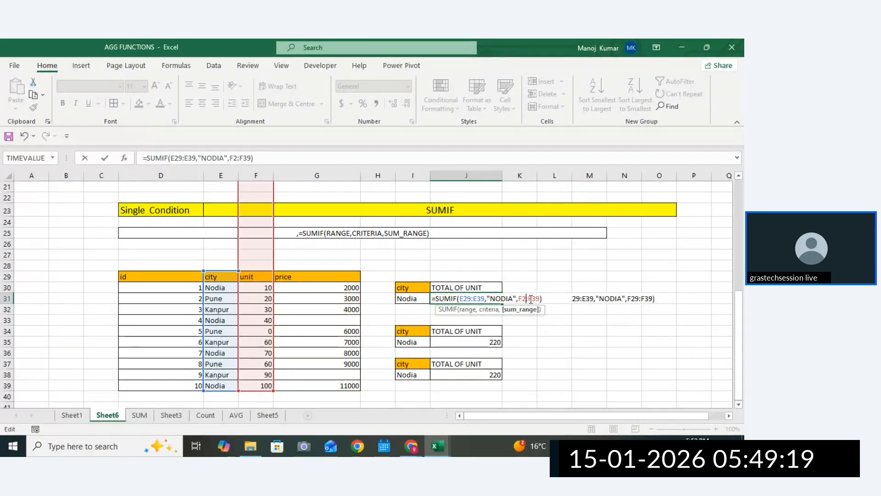
key("BackSpace")
type("3-")
key("BackSpace")
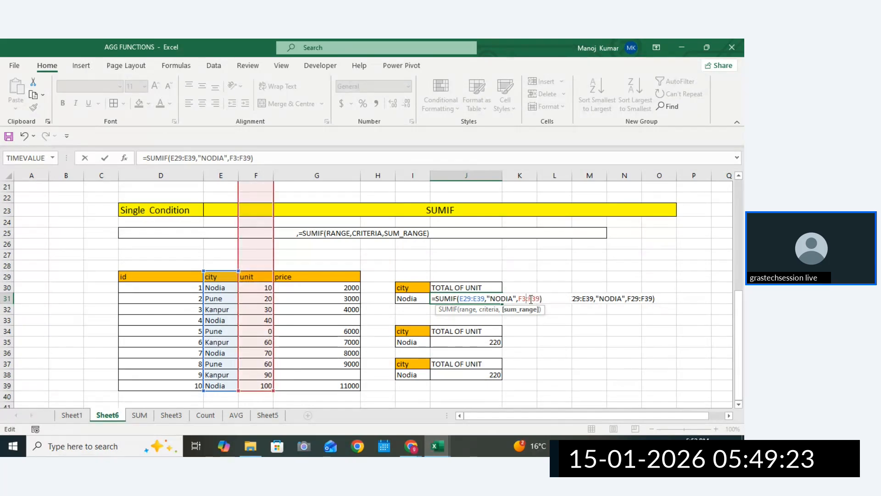
type("0")
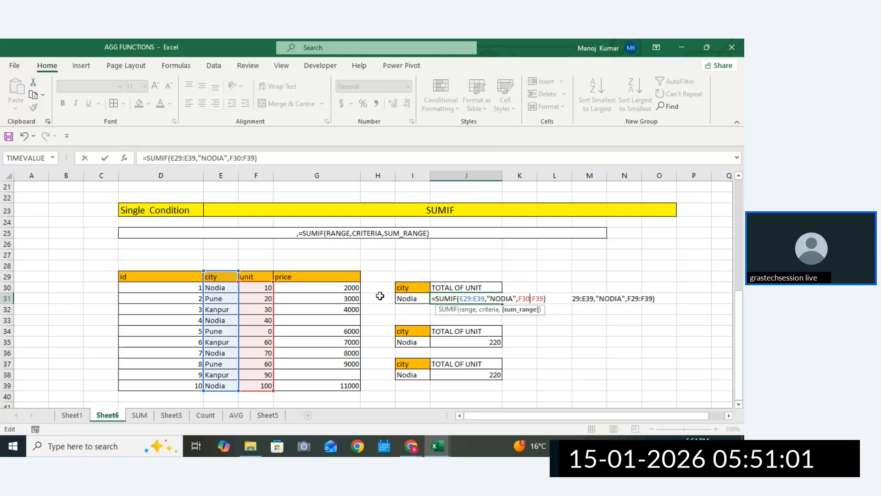
key("Return")
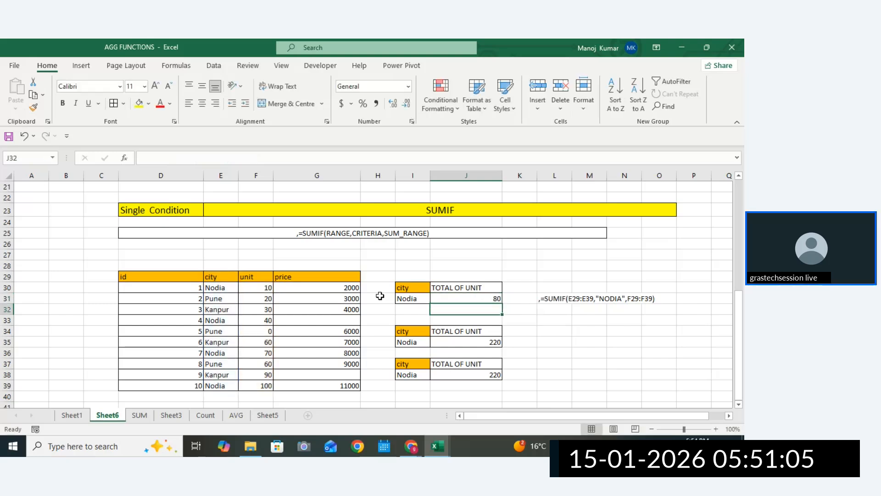
Change the criteria range in J31's SUMIF formula to E30:E39 to align it with the sum range
left_click(265, 385)
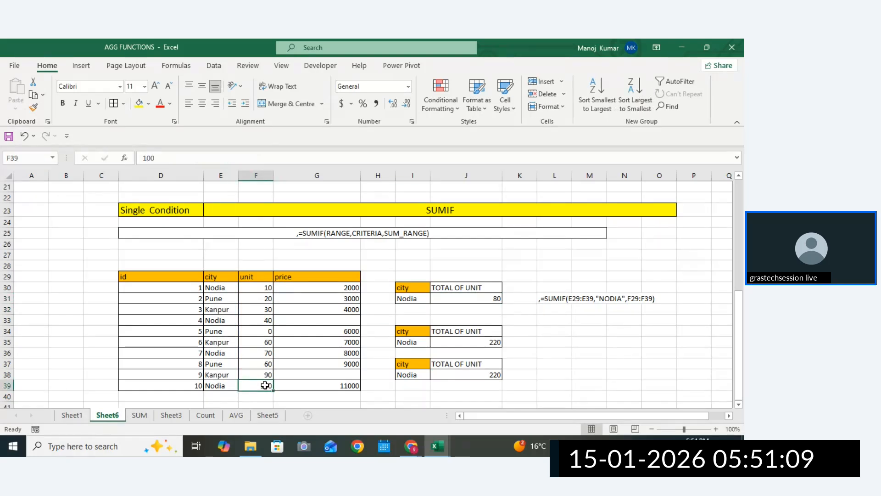
left_click(263, 300)
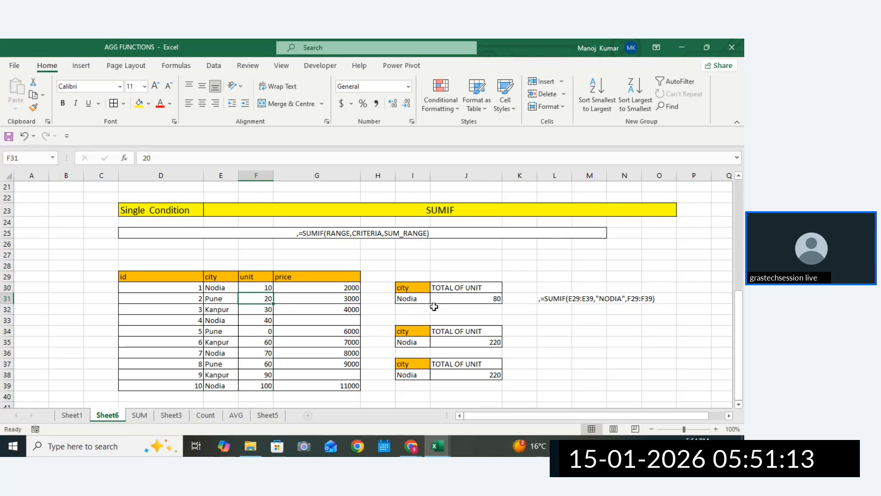
double_click(474, 298)
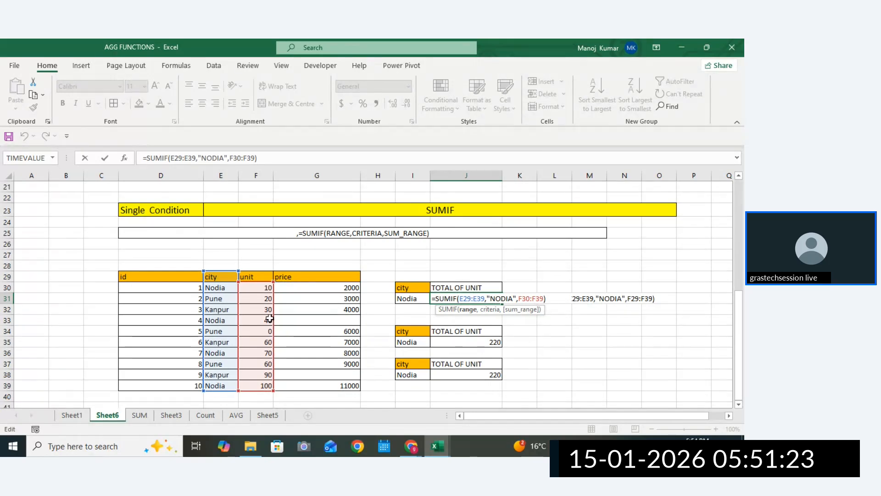
left_click(529, 299)
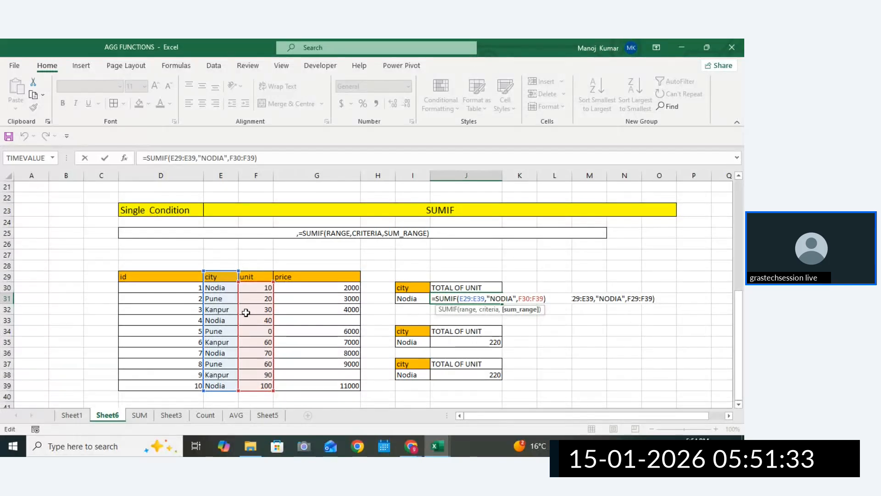
left_click(472, 299)
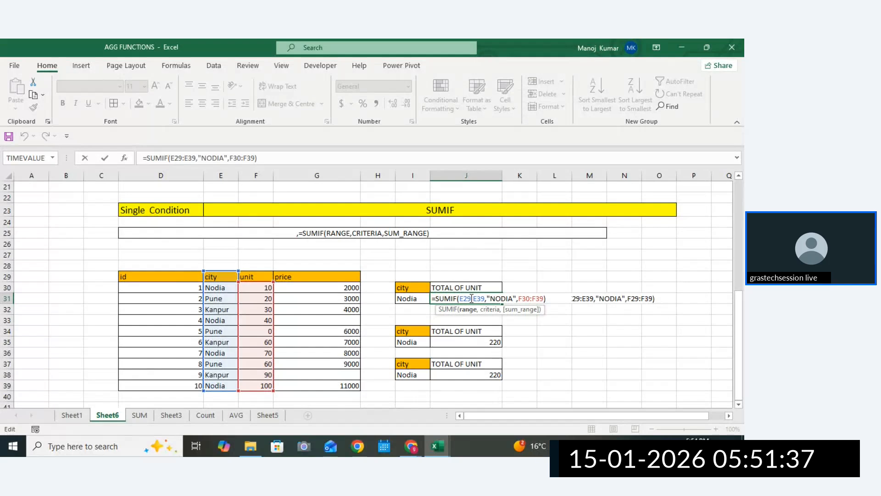
key("BackSpace")
key("BackSpace")
type("30")
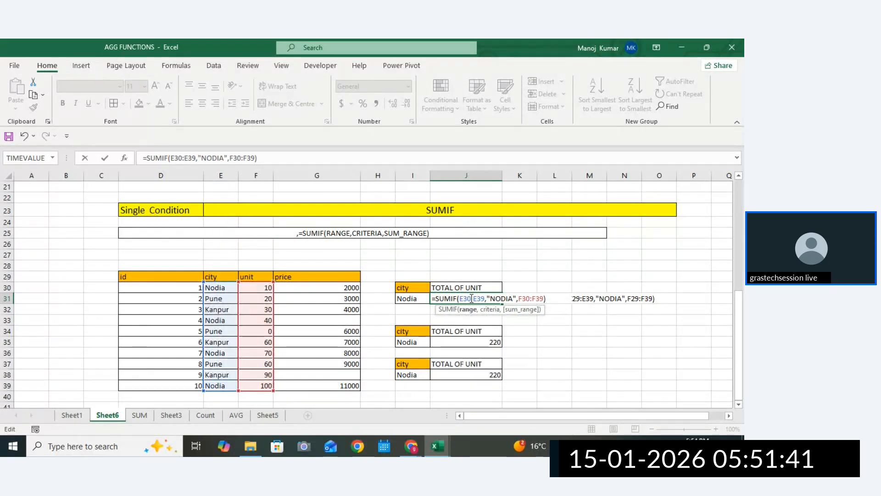
key("Return")
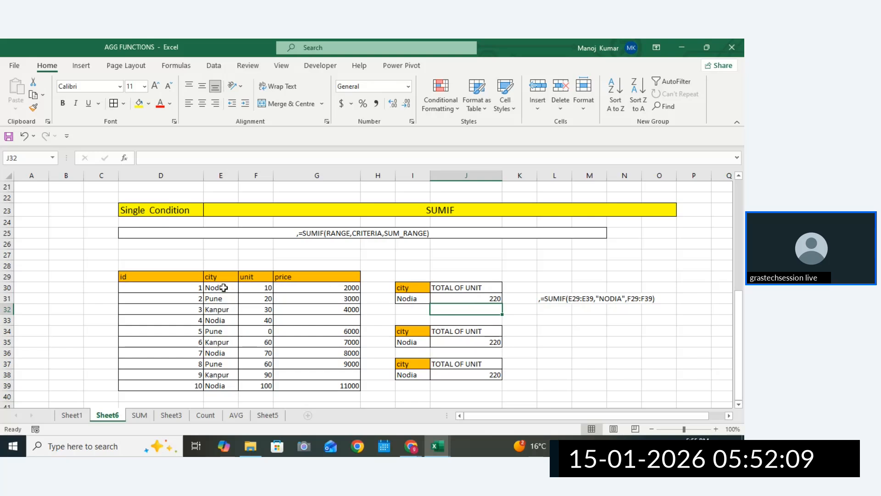
Copy the cities in E32:E39 to a scratch column starting at M34
left_click_drag(223, 288, 221, 385)
left_click(219, 309)
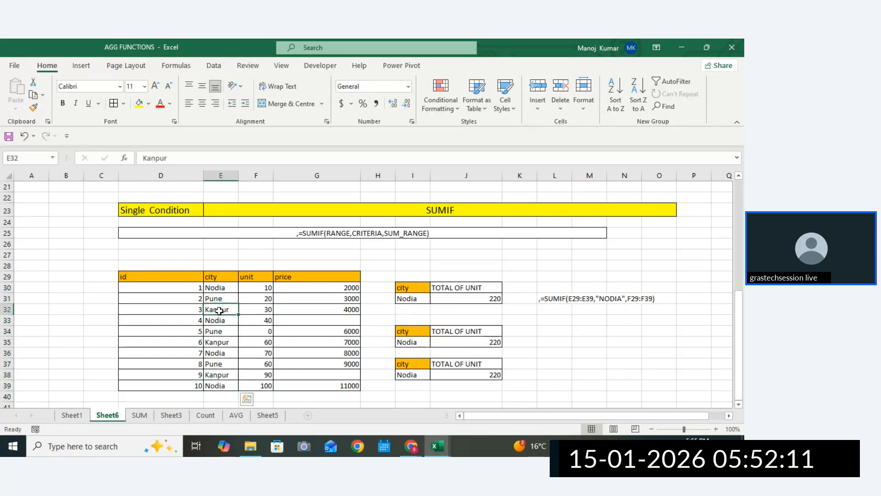
left_click_drag(219, 310, 220, 387)
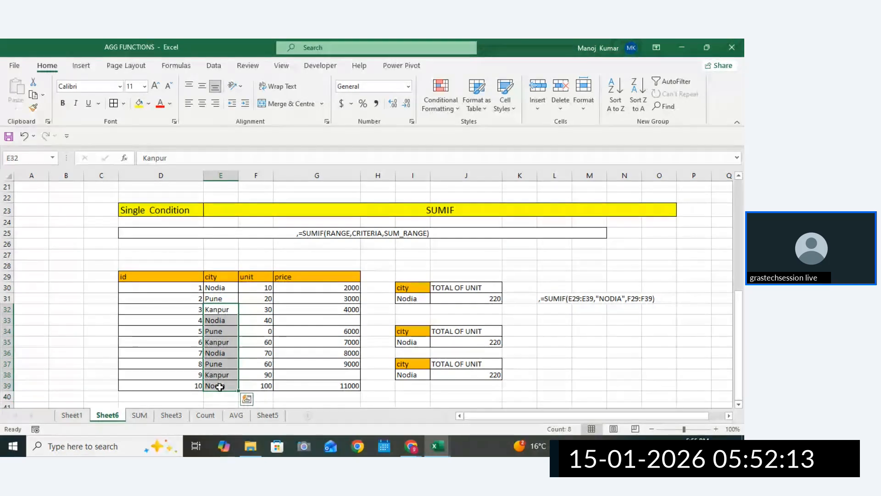
key("ctrl+c")
left_click(577, 335)
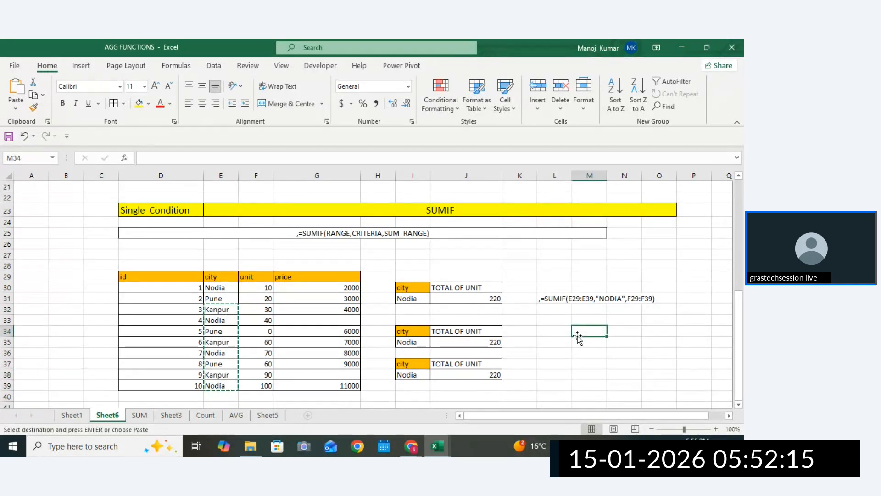
key("ctrl+v")
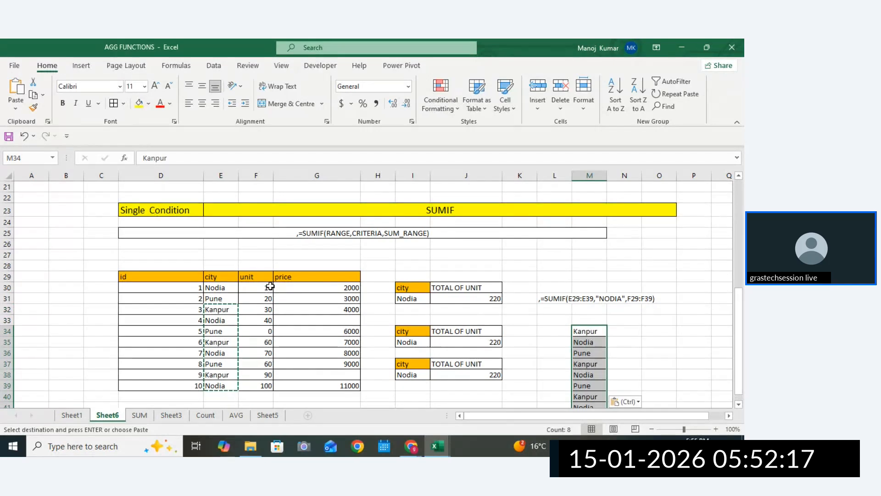
Copy the units in F30:F39 beside the copied cities, starting at N34
left_click_drag(270, 286, 265, 383)
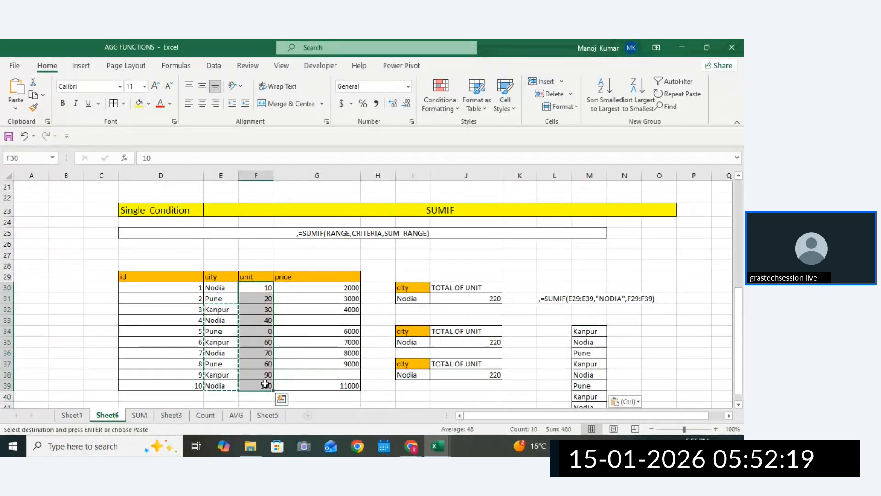
key("ctrl+c")
left_click(618, 331)
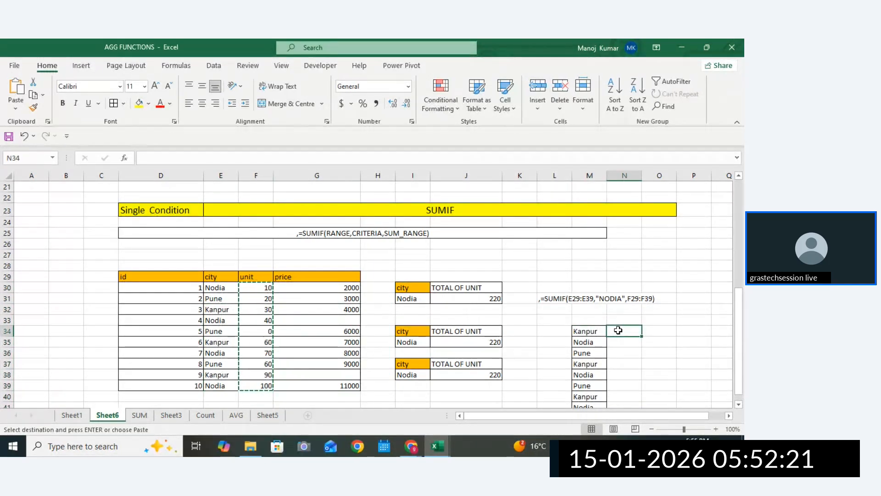
key("ctrl+v")
Check how the copied cities pair with the copied units, then undo both pastes
mouse_move(597, 331)
left_mouse_down()
mouse_move(618, 330)
mouse_move(602, 332)
left_mouse_up()
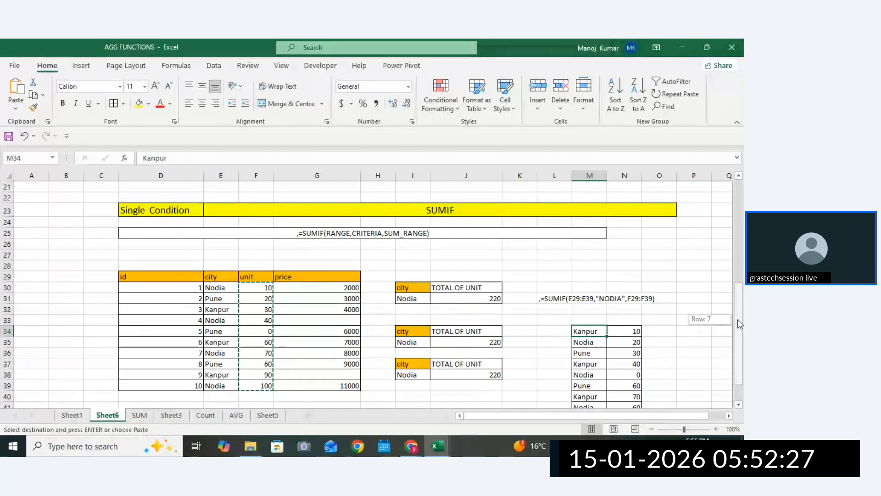
left_click_drag(737, 318, 737, 333)
left_click_drag(590, 372, 656, 381)
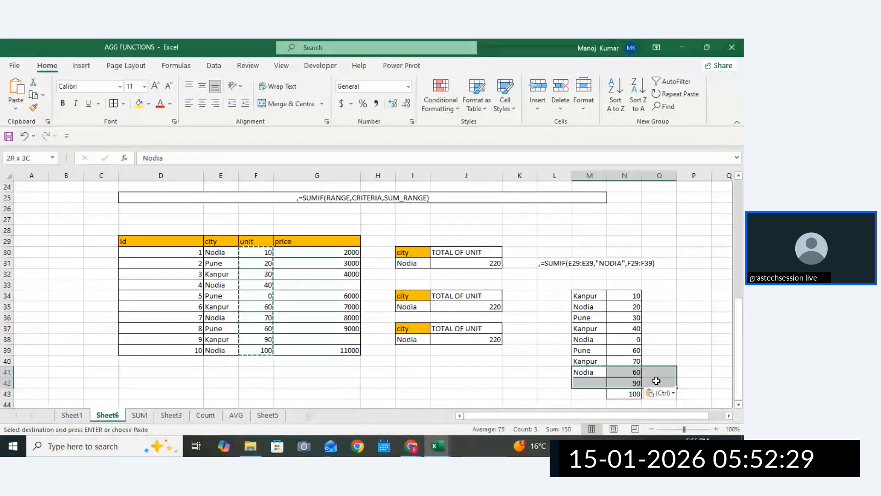
left_click_drag(613, 296, 612, 354)
left_click_drag(739, 336, 736, 290)
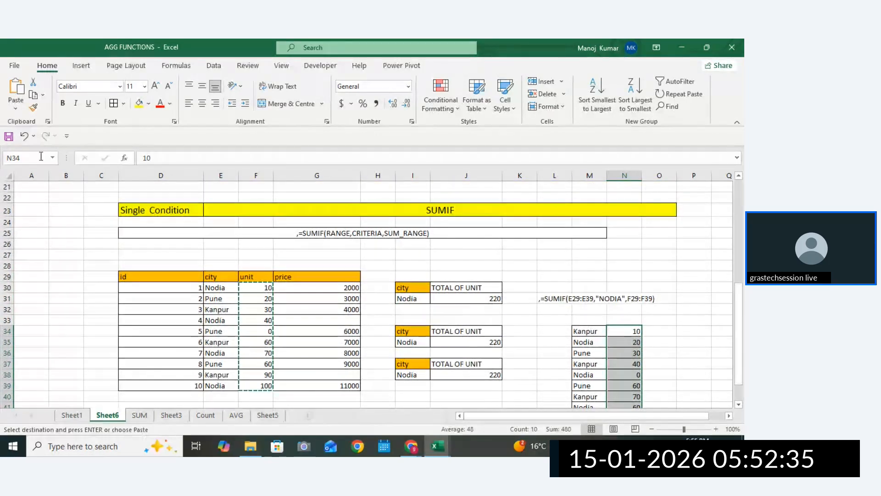
left_click(25, 137)
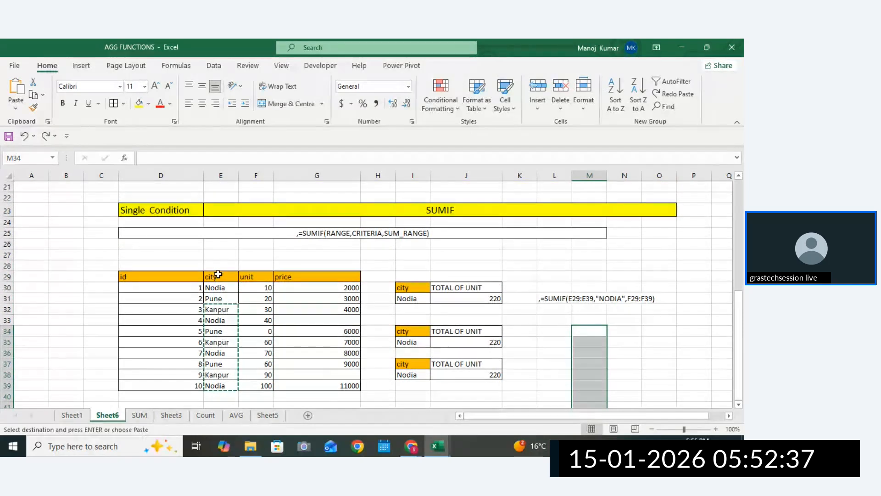
Copy the city column including its header, E29:E39, to M33
left_click_drag(213, 277, 215, 384)
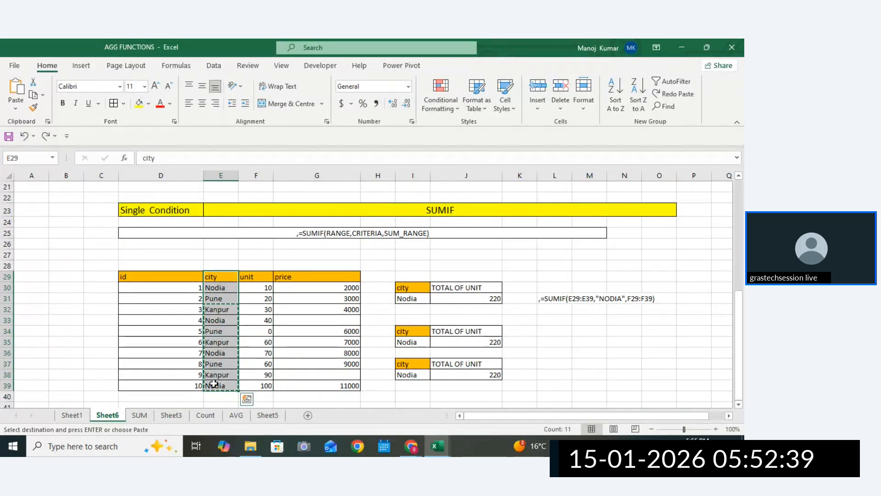
key("ctrl+c")
left_click(582, 322)
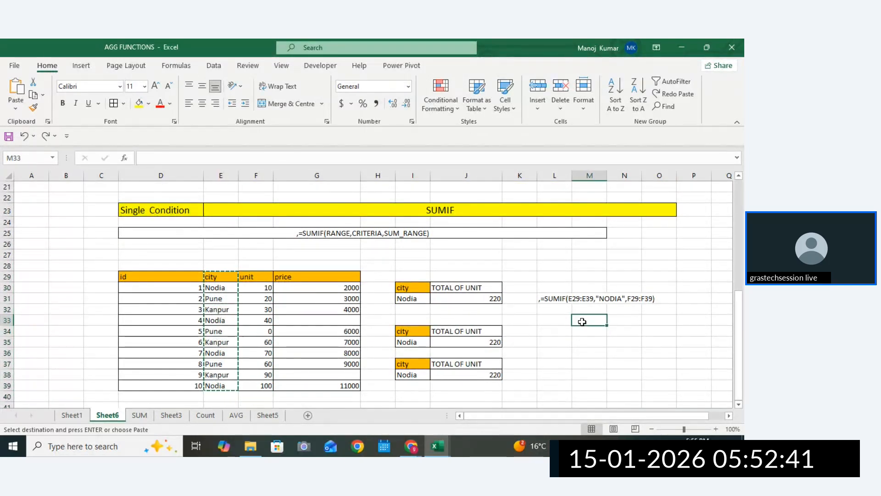
key("ctrl+v")
Copy the units without their header, F30:F39, to N33 beside the copied city header
left_click(257, 287)
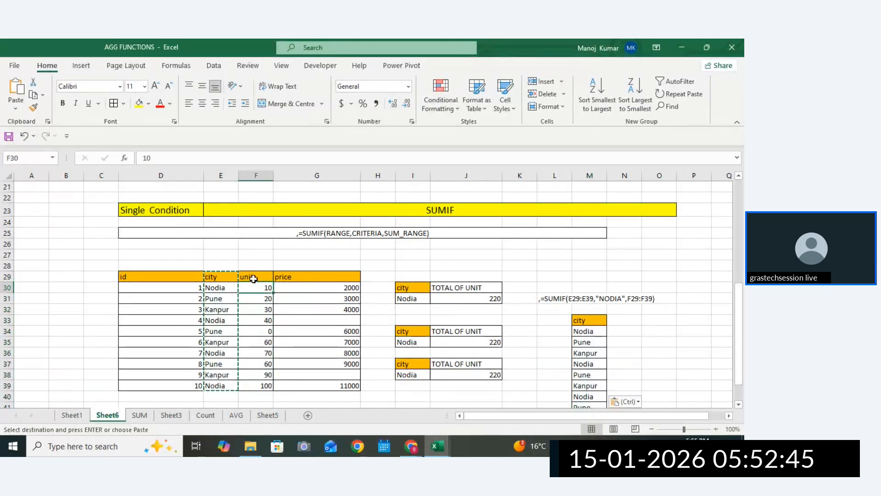
left_click_drag(252, 281, 262, 386)
left_click_drag(253, 288, 261, 384)
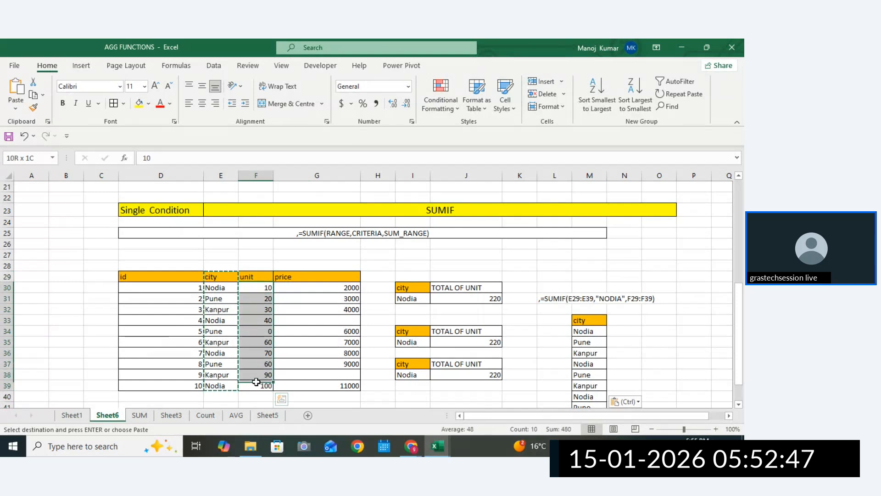
key("ctrl+c")
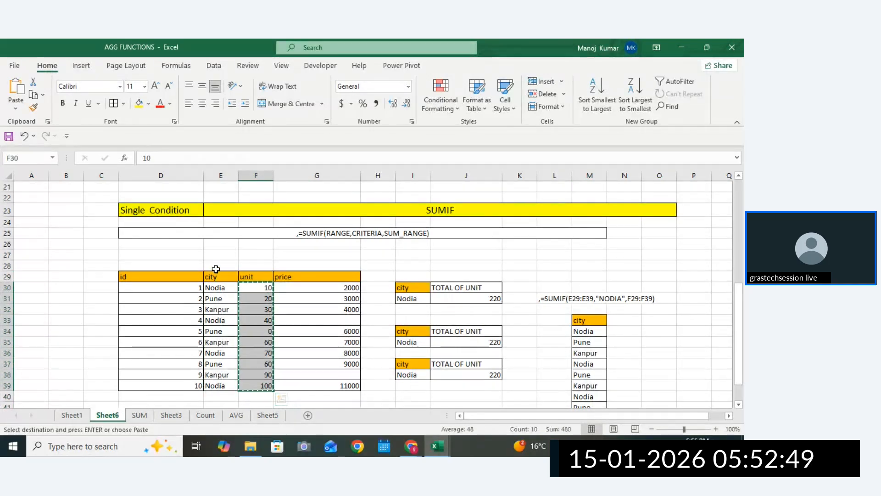
left_click(617, 320)
key("ctrl+v")
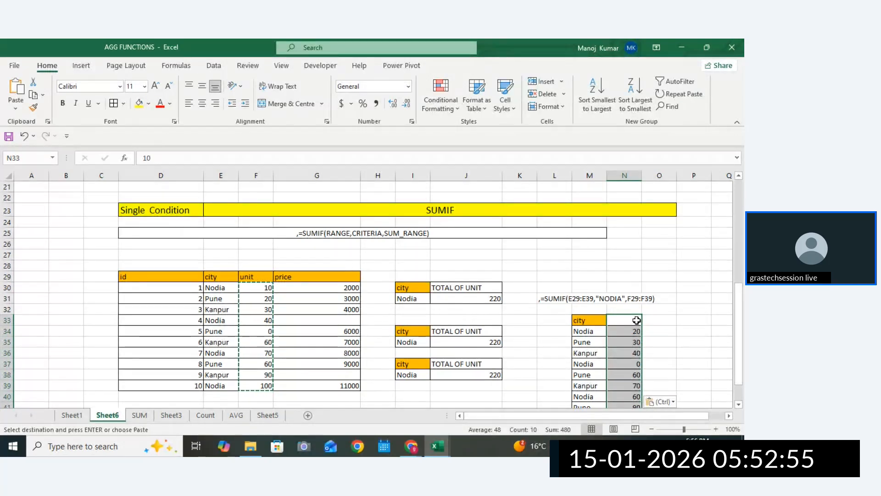
Examine which unit value falls beside each Nodia row in the offset copy in columns M and N
left_click_drag(596, 320, 634, 320)
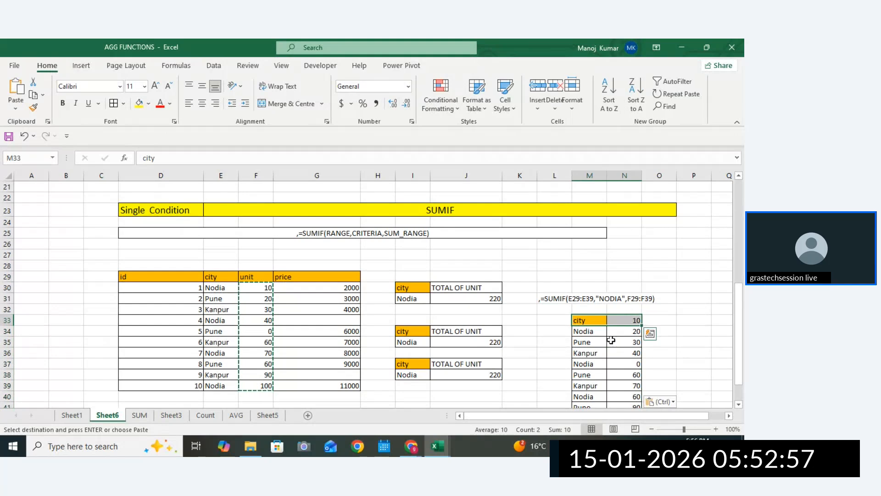
left_click_drag(586, 332, 622, 334)
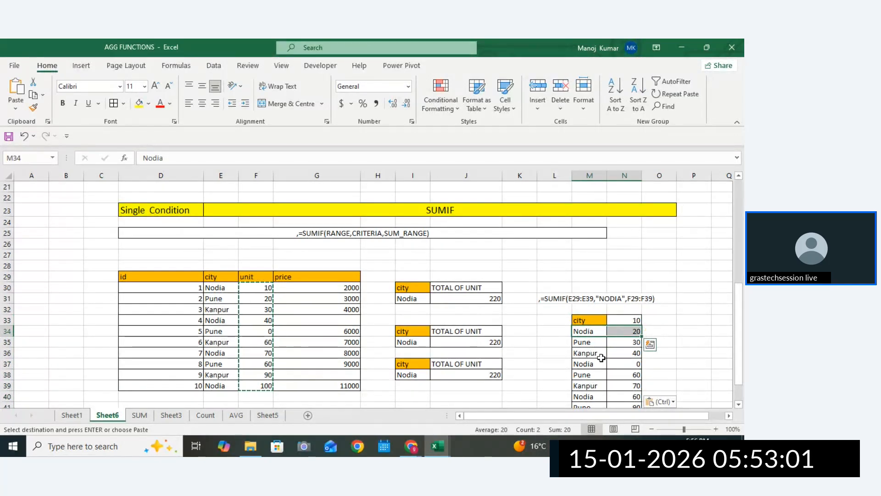
left_click_drag(599, 364, 633, 363)
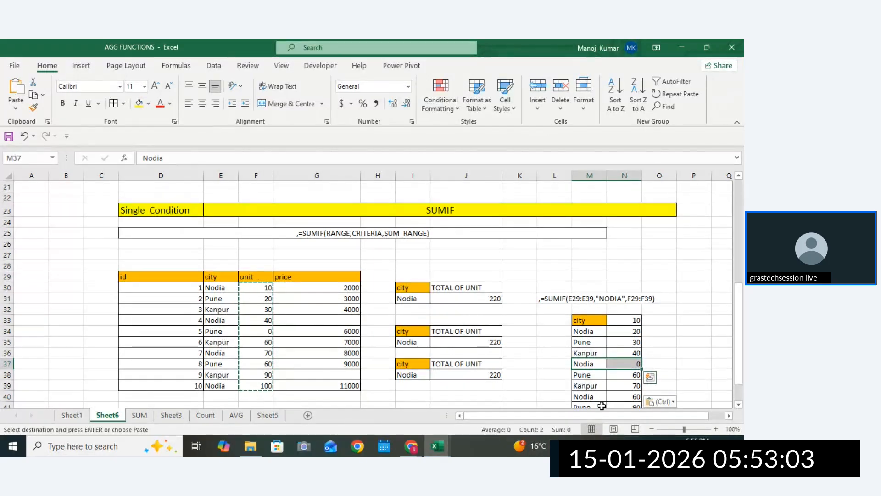
left_click_drag(599, 397, 630, 396)
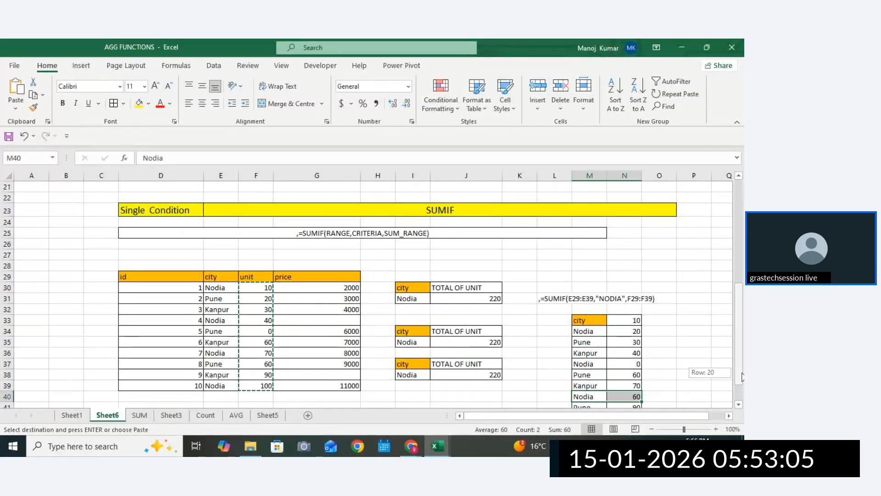
scroll(647, 395, "down", 1)
left_click(635, 384)
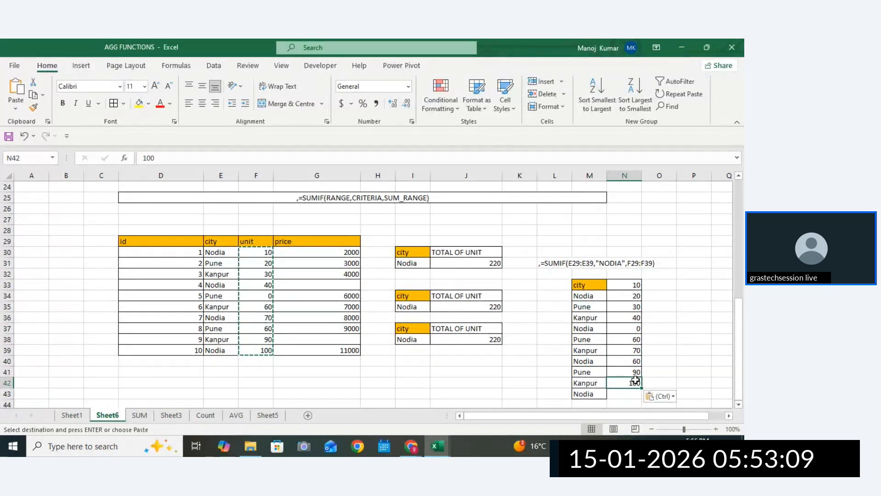
left_click(639, 360)
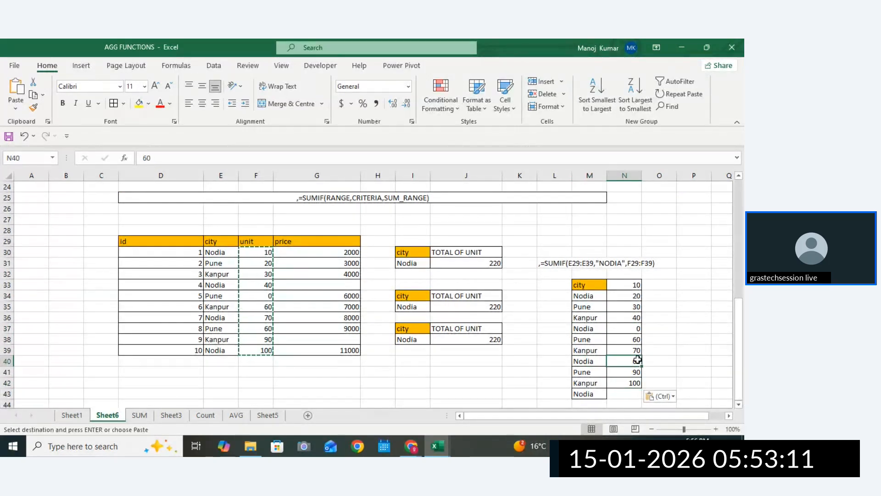
left_click(635, 329)
left_click(635, 297)
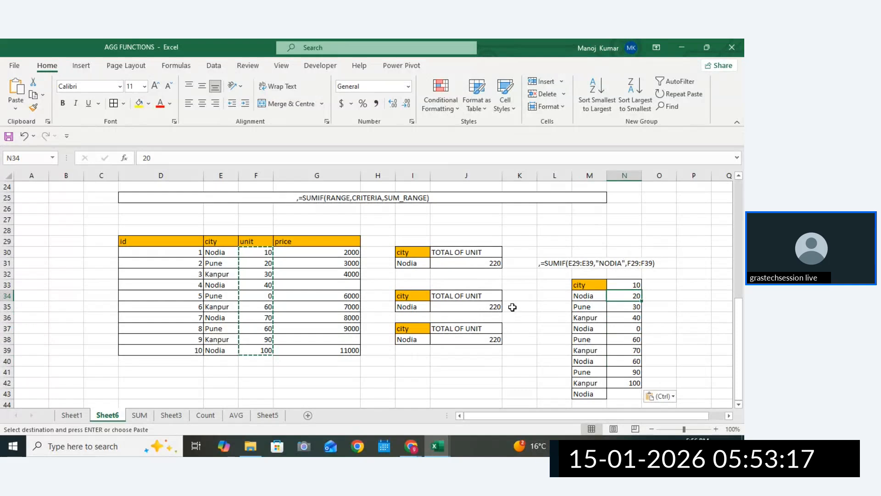
Change the criteria range in J31's SUMIF formula to E29:E39, offsetting it from the sum range
double_click(491, 260)
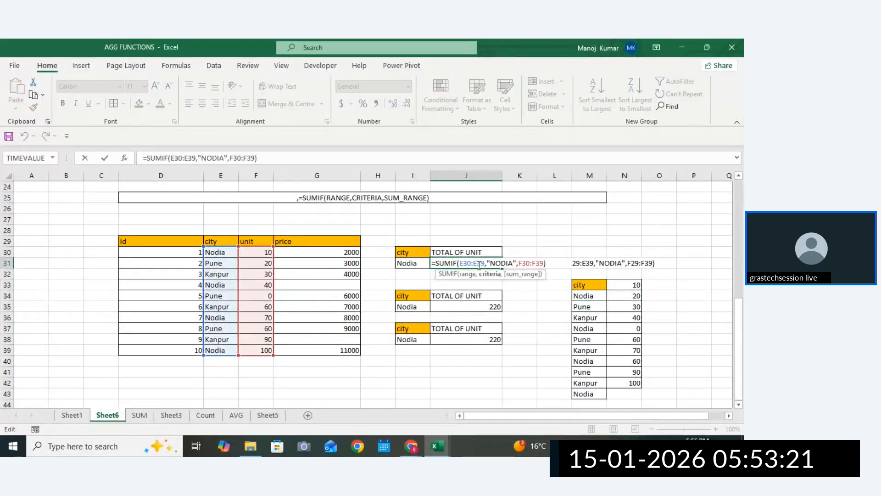
left_click(472, 263)
key("BackSpace")
key("BackSpace")
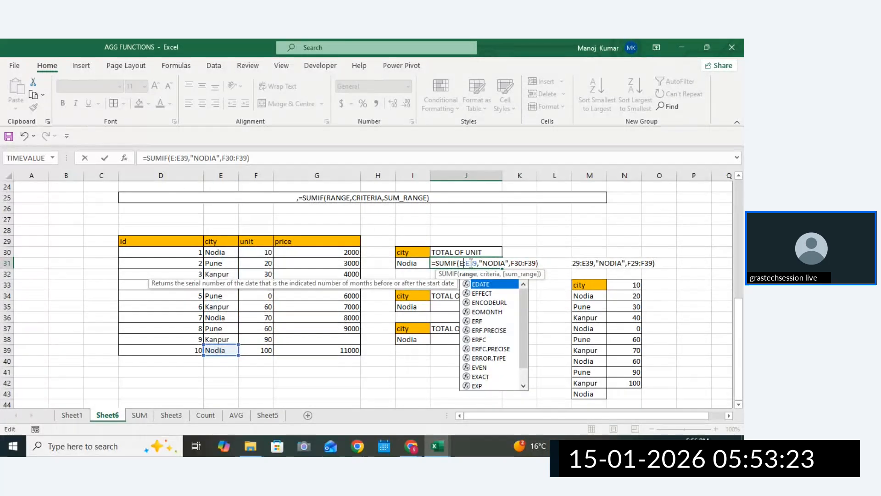
type("29")
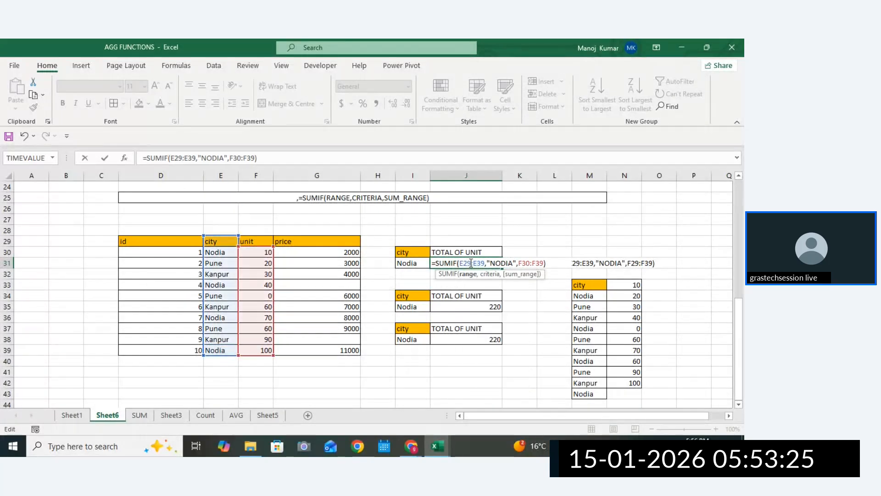
key("Return")
left_click(470, 263)
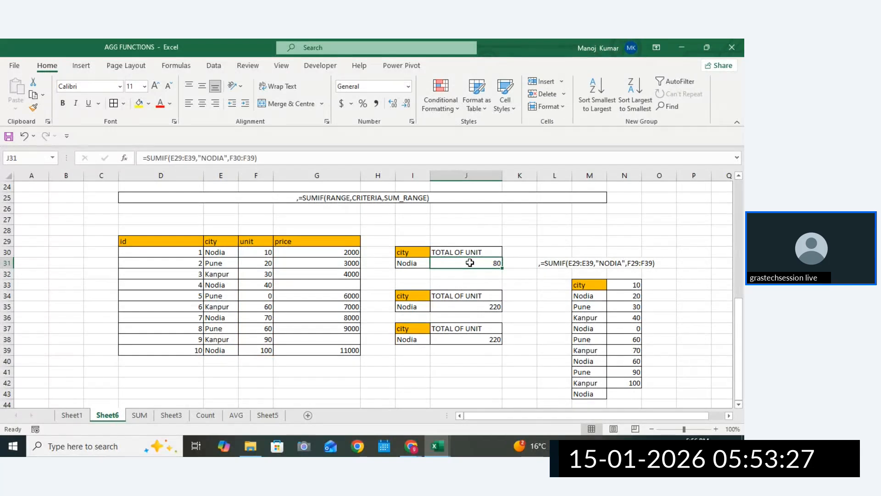
Examine the offset criteria range and sum range highlighted for J31's SUMIF formula
double_click(470, 262)
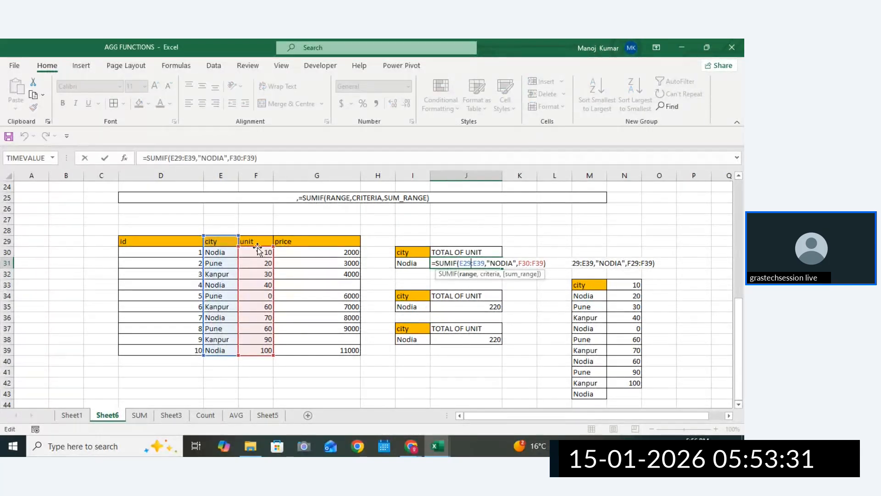
left_click(553, 263)
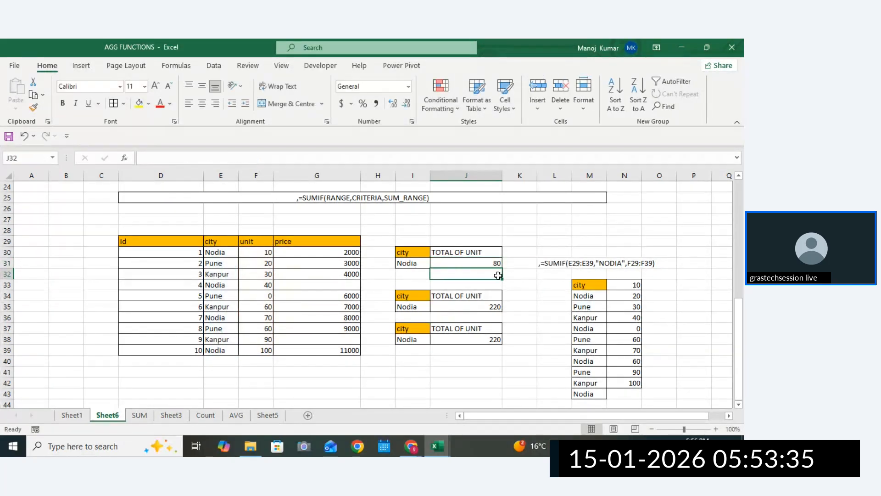
double_click(482, 263)
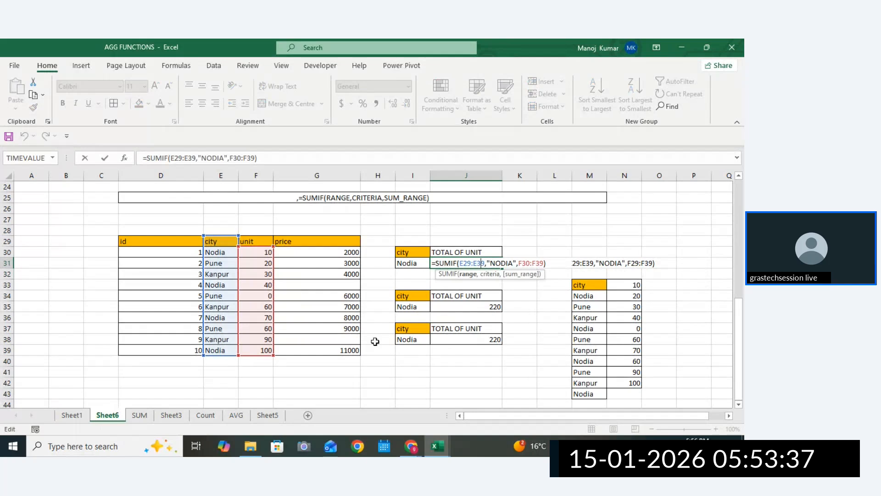
key("Return")
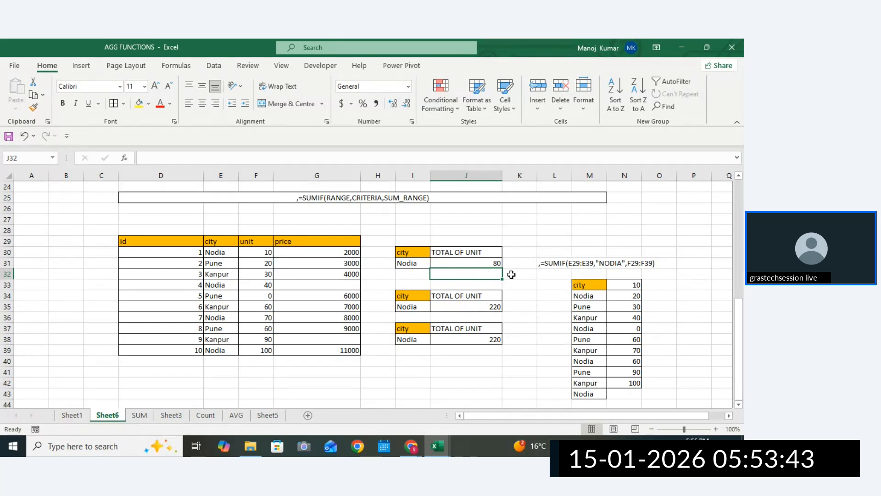
Shift the sum range in J31's SUMIF formula to F29:F38 so it starts on the same row as the criteria range
double_click(496, 262)
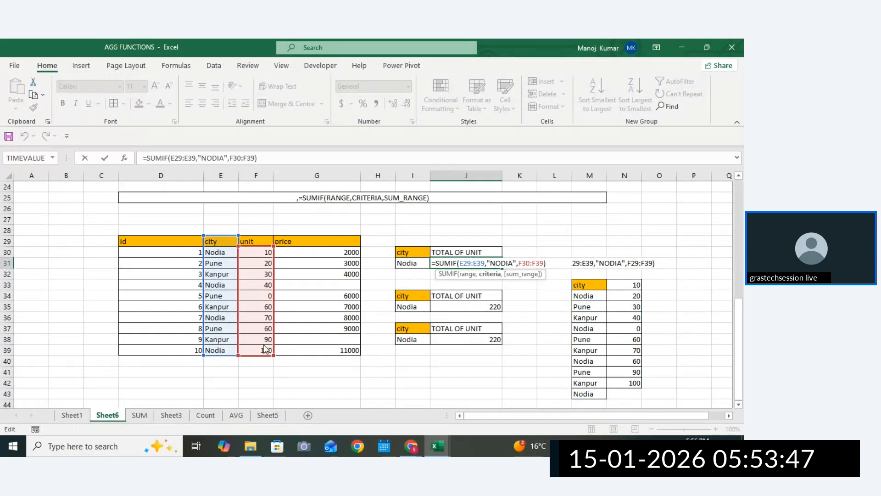
left_click_drag(265, 349, 264, 338)
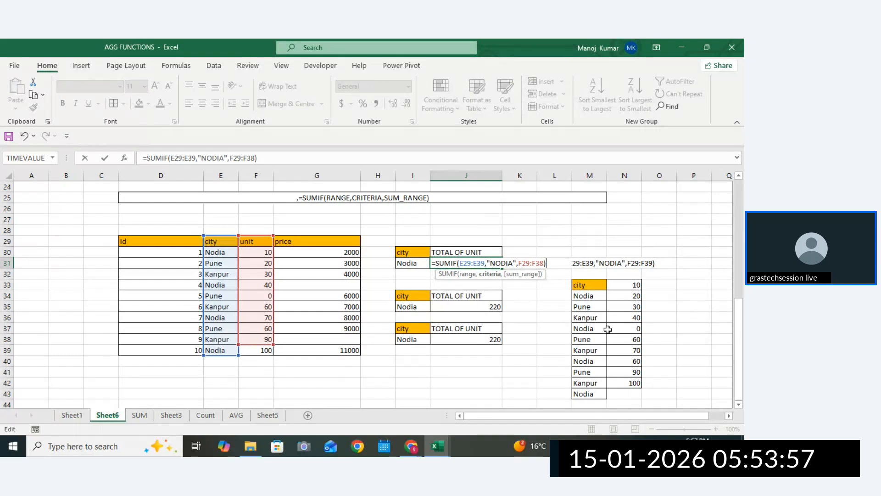
key("Return")
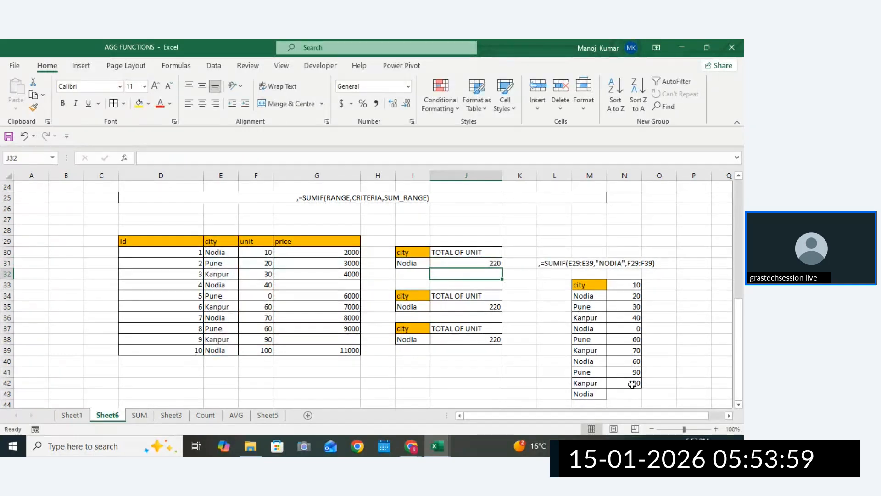
left_click(606, 386)
left_click(683, 361)
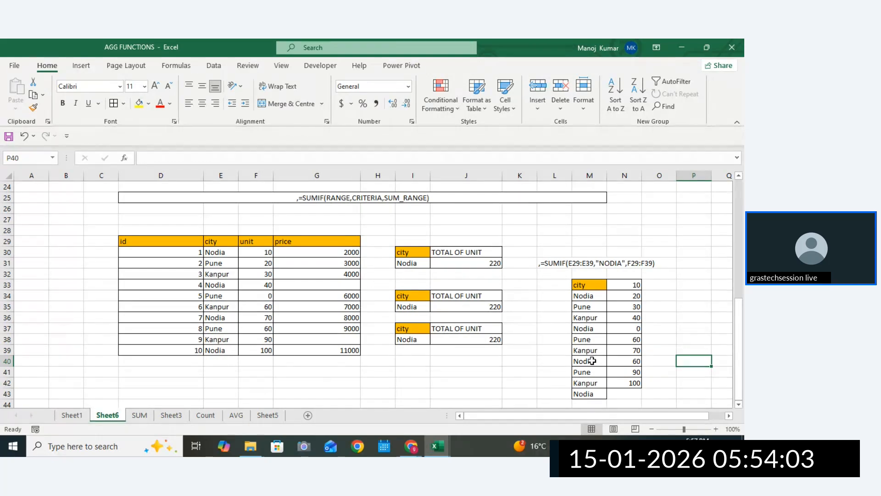
Examine the unit values beside the Nodia rows in the offset copy in columns M and N
left_click_drag(597, 363, 622, 360)
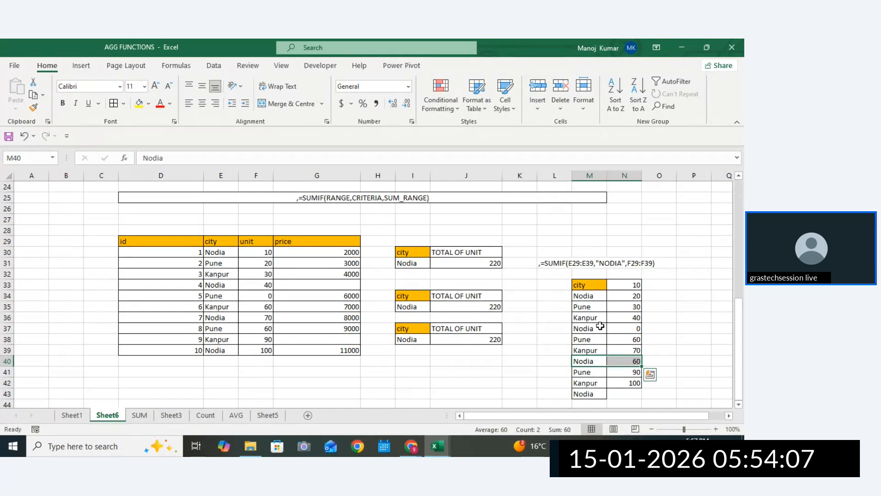
left_click_drag(599, 327, 630, 327)
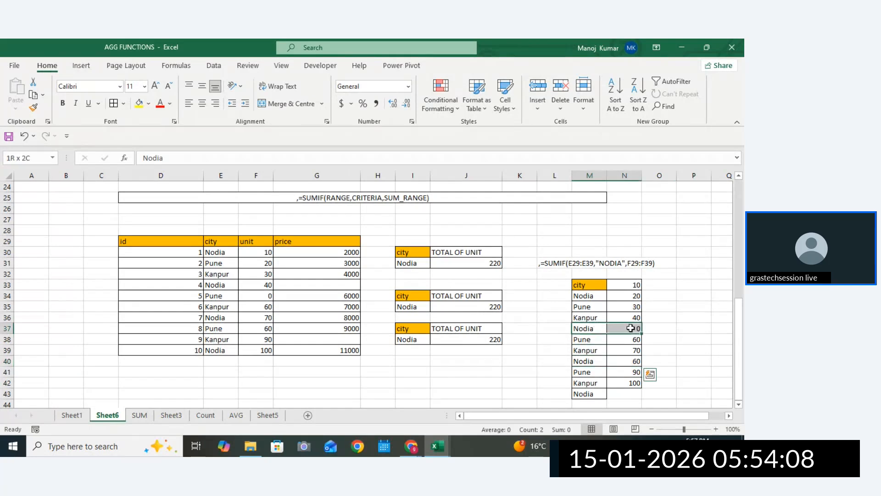
left_click(627, 295)
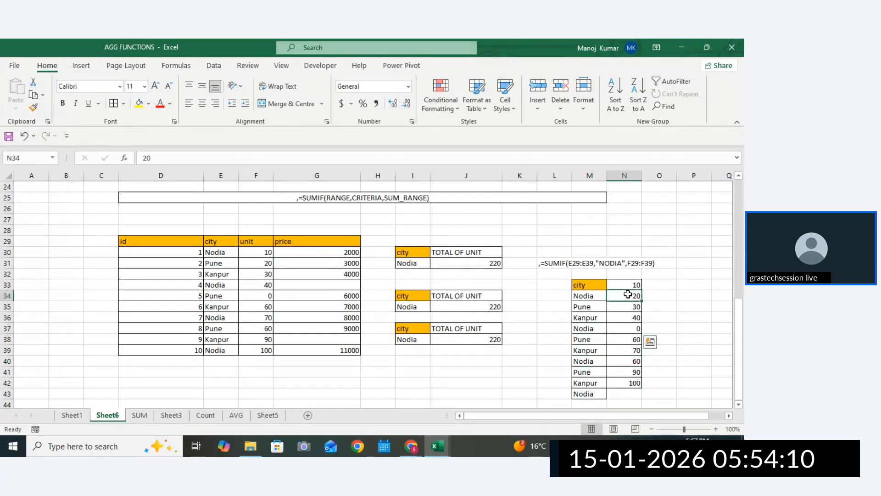
Review J31's SUMIF ranges and undo the last sum range change, restoring F30:F39 as the sum range
double_click(487, 263)
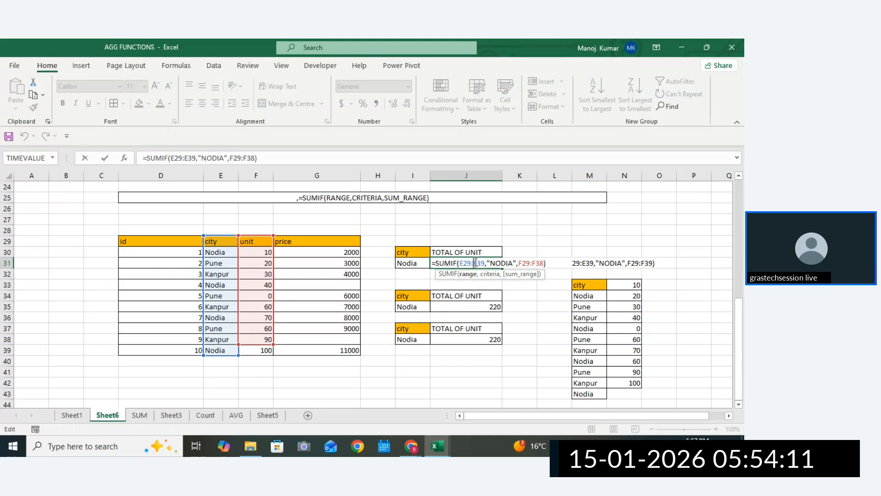
left_click(269, 347)
key("Return")
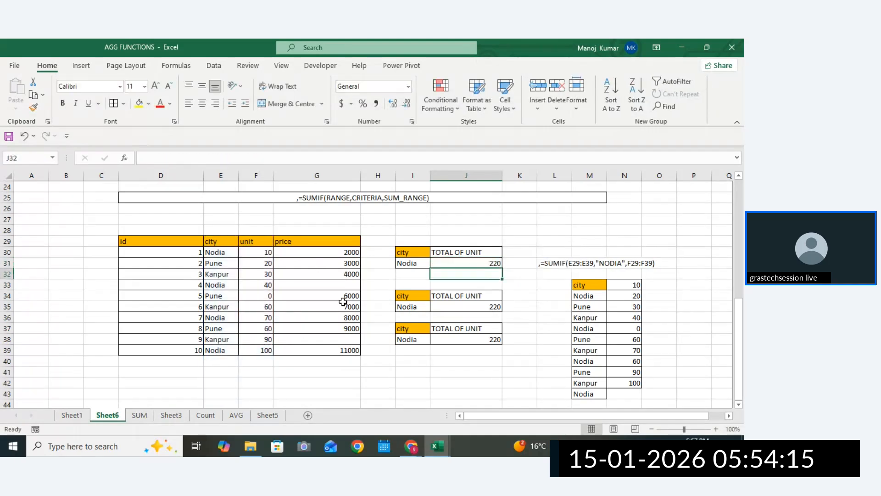
key("ctrl+z")
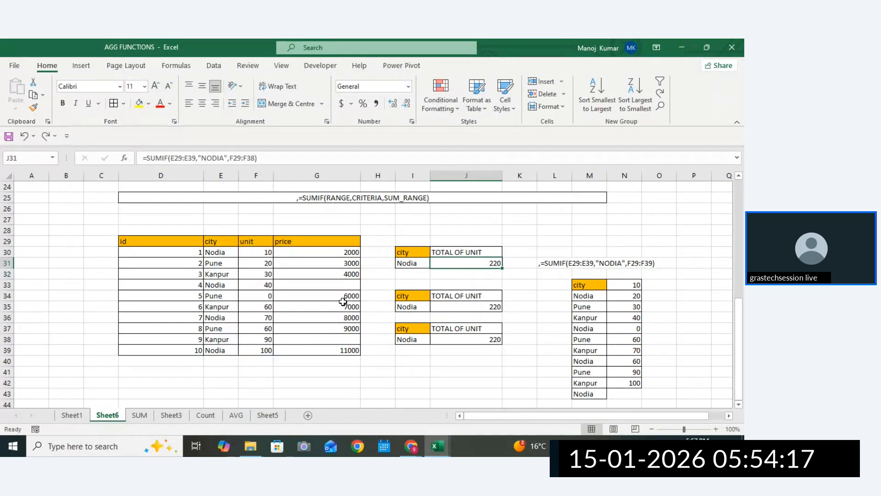
key("ctrl+z")
Compare J31's SUMIF ranges and result with the units beside each Nodia row in columns M and N
double_click(465, 264)
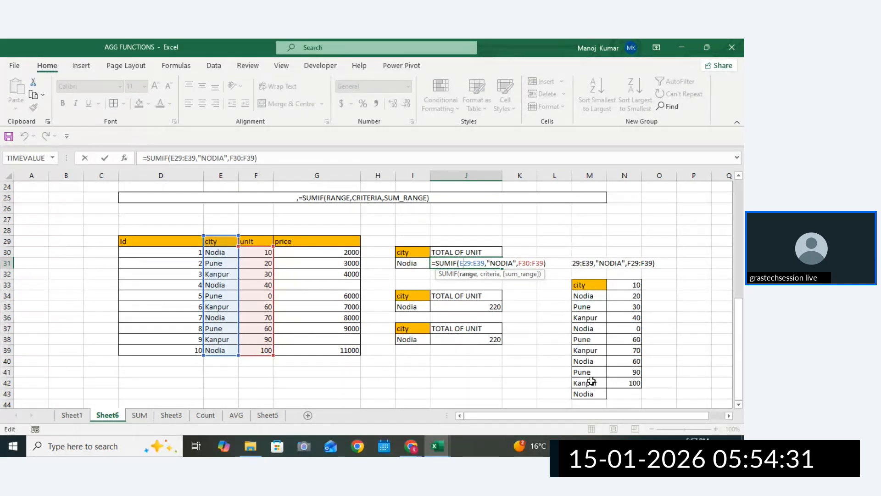
left_click_drag(582, 361, 633, 361)
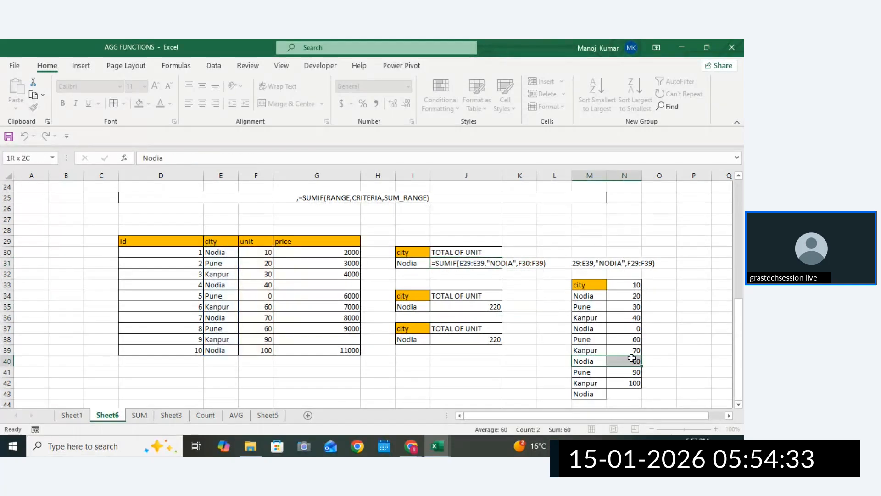
left_click_drag(594, 328, 633, 329)
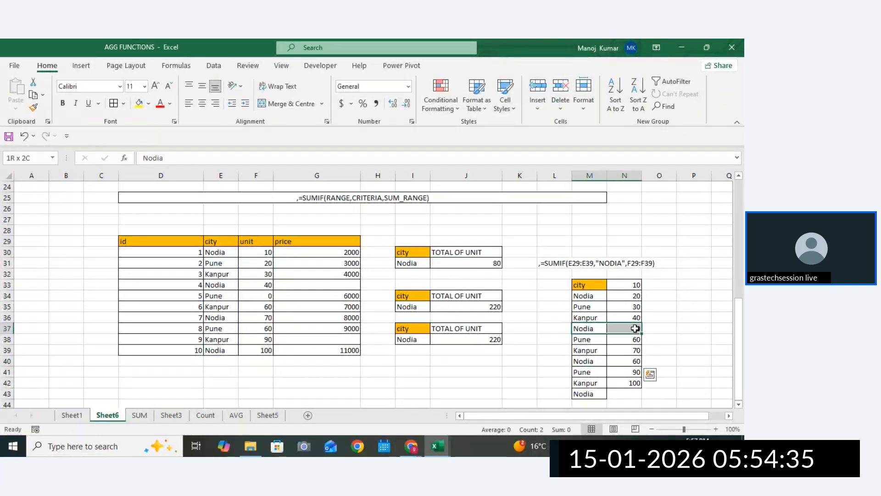
left_click_drag(600, 299, 622, 296)
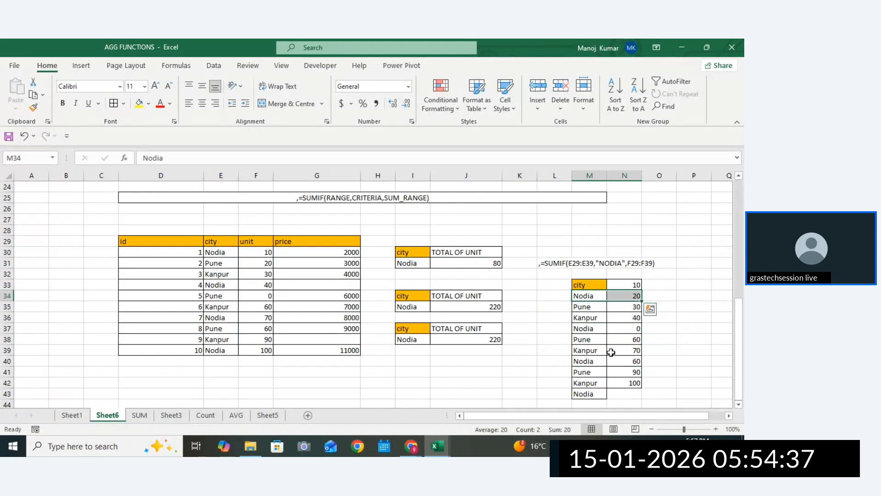
left_click(486, 258)
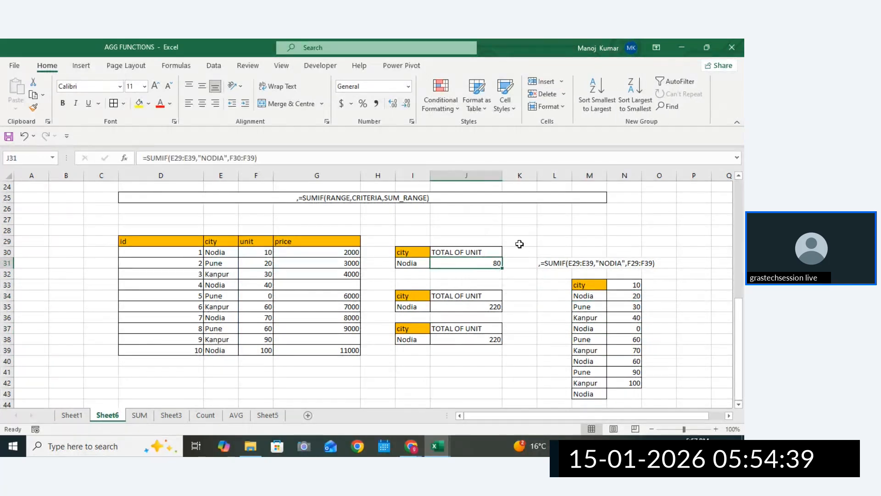
Set the criteria range in J31's SUMIF formula to E30:E39 so it aligns with the sum range
double_click(492, 263)
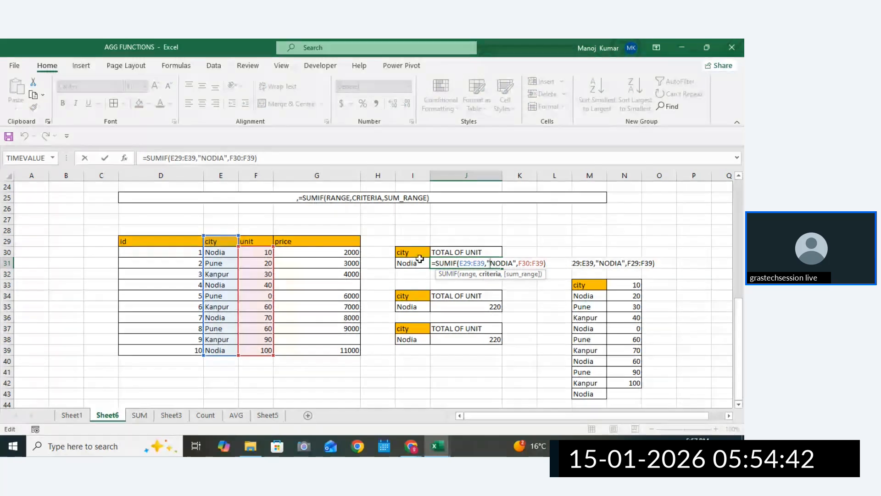
left_click(471, 264)
key("BackSpace")
key("BackSpace")
type("29")
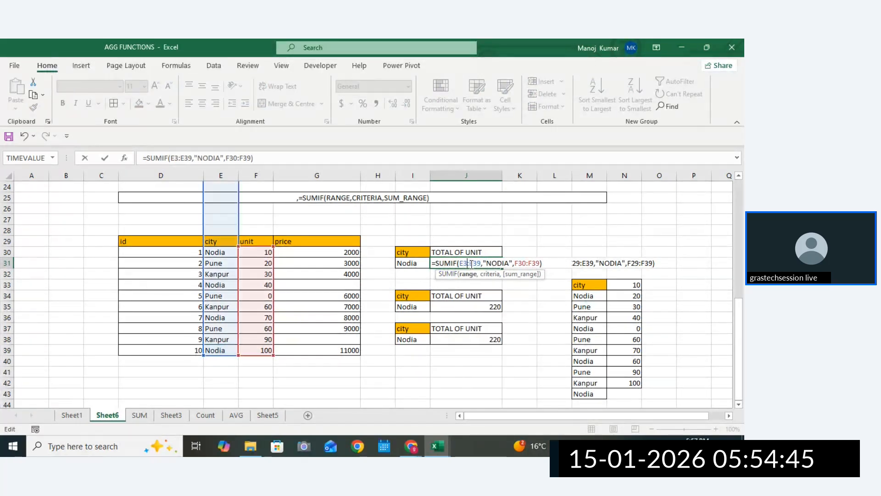
key("Return")
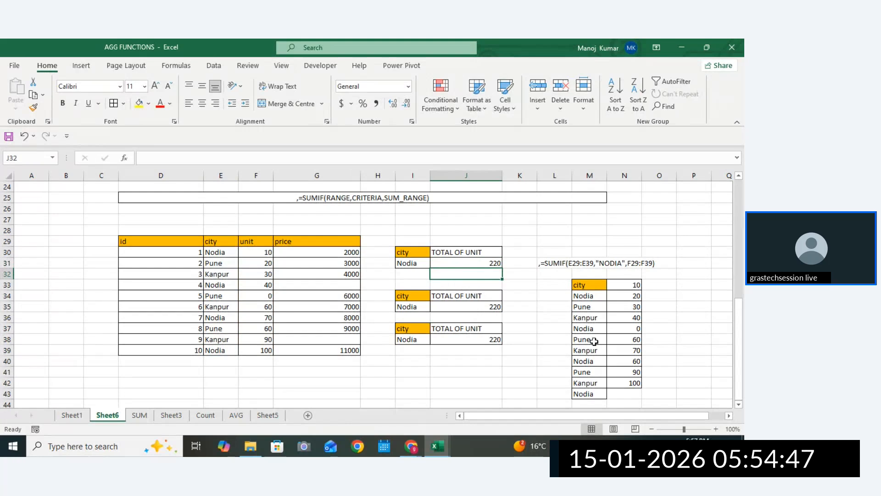
Clear the contents of the offset city and unit copy in columns M and N, from row 33 down
left_click_drag(582, 284, 625, 396)
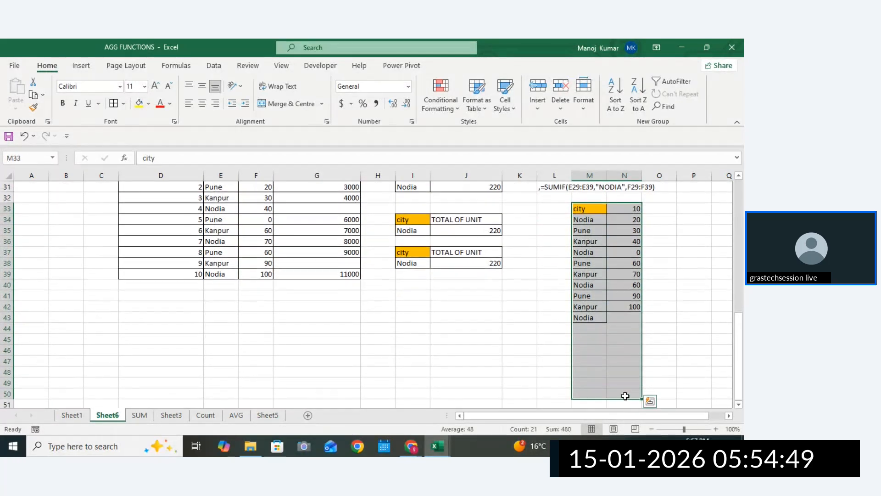
key("Delete")
left_click(687, 307)
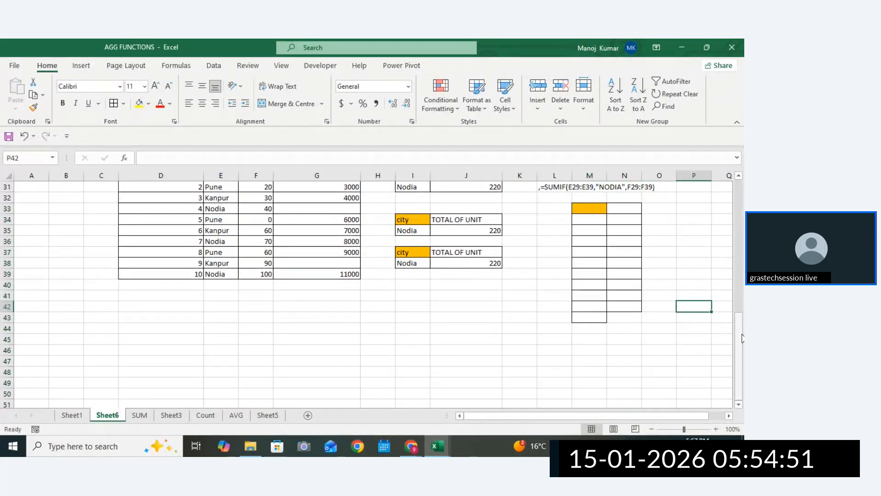
Examine the criteria range and the "NODIA" criterion in J31's SUMIF formula
left_click_drag(740, 335, 740, 298)
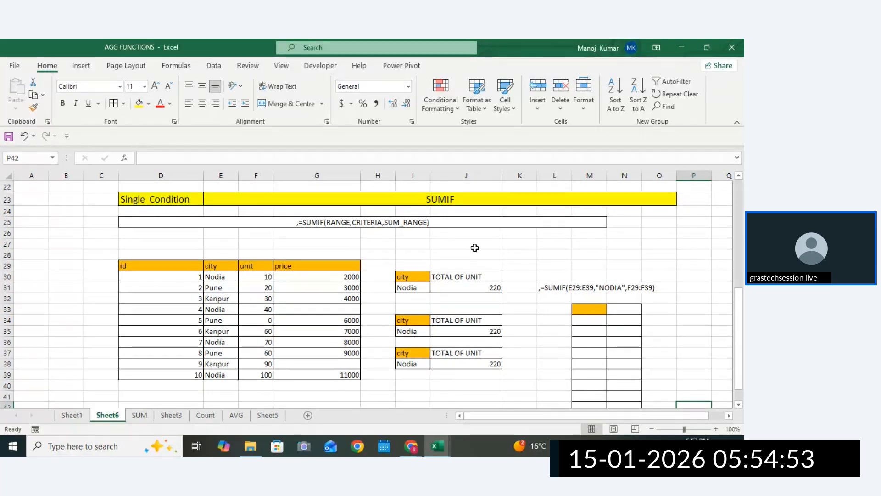
double_click(461, 288)
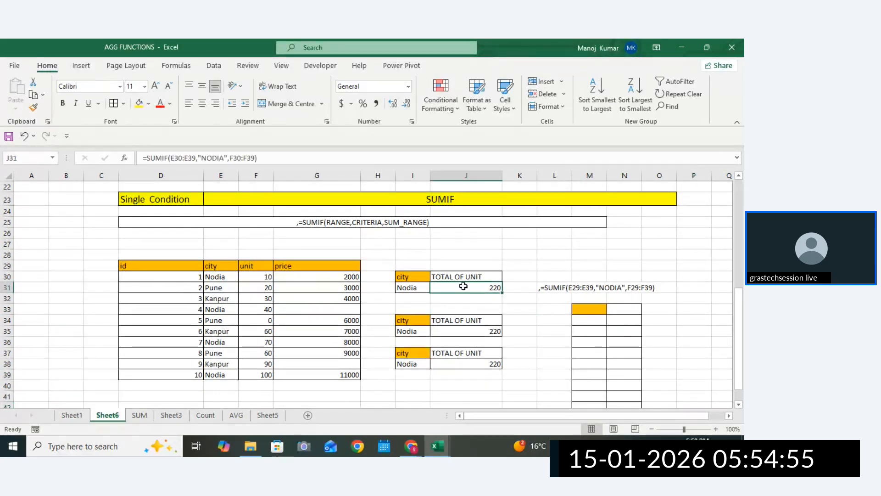
left_click_drag(485, 287, 461, 287)
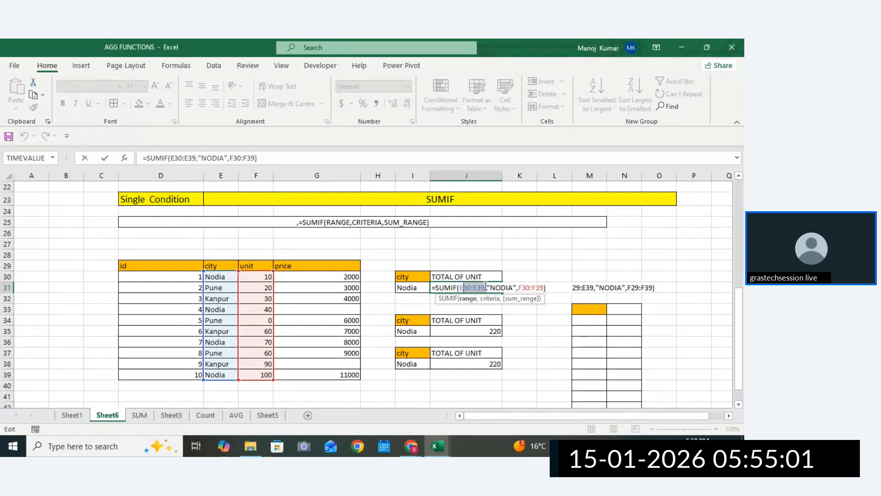
left_click_drag(513, 288, 502, 288)
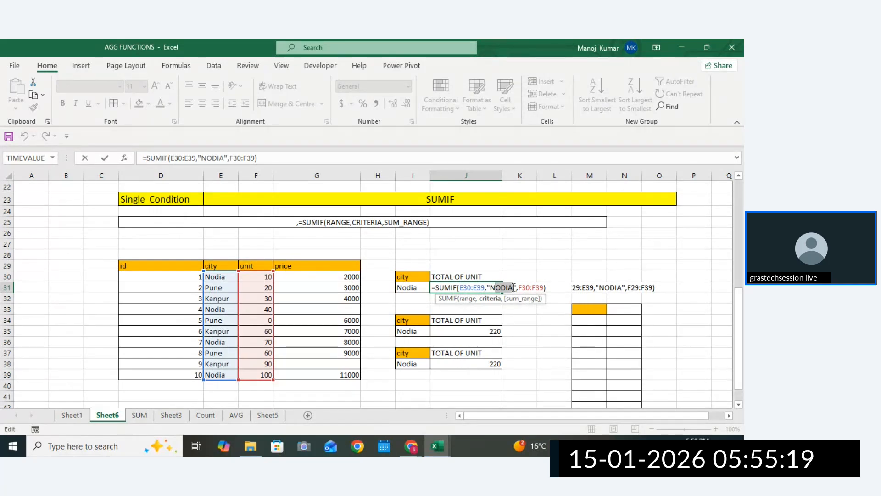
left_click_drag(514, 287, 489, 289)
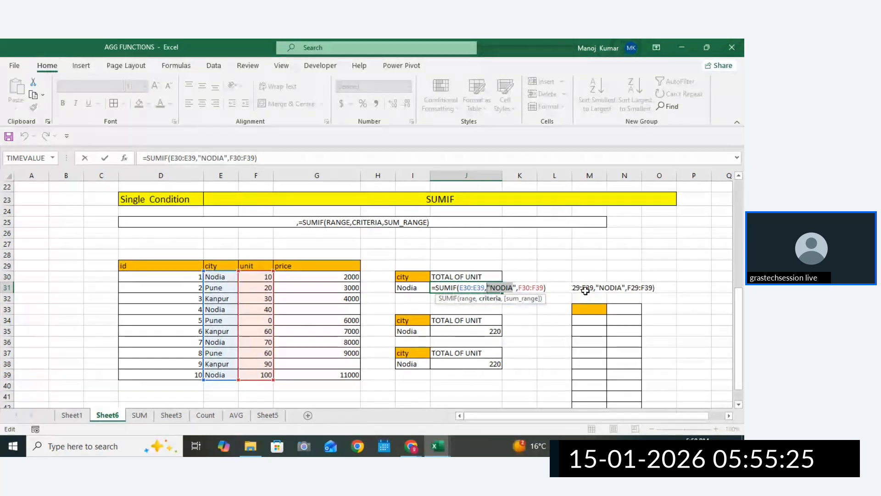
key("Return")
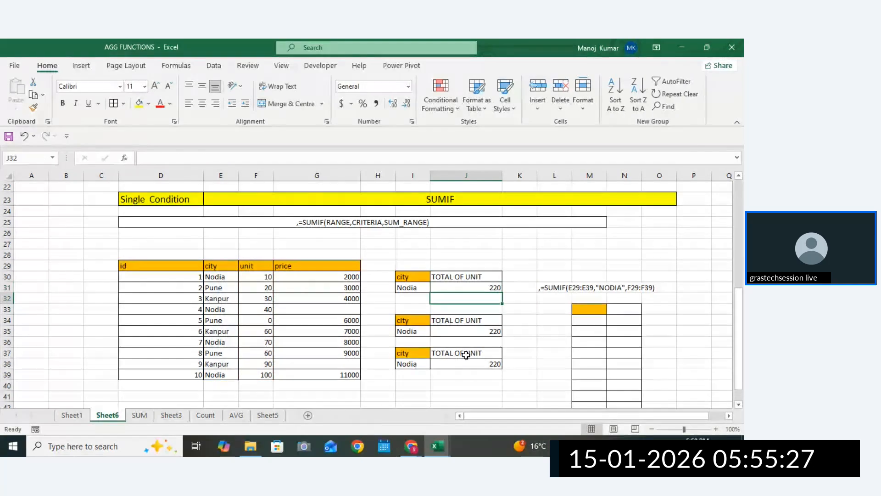
Copy the city header and the Nodia, Pune and Kanpur cells in E29:E32 to E43 below the data table
left_click_drag(738, 316, 738, 342)
left_click(739, 405)
left_click(739, 406)
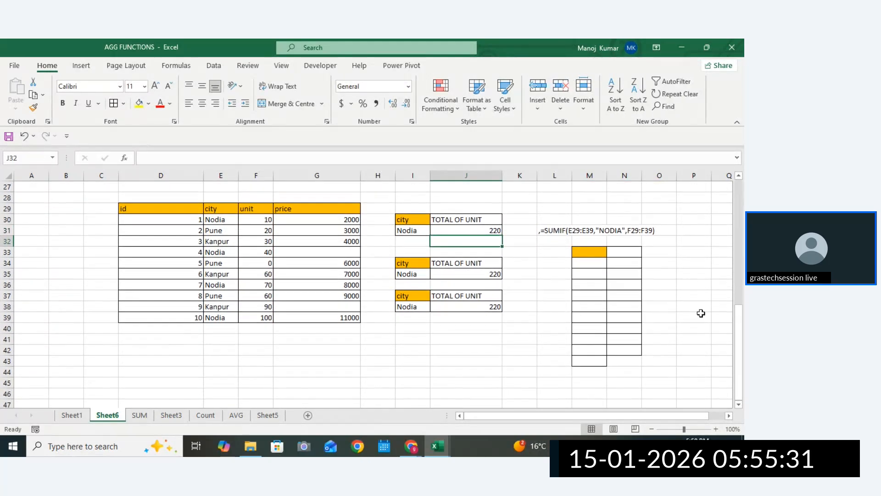
left_click_drag(180, 214, 221, 236)
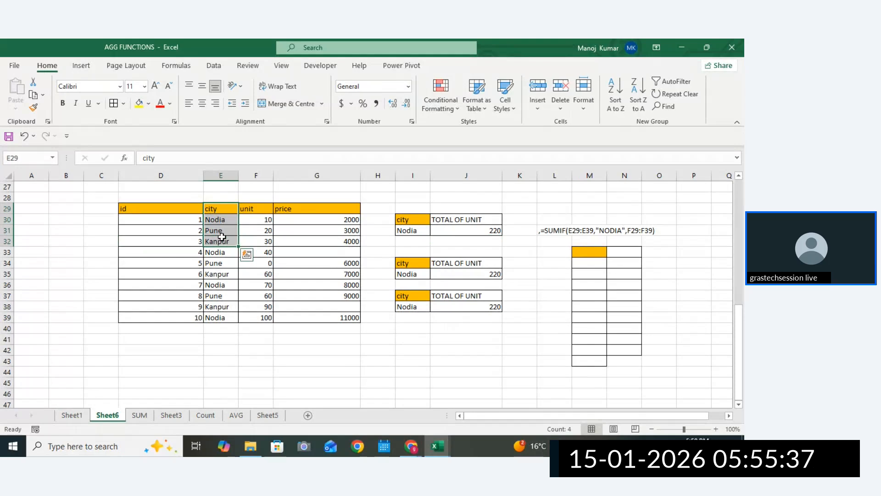
key("ctrl+c")
left_click(221, 357)
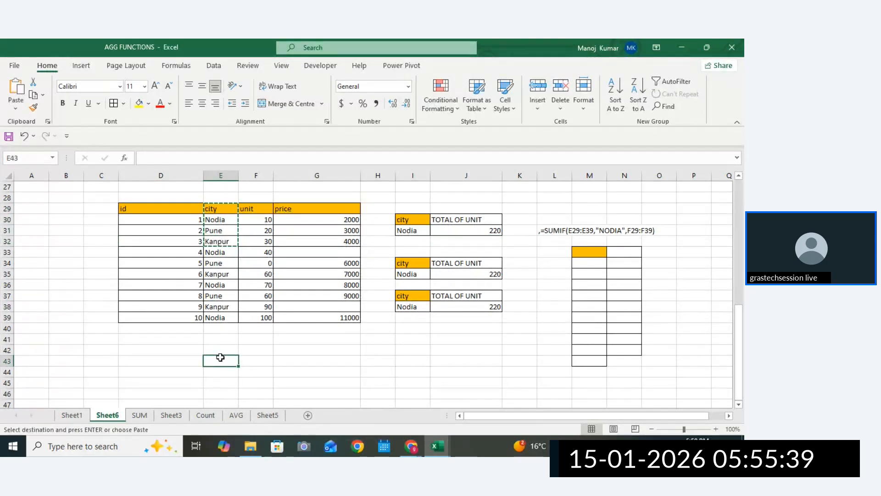
key("ctrl+v")
Copy the unit header to F43 beside the new city header and add borders to the empty cells F44:F46
left_click(256, 209)
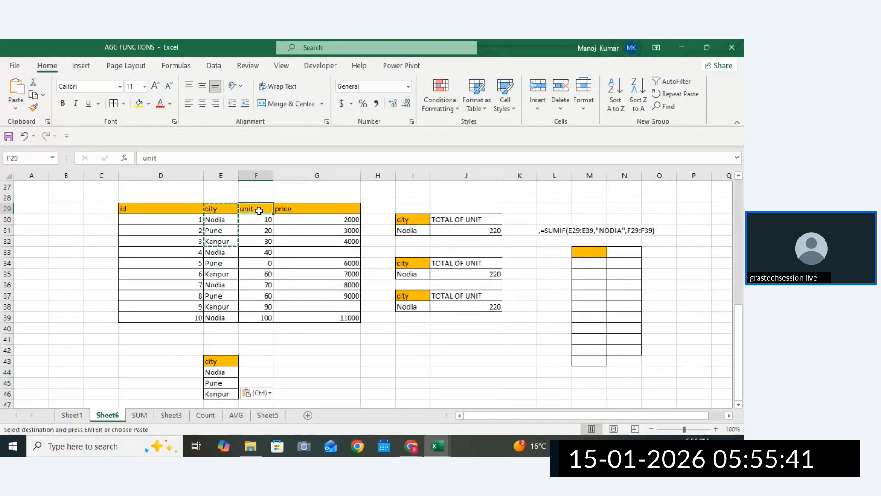
key("ctrl+c")
left_click(252, 362)
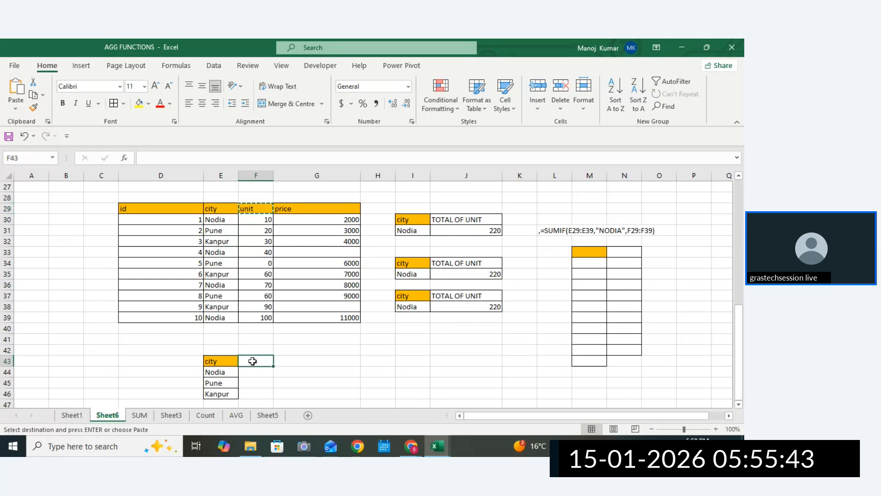
key("ctrl+v")
key("Right")
left_click_drag(253, 371, 252, 391)
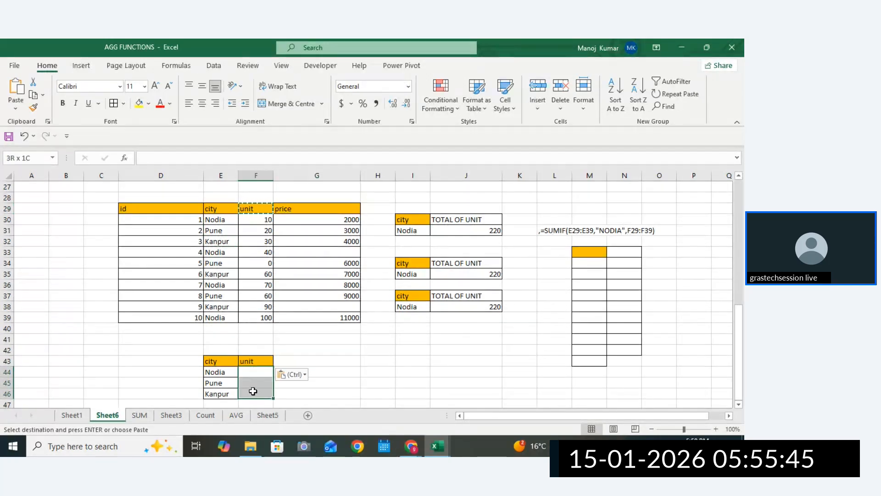
key("Escape")
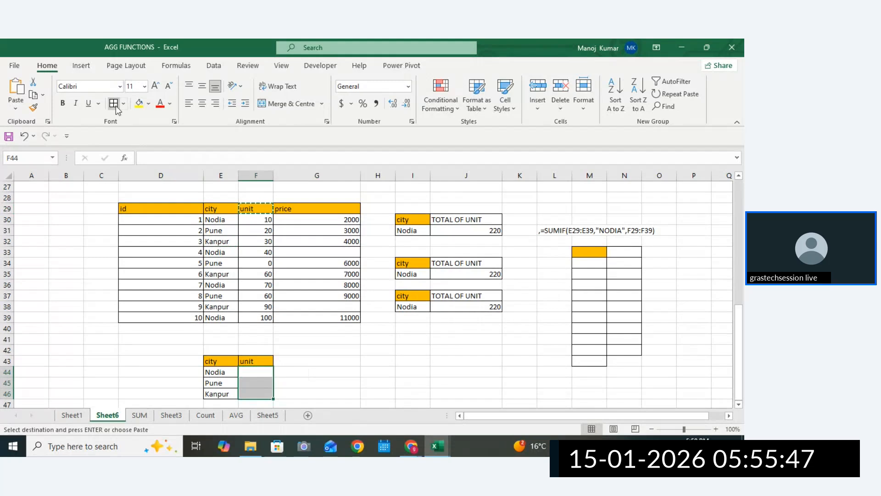
left_click(328, 370)
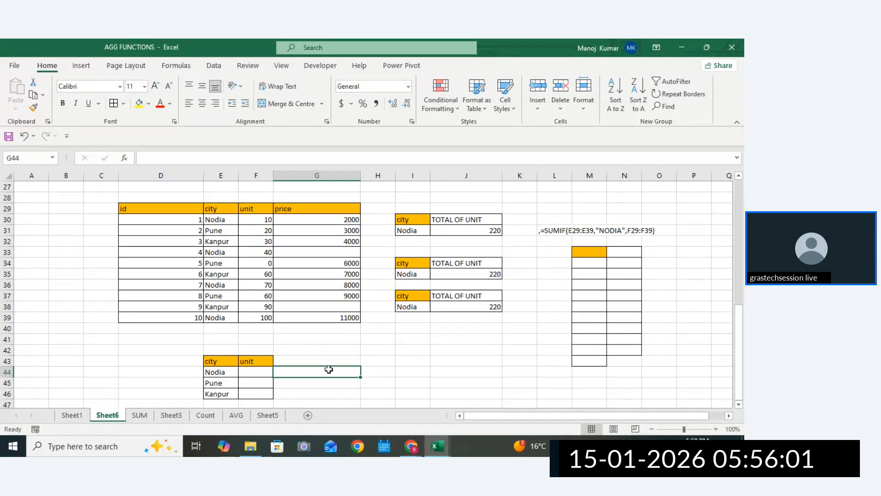
Fill the blank cells in the price column with 300 in G33 and 4000 in G38
left_click(350, 264)
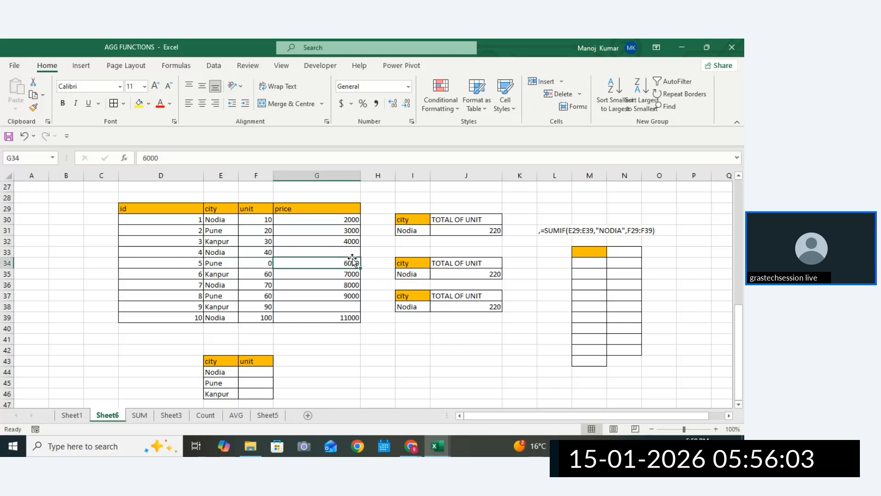
left_click(352, 255)
type("30")
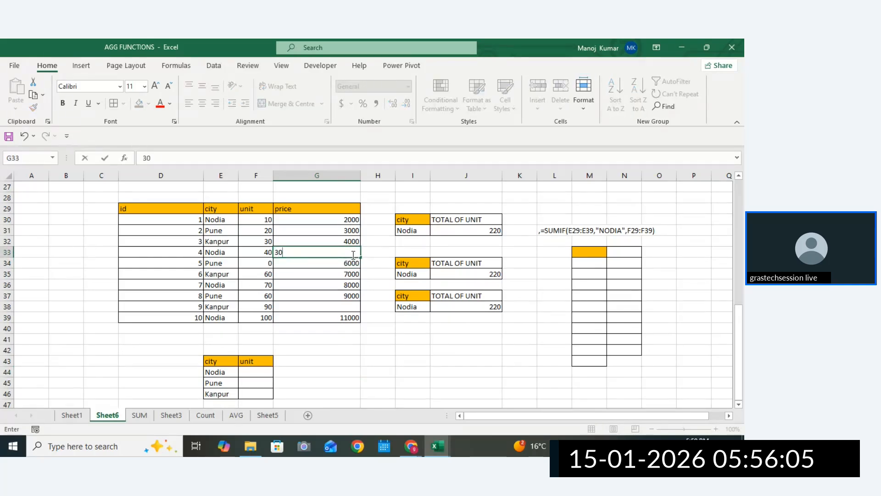
type("0")
key("Return")
key("Down")
key("Down")
key("Down")
key("Down")
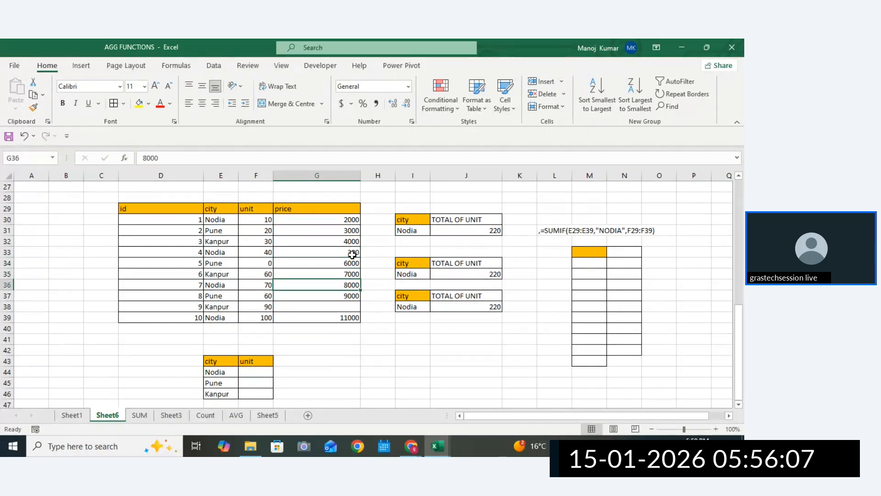
type("4000")
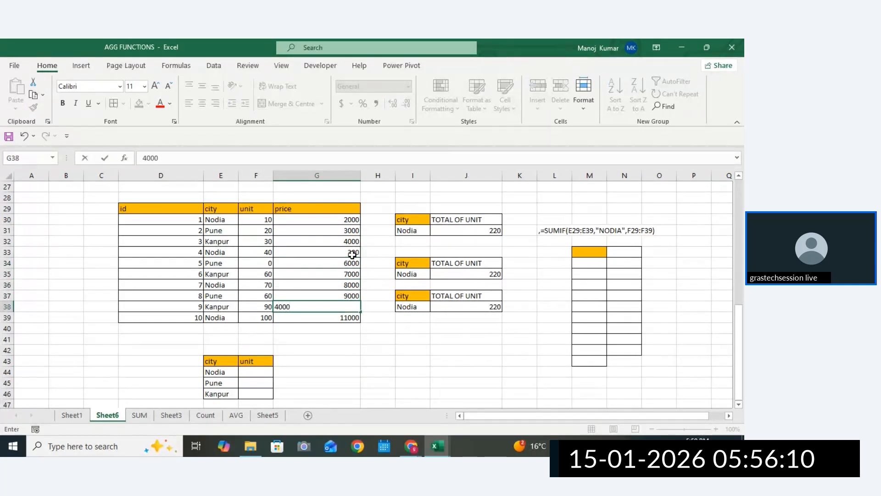
key("Return")
left_click(420, 359)
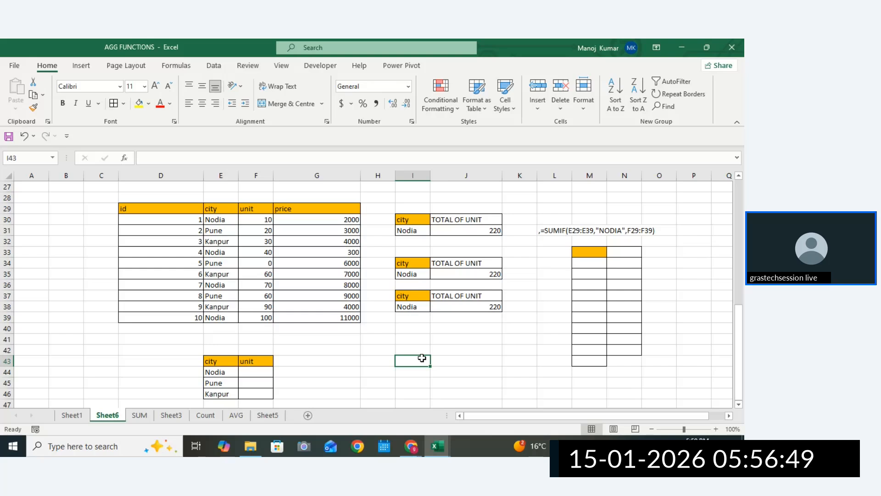
Correct the misspelled city in E30 to Noida
left_click(228, 220)
double_click(229, 219)
key("BackSpace")
key("BackSpace")
key("BackSpace")
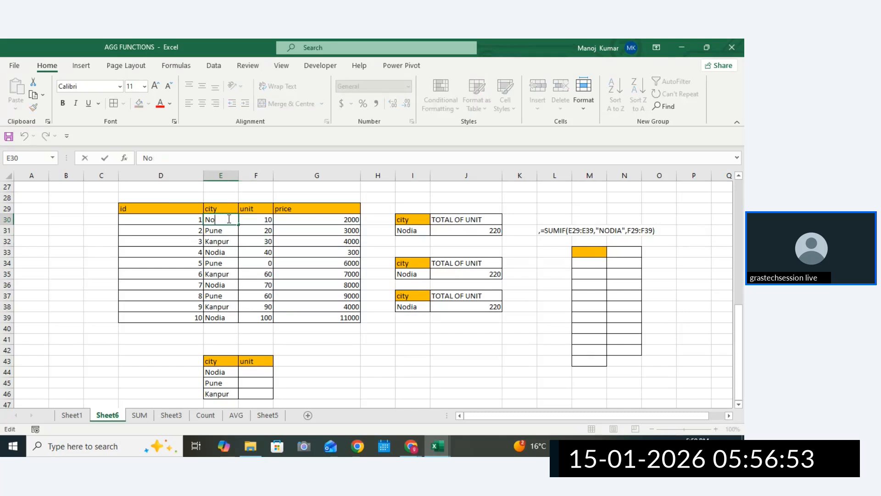
type("i")
key("BackSpace")
key("BackSpace")
type("ida")
left_click(297, 229)
Copy the corrected Noida cell E30 over the misspelled city cells E33, E36 and E39 in the data table
left_click(225, 217)
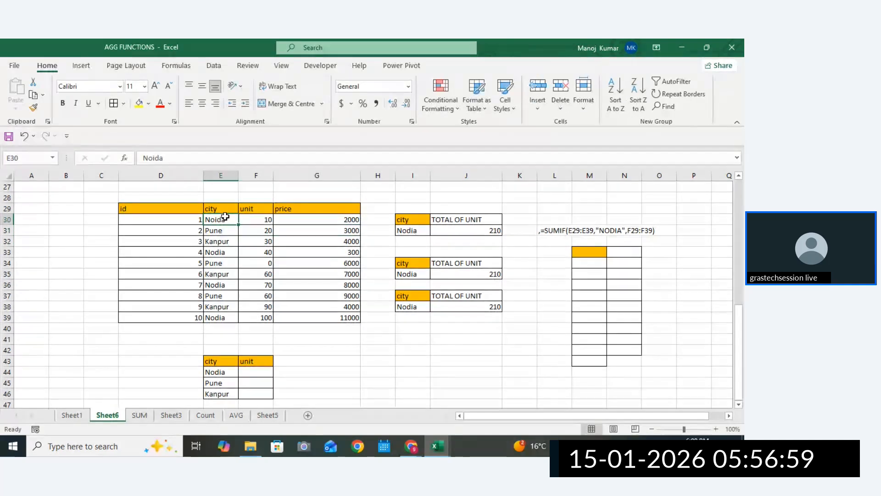
key("ctrl+c")
left_click(223, 250)
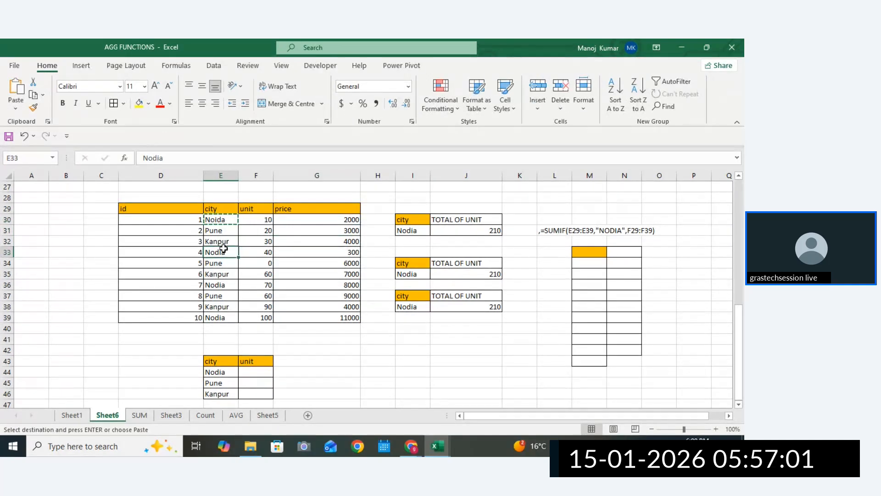
key("ctrl+v")
left_click(220, 284)
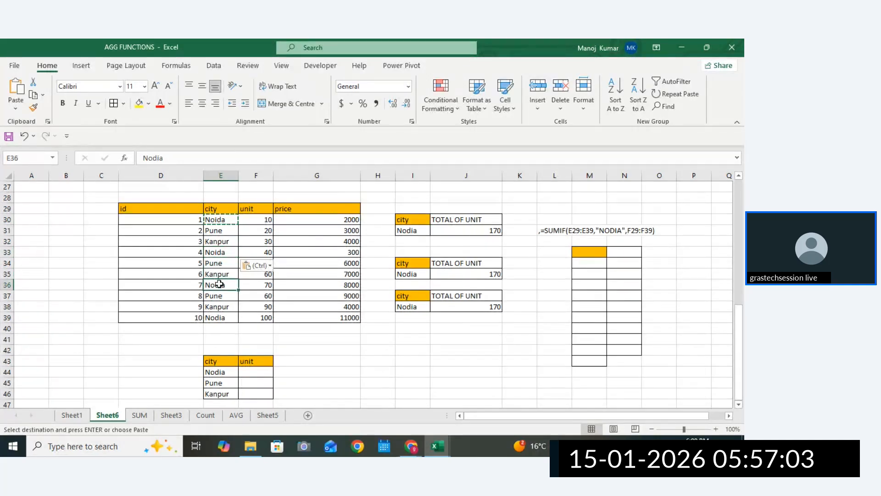
key("ctrl+v")
left_click(217, 315)
key("ctrl+v")
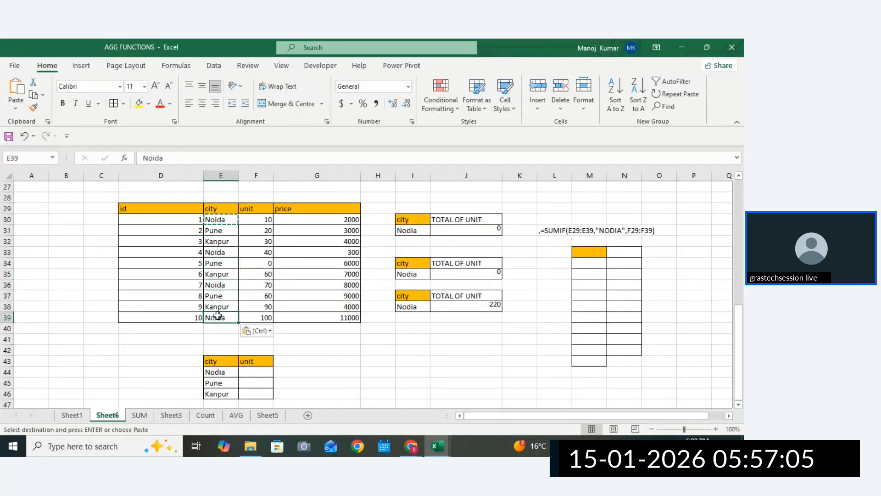
Paste the corrected Noida cell over the misspelled city cells I31, I35, I38 and E44 in the summary tables
left_click(407, 230)
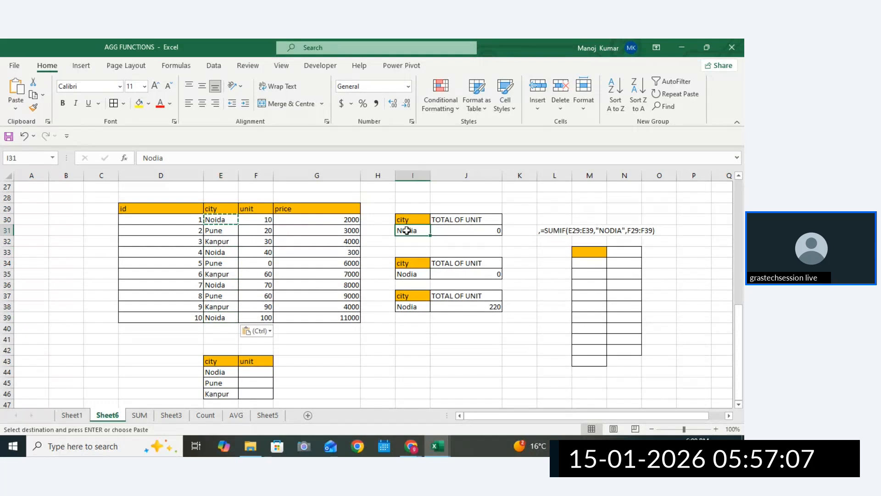
key("ctrl+v")
left_click(408, 273)
key("ctrl+v")
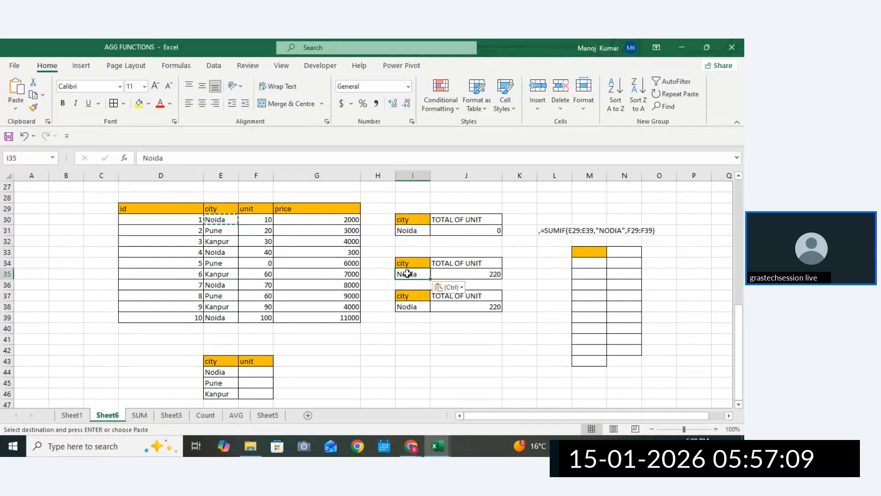
left_click(409, 307)
key("ctrl+v")
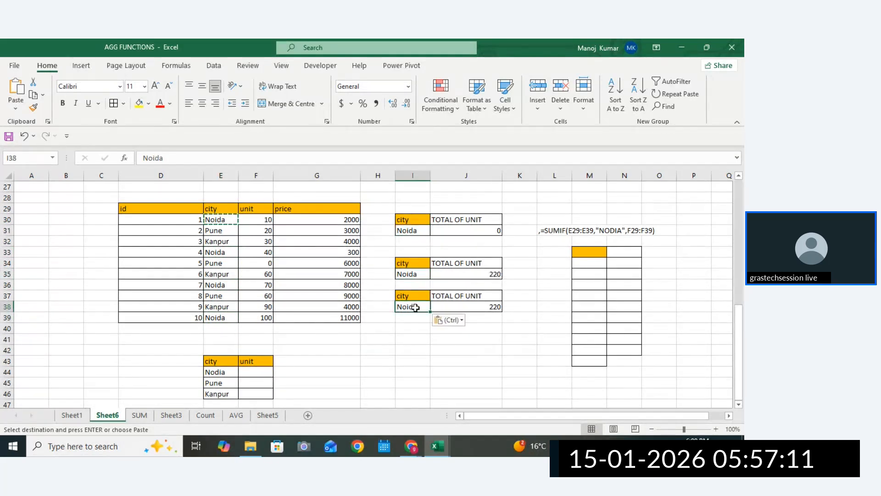
left_click(213, 370)
key("ctrl+v")
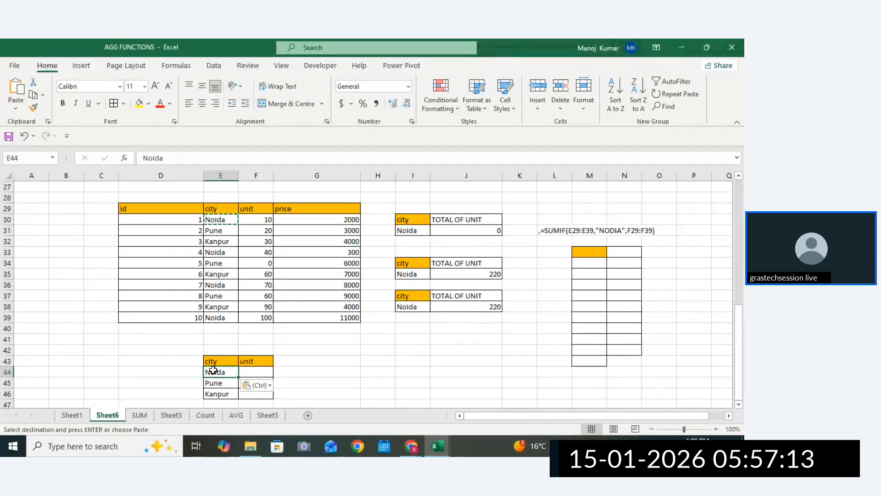
Change the criterion in J31's SUMIF formula to "NOIDA"
double_click(478, 230)
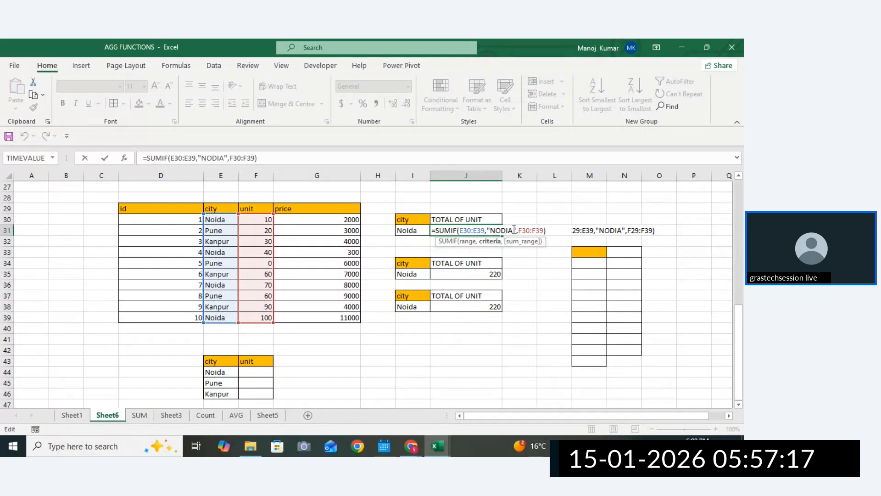
key("BackSpace")
key("BackSpace")
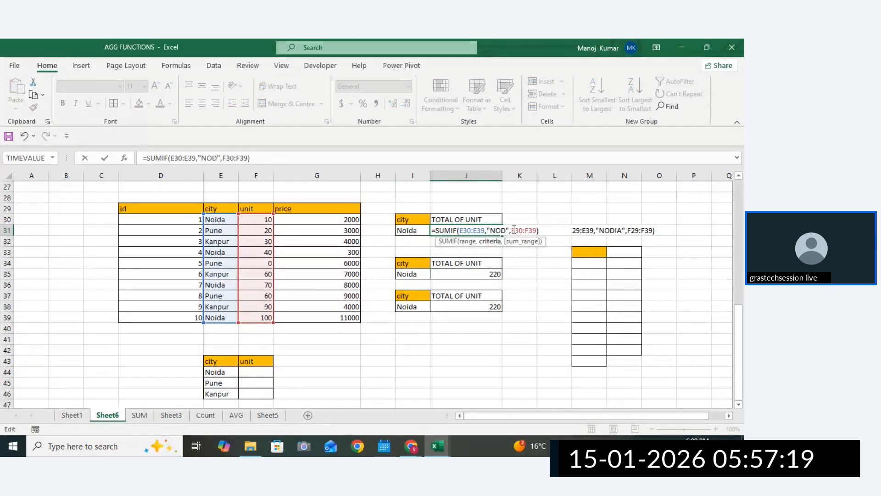
key("BackSpace")
type("ida")
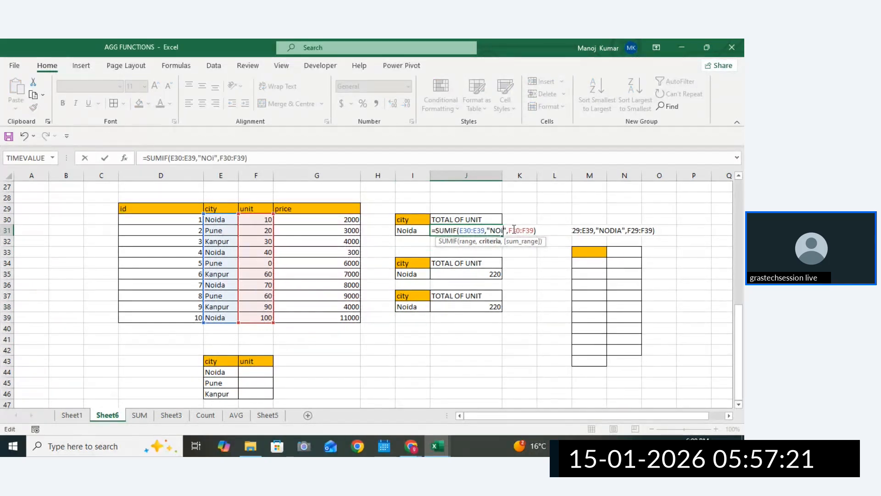
key("Return")
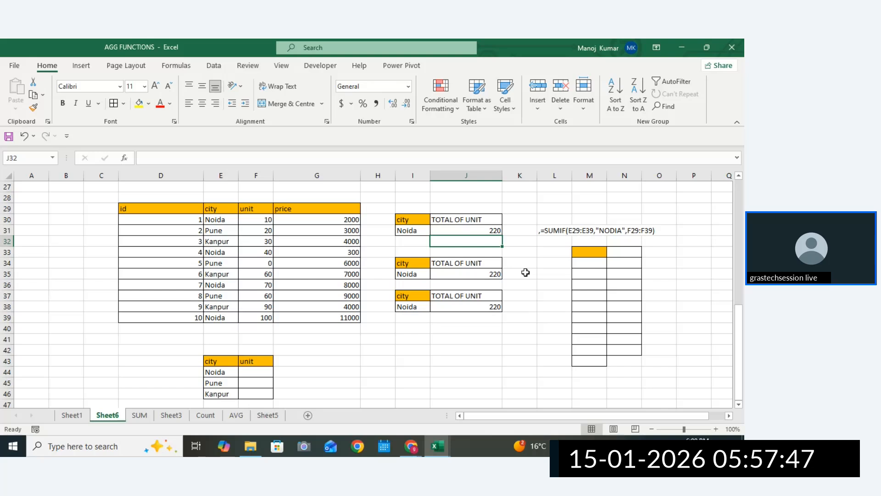
Enter =SUMIF(E30:E39,E44,F30:F39) in F44 to total Noida's units, reviewing its range and criterion arguments
double_click(267, 372)
type("=sumi")
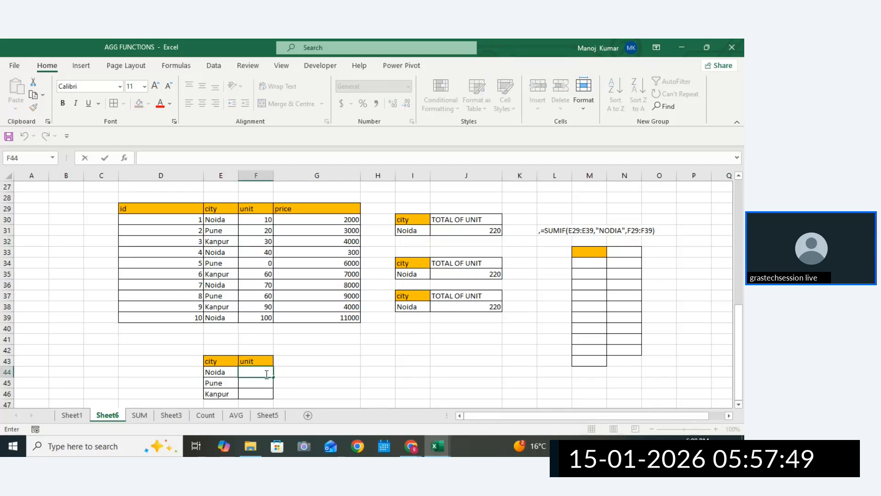
type("f(")
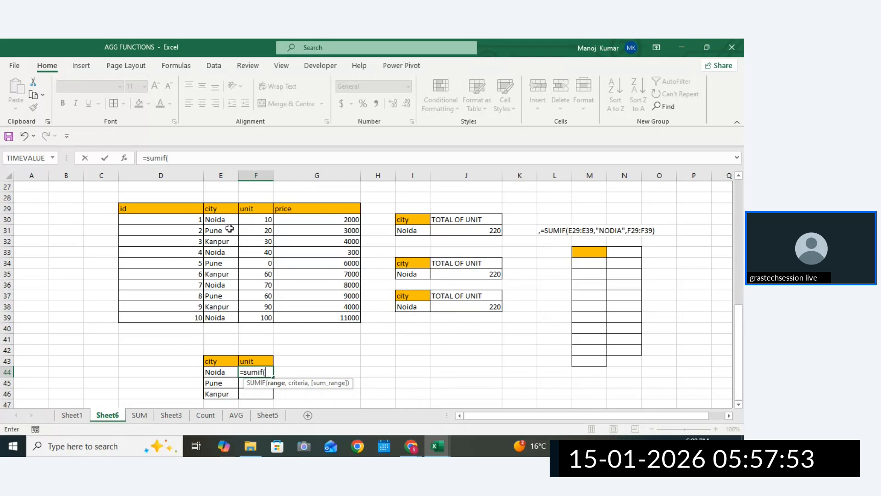
left_click_drag(220, 219, 218, 316)
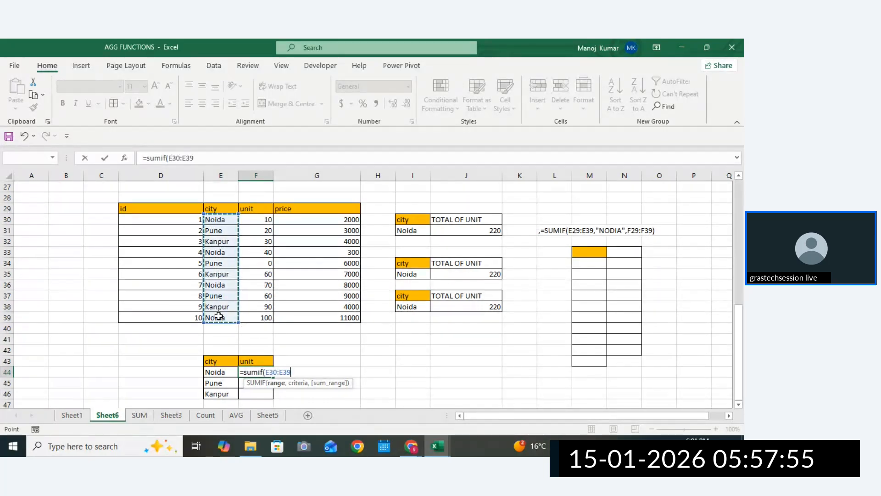
type(",")
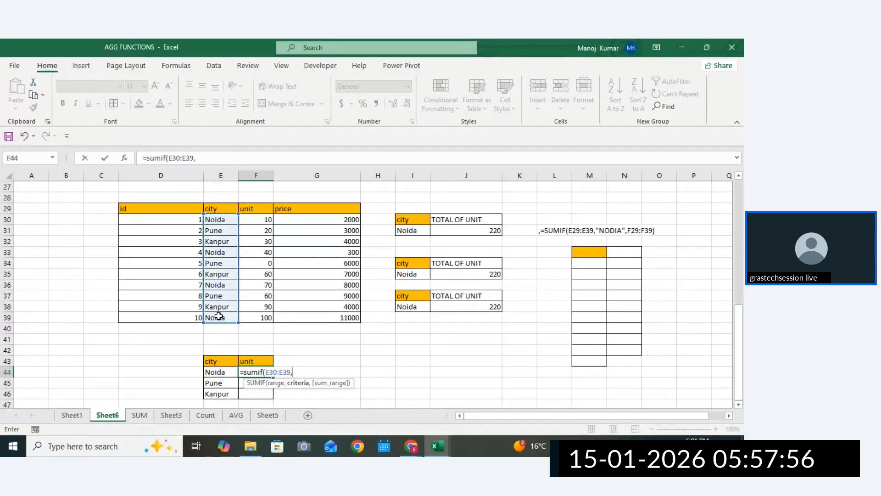
left_click(214, 371)
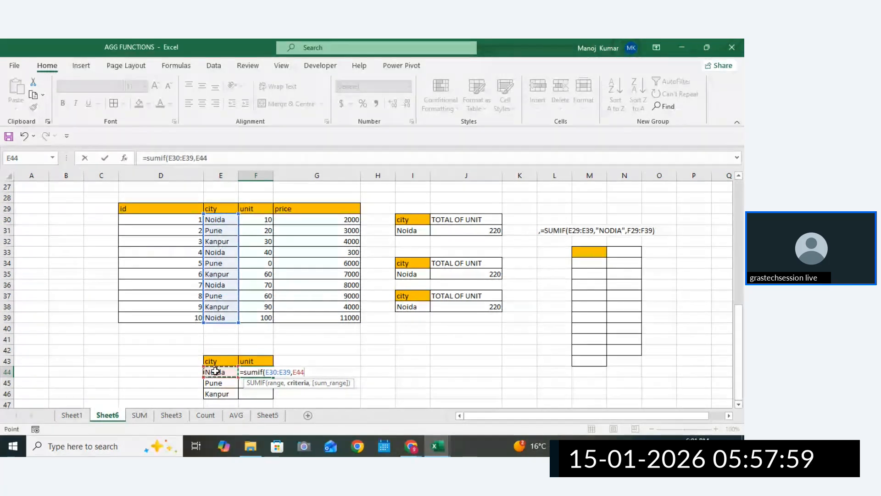
type(",")
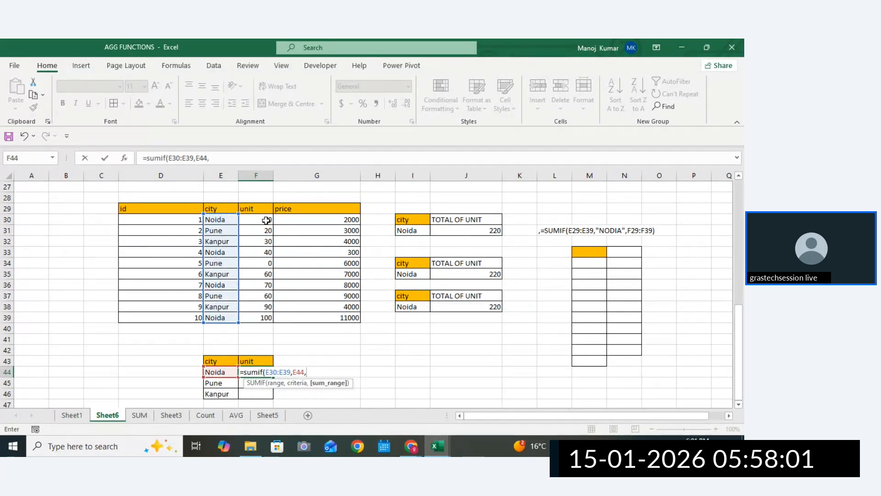
left_click_drag(266, 220, 262, 317)
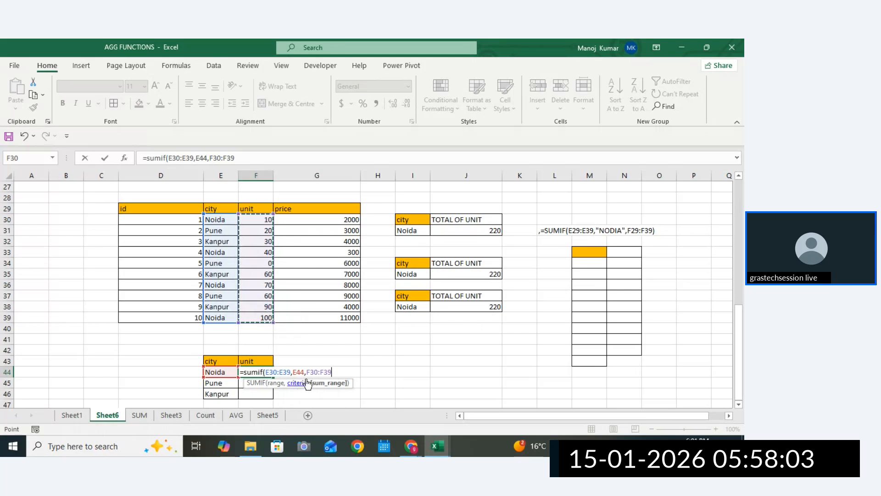
left_click(338, 372)
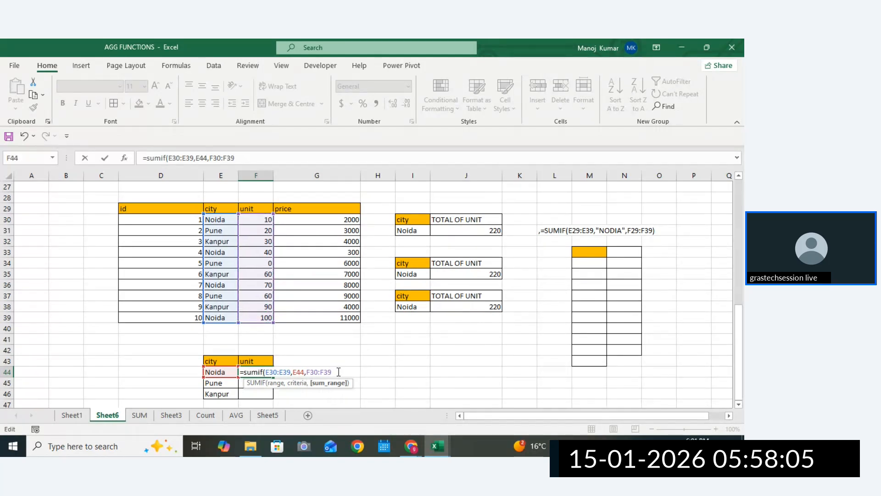
type(")")
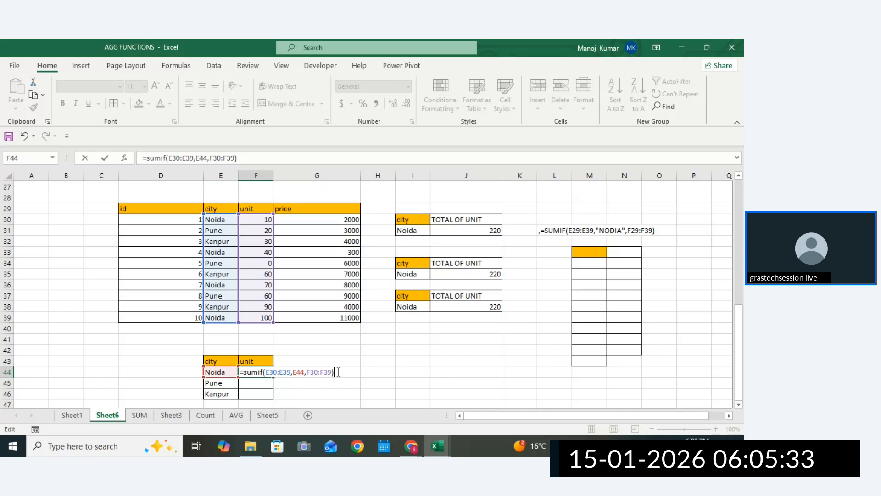
left_click_drag(292, 372, 269, 373)
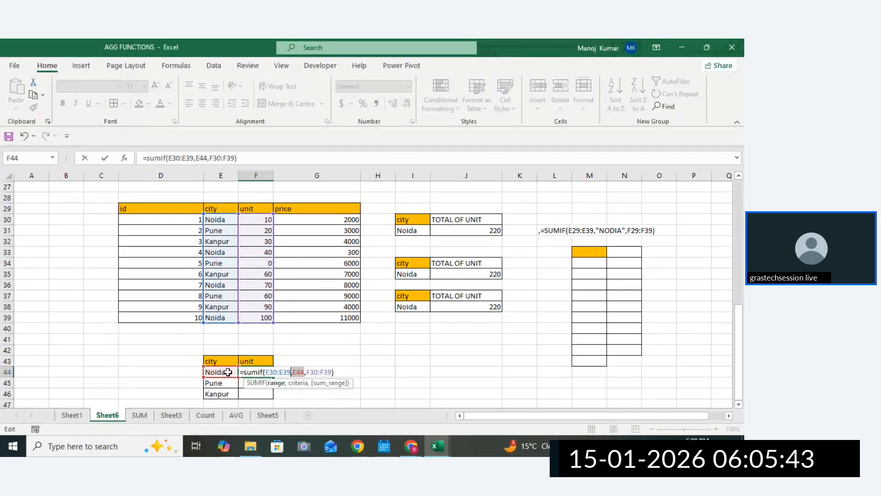
left_click(292, 383)
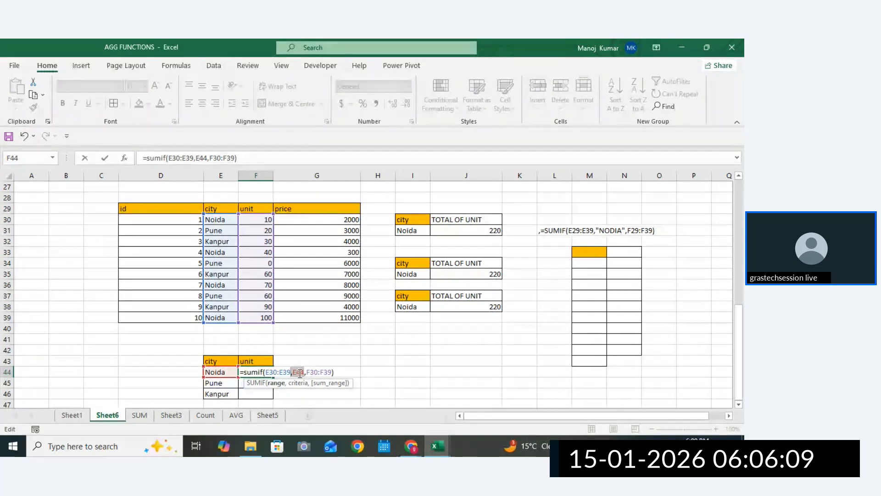
left_click(304, 373)
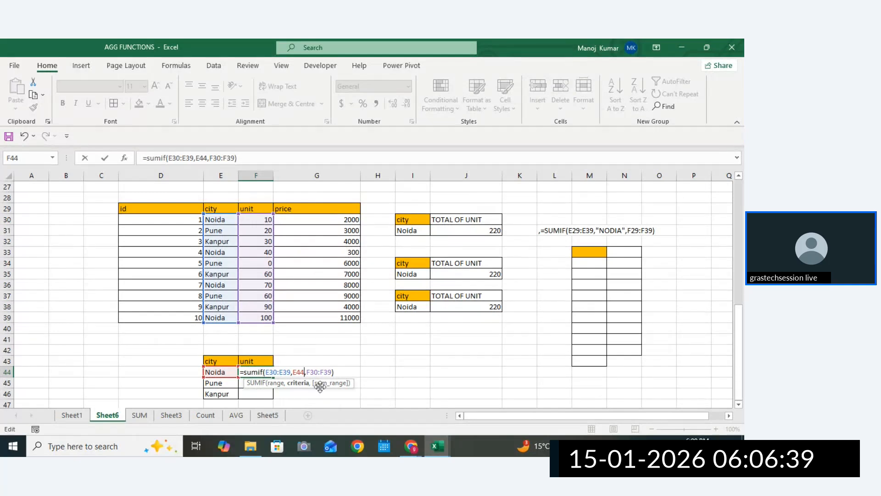
key("Return")
Fill F44's SUMIF formula down to F46 and check the cell references in F46
left_click(267, 372)
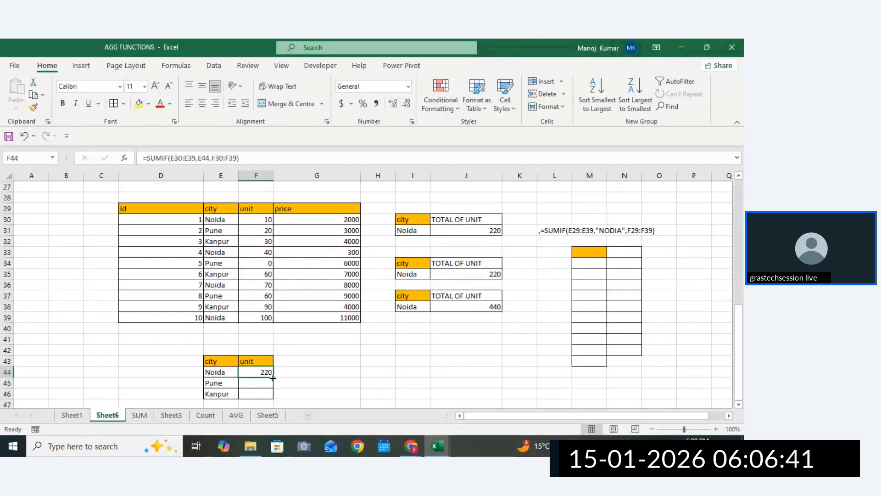
left_click_drag(274, 377, 266, 398)
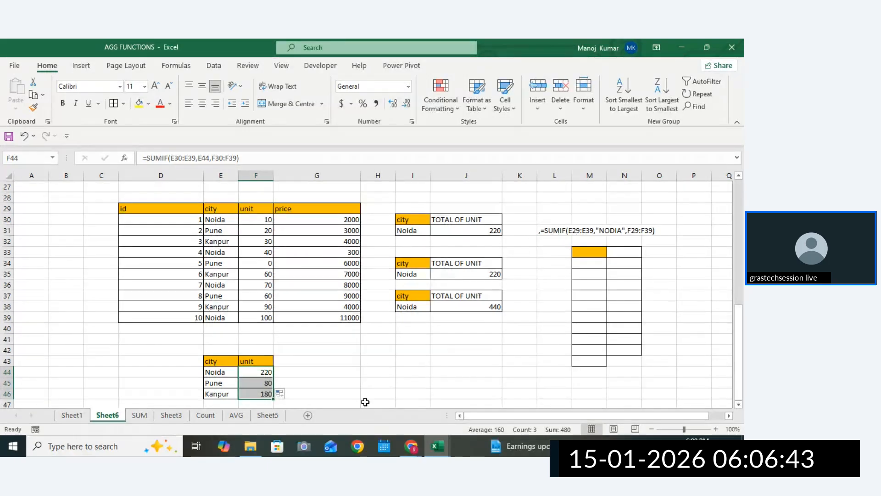
double_click(261, 394)
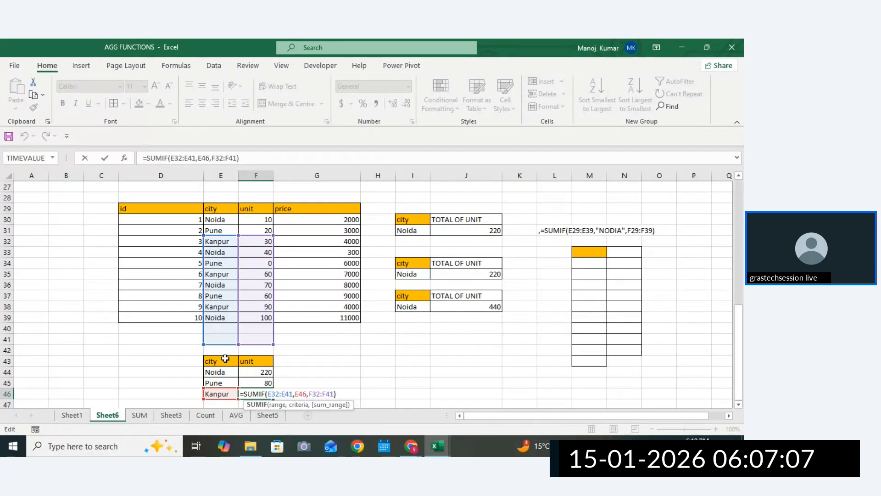
key("Return")
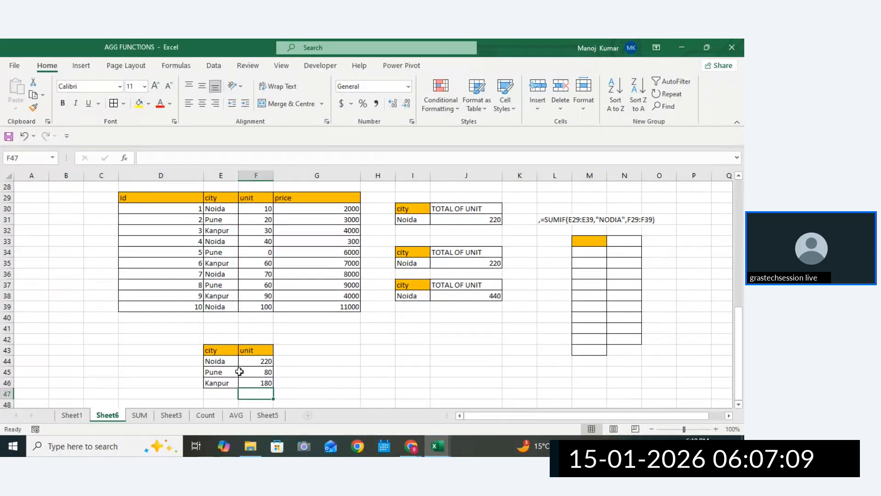
Copy Kanpur from E46 into E30 and check which rows F46's formula covers
left_click(223, 383)
key("ctrl+c")
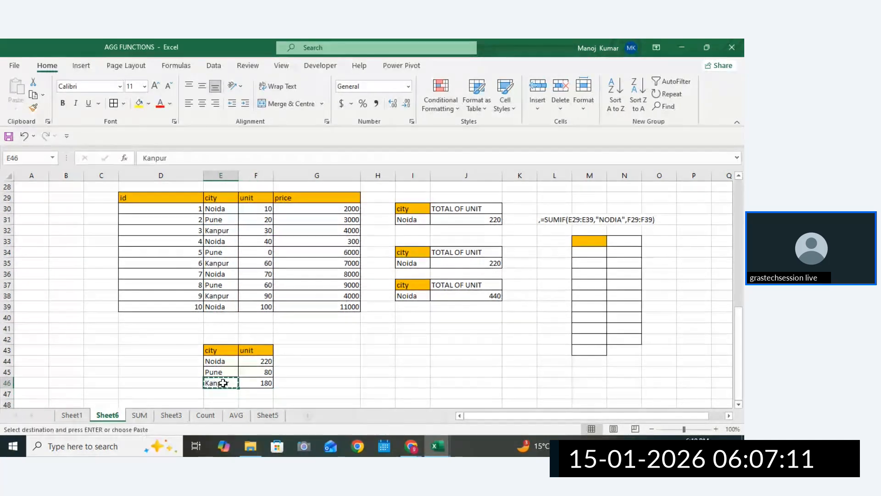
left_click(218, 209)
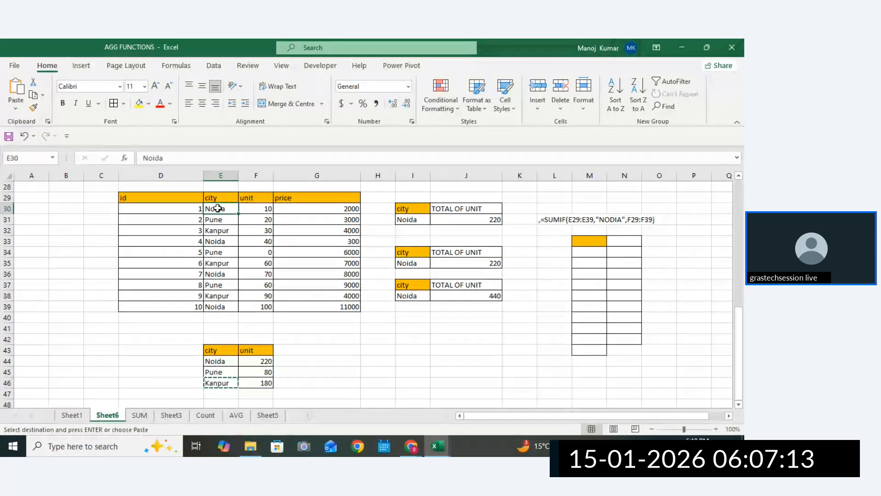
key("ctrl+v")
double_click(253, 384)
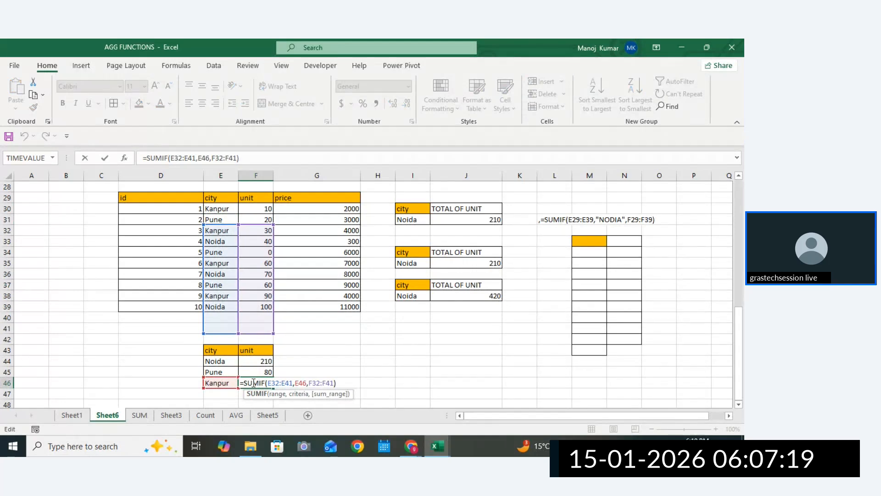
key("Return")
Make both ranges in F44's SUMIF absolute and keep the criterion relative: =SUMIF($E$30:$E$39,E44,$F$30:$F$39)
double_click(253, 362)
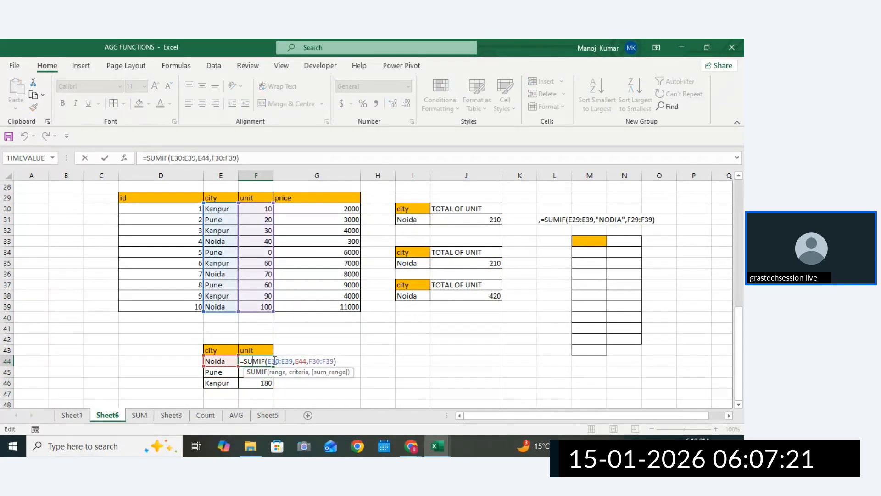
left_click_drag(293, 361, 267, 361)
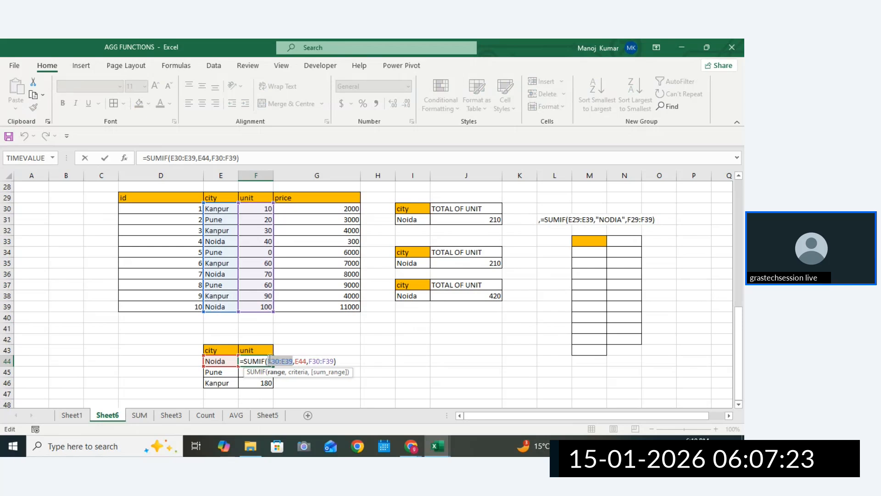
left_click_drag(335, 361, 271, 361)
left_click(293, 362)
left_click_drag(269, 361, 358, 361)
key("F4")
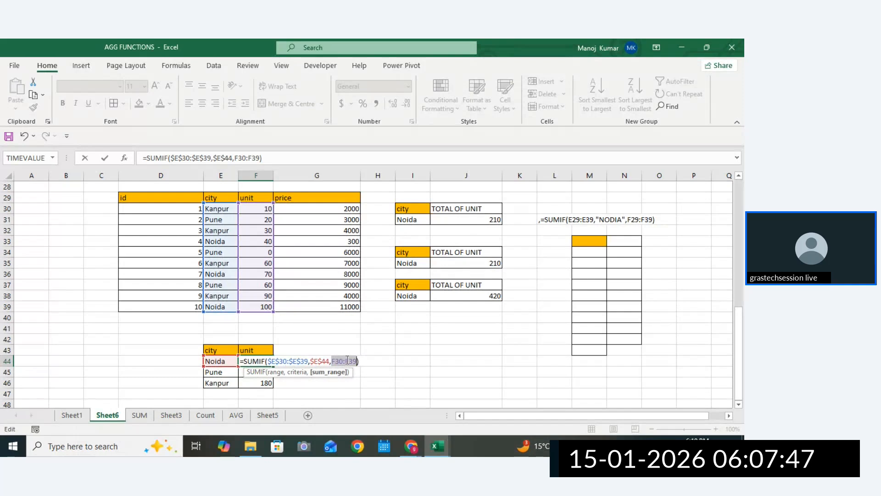
key("F4")
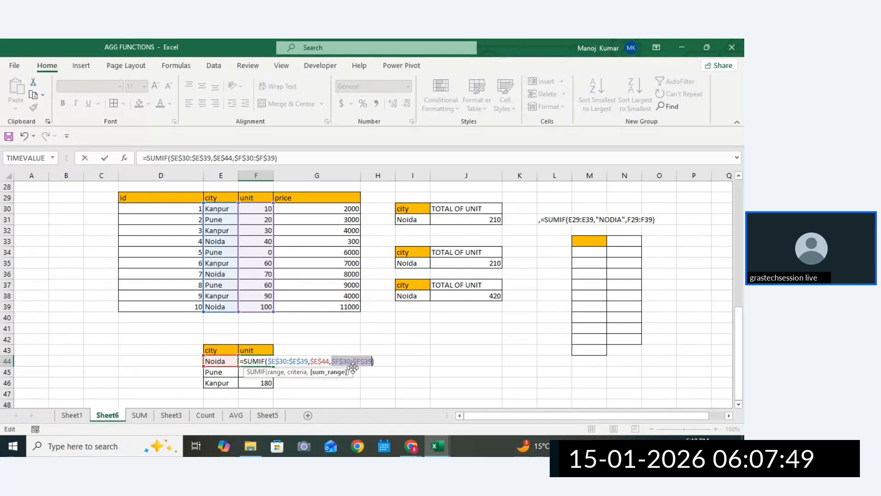
left_click(325, 361)
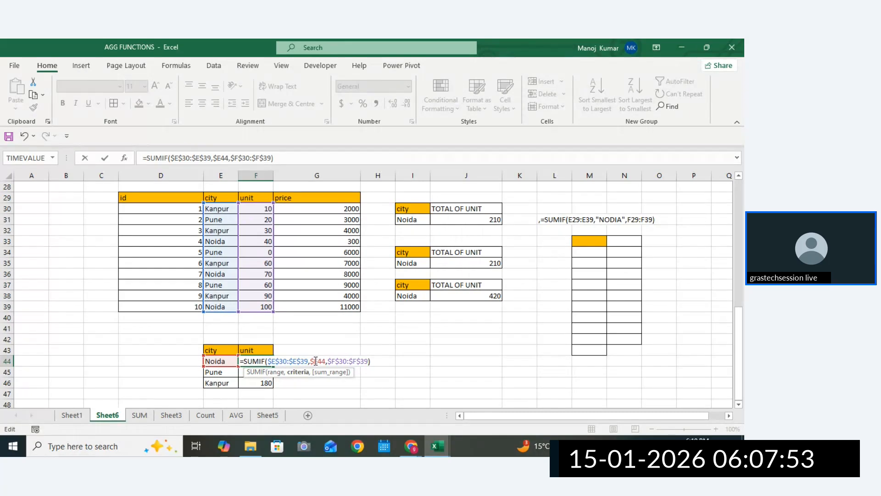
key("F4")
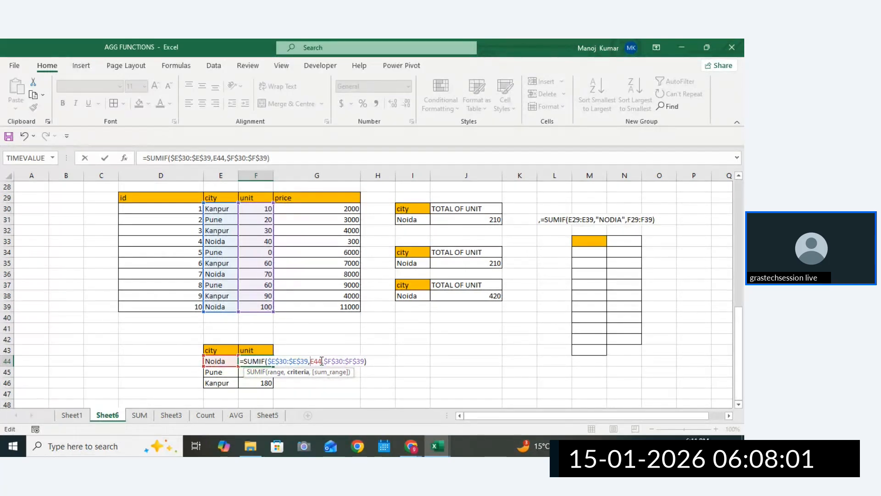
key("Return")
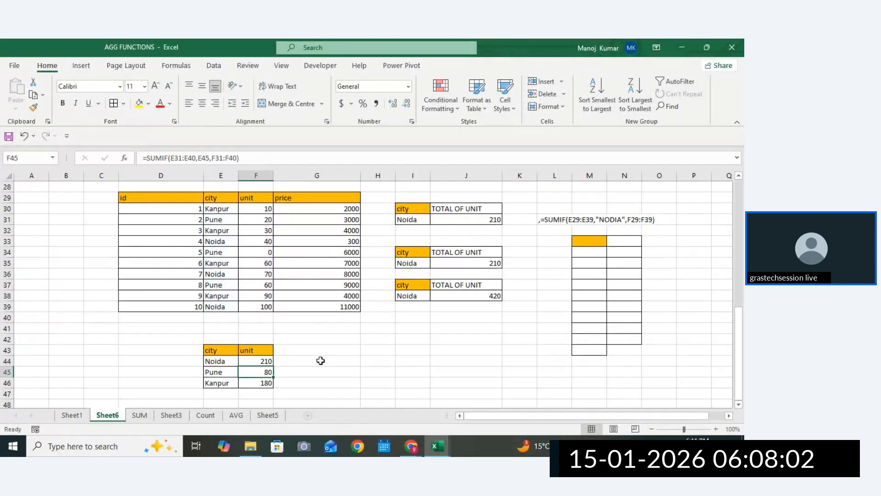
Fill F44's corrected formula down to F46 and check the criterion references in F45 and F46
left_click(268, 361)
left_click_drag(272, 365, 271, 386)
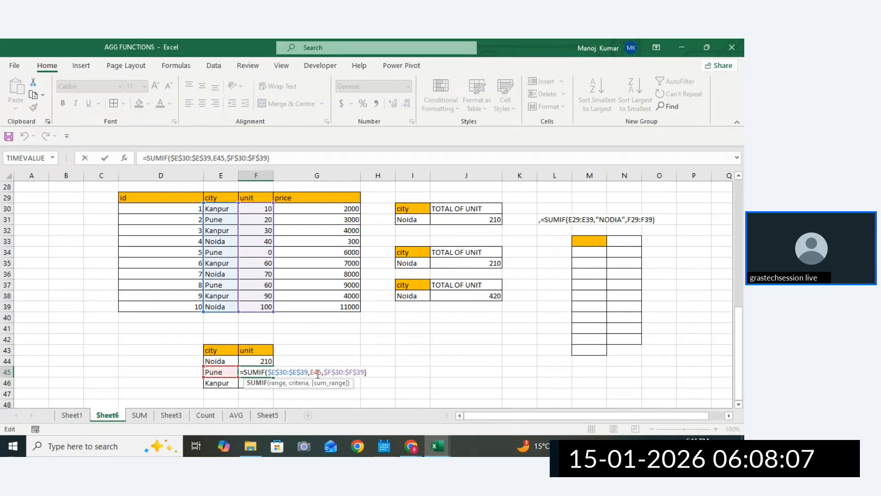
double_click(313, 371)
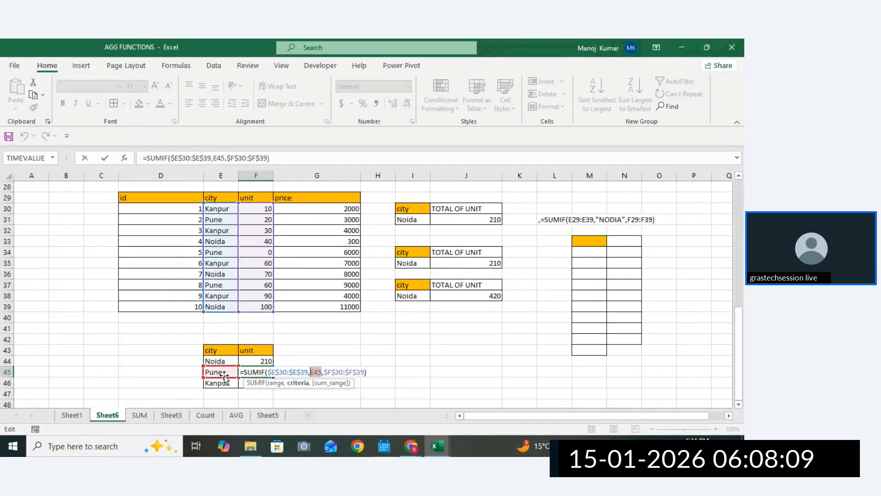
key("Return")
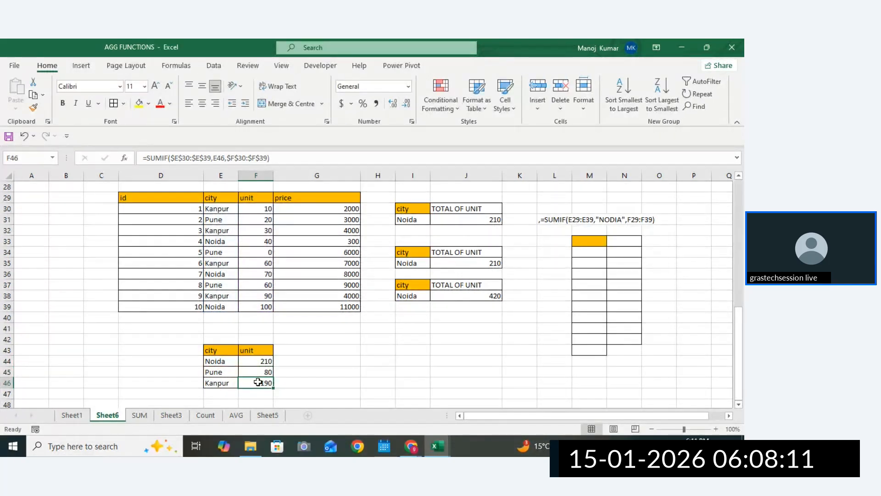
double_click(258, 382)
double_click(316, 382)
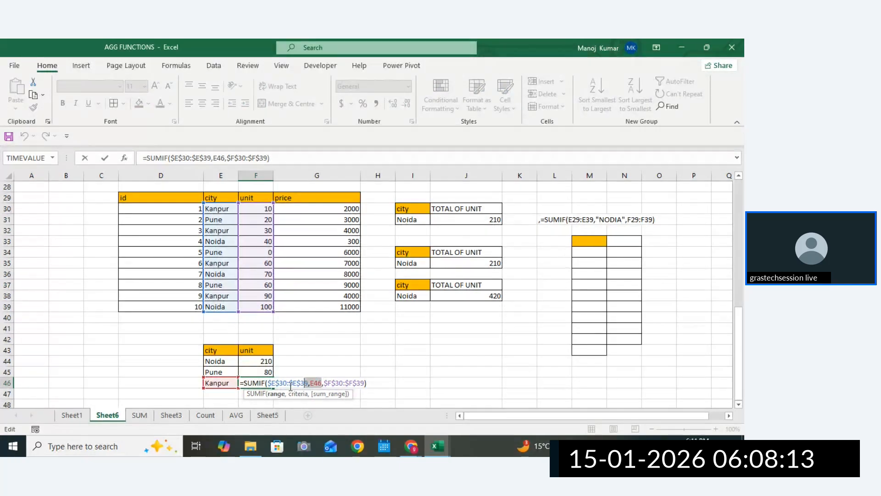
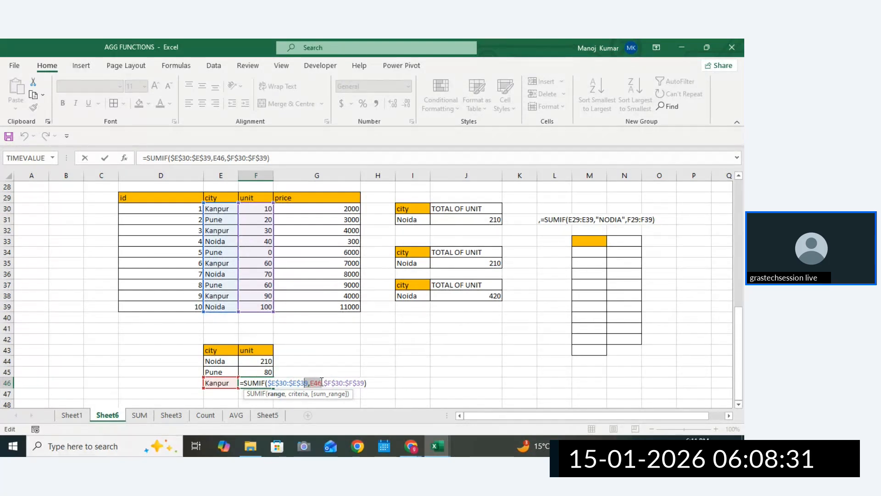
left_click_drag(321, 381, 310, 382)
key("Return")
Copy F44's formula text into H44 as a visible note, prefixed with a comma
left_click(398, 366)
double_click(263, 361)
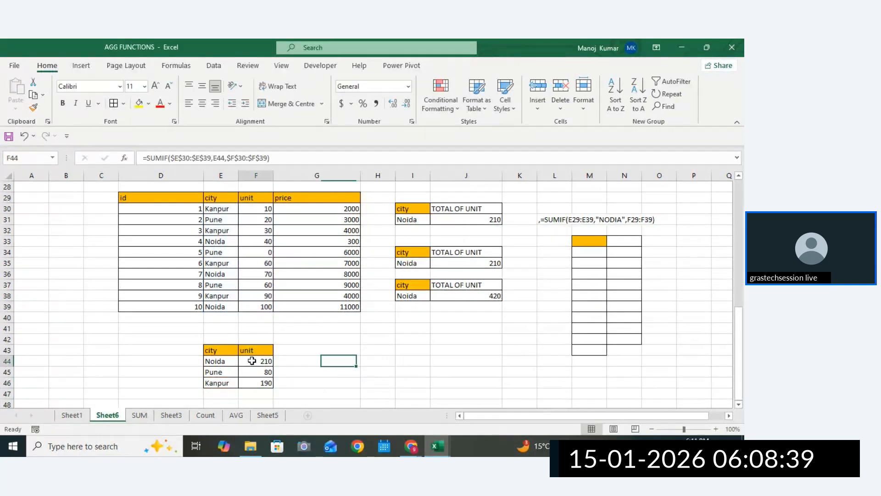
left_click_drag(379, 366, 222, 369)
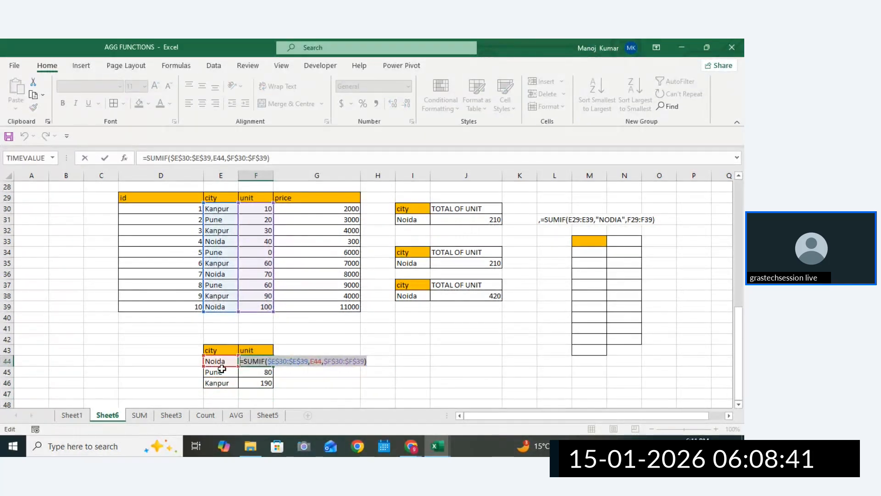
key("ctrl+c")
key("Return")
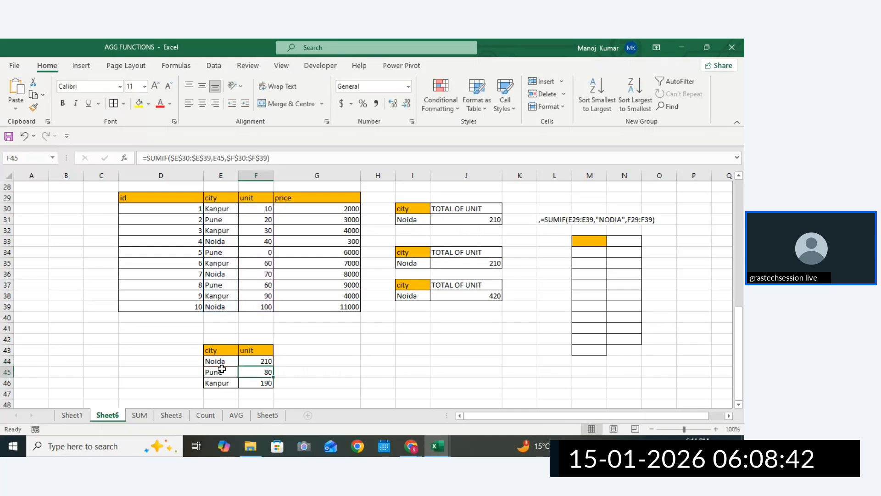
double_click(366, 361)
type(",")
key("ctrl+v")
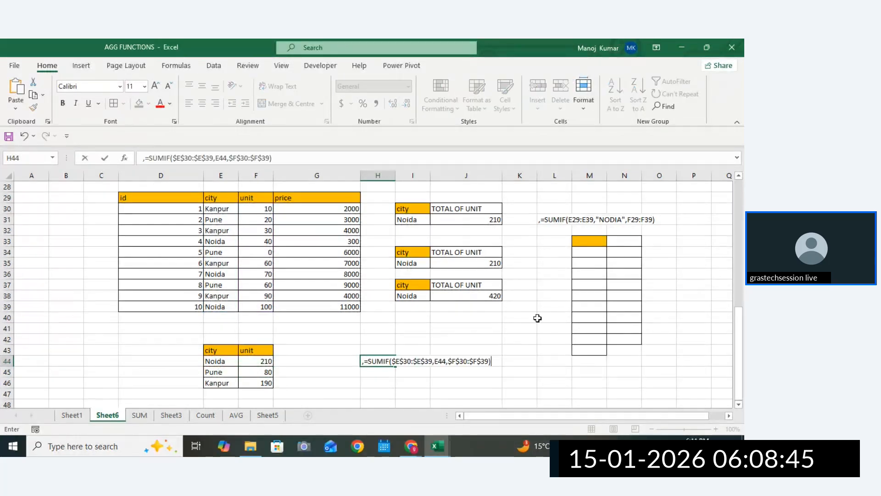
left_click(550, 306)
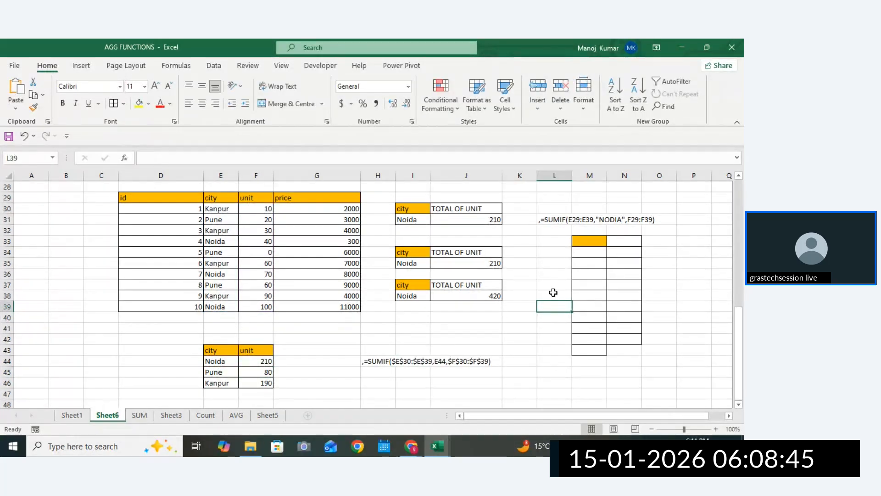
left_click(711, 324)
key("ctrl+Up")
left_click(711, 326)
left_click_drag(742, 255, 732, 408)
left_click(609, 350)
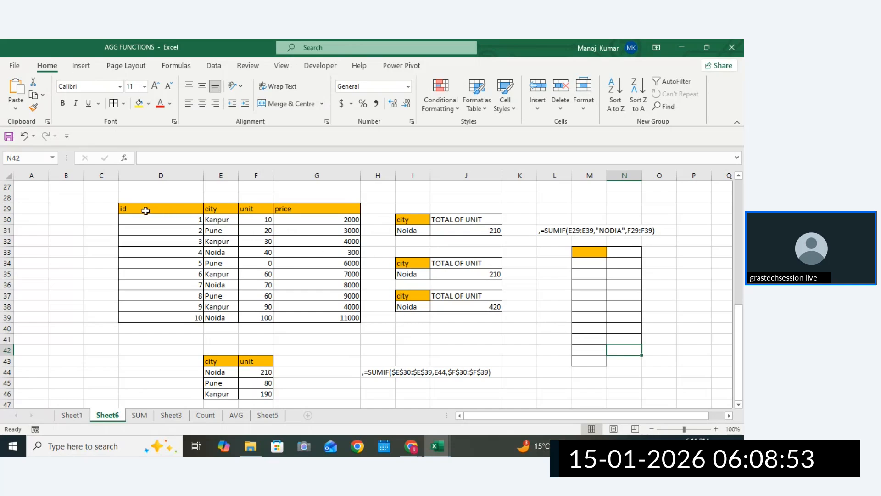
Change the unit value for Pune in F31 to 50
left_click_drag(146, 211, 315, 305)
left_click(299, 308)
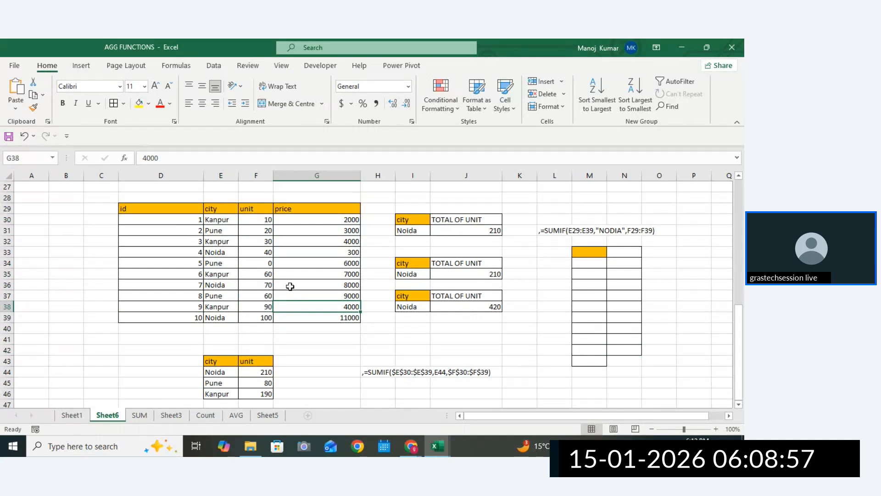
double_click(267, 230)
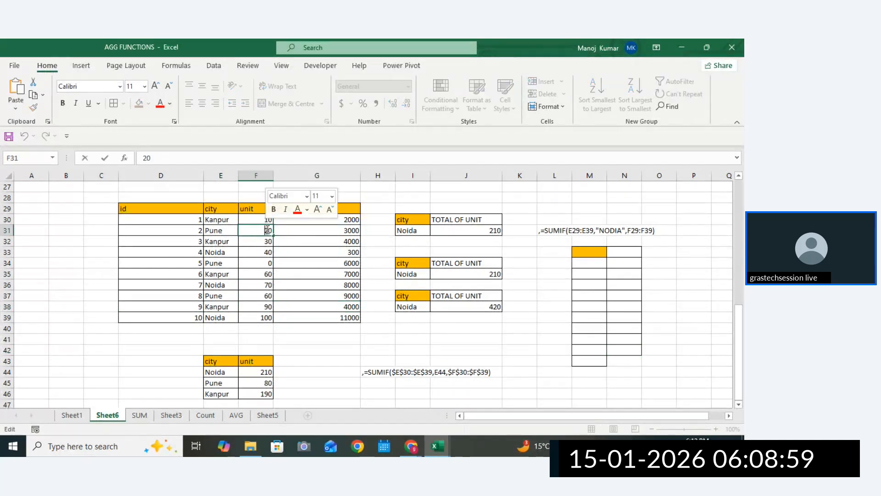
key("BackSpace")
type("5")
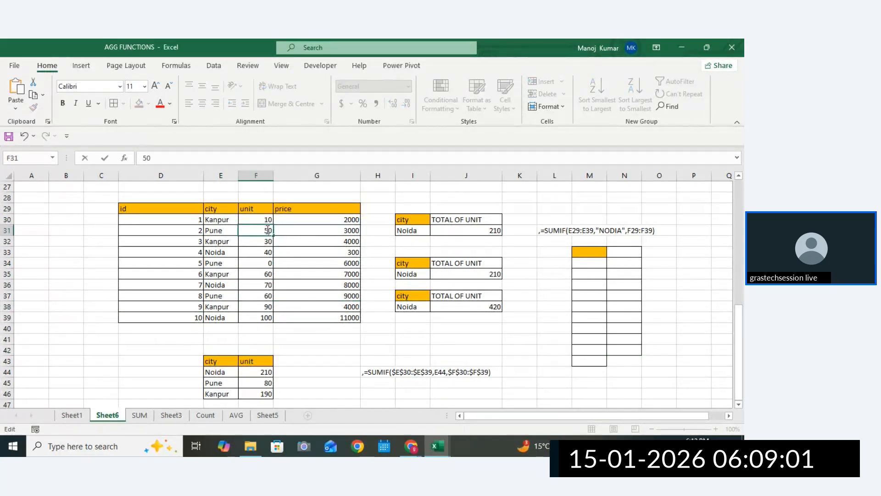
left_click(305, 306)
Examine the values in the unit and price columns of the source table
left_click_drag(268, 219, 263, 295)
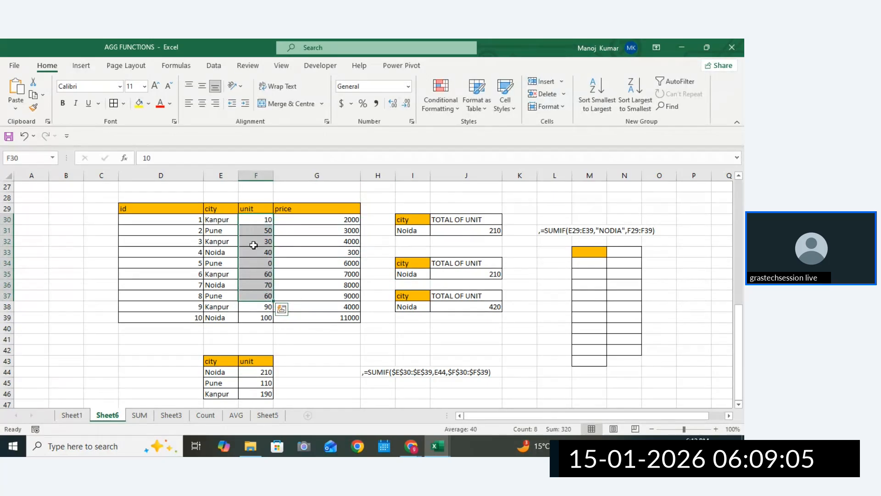
left_click_drag(351, 221, 346, 317)
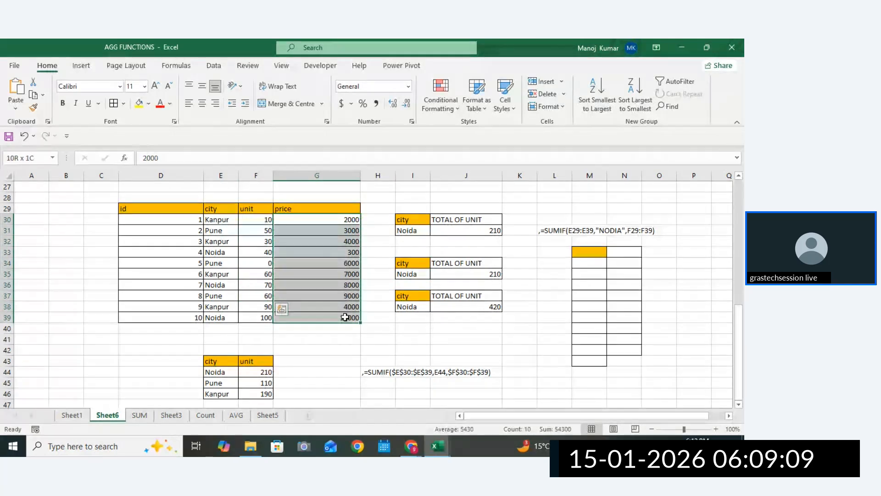
left_click_drag(265, 208, 264, 308)
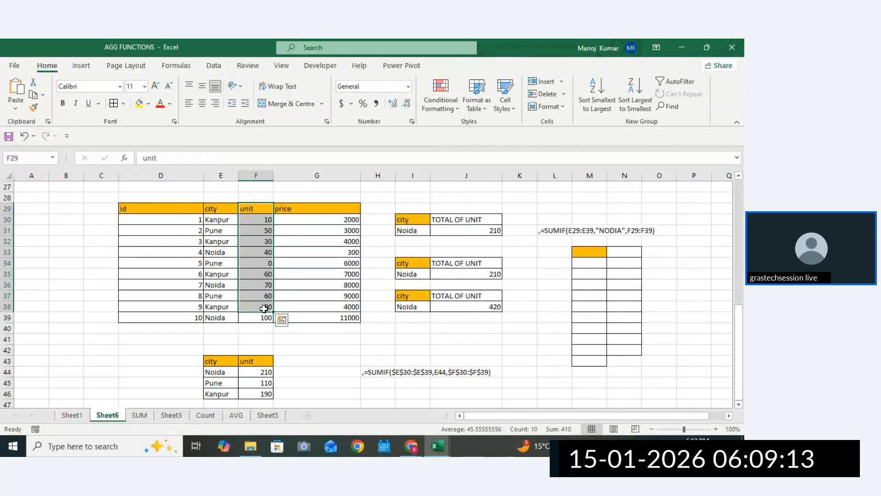
left_click_drag(340, 210, 340, 317)
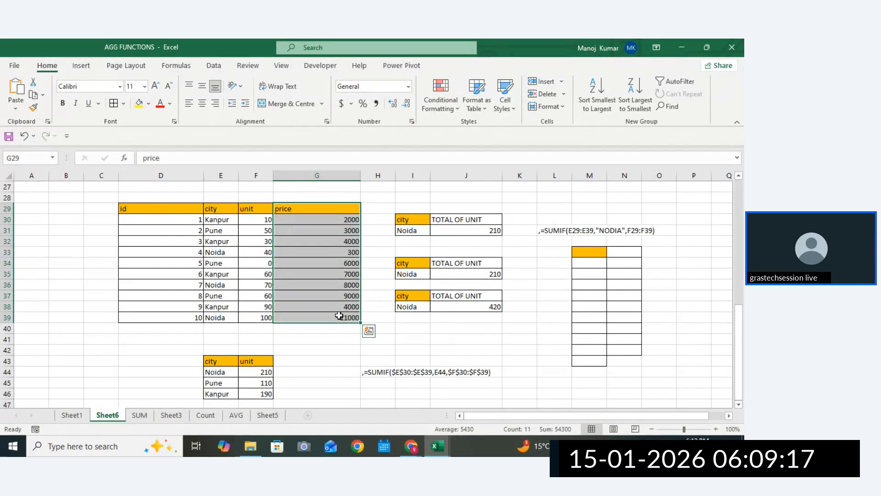
left_click_drag(264, 208, 270, 318)
Copy the unit header and first unit value from F29:F30 into E49:E50
left_click(263, 210)
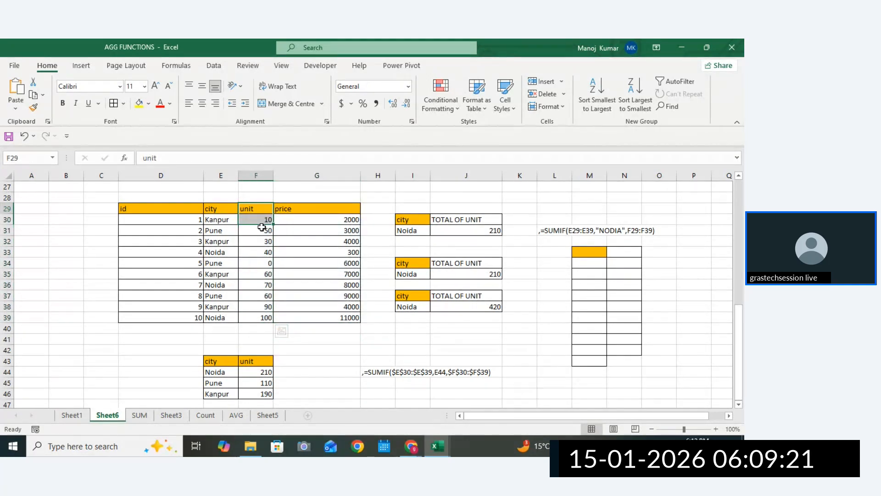
mouse_move(262, 227)
left_mouse_down()
mouse_move(265, 303)
mouse_move(261, 203)
mouse_move(263, 221)
left_mouse_up()
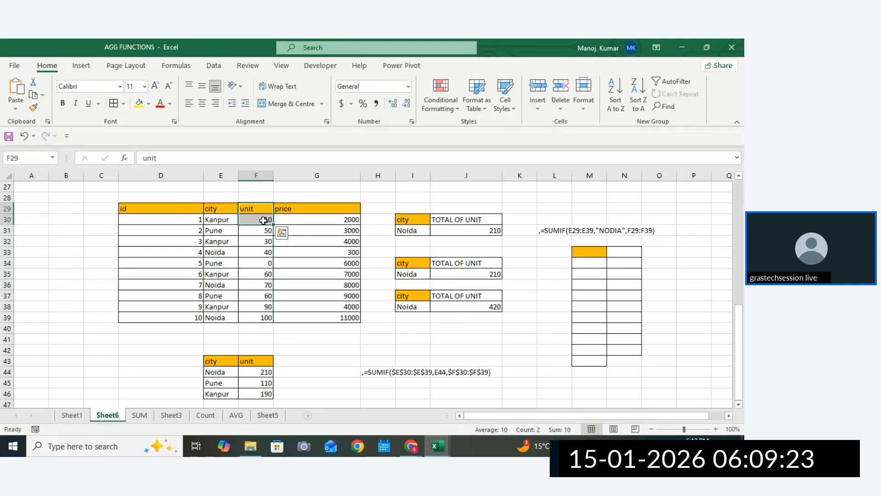
key("ctrl+c")
left_click(363, 394)
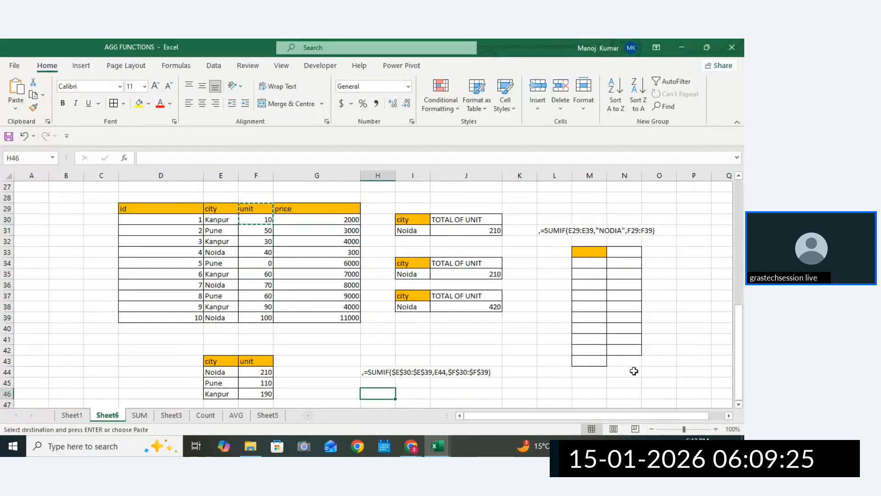
scroll(463, 361, "down", 2)
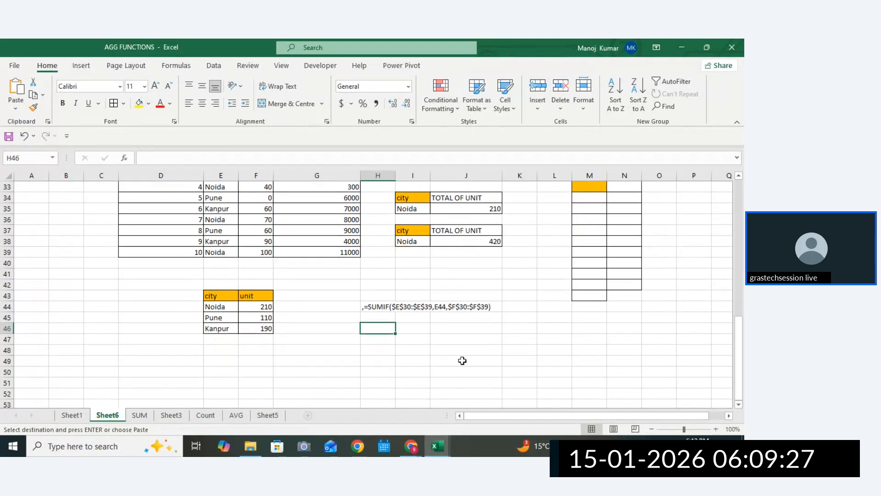
left_click(216, 359)
key("ctrl+v")
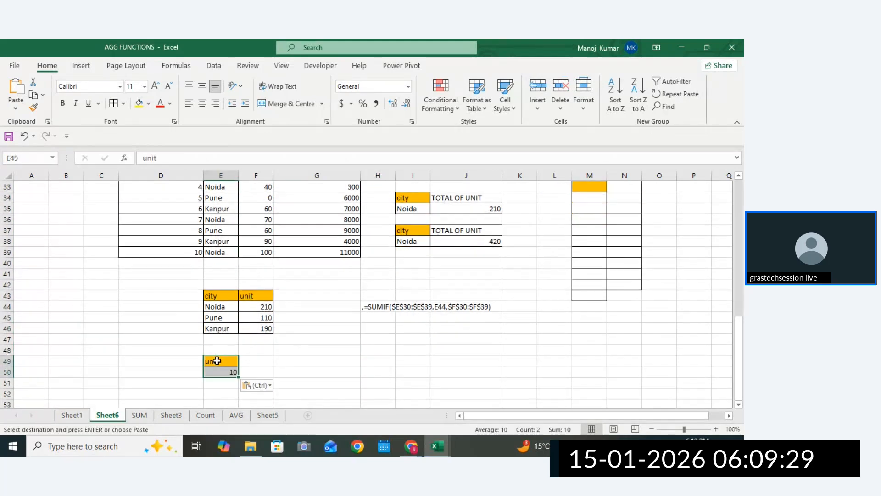
Replace the value in E50 with the criterion >=50
left_click(221, 371)
double_click(236, 372)
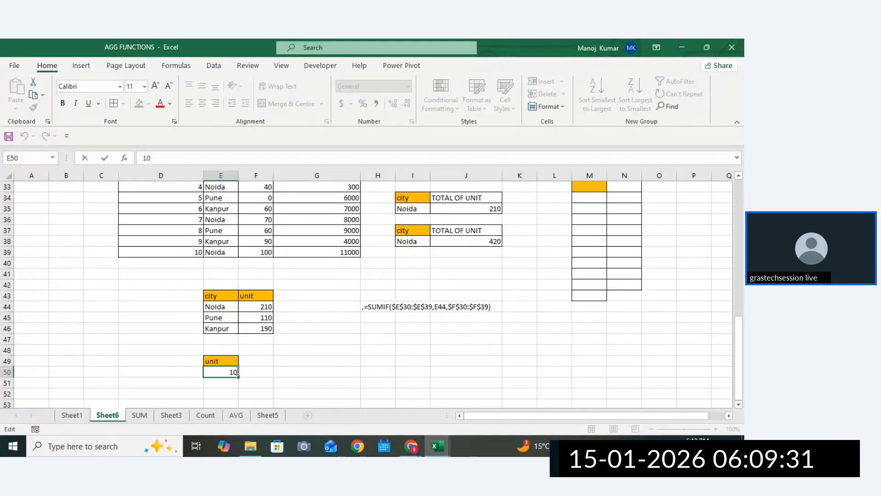
type(">=50")
left_click(328, 367)
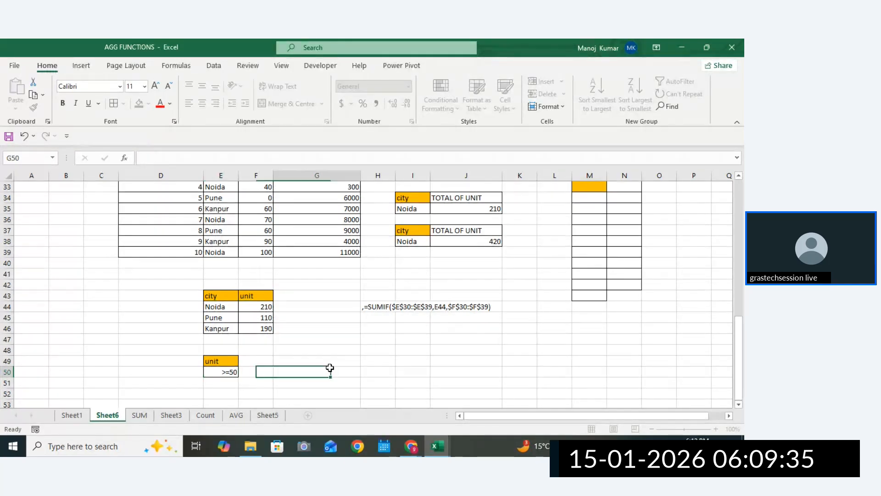
Copy the price header from G29 into F49 and widen column F slightly
left_click(248, 359)
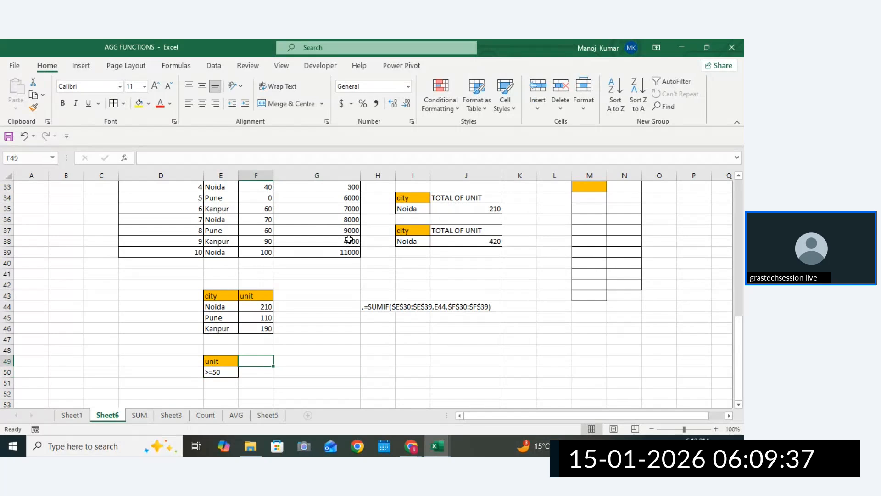
left_click_drag(739, 331, 739, 304)
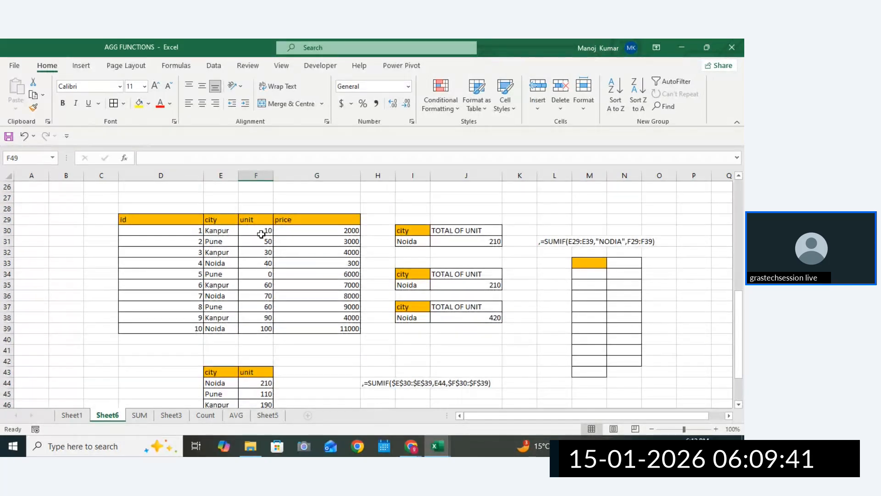
left_click_drag(263, 231, 271, 317)
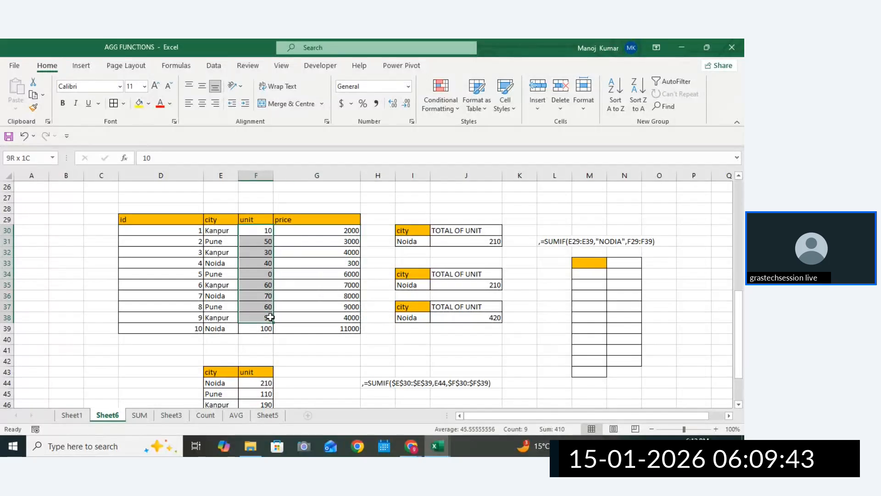
left_click(299, 220)
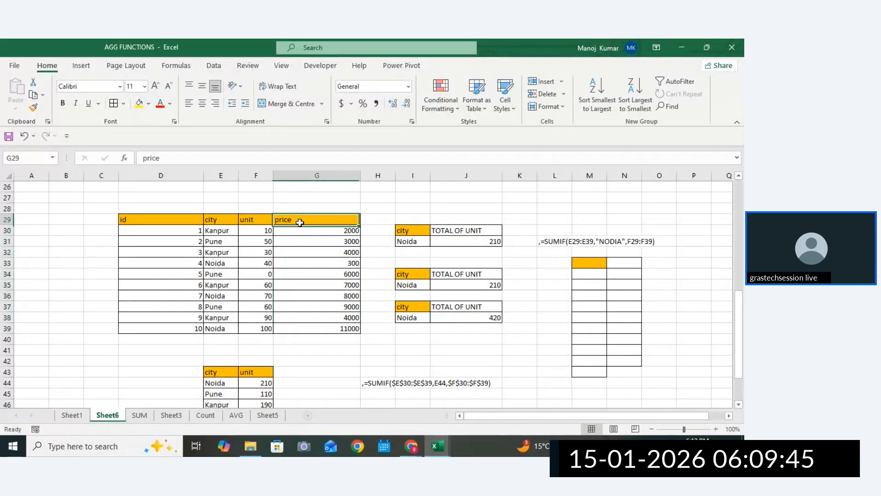
left_click_drag(350, 230, 350, 328)
left_click(317, 220)
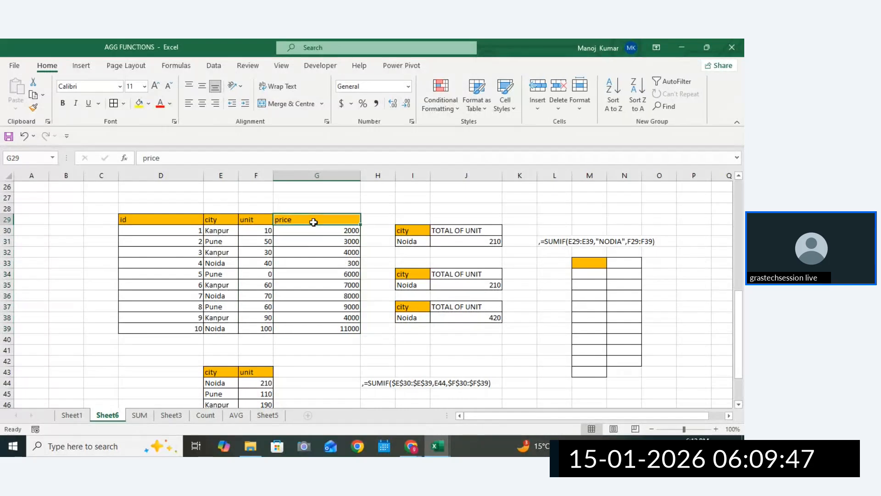
key("ctrl+c")
scroll(739, 360, "down", 2)
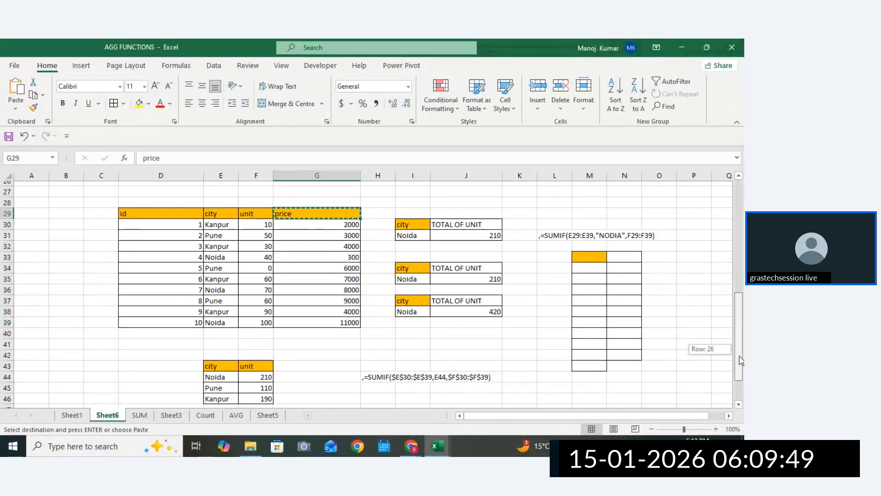
scroll(737, 407, "down", 1)
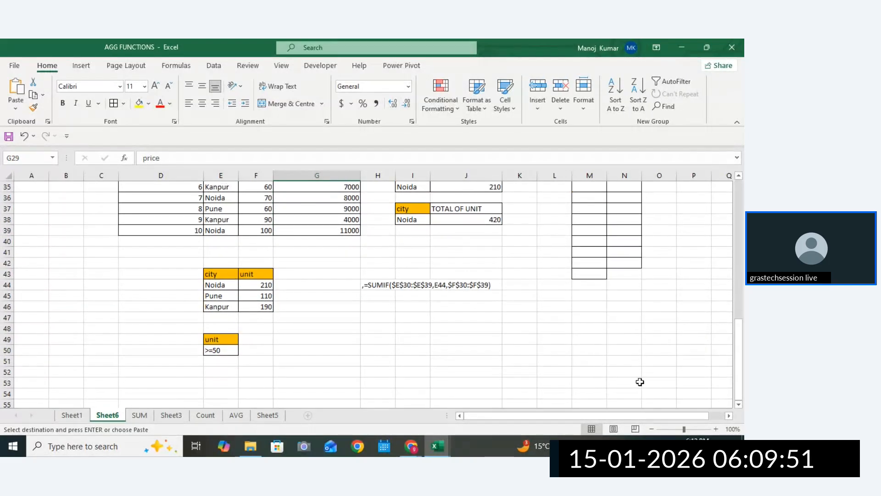
left_click(265, 338)
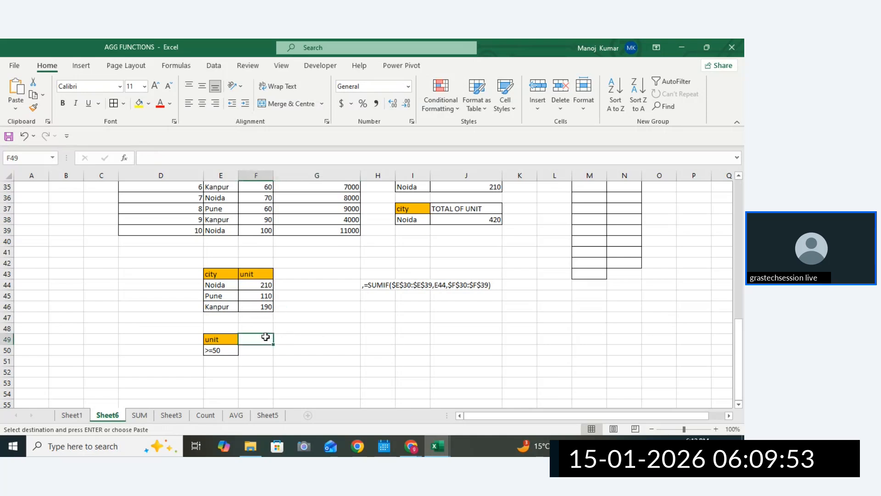
key("ctrl+v")
left_click_drag(274, 176, 295, 175)
Begin a SUMIF formula in F50 with the unit values F30:F39 as the criteria range
left_click(273, 349)
type("=")
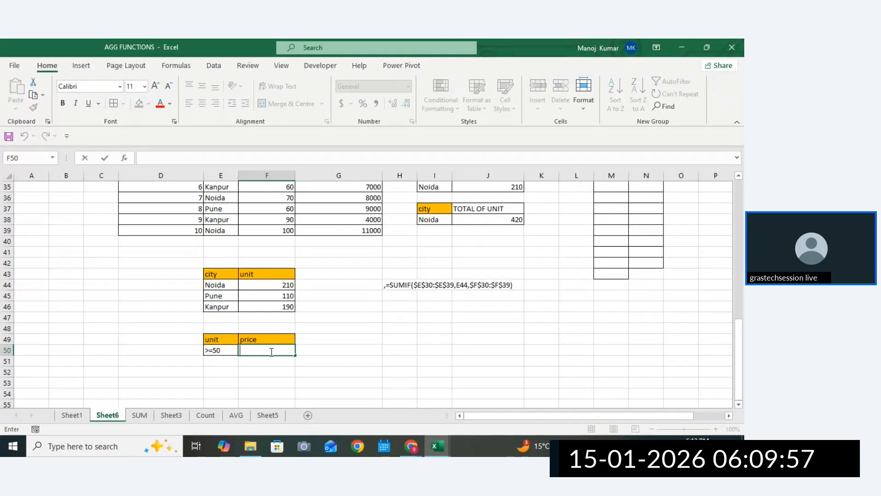
type("s")
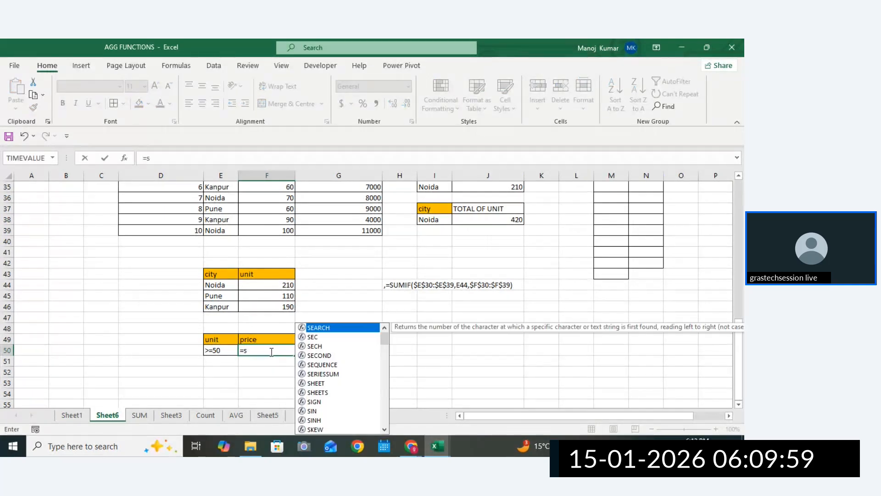
type("umif(")
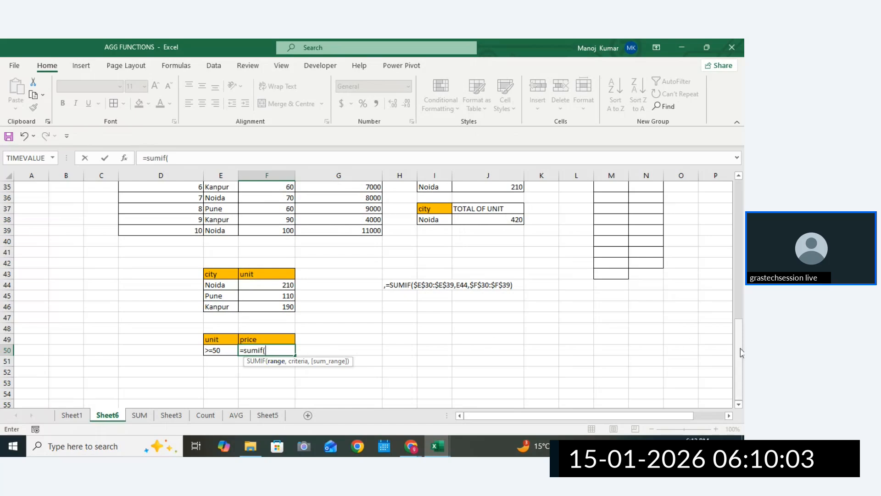
scroll(693, 343, "up", 4)
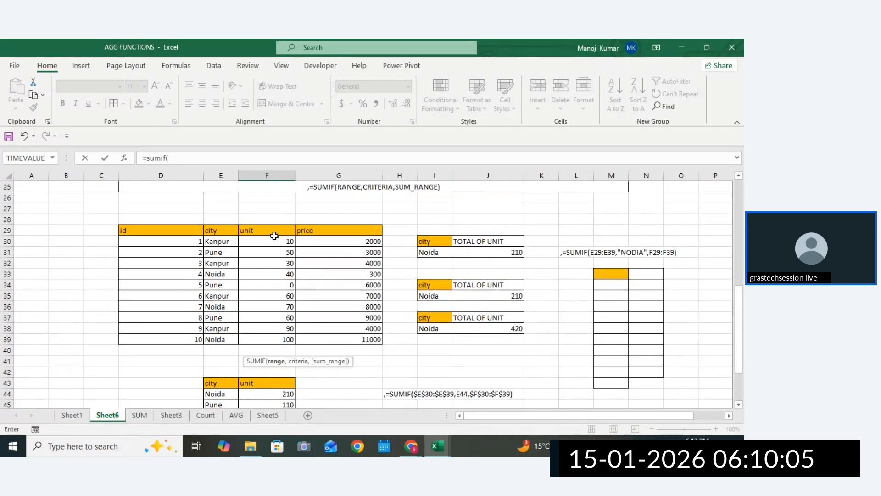
left_click_drag(274, 236, 273, 339)
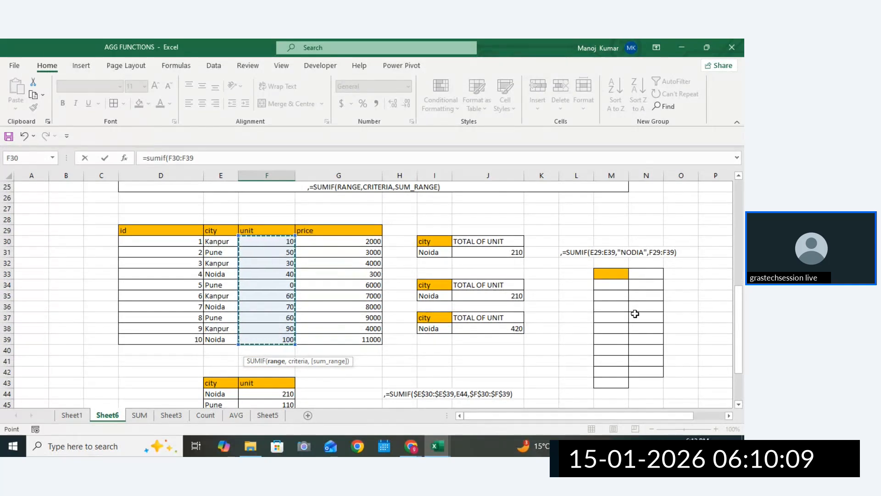
type(",")
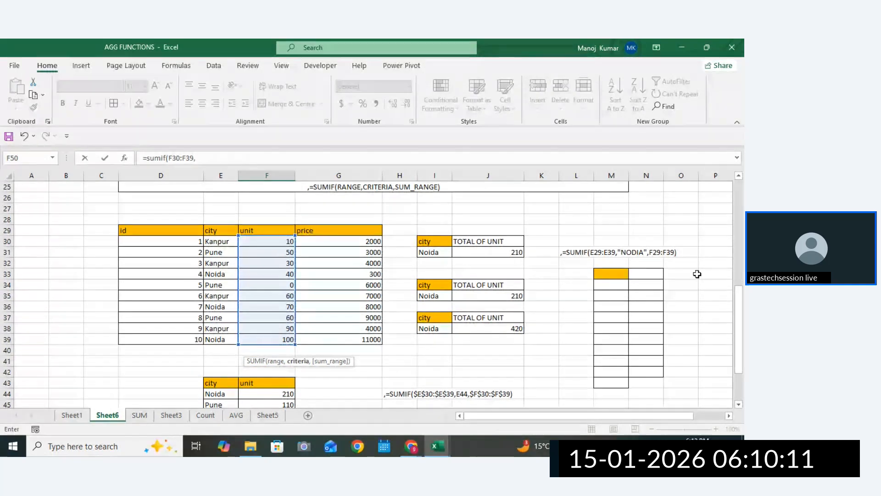
Complete the SUMIF formula in F50 with the criterion ">=50" and the price values G30:G39 as sum range
left_click_drag(739, 315, 741, 371)
left_click(740, 405)
left_click(739, 404)
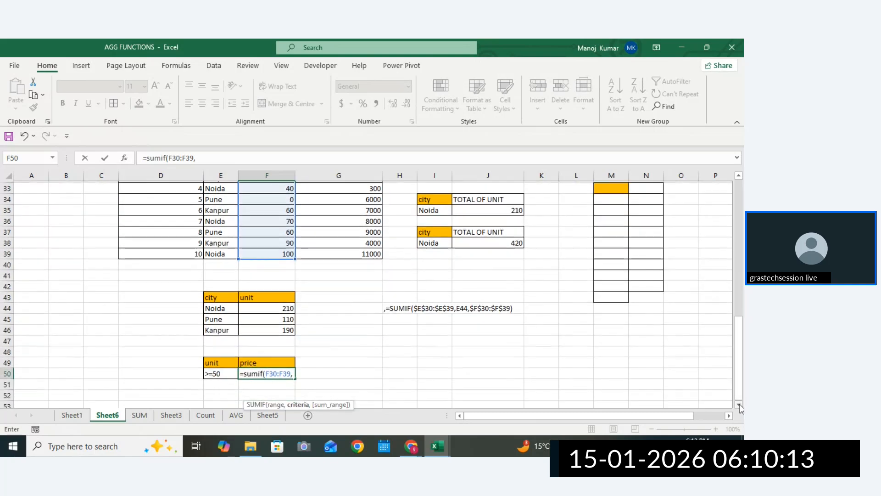
left_click(739, 404)
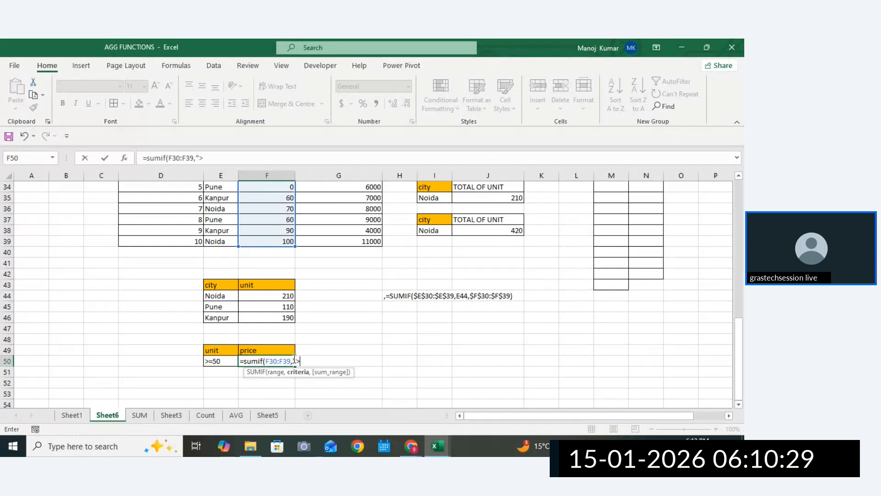
type("=50")
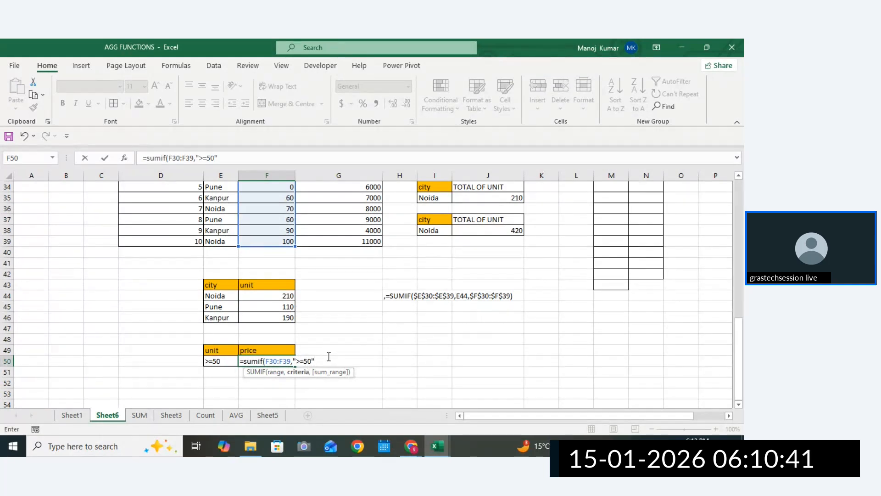
type(",")
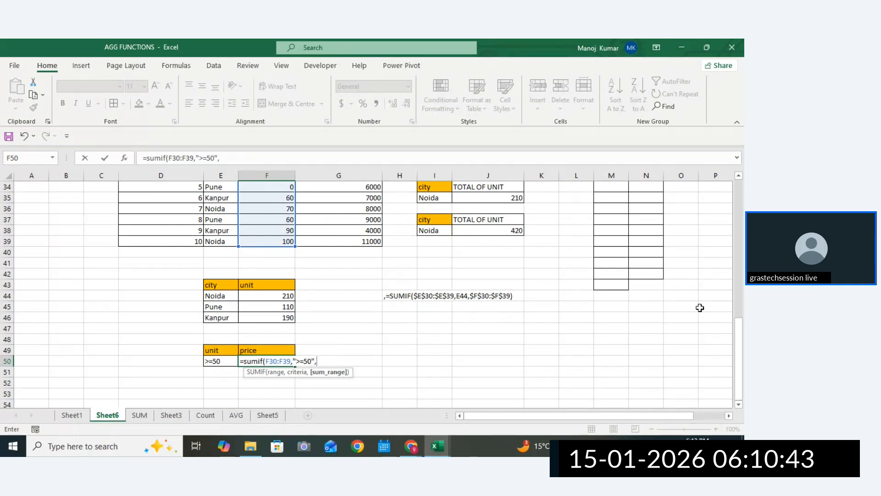
left_click_drag(738, 329, 740, 305)
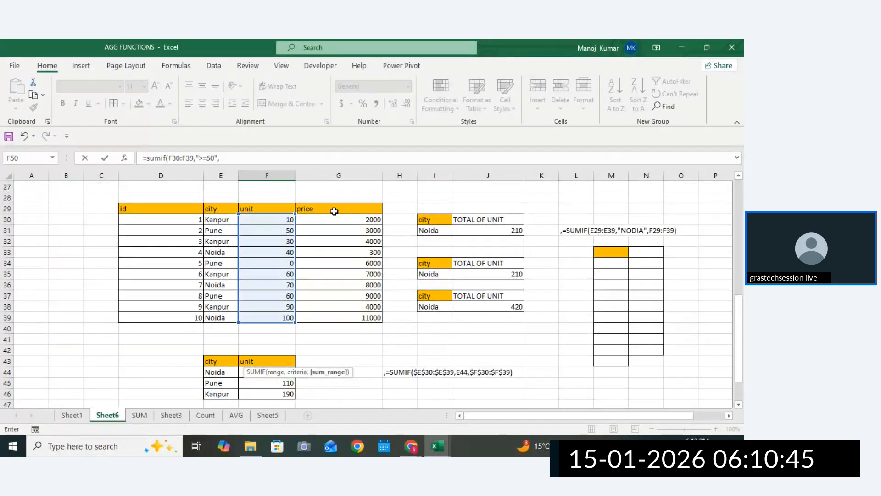
left_click_drag(336, 218, 341, 316)
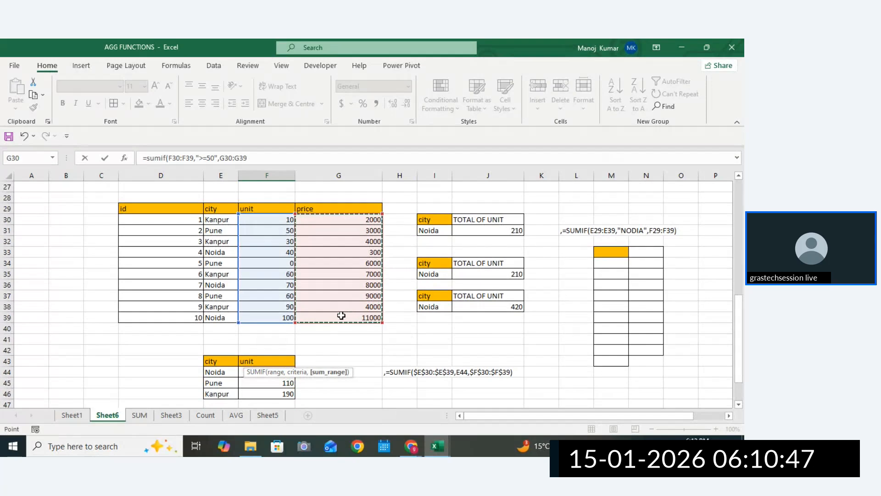
key("Return")
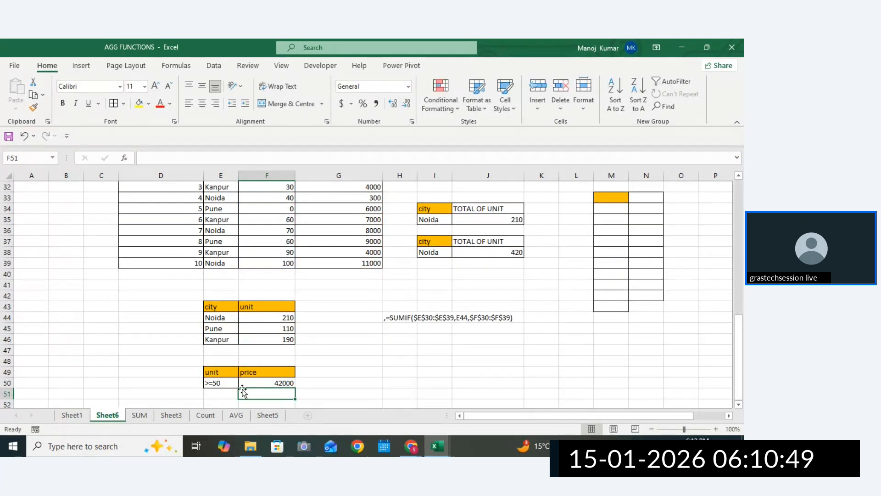
Examine the range, criterion and sum range arguments of the SUMIF formula in F50 against the source table
left_click(285, 382)
double_click(285, 382)
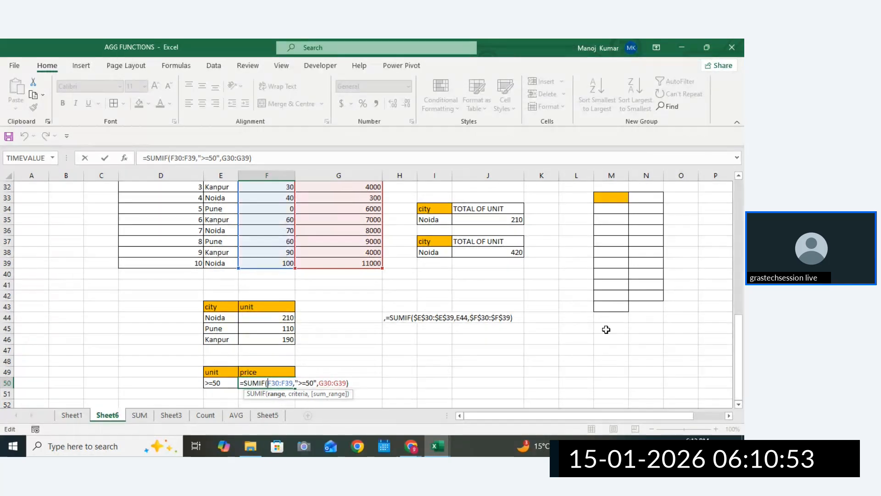
left_click_drag(744, 348, 741, 331)
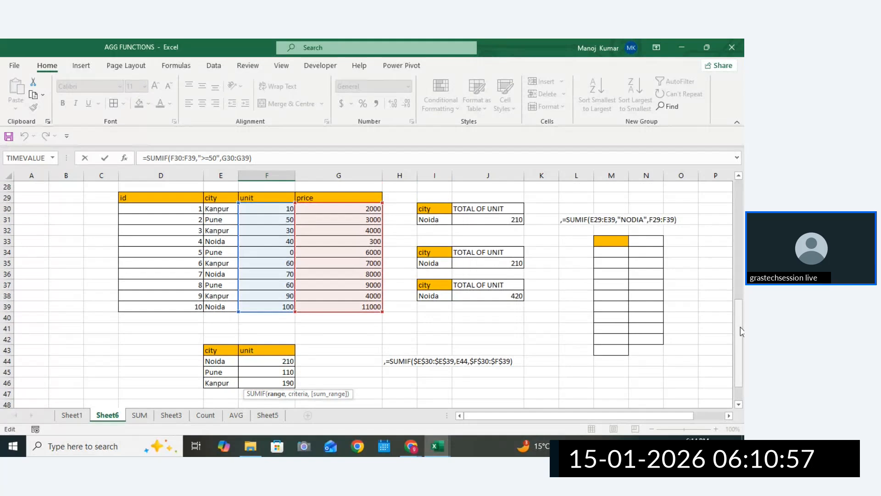
left_click_drag(741, 330, 741, 344)
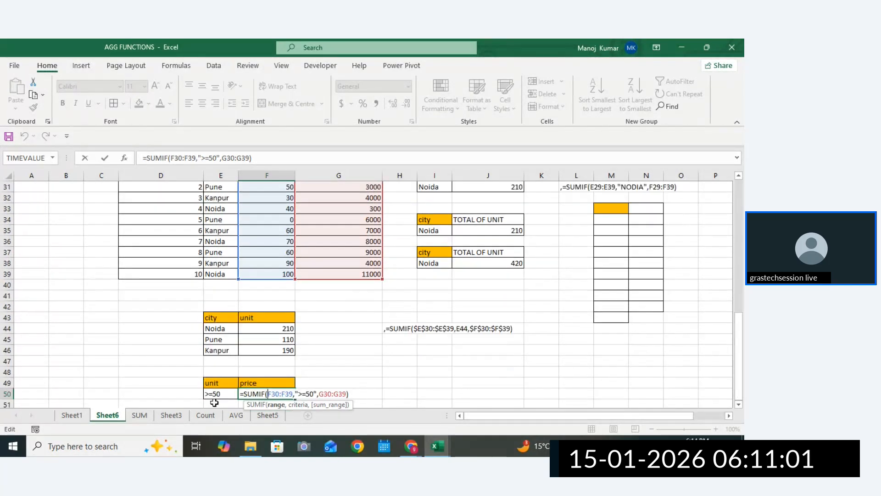
left_click(313, 404)
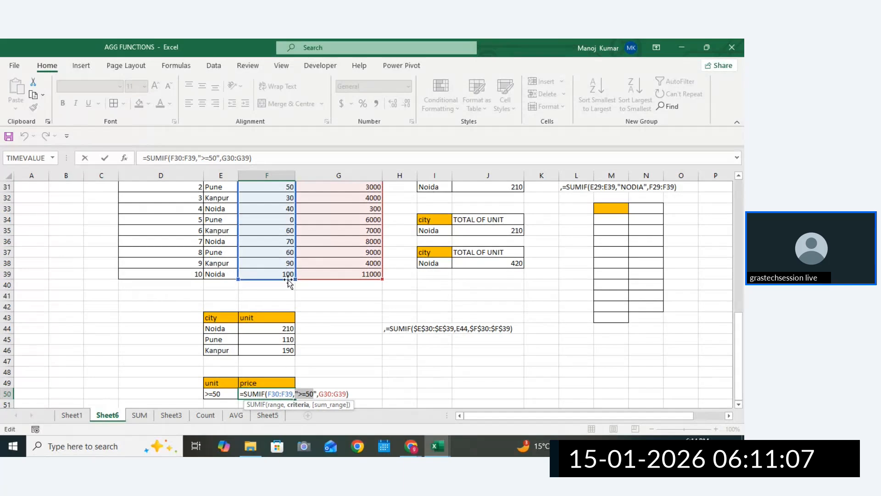
left_click(316, 394)
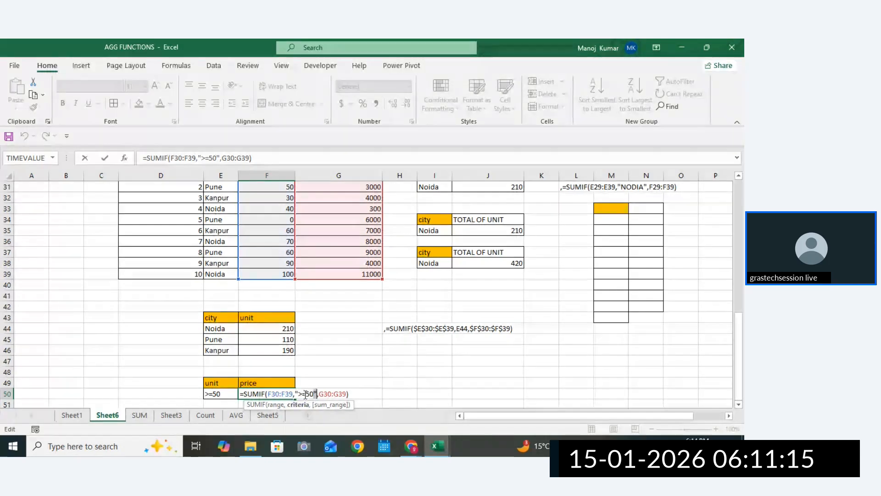
left_click(280, 405)
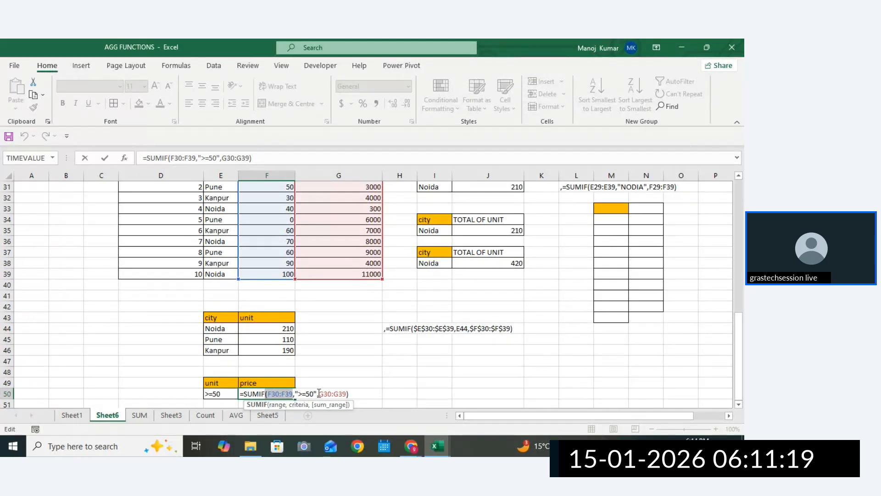
left_click_drag(319, 393, 345, 393)
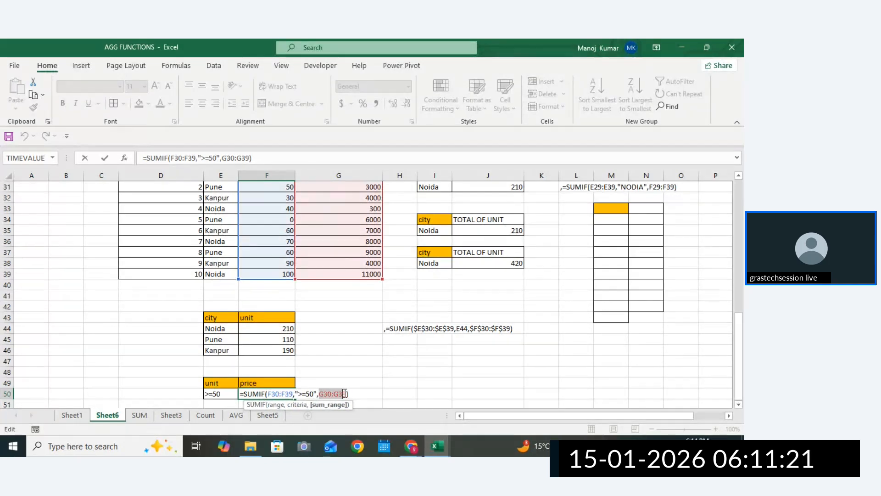
key("Return")
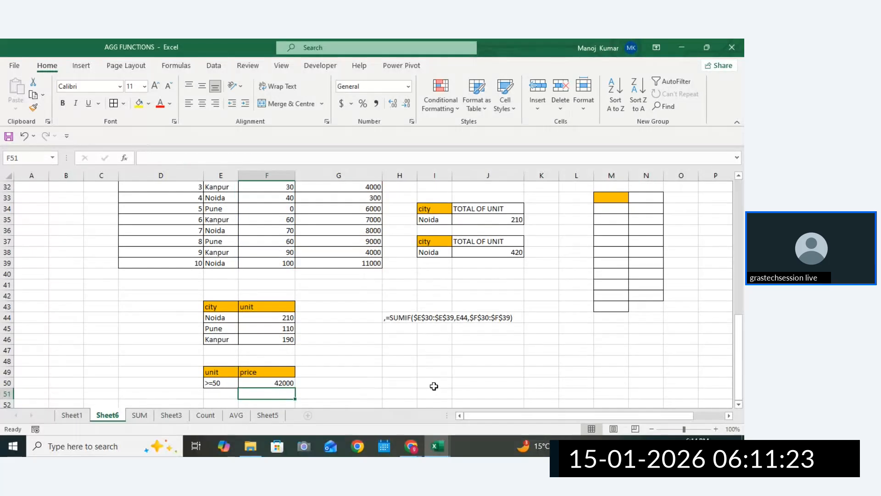
left_click(435, 384)
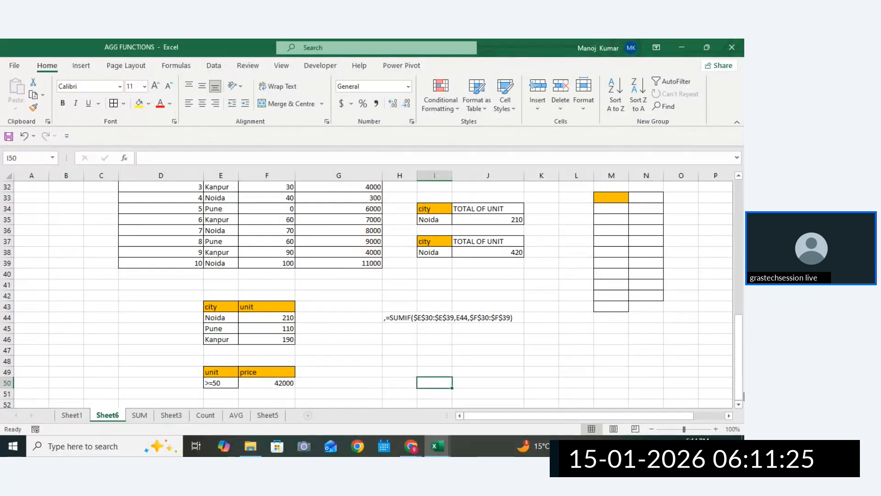
scroll(739, 393, "up", 1)
left_click_drag(218, 306, 276, 340)
left_click(219, 295)
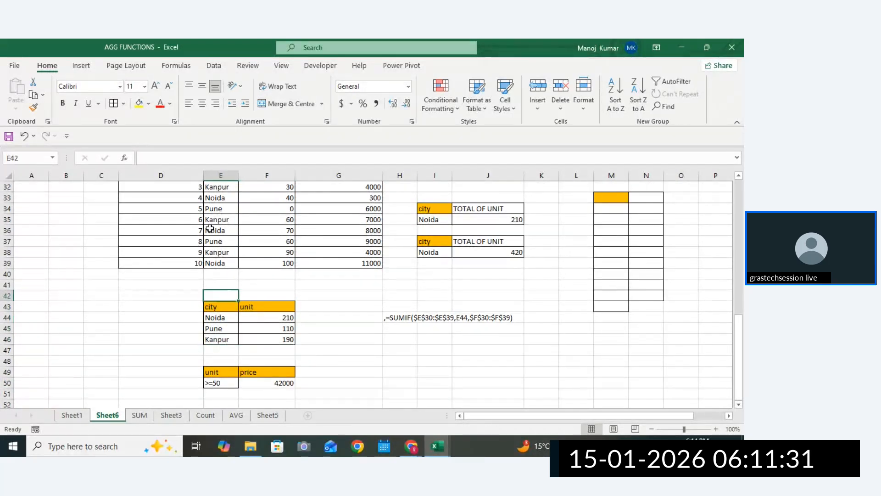
Add a record in row 40 of the source table with serial 11, city delhi and unit 40
left_click(198, 272)
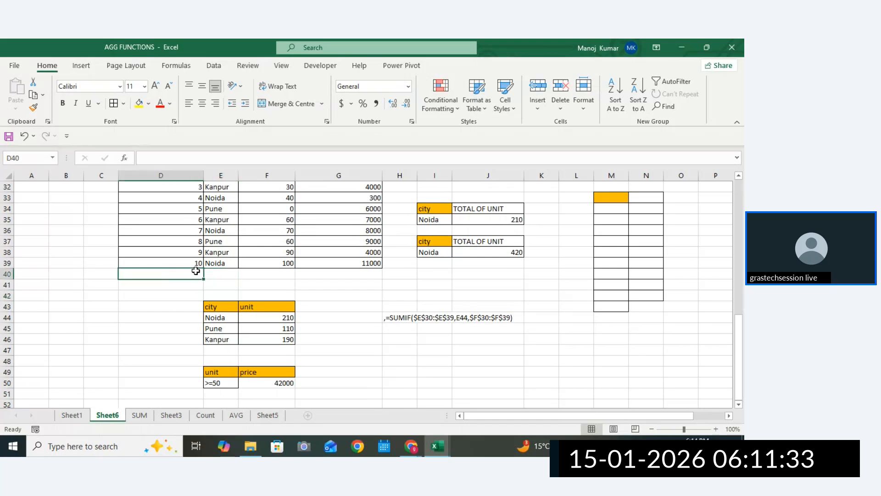
type("11")
key("Tab")
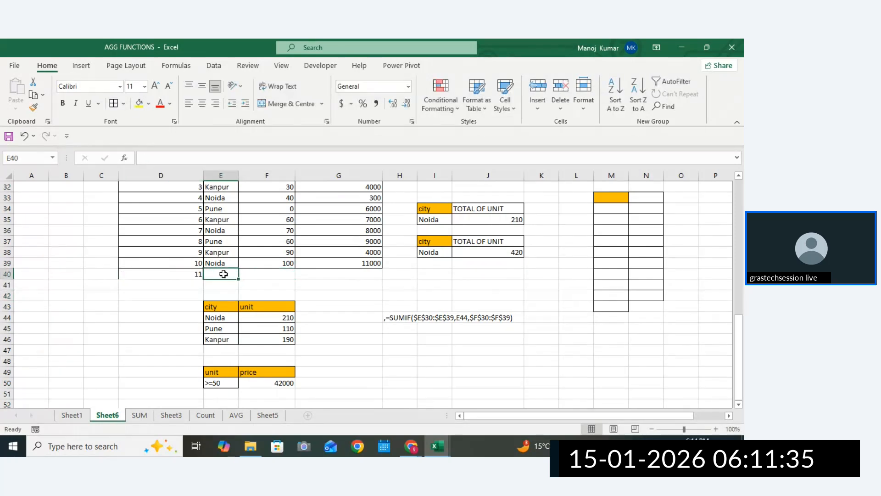
type("delhi")
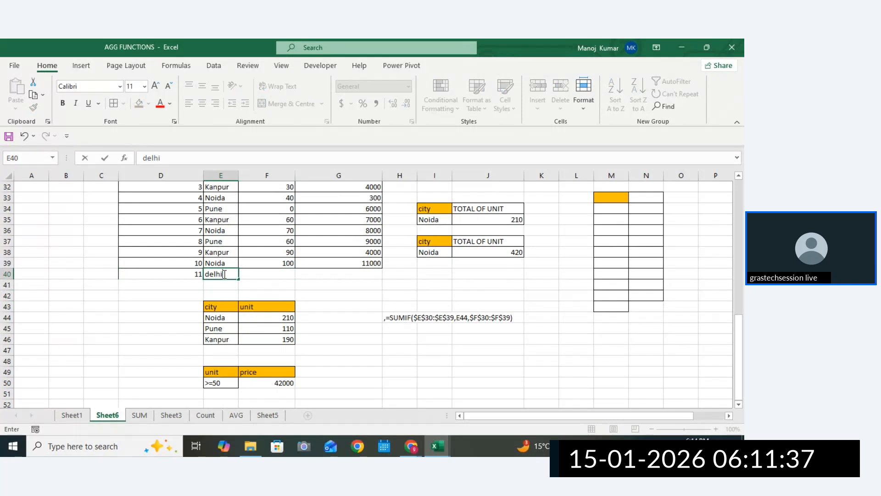
left_click(266, 271)
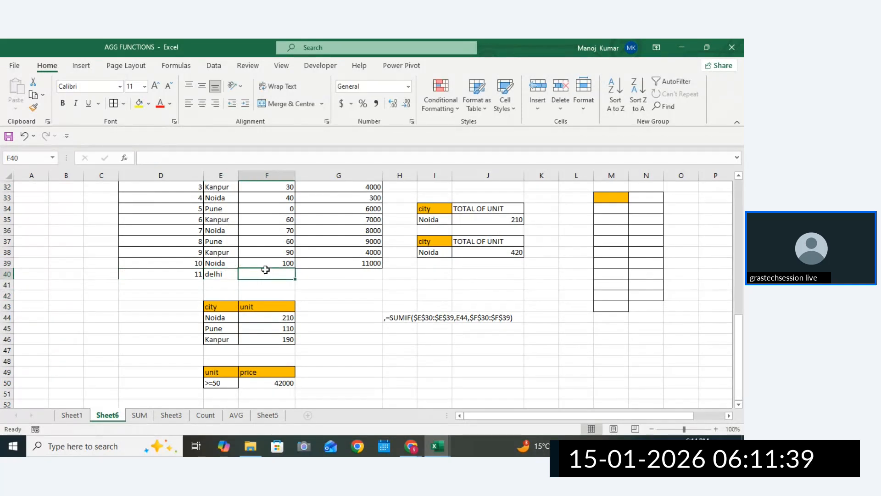
type("40")
left_click(315, 282)
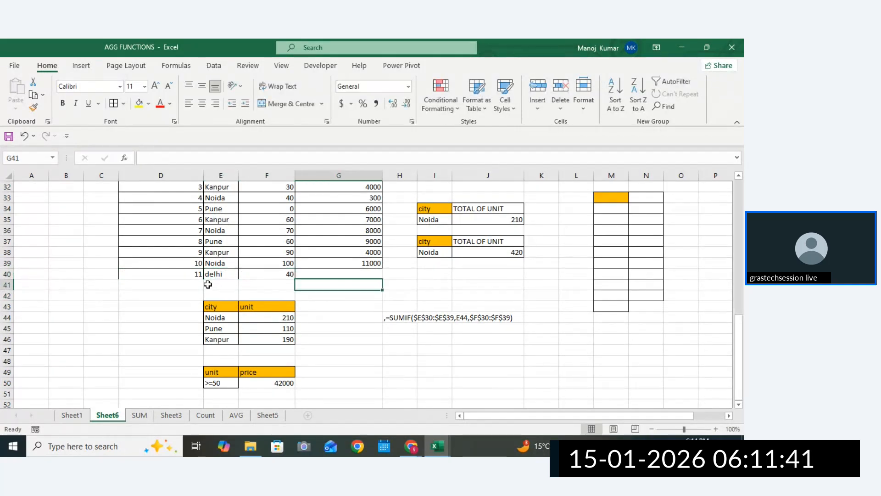
Copy the city delhi from E40 into E47 beneath Kanpur in the city summary table
left_click(188, 276)
key("ctrl+c")
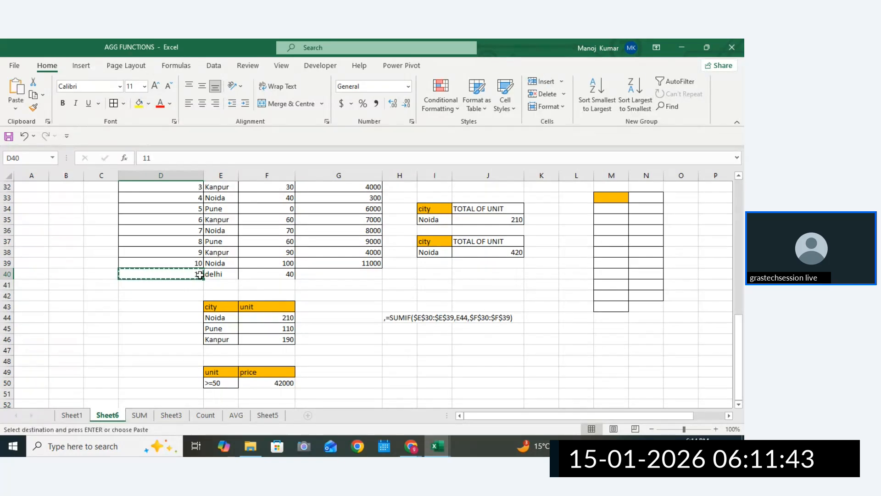
left_click(207, 274)
key("ctrl+c")
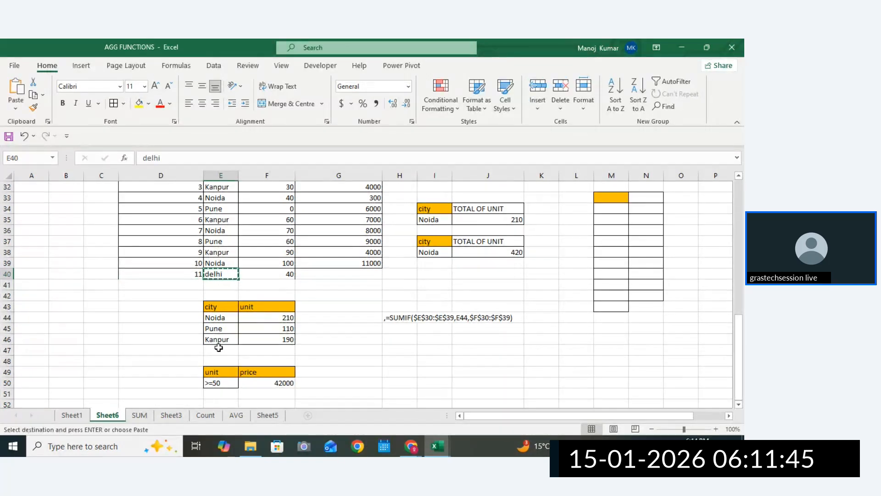
left_click(218, 347)
key("ctrl+v")
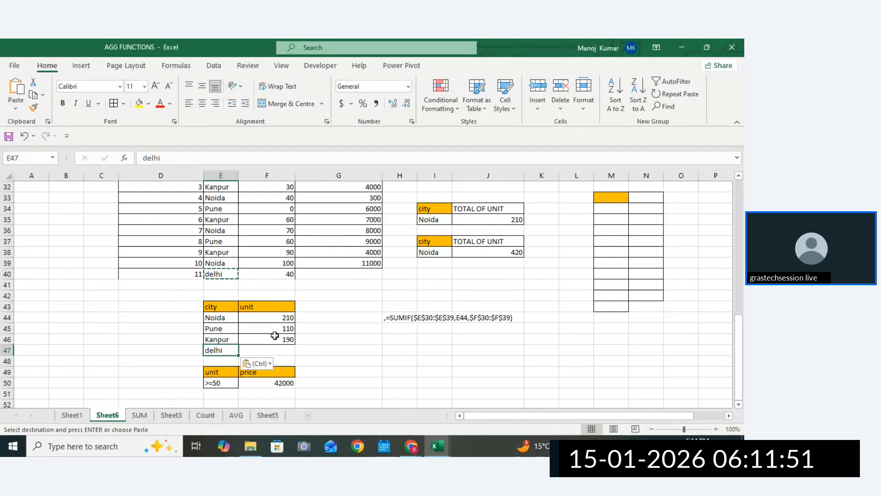
Clear the delhi record from D40:F40 of the source table
left_click_drag(194, 276, 315, 276)
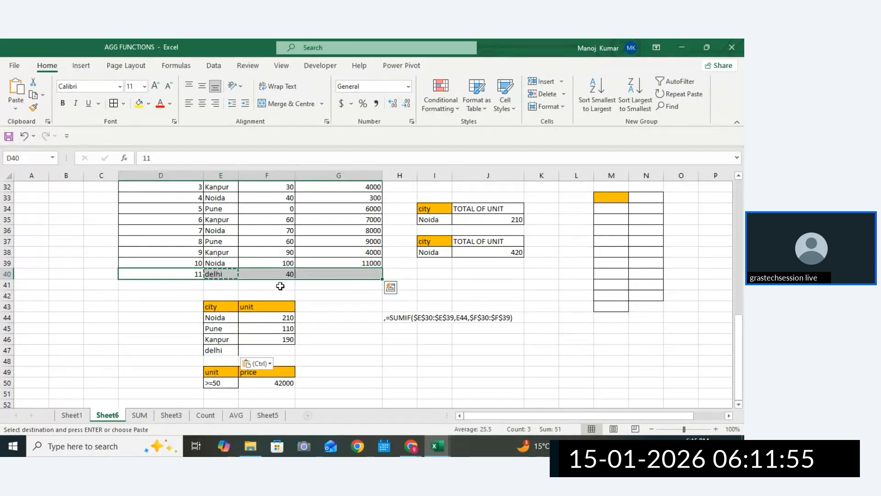
left_click_drag(200, 278, 279, 278)
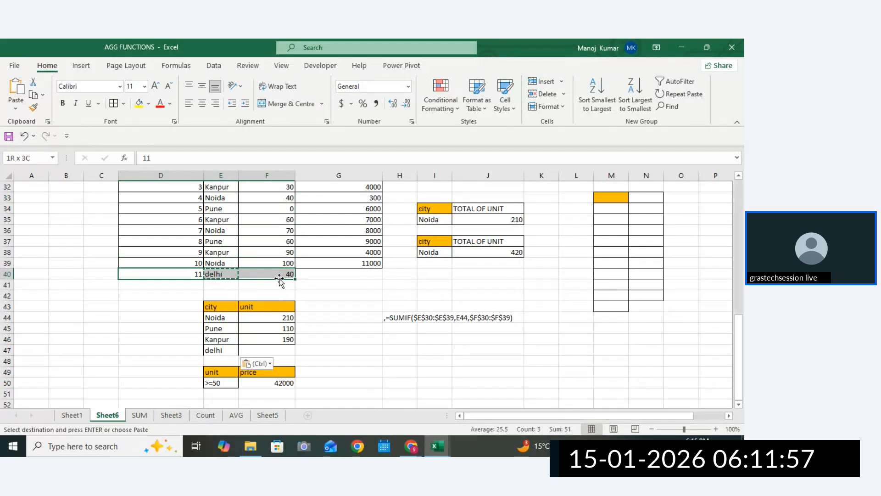
key("Delete")
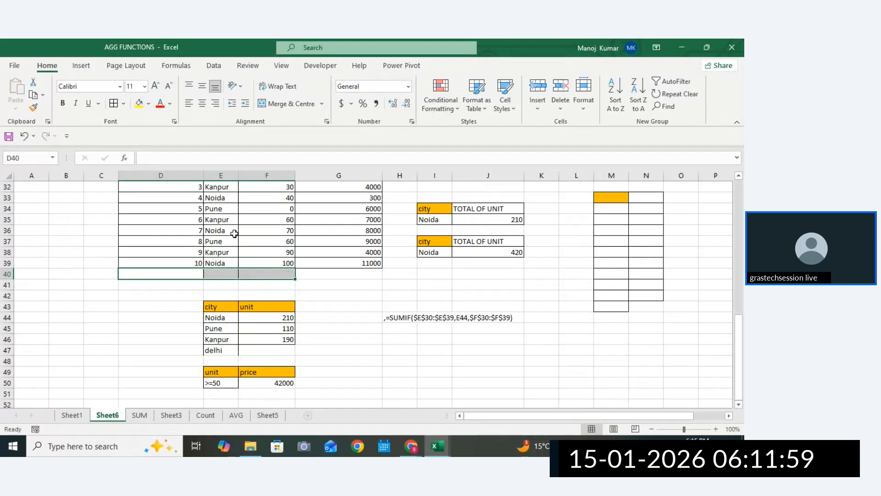
Change the city of record 7 in E36 to delhi
left_click(230, 229)
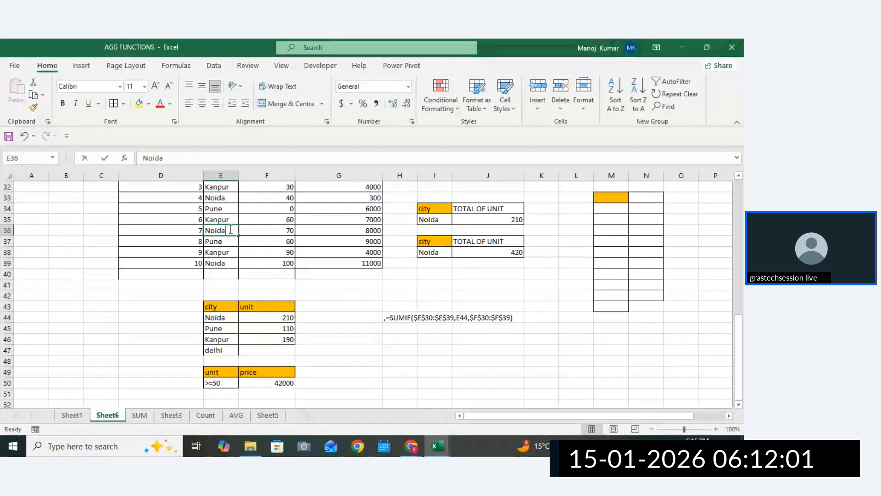
type("delhi")
left_click(339, 263)
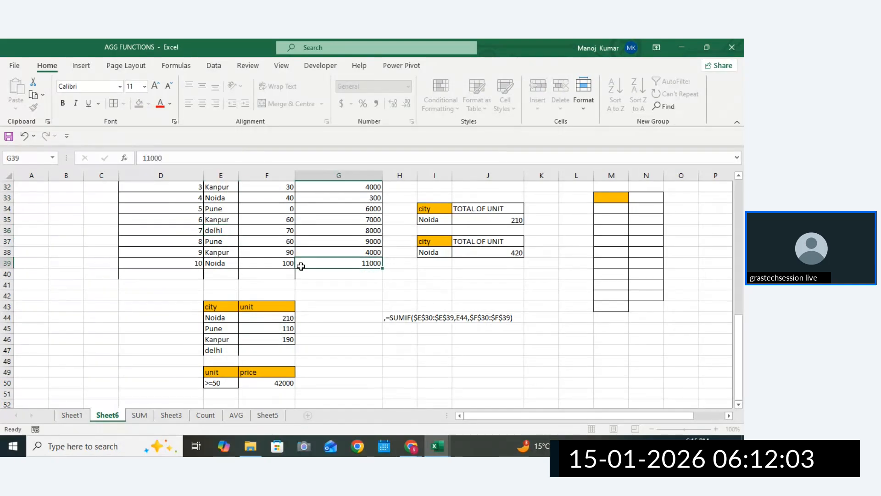
left_click(214, 231)
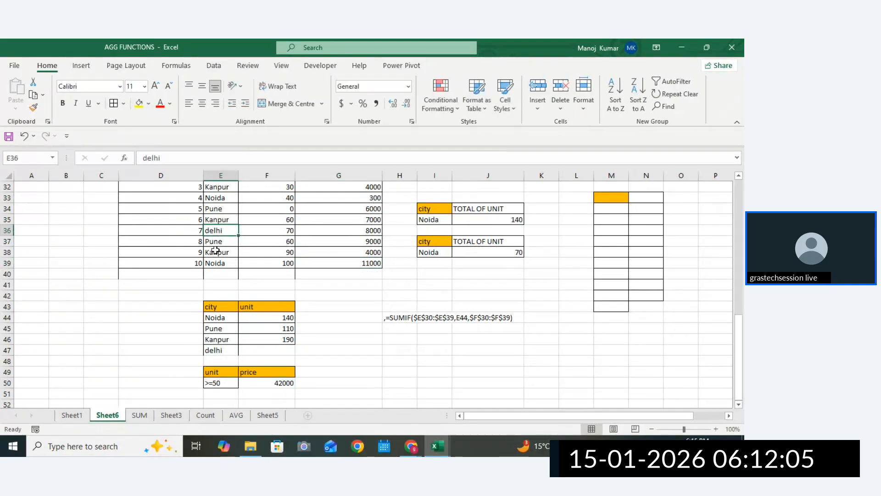
Fill the SUMIF formula from F46 down to F47 to total the delhi units
left_click_drag(214, 350, 257, 350)
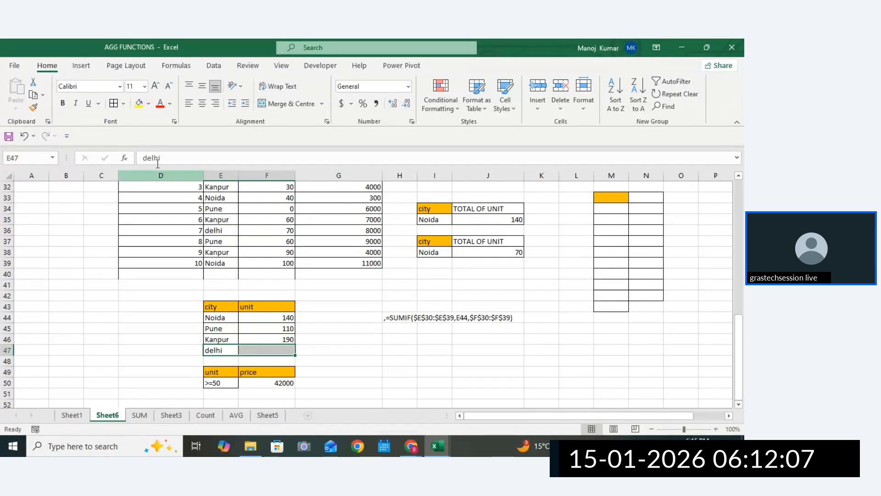
left_click_drag(273, 329, 274, 340)
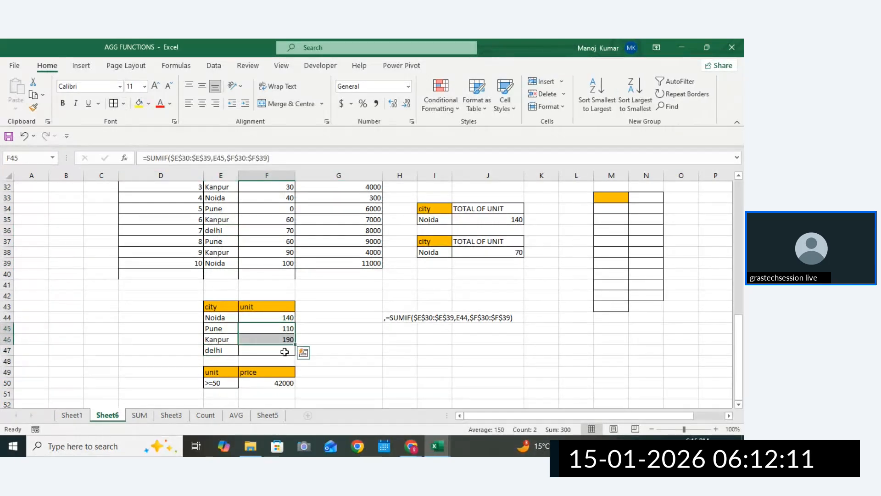
left_click(291, 341)
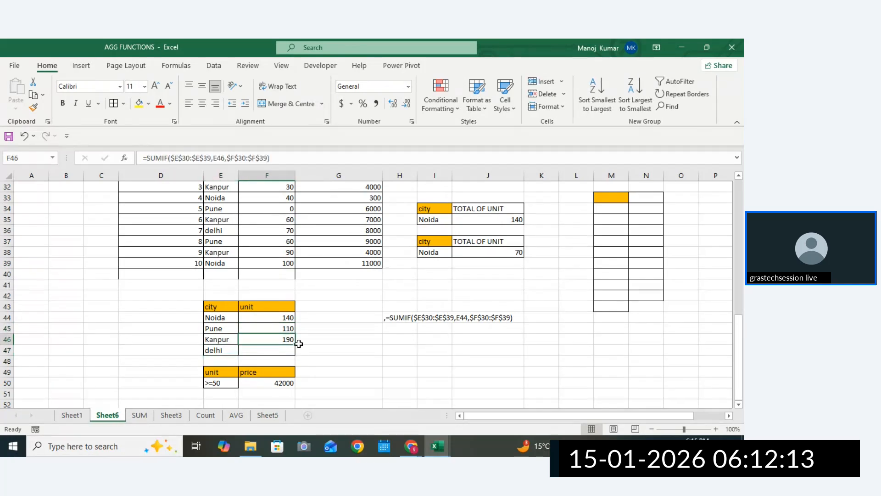
left_click_drag(295, 345, 295, 358)
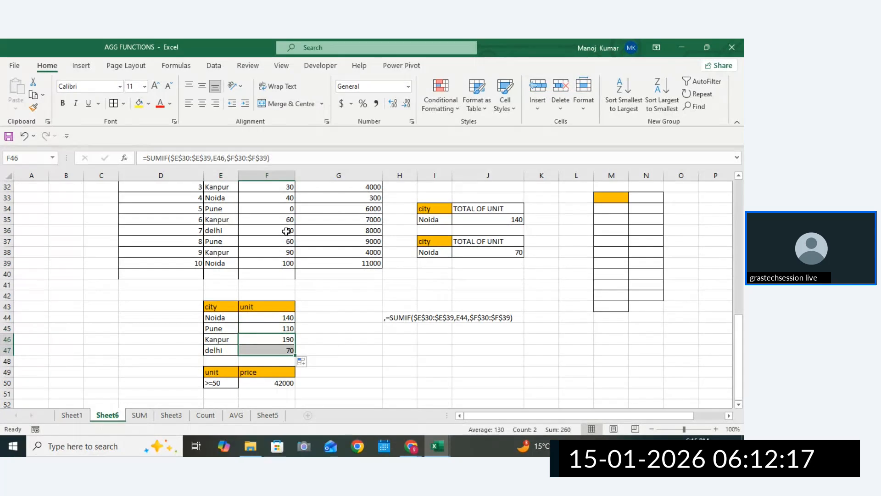
Review the city unit totals and examine the arguments of the SUMIF formula in F47
left_click(233, 352)
left_click_drag(233, 351, 275, 350)
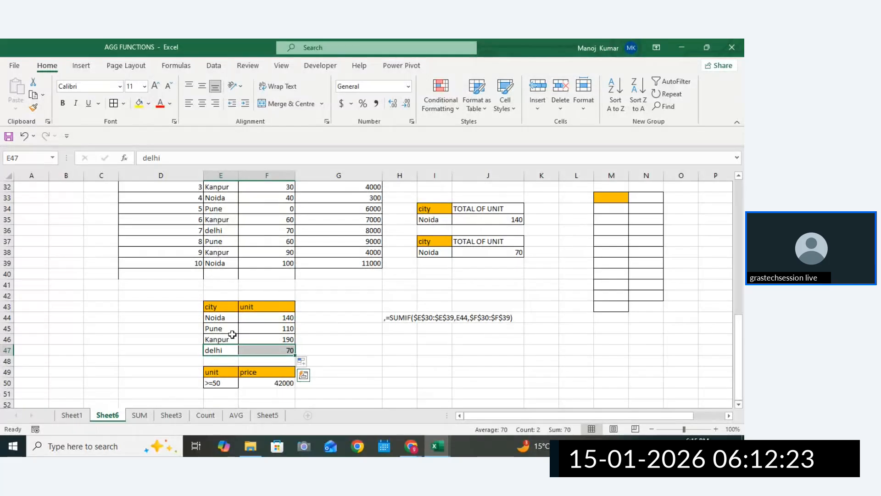
left_click_drag(229, 318, 288, 334)
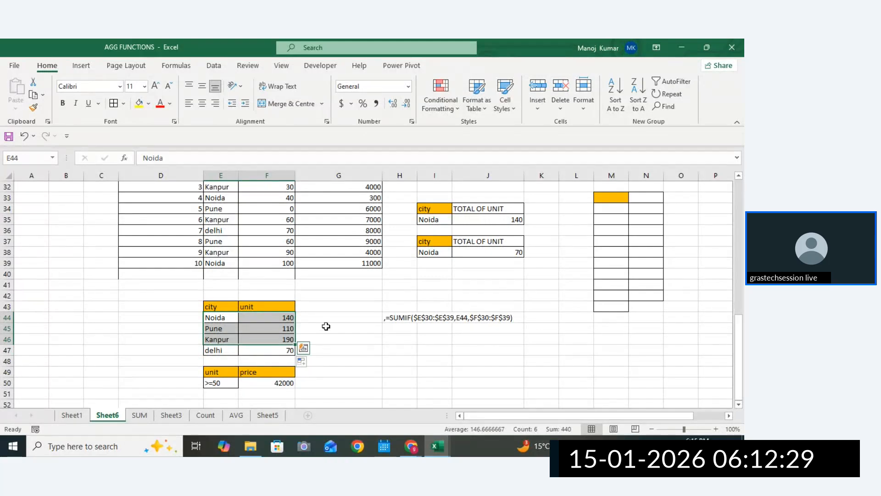
left_click_drag(237, 350, 316, 371)
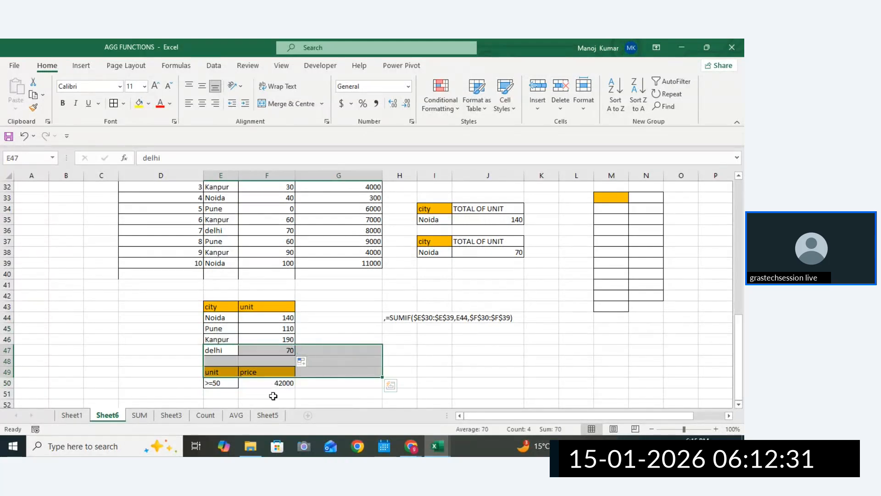
double_click(279, 352)
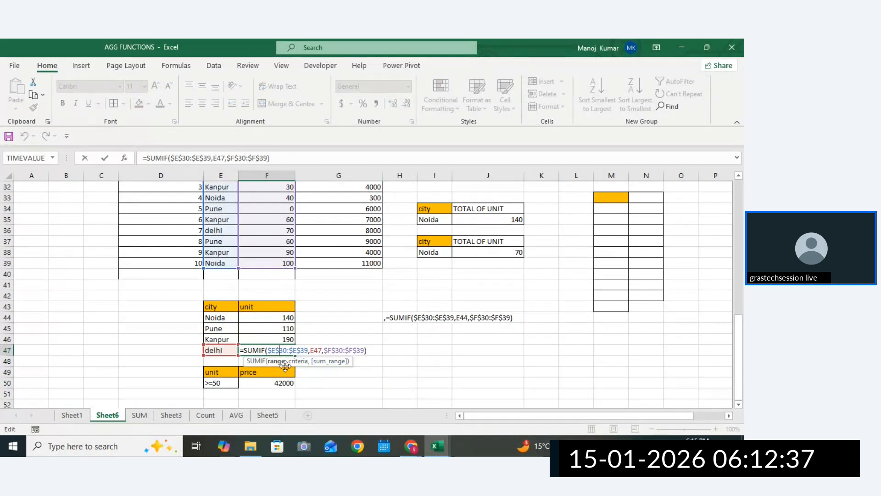
key("Return")
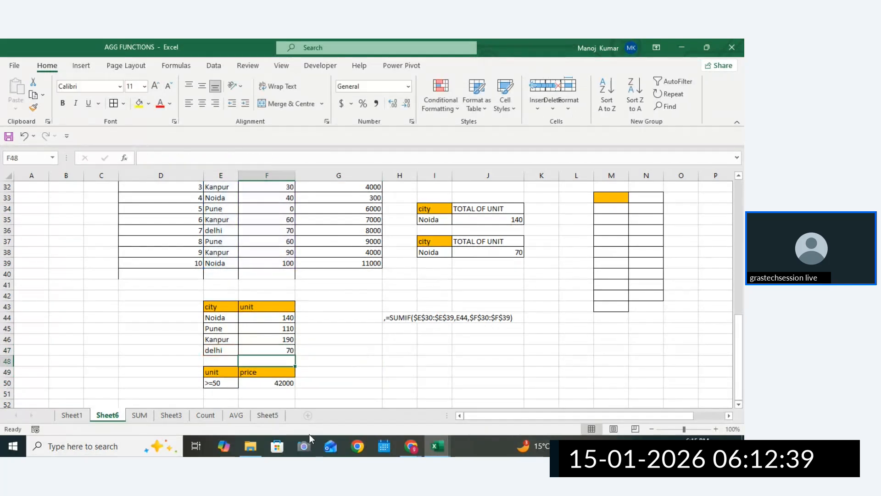
Enter the second unit criterion >=20 in E51
left_click(225, 384)
left_click(225, 392)
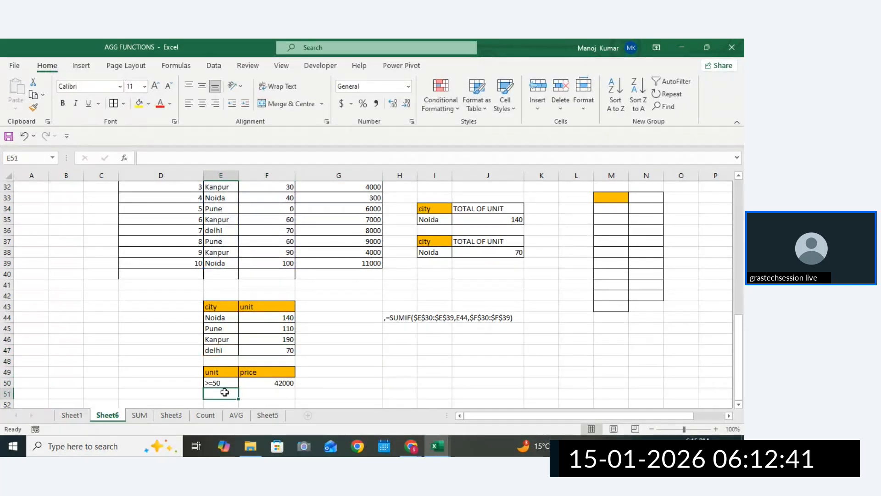
type(">")
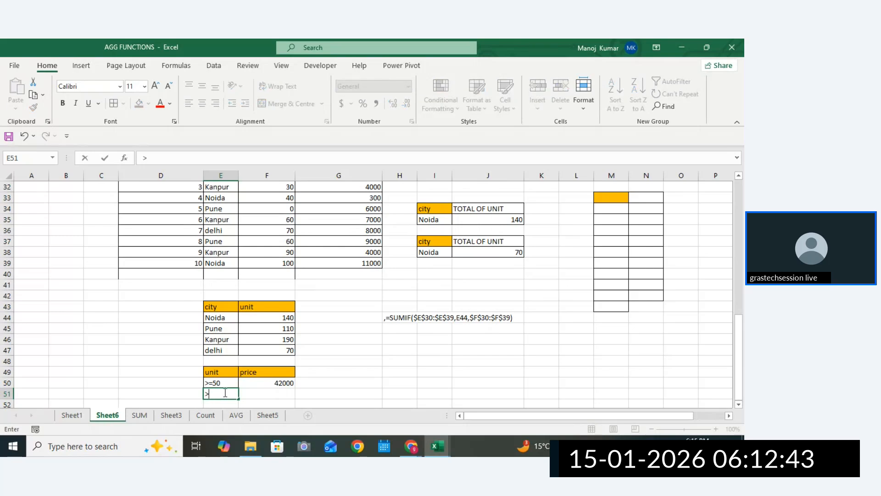
type("=20")
Replace the quoted ">=50" criterion in the F50 SUMIF formula with a reference to cell E50
double_click(316, 383)
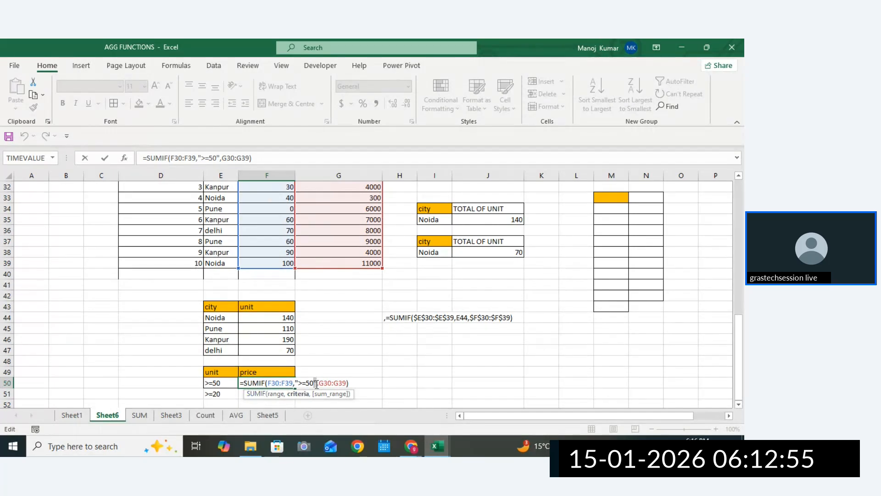
key("BackSpace")
key("BackSpace")
key("BackSpace")
key("BackSpace")
key("BackSpace")
key("BackSpace")
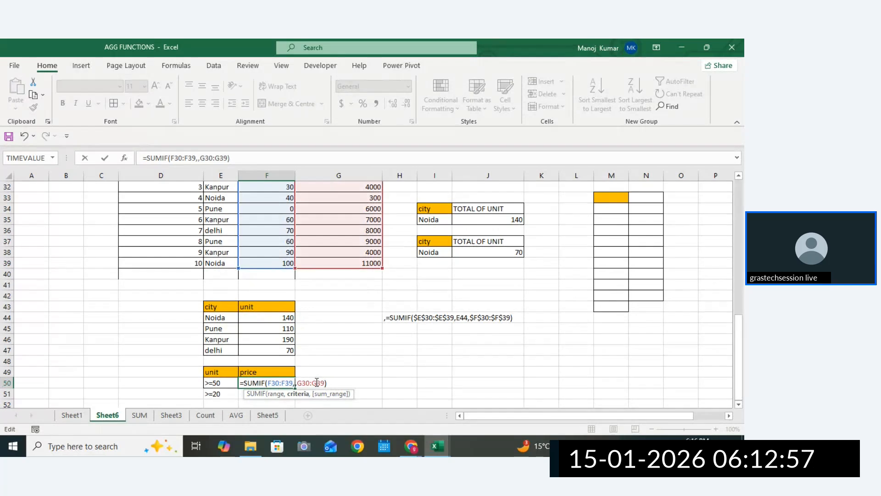
left_click(228, 384)
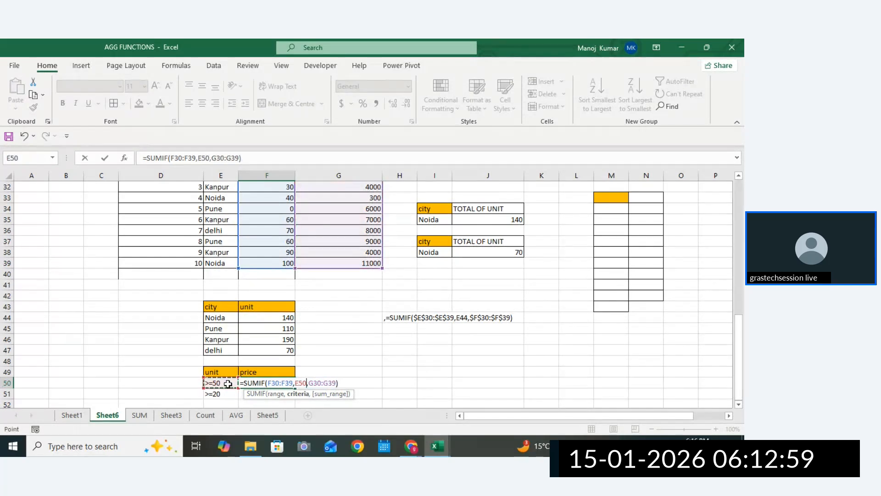
key("Return")
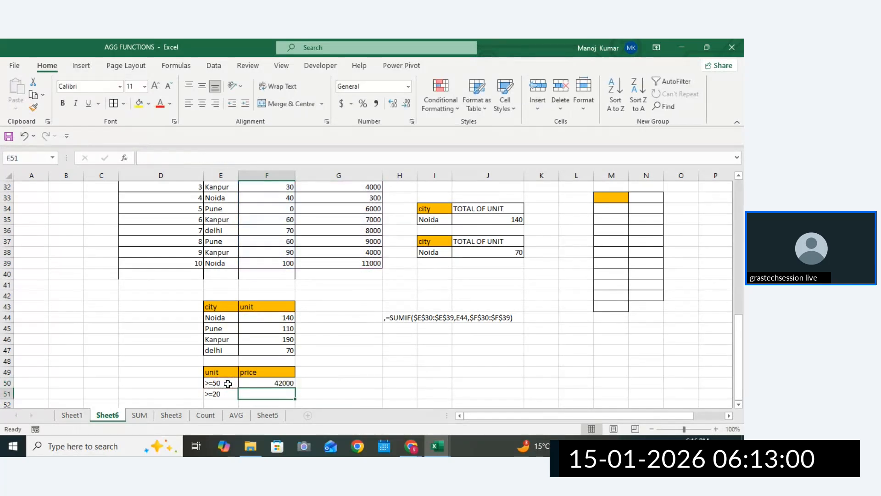
Make the ranges F30:F39 and G30:G39 absolute in the F50 SUMIF formula
left_click(272, 382)
double_click(272, 382)
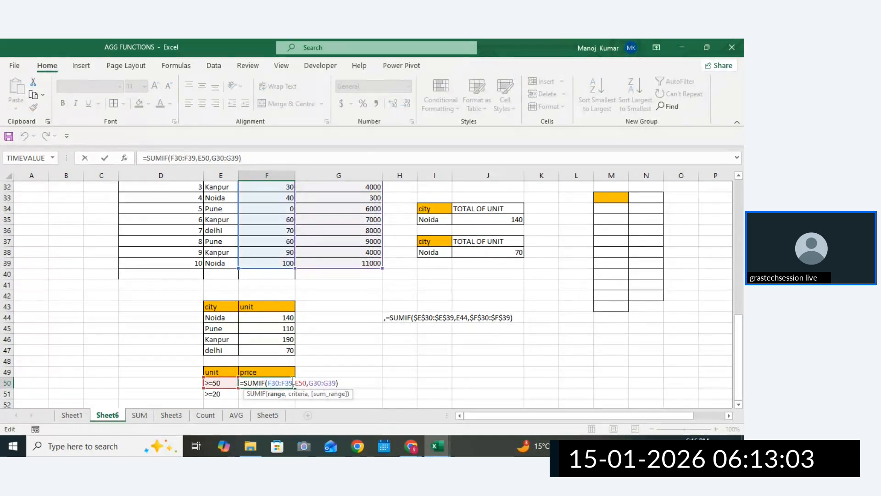
left_click_drag(286, 381, 270, 380)
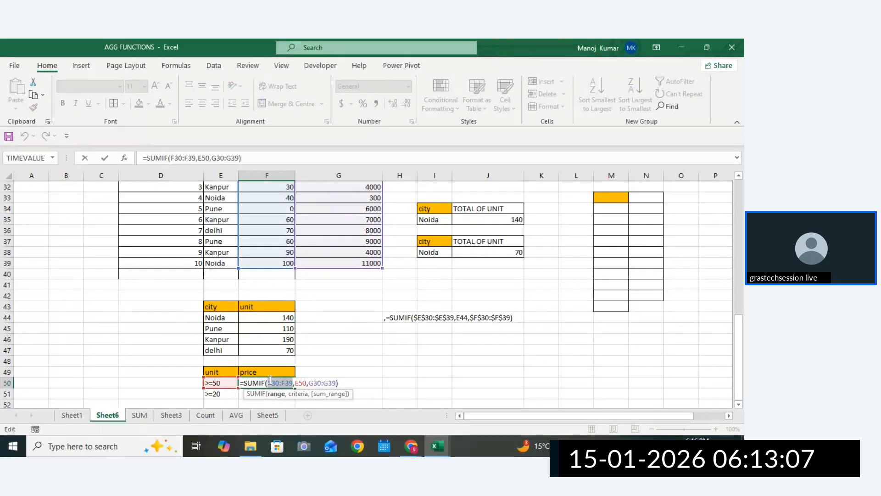
key("F4")
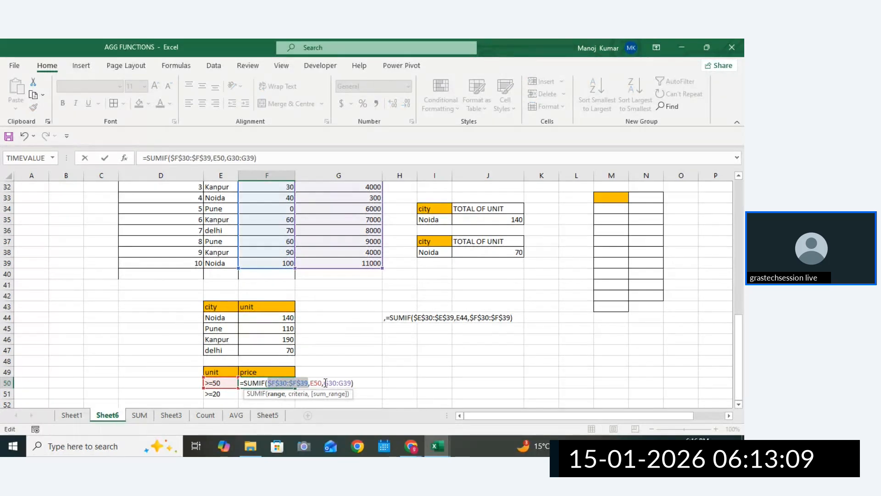
left_click_drag(324, 383, 351, 383)
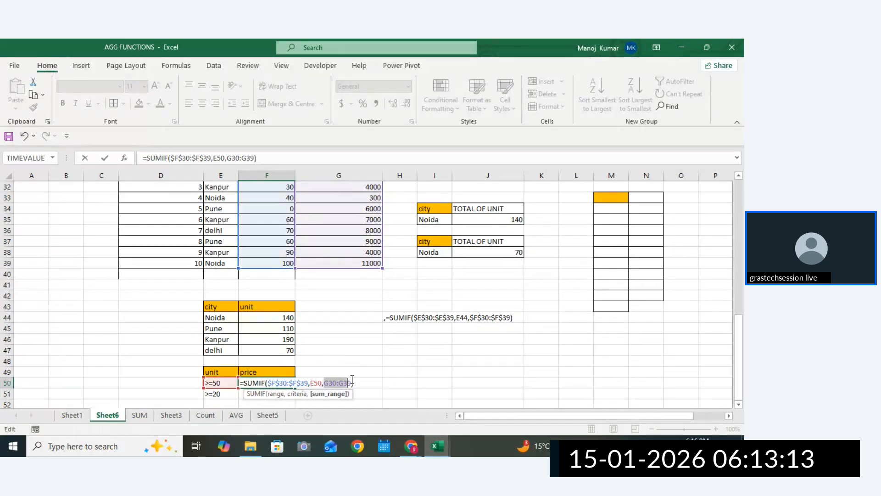
left_click_drag(352, 382, 335, 382)
key("F4")
key("ctrl+Return")
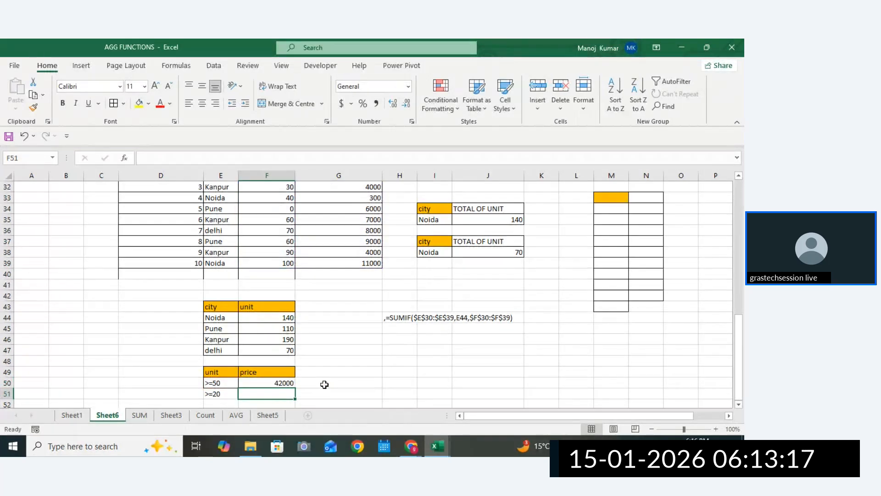
Fill the SUMIF formula from F50 down to F51 and check its cell references
left_click_drag(295, 388, 291, 398)
double_click(280, 394)
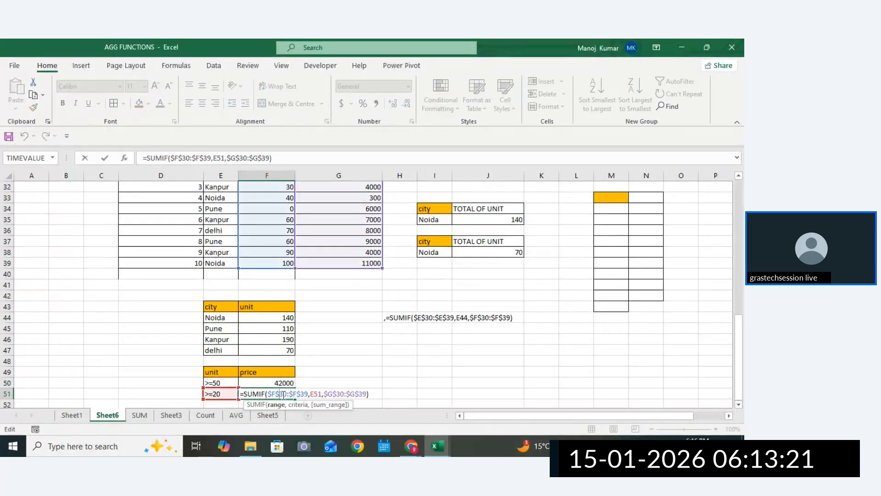
key("Return")
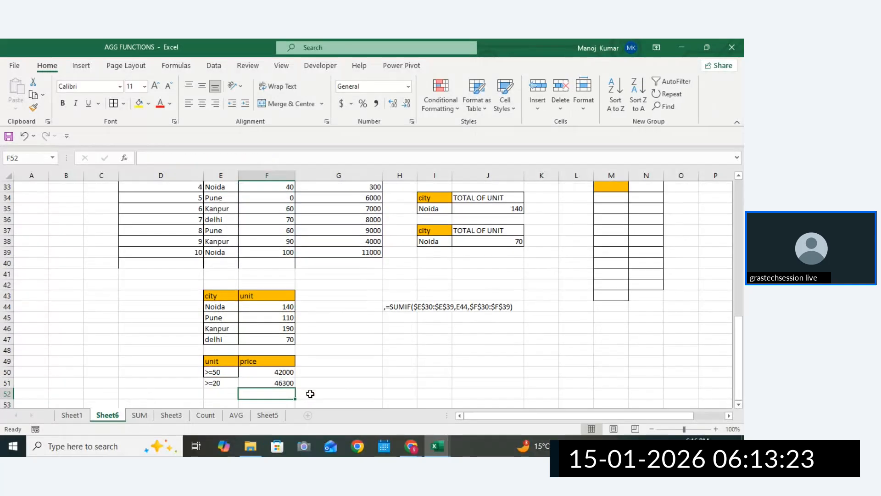
Add borders around all cells of the unit and price results in E50:F51
left_click_drag(220, 385, 252, 371)
left_click(114, 103)
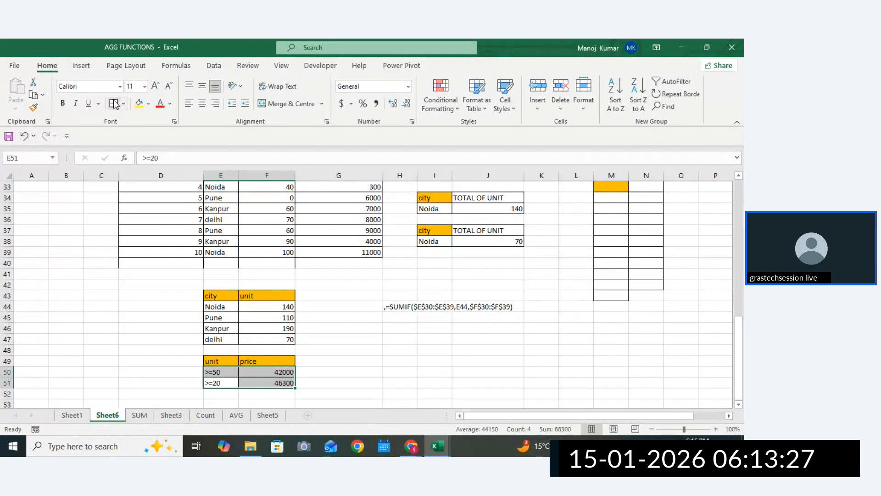
left_click_drag(213, 393, 278, 385)
left_click_drag(282, 198, 331, 240)
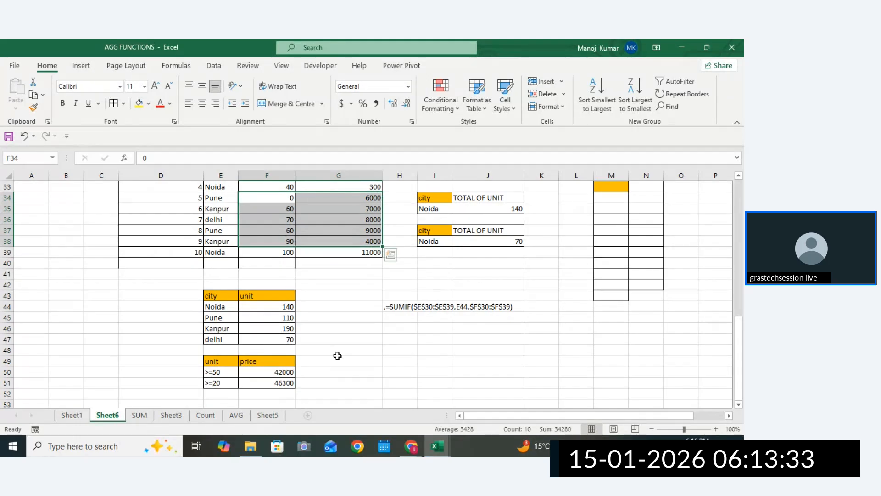
Copy the SUMIF formula from F50 into H50 as visible text preceded by a comma
double_click(289, 372)
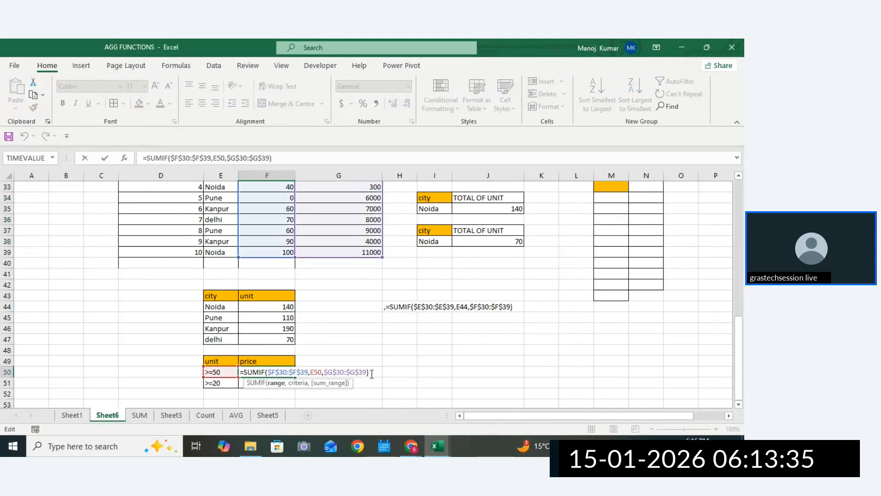
left_click_drag(368, 372, 251, 374)
key("Return")
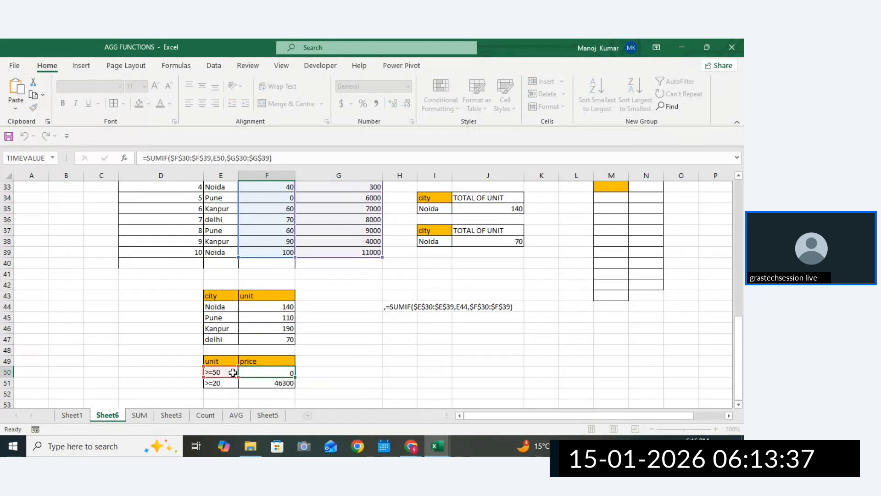
double_click(392, 373)
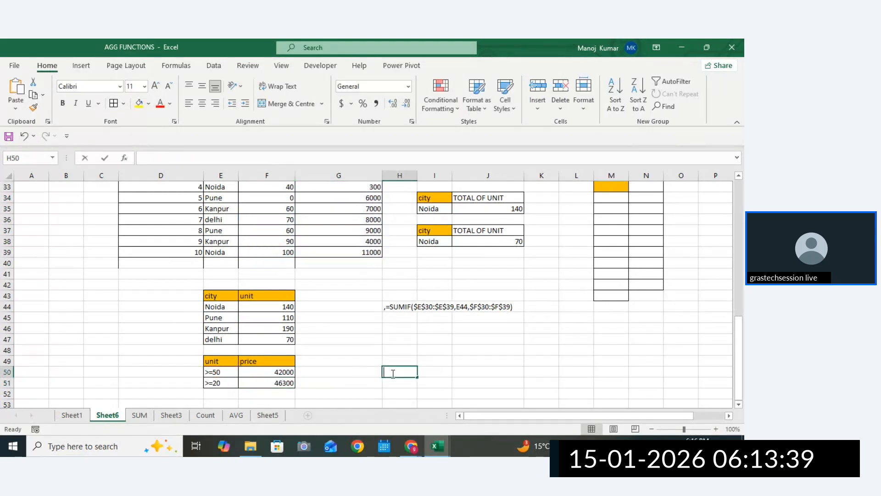
type(",")
key("ctrl+v")
left_click(147, 417)
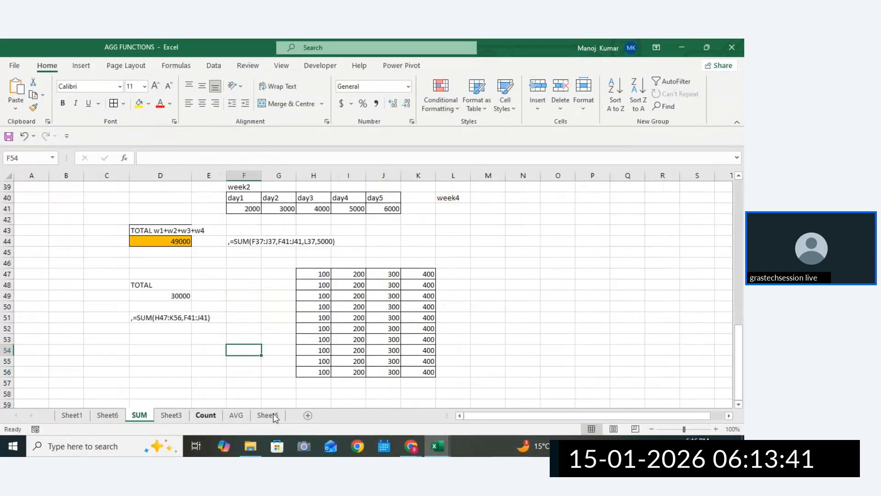
left_click(267, 415)
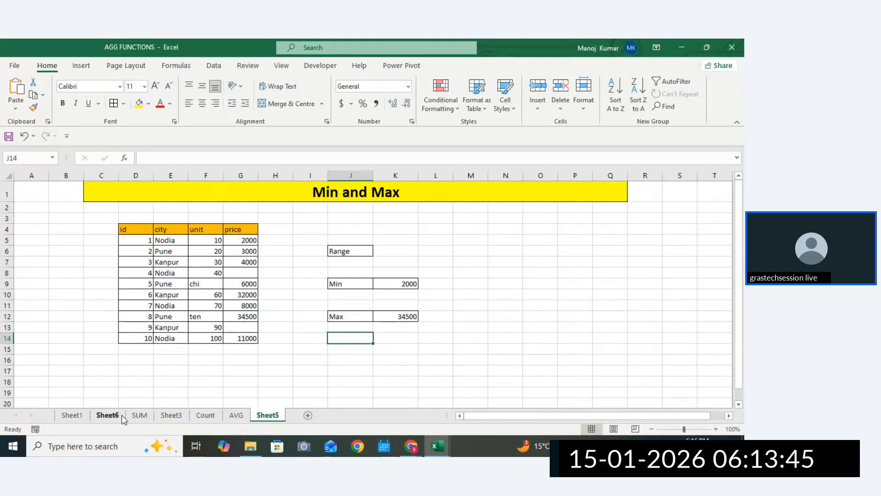
left_click(109, 415)
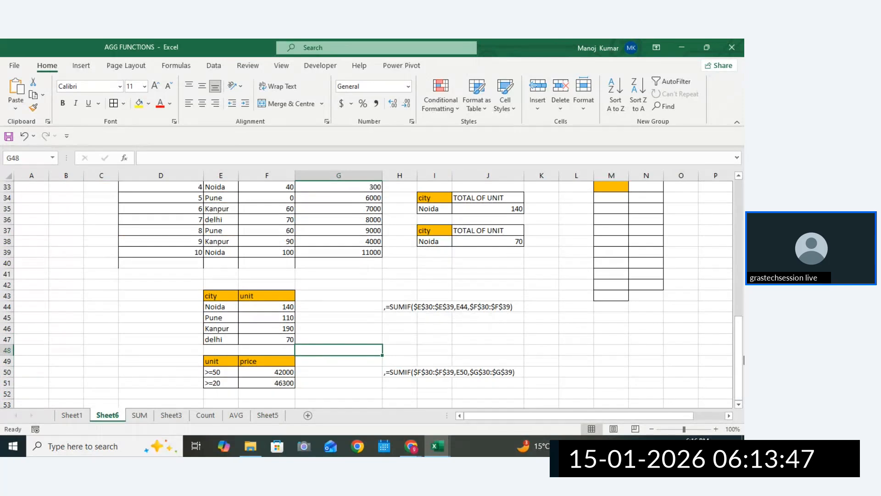
left_click_drag(741, 359, 743, 381)
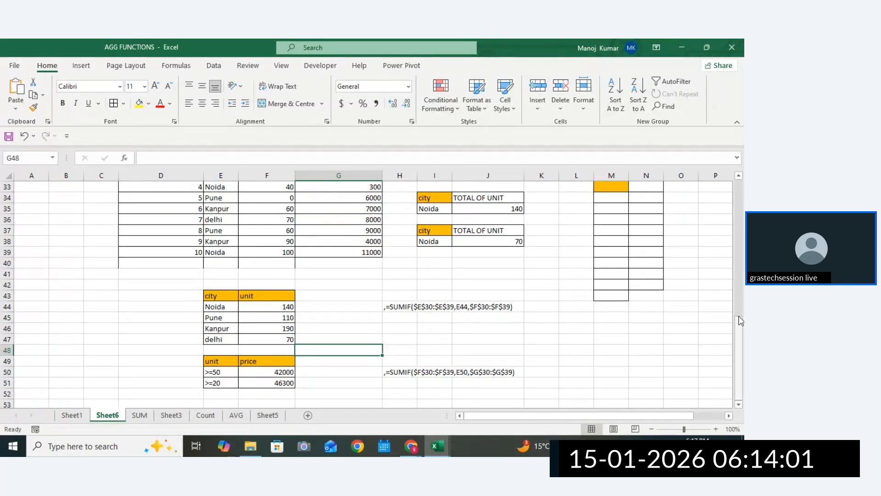
Enter 255 in cell J5 near the Conditional Function heading and add a border around it
left_click_drag(739, 320, 740, 179)
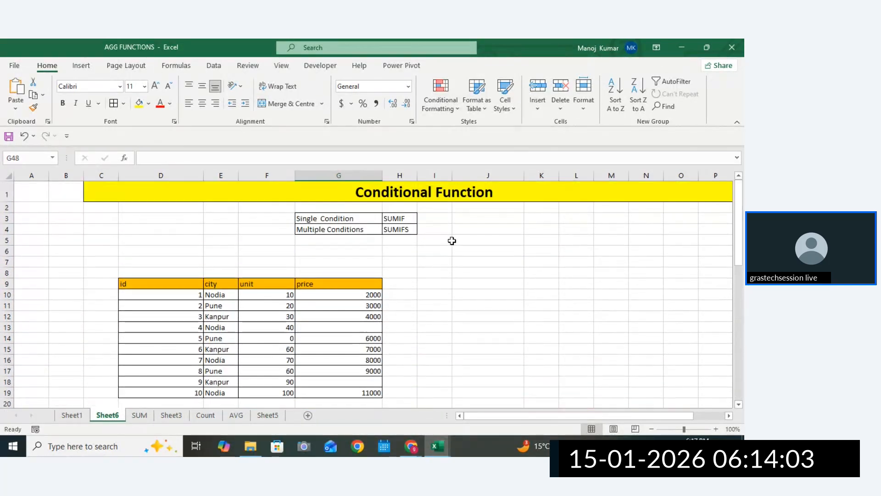
left_click(451, 241)
left_click(470, 236)
type("255")
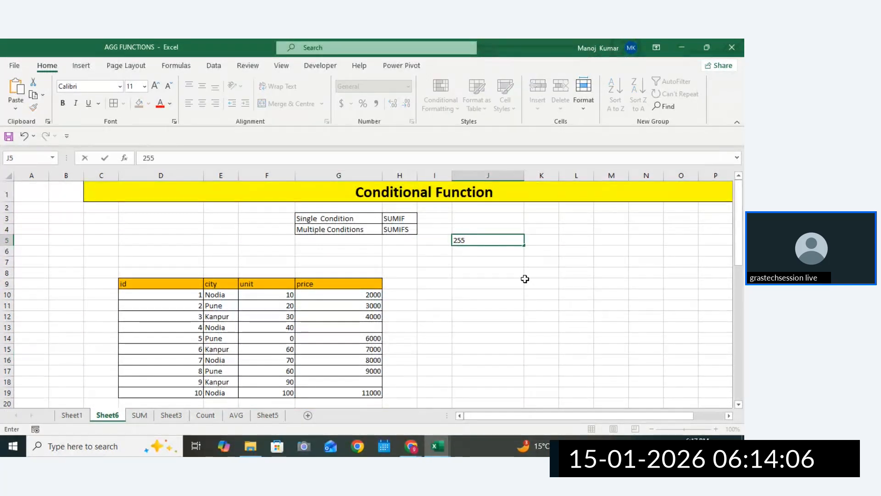
left_click_drag(526, 277, 522, 280)
left_click(476, 241)
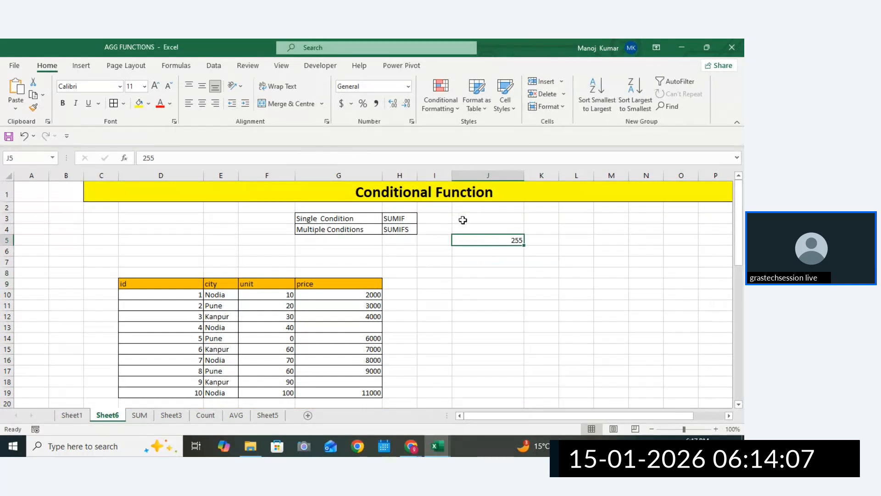
left_click(120, 105)
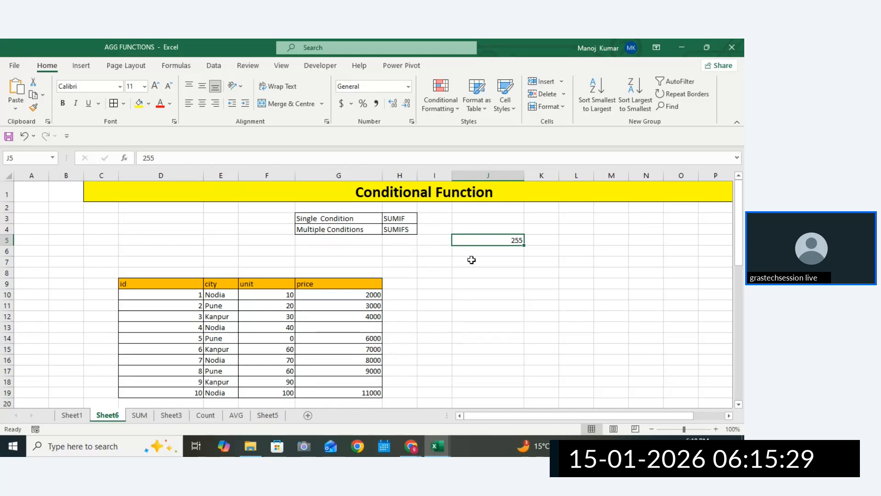
Dismiss the backup notification and enter the label SUMIFS in H53, below the price totals
left_click(390, 315)
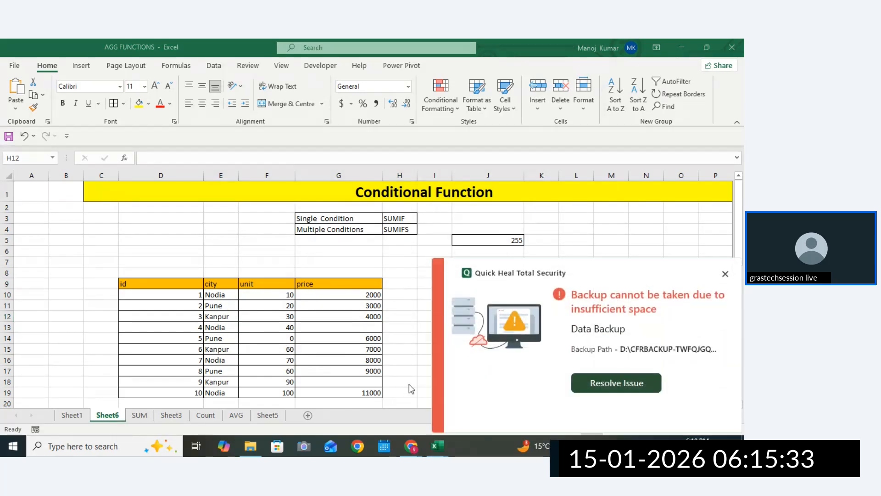
left_click(727, 276)
left_click_drag(738, 250, 738, 394)
left_click(739, 405)
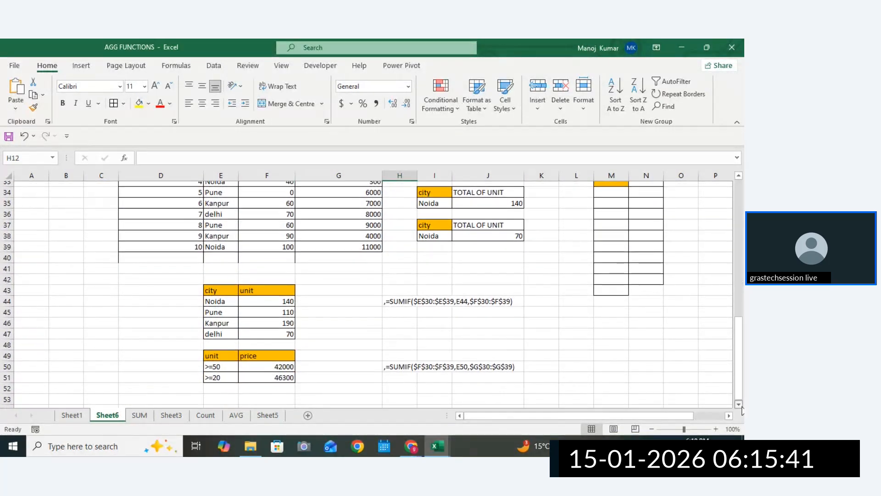
left_click(739, 404)
left_click(400, 381)
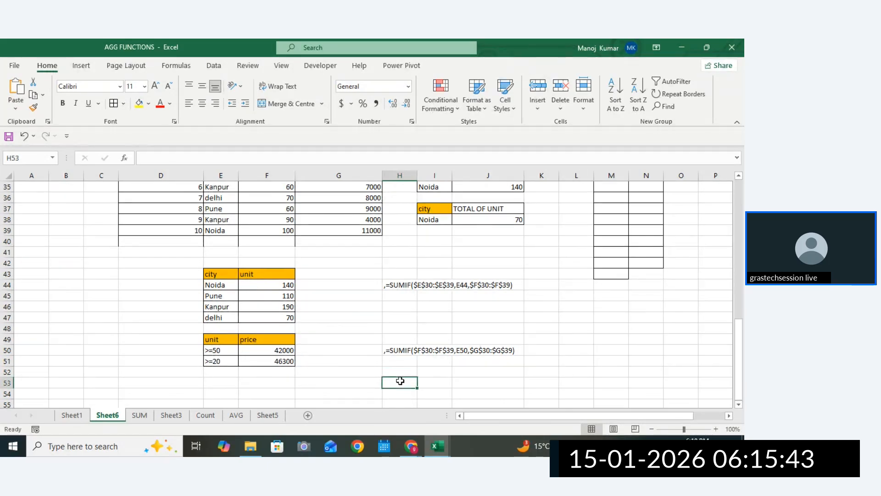
type("si")
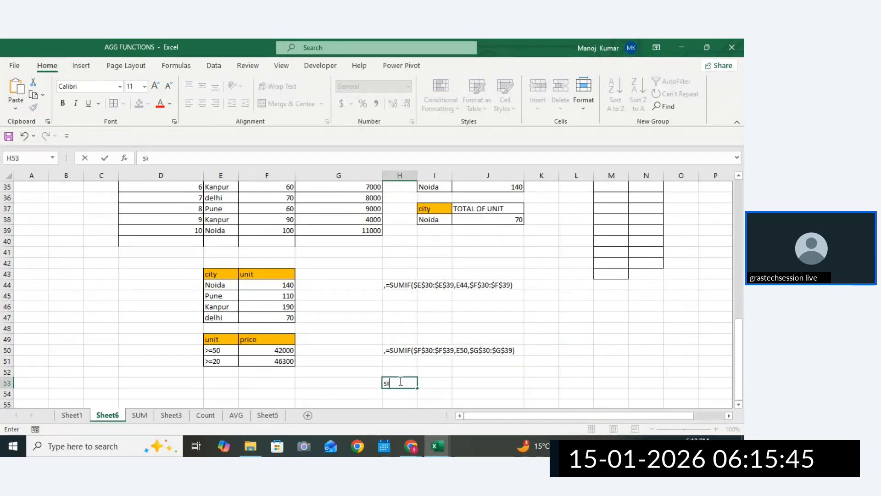
type("mSUMIFS")
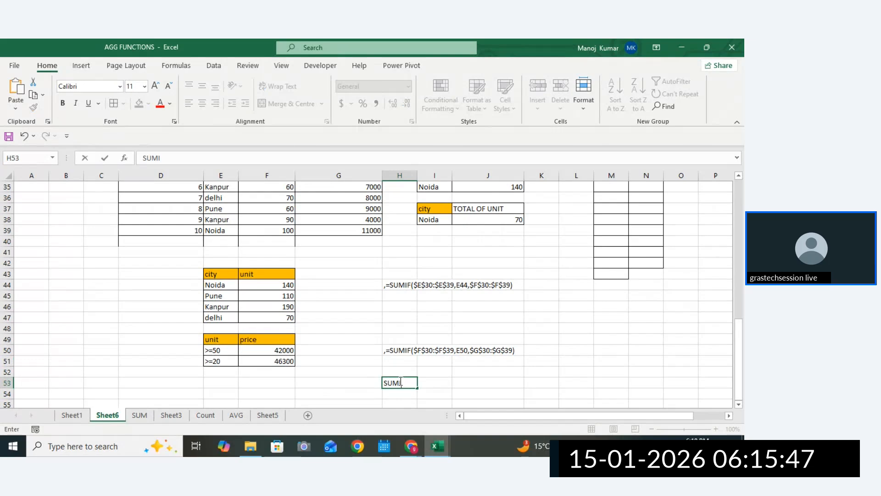
left_click(486, 383)
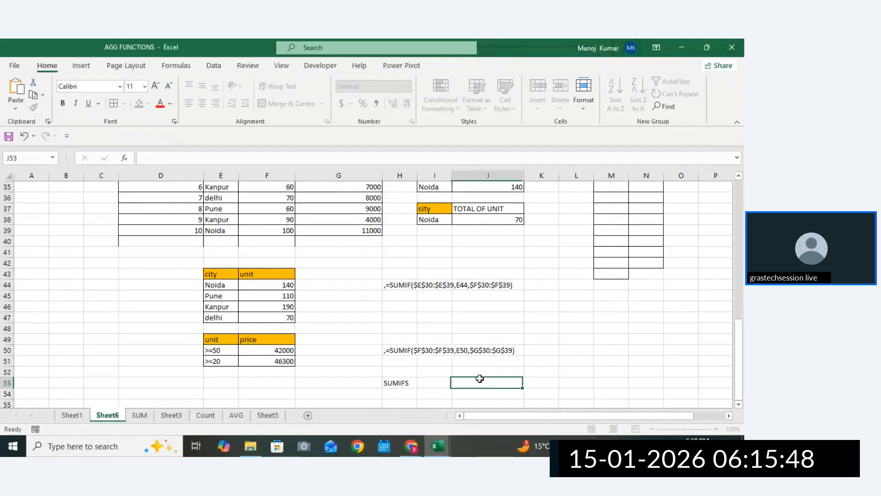
Enter the label COUNTIF in I53, beside the SUMIFS label
left_click(410, 382)
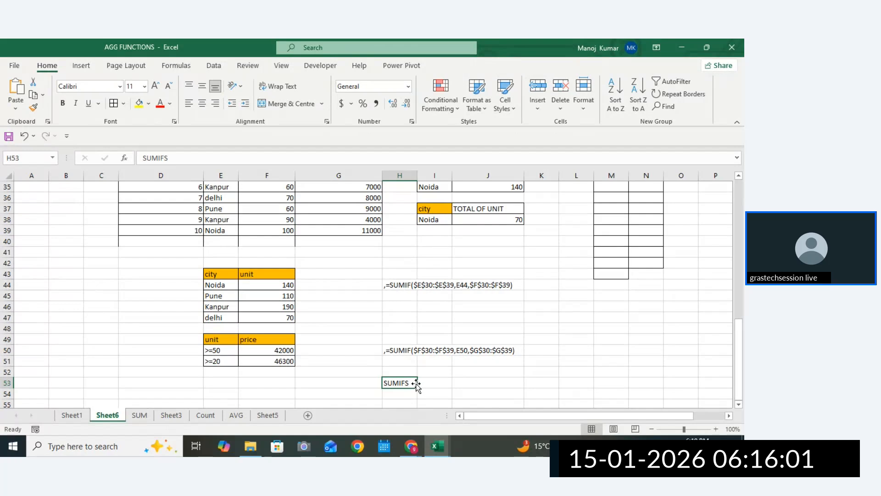
left_click(422, 383)
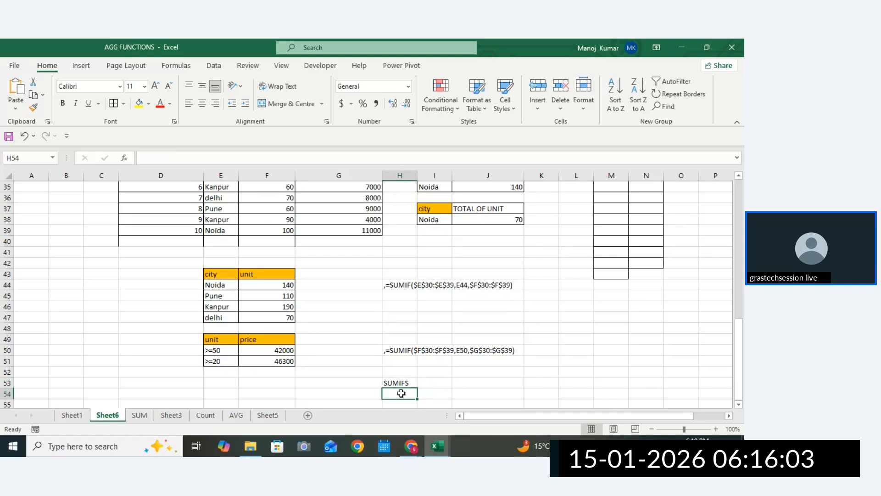
left_click(404, 382)
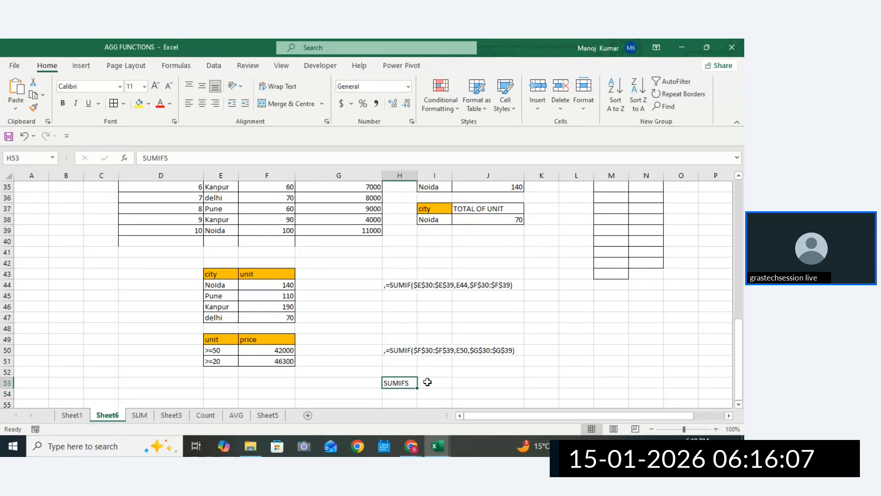
left_click(423, 382)
type("COI")
key("BackSpace")
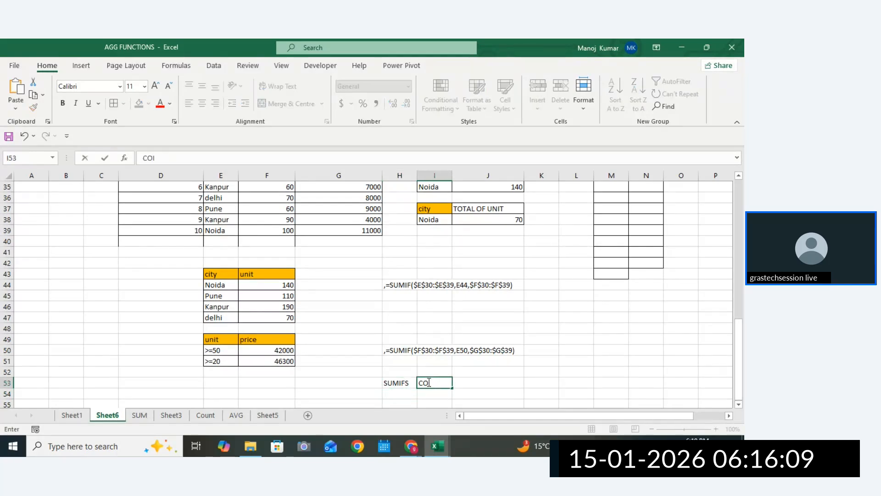
type("UNT")
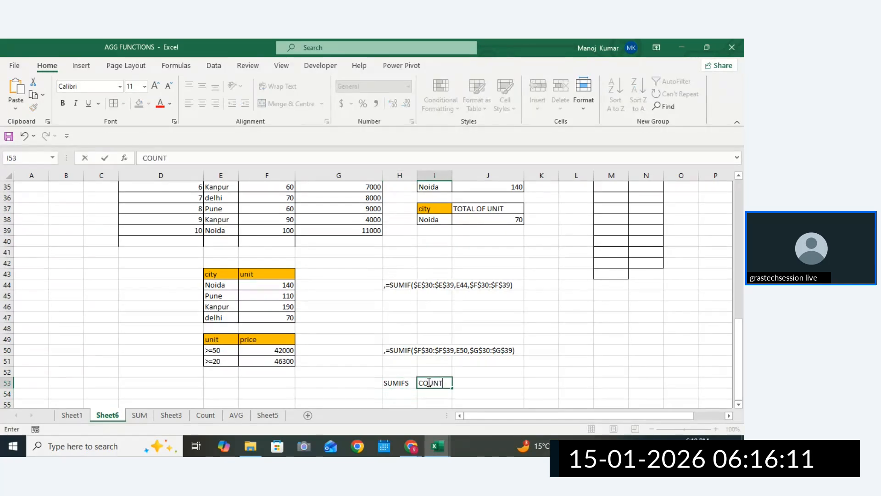
type("IF")
key("Return")
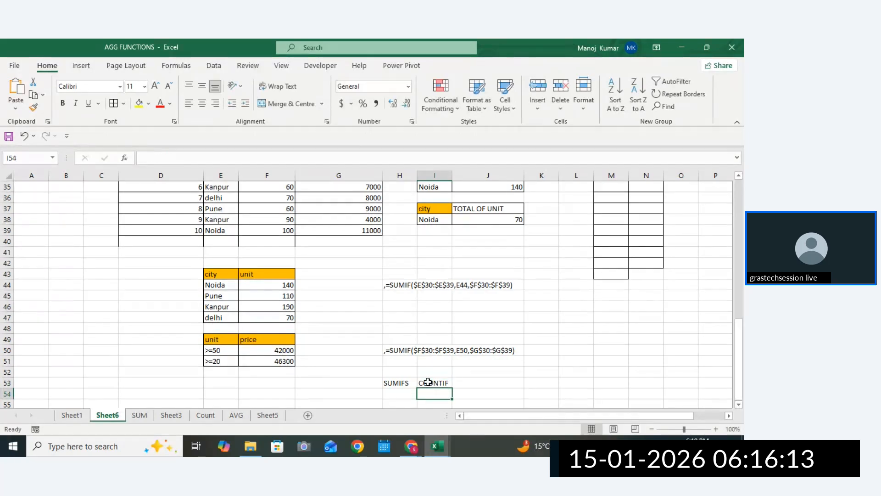
Enter the label COUNTIFS in I54, correcting its spelling
type("COUNTFS")
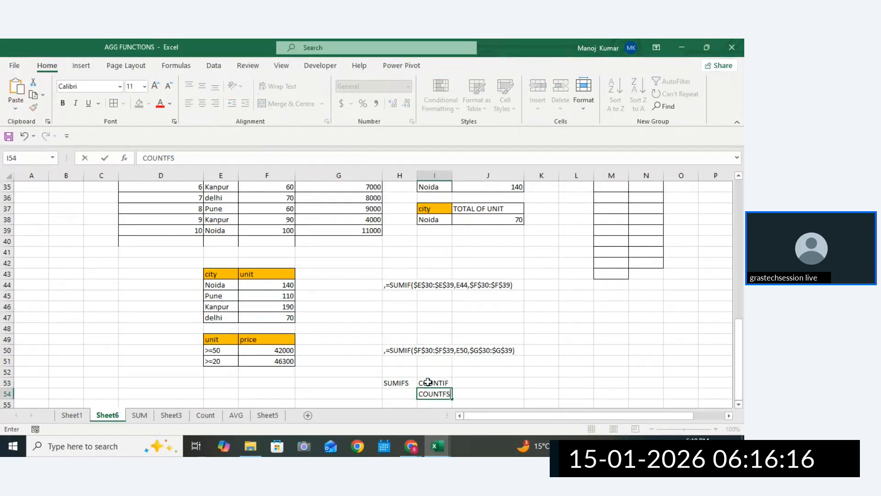
key("Return")
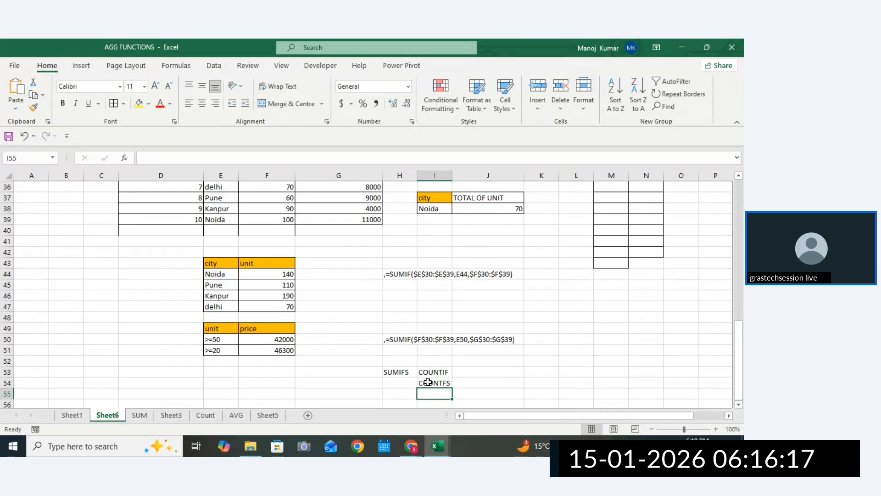
left_click(444, 383)
double_click(445, 383)
type("I")
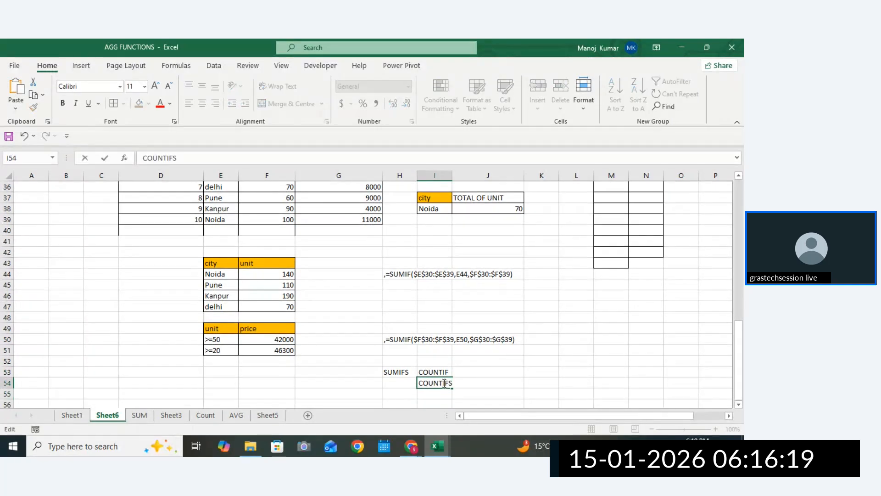
key("Return")
Add the labels AVGIF in I55 and AVGIFS in I56 to the function list
type("A")
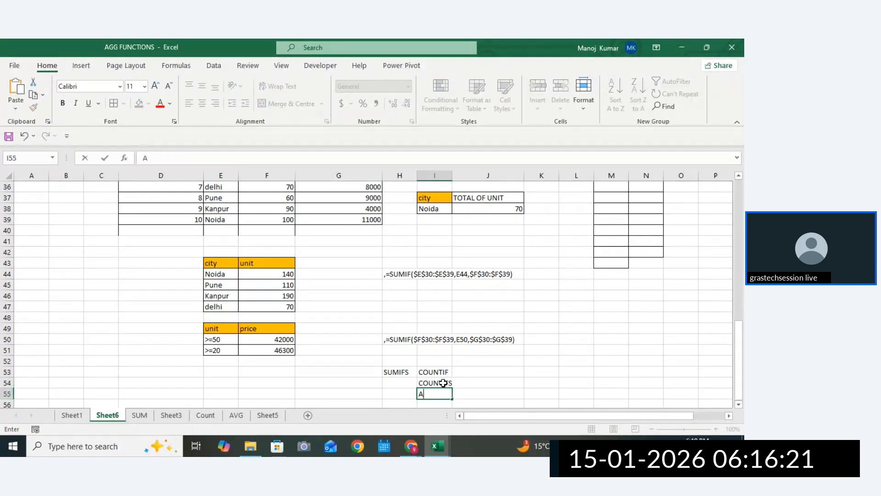
type("VGIF")
key("Return")
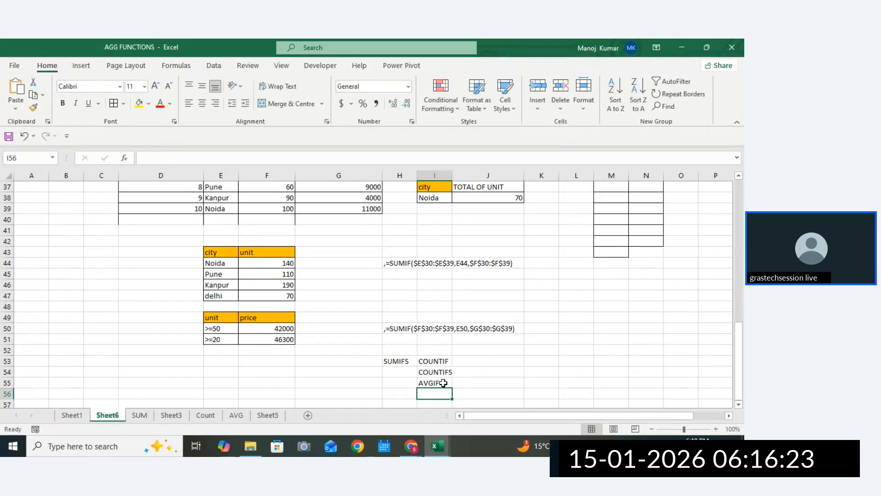
type("AVGIFS")
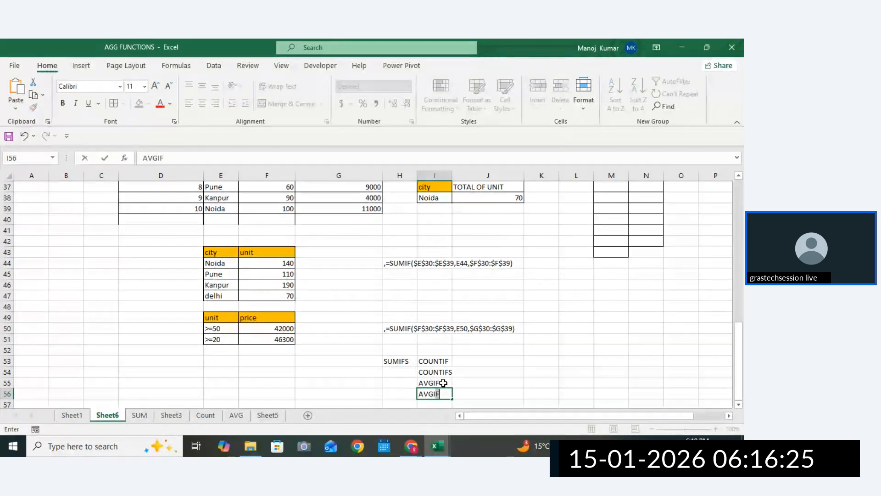
left_click(483, 383)
Select the function list in H53:I56 to review the listed conditional functions
left_click_drag(433, 362, 449, 397)
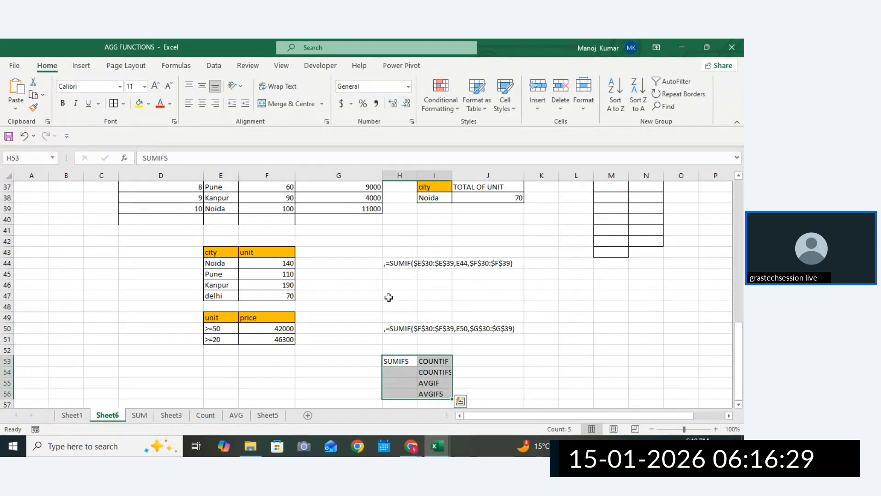
left_click(436, 329)
left_click_drag(406, 361, 446, 401)
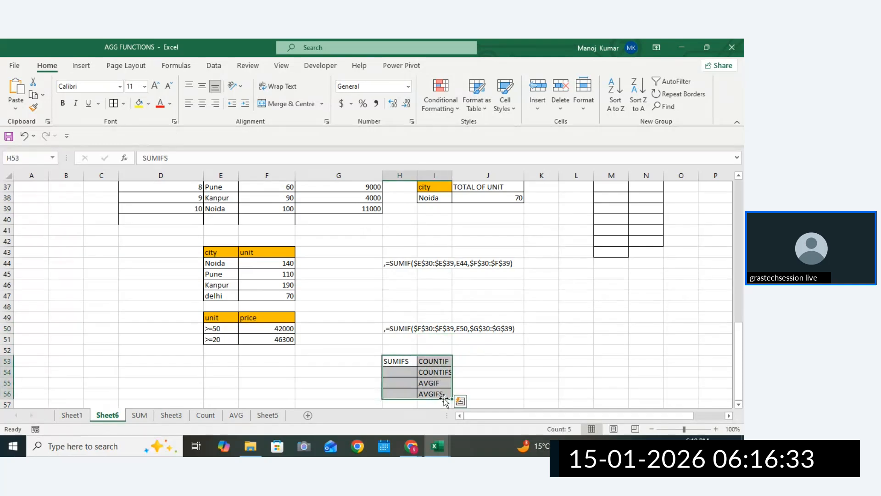
Clear the conditional function labels from H53:I56, leaving the bordered cells empty
key("Delete")
left_click(576, 317)
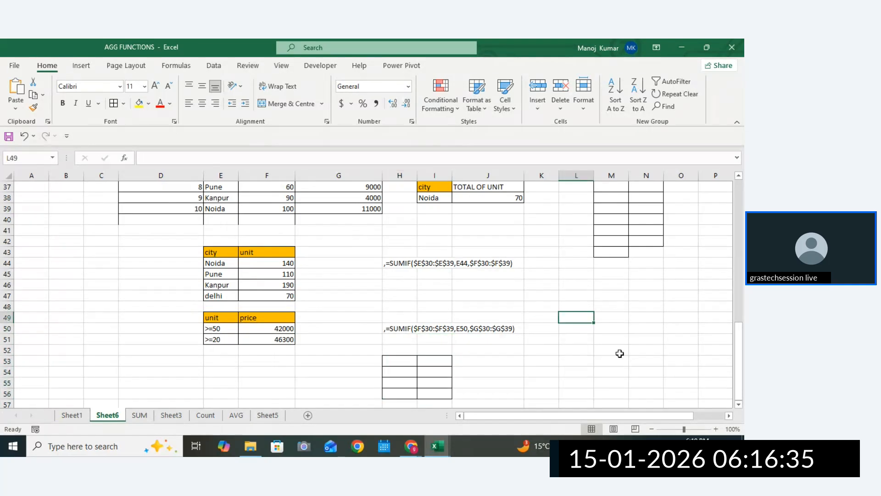
left_click_drag(427, 364, 455, 393)
left_click(590, 361)
left_click(636, 299)
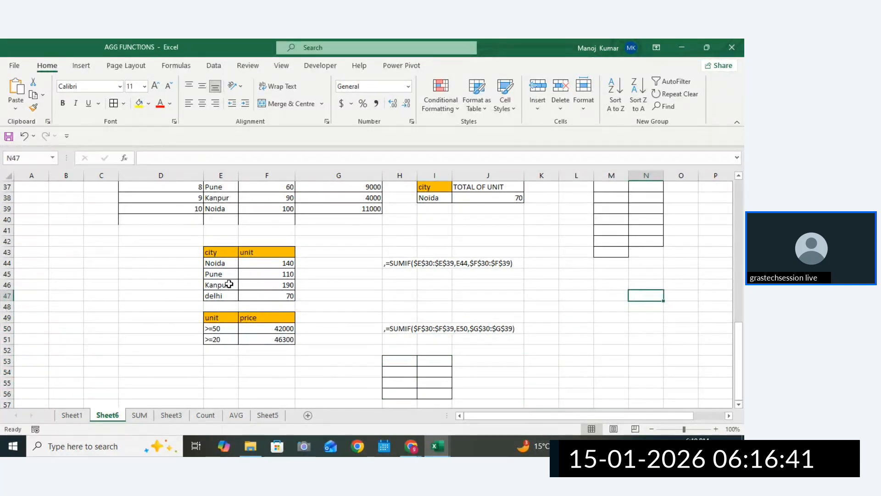
Save the AGG FUNCTIONS workbook and close it, going back to the Assignment - References workbook
left_click_drag(223, 263, 256, 344)
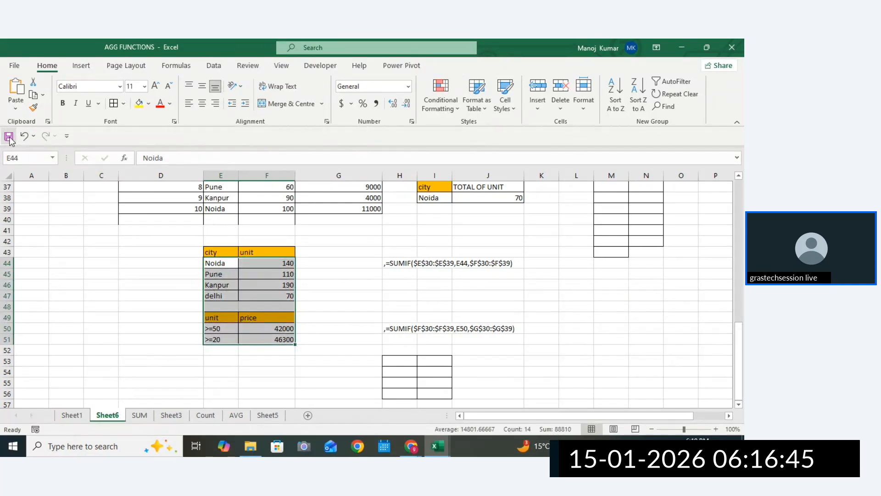
left_click(732, 47)
left_click(365, 303)
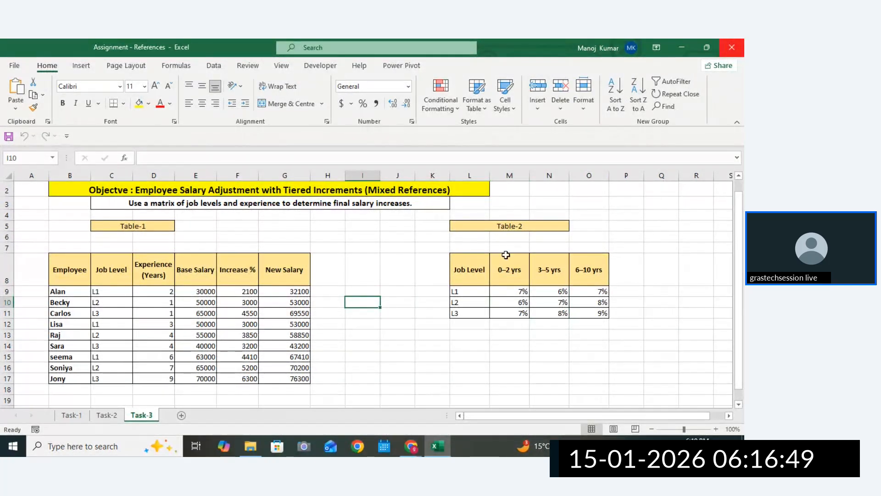
Examine the Task-2 sheet's empty Discounted Price column and the fixed discount rate cell it relies on
left_click(106, 415)
left_click(412, 239)
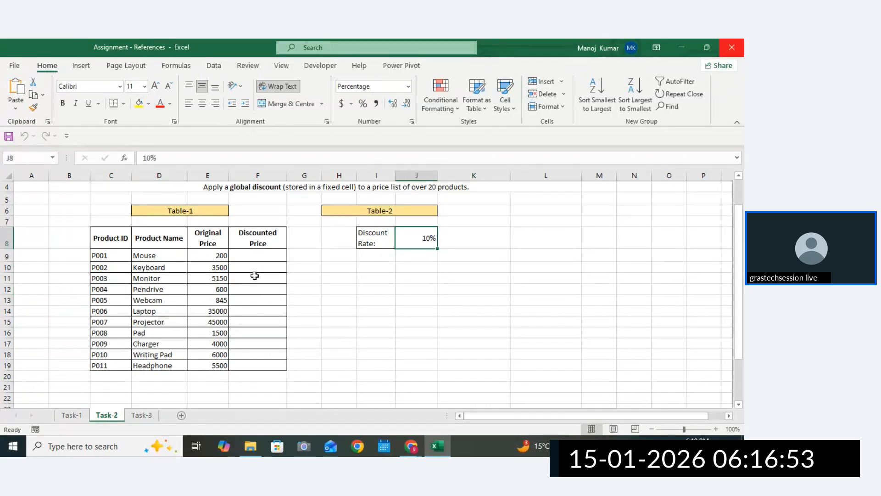
left_click_drag(255, 277, 281, 366)
left_click(421, 289)
left_click(443, 269)
left_click(367, 296)
left_click(431, 324)
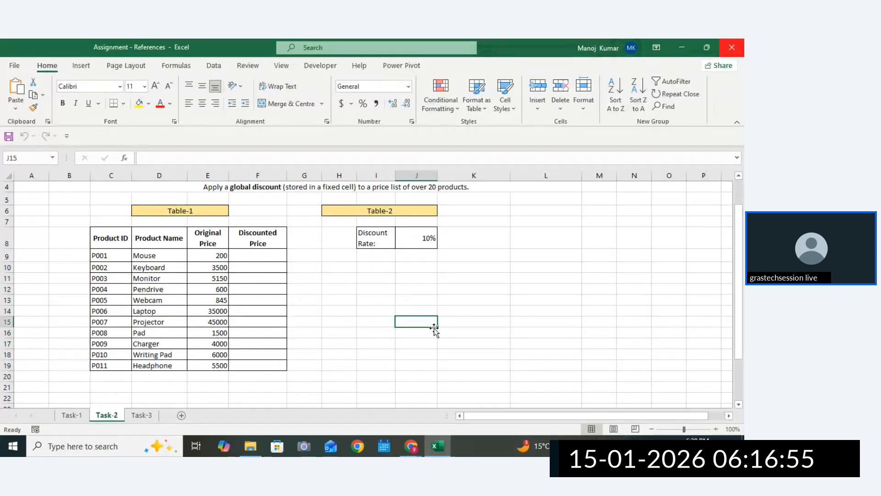
left_click_drag(426, 354, 425, 365)
left_click(392, 300)
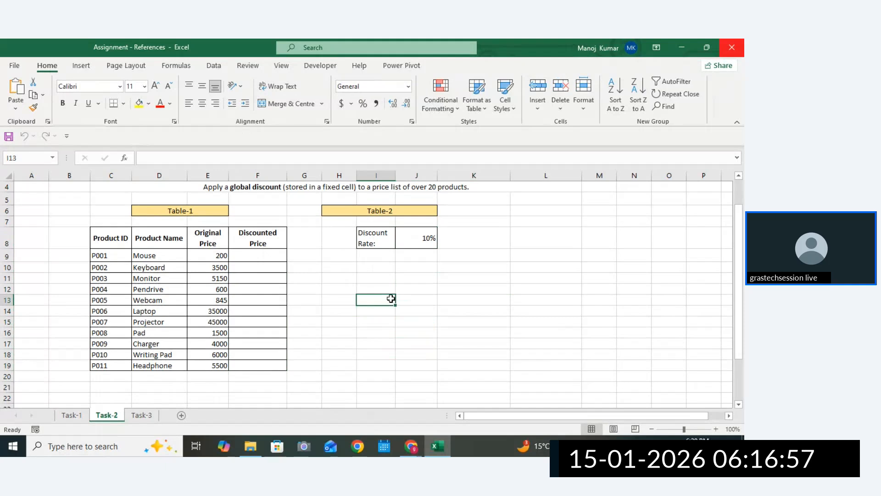
Look over the Task-1 and Task-3 sheets and close the Assignment - References workbook
left_click(71, 415)
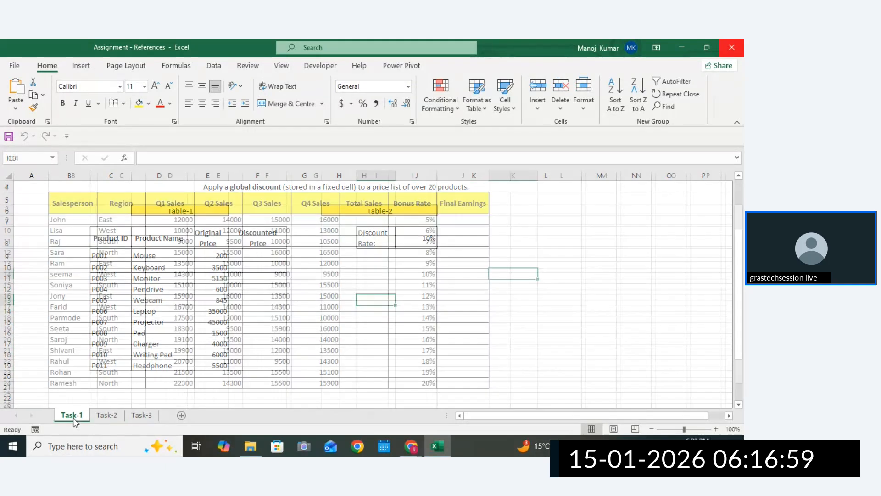
left_click(148, 416)
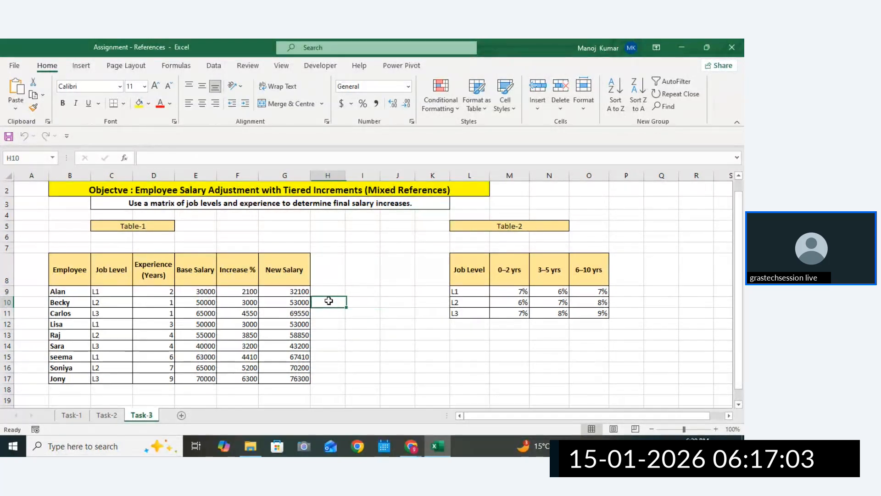
left_click(352, 248)
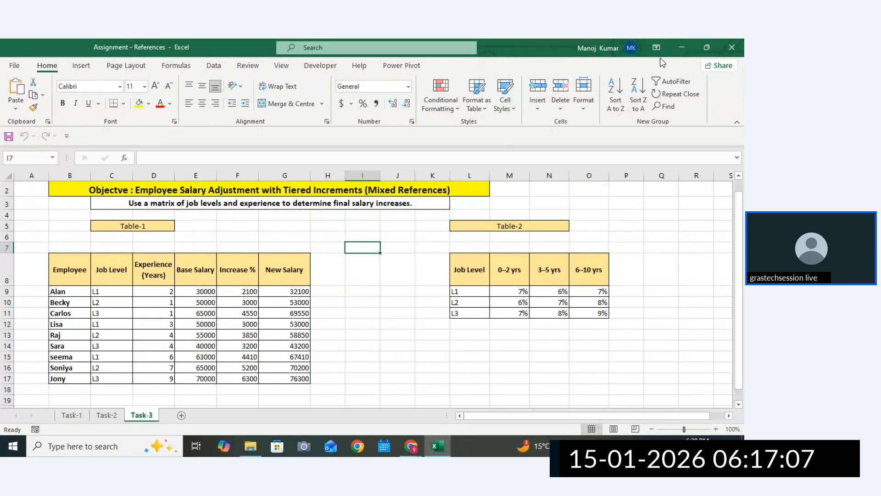
left_click(732, 48)
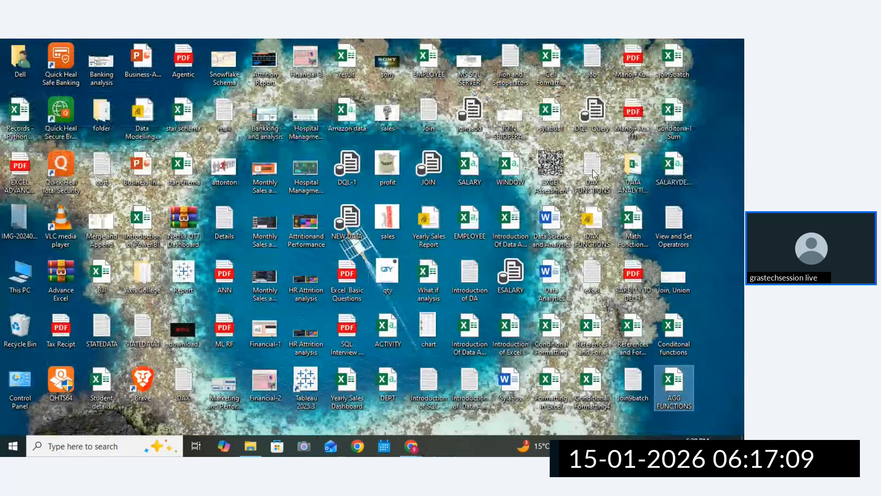